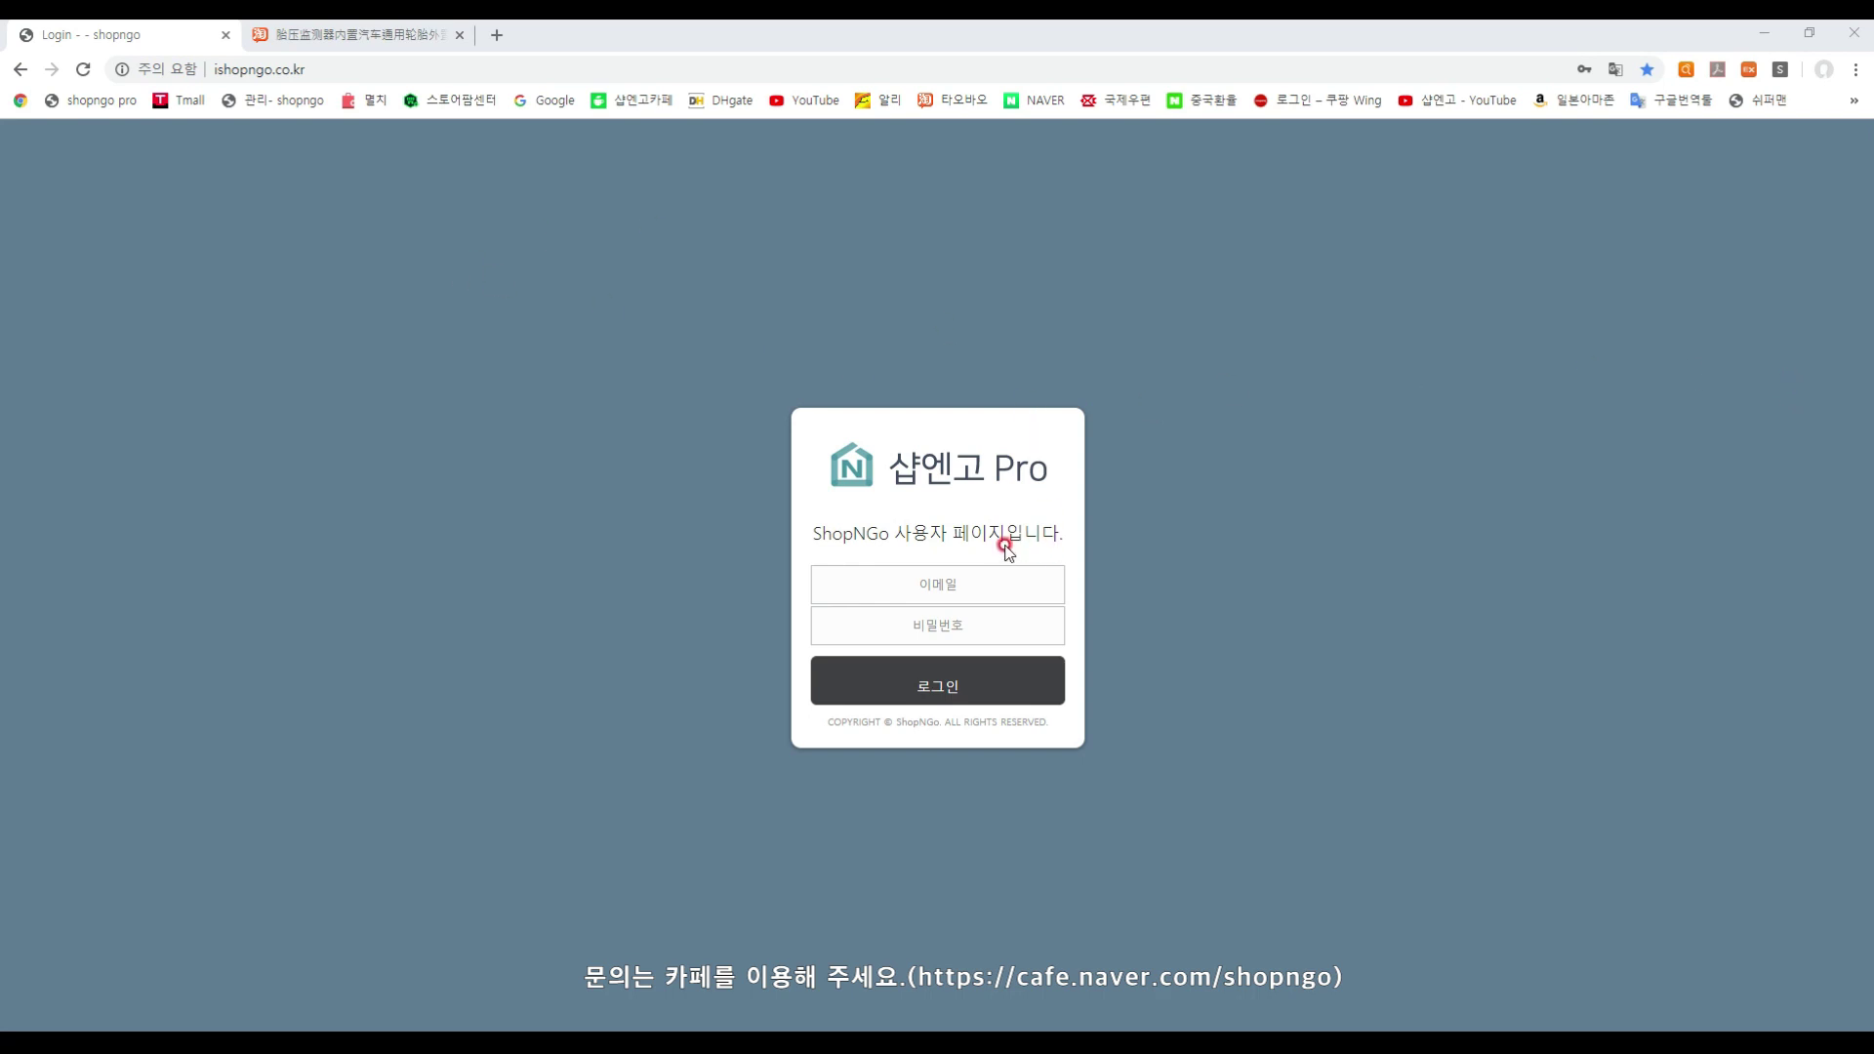
- Log in to ShopNGo Pro by filling in the saved account e-mail and password
{"action": "left_click", "coordinate": [932, 578]}
{"action": "left_click", "coordinate": [879, 619]}
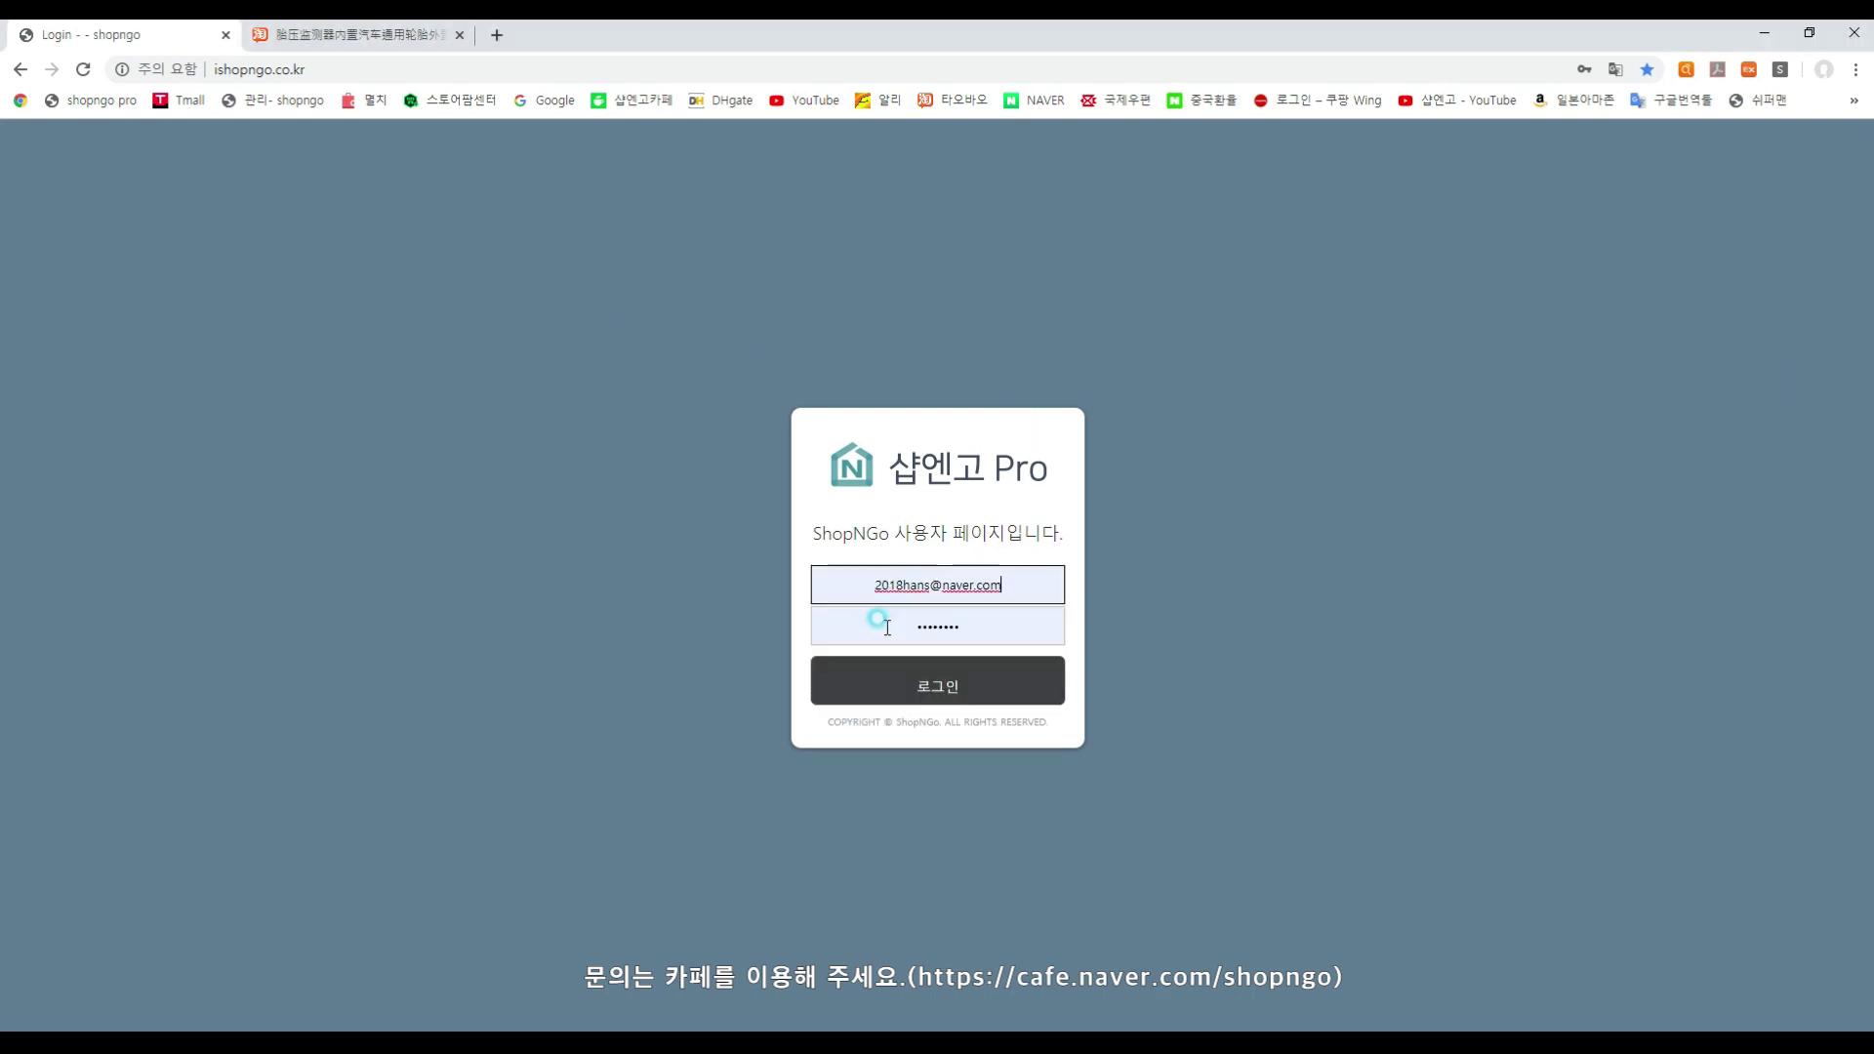
{"action": "left_click", "coordinate": [912, 583]}
{"action": "left_click", "coordinate": [886, 681]}
{"action": "left_click", "coordinate": [882, 695]}
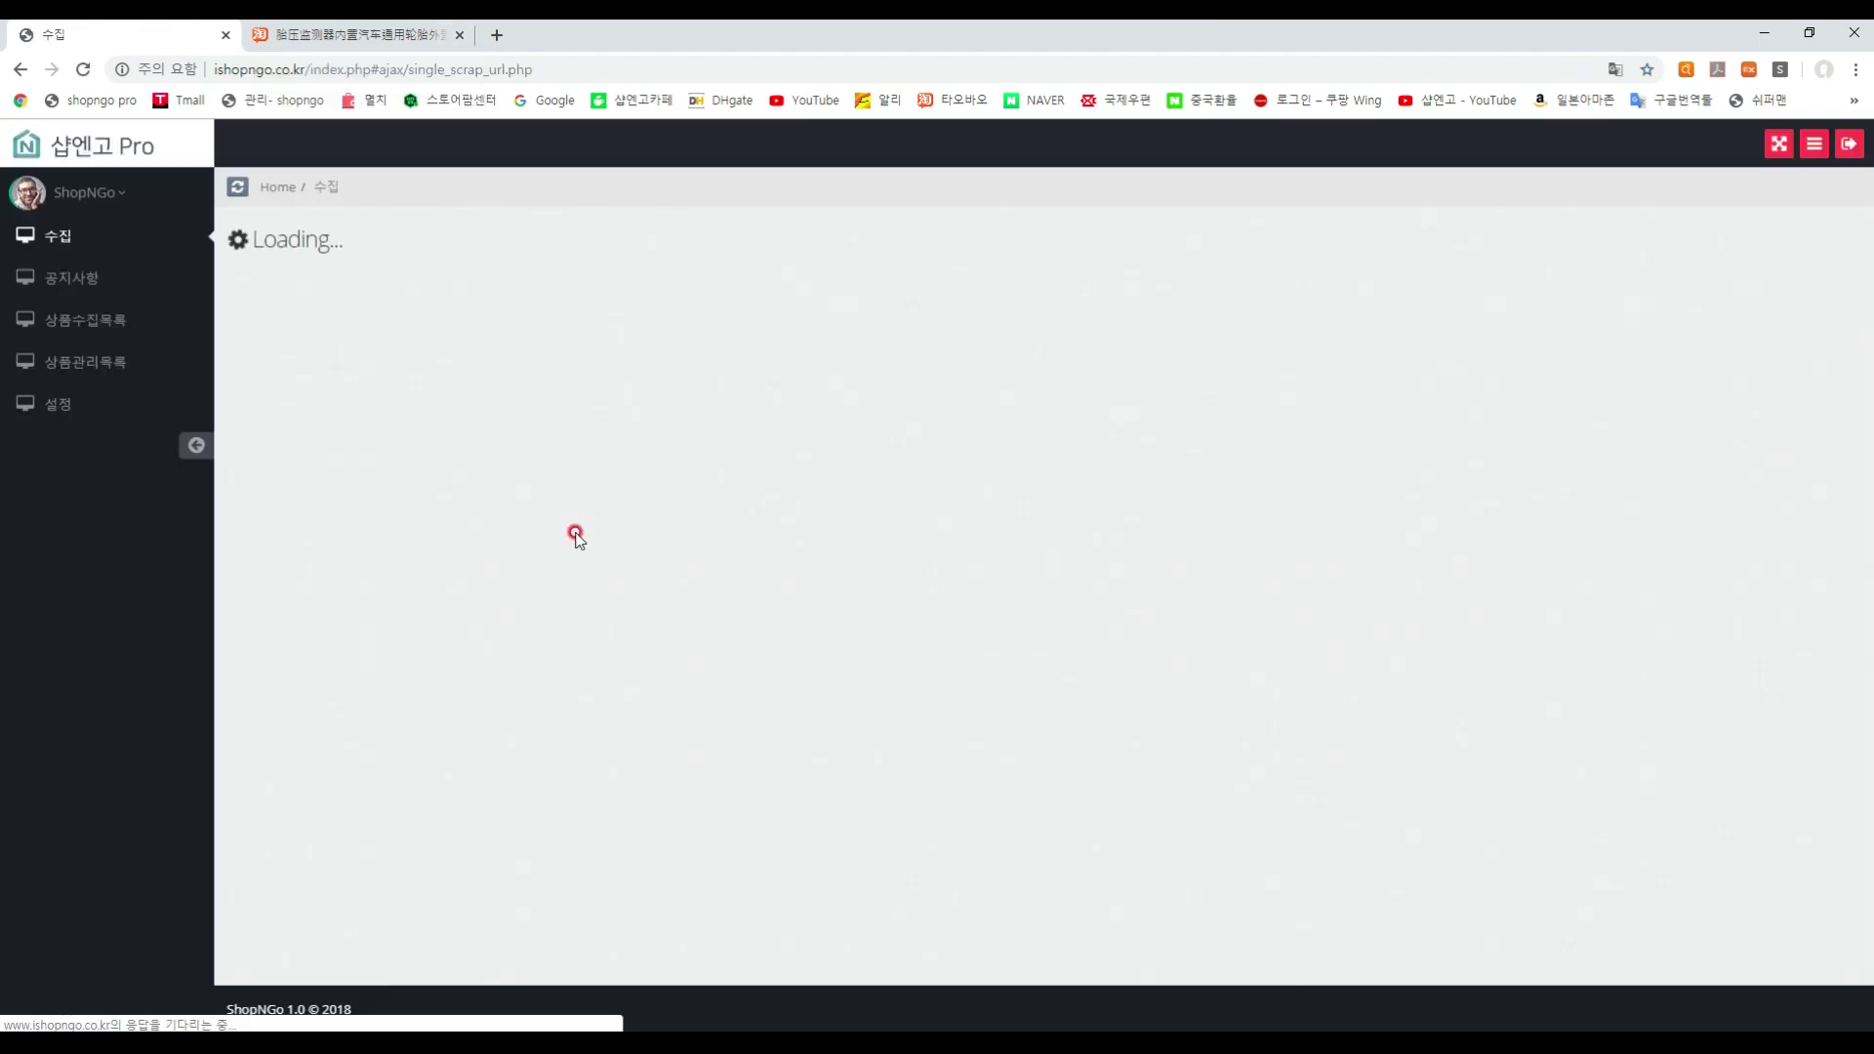
- Look over the tire pressure monitor's Taobao product images and open the Taobao home page in a new tab
{"action": "left_click", "coordinate": [357, 36]}
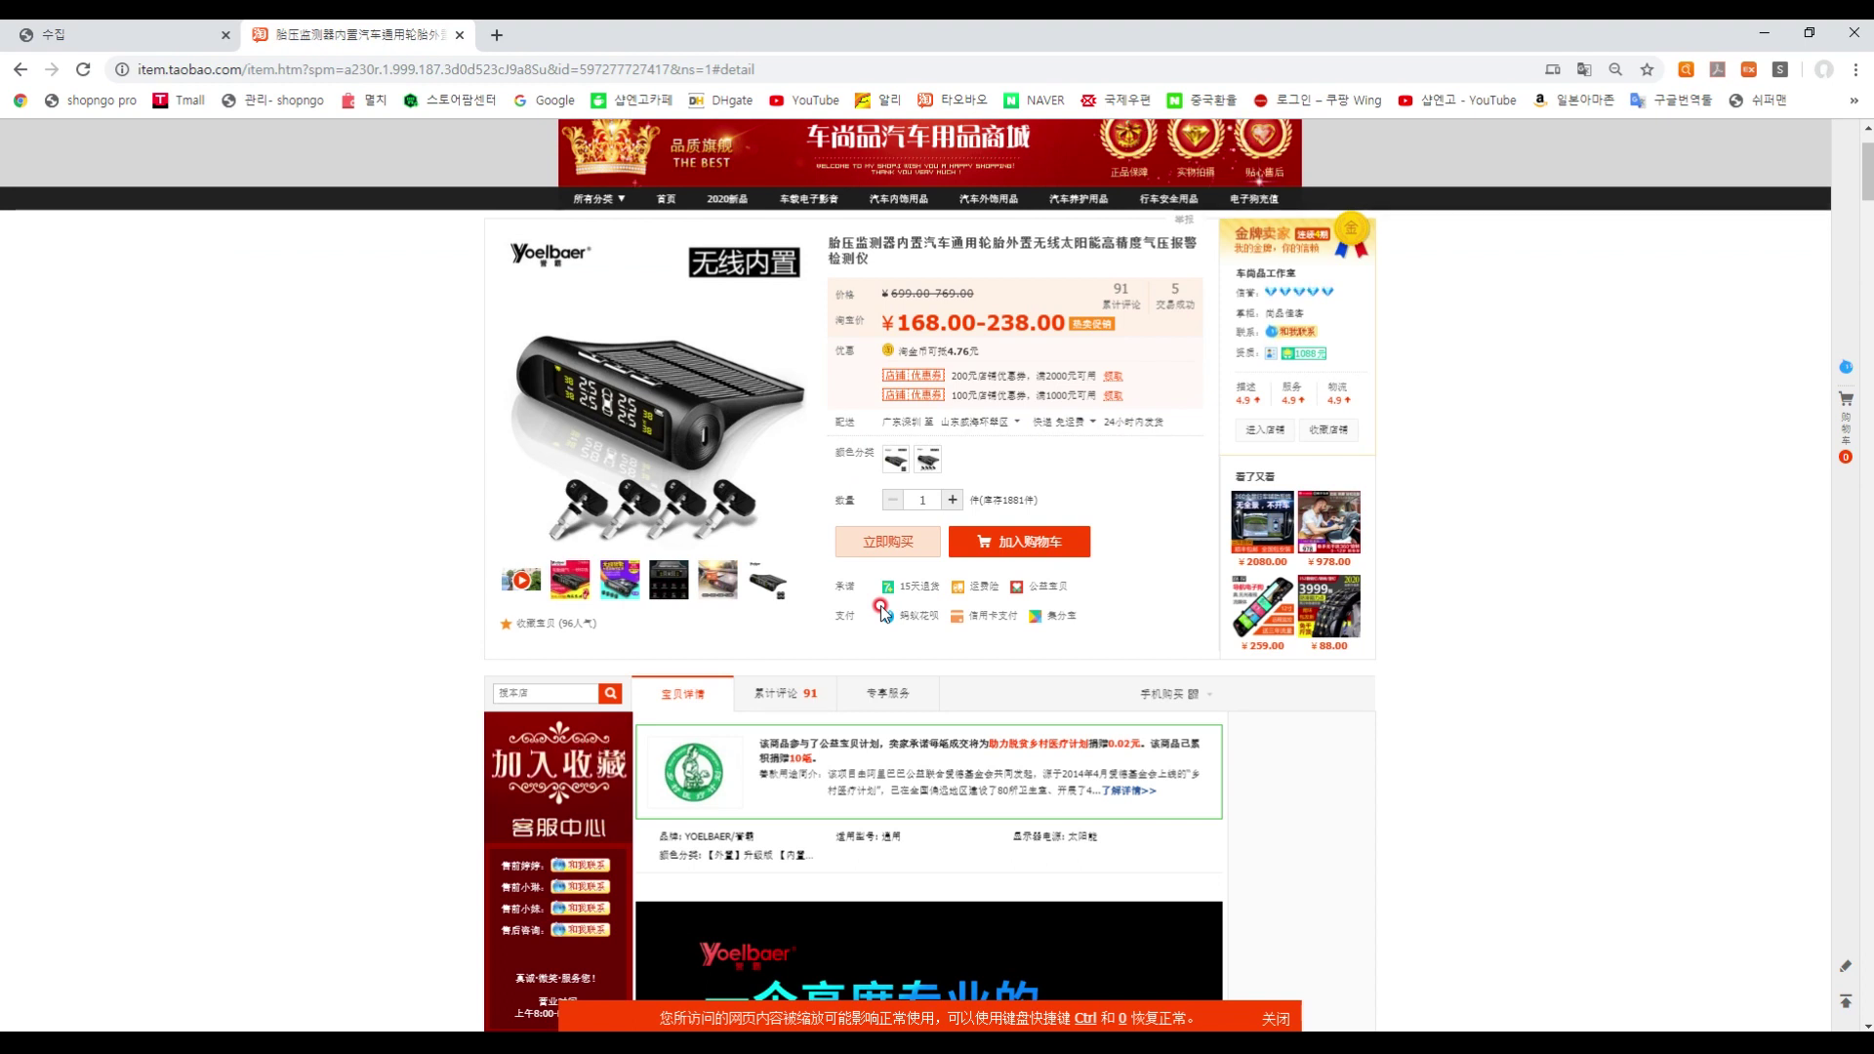
{"action": "mouse_move", "coordinate": [630, 583]}
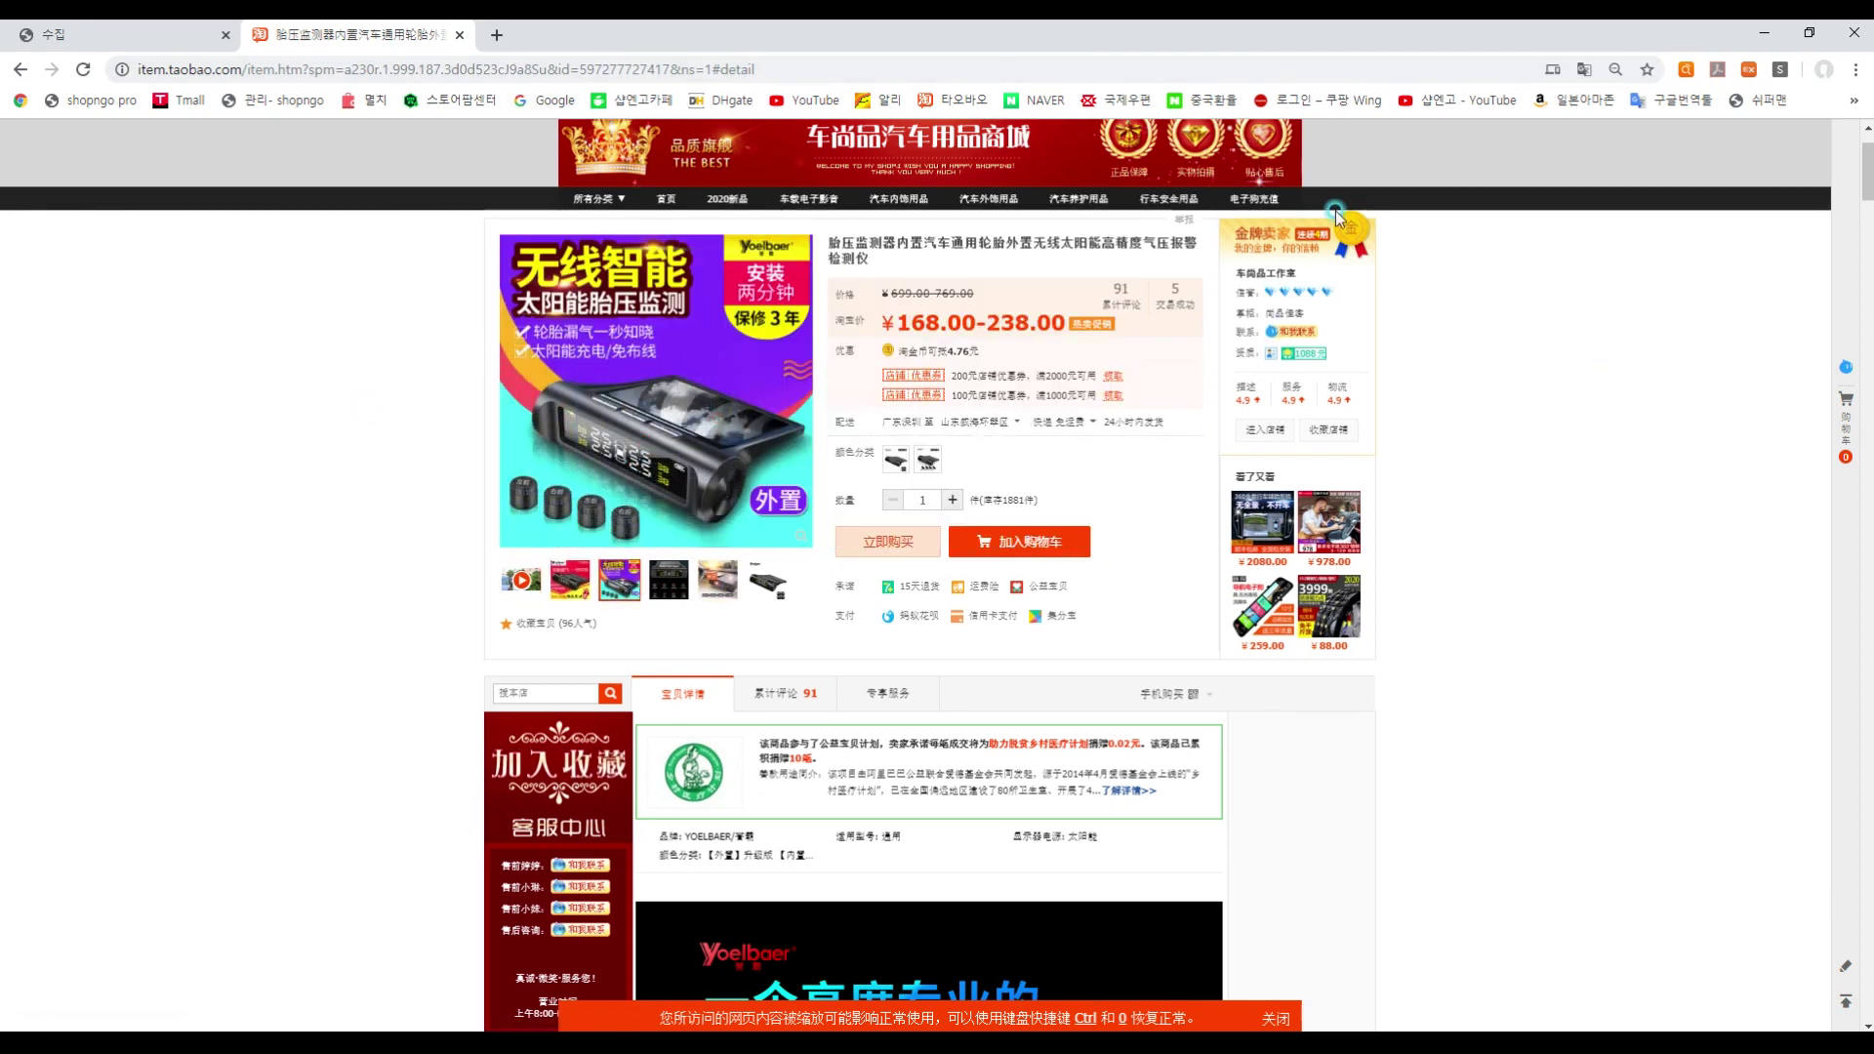
{"action": "left_click", "coordinate": [497, 35]}
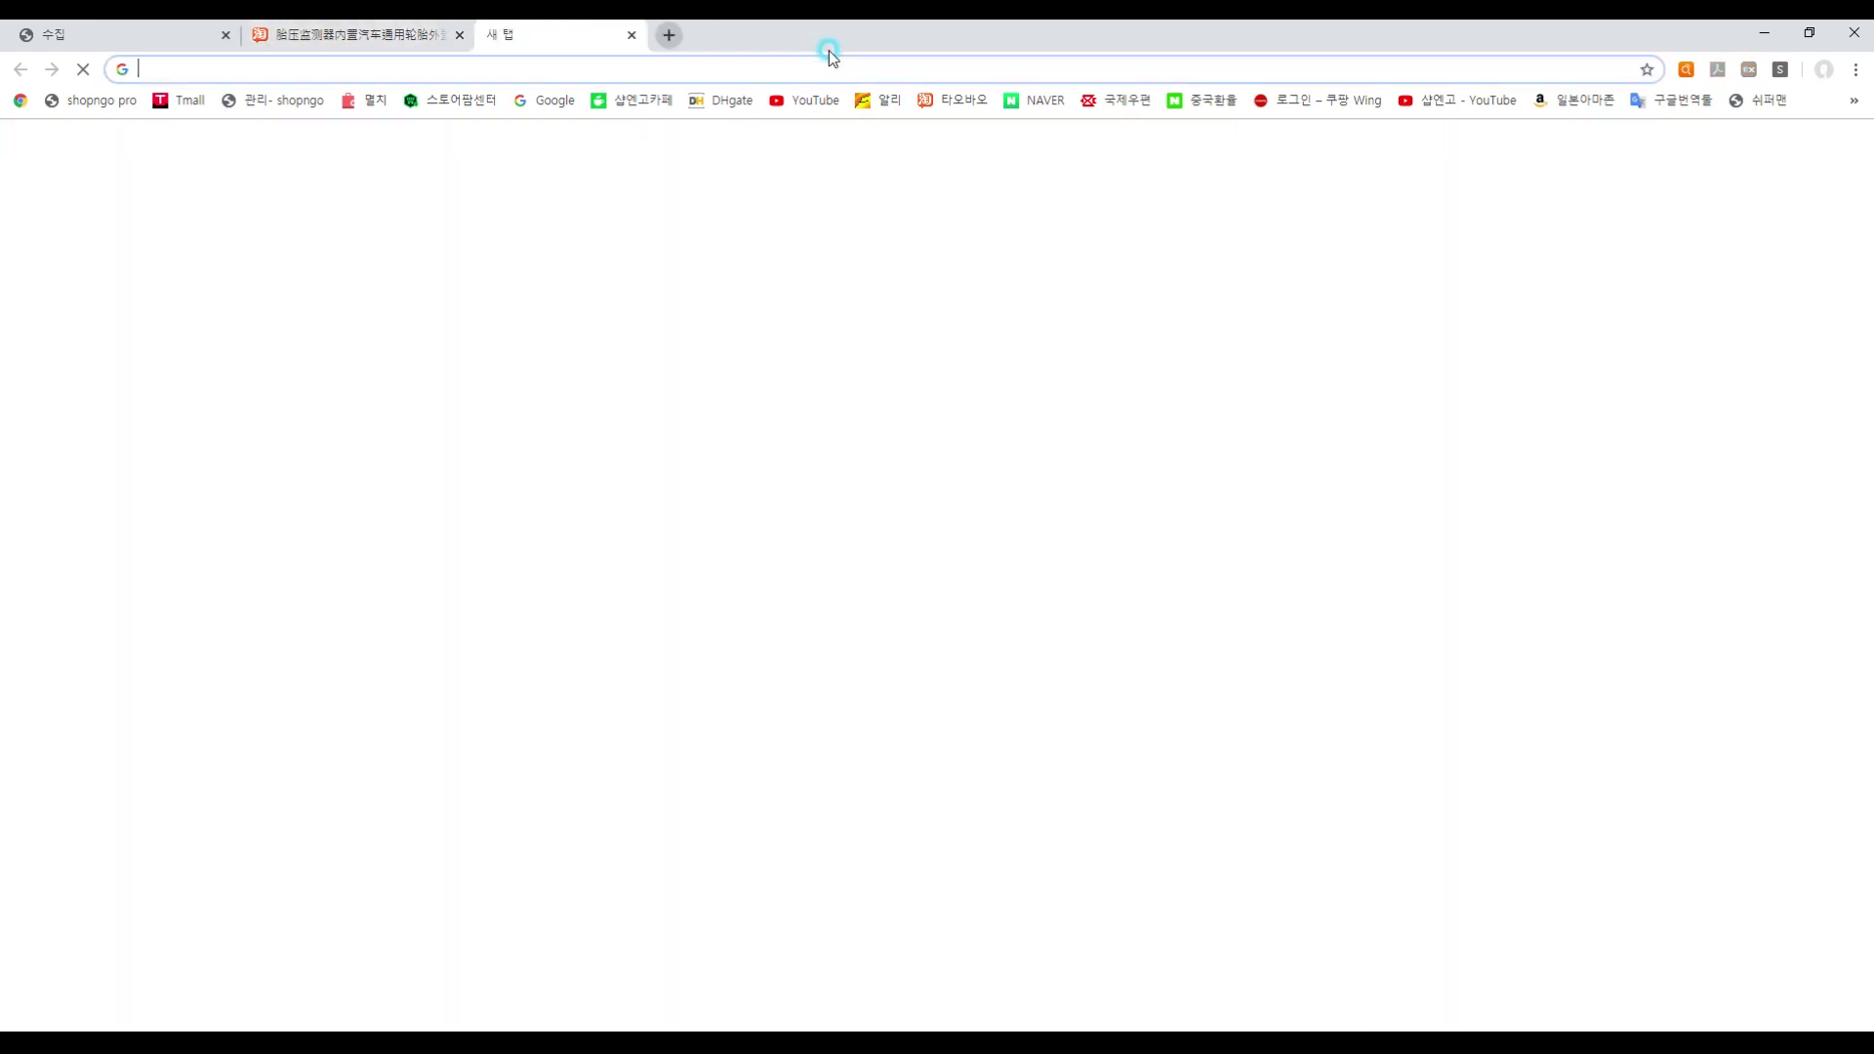
{"action": "left_click", "coordinate": [970, 104]}
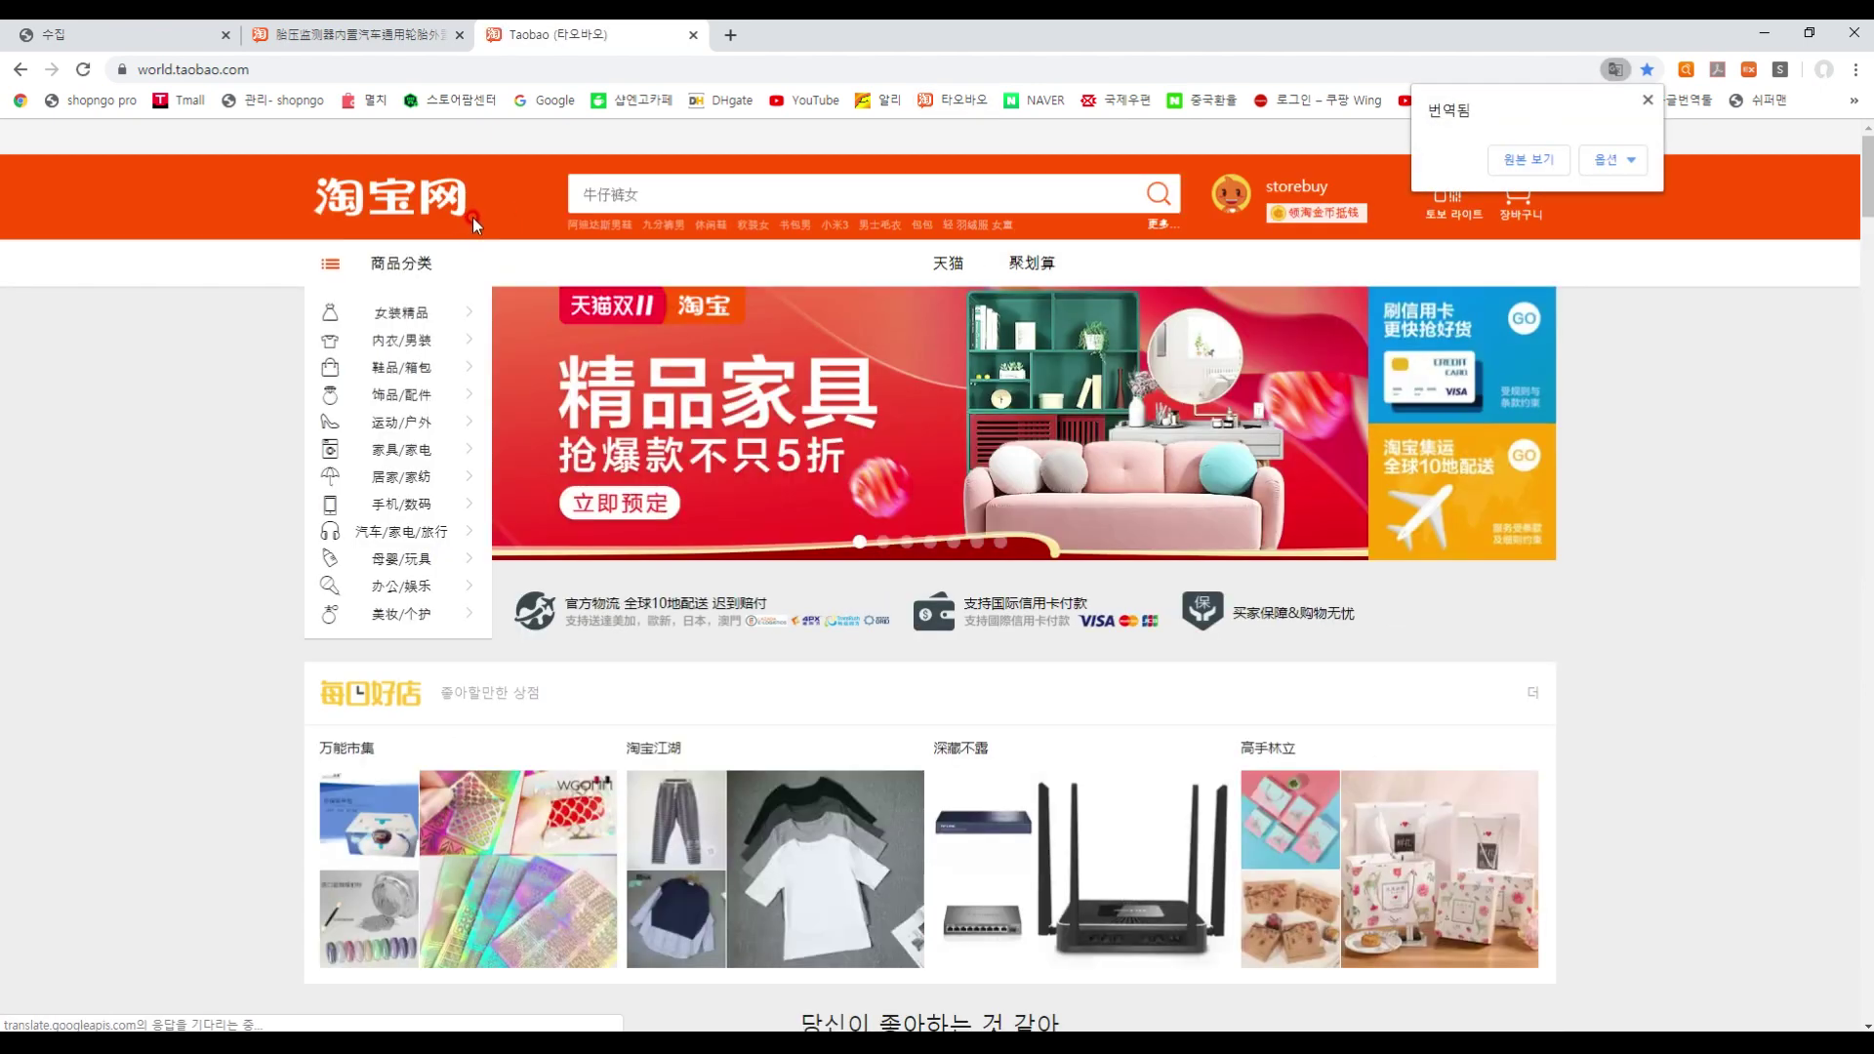
- Restore the Taobao home page from the Korean translation to its original Chinese text
{"action": "mouse_move", "coordinate": [337, 148]}
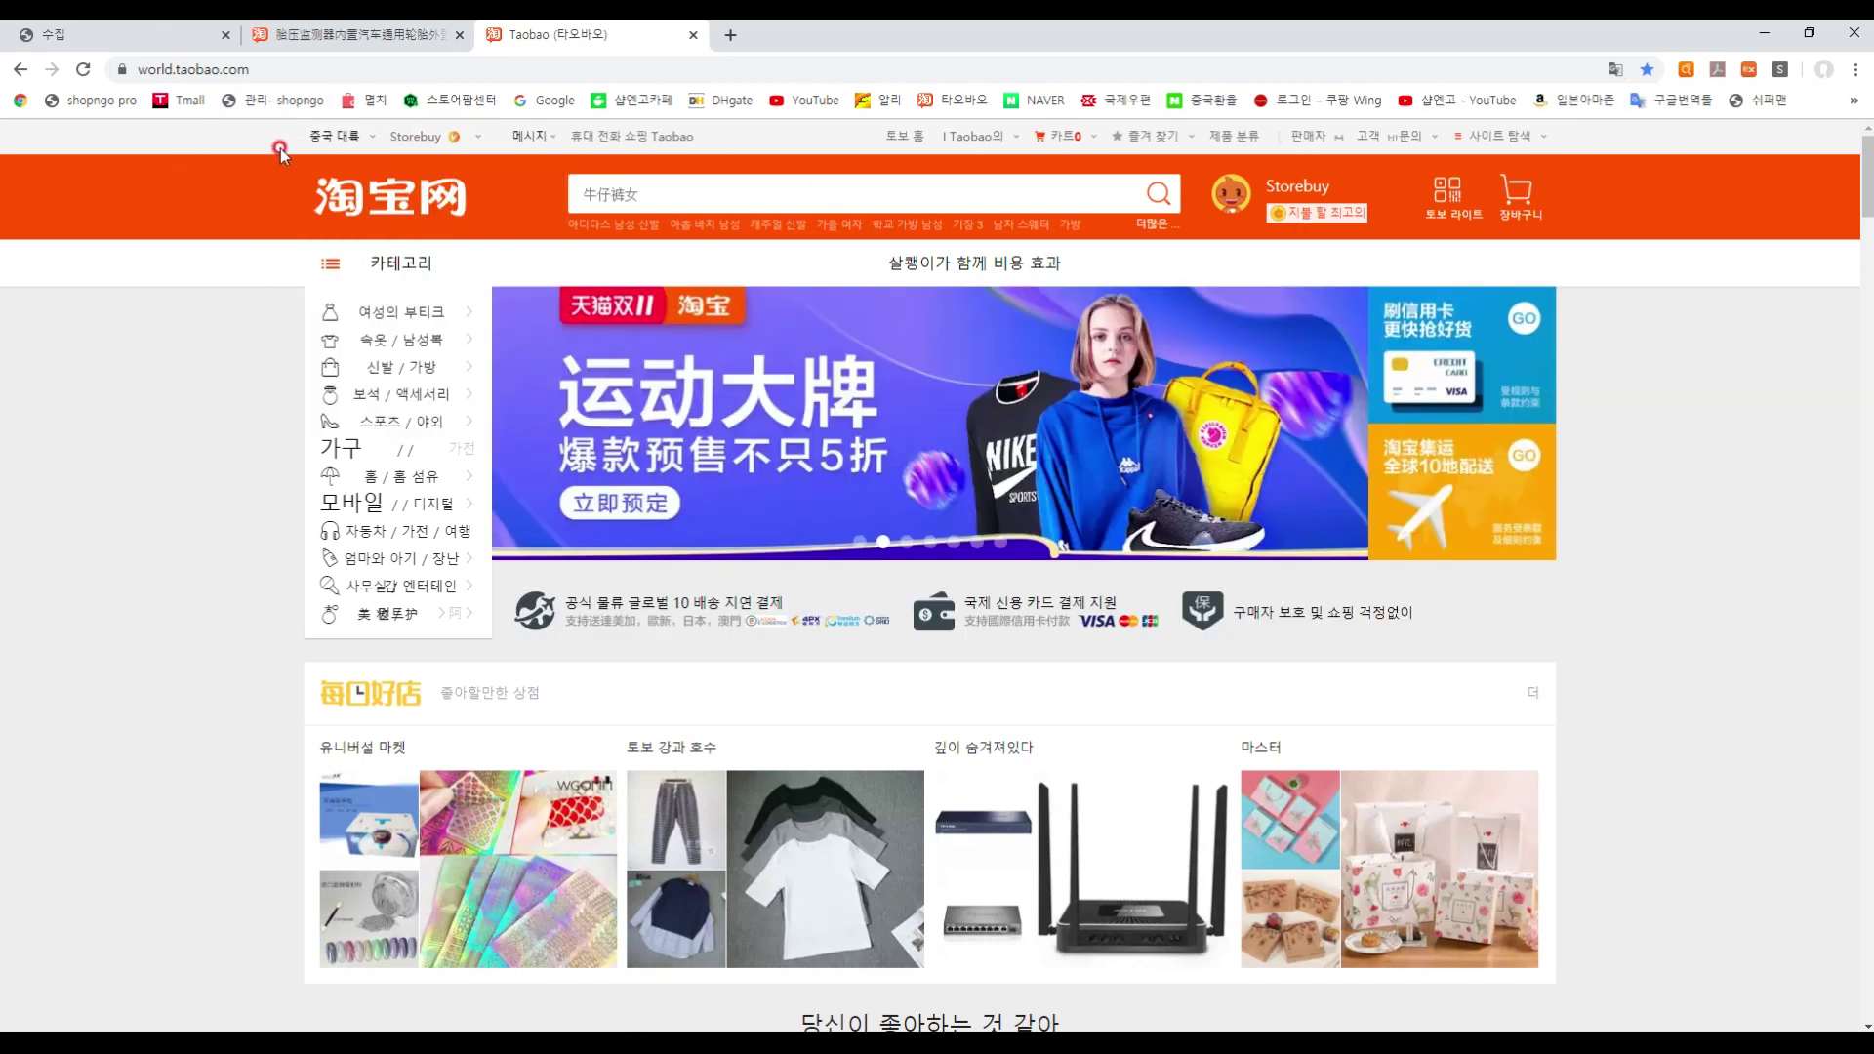
{"action": "left_click", "coordinate": [1617, 70]}
{"action": "left_click", "coordinate": [1519, 159]}
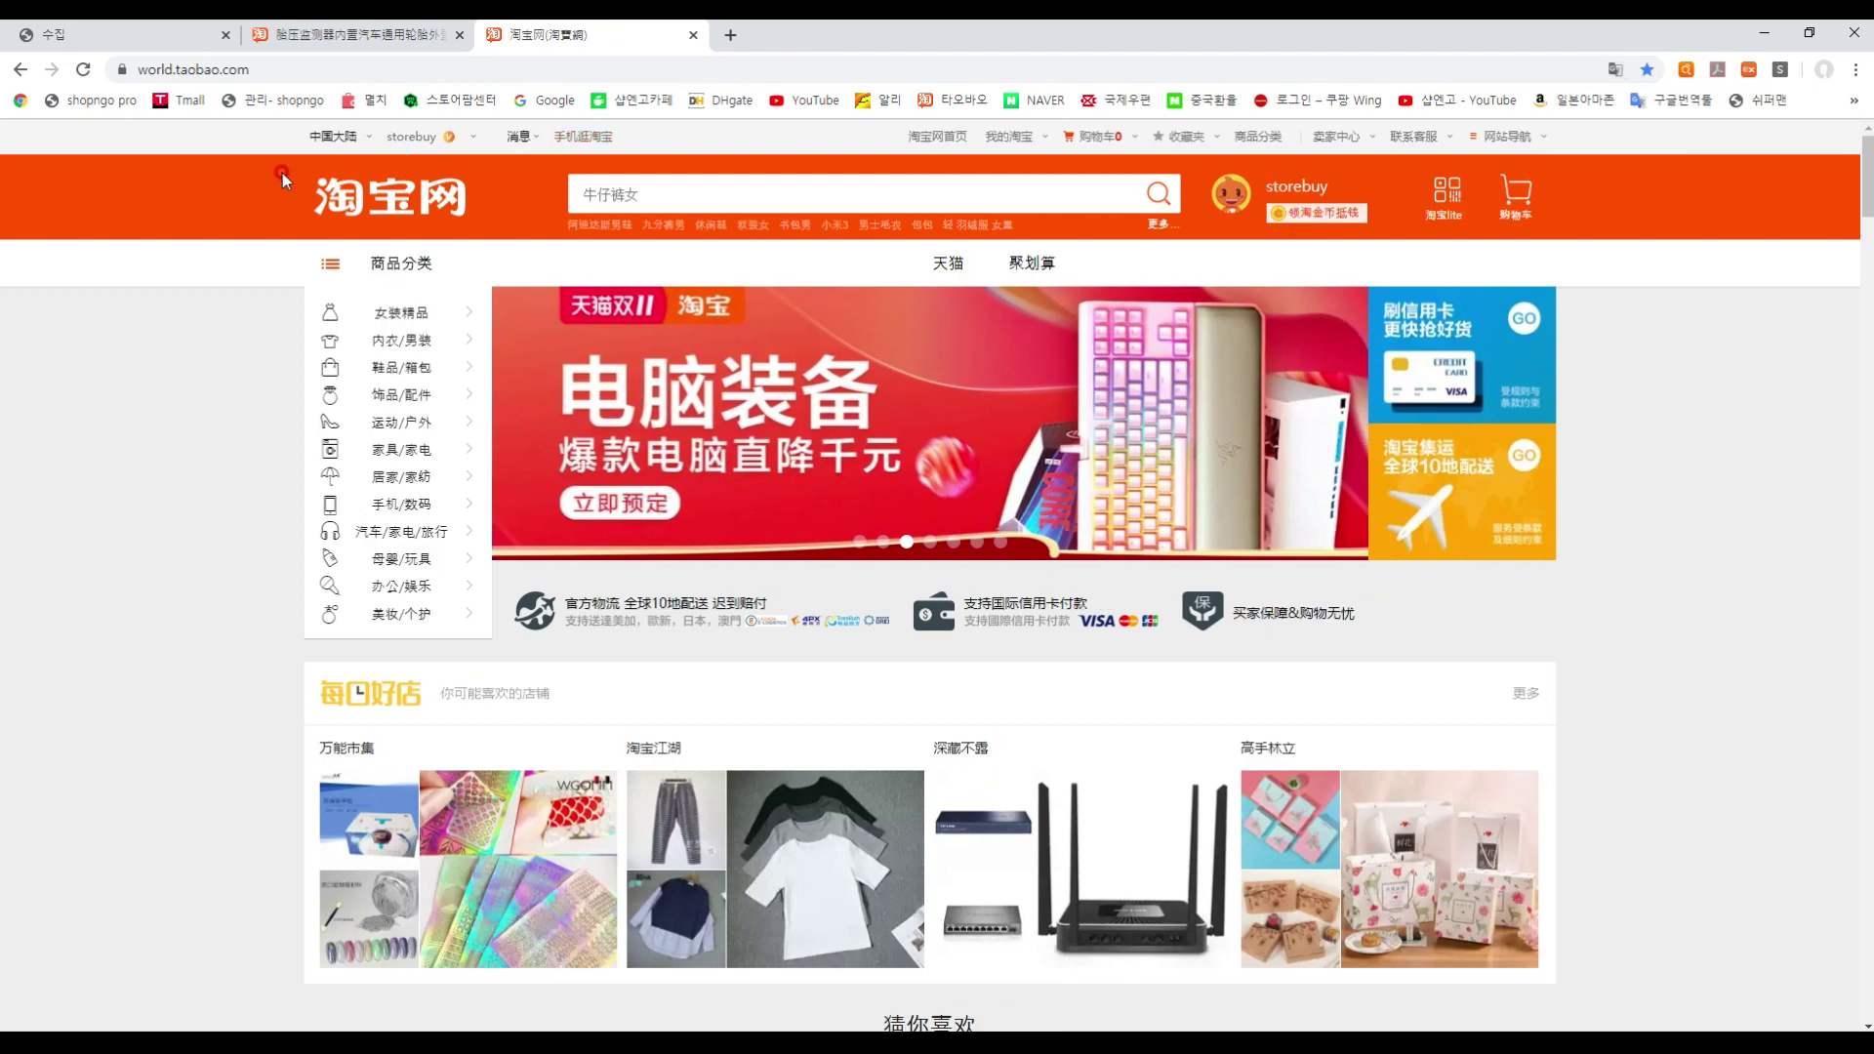
- Switch the Taobao region to South Korea and back to mainland China
{"action": "mouse_move", "coordinate": [311, 133]}
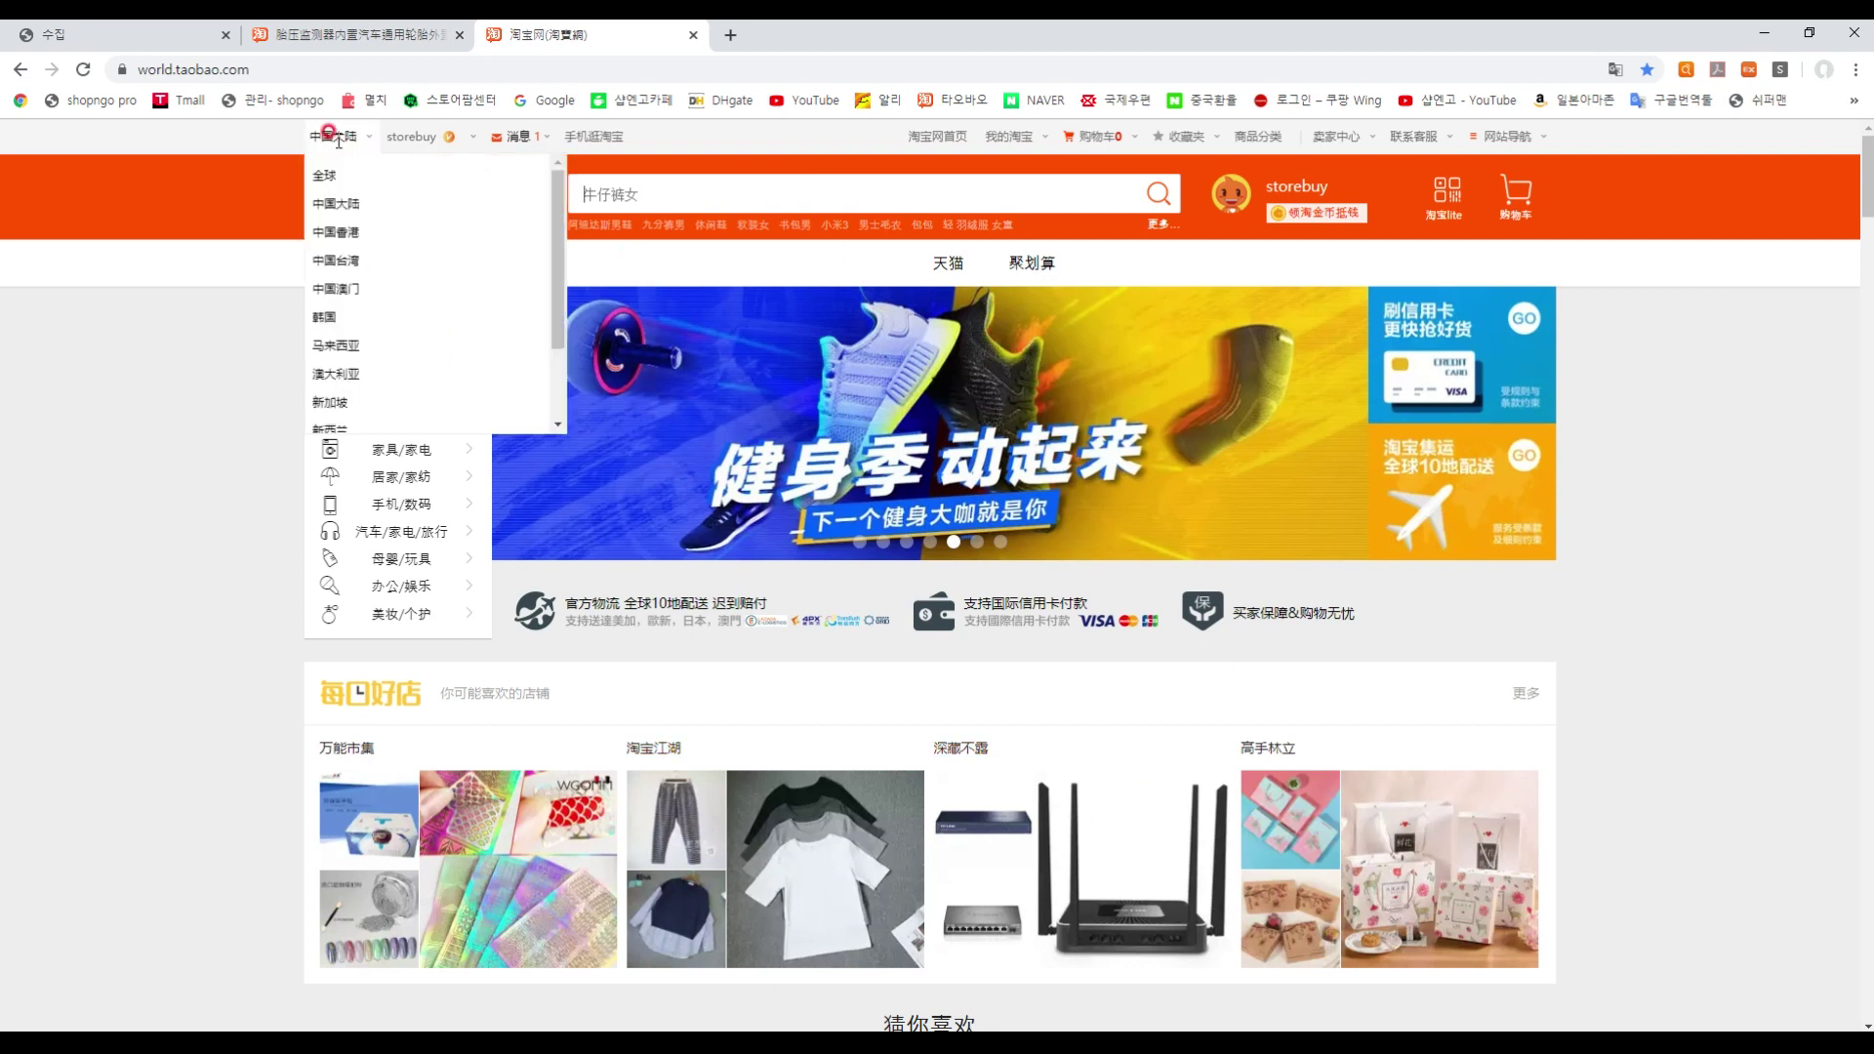
{"action": "left_click", "coordinate": [328, 315]}
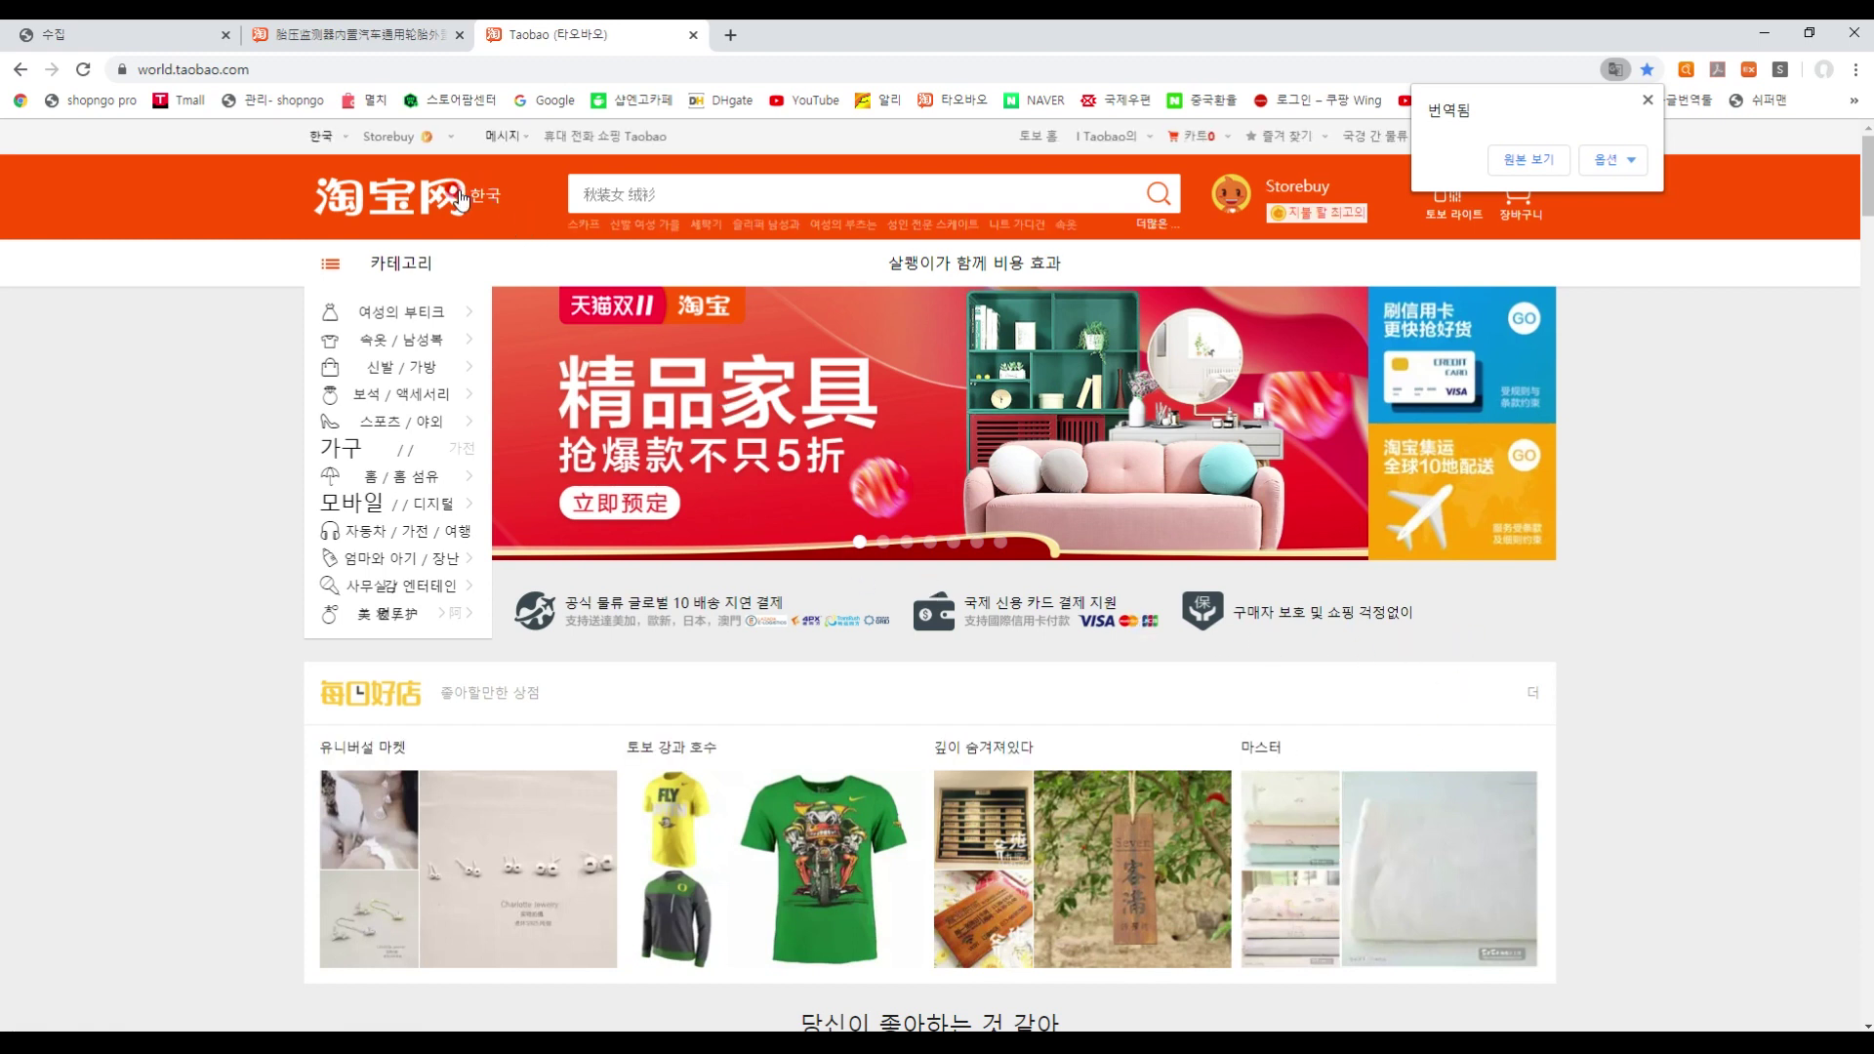
{"action": "mouse_move", "coordinate": [322, 137]}
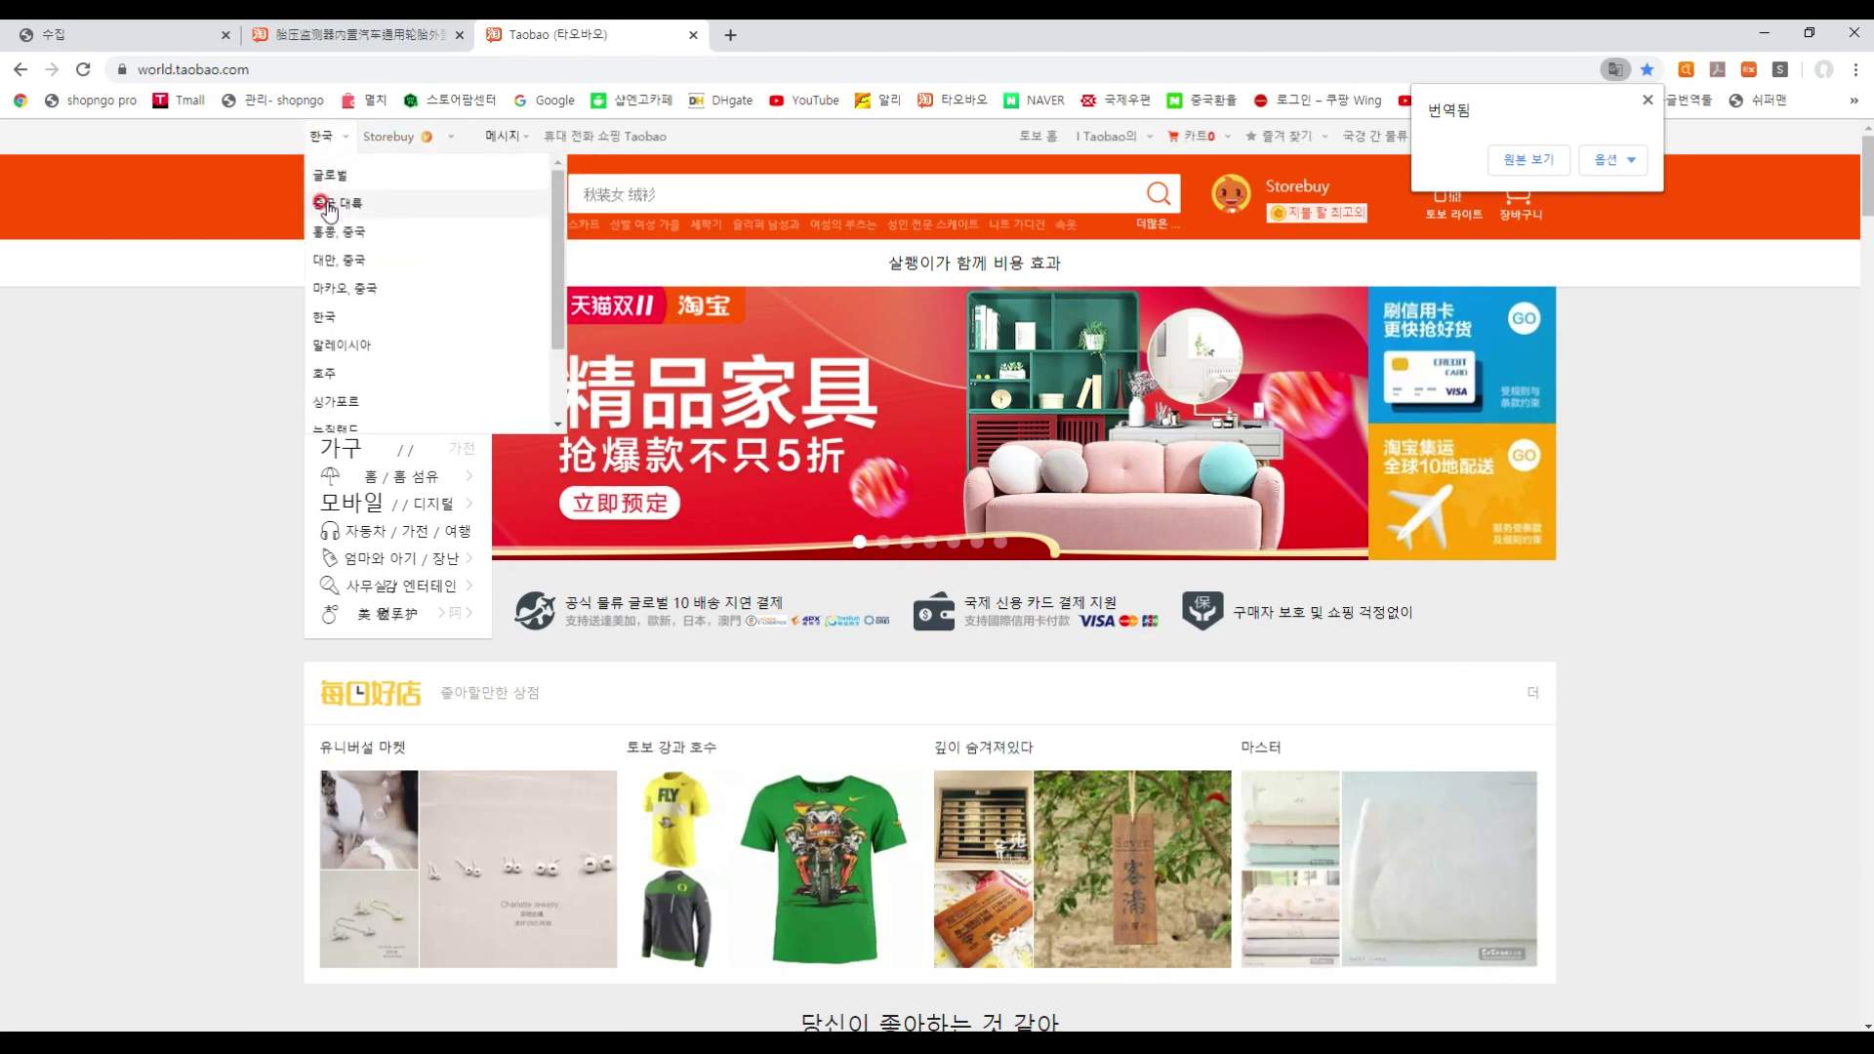
{"action": "left_click", "coordinate": [396, 200]}
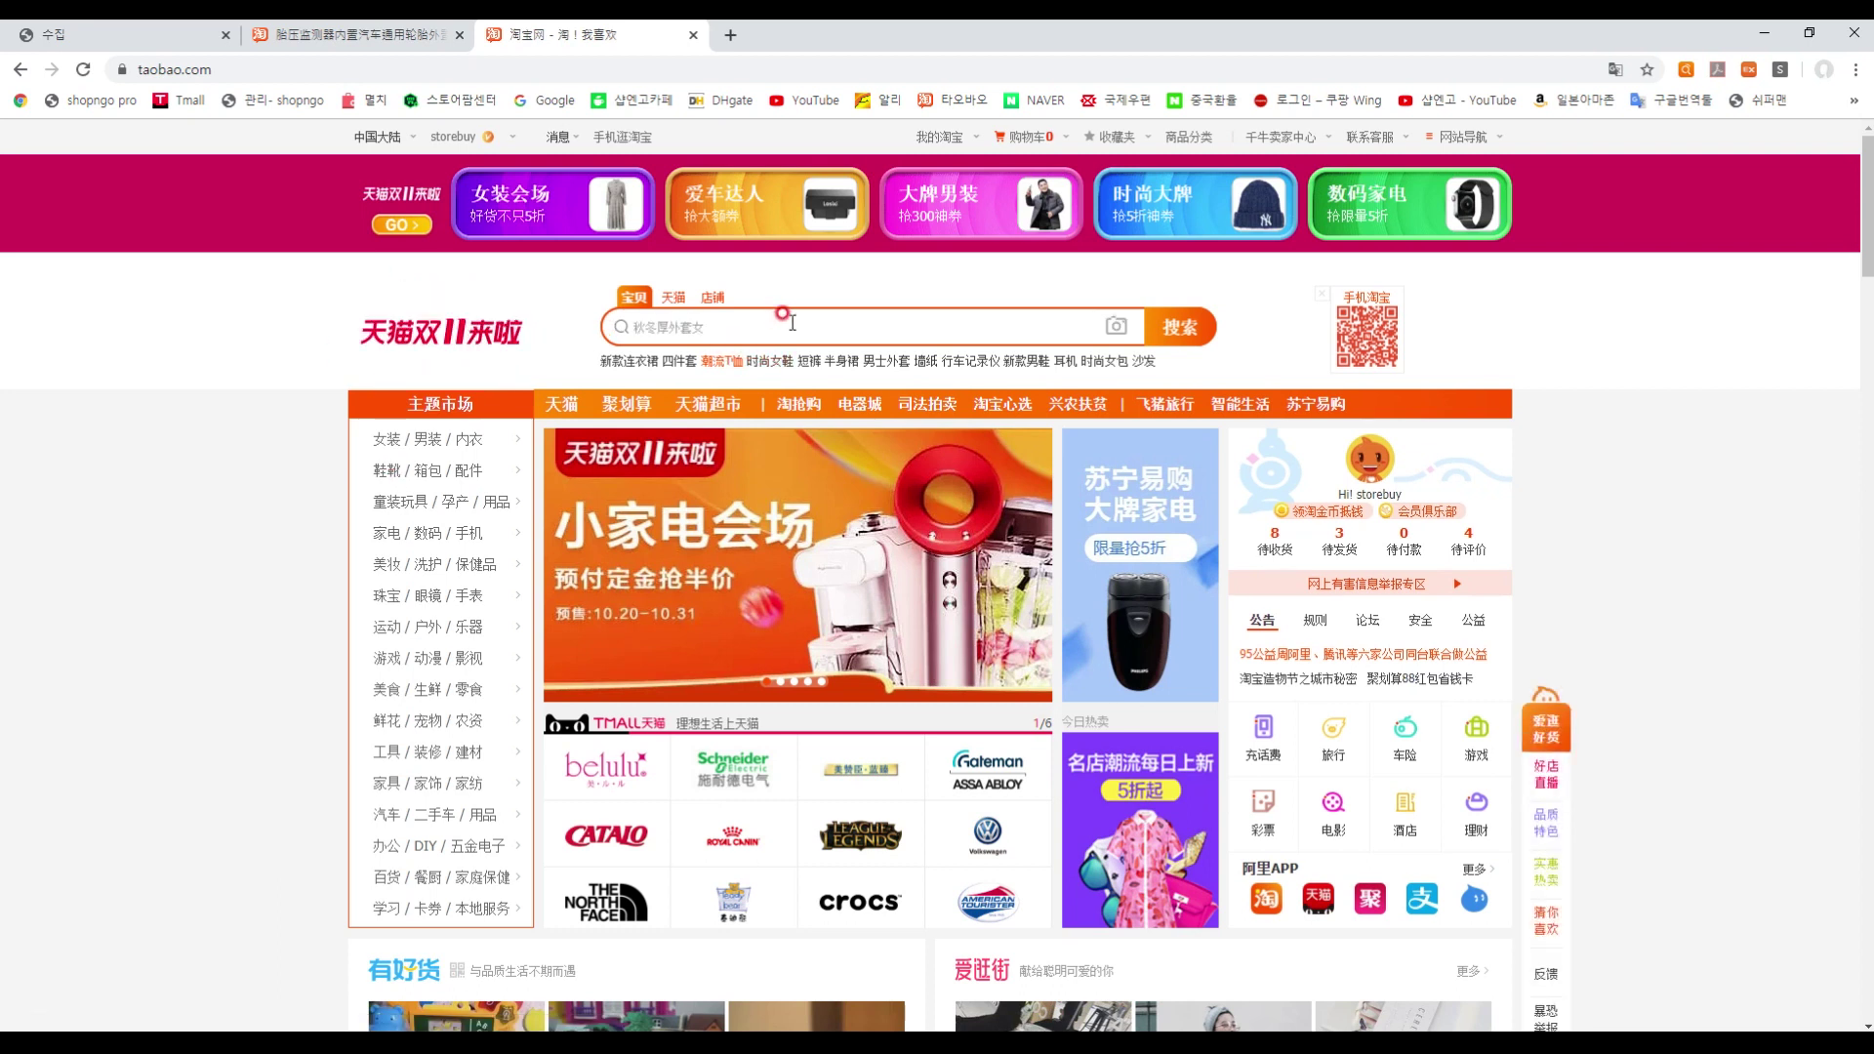
- Close the Taobao home page and copy the URL of the tire pressure monitor's product page
{"action": "left_click", "coordinate": [776, 322]}
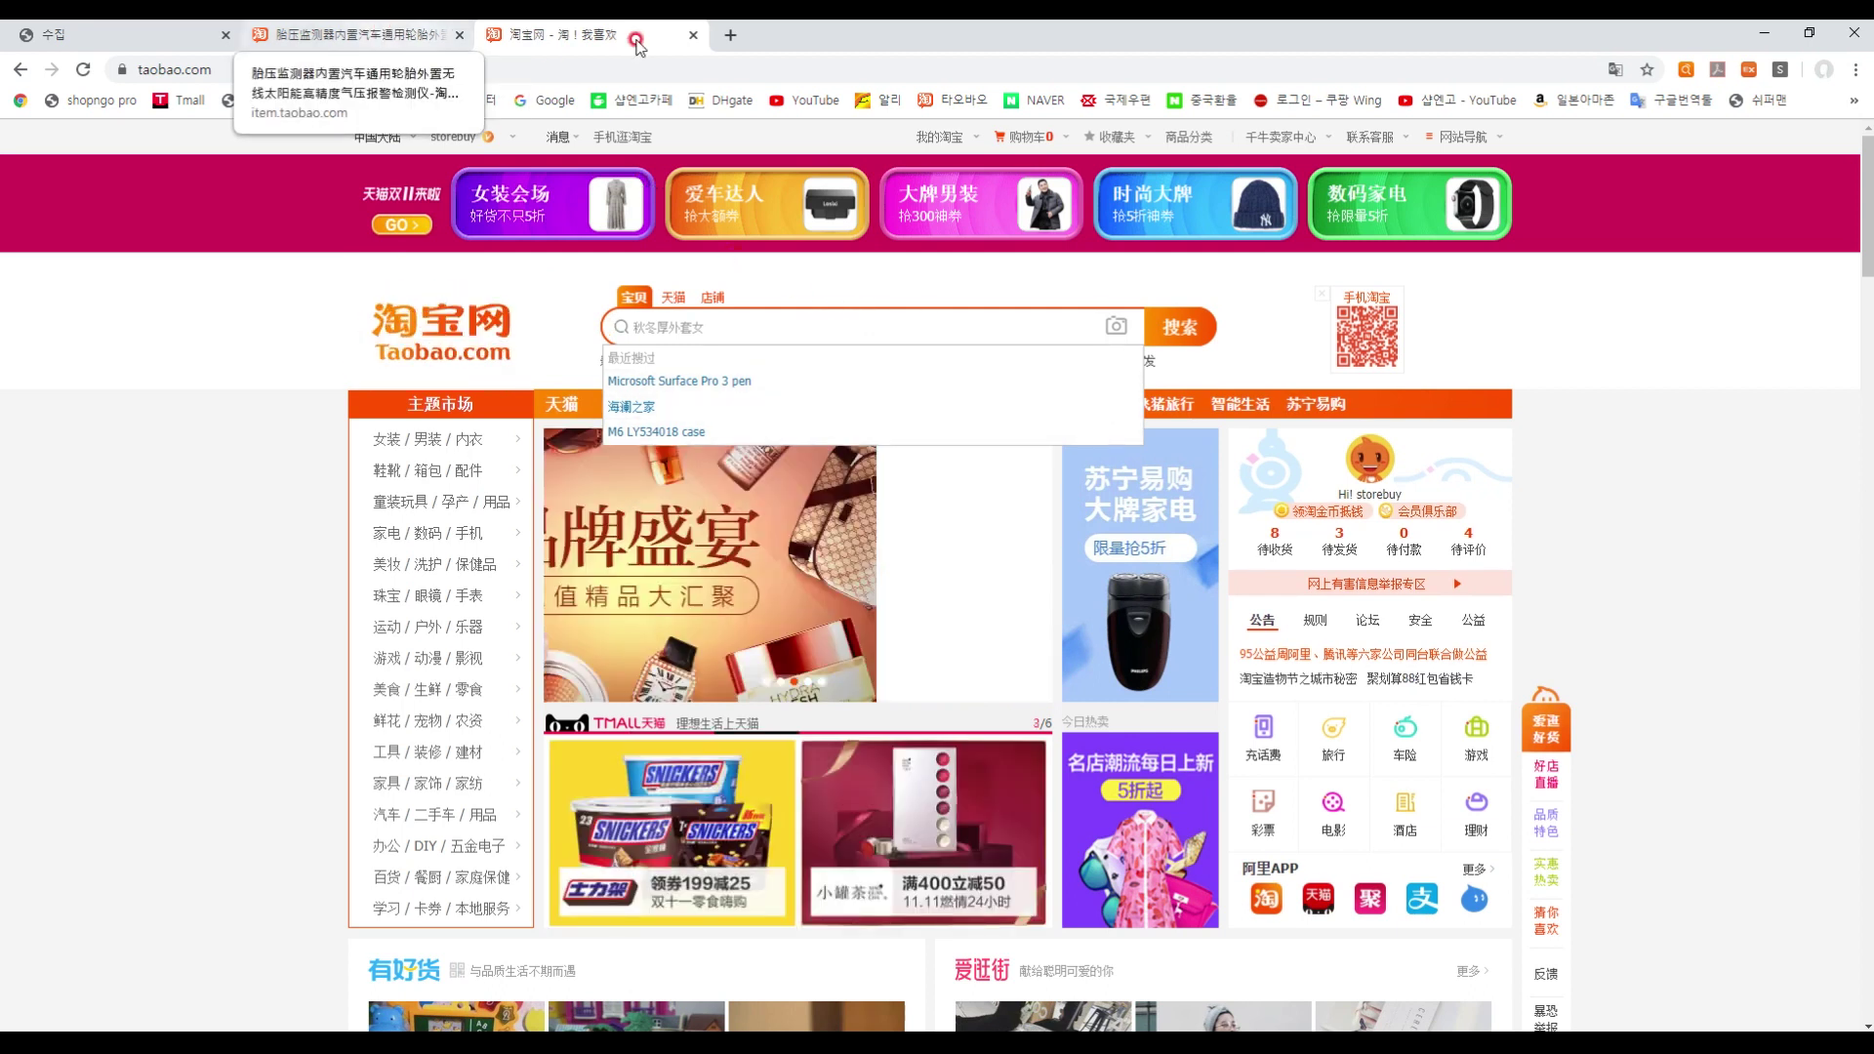
{"action": "left_click", "coordinate": [695, 36]}
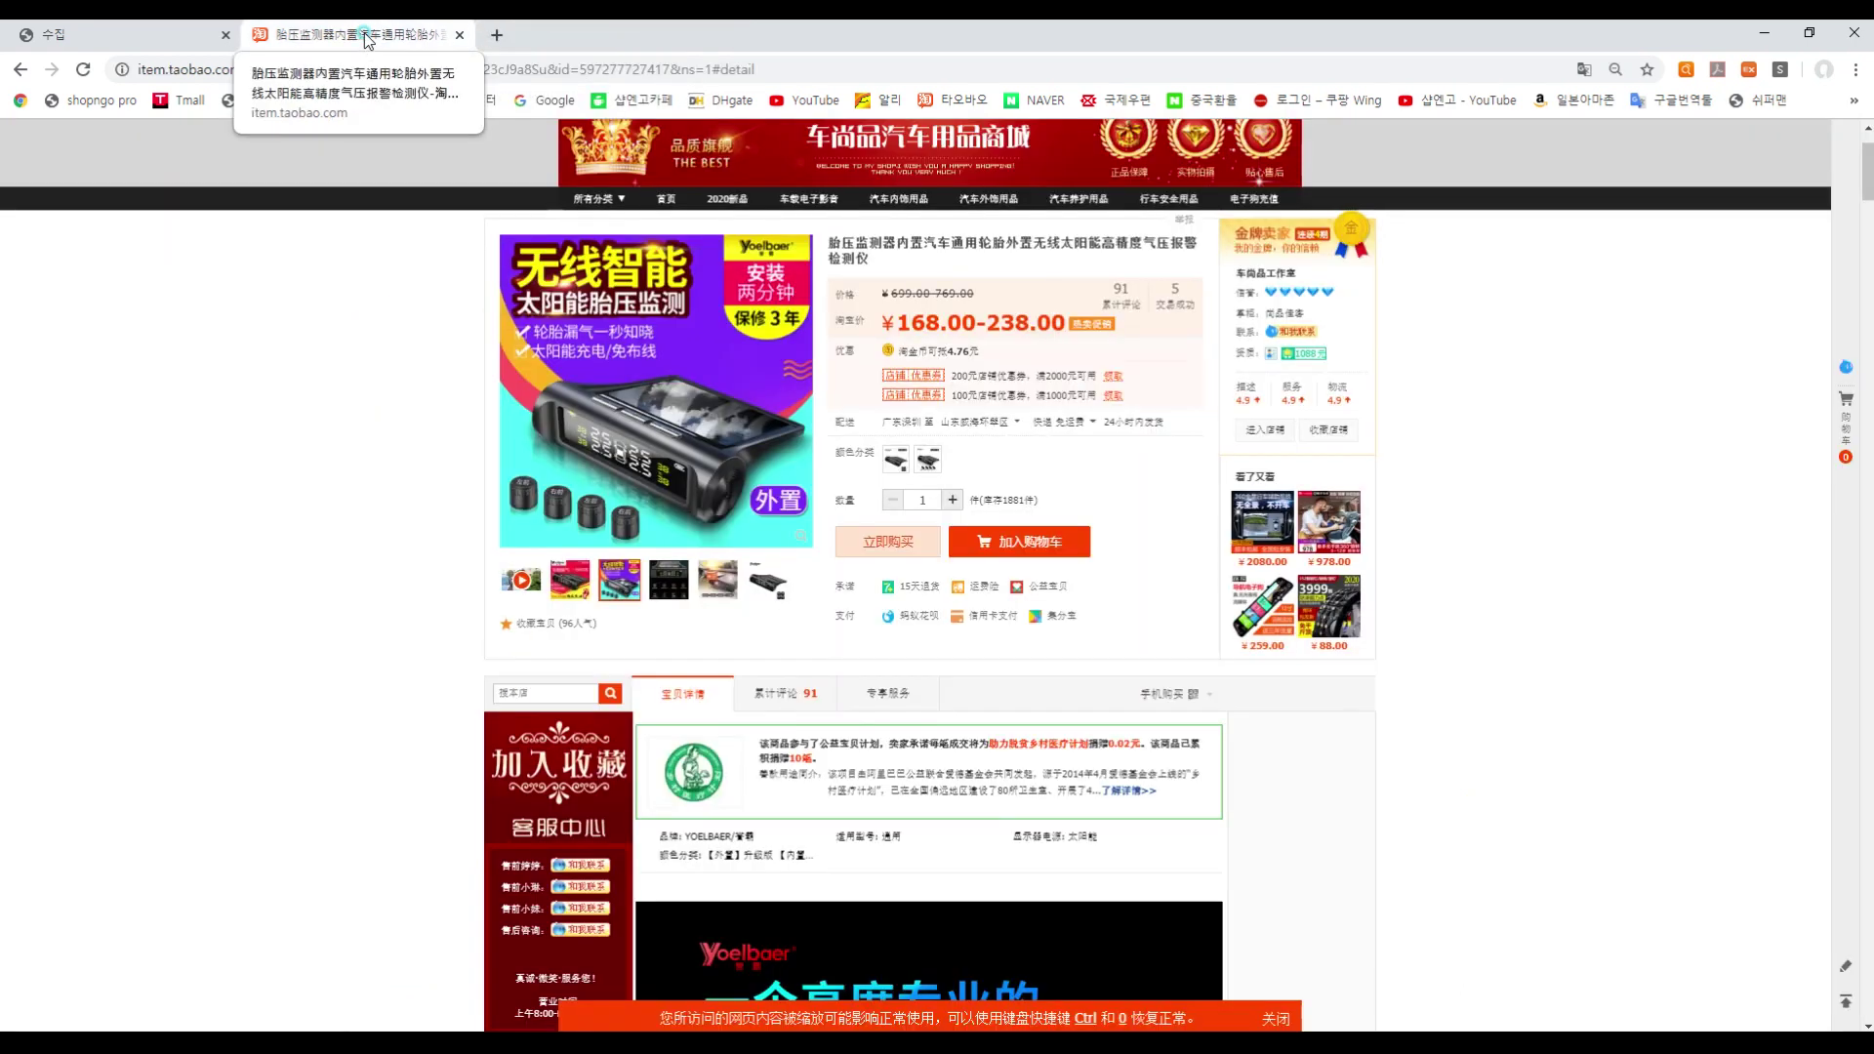
{"action": "left_click", "coordinate": [651, 69]}
{"action": "key", "text": "ctrl+c"}
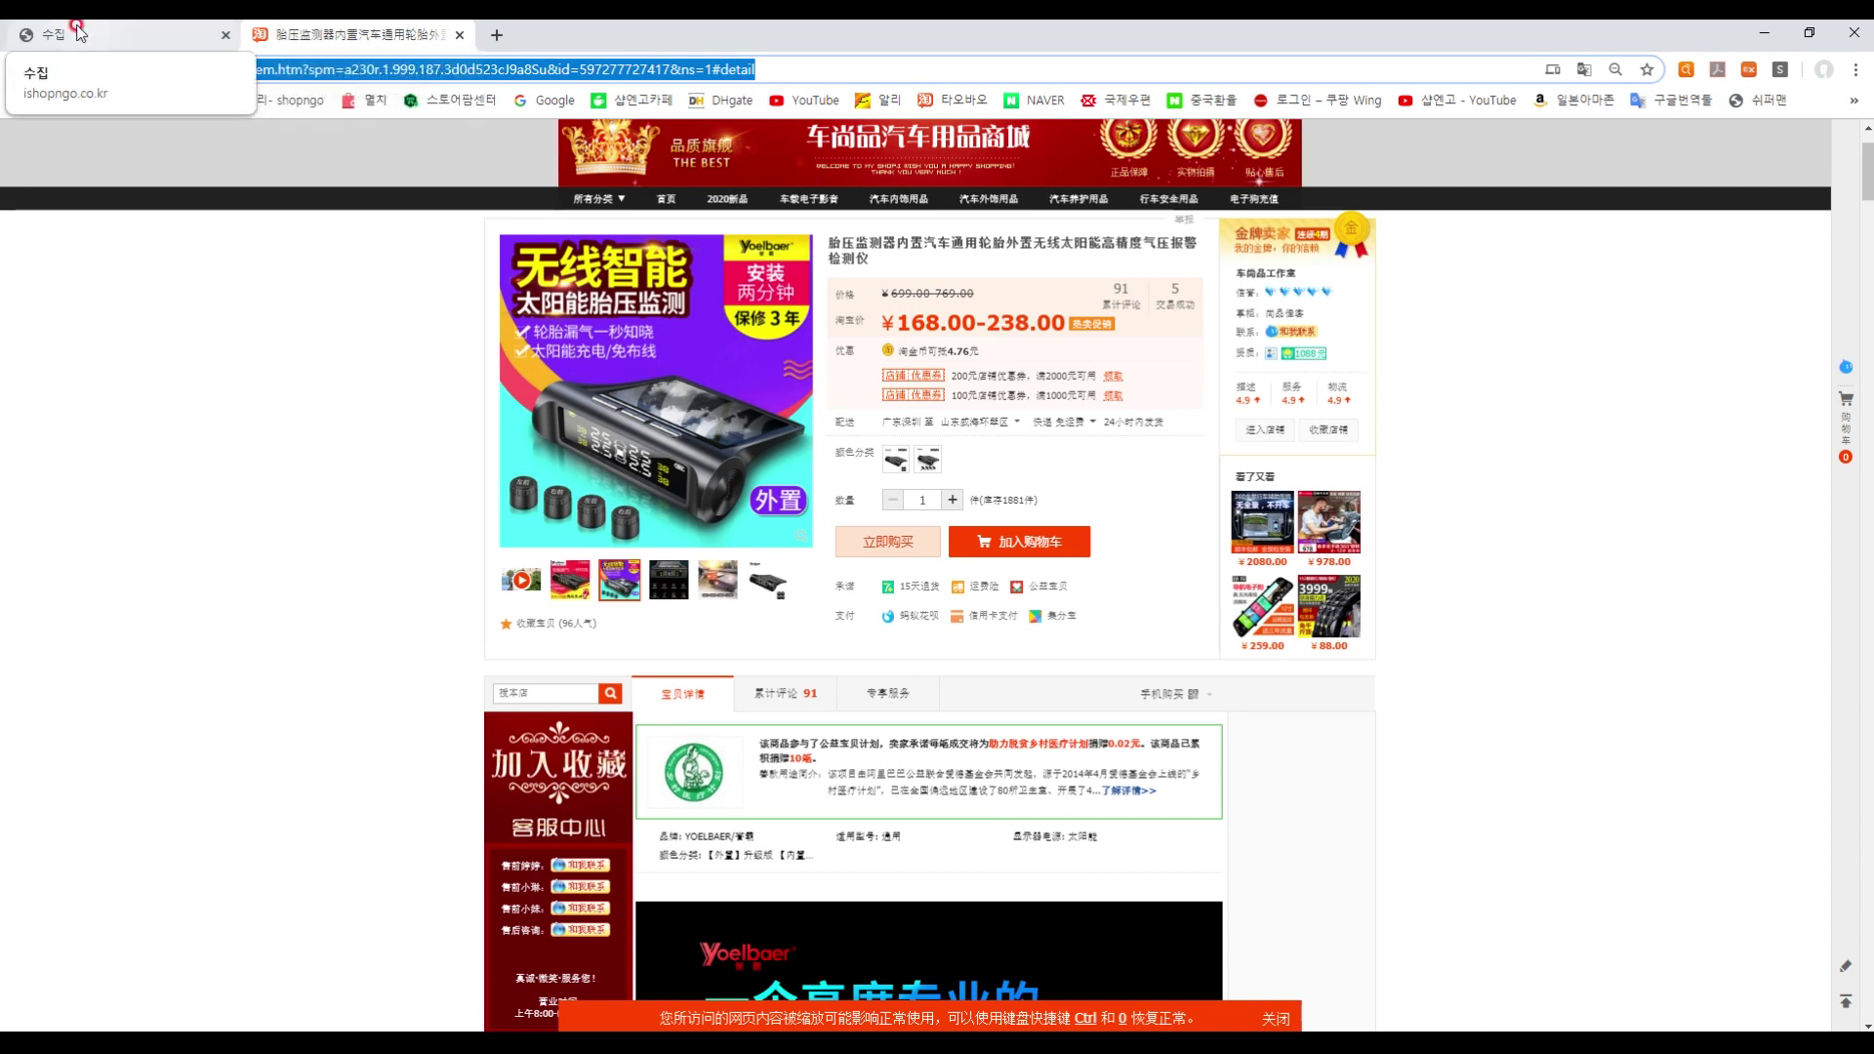
- Collect the tire pressure monitor into ShopNGo Pro from its copied Taobao product URL
{"action": "left_click", "coordinate": [79, 37]}
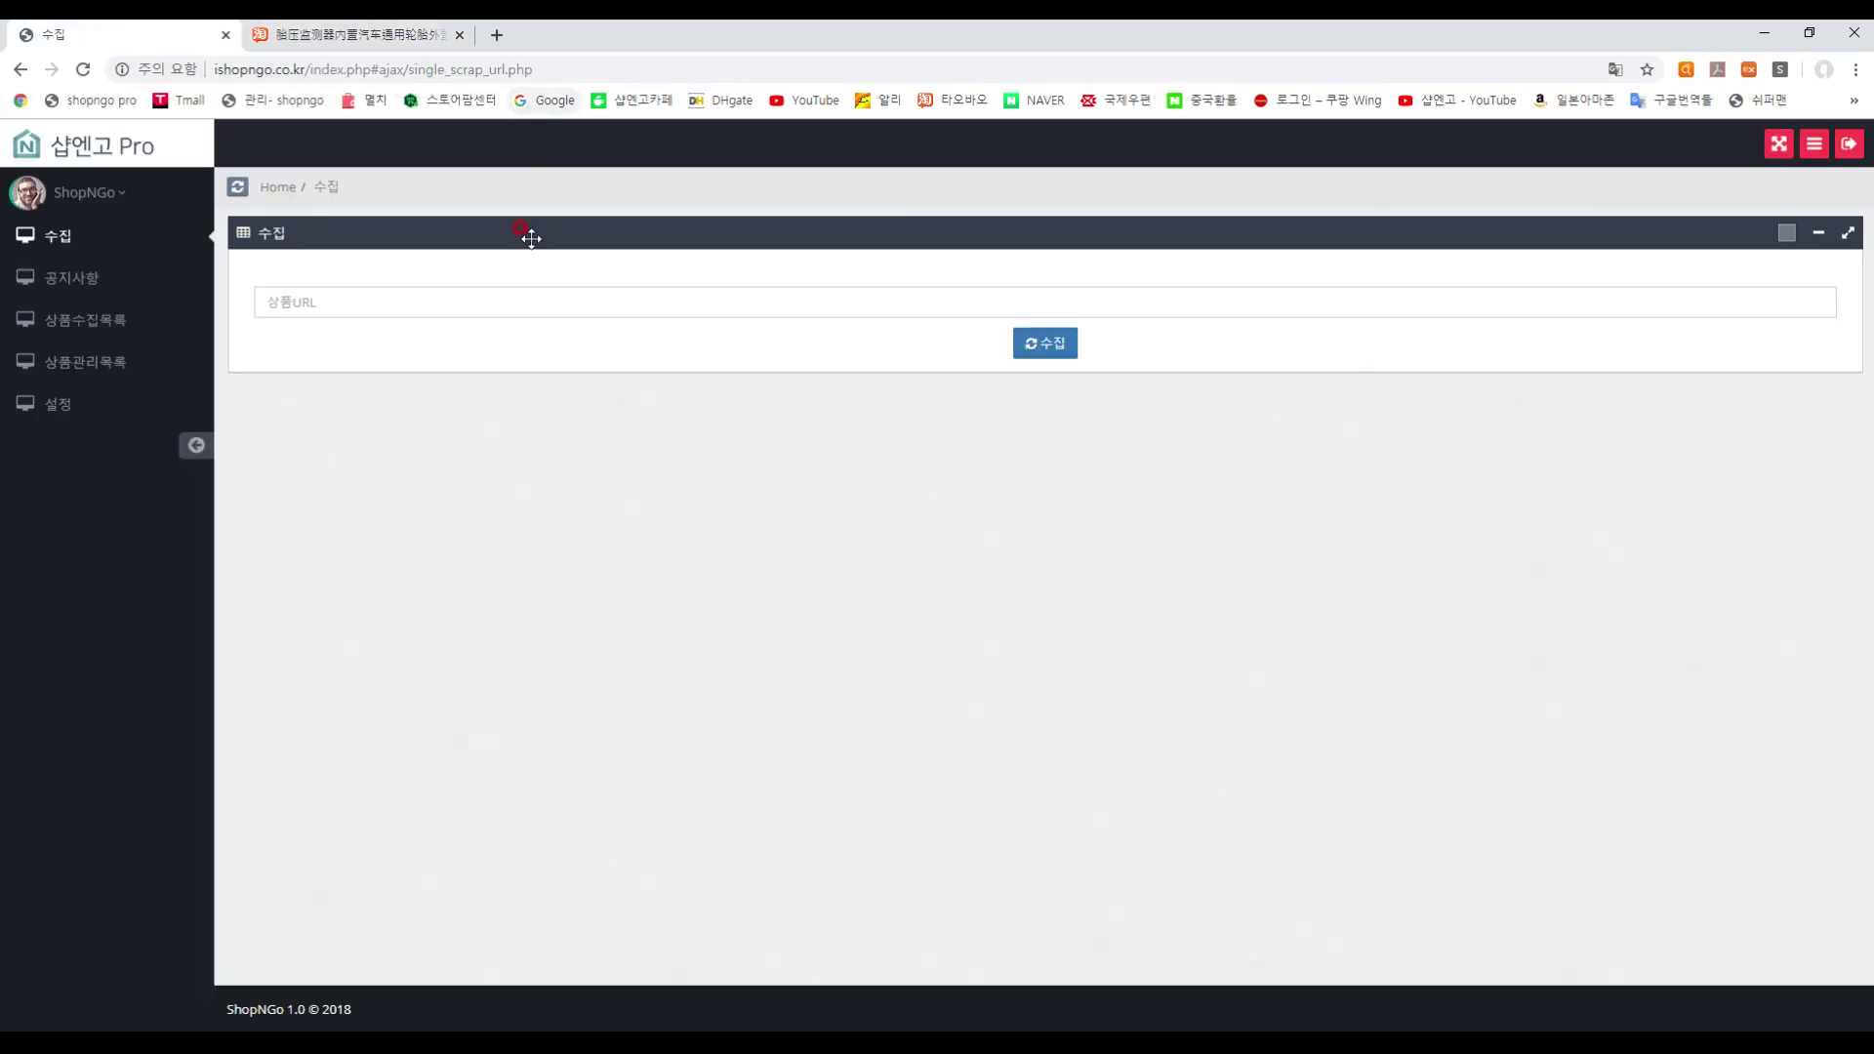
{"action": "left_click", "coordinate": [327, 299]}
{"action": "key", "text": "ctrl+v"}
{"action": "left_click", "coordinate": [1047, 344]}
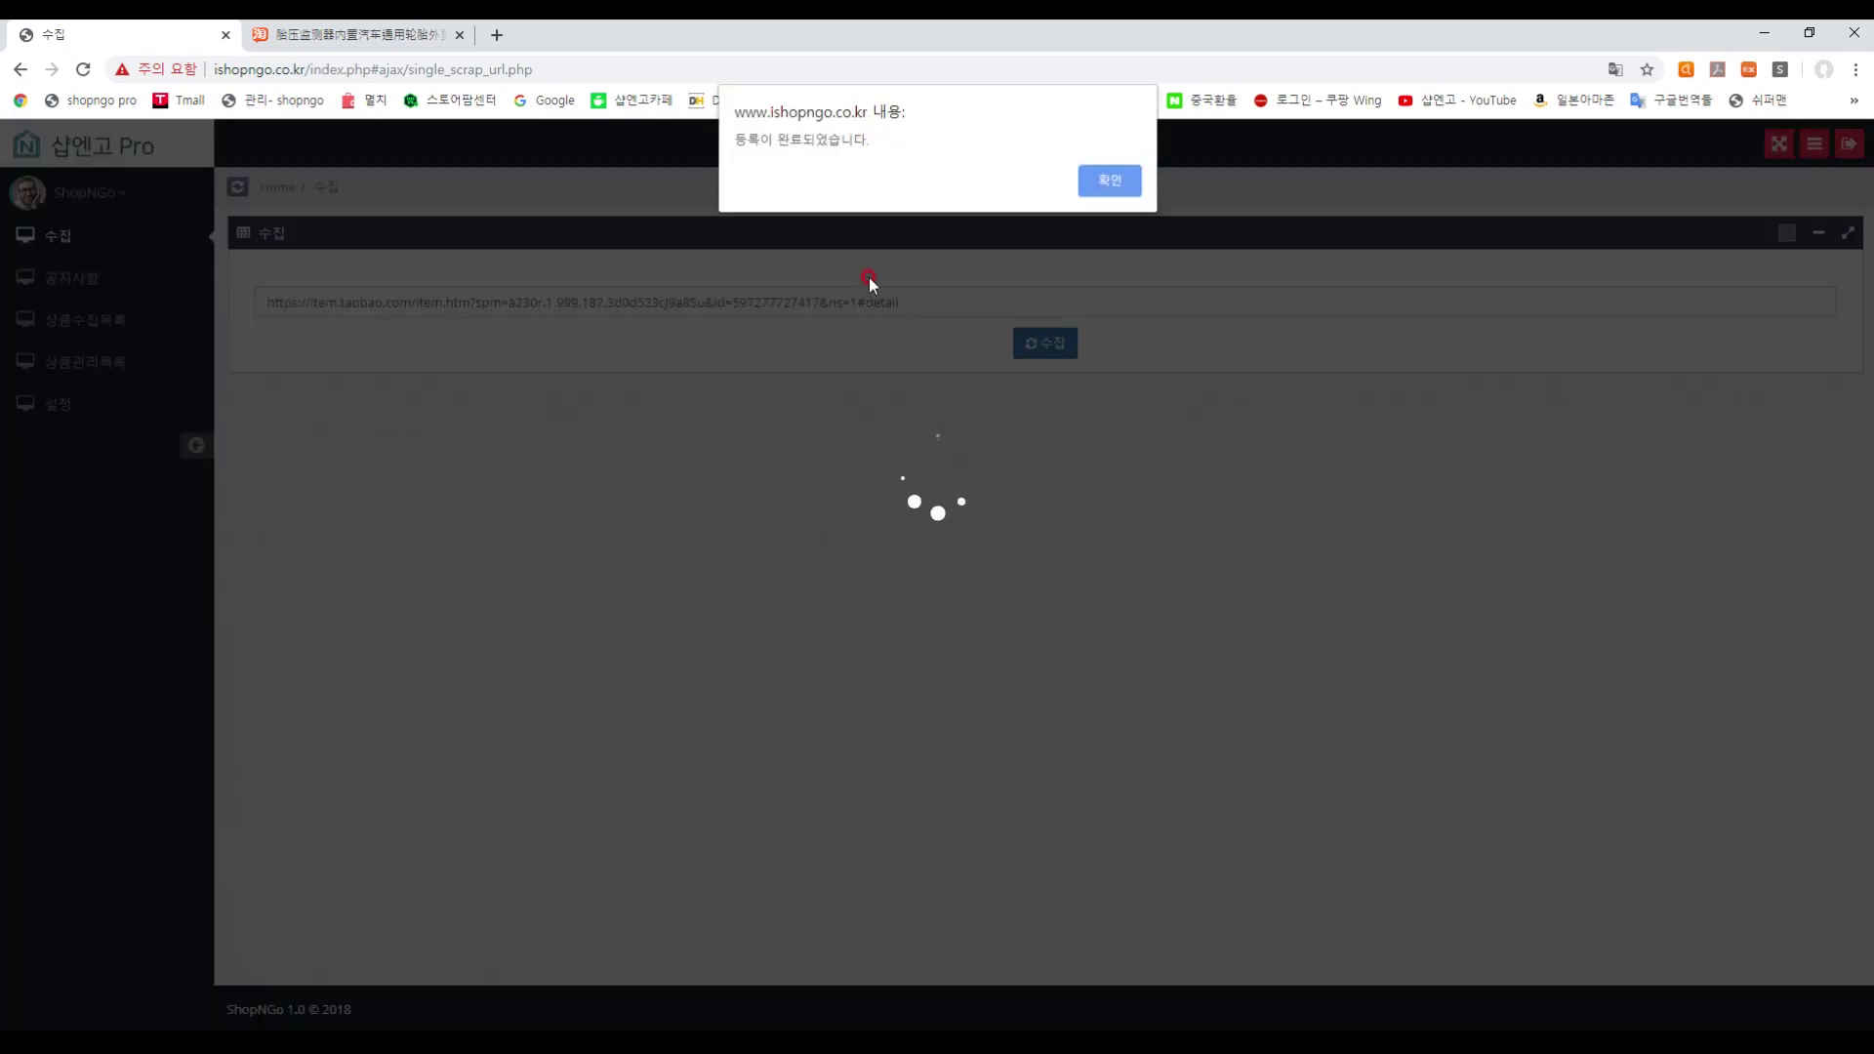
{"action": "left_click", "coordinate": [1113, 182]}
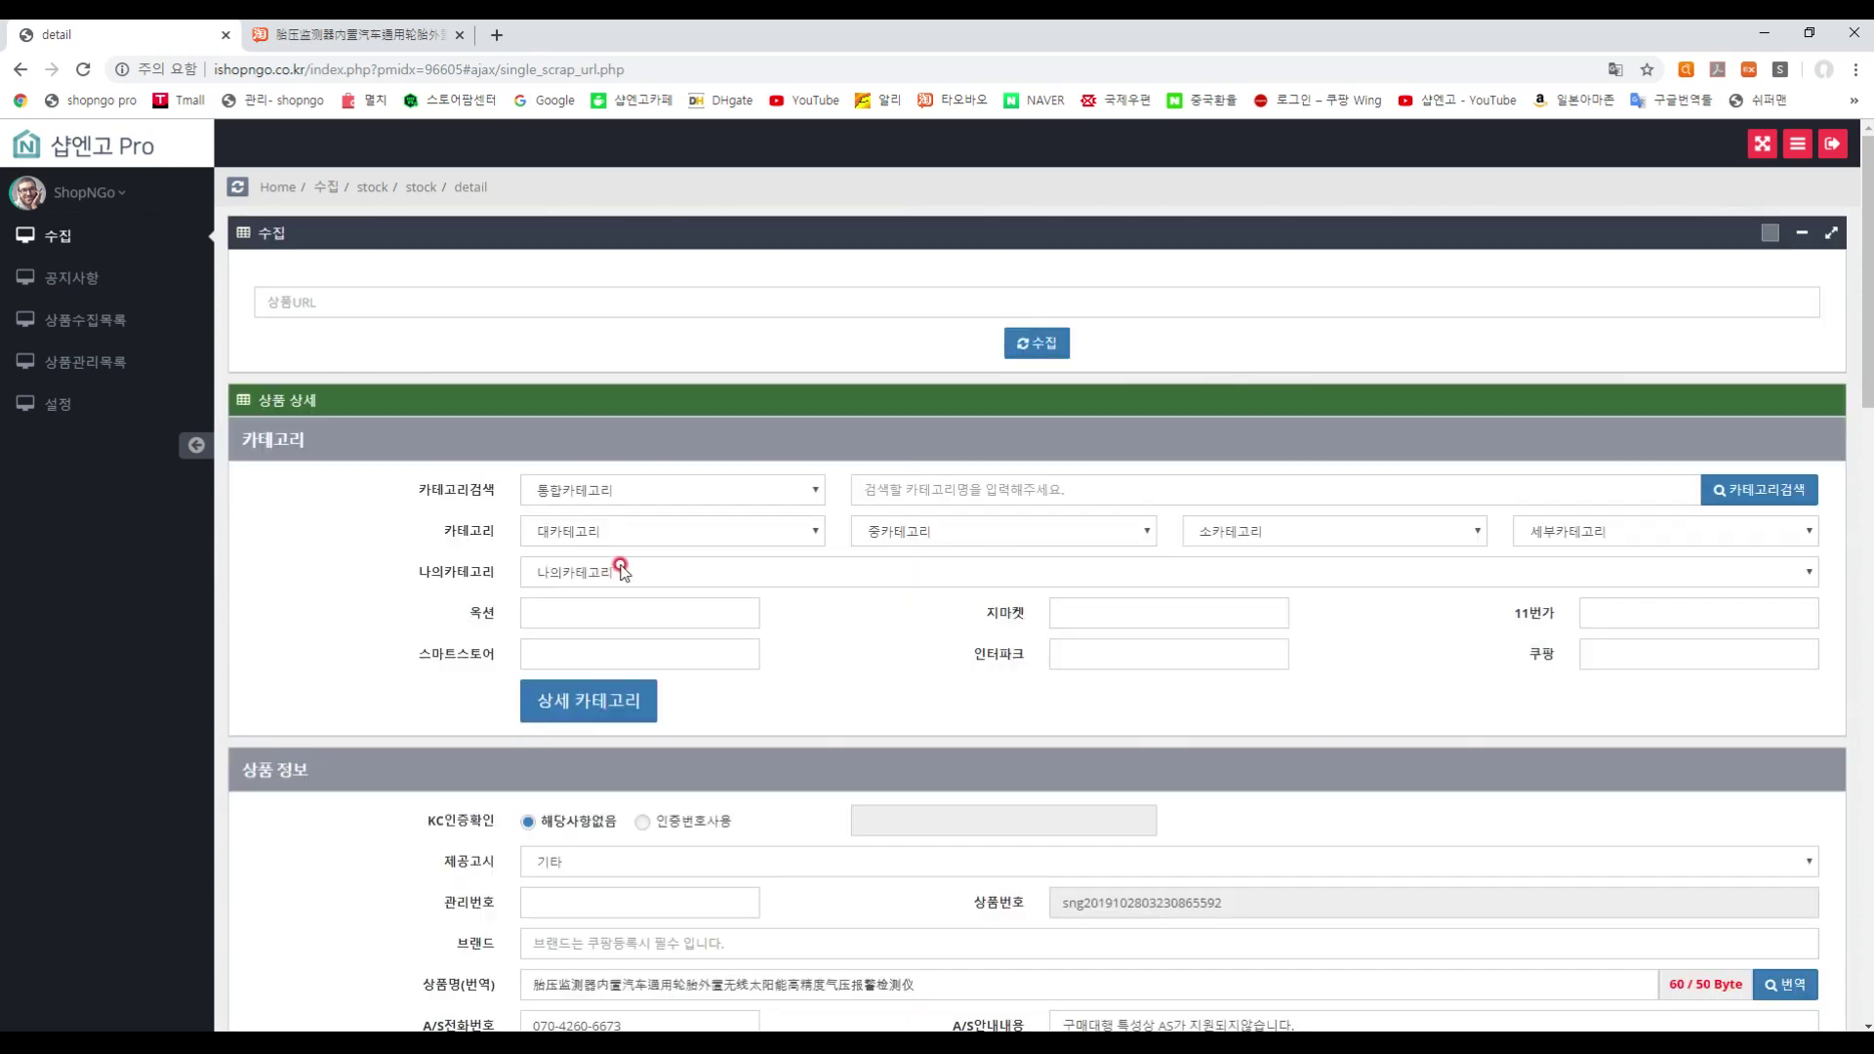
- Review the collected product's category, product information, image, video and option sections down to the detail page
{"action": "scroll", "coordinate": [355, 514], "scroll_direction": "down", "scroll_amount": 7}
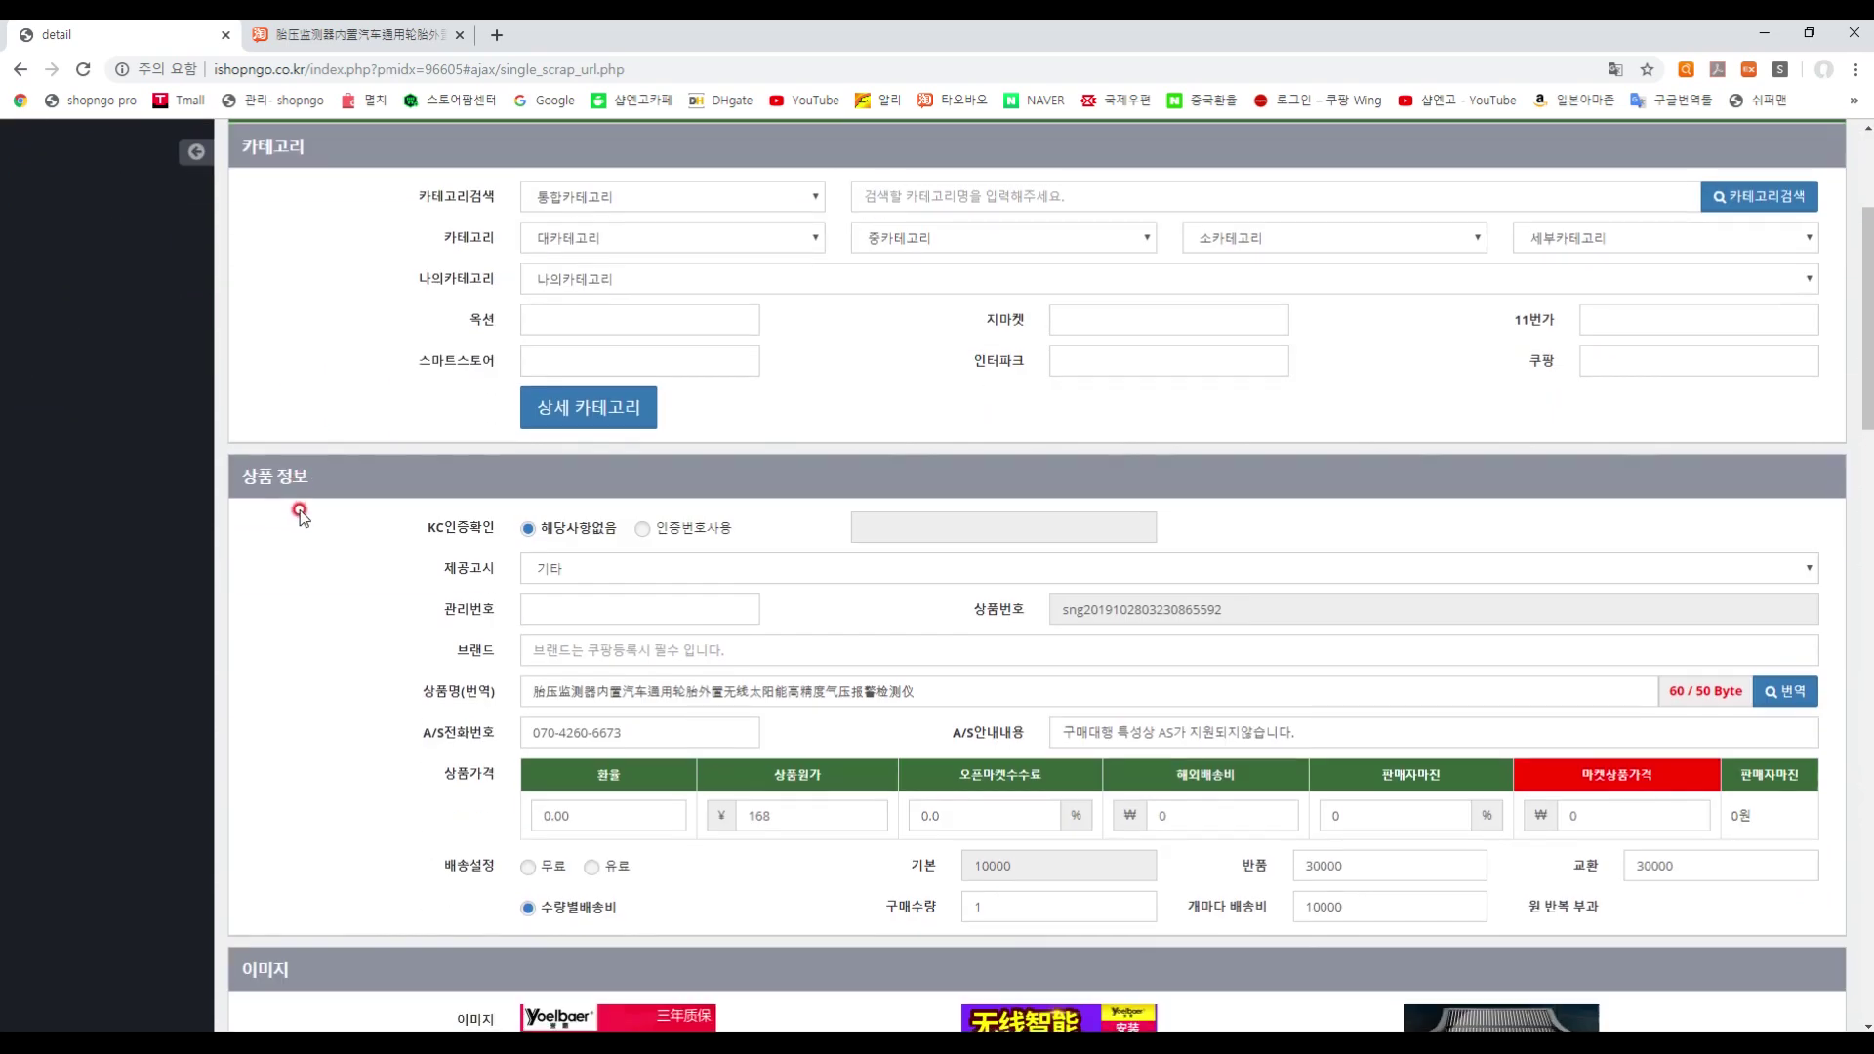
{"action": "scroll", "coordinate": [362, 312], "scroll_direction": "down", "scroll_amount": 4}
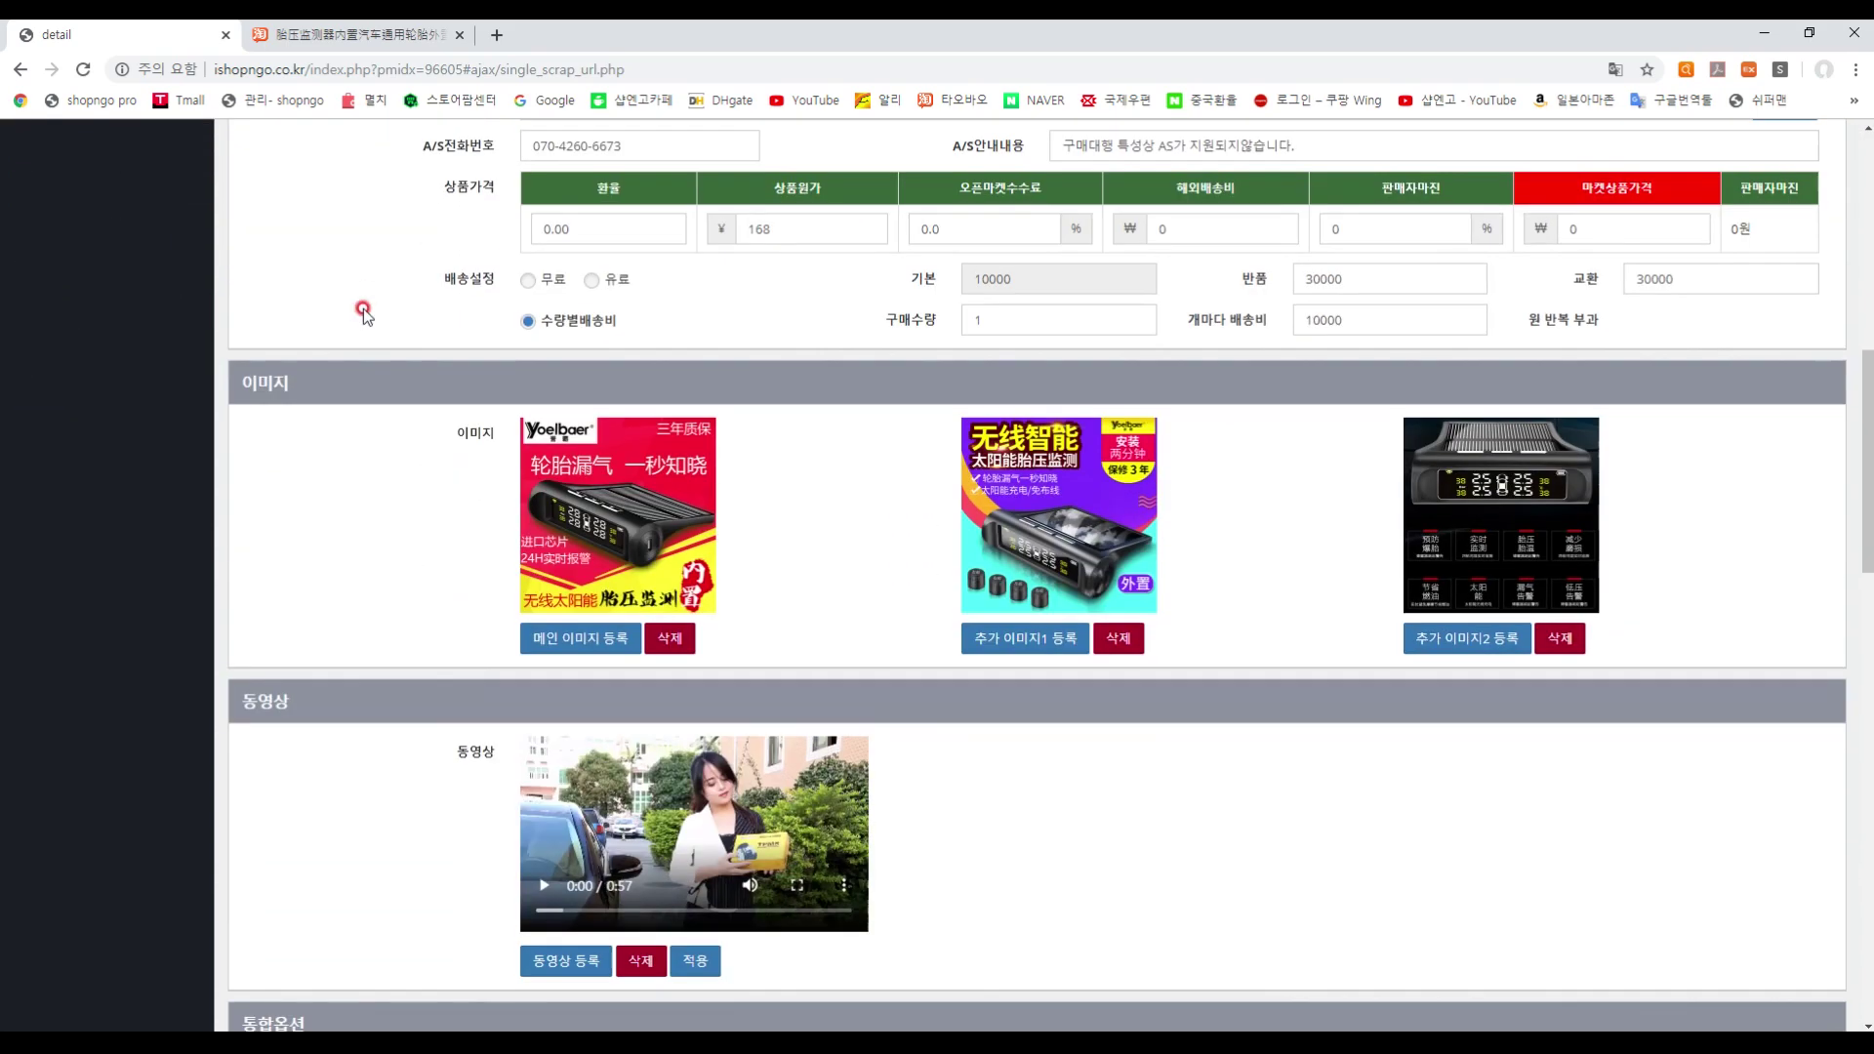
{"action": "scroll", "coordinate": [366, 388], "scroll_direction": "down", "scroll_amount": 2}
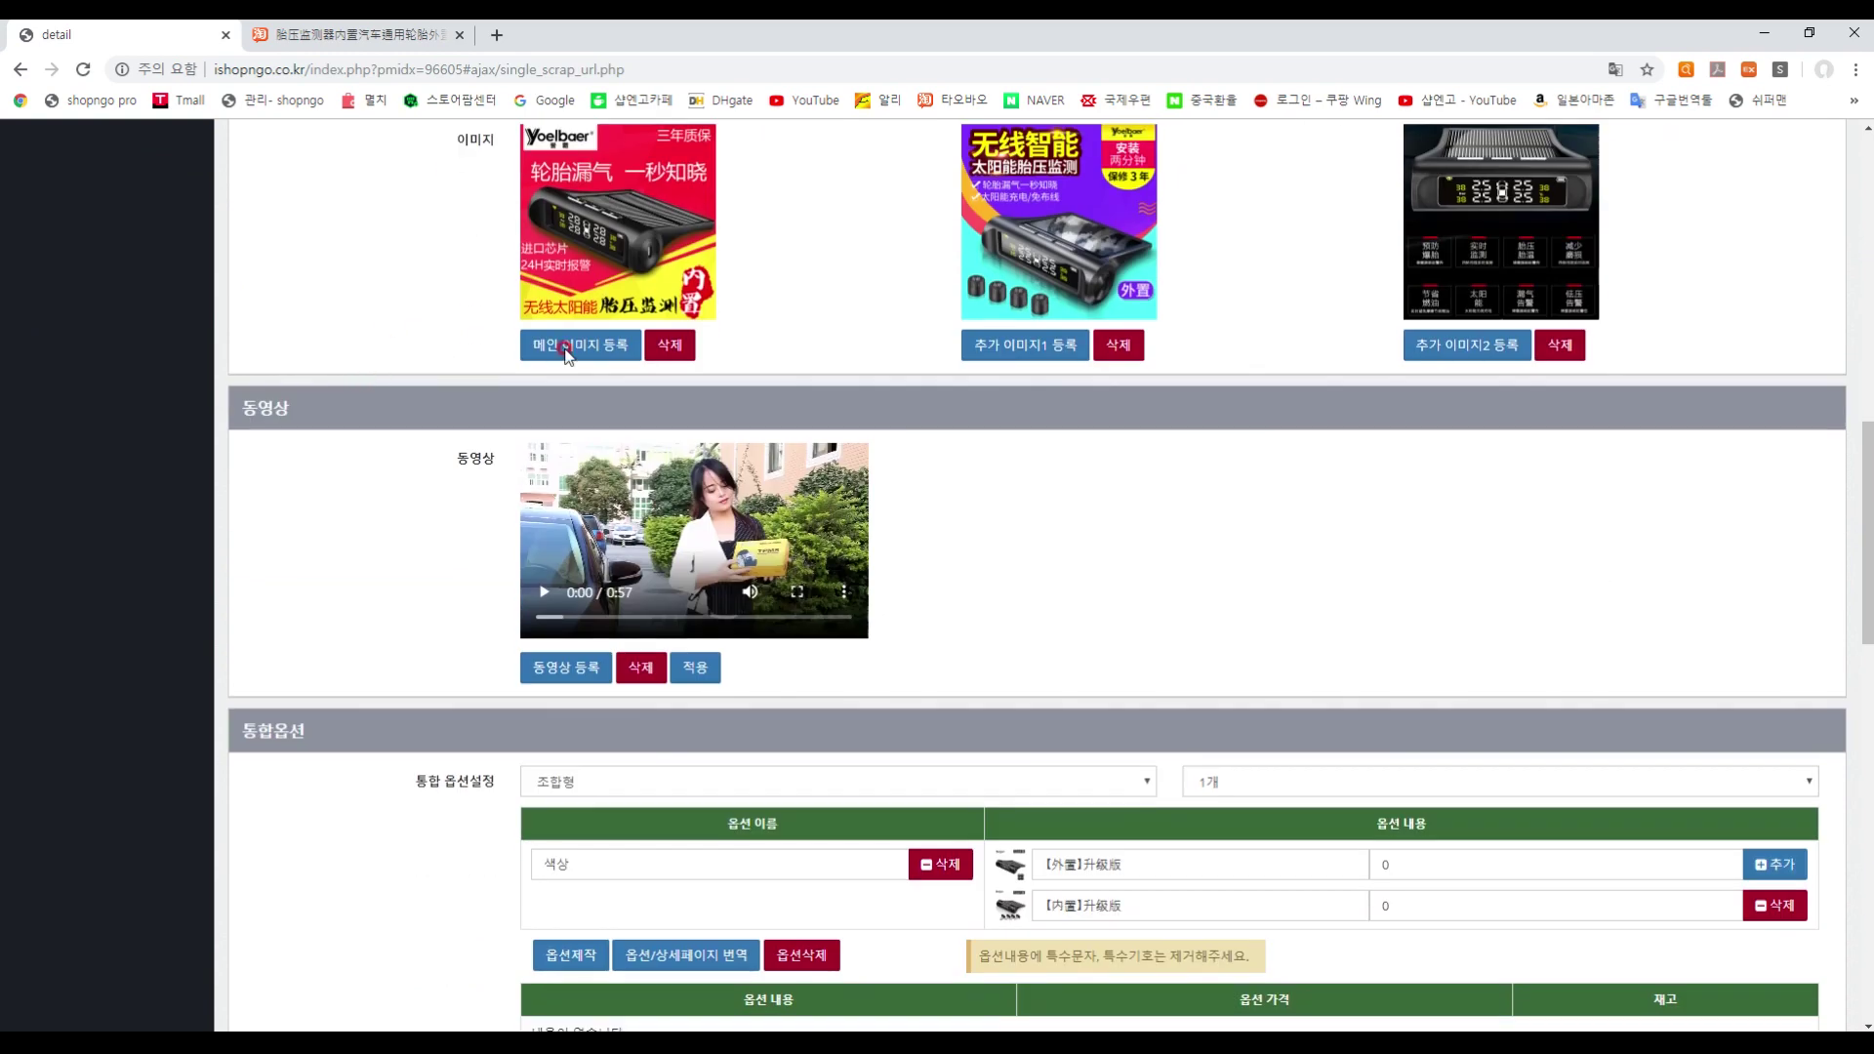
{"action": "scroll", "coordinate": [821, 356], "scroll_direction": "down", "scroll_amount": 10}
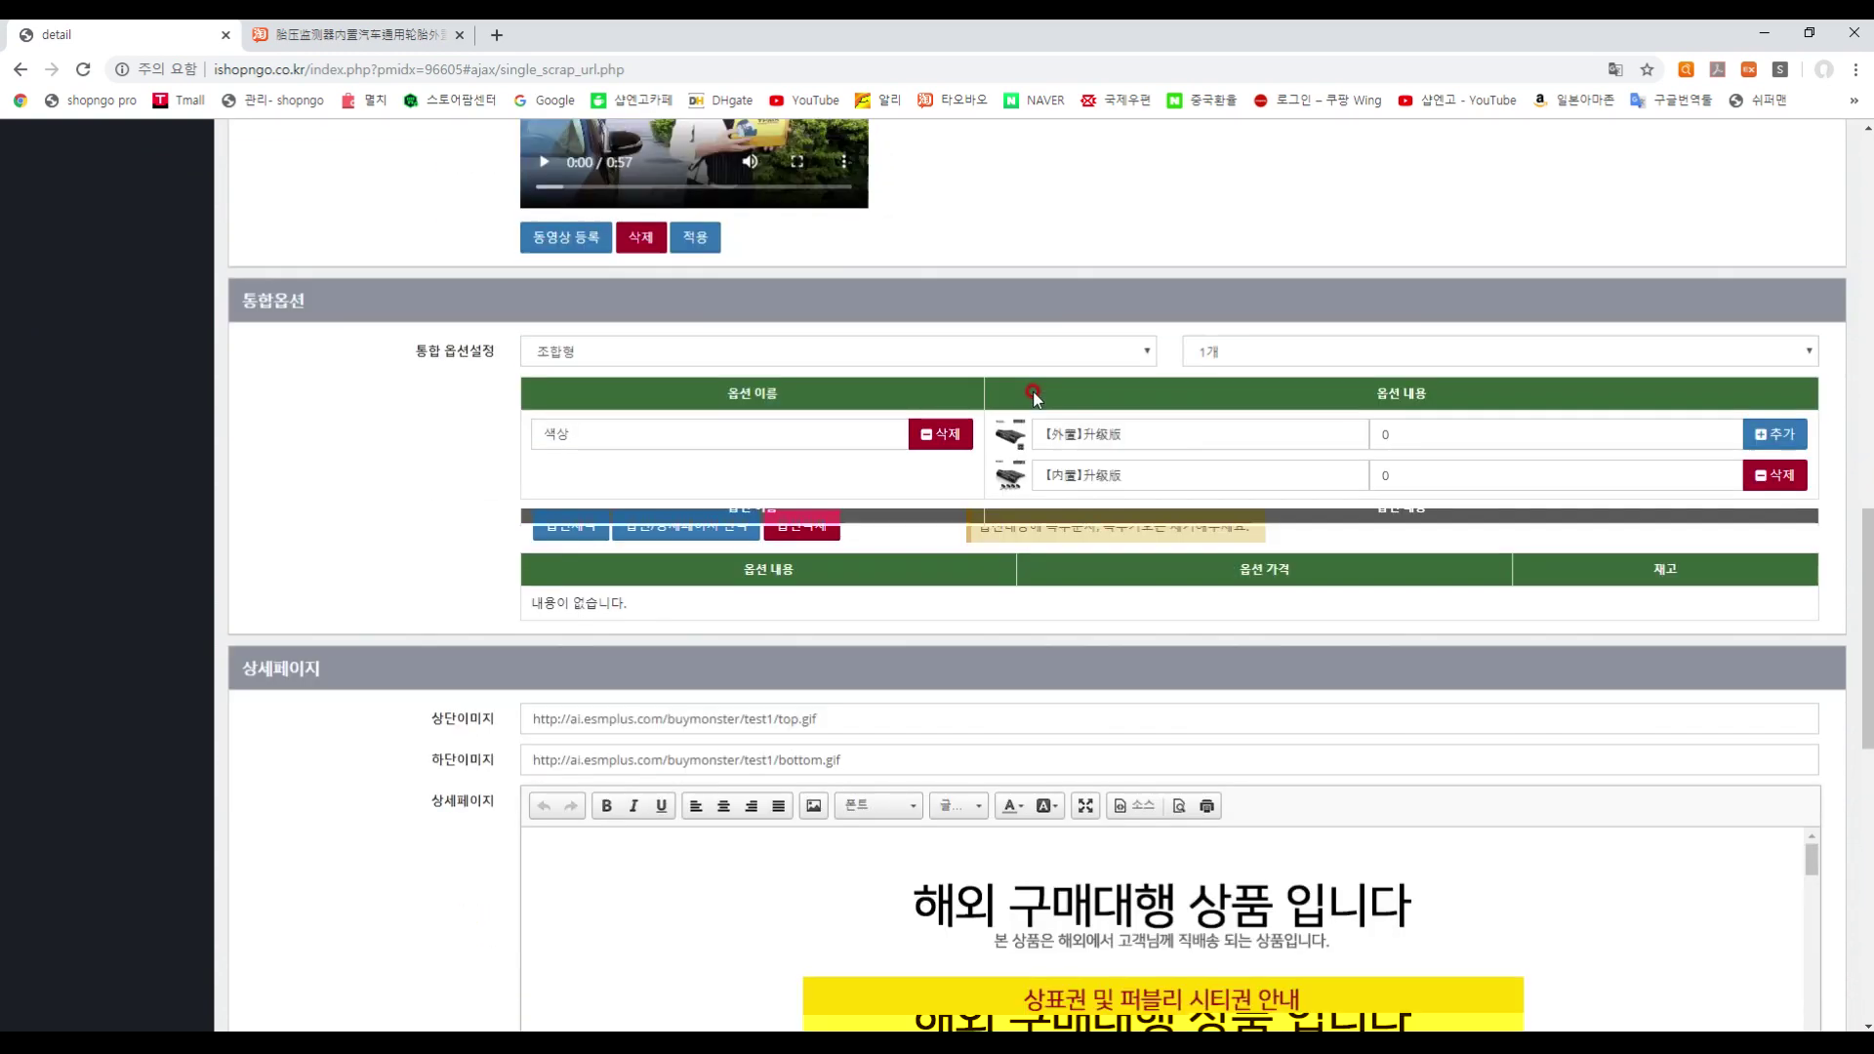
{"action": "scroll", "coordinate": [1365, 508], "scroll_direction": "down", "scroll_amount": 1}
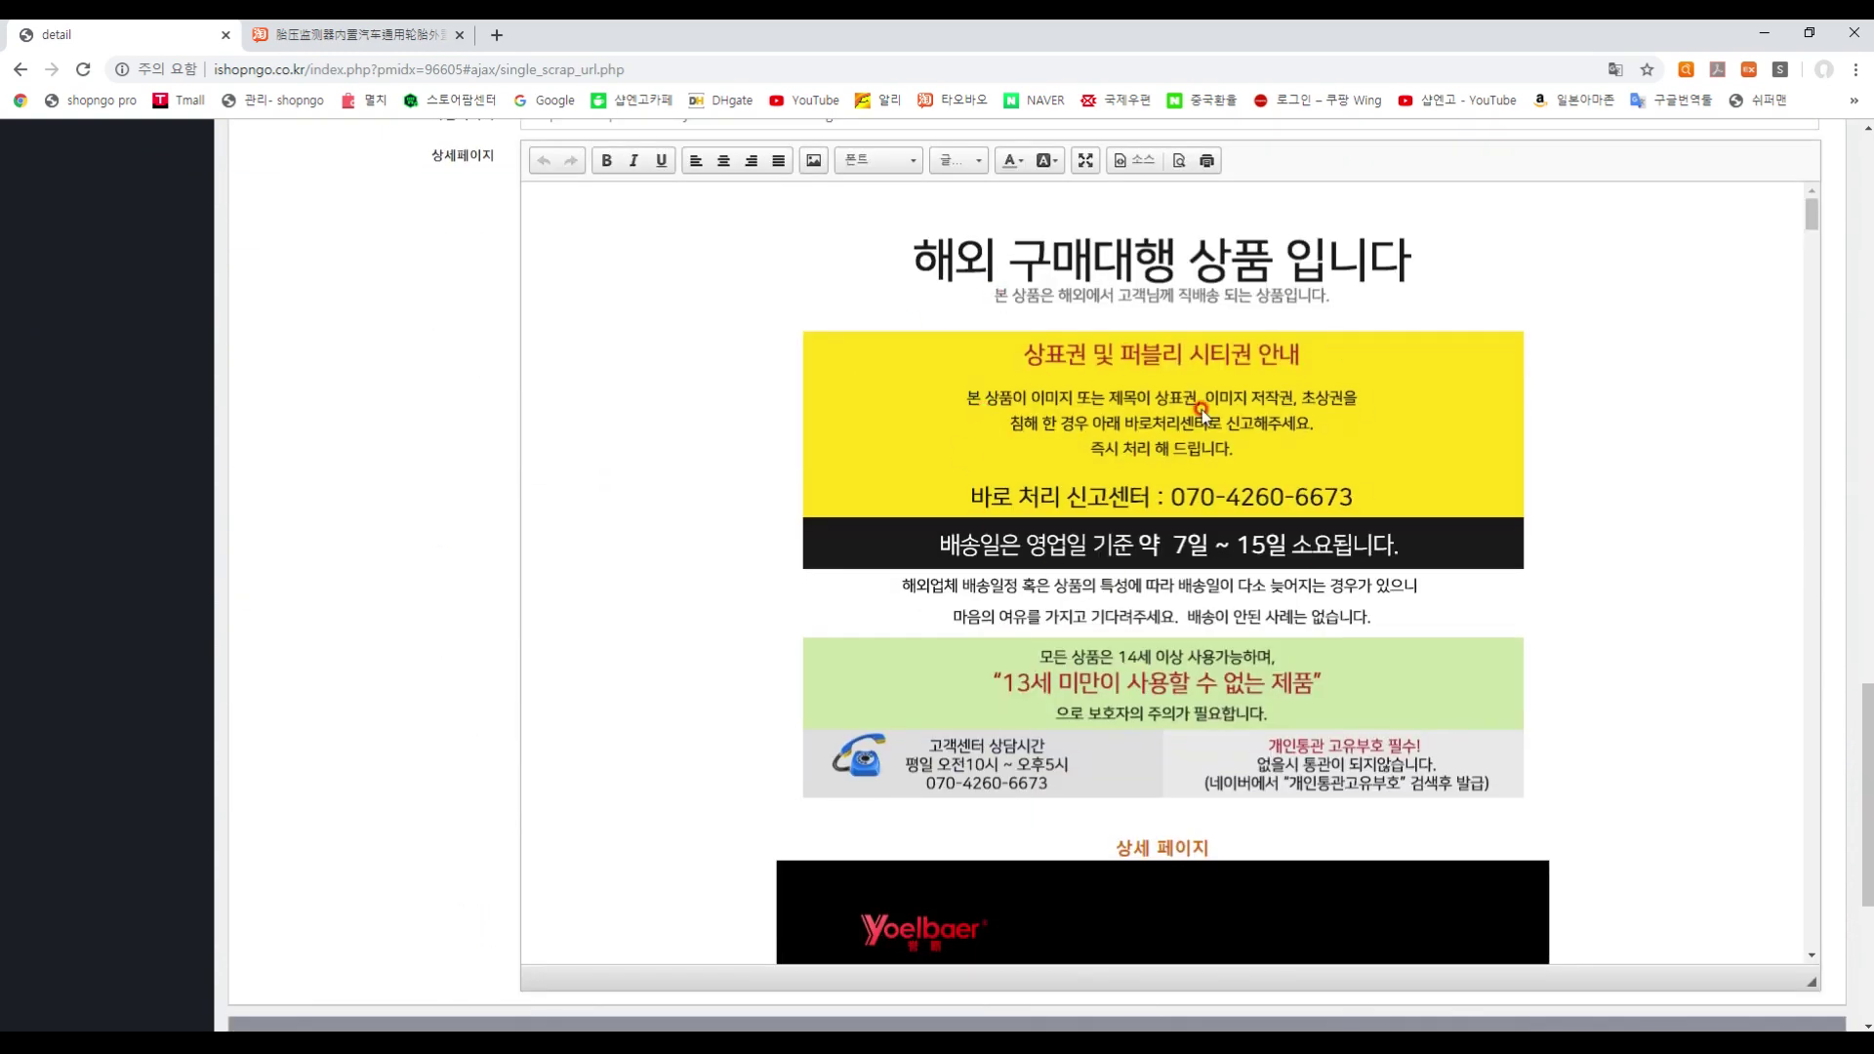
- Examine the first part of the collected description images in the detail page editor
{"action": "scroll", "coordinate": [1203, 412], "scroll_direction": "down", "scroll_amount": 12}
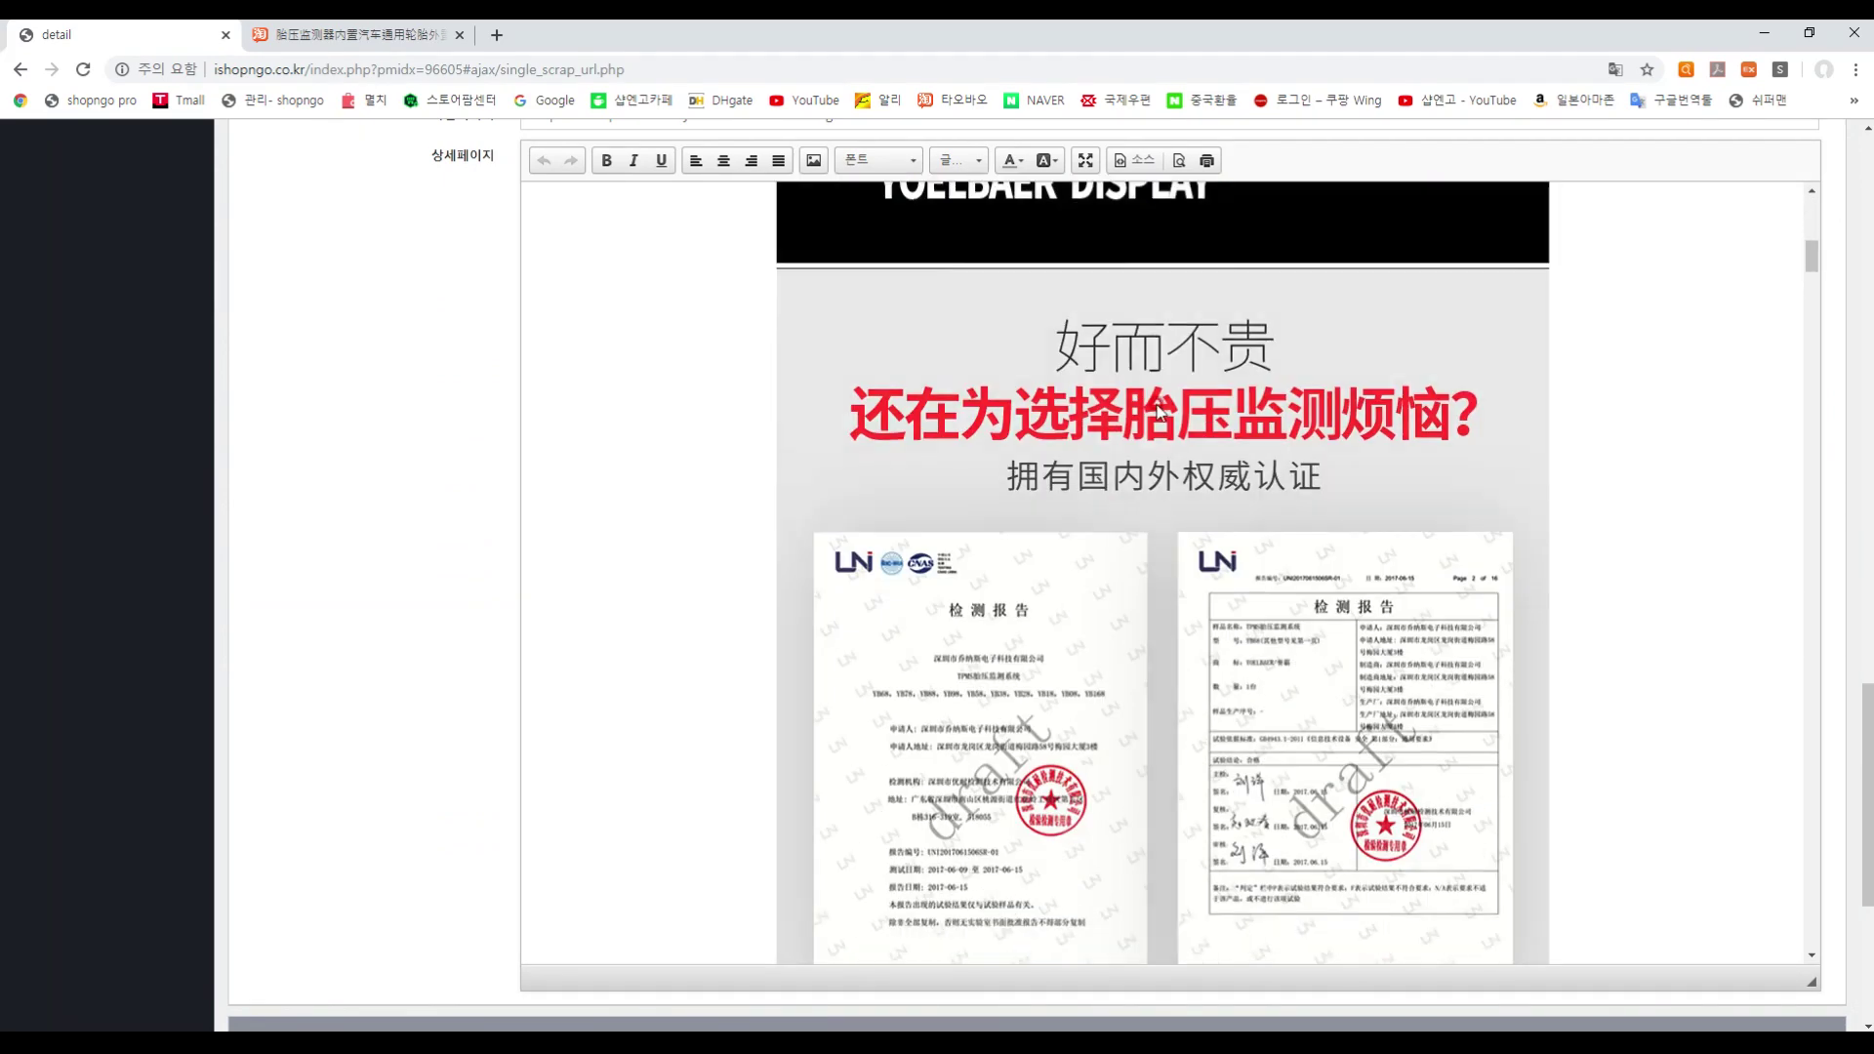
{"action": "scroll", "coordinate": [1159, 408], "scroll_direction": "down", "scroll_amount": 12}
{"action": "left_click_drag", "start_coordinate": [1811, 317], "coordinate": [1837, 484]}
{"action": "left_click", "coordinate": [1216, 581]}
{"action": "left_click", "coordinate": [1624, 586]}
{"action": "scroll", "coordinate": [1624, 585], "scroll_direction": "up", "scroll_amount": 10}
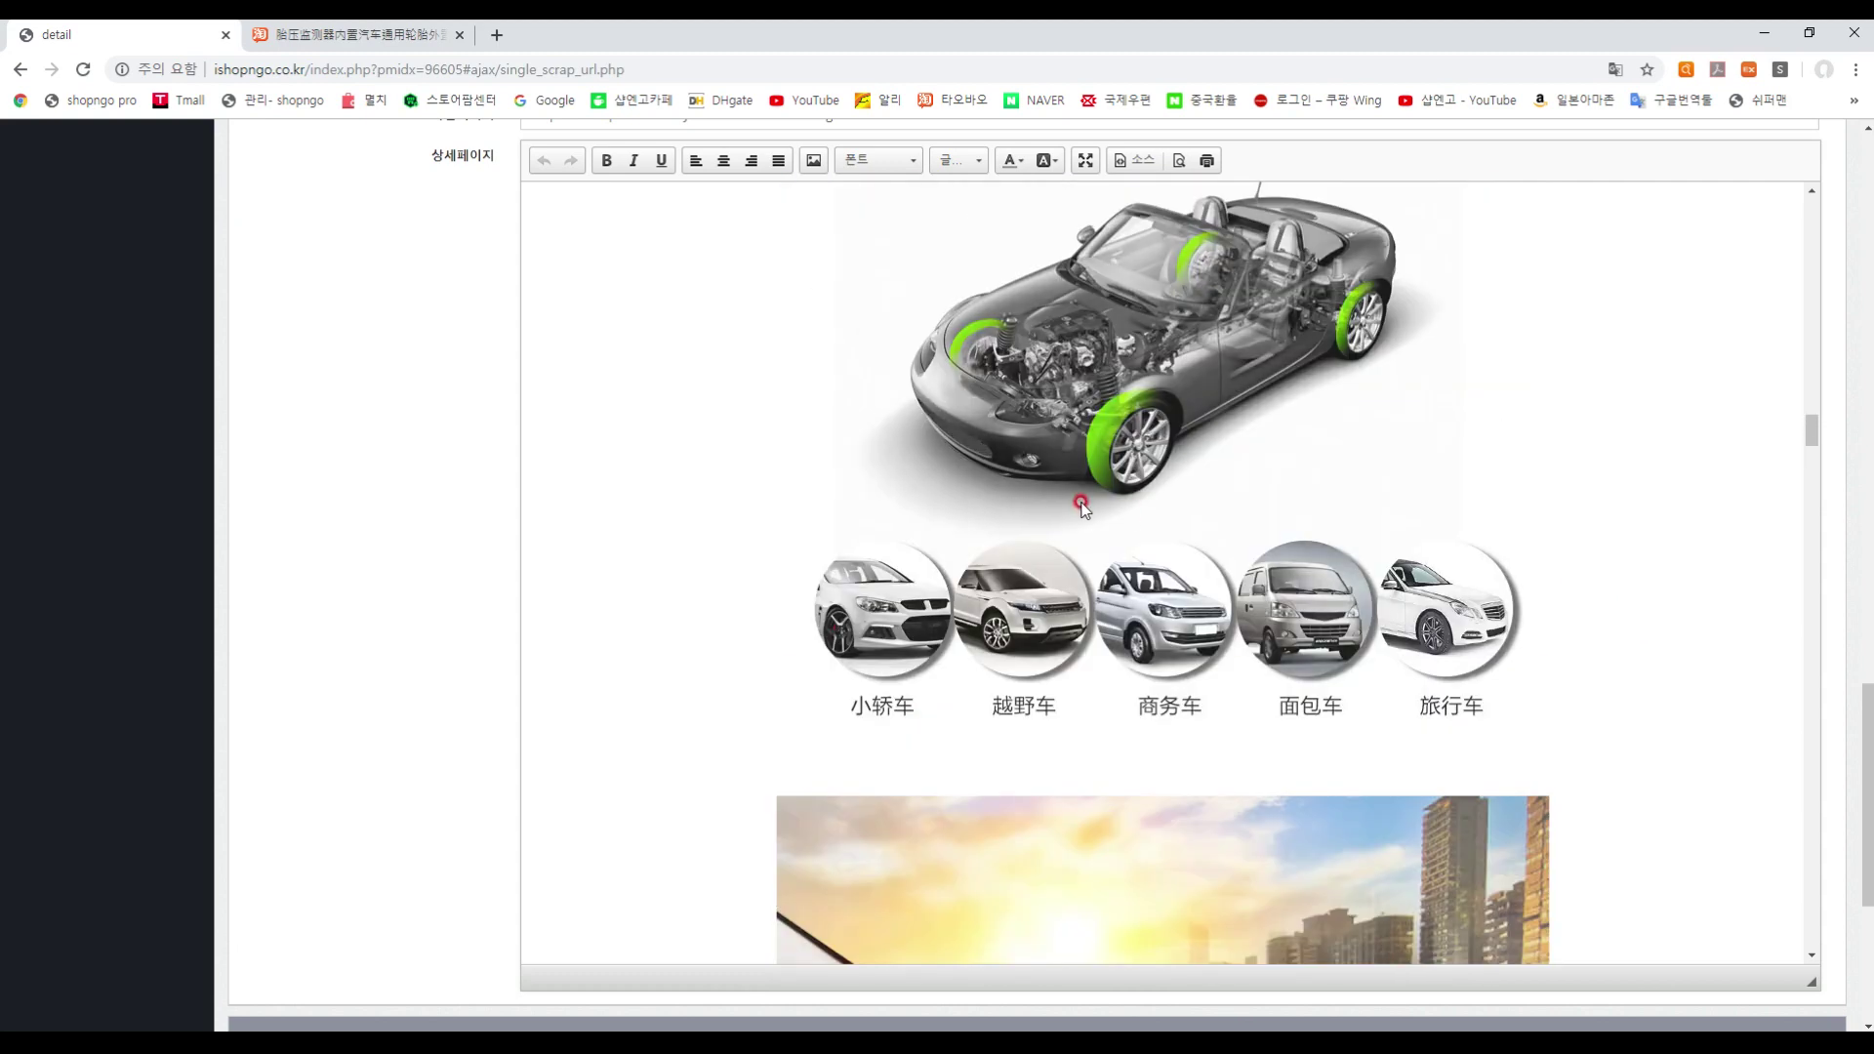
{"action": "scroll", "coordinate": [1084, 508], "scroll_direction": "up", "scroll_amount": 10}
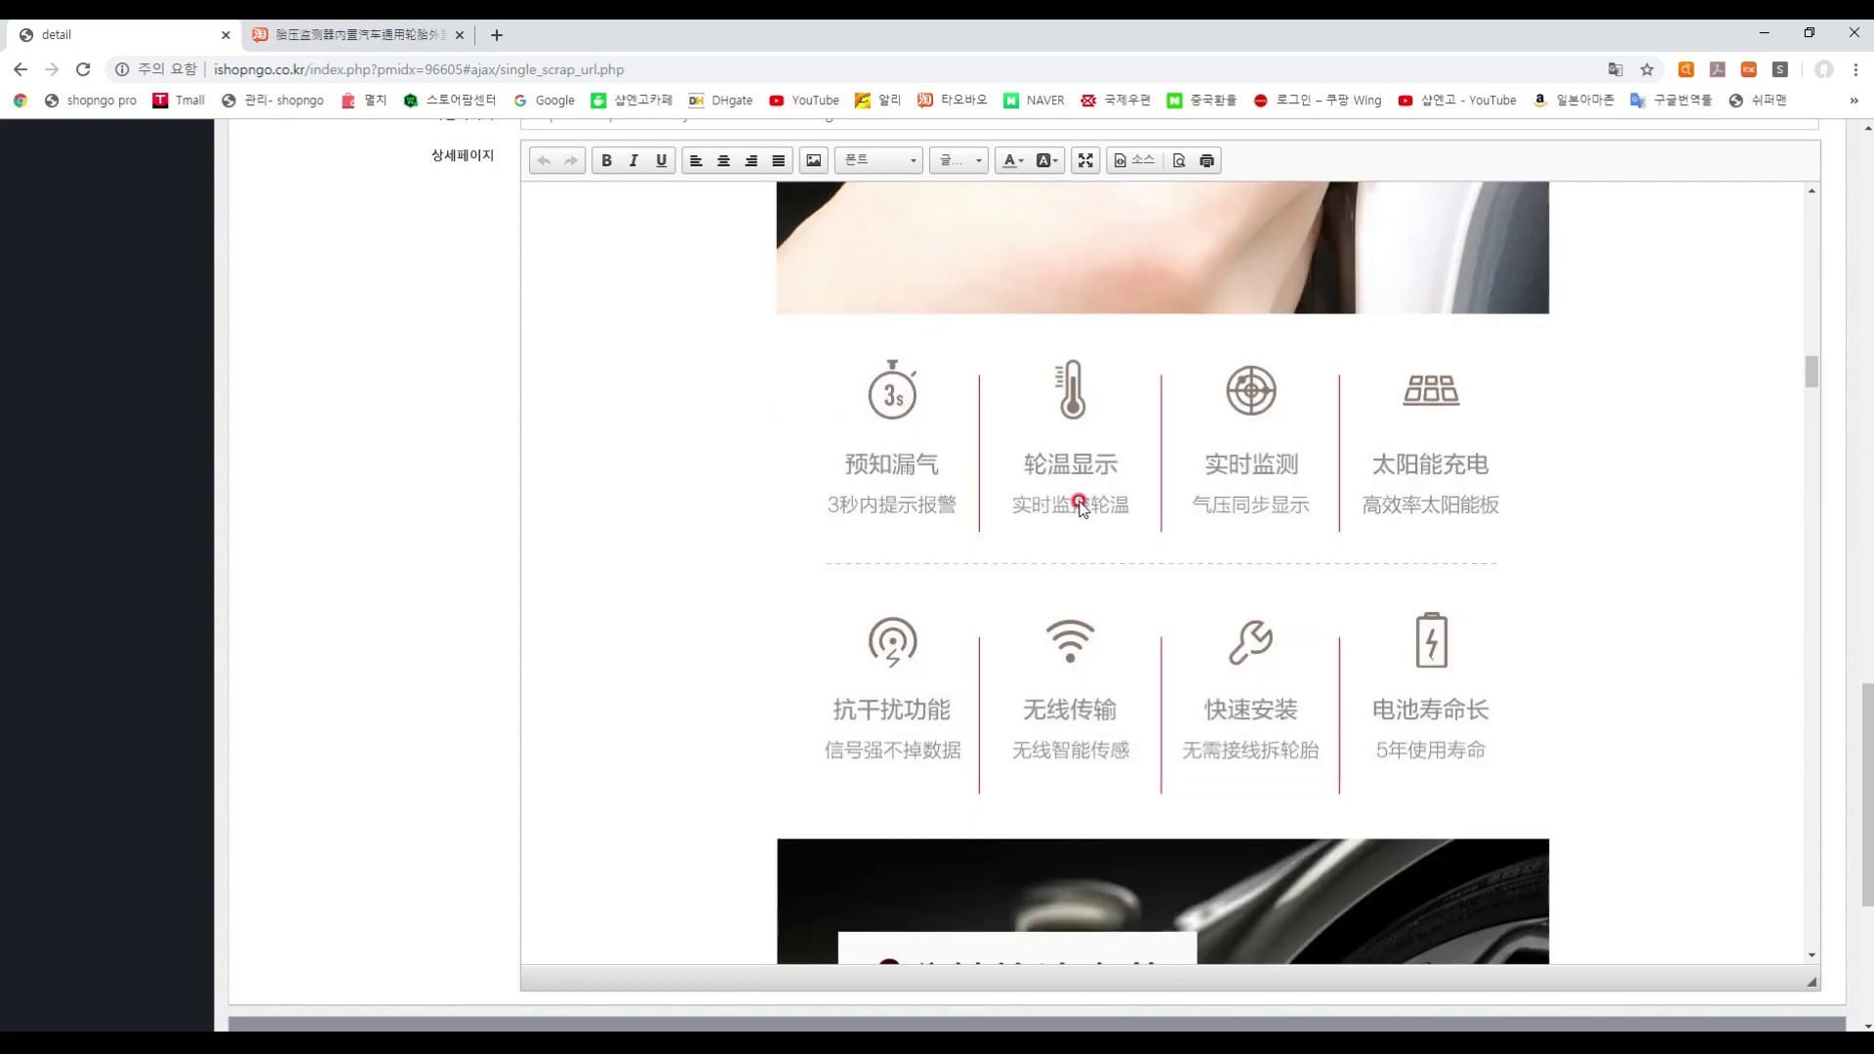
{"action": "left_click", "coordinate": [1101, 588]}
{"action": "scroll", "coordinate": [1724, 502], "scroll_direction": "down", "scroll_amount": 5}
{"action": "scroll", "coordinate": [1736, 426], "scroll_direction": "up", "scroll_amount": 1}
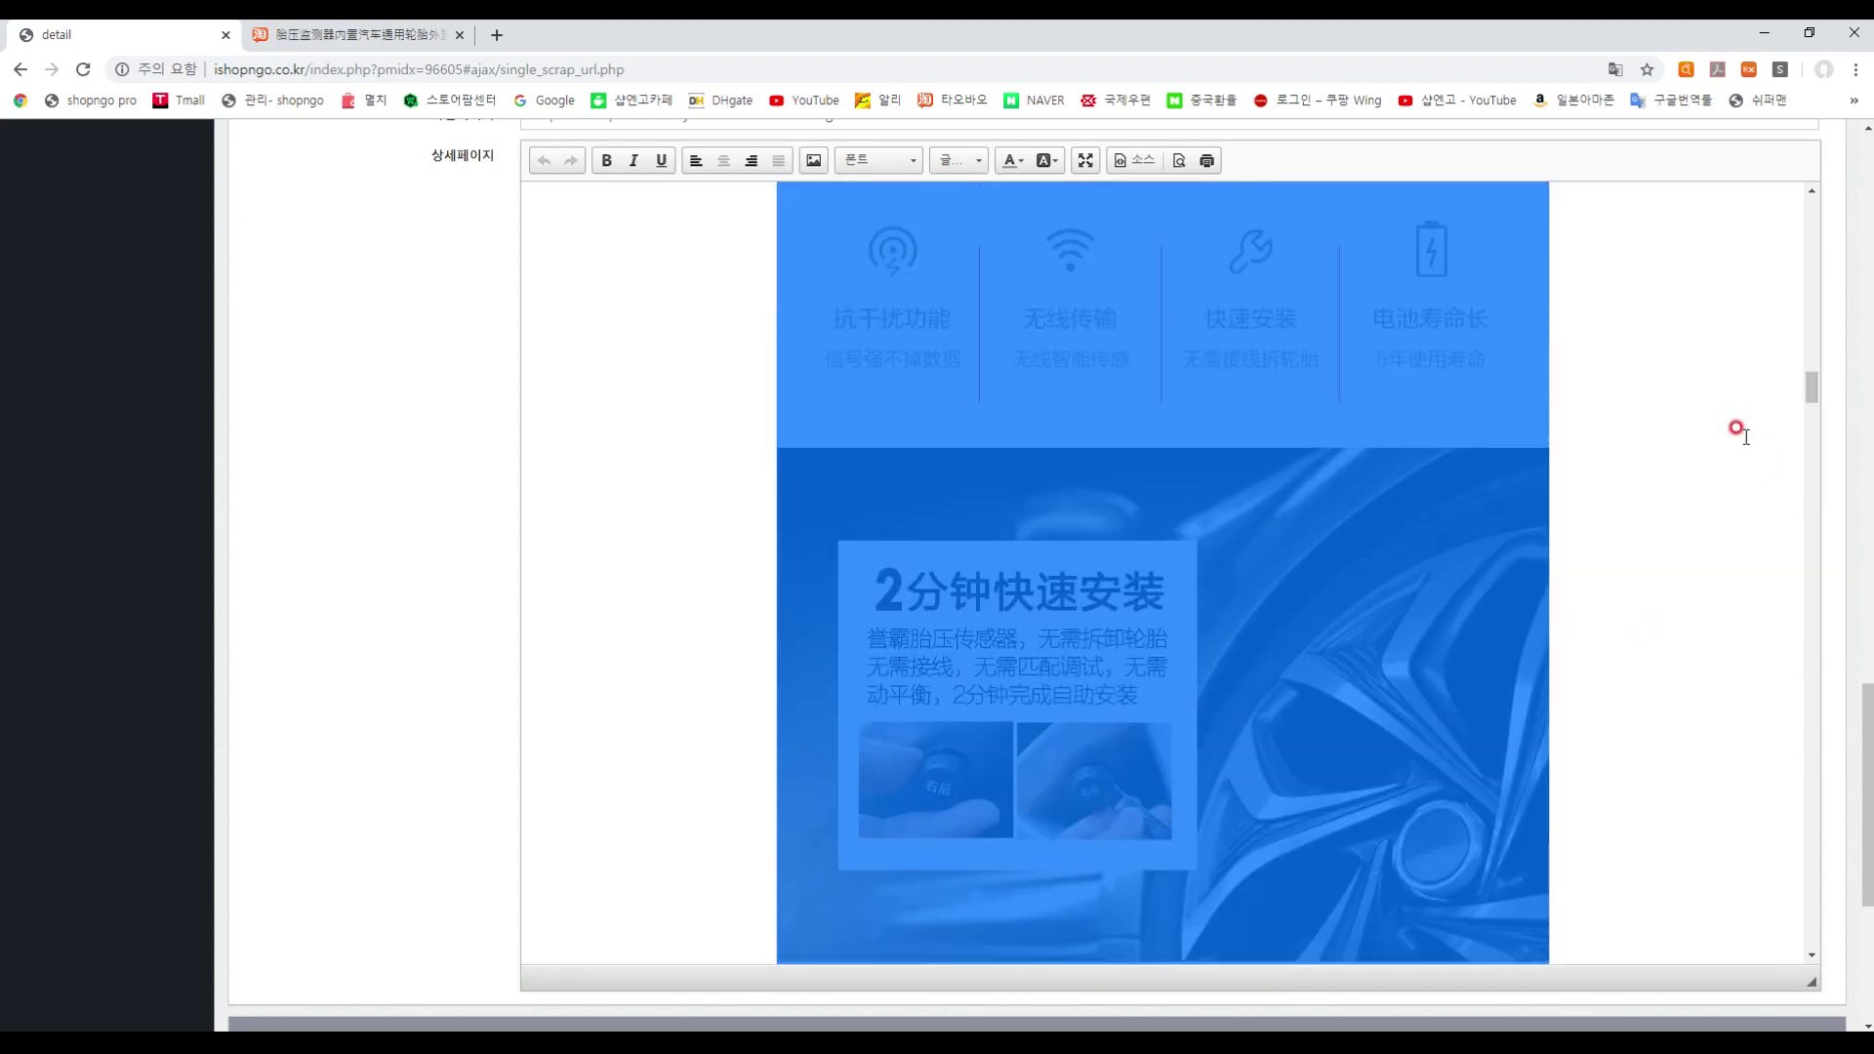
{"action": "left_click", "coordinate": [1737, 426]}
{"action": "scroll", "coordinate": [1816, 410], "scroll_direction": "down", "scroll_amount": 6}
{"action": "left_click_drag", "start_coordinate": [1821, 460], "coordinate": [1832, 568]}
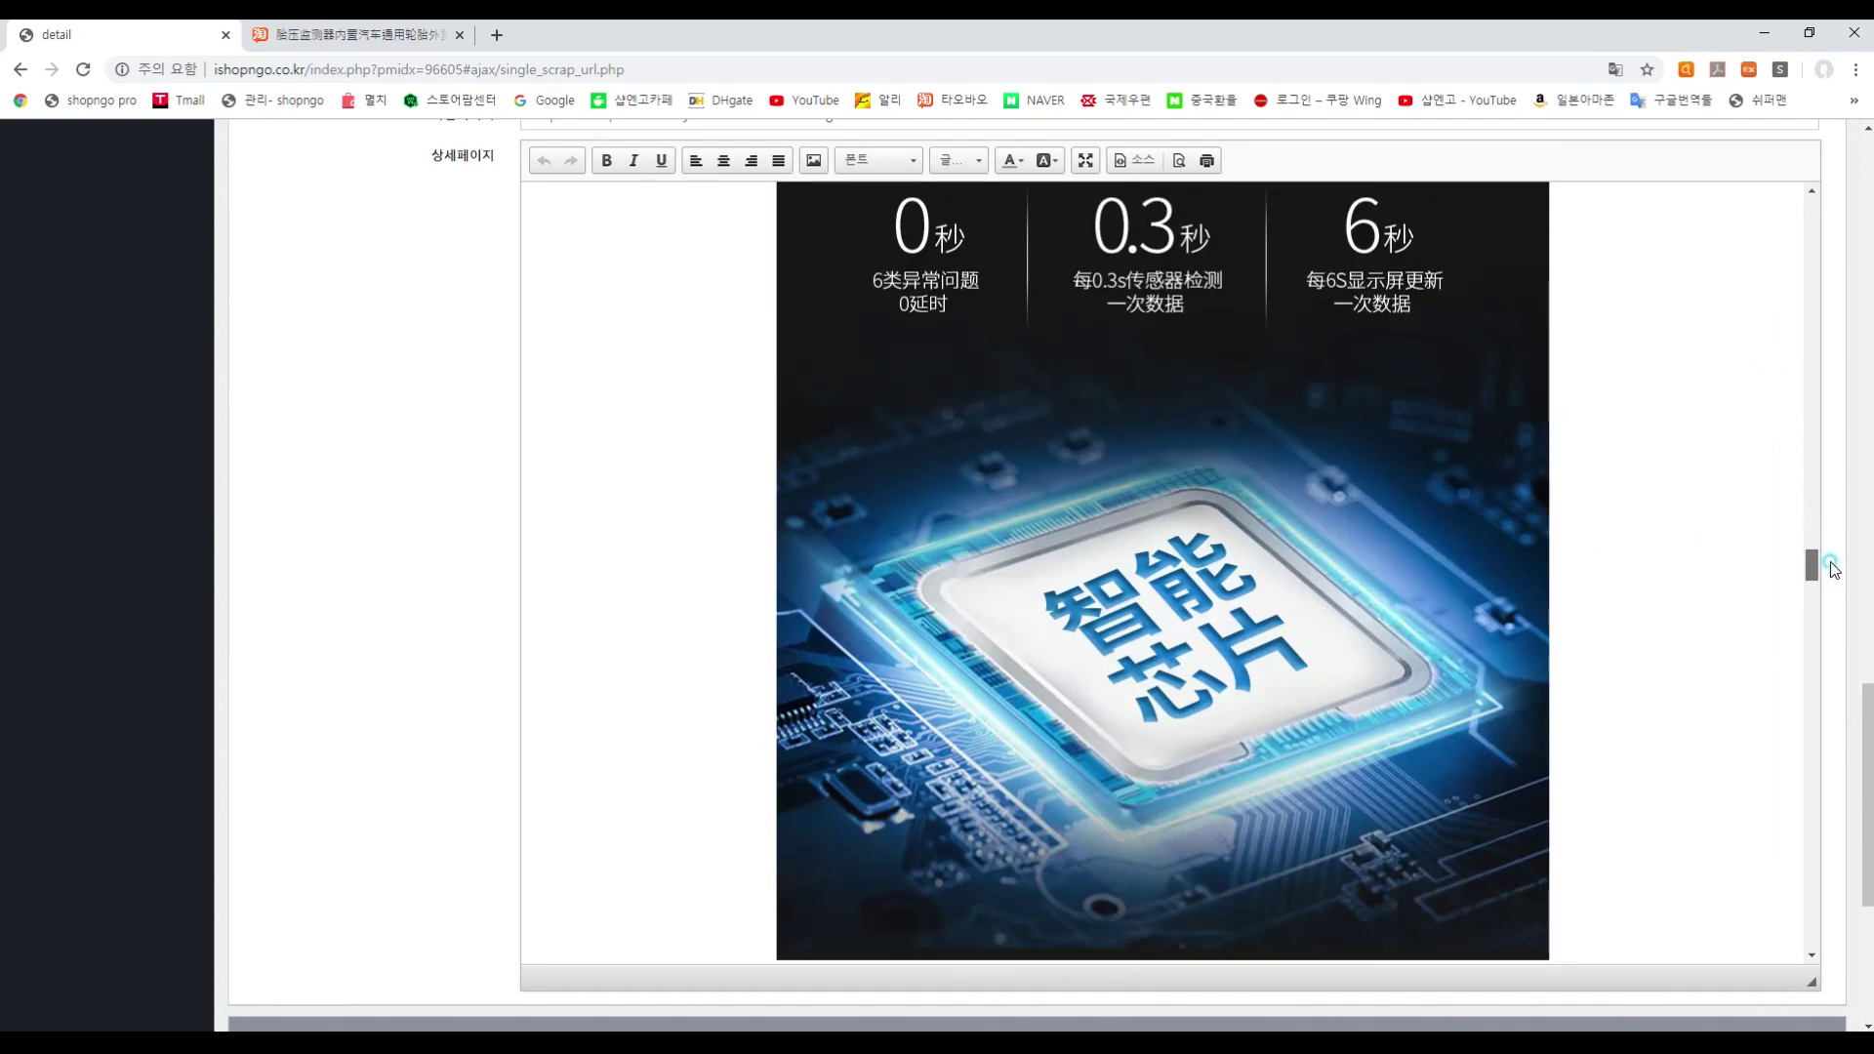
- Examine the description images that follow the smart chip picture in the detail page editor
{"action": "left_click", "coordinate": [1220, 510]}
{"action": "scroll", "coordinate": [1356, 547], "scroll_direction": "down", "scroll_amount": 5}
{"action": "scroll", "coordinate": [1189, 493], "scroll_direction": "down", "scroll_amount": 3}
{"action": "scroll", "coordinate": [1189, 493], "scroll_direction": "up", "scroll_amount": 2}
{"action": "scroll", "coordinate": [1191, 495], "scroll_direction": "down", "scroll_amount": 9}
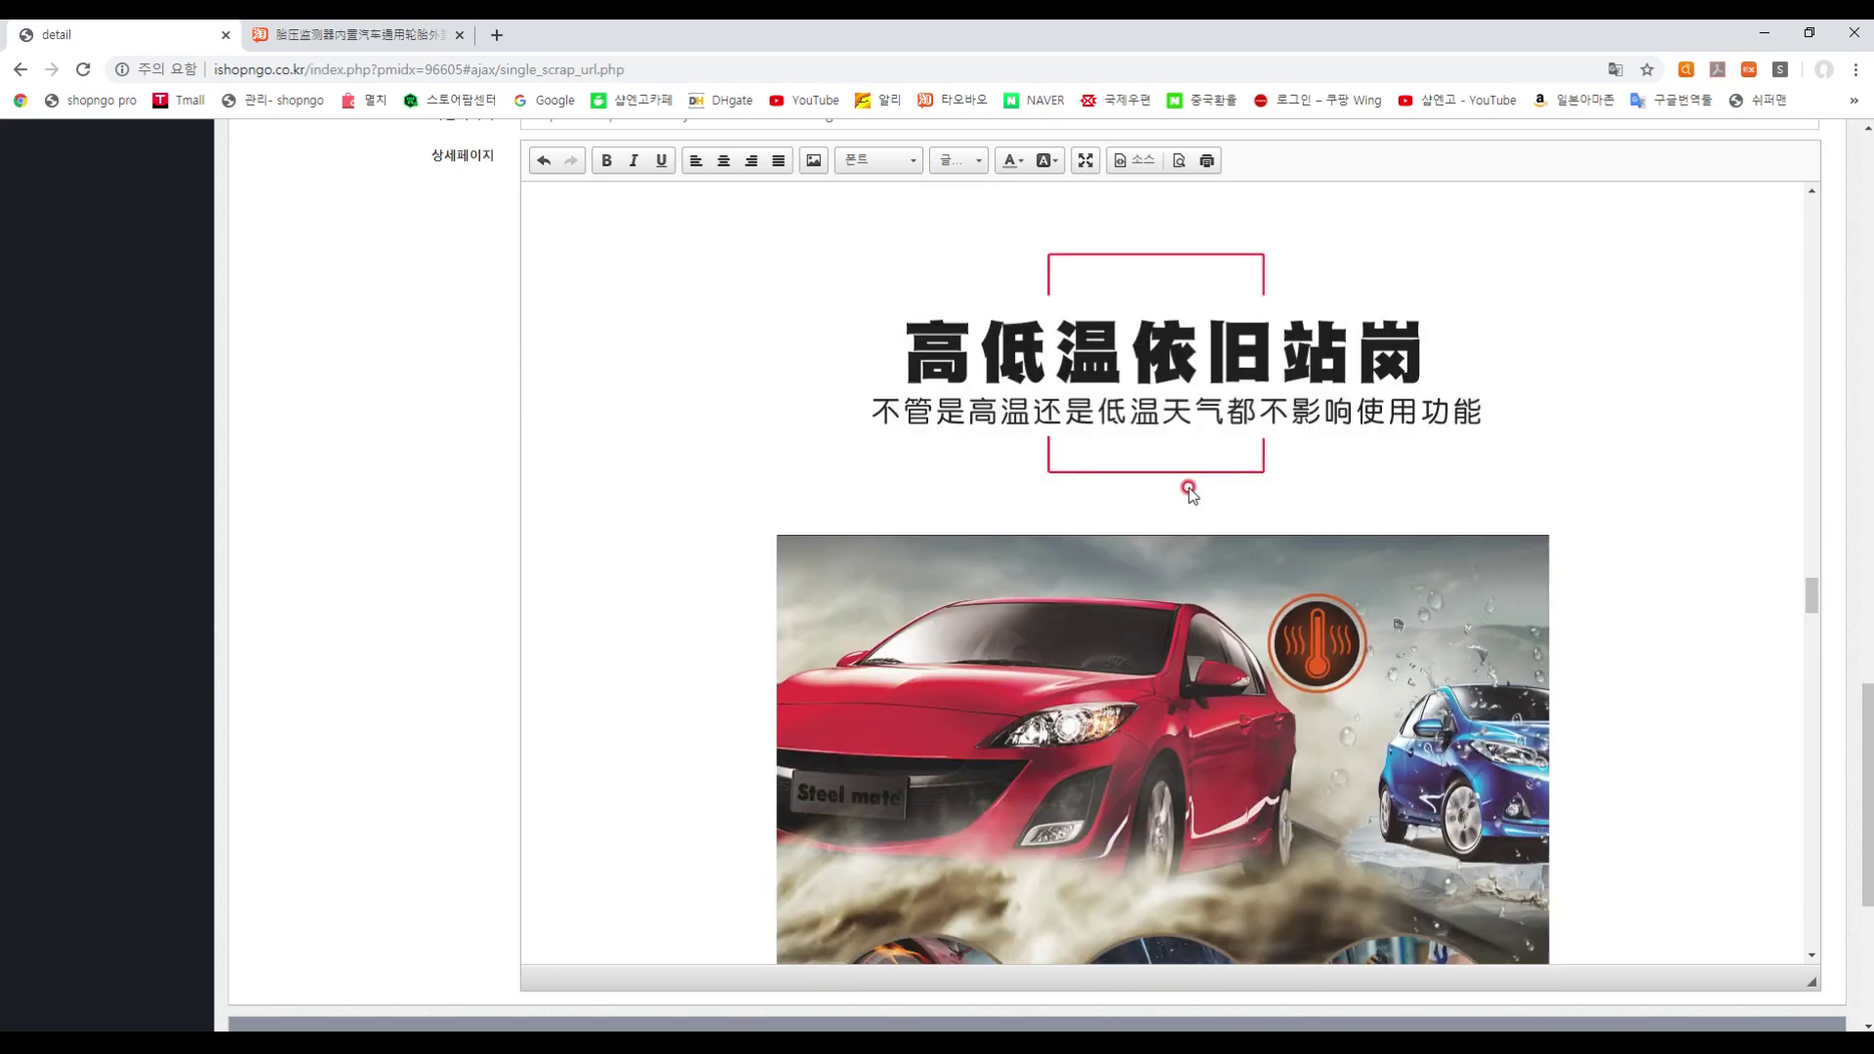
{"action": "scroll", "coordinate": [1191, 493], "scroll_direction": "down", "scroll_amount": 5}
{"action": "scroll", "coordinate": [1190, 492], "scroll_direction": "down", "scroll_amount": 4}
{"action": "scroll", "coordinate": [1189, 492], "scroll_direction": "up", "scroll_amount": 5}
{"action": "scroll", "coordinate": [1191, 493], "scroll_direction": "down", "scroll_amount": 6}
{"action": "scroll", "coordinate": [1190, 493], "scroll_direction": "up", "scroll_amount": 10}
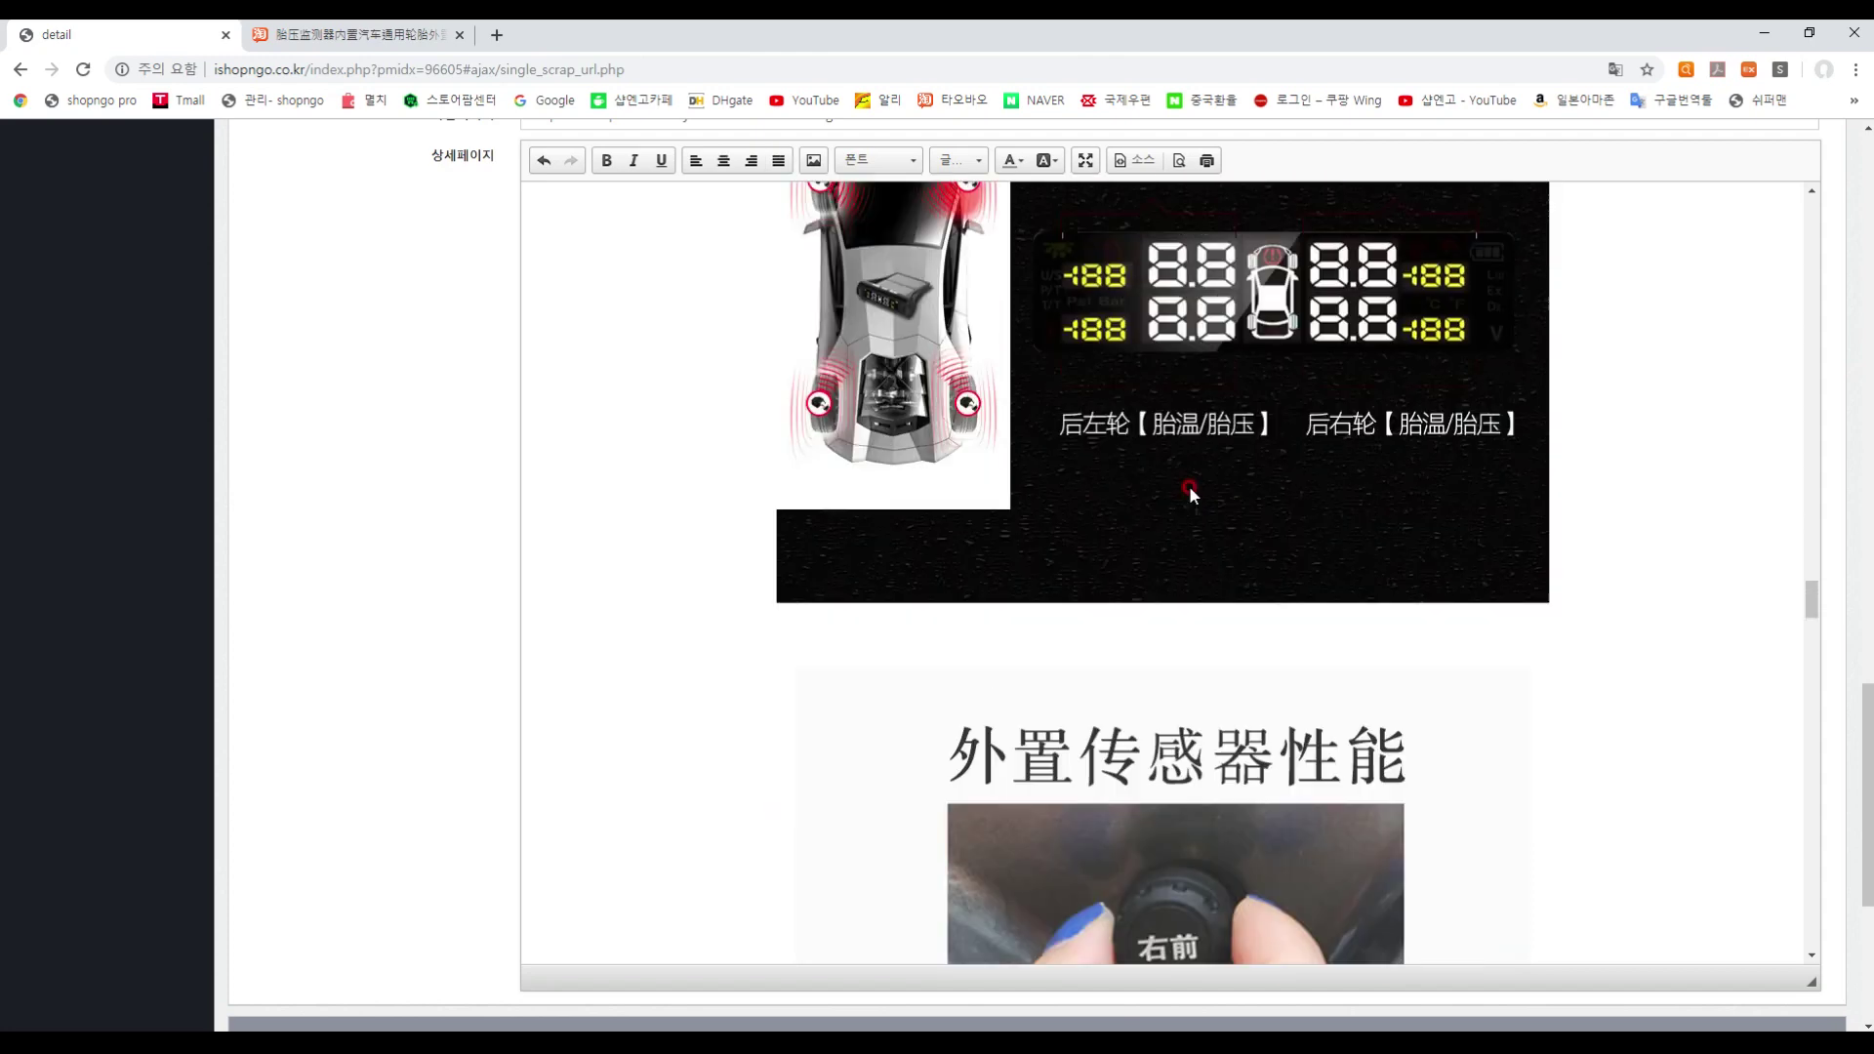
{"action": "scroll", "coordinate": [1191, 494], "scroll_direction": "down", "scroll_amount": 10}
{"action": "left_click", "coordinate": [1646, 623]}
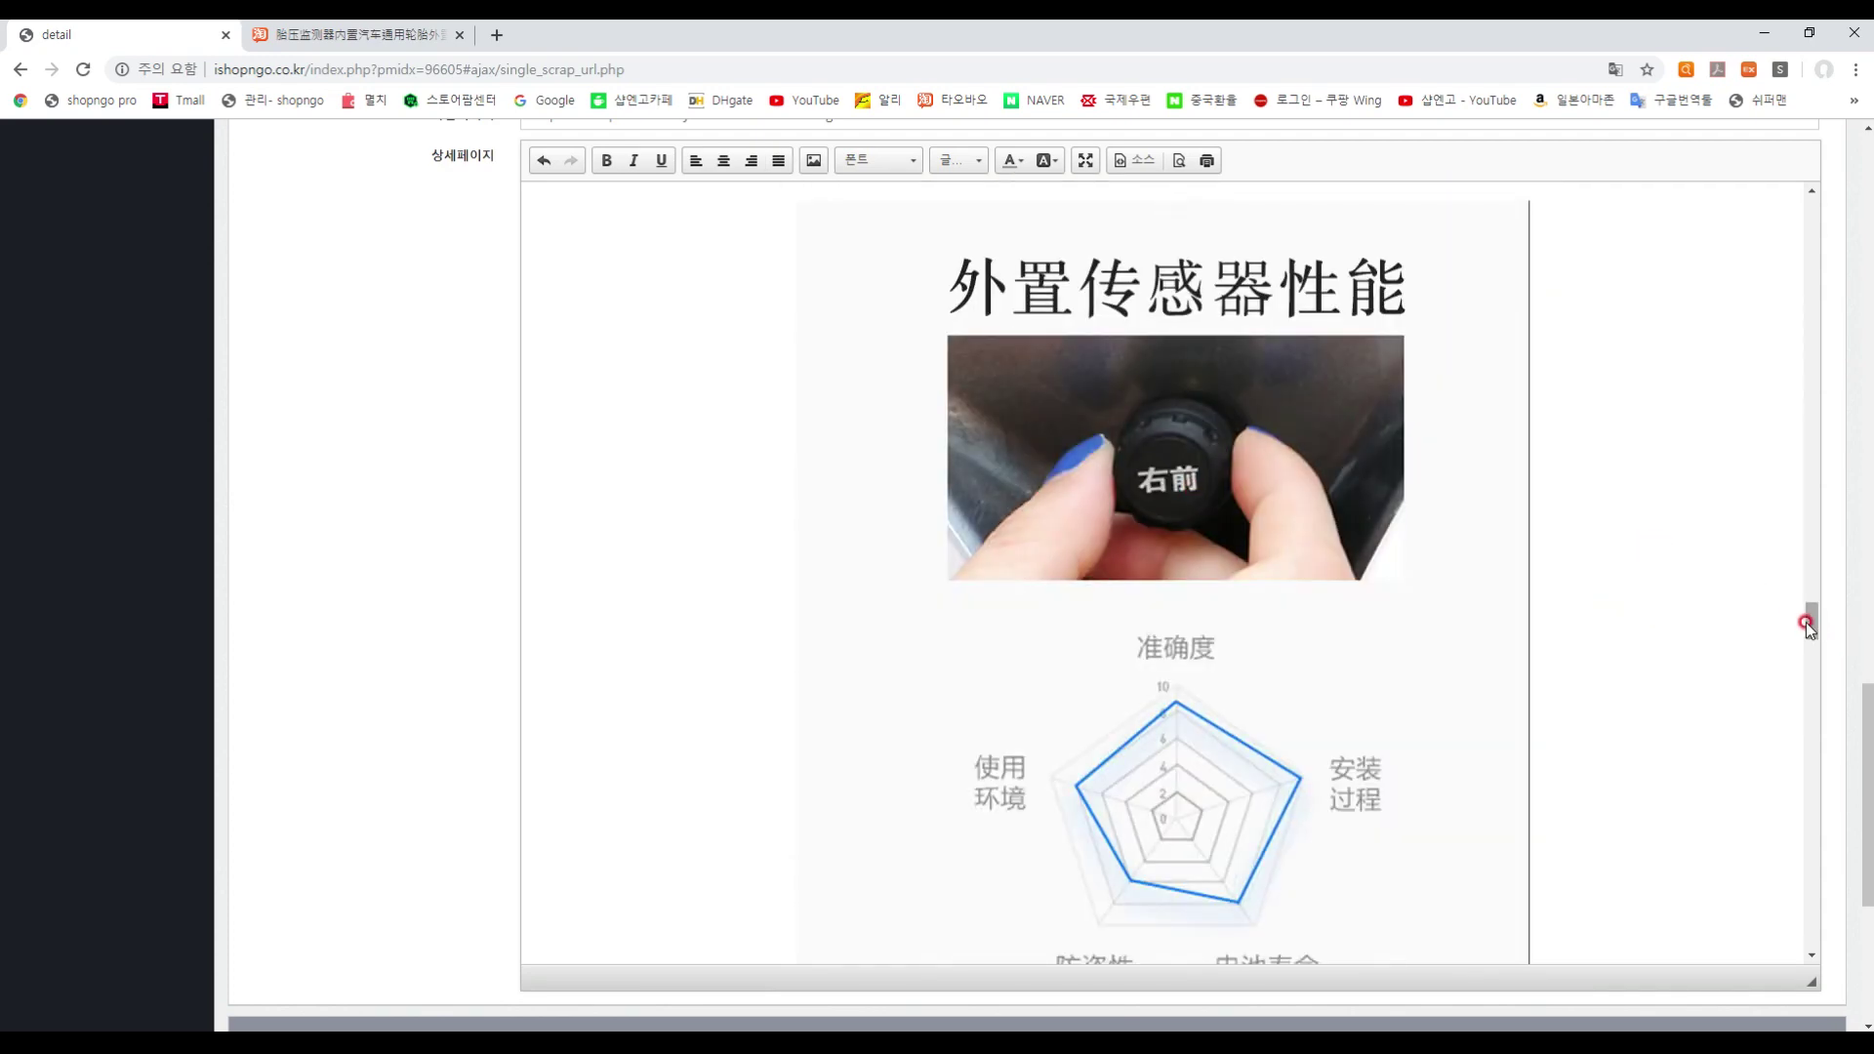
- Go back over the form from the detail page up to the category section and check the category search type
{"action": "left_click_drag", "start_coordinate": [1812, 623], "coordinate": [1838, 213]}
{"action": "scroll", "coordinate": [1809, 256], "scroll_direction": "up", "scroll_amount": 15}
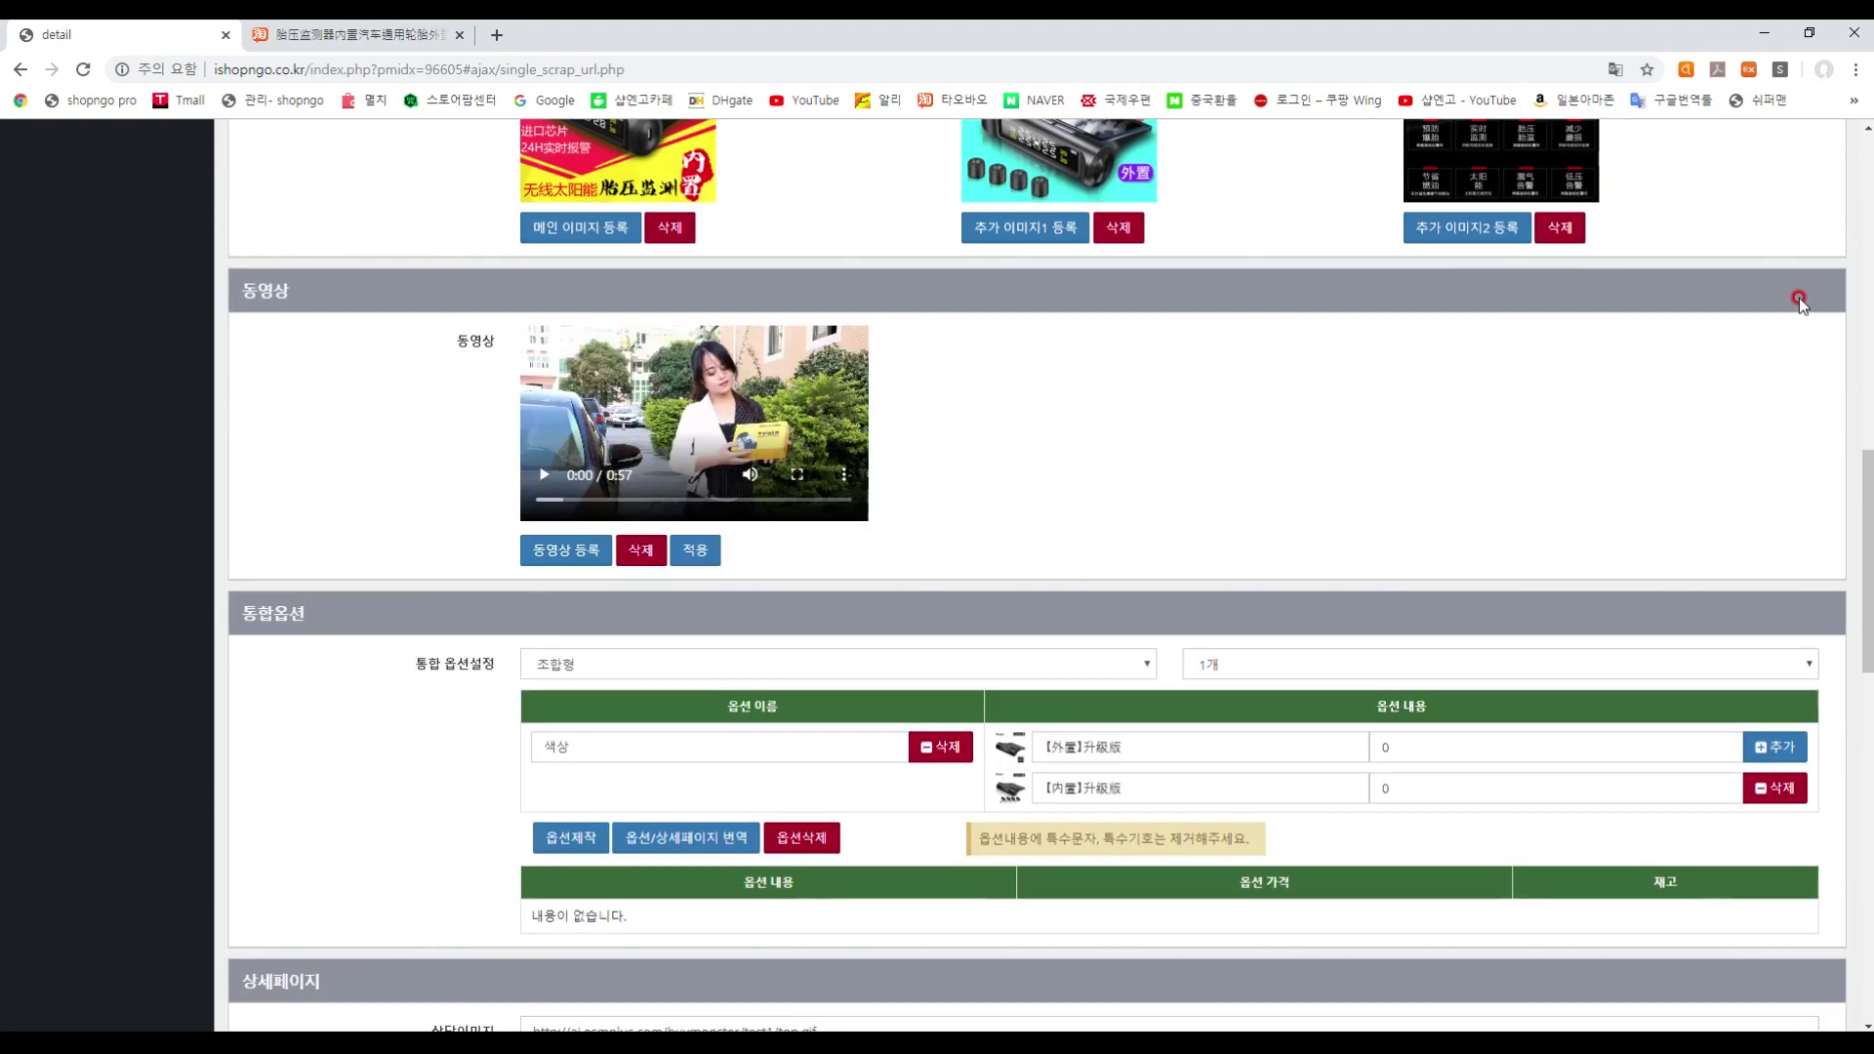
{"action": "scroll", "coordinate": [1782, 319], "scroll_direction": "up", "scroll_amount": 2}
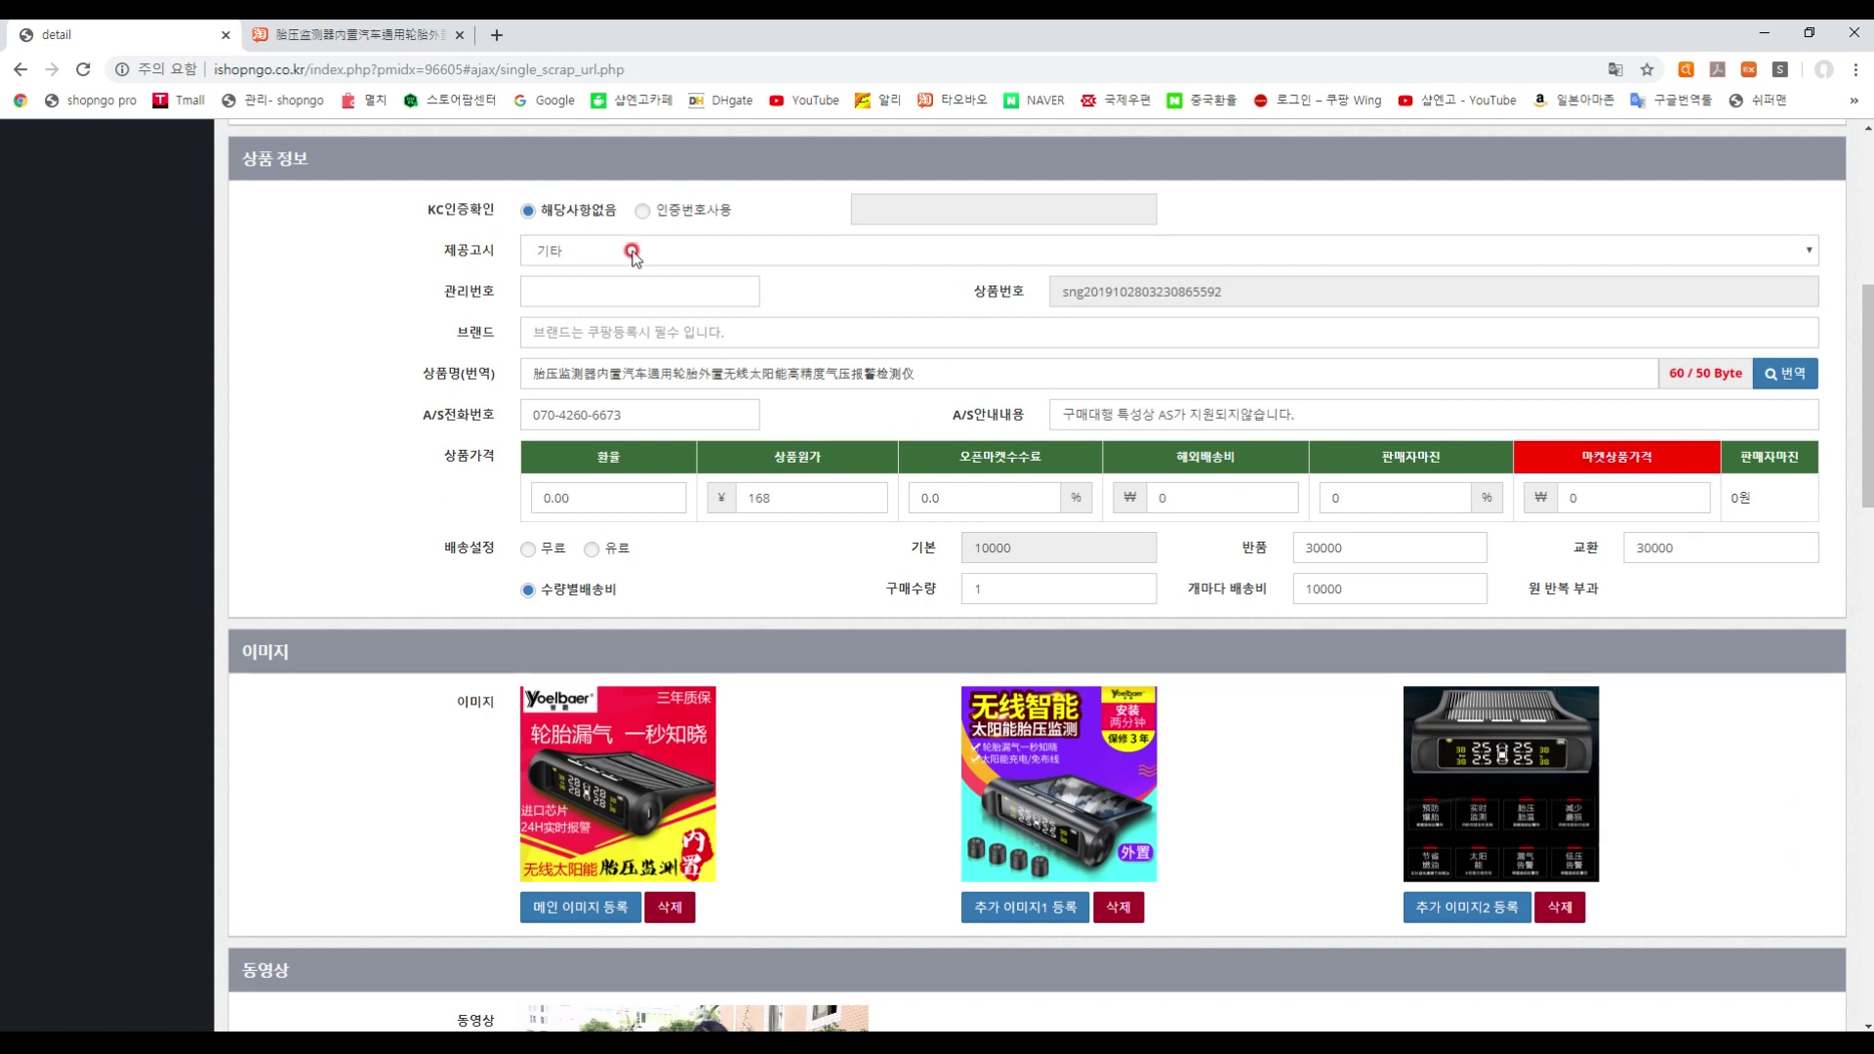
{"action": "scroll", "coordinate": [355, 295], "scroll_direction": "up", "scroll_amount": 5}
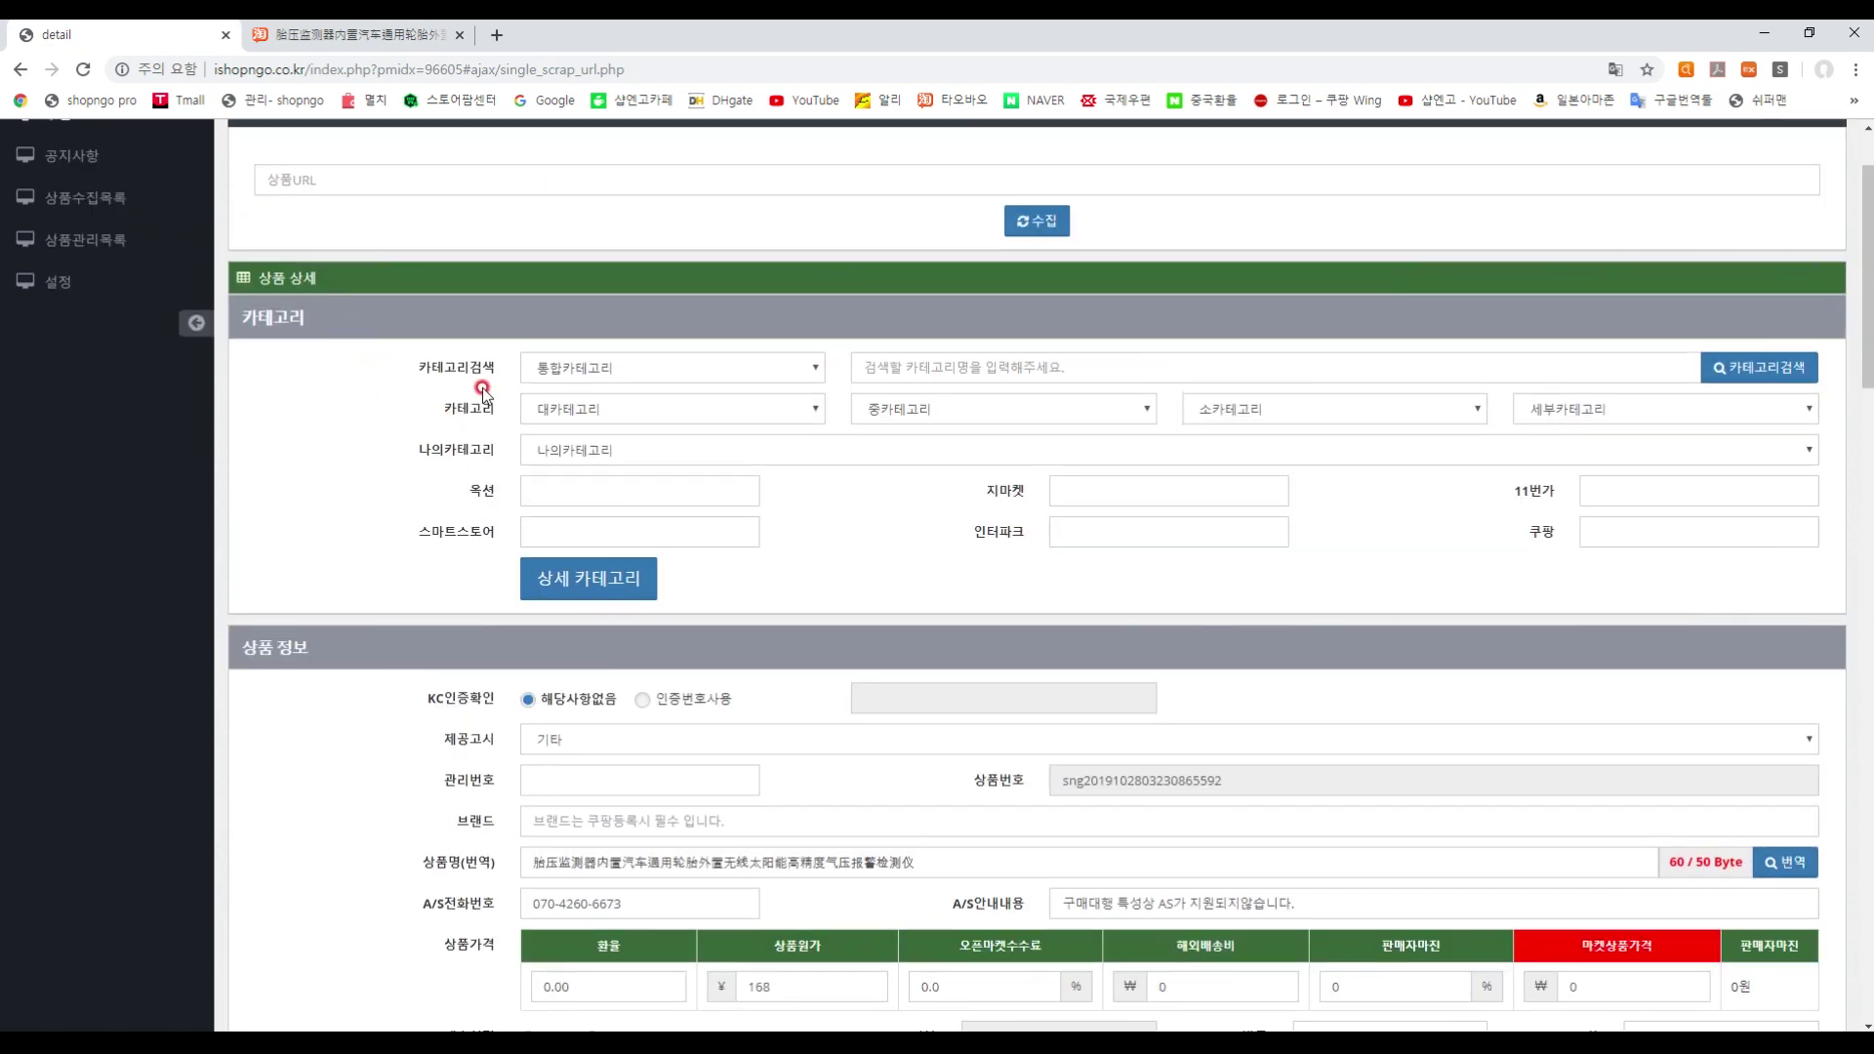
{"action": "left_click", "coordinate": [592, 369]}
{"action": "left_click", "coordinate": [479, 377]}
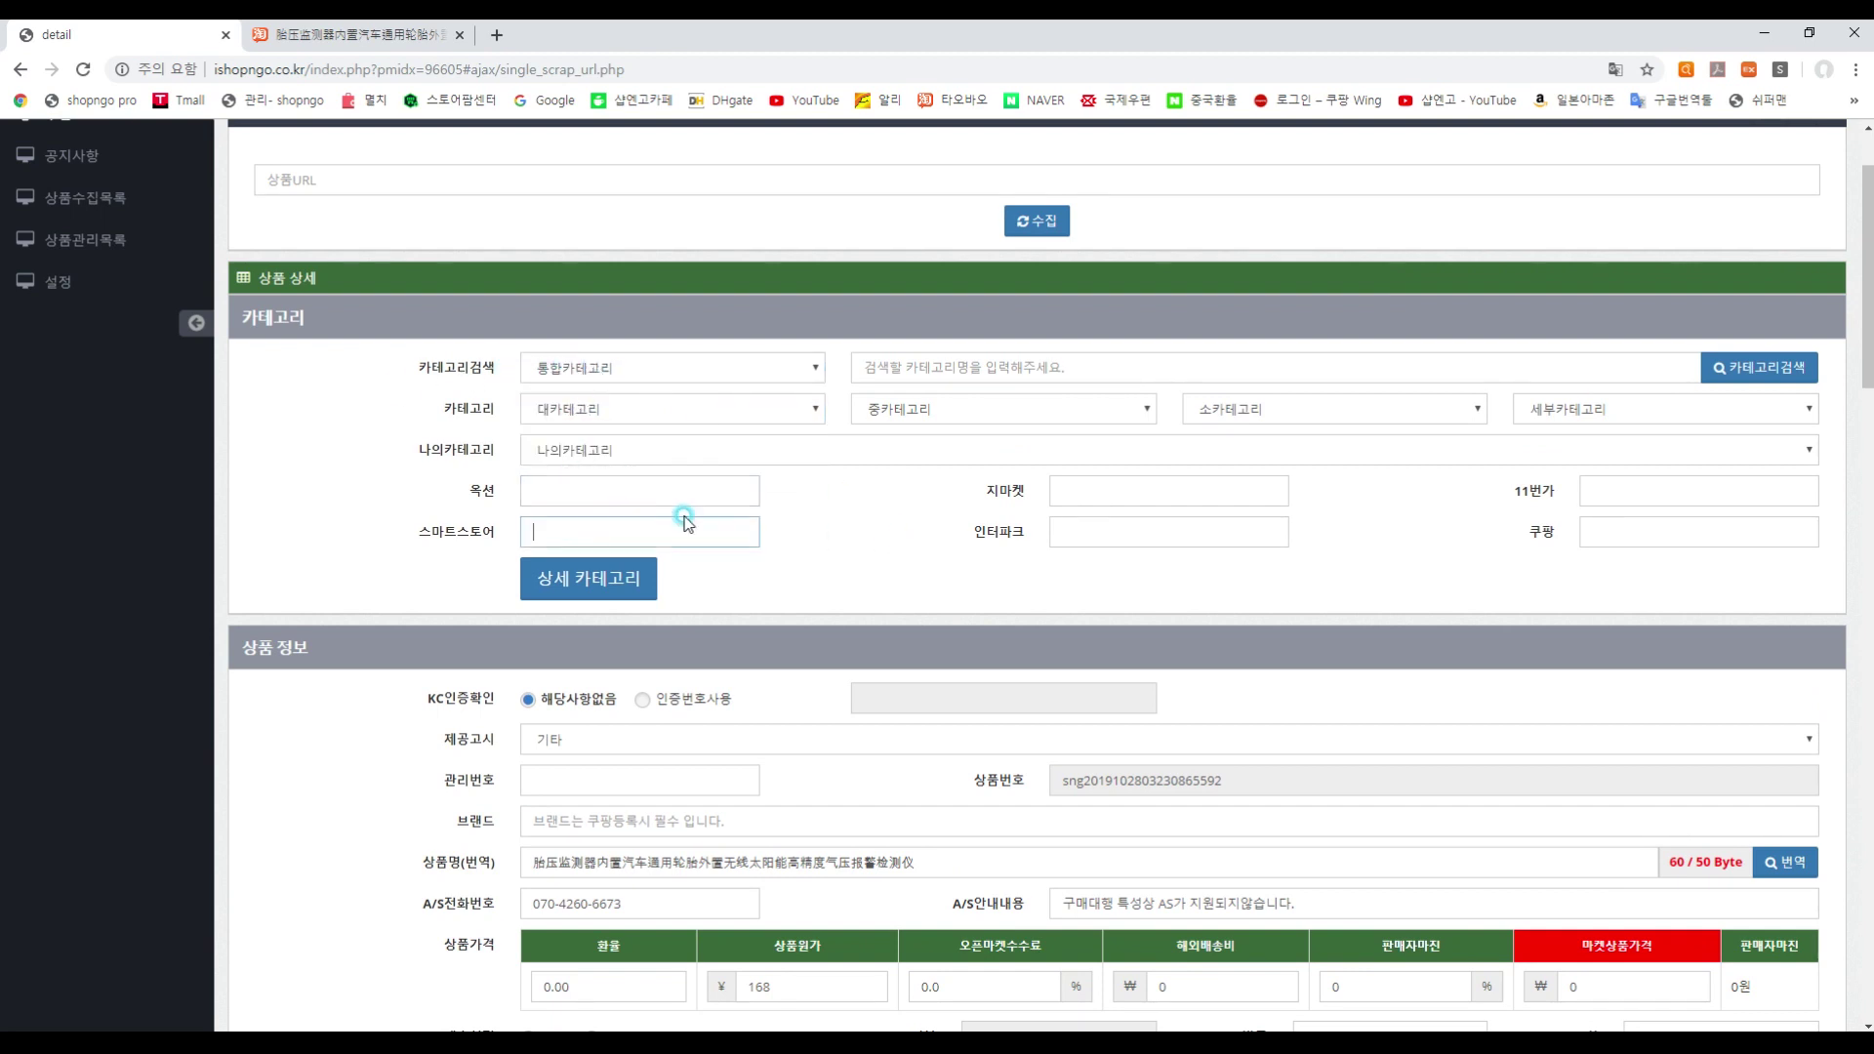
- Check the marketplace category code fields for 지마켓, 인터파크 and 11번가
{"action": "left_click", "coordinate": [1078, 485]}
{"action": "left_click", "coordinate": [1095, 532]}
{"action": "left_click", "coordinate": [1624, 486]}
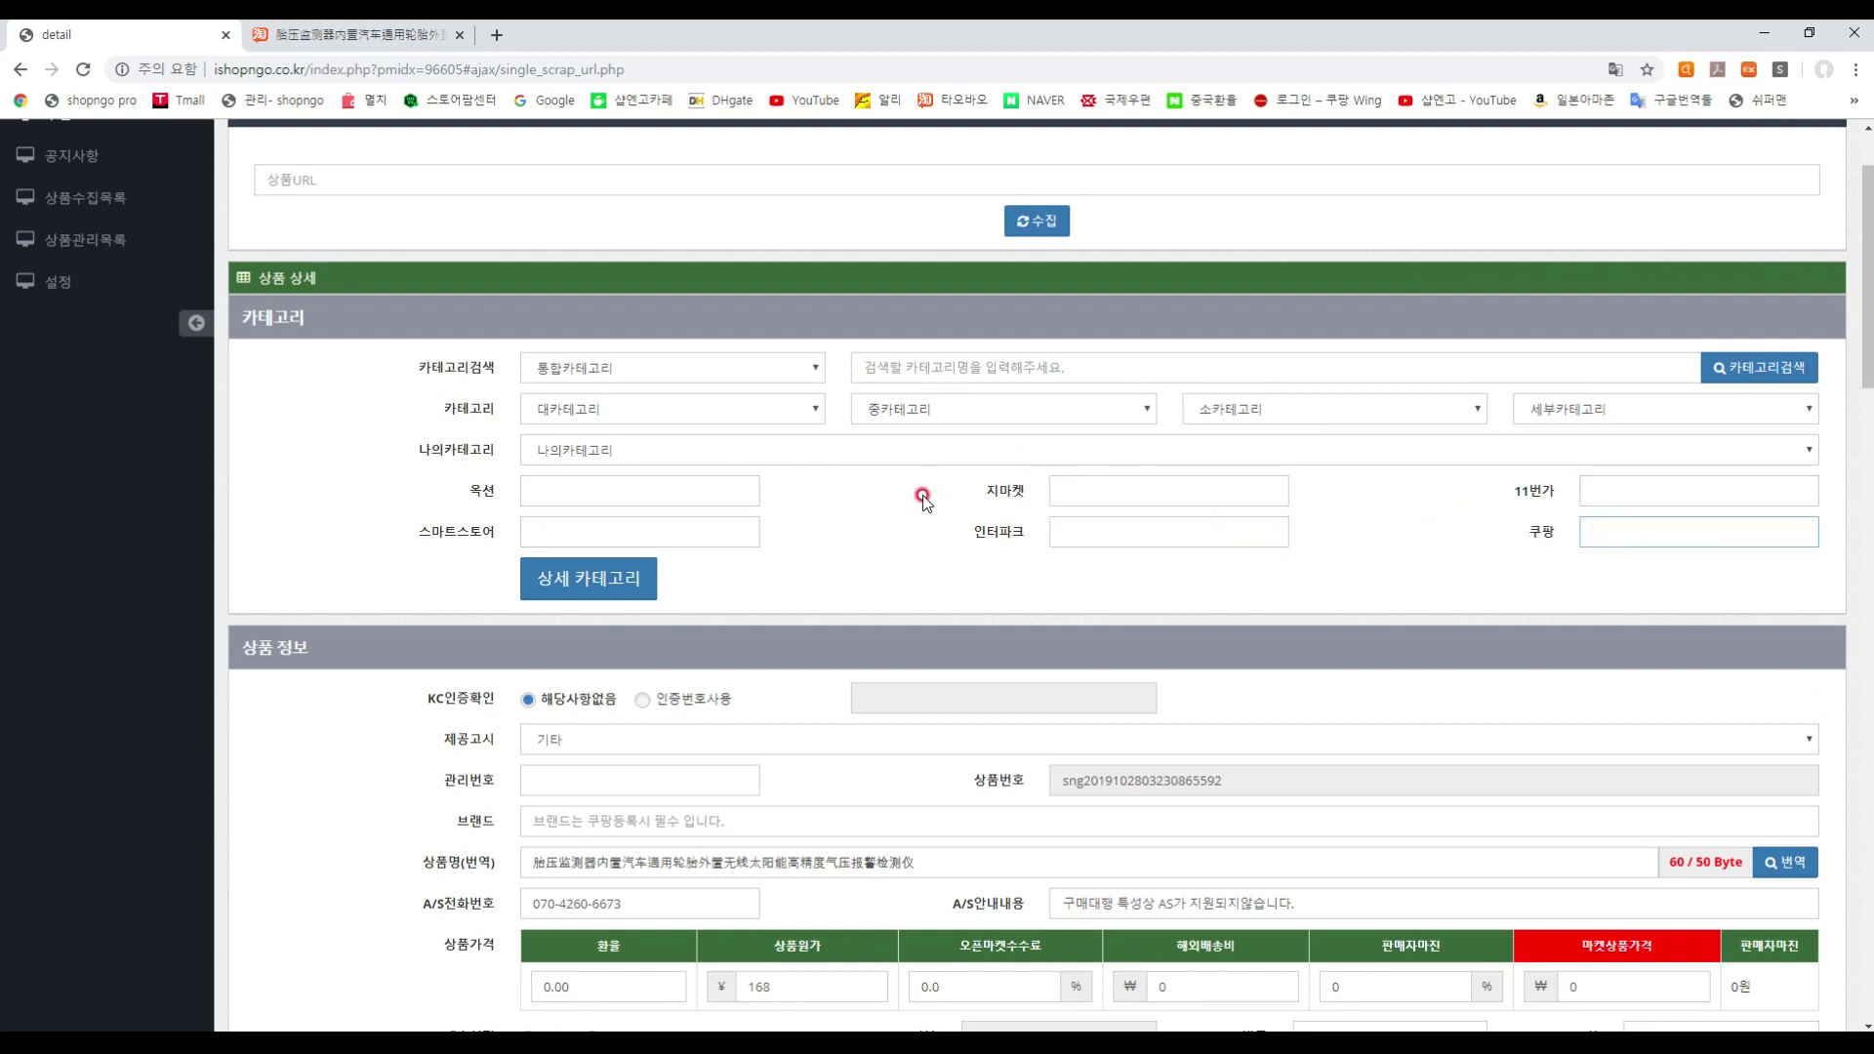
- Search the integrated categories (통합카테고리) for 자동차
{"action": "left_click", "coordinate": [952, 369]}
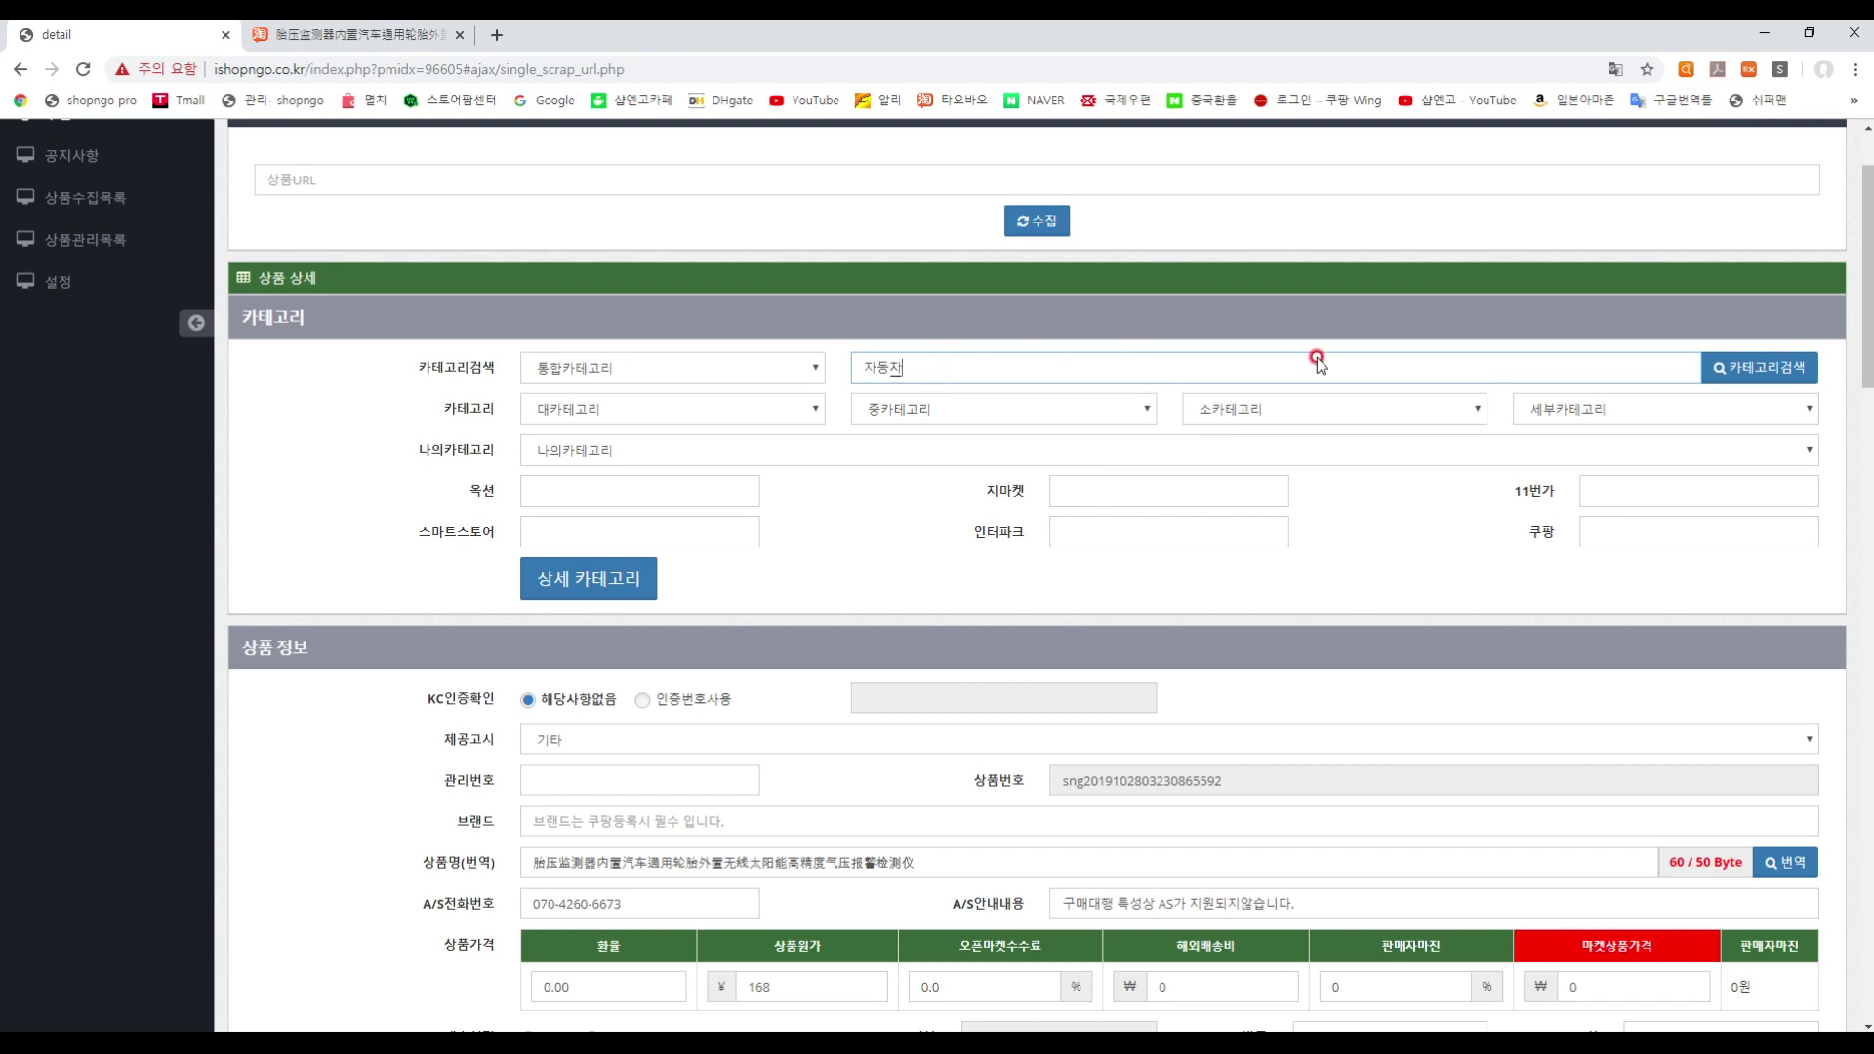
{"action": "left_click", "coordinate": [1762, 365]}
{"action": "left_click", "coordinate": [1430, 367]}
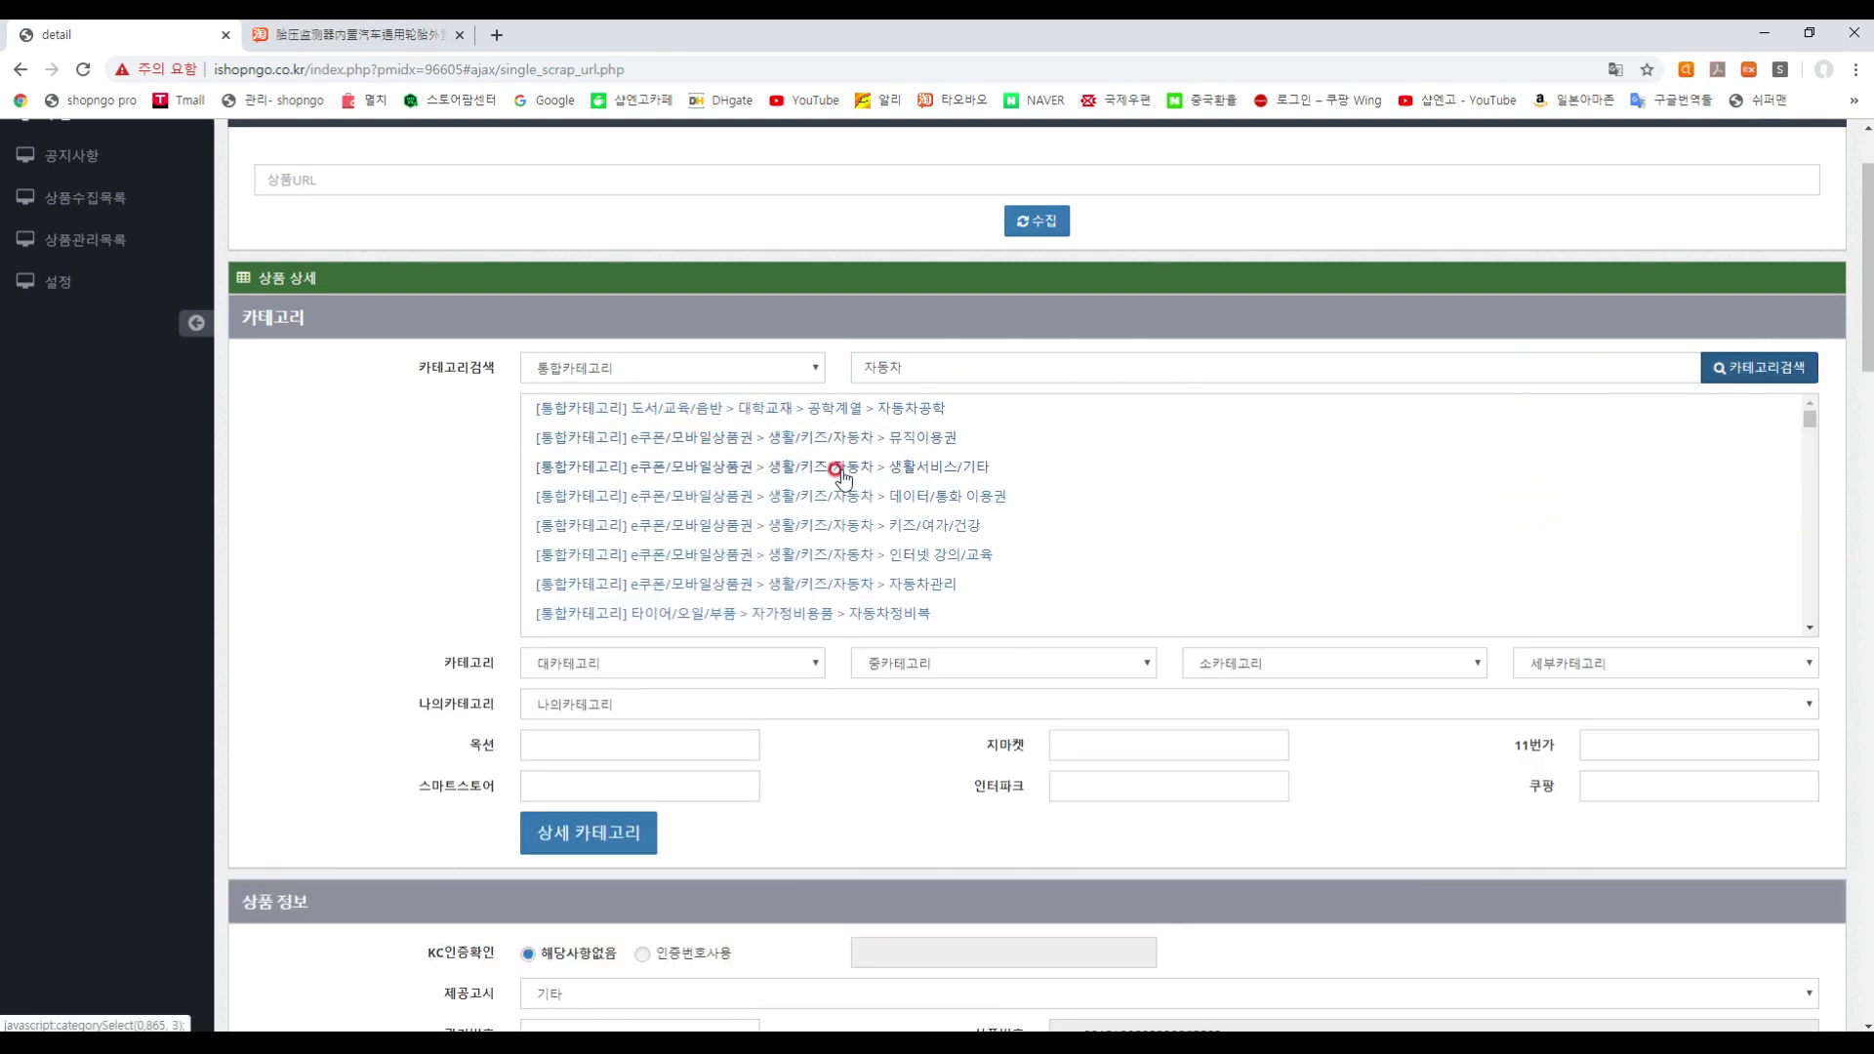
- Look through the category search results from the first entries to the 블랙박스, 내비게이션 and 오토바이/스쿠터 groups
{"action": "scroll", "coordinate": [848, 476], "scroll_direction": "down", "scroll_amount": 2}
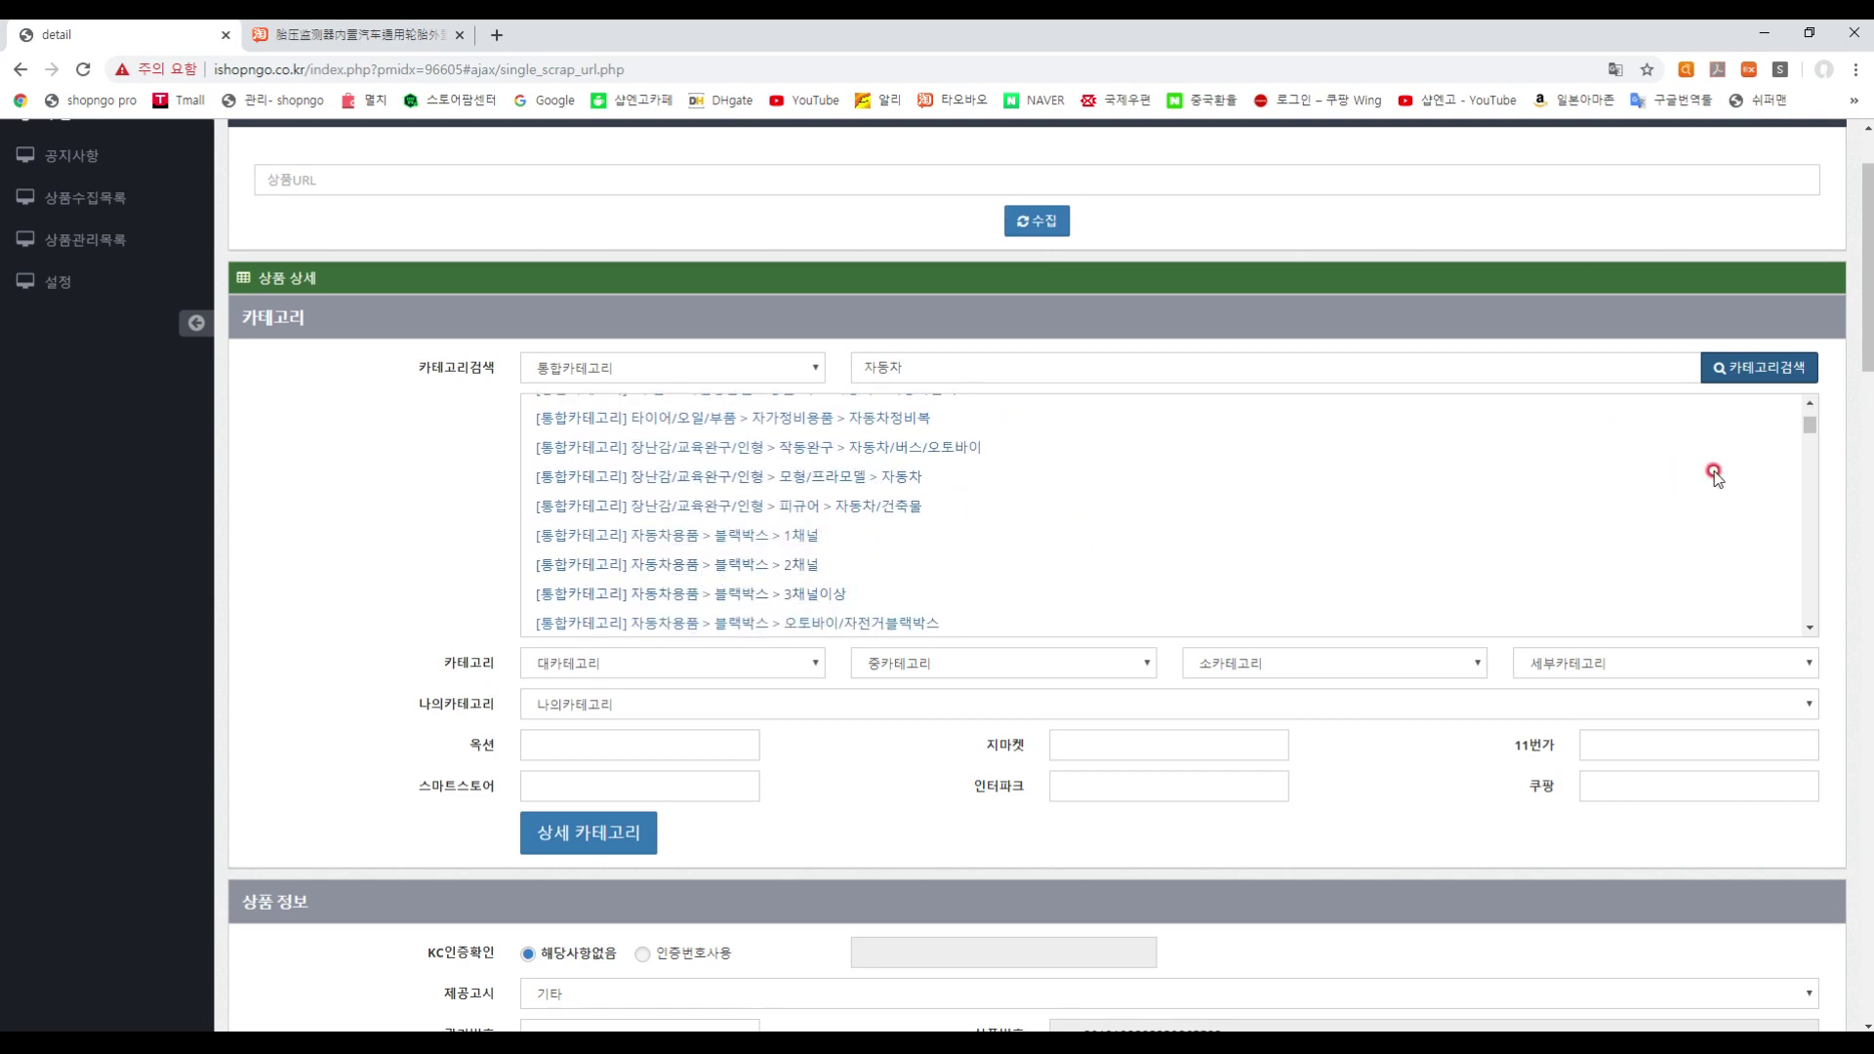
{"action": "left_click_drag", "start_coordinate": [1814, 424], "coordinate": [1814, 437]}
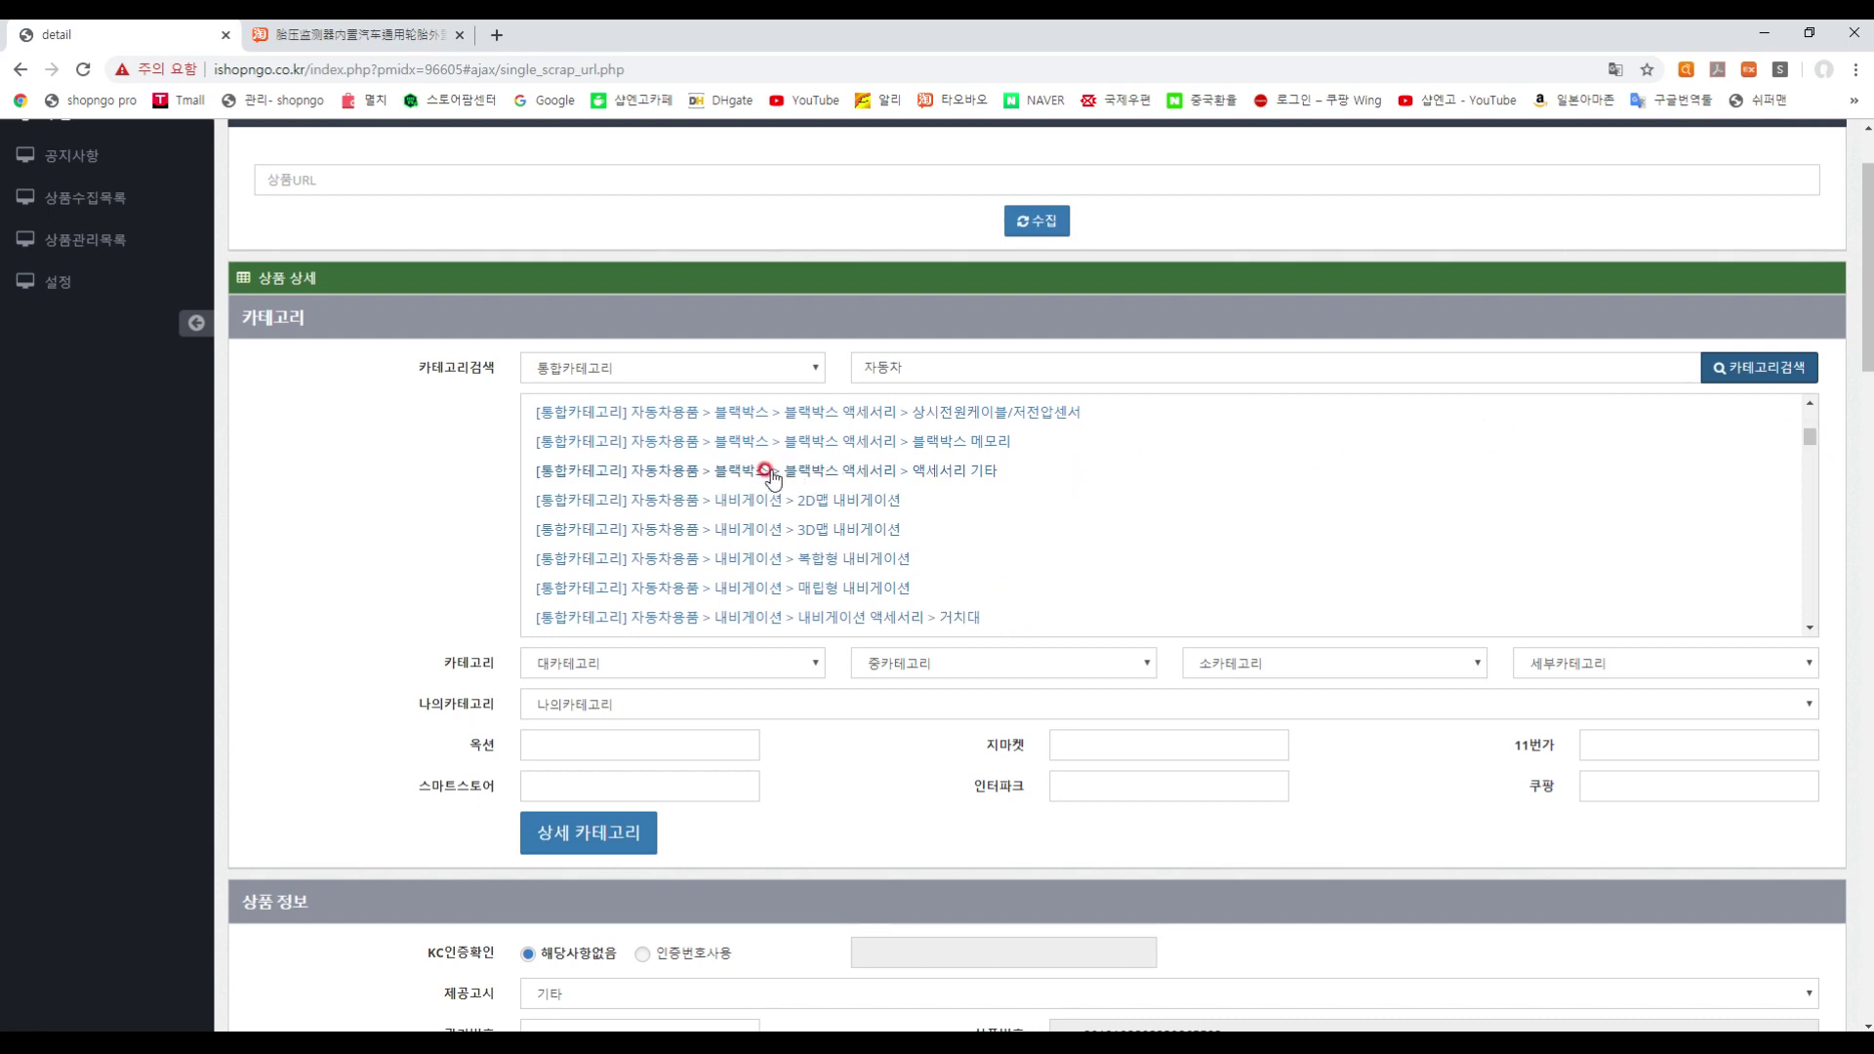
{"action": "left_click", "coordinate": [950, 514]}
{"action": "scroll", "coordinate": [943, 517], "scroll_direction": "down", "scroll_amount": 1}
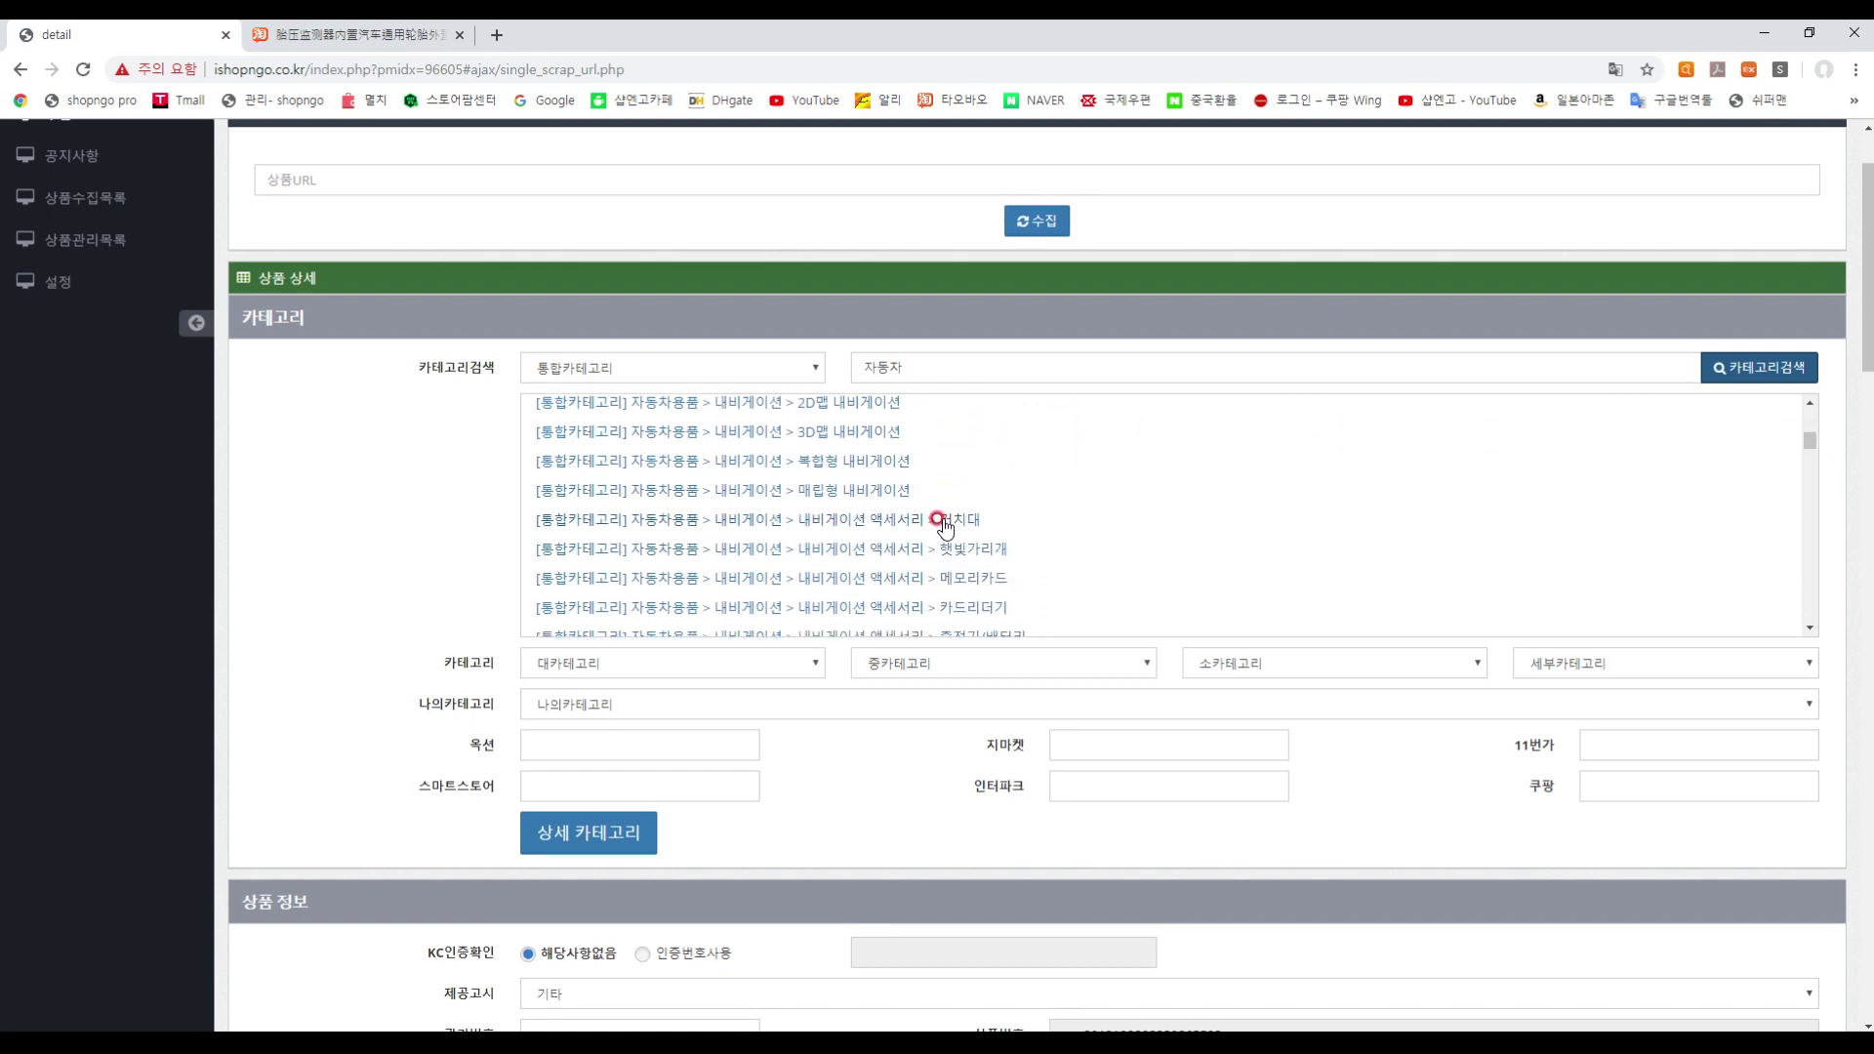
{"action": "left_click", "coordinate": [923, 521]}
{"action": "scroll", "coordinate": [929, 528], "scroll_direction": "down", "scroll_amount": 4}
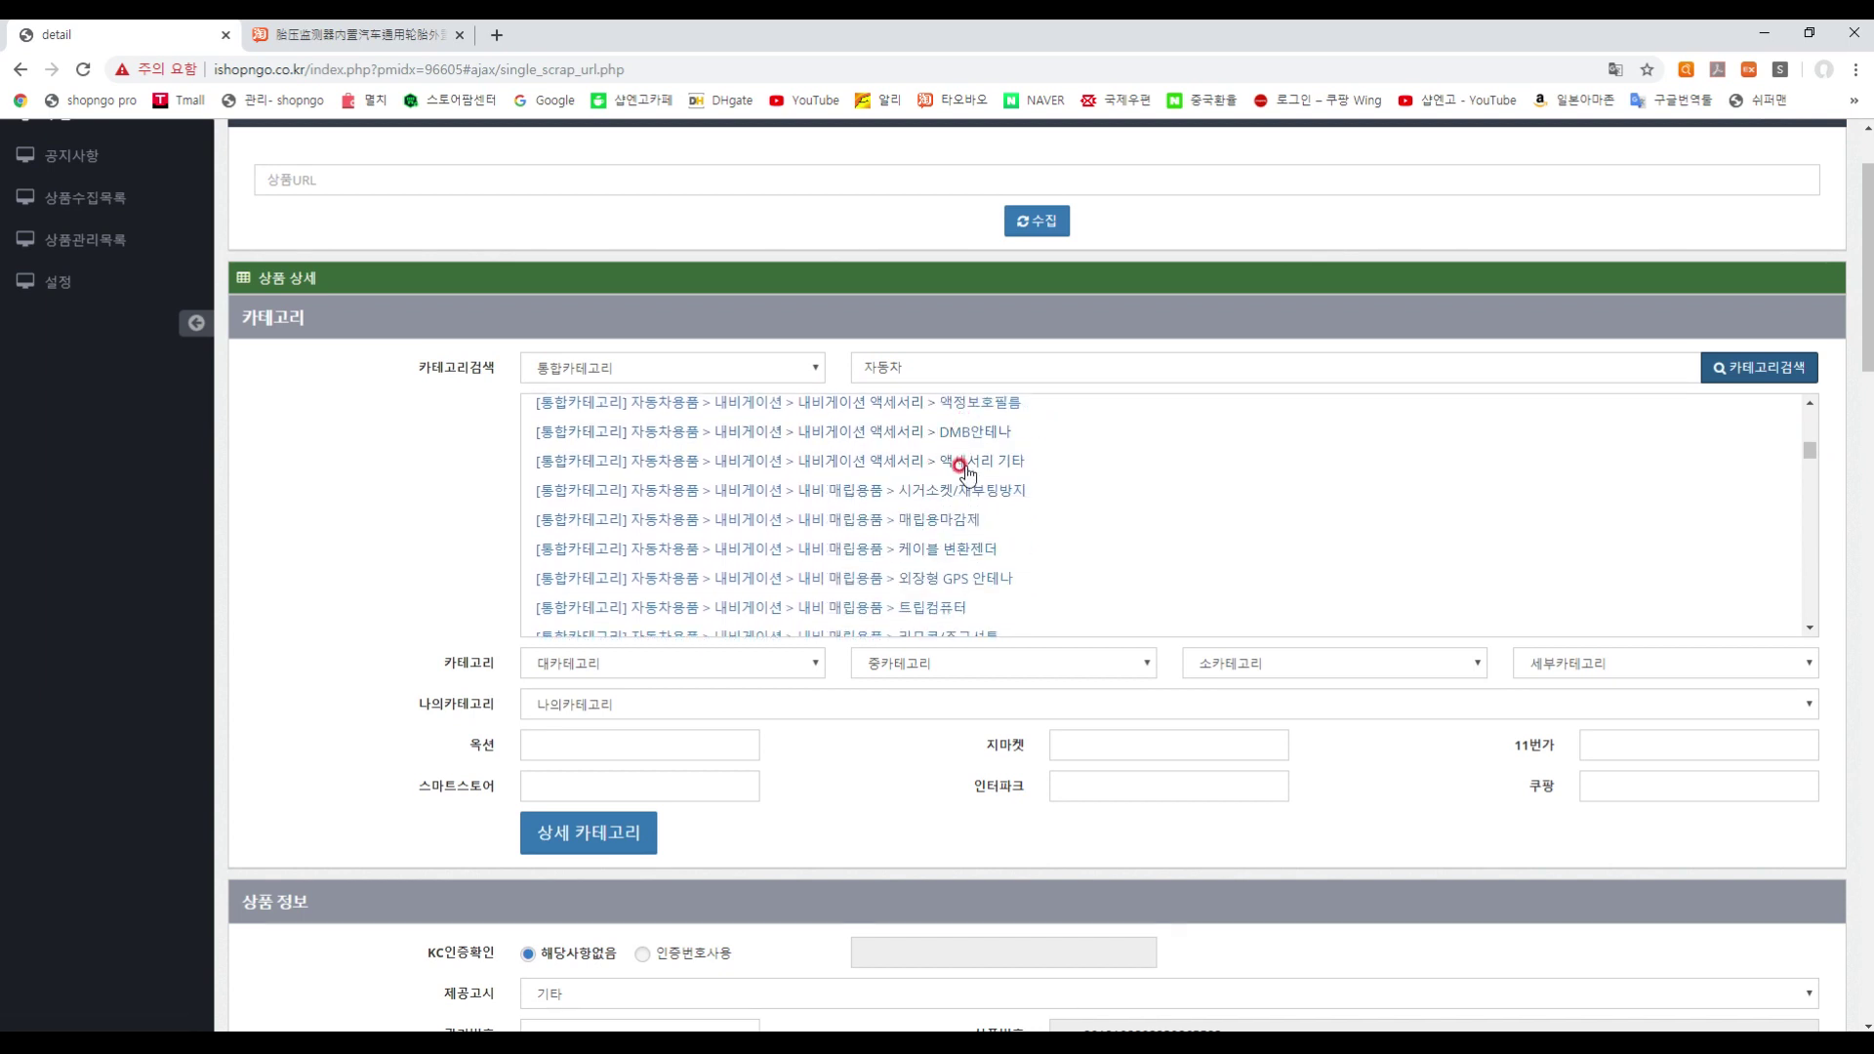
{"action": "left_click", "coordinate": [947, 513]}
{"action": "scroll", "coordinate": [955, 522], "scroll_direction": "down", "scroll_amount": 1}
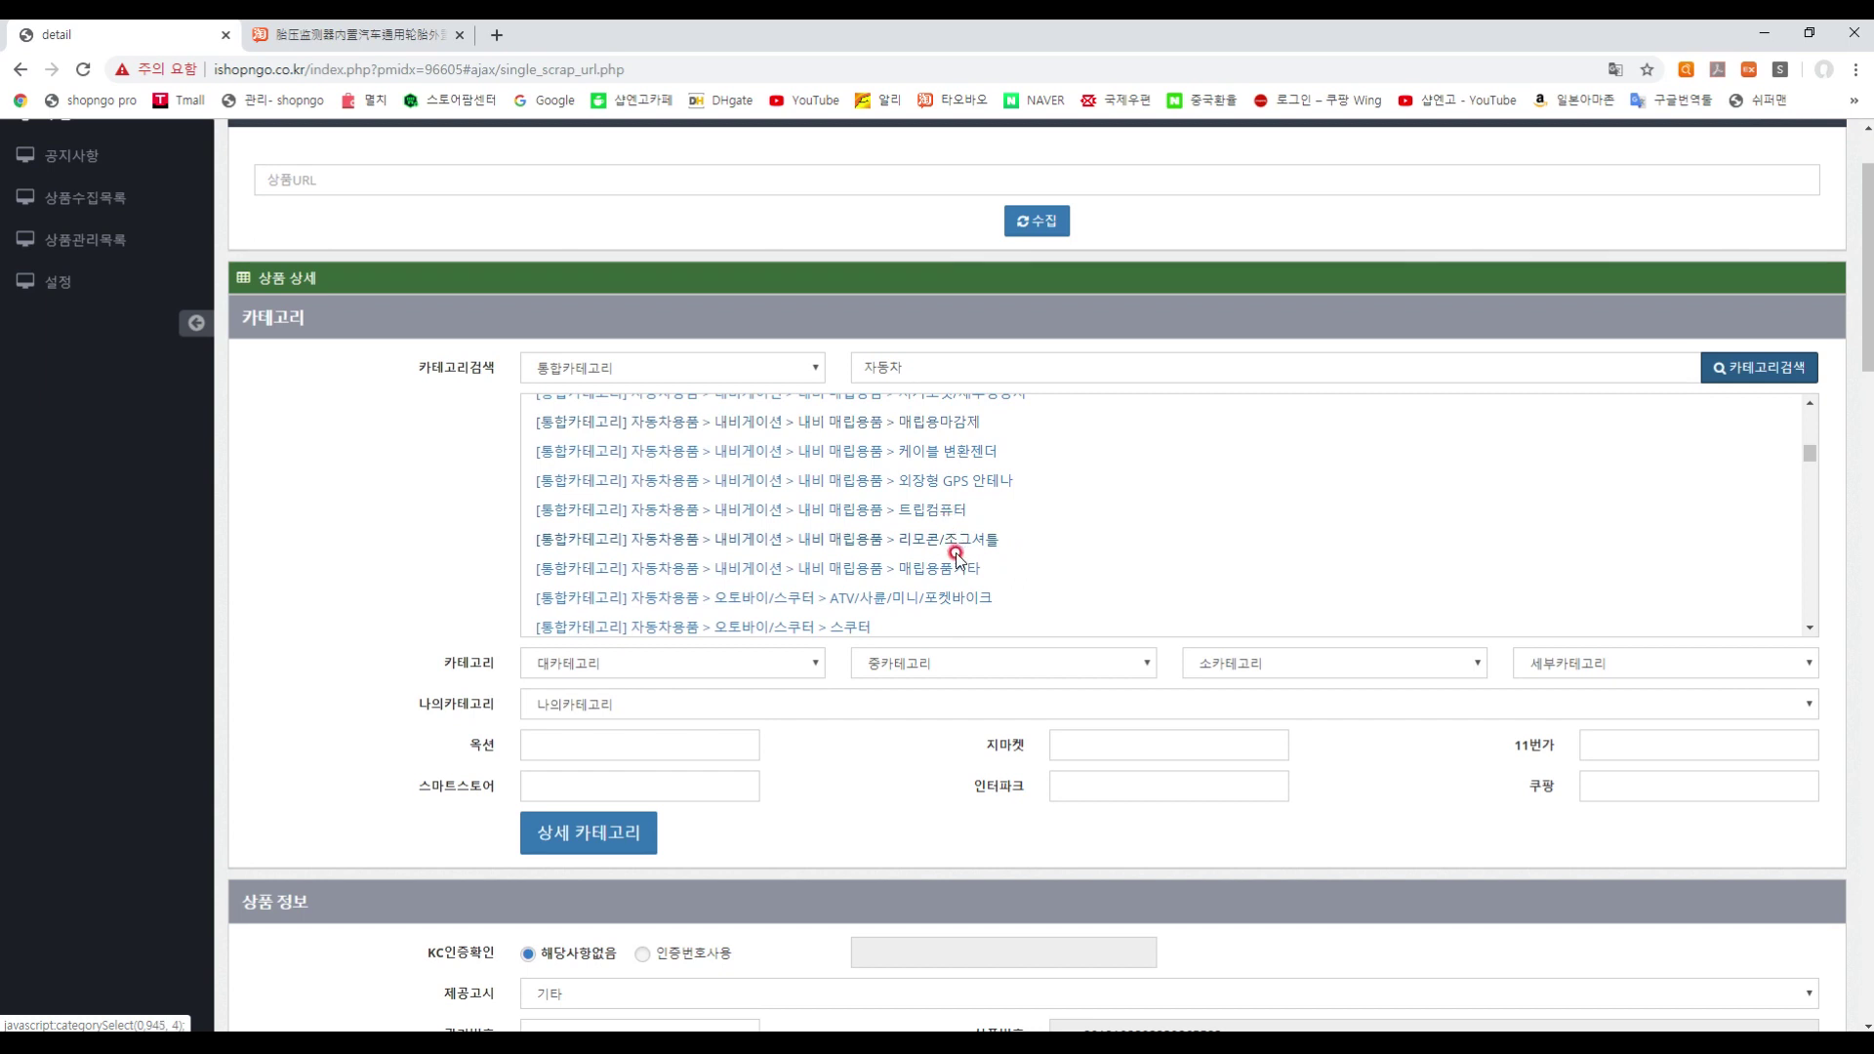
{"action": "left_click", "coordinate": [882, 572]}
{"action": "left_click", "coordinate": [866, 539]}
{"action": "scroll", "coordinate": [866, 539], "scroll_direction": "down", "scroll_amount": 1}
- Go back to the 블랙박스 액세서리 results and examine the list from there through the 주행보조 편의장치 group
{"action": "left_click", "coordinate": [1808, 403]}
{"action": "left_click", "coordinate": [1808, 403]}
{"action": "left_click", "coordinate": [1808, 403]}
{"action": "left_click", "coordinate": [1809, 403]}
{"action": "left_click", "coordinate": [1808, 403]}
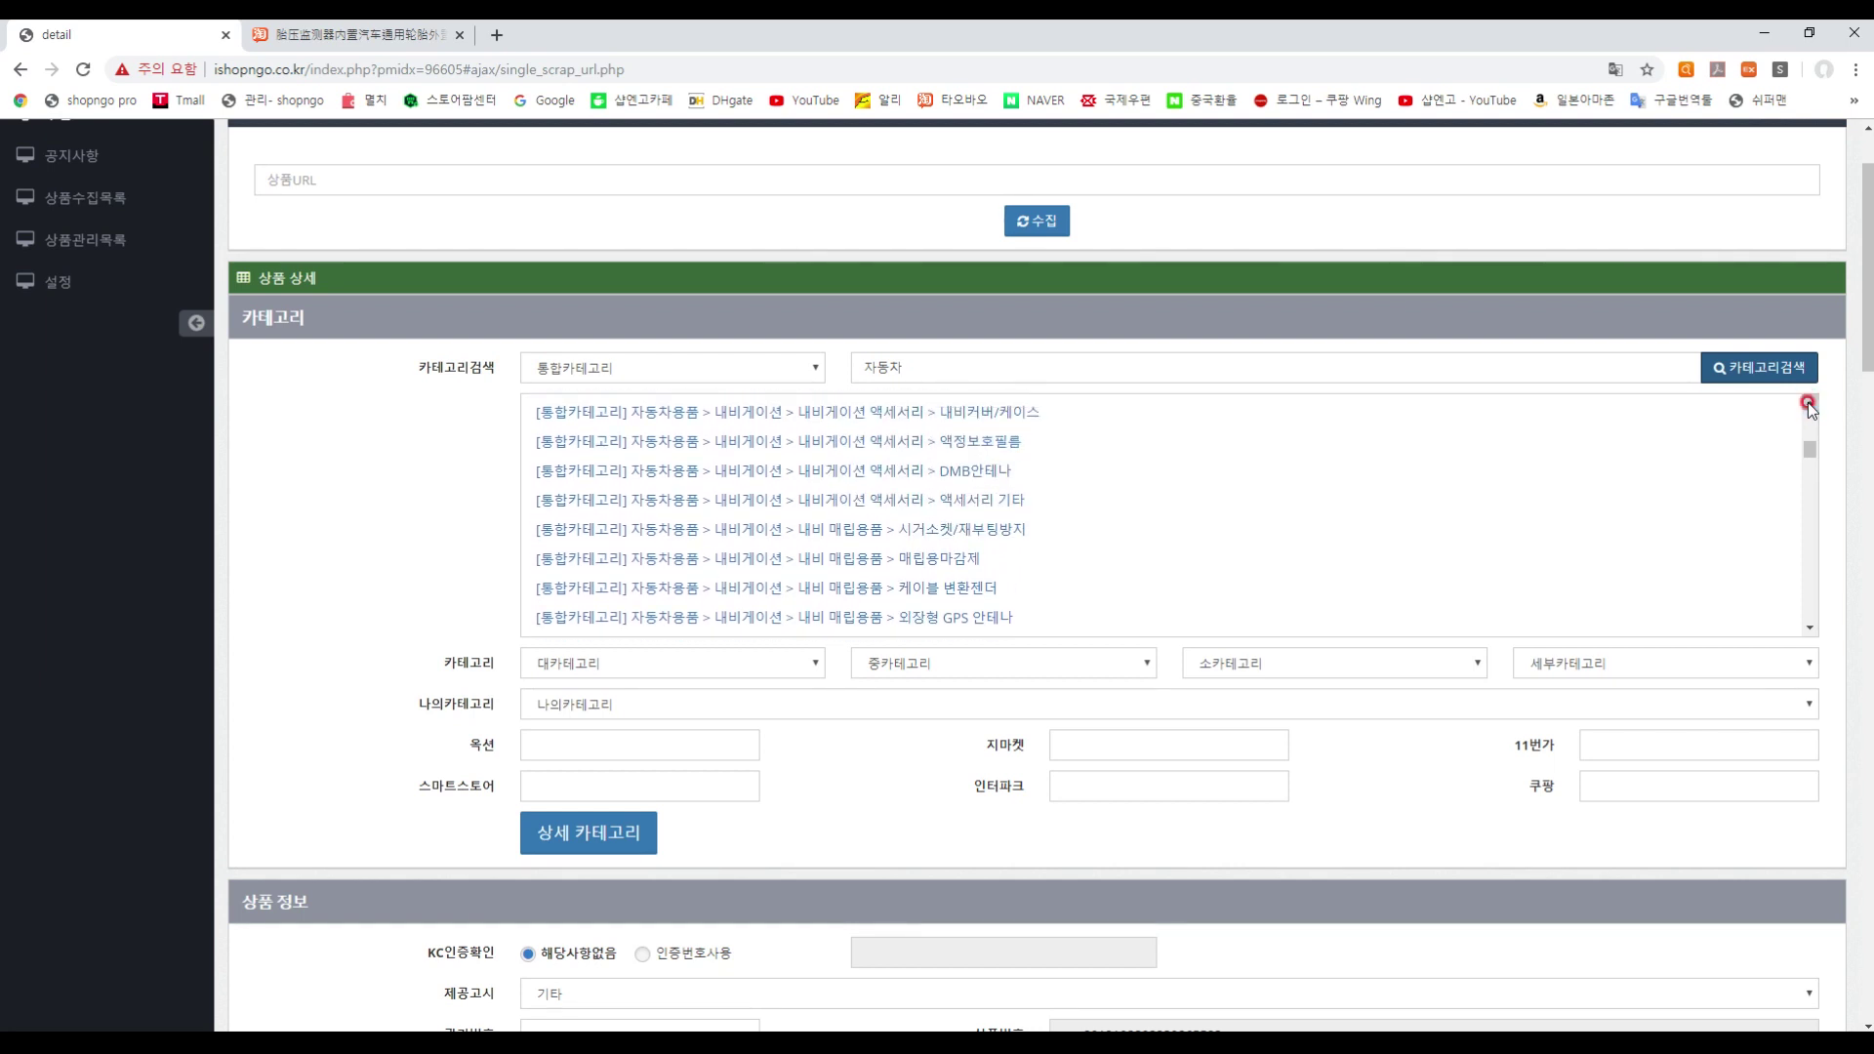
{"action": "scroll", "coordinate": [933, 483], "scroll_direction": "up", "scroll_amount": 3}
{"action": "scroll", "coordinate": [917, 502], "scroll_direction": "up", "scroll_amount": 5}
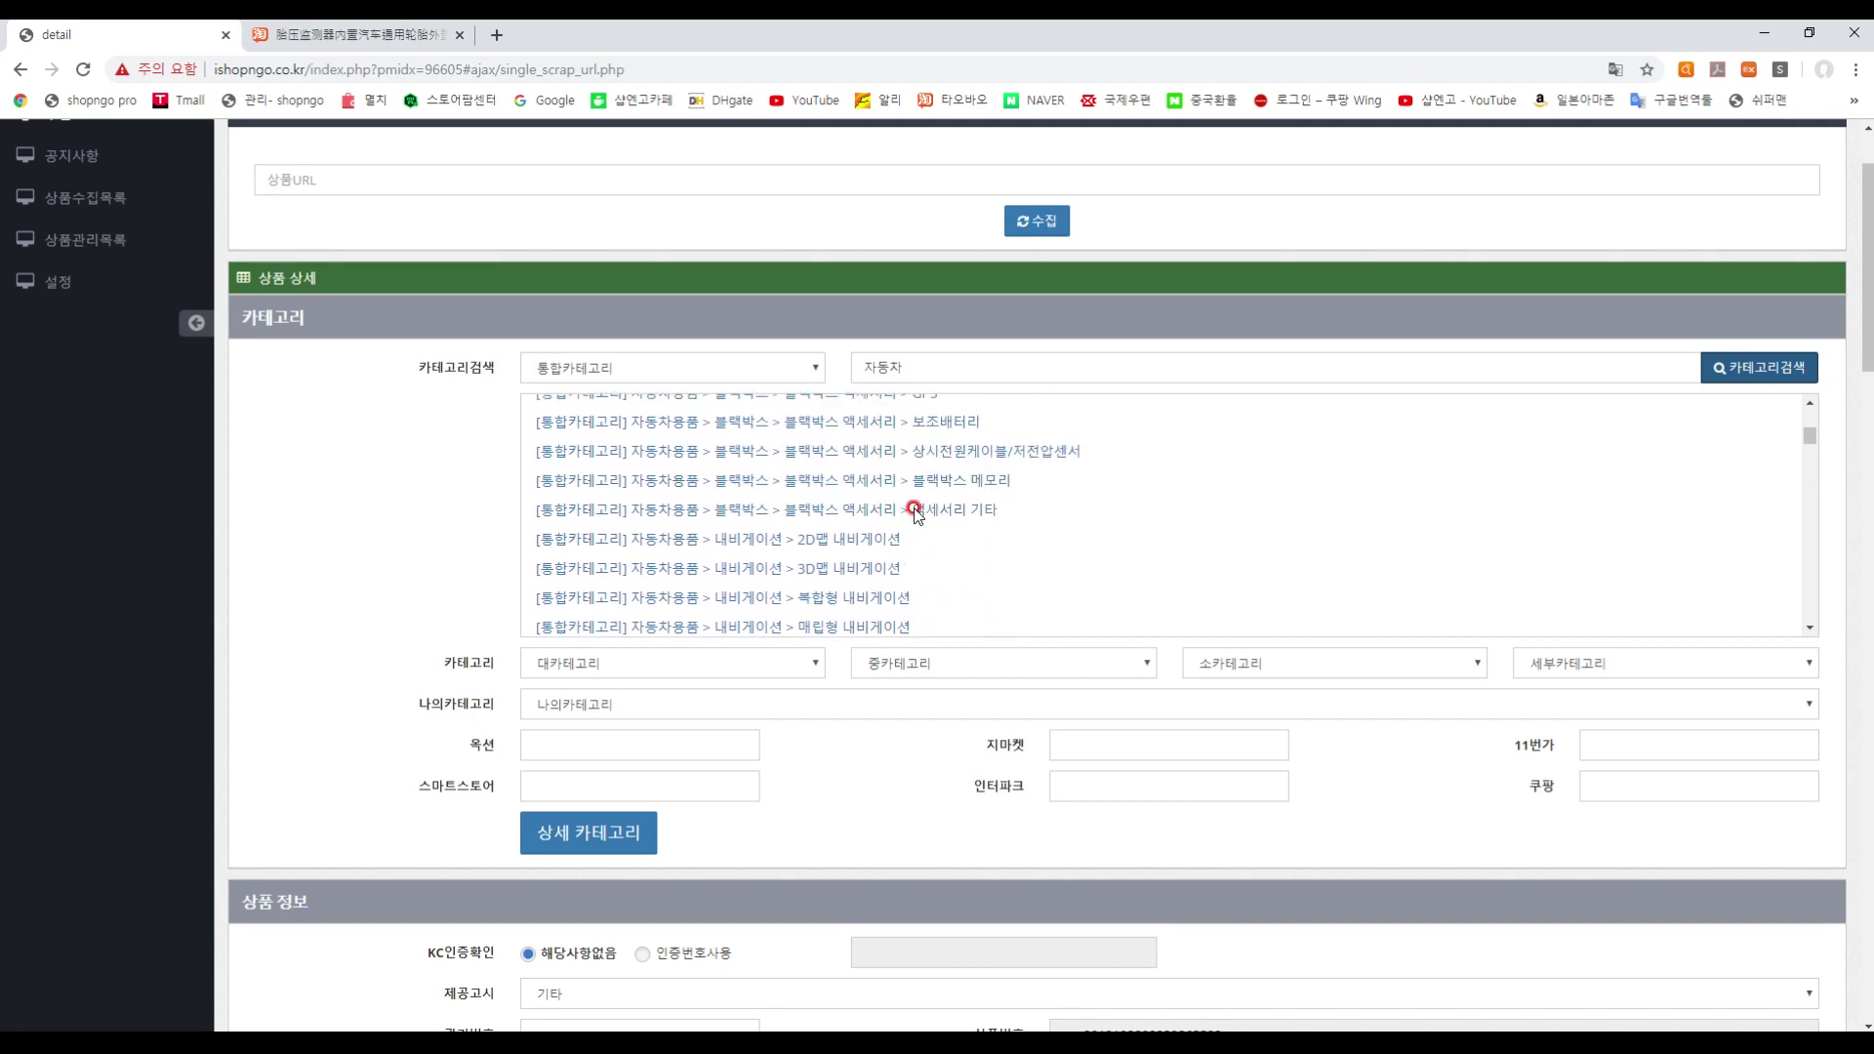
{"action": "scroll", "coordinate": [914, 514], "scroll_direction": "down", "scroll_amount": 8}
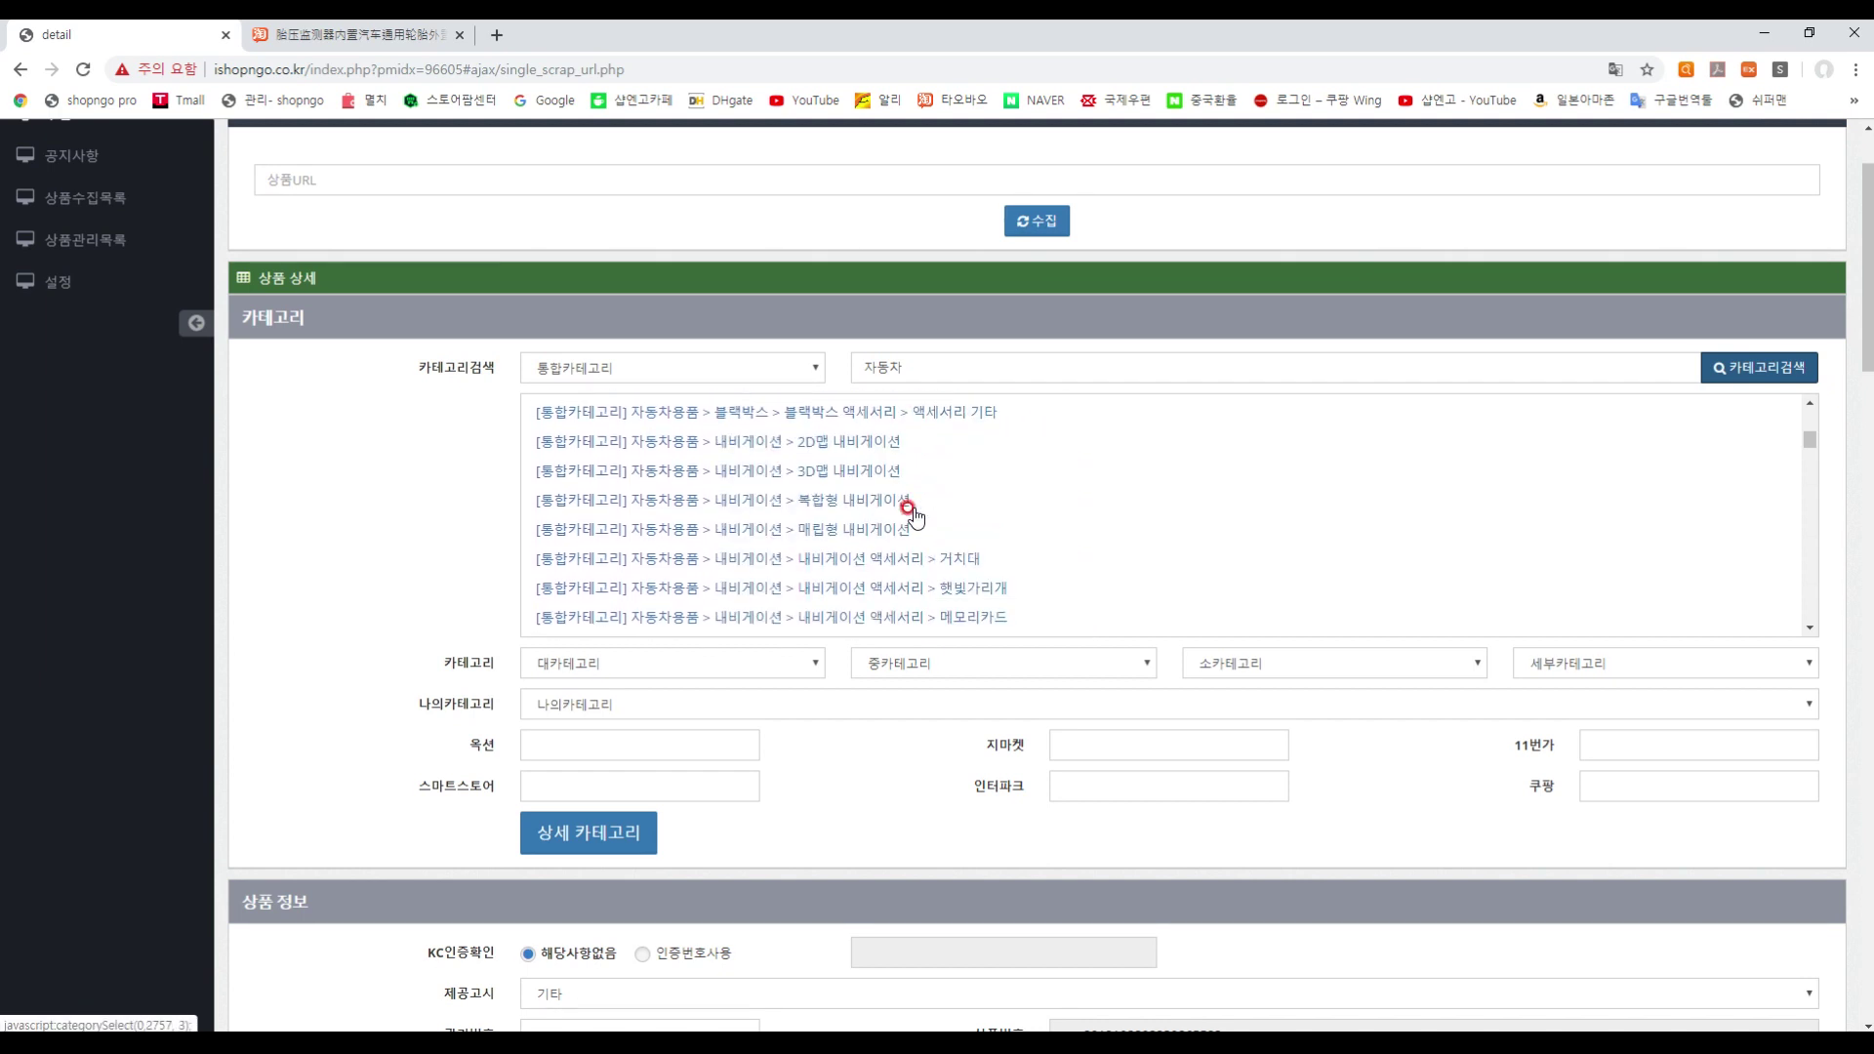
{"action": "scroll", "coordinate": [915, 515], "scroll_direction": "down", "scroll_amount": 2}
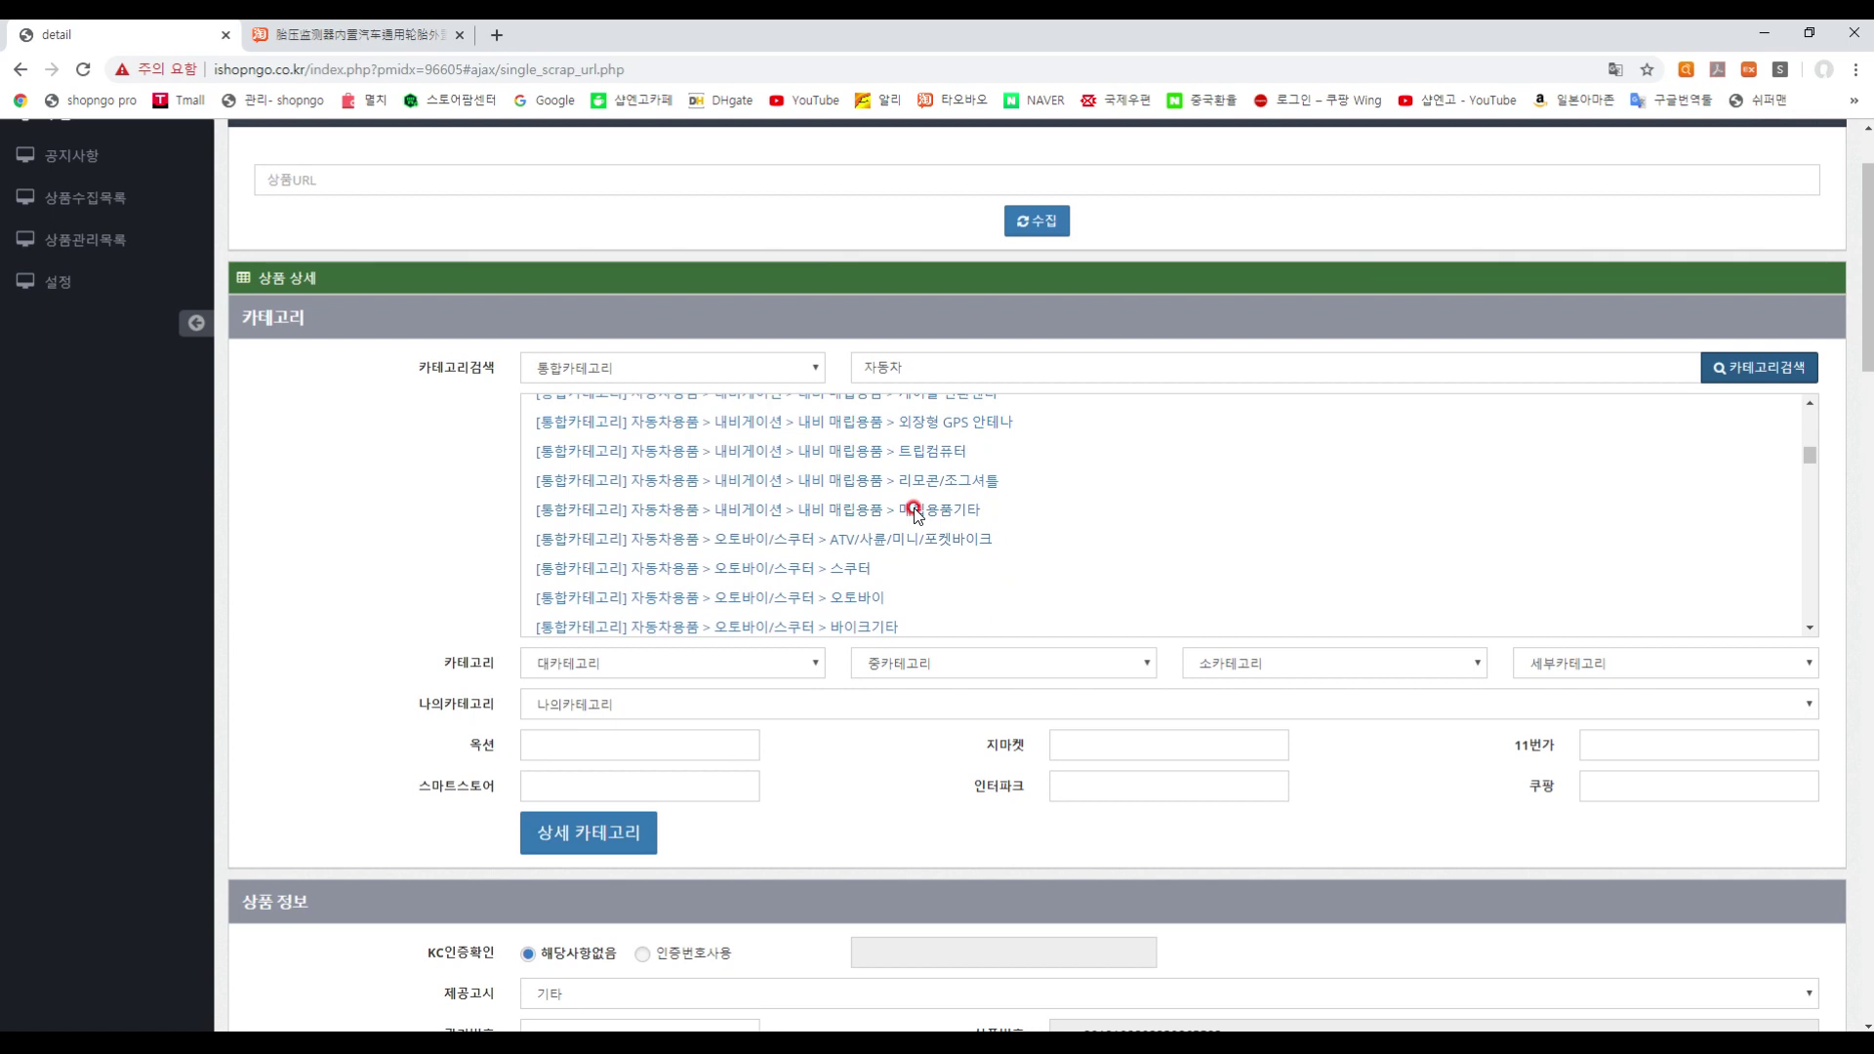
{"action": "scroll", "coordinate": [915, 514], "scroll_direction": "down", "scroll_amount": 5}
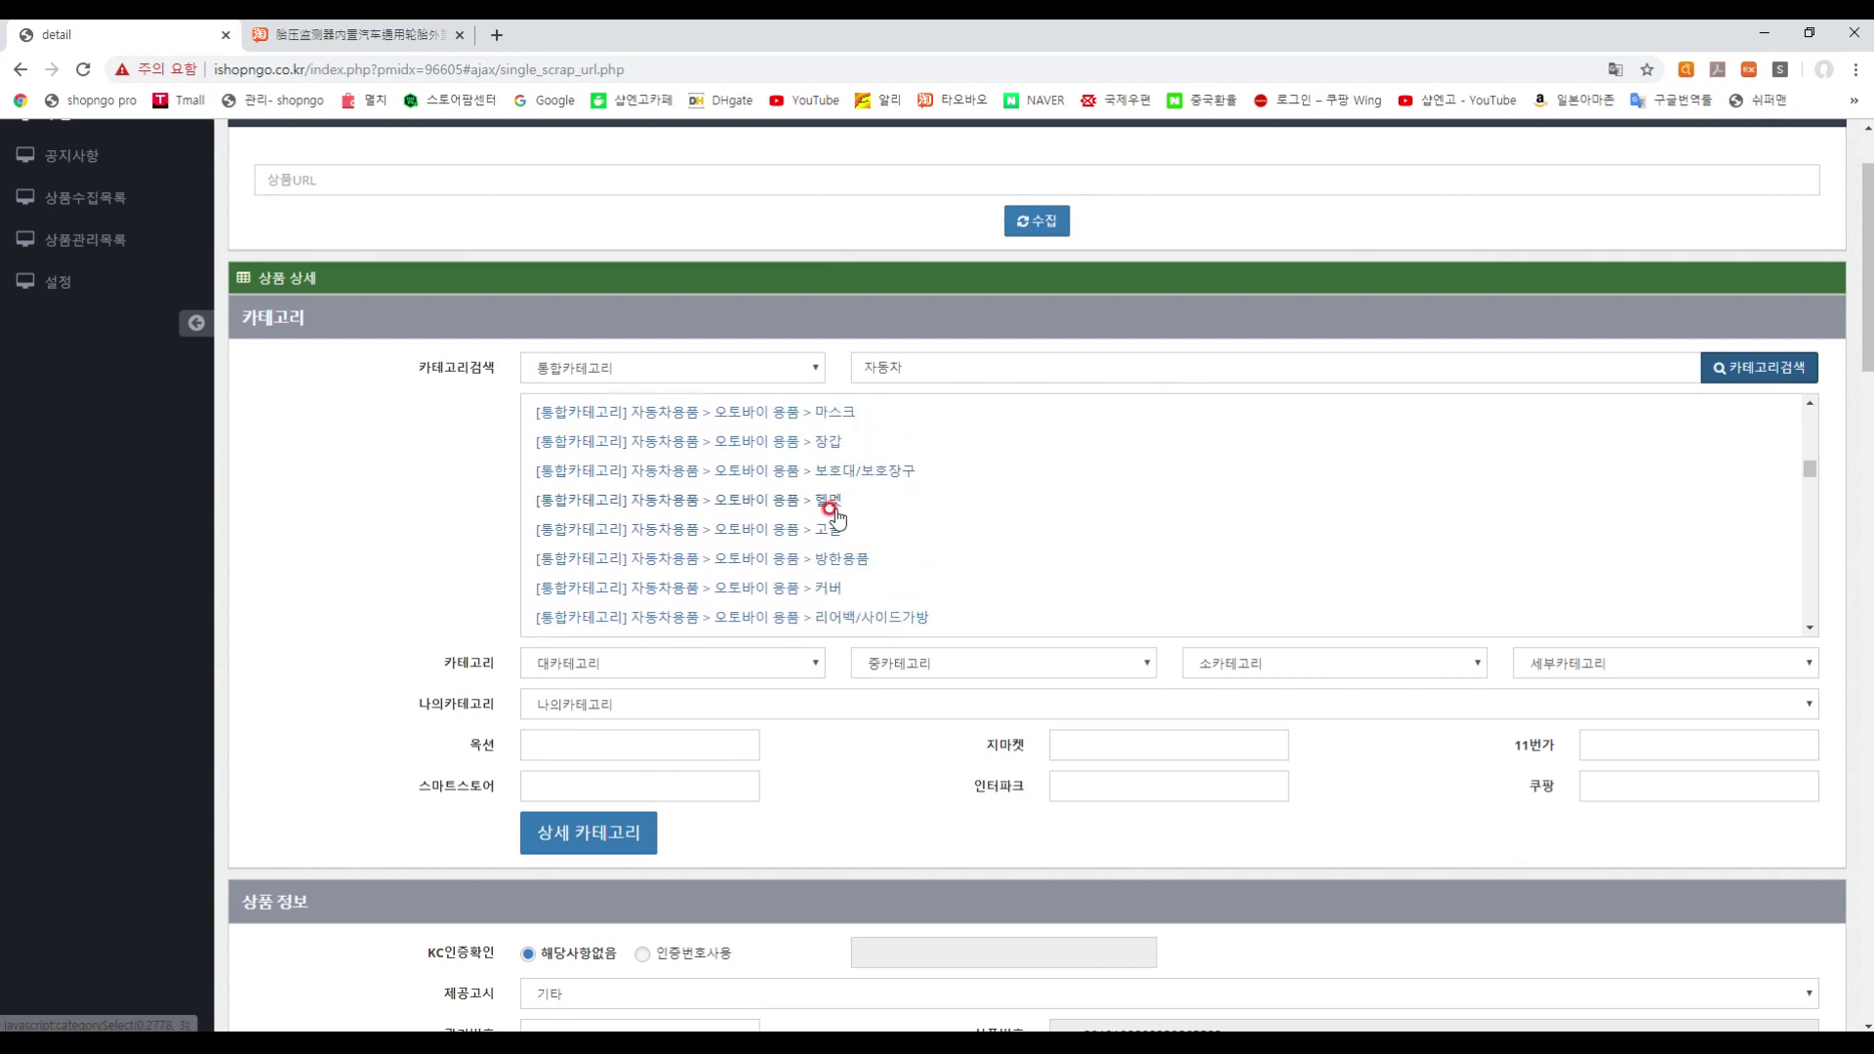
{"action": "scroll", "coordinate": [834, 516], "scroll_direction": "down", "scroll_amount": 6}
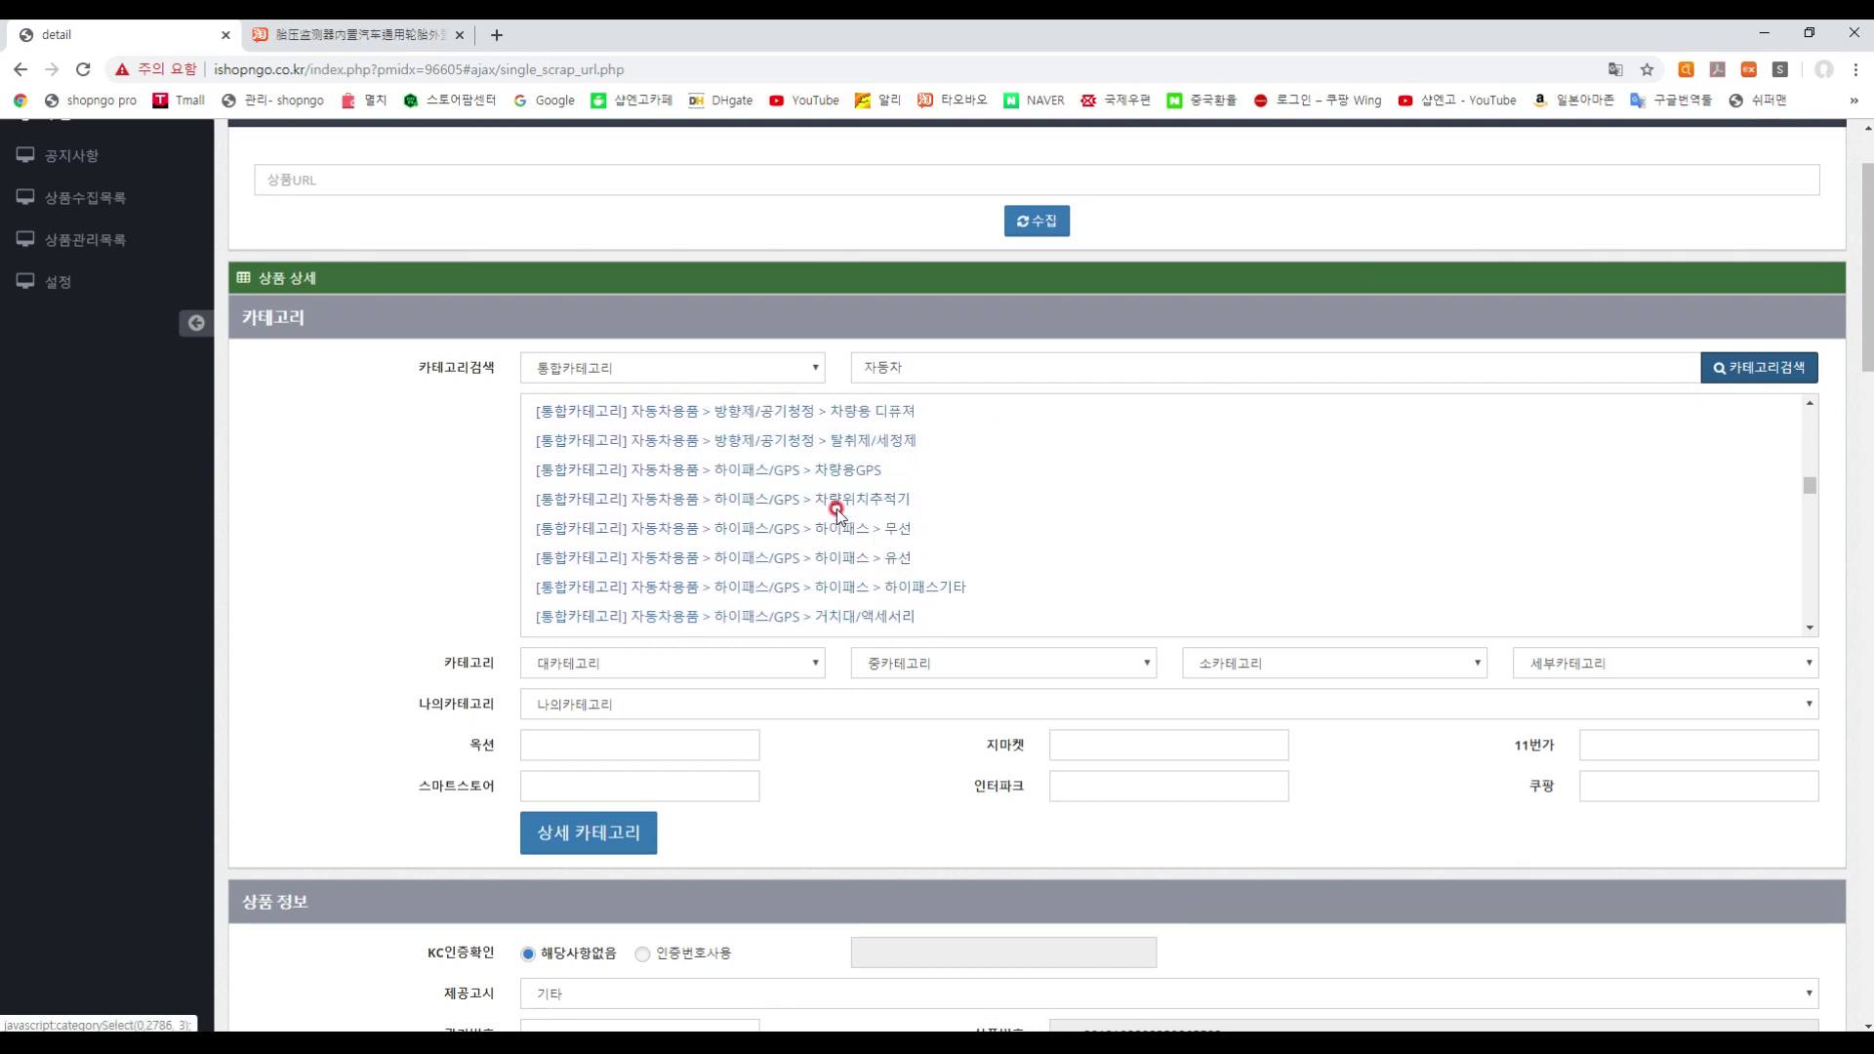
{"action": "scroll", "coordinate": [836, 515], "scroll_direction": "down", "scroll_amount": 3}
{"action": "scroll", "coordinate": [836, 515], "scroll_direction": "down", "scroll_amount": 3}
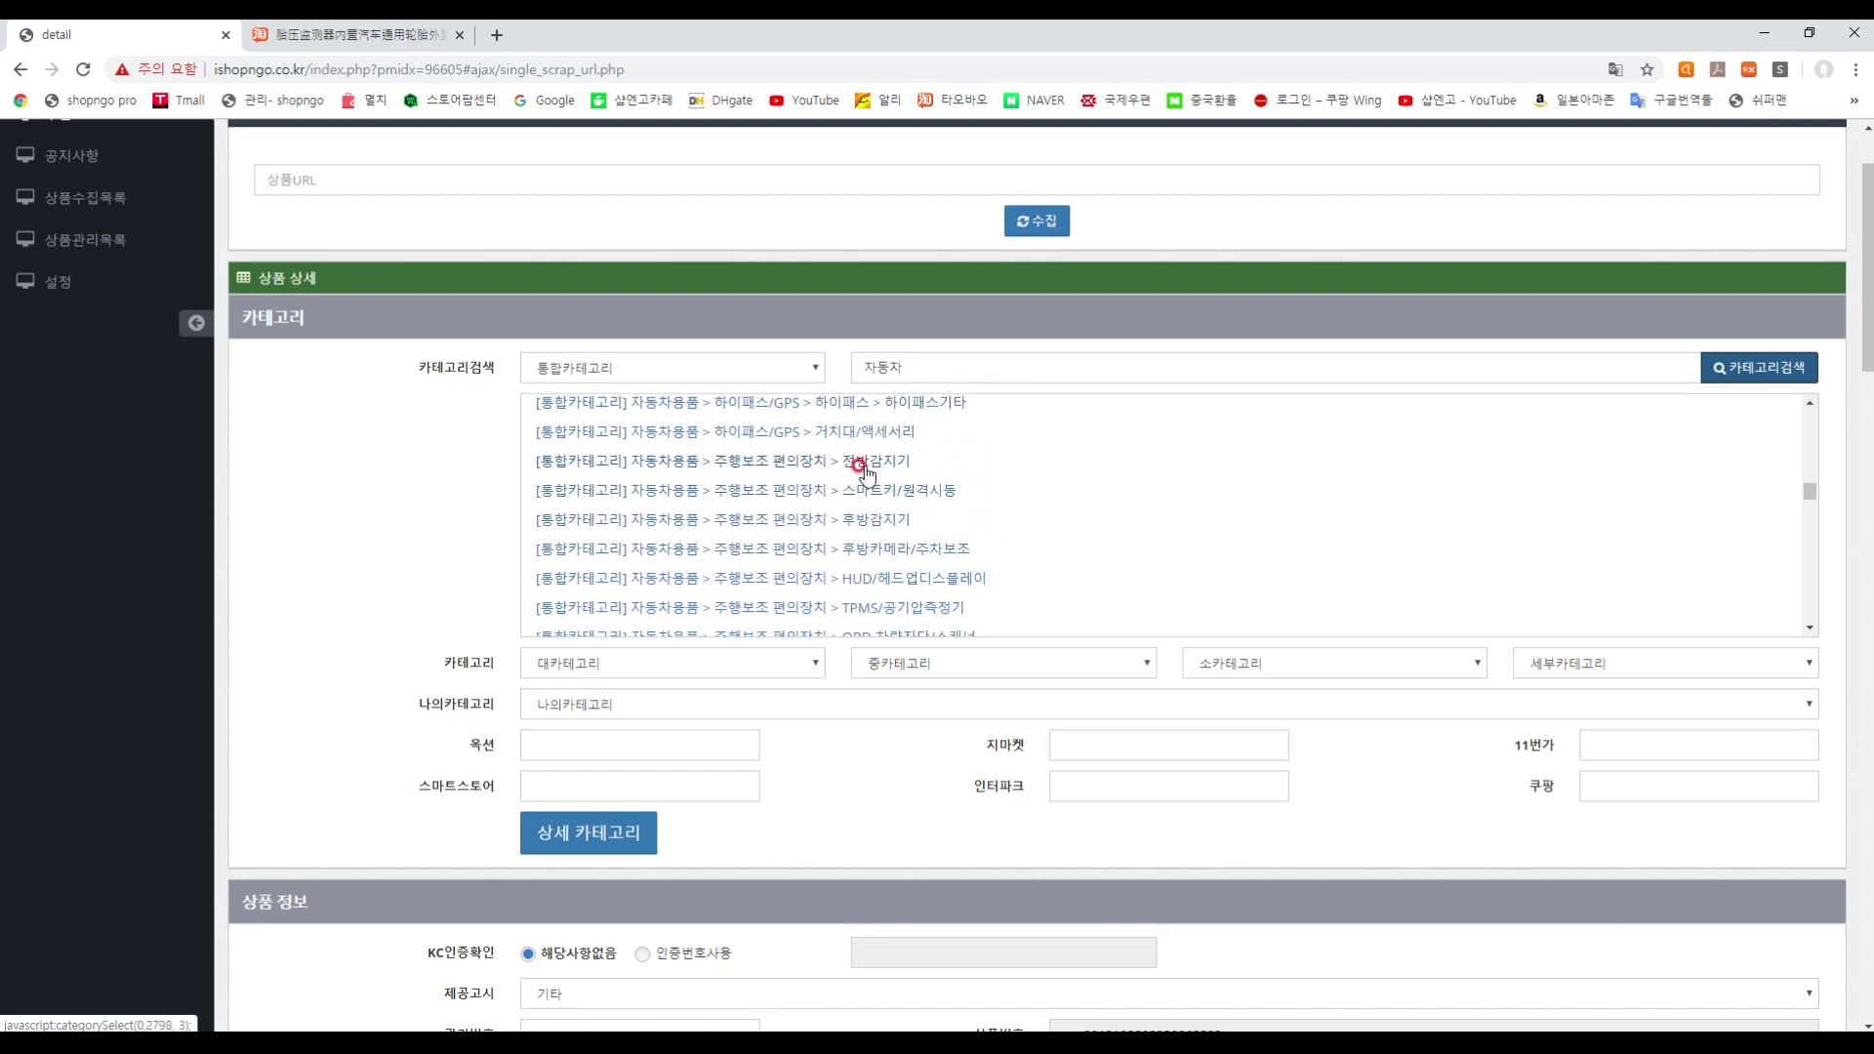
{"action": "scroll", "coordinate": [820, 476], "scroll_direction": "down", "scroll_amount": 3}
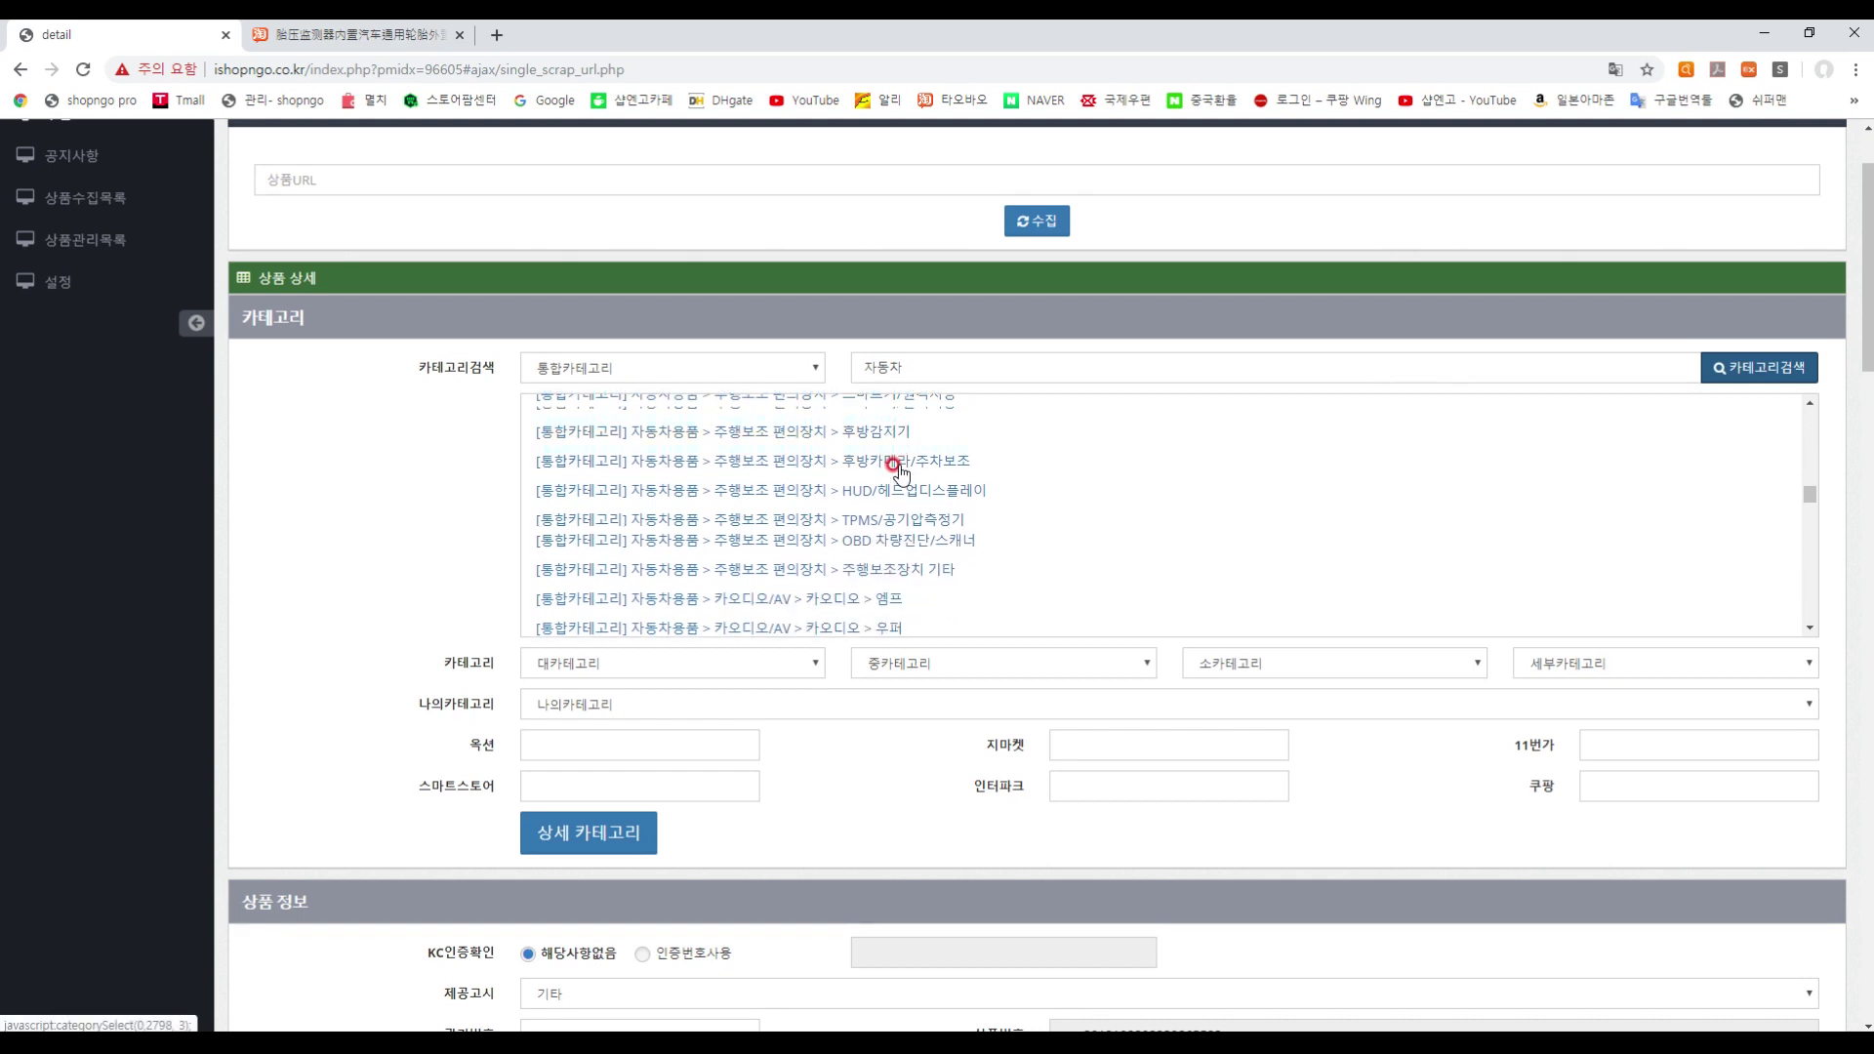
- Examine the category results from 카오디오/AV through 시트/쿠션, 세차/관리용품 and 거치대/충전기 to 인테리어용품
{"action": "scroll", "coordinate": [897, 469], "scroll_direction": "down", "scroll_amount": 3}
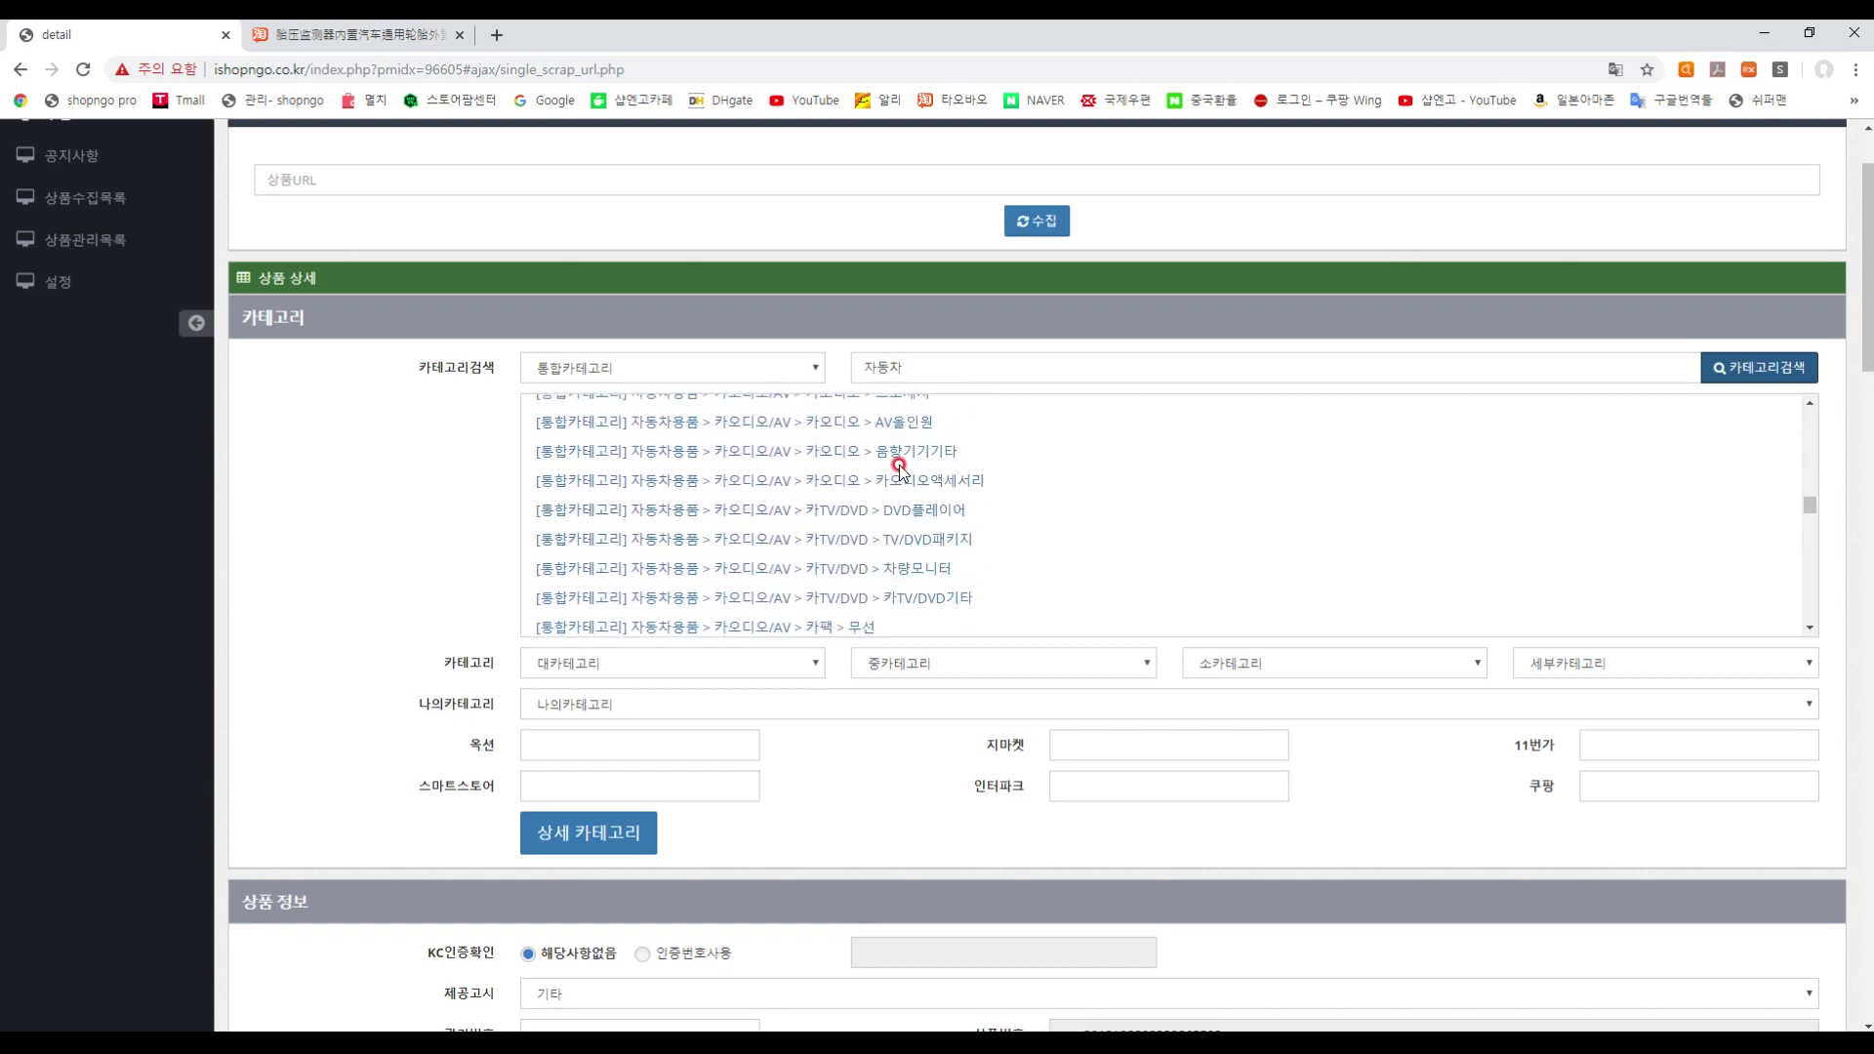
{"action": "scroll", "coordinate": [899, 469], "scroll_direction": "down", "scroll_amount": 2}
{"action": "scroll", "coordinate": [899, 465], "scroll_direction": "down", "scroll_amount": 2}
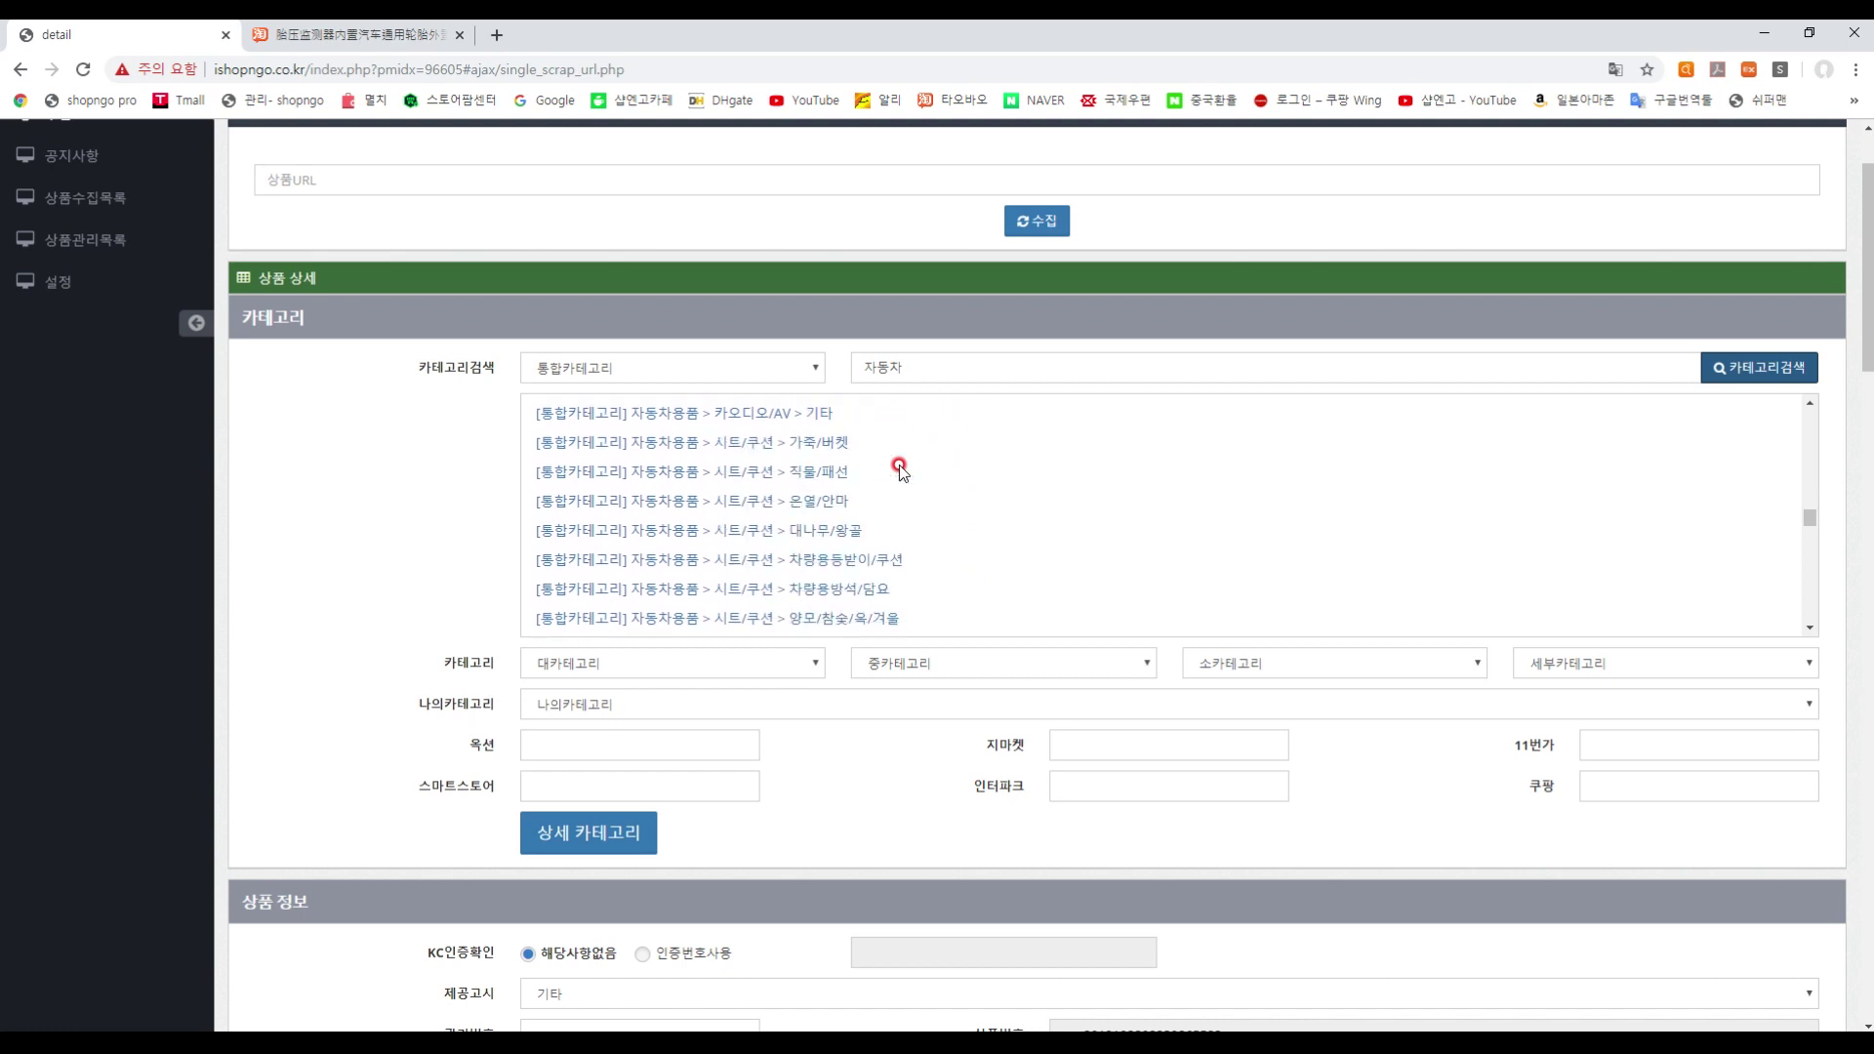
{"action": "scroll", "coordinate": [899, 465], "scroll_direction": "down", "scroll_amount": 2}
{"action": "scroll", "coordinate": [899, 465], "scroll_direction": "down", "scroll_amount": 3}
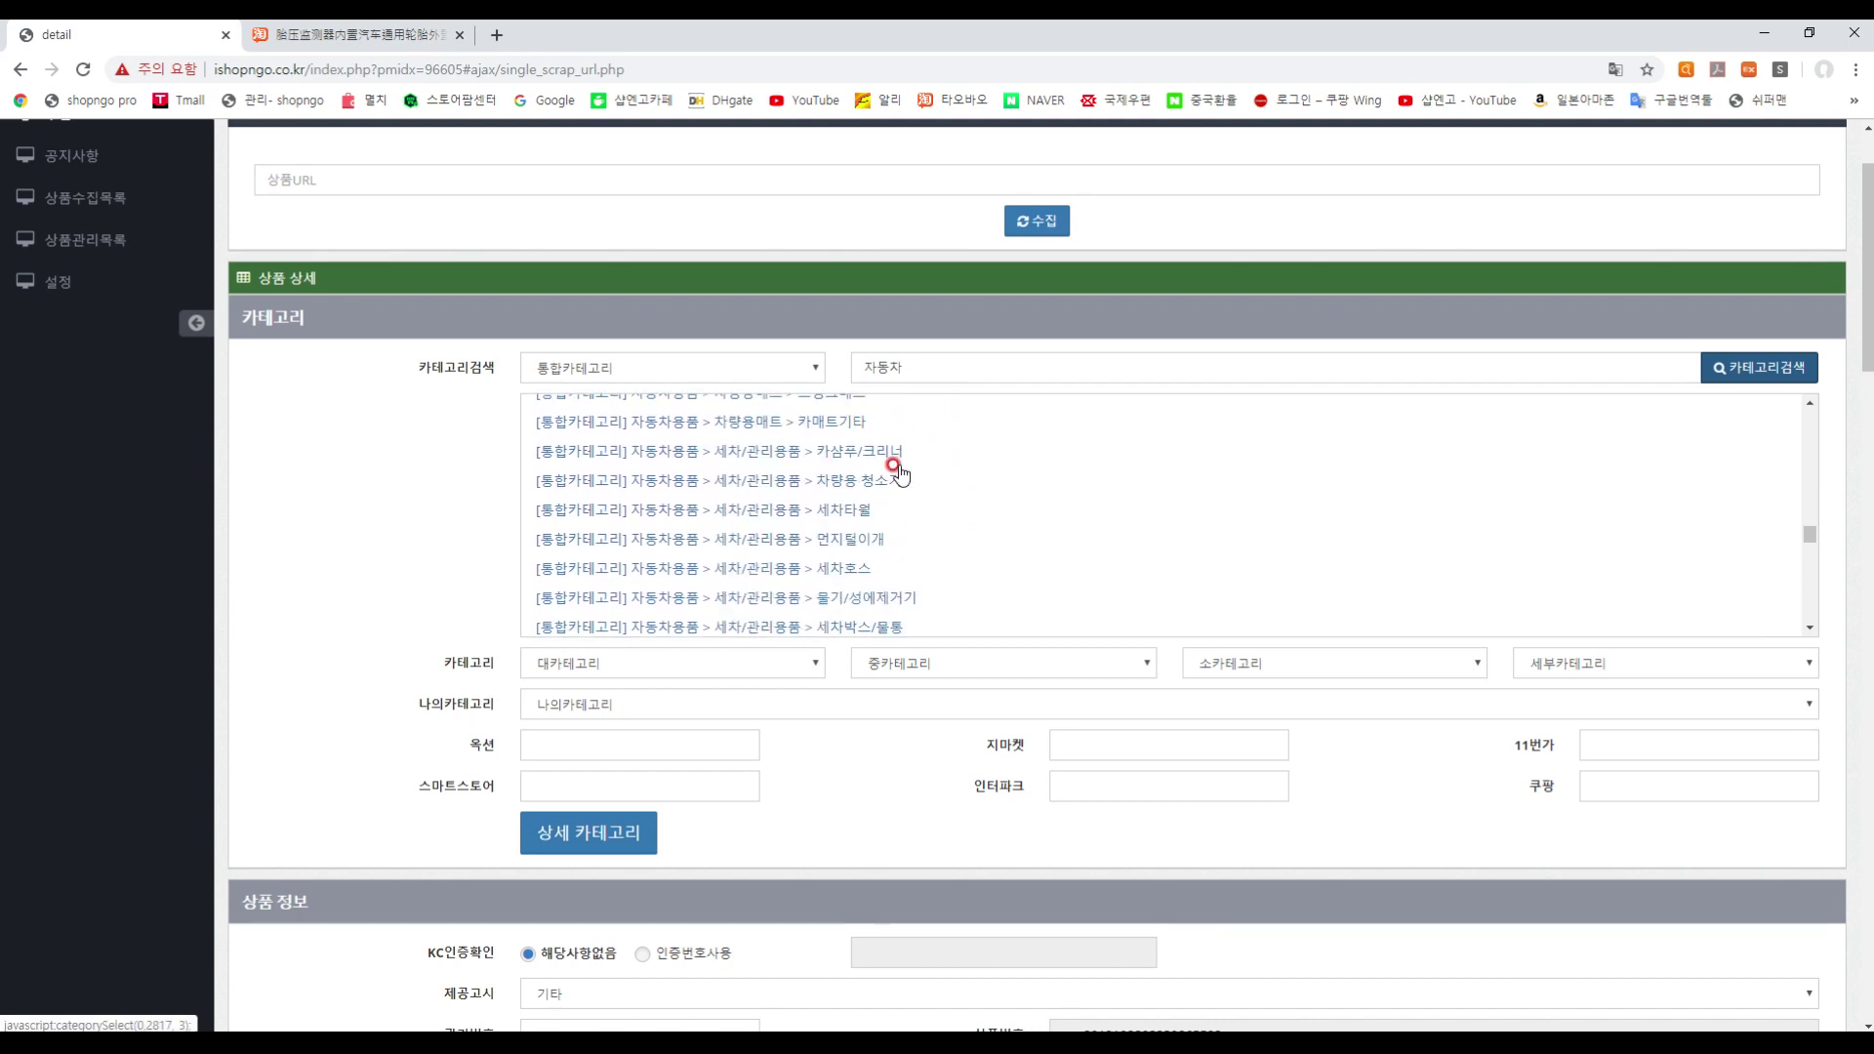
{"action": "scroll", "coordinate": [899, 464], "scroll_direction": "down", "scroll_amount": 2}
{"action": "scroll", "coordinate": [899, 465], "scroll_direction": "down", "scroll_amount": 2}
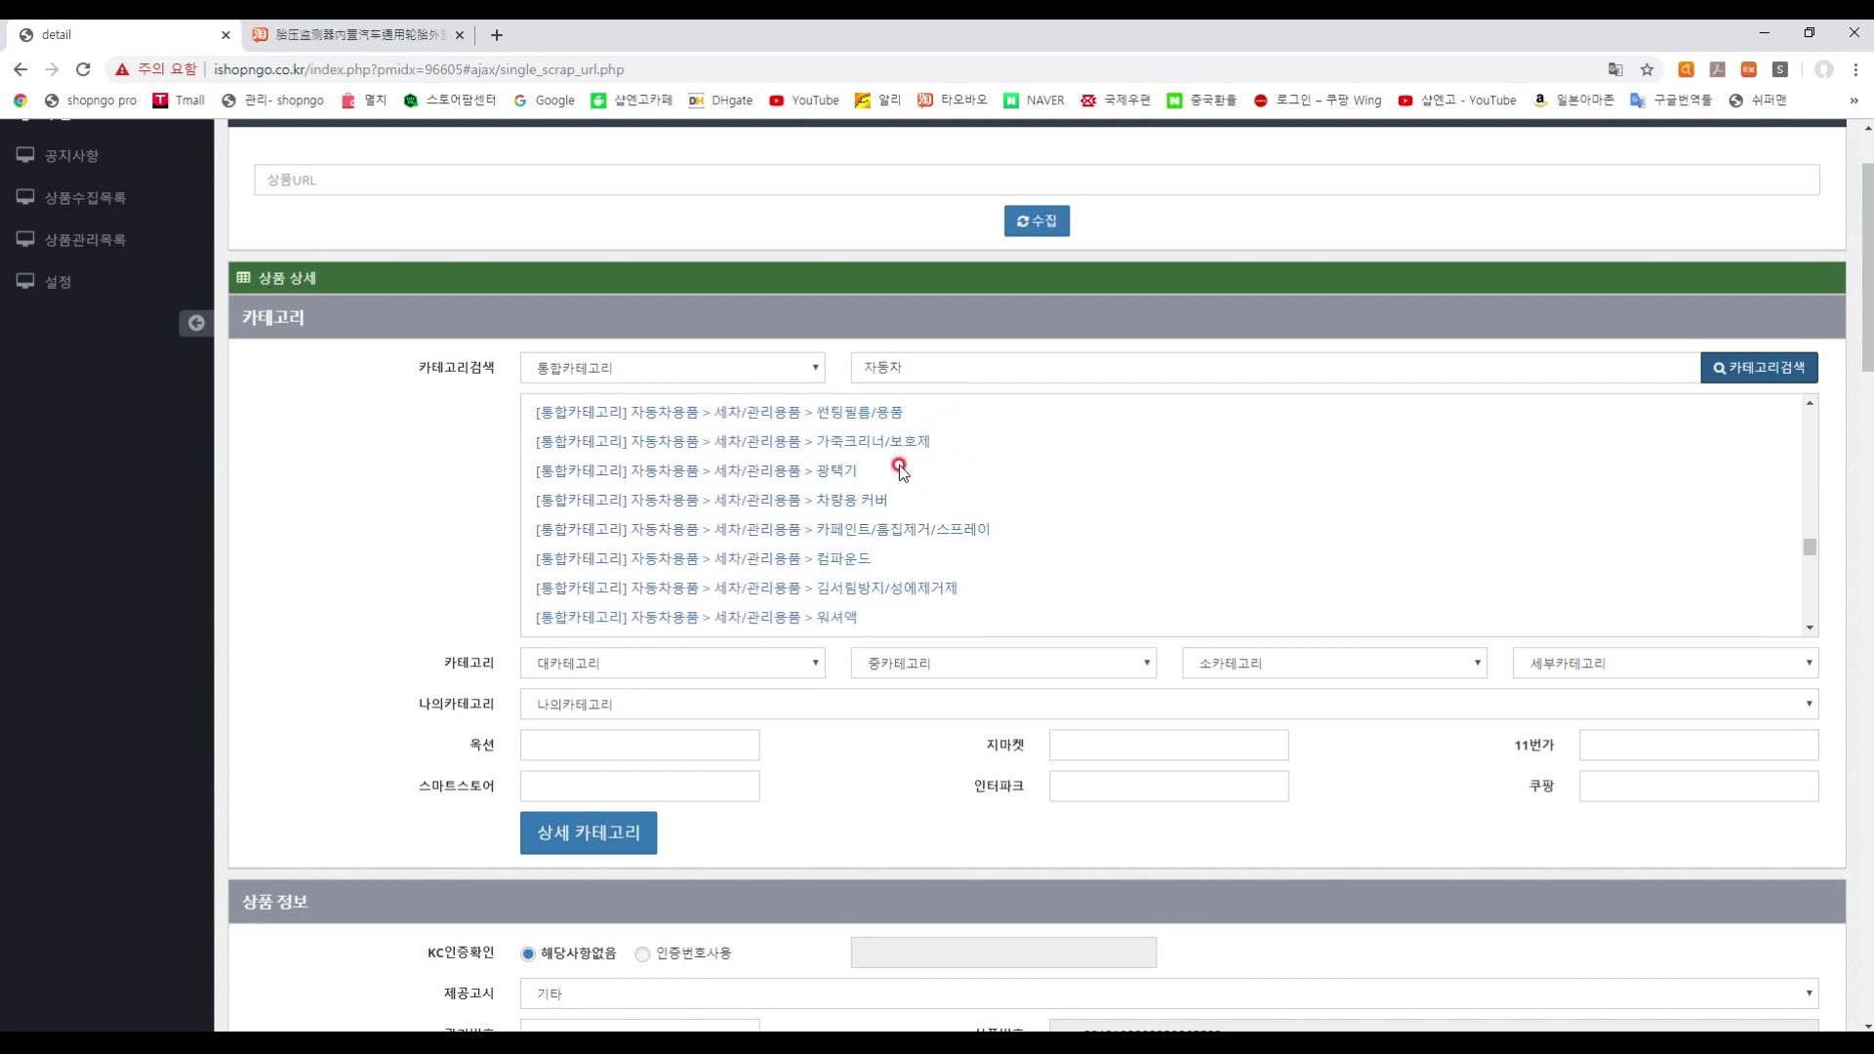
{"action": "scroll", "coordinate": [894, 485], "scroll_direction": "down", "scroll_amount": 2}
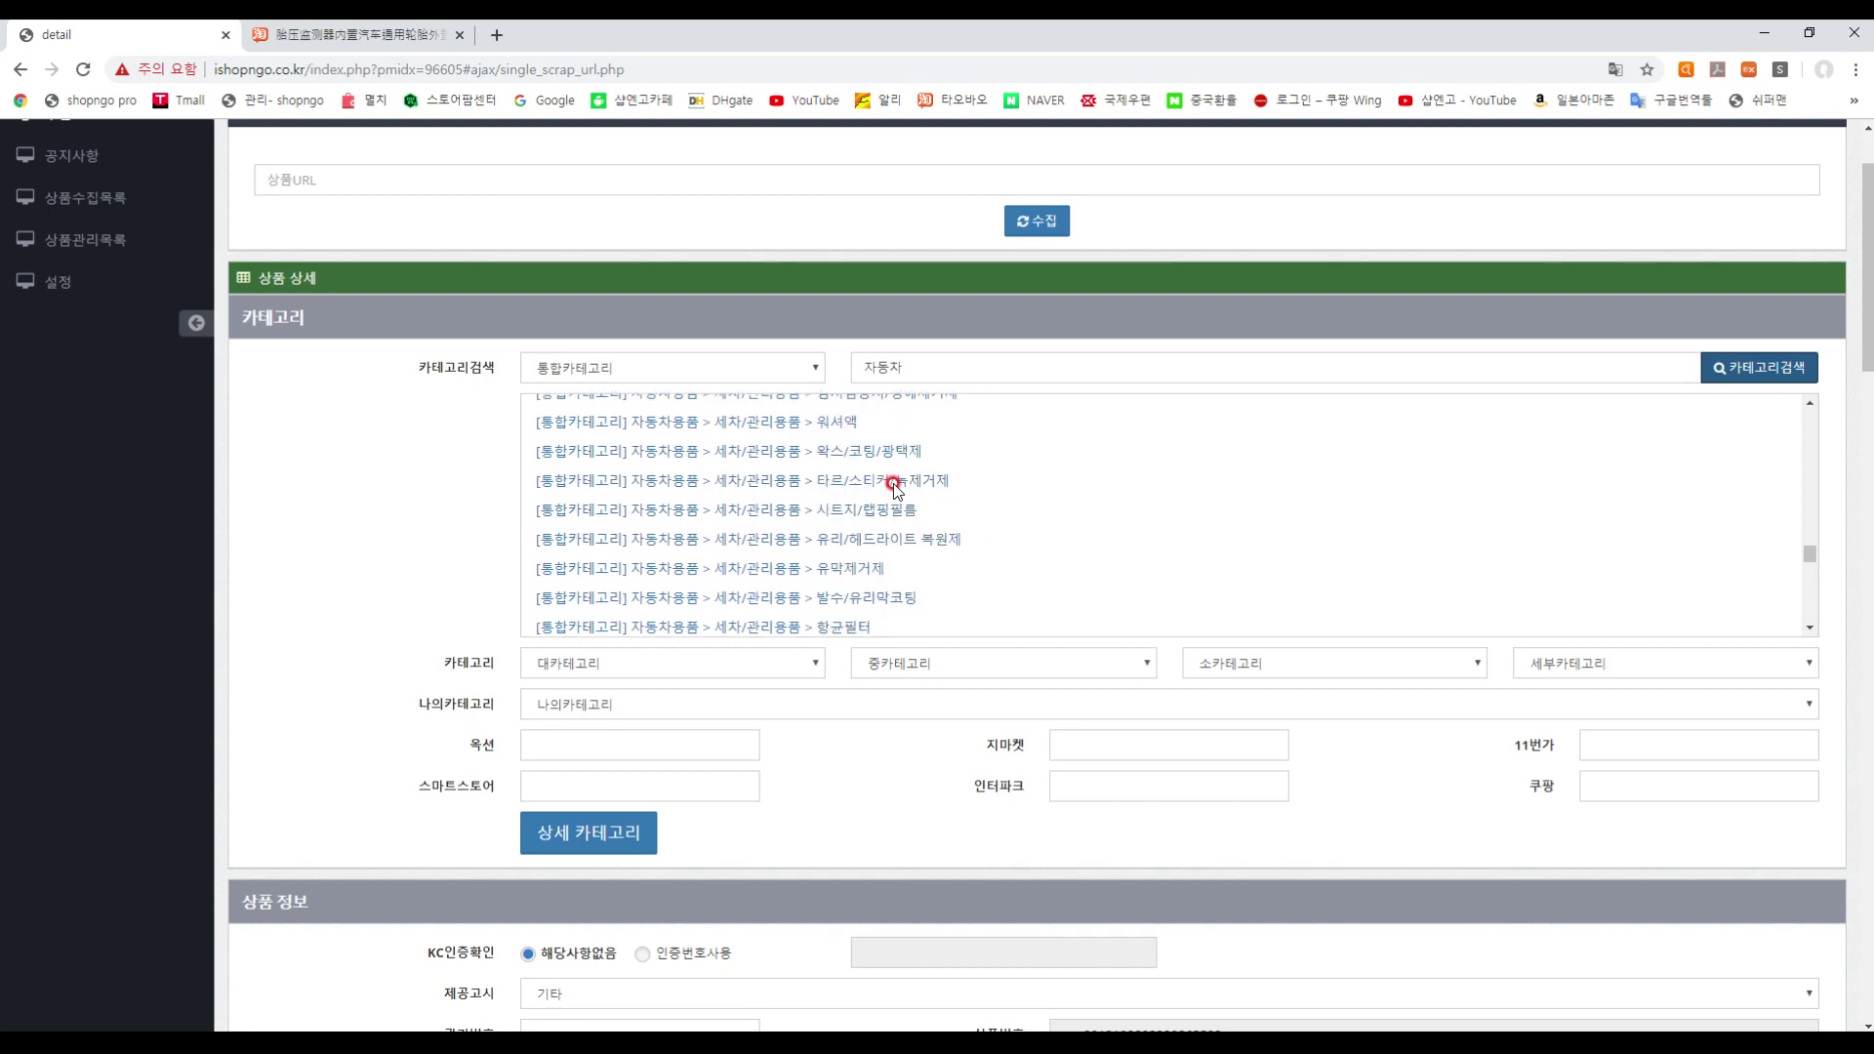
{"action": "scroll", "coordinate": [894, 485], "scroll_direction": "down", "scroll_amount": 4}
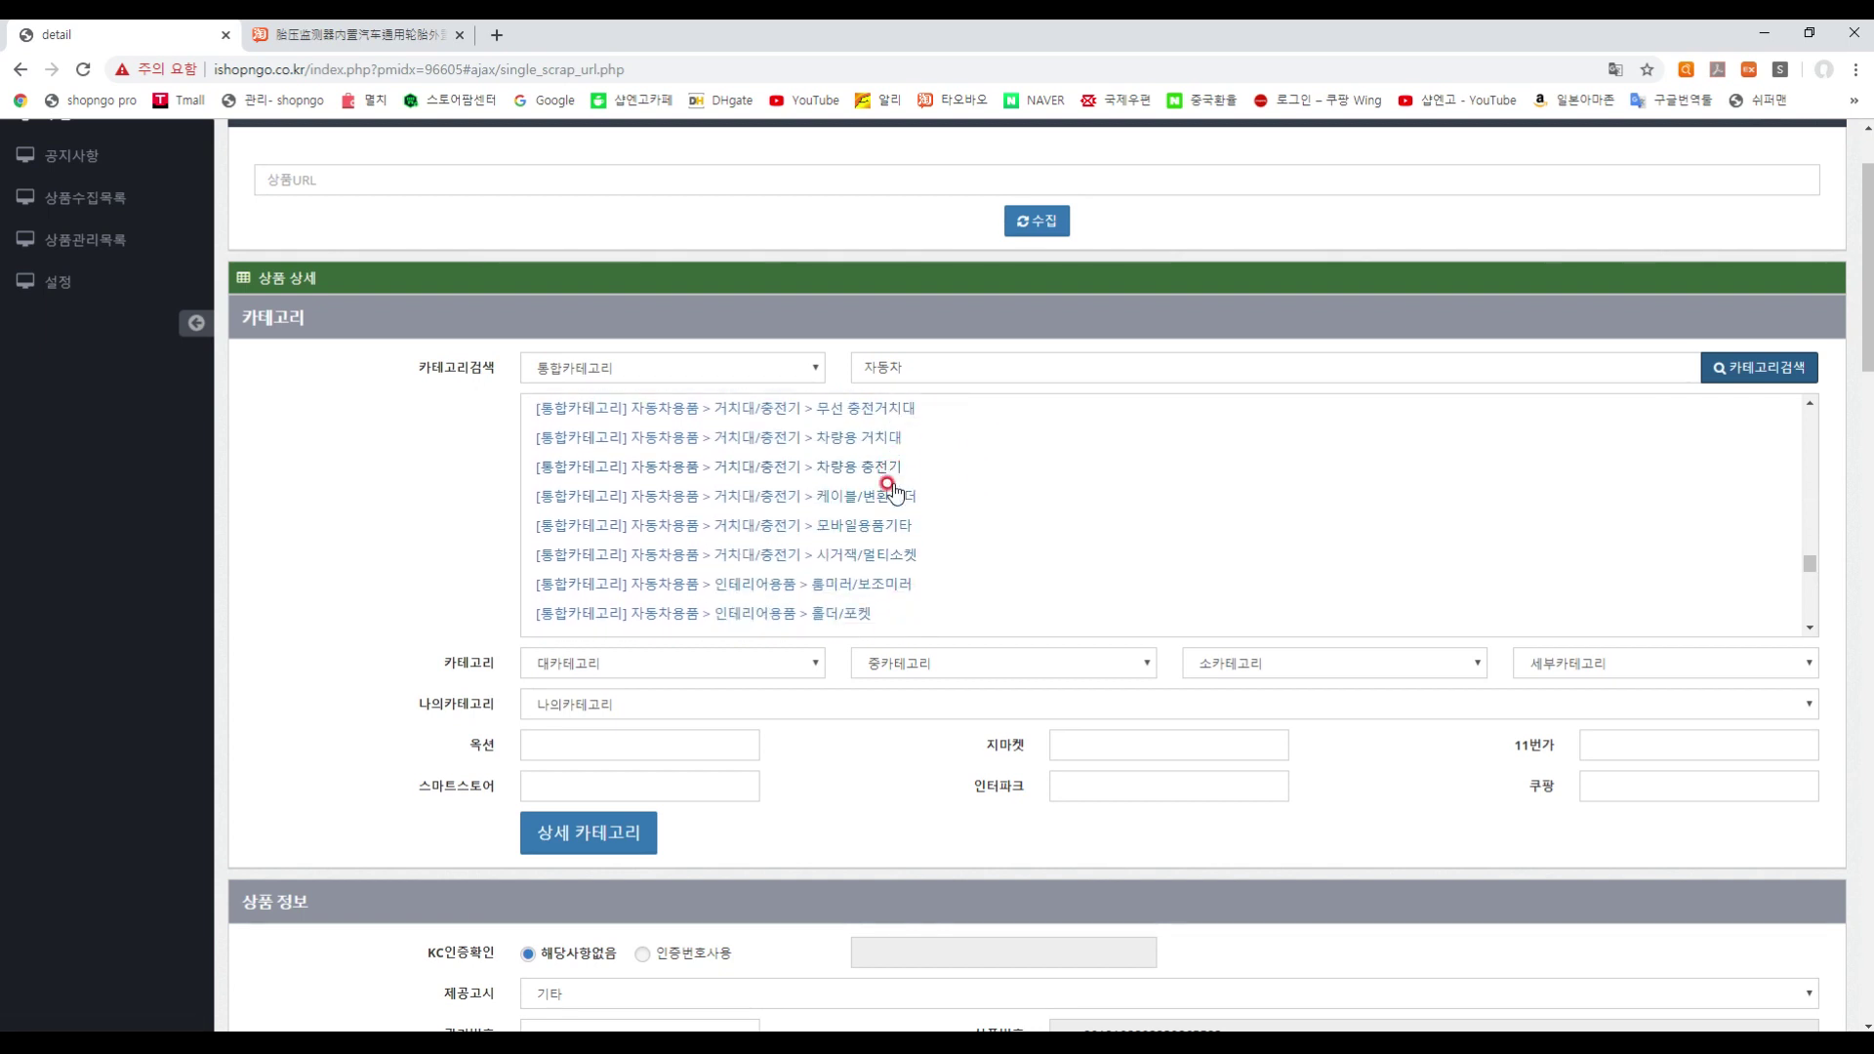
{"action": "scroll", "coordinate": [892, 484], "scroll_direction": "down", "scroll_amount": 2}
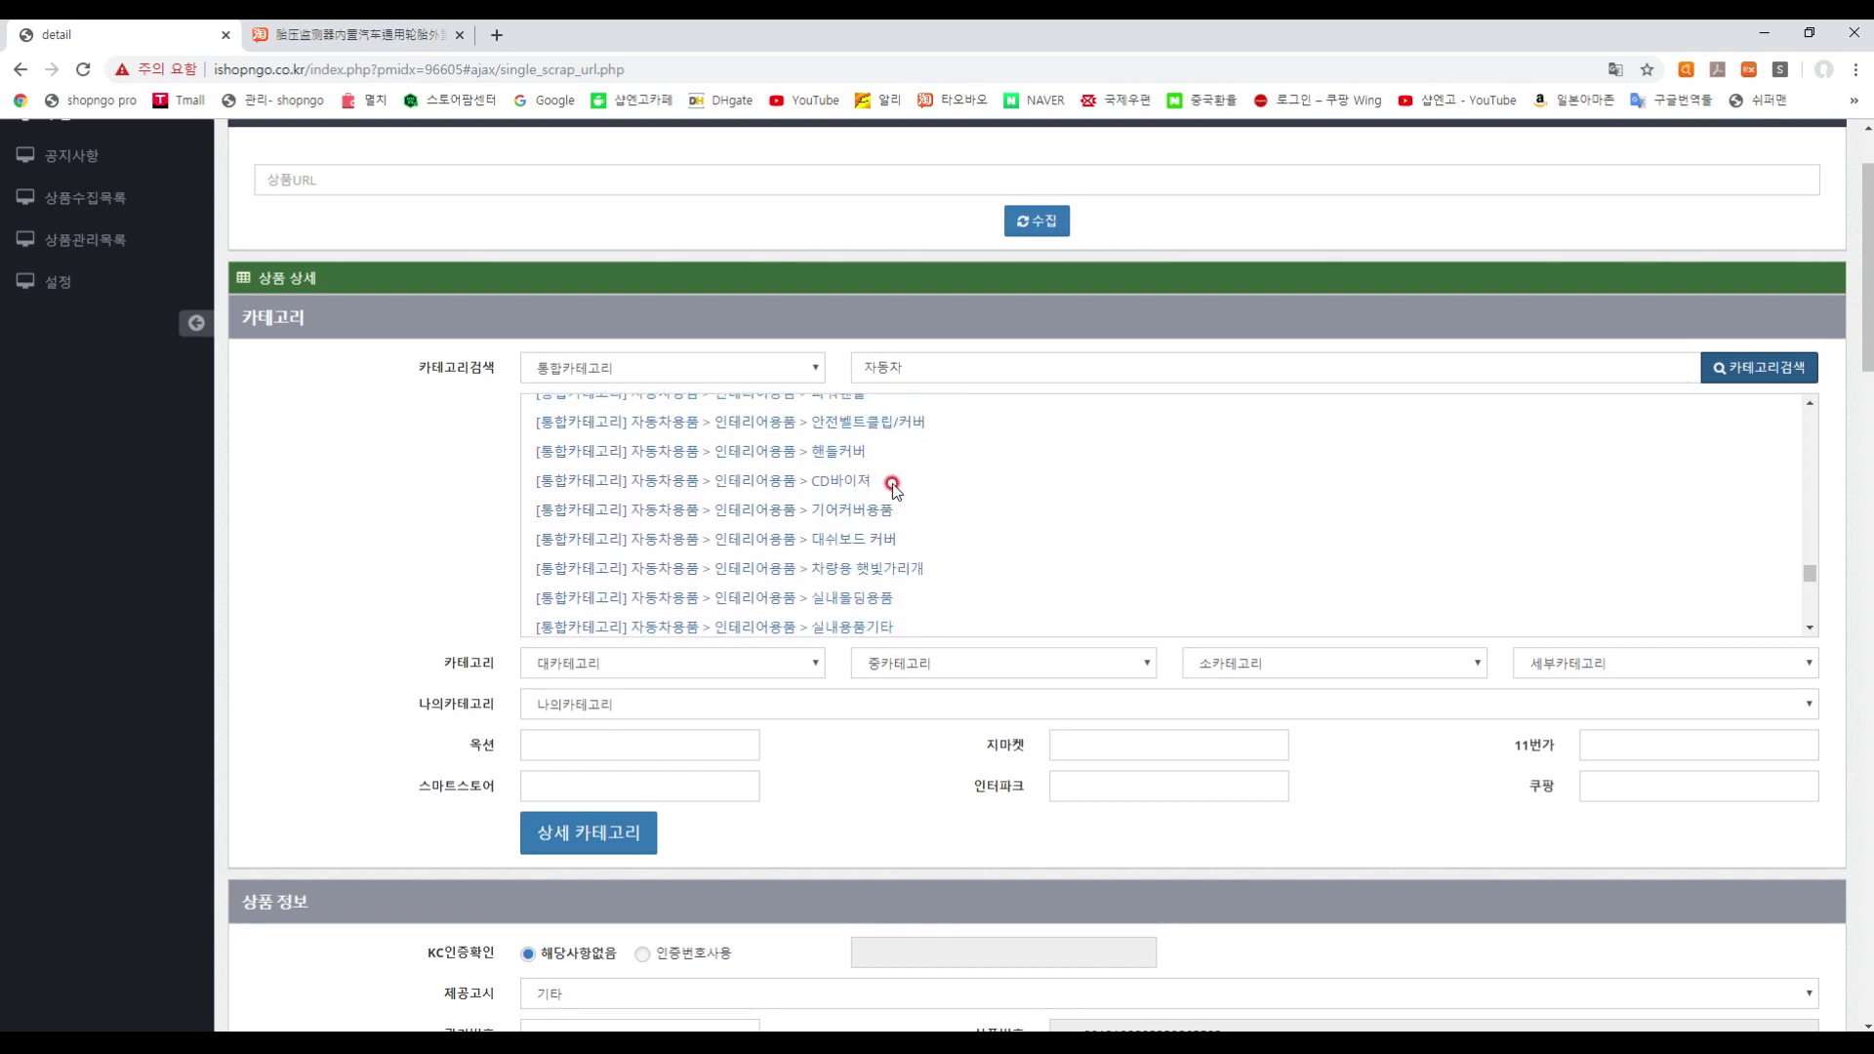
- Assign the integrated category 자동차용품 > 익스테리어용품 > 익스테리어용품 기타 and check the marketplace code fields
{"action": "scroll", "coordinate": [893, 483], "scroll_direction": "down", "scroll_amount": 1}
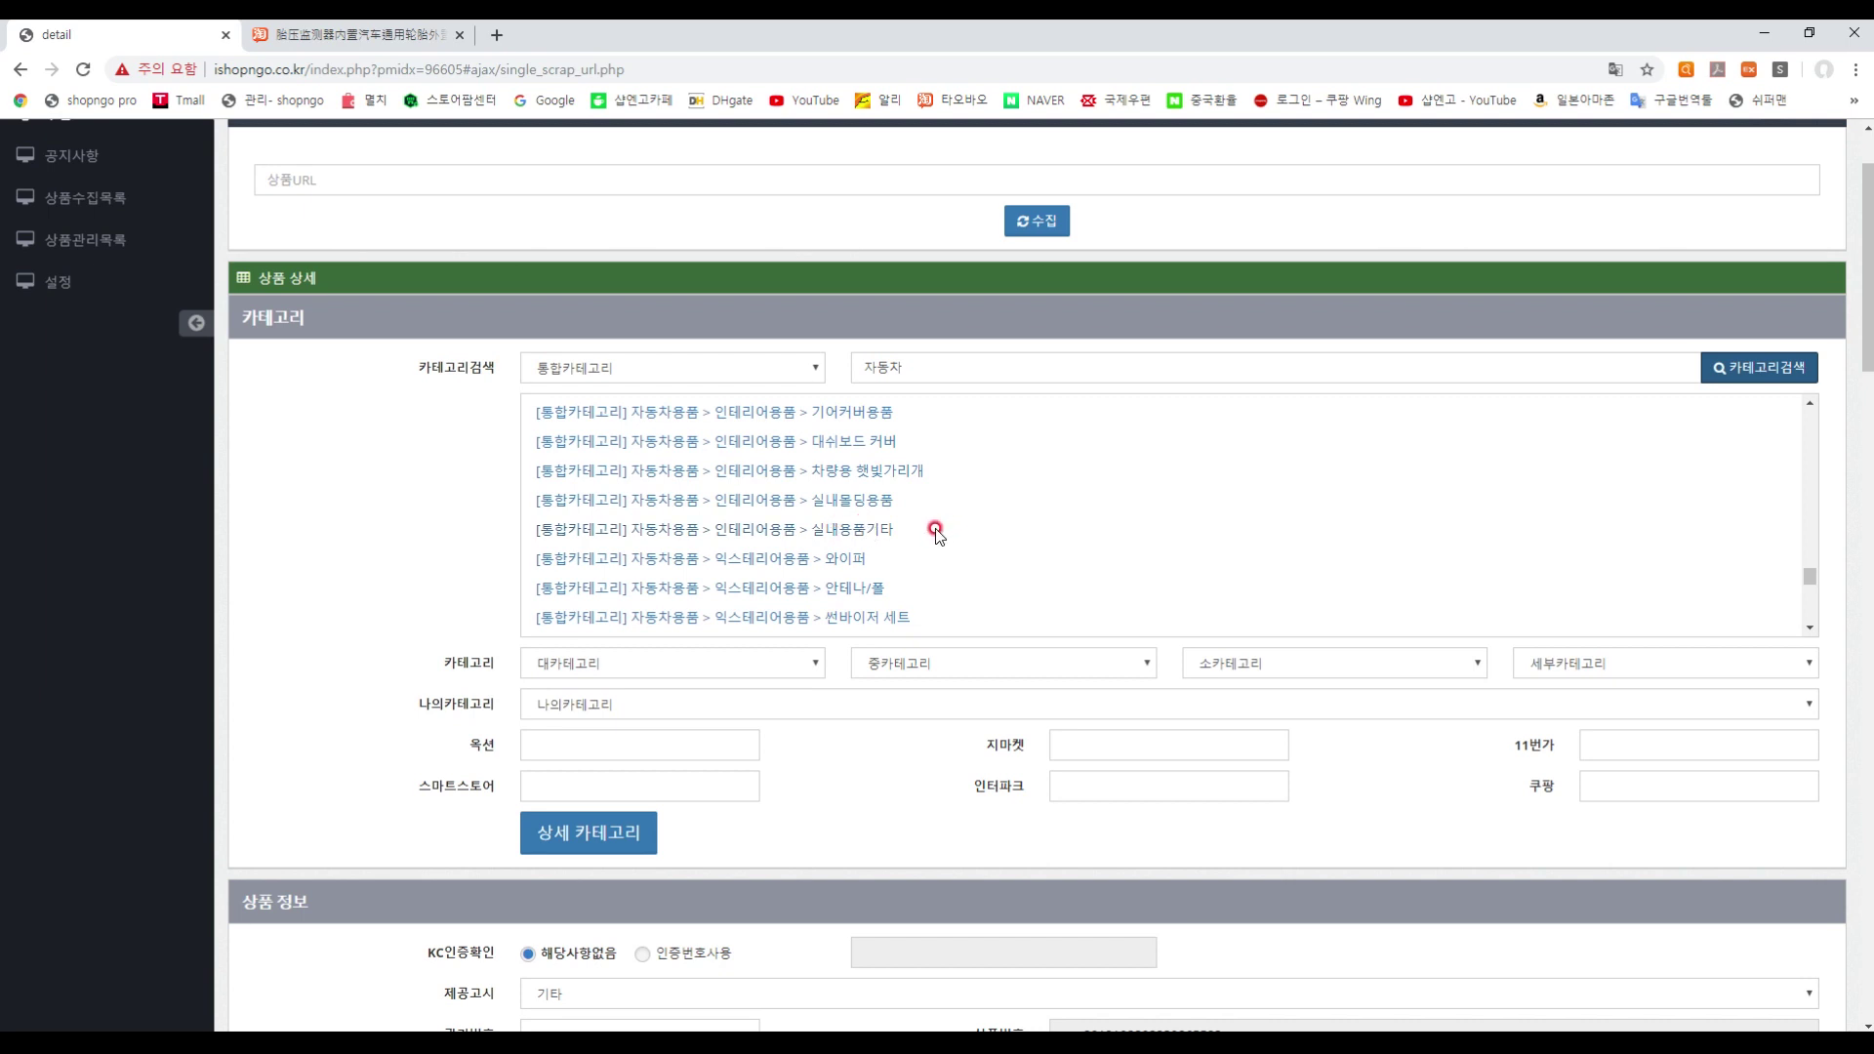
{"action": "scroll", "coordinate": [935, 530], "scroll_direction": "down", "scroll_amount": 1}
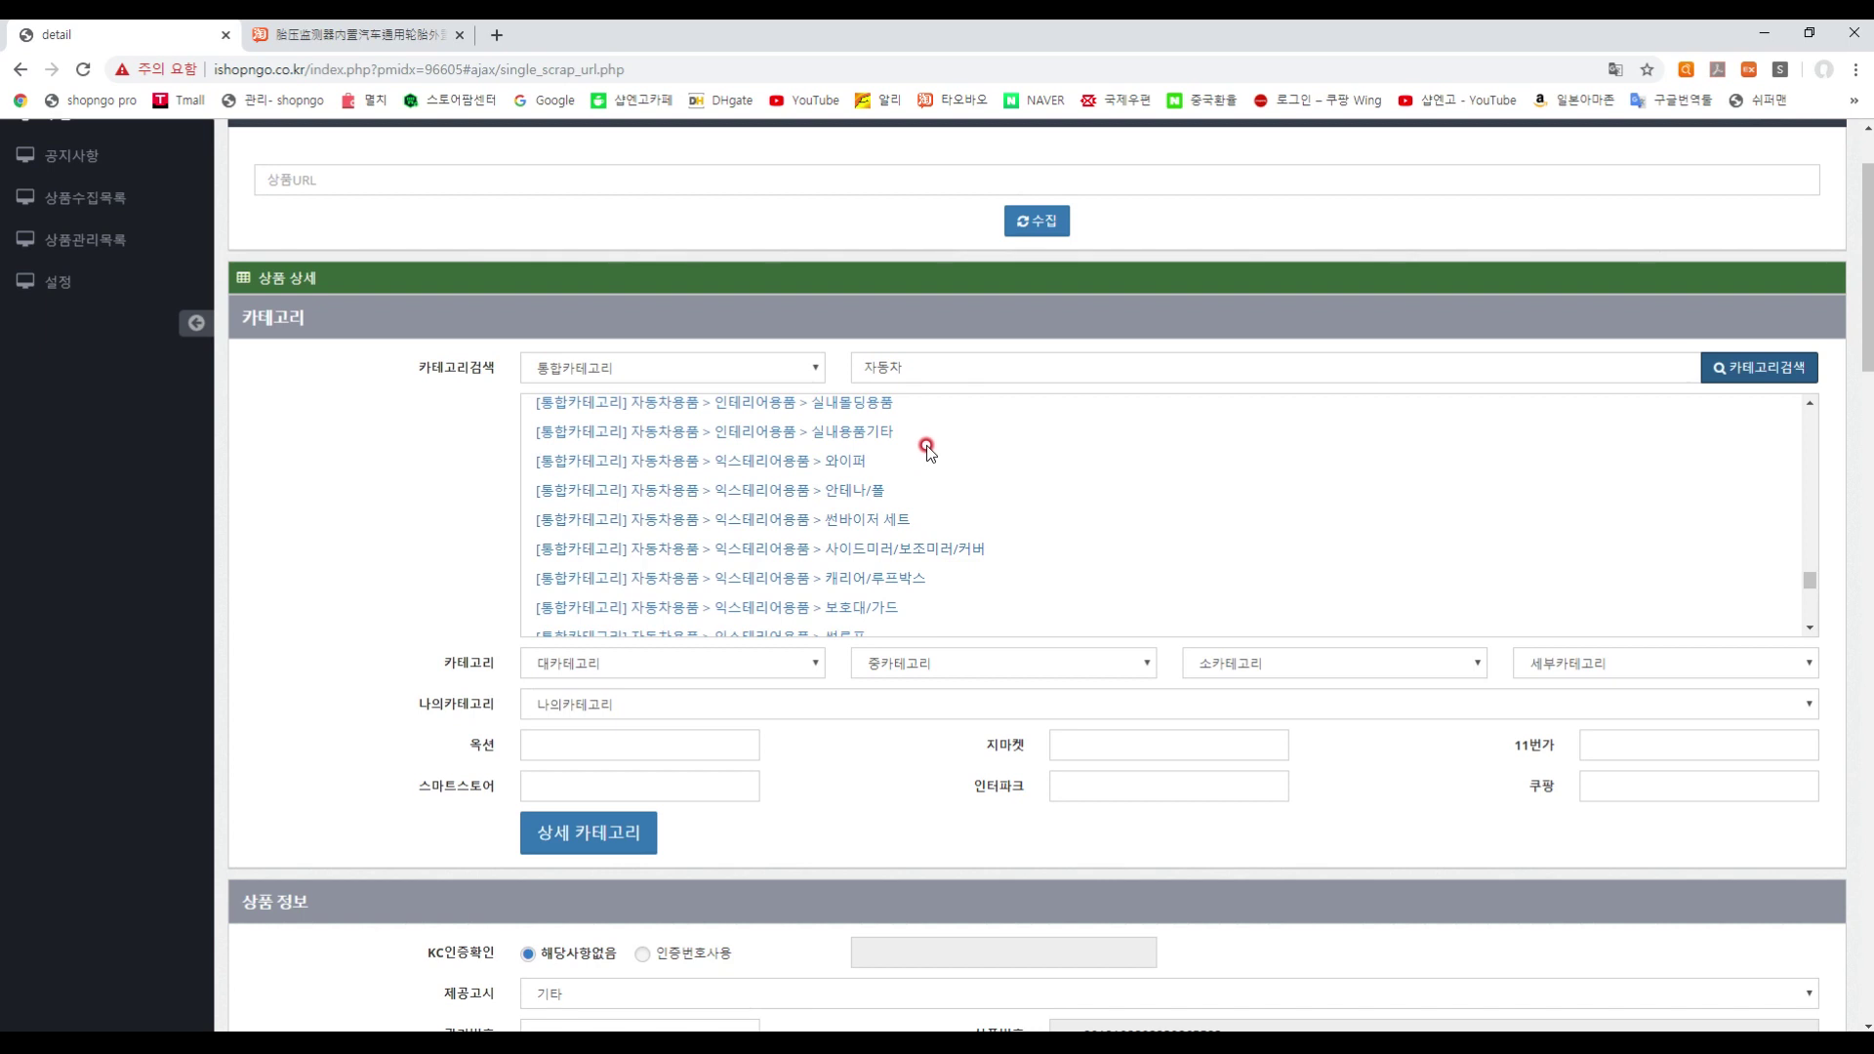
{"action": "scroll", "coordinate": [929, 455], "scroll_direction": "down", "scroll_amount": 3}
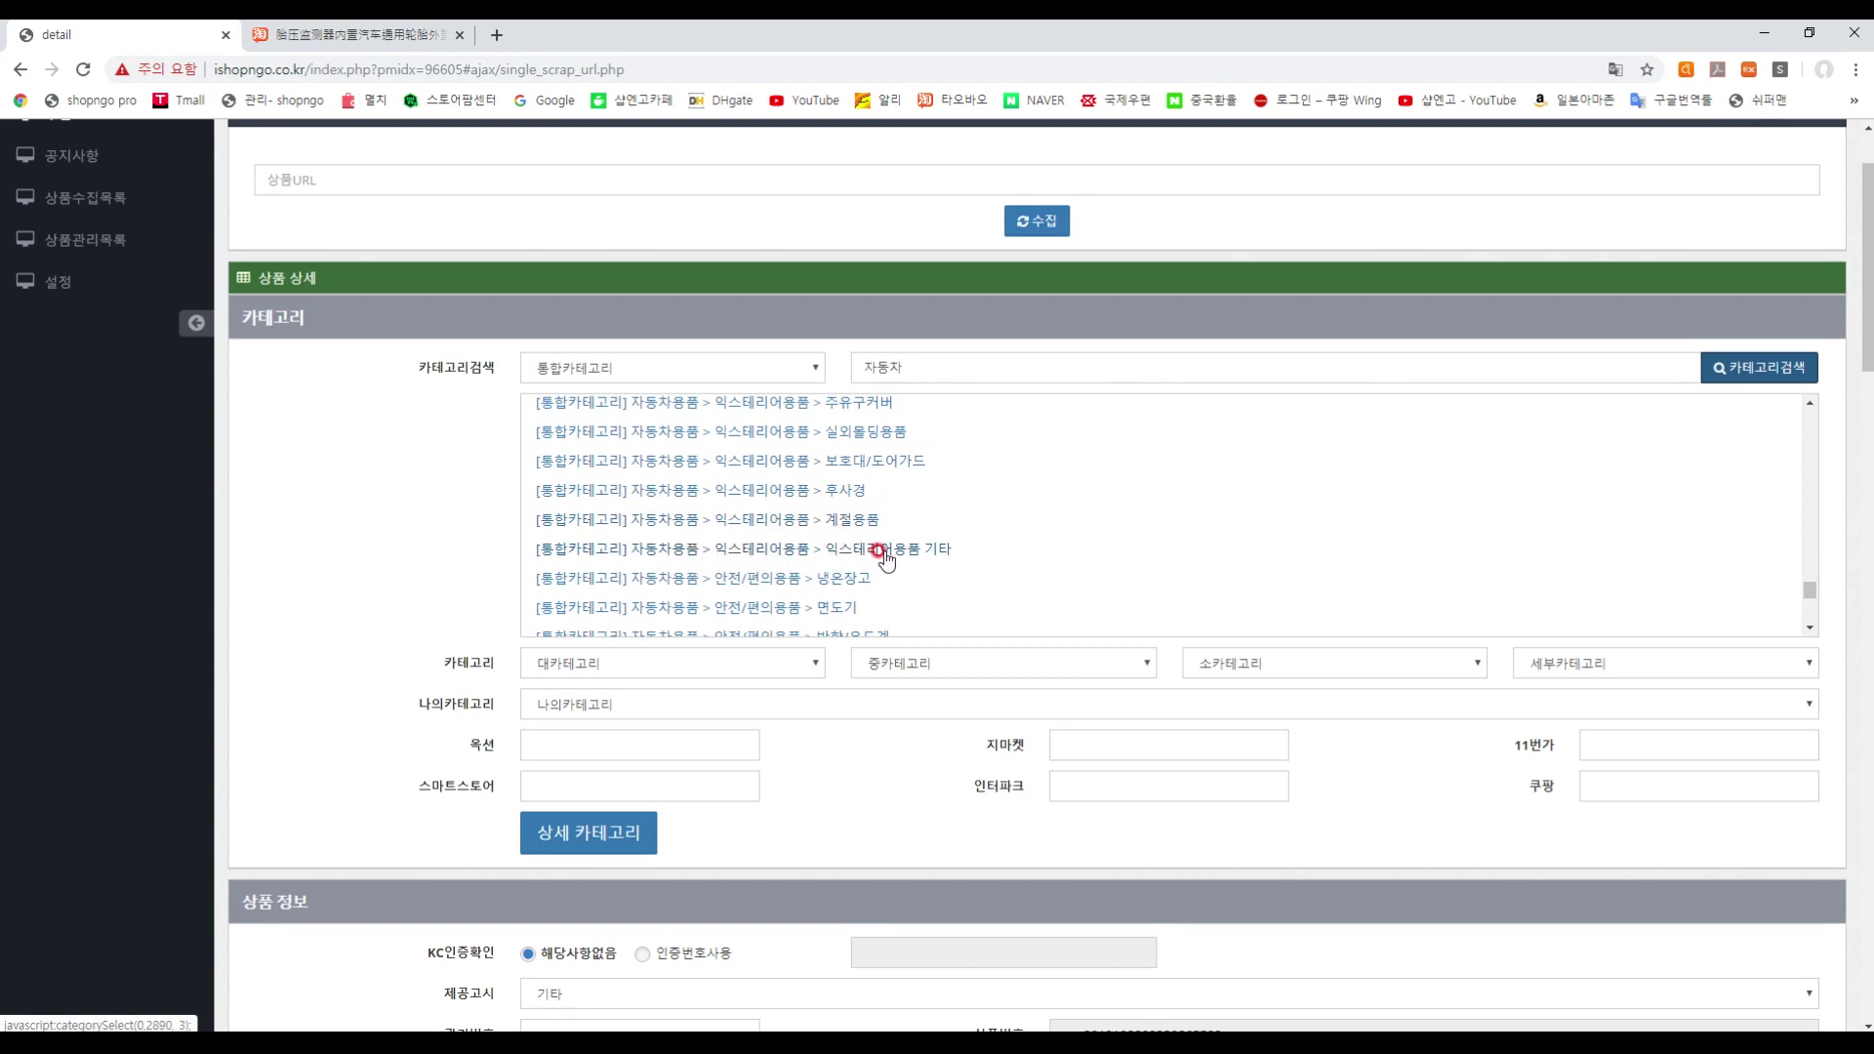
{"action": "left_click", "coordinate": [762, 549]}
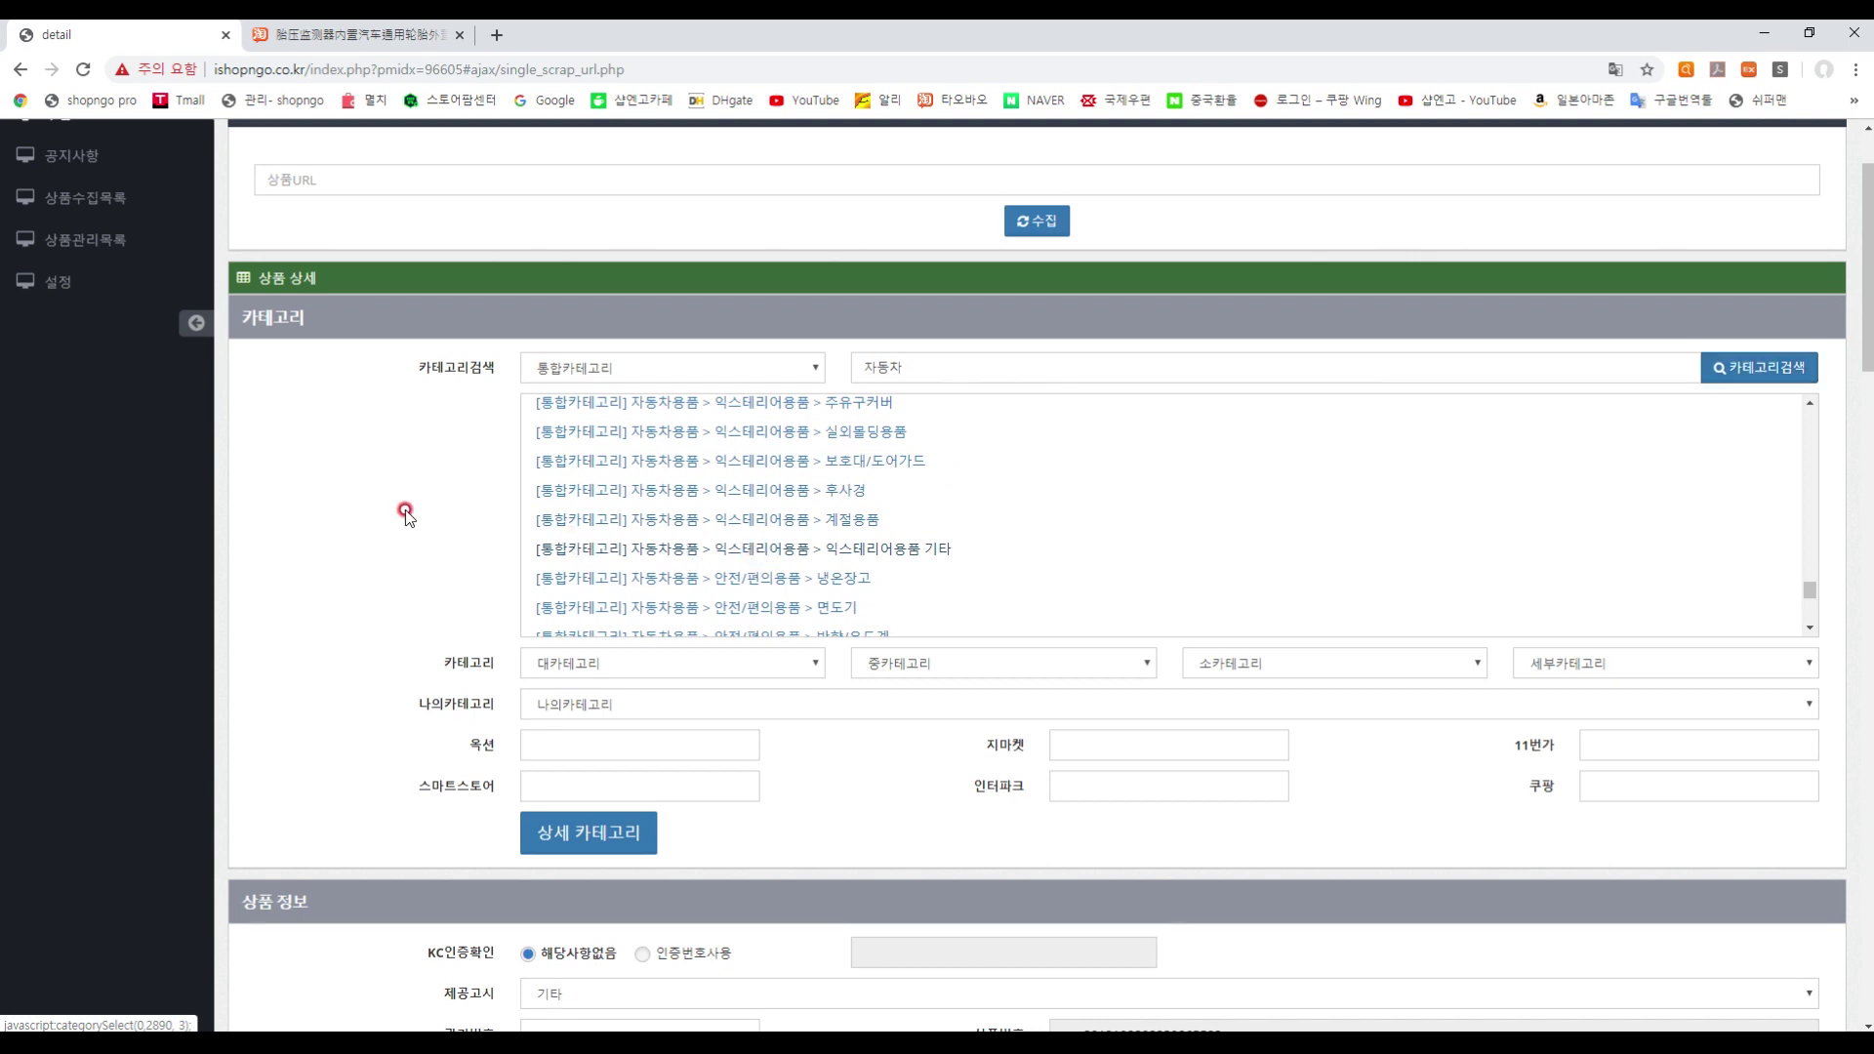
{"action": "scroll", "coordinate": [591, 645], "scroll_direction": "down", "scroll_amount": 1}
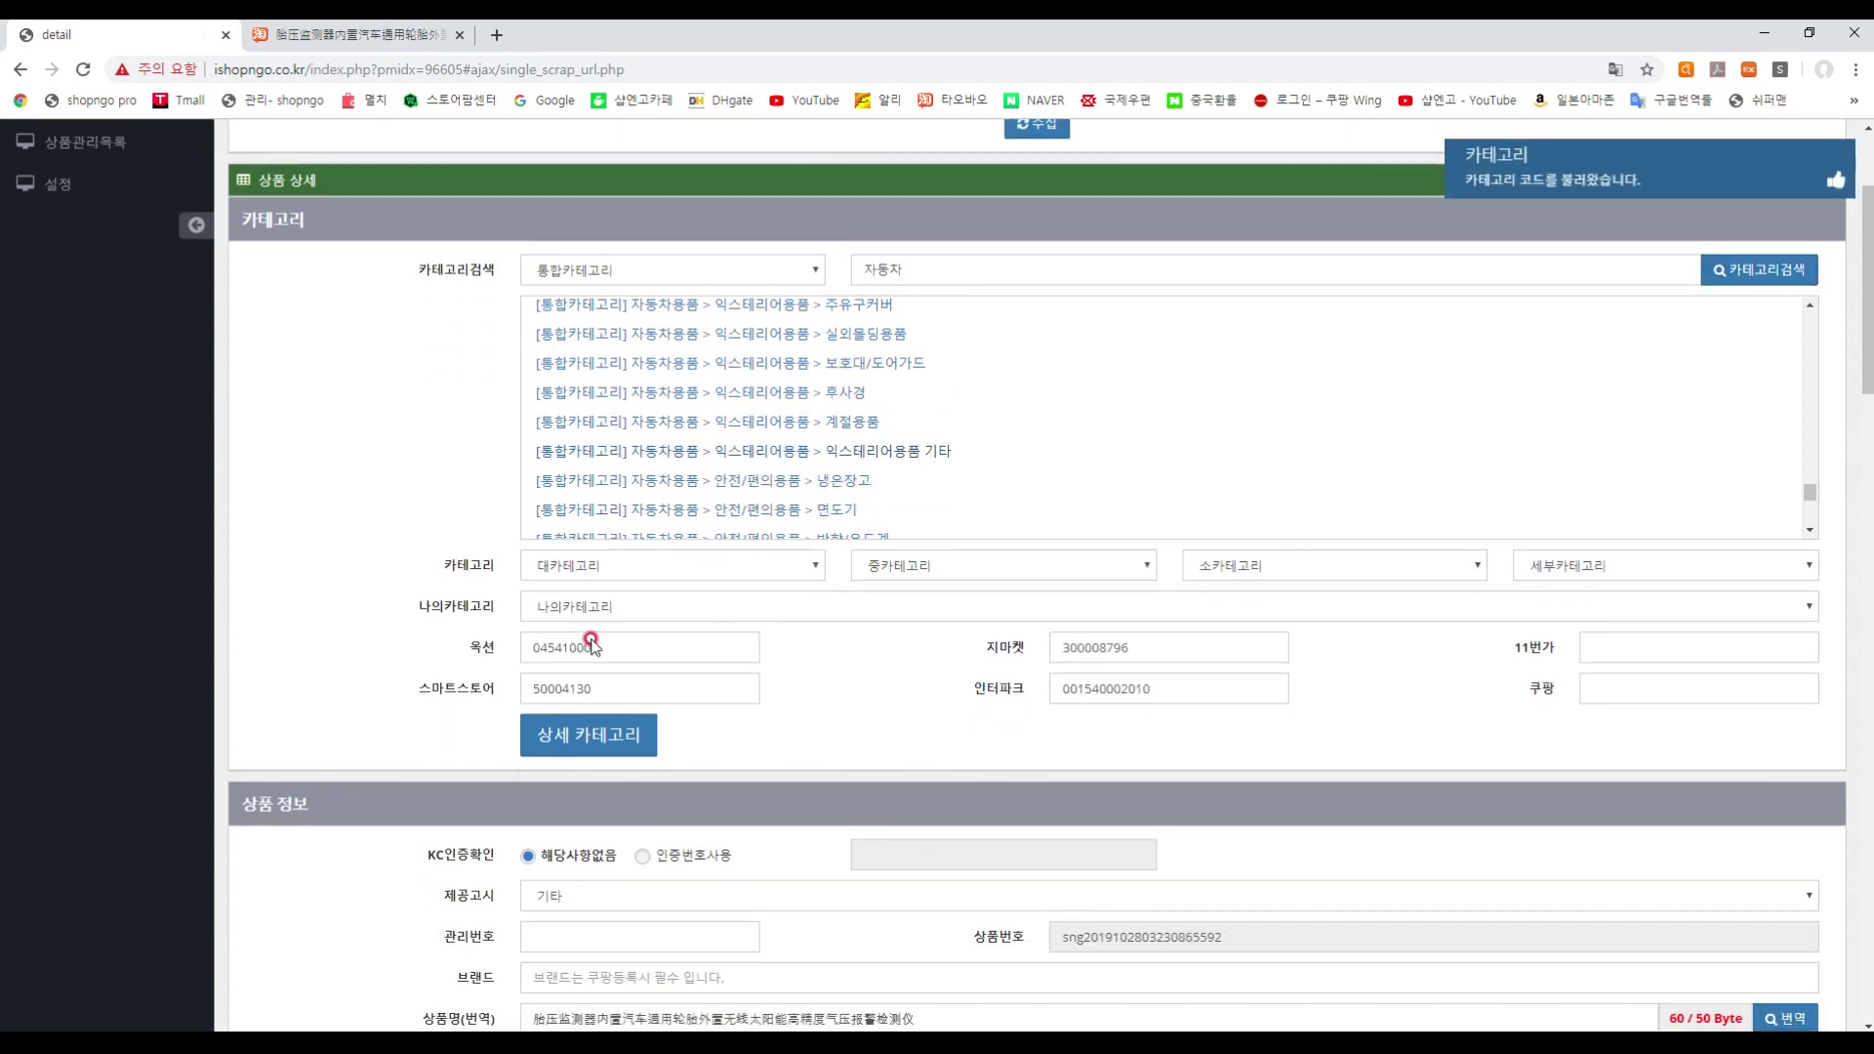
{"action": "left_click", "coordinate": [723, 640]}
{"action": "left_click", "coordinate": [1183, 682]}
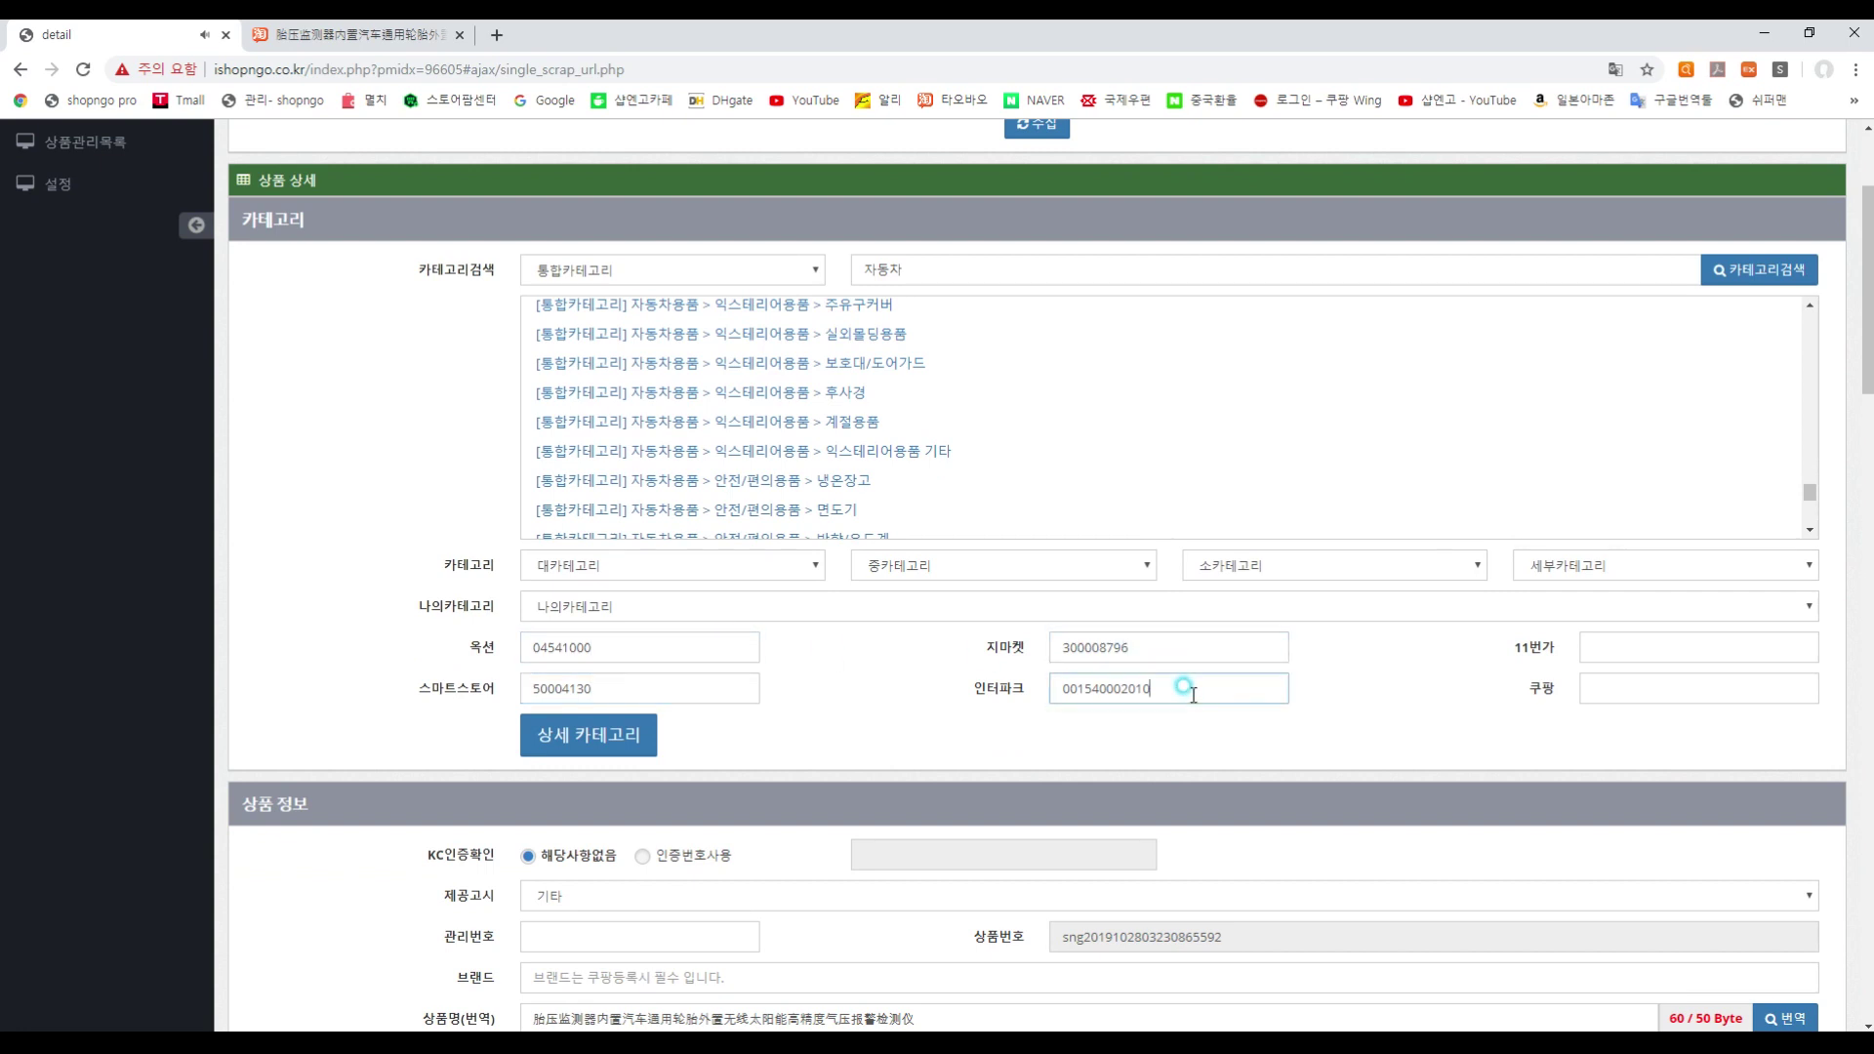
{"action": "left_click", "coordinate": [1404, 648]}
- Switch the category search to 쿠팡 and assign the 자동차휠 category under 자동차용품 > 타이어/휠/체인
{"action": "left_click", "coordinate": [697, 274]}
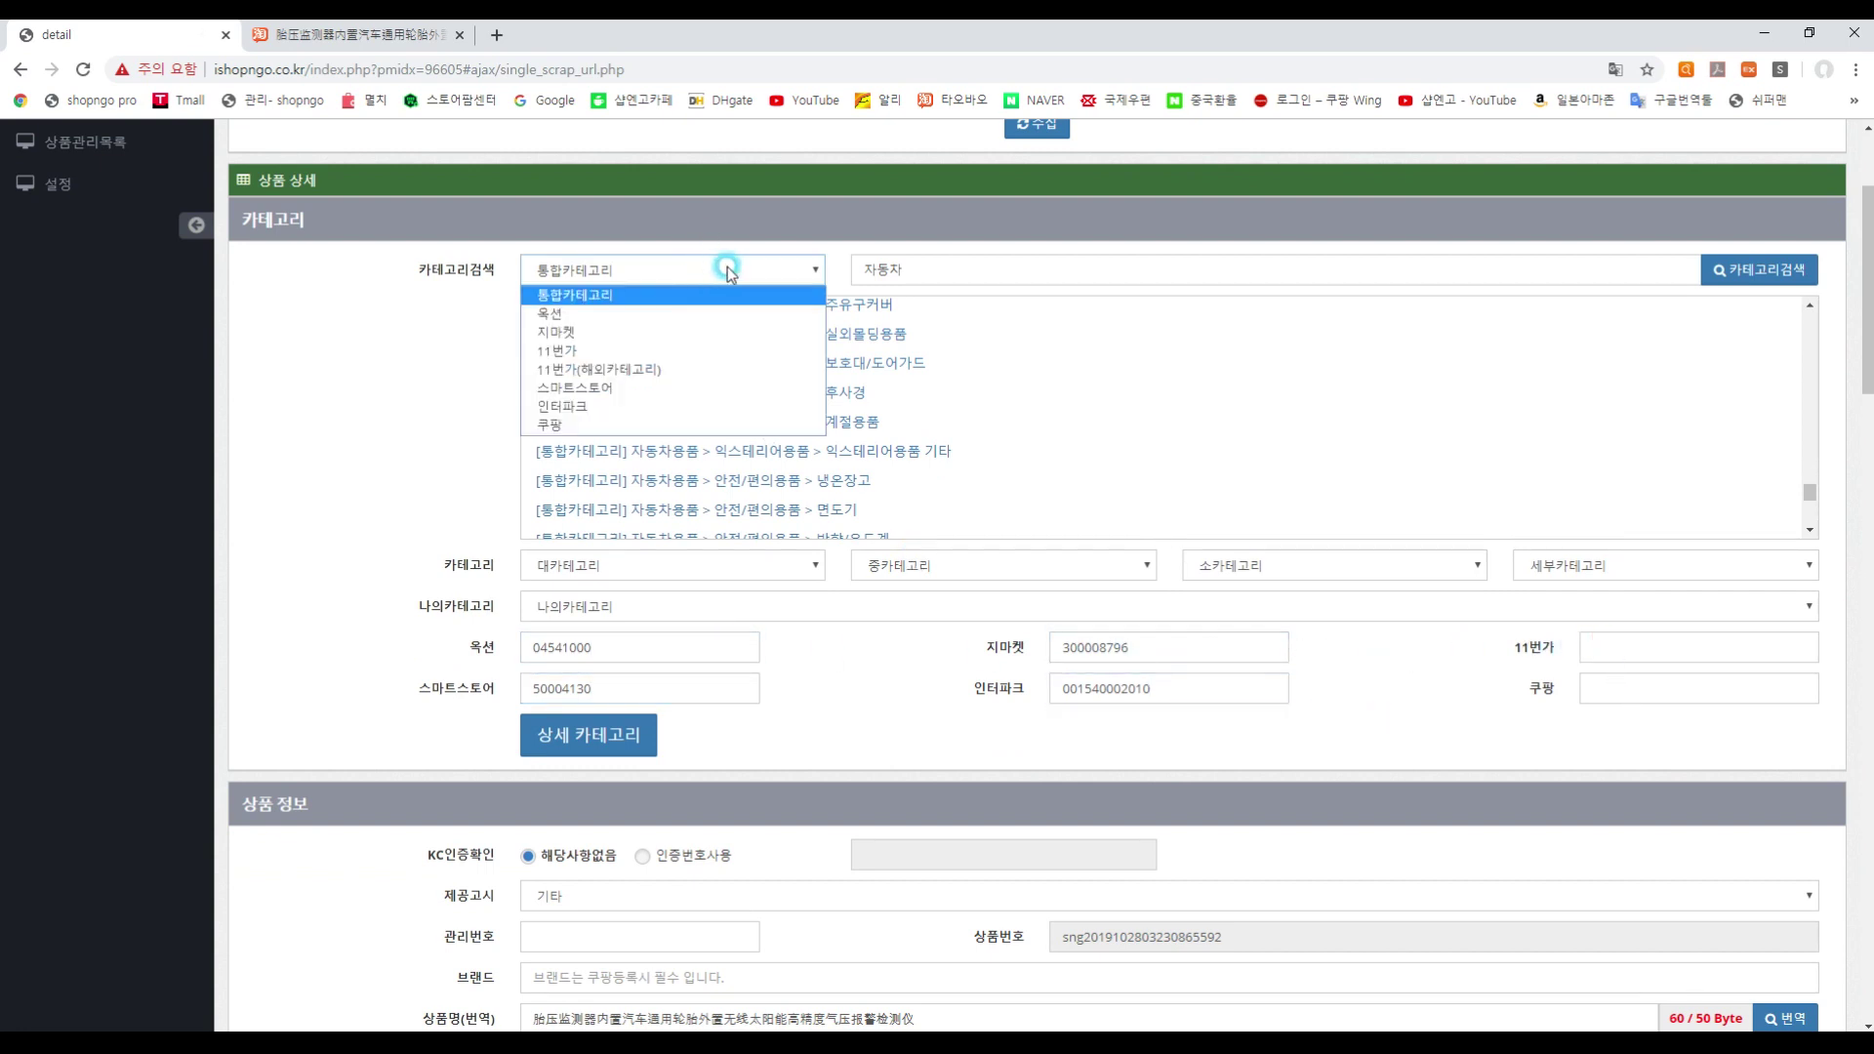
{"action": "left_click", "coordinate": [690, 427]}
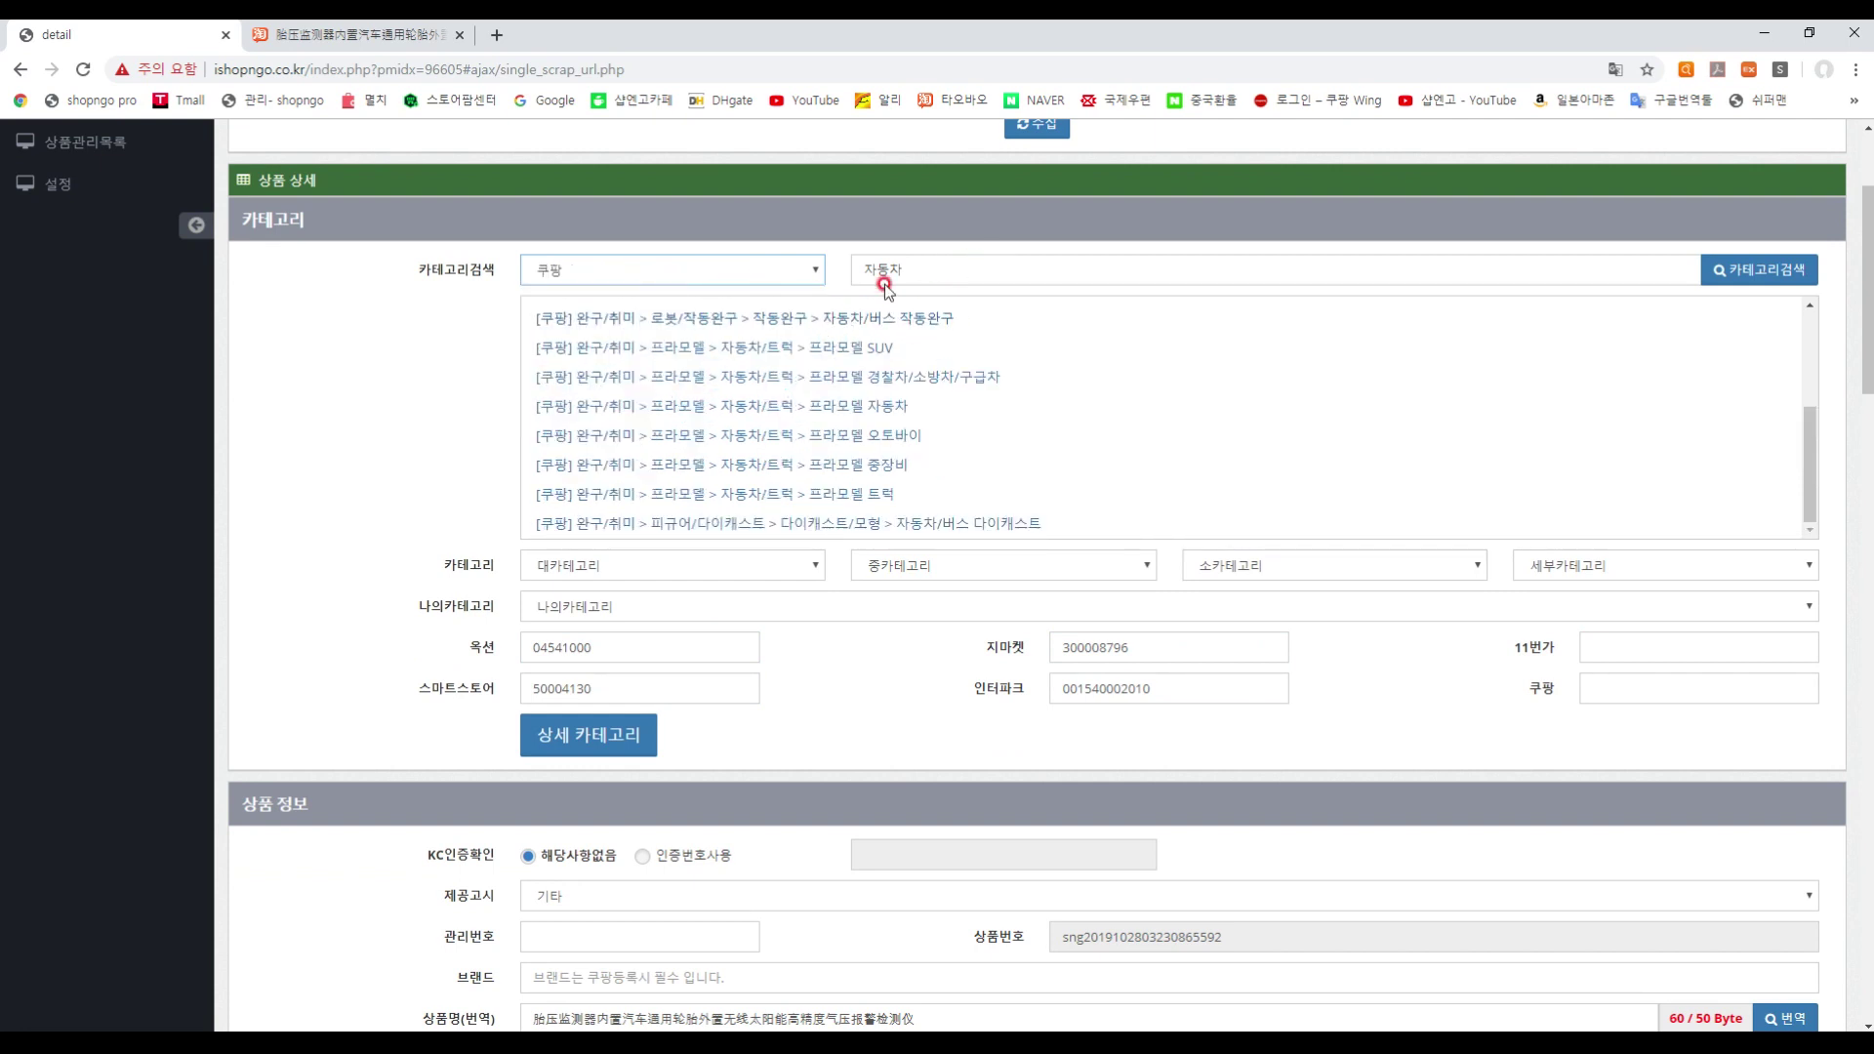
{"action": "scroll", "coordinate": [845, 421], "scroll_direction": "down", "scroll_amount": 1}
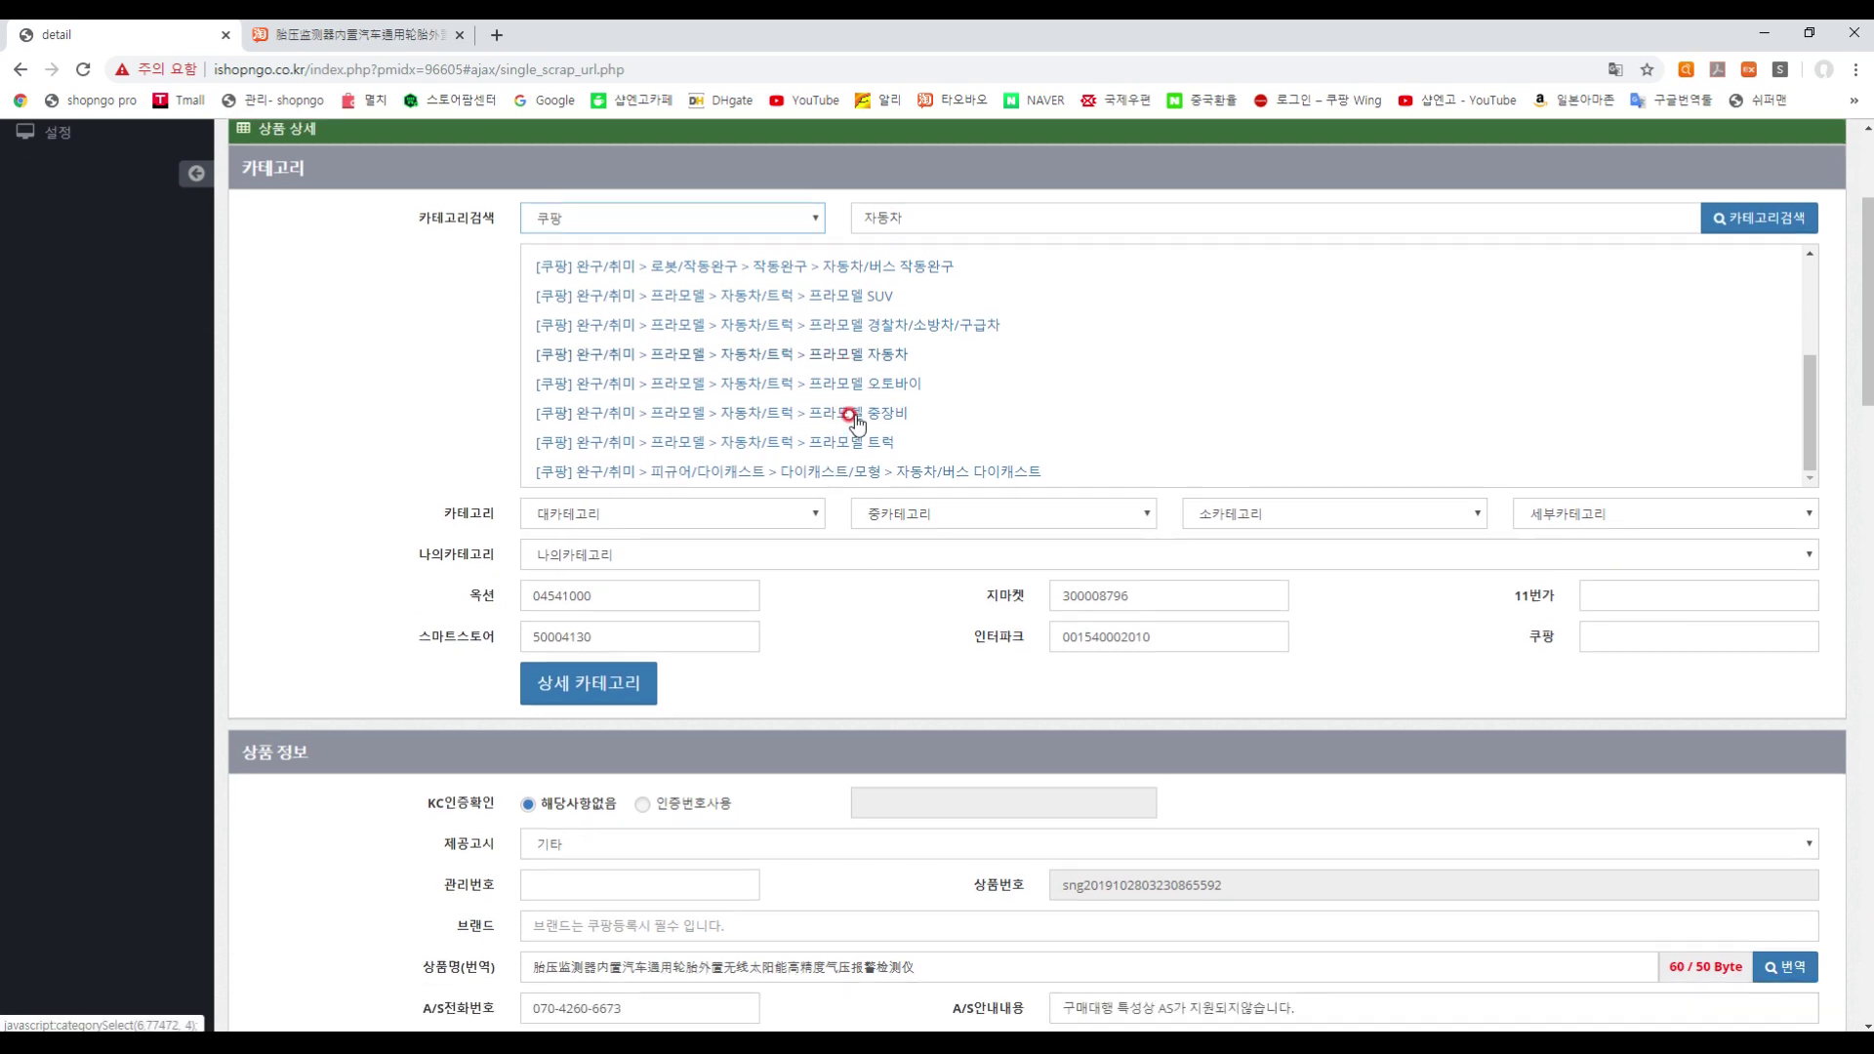
{"action": "scroll", "coordinate": [857, 414], "scroll_direction": "up", "scroll_amount": 1}
{"action": "left_click_drag", "start_coordinate": [1798, 449], "coordinate": [1820, 322]}
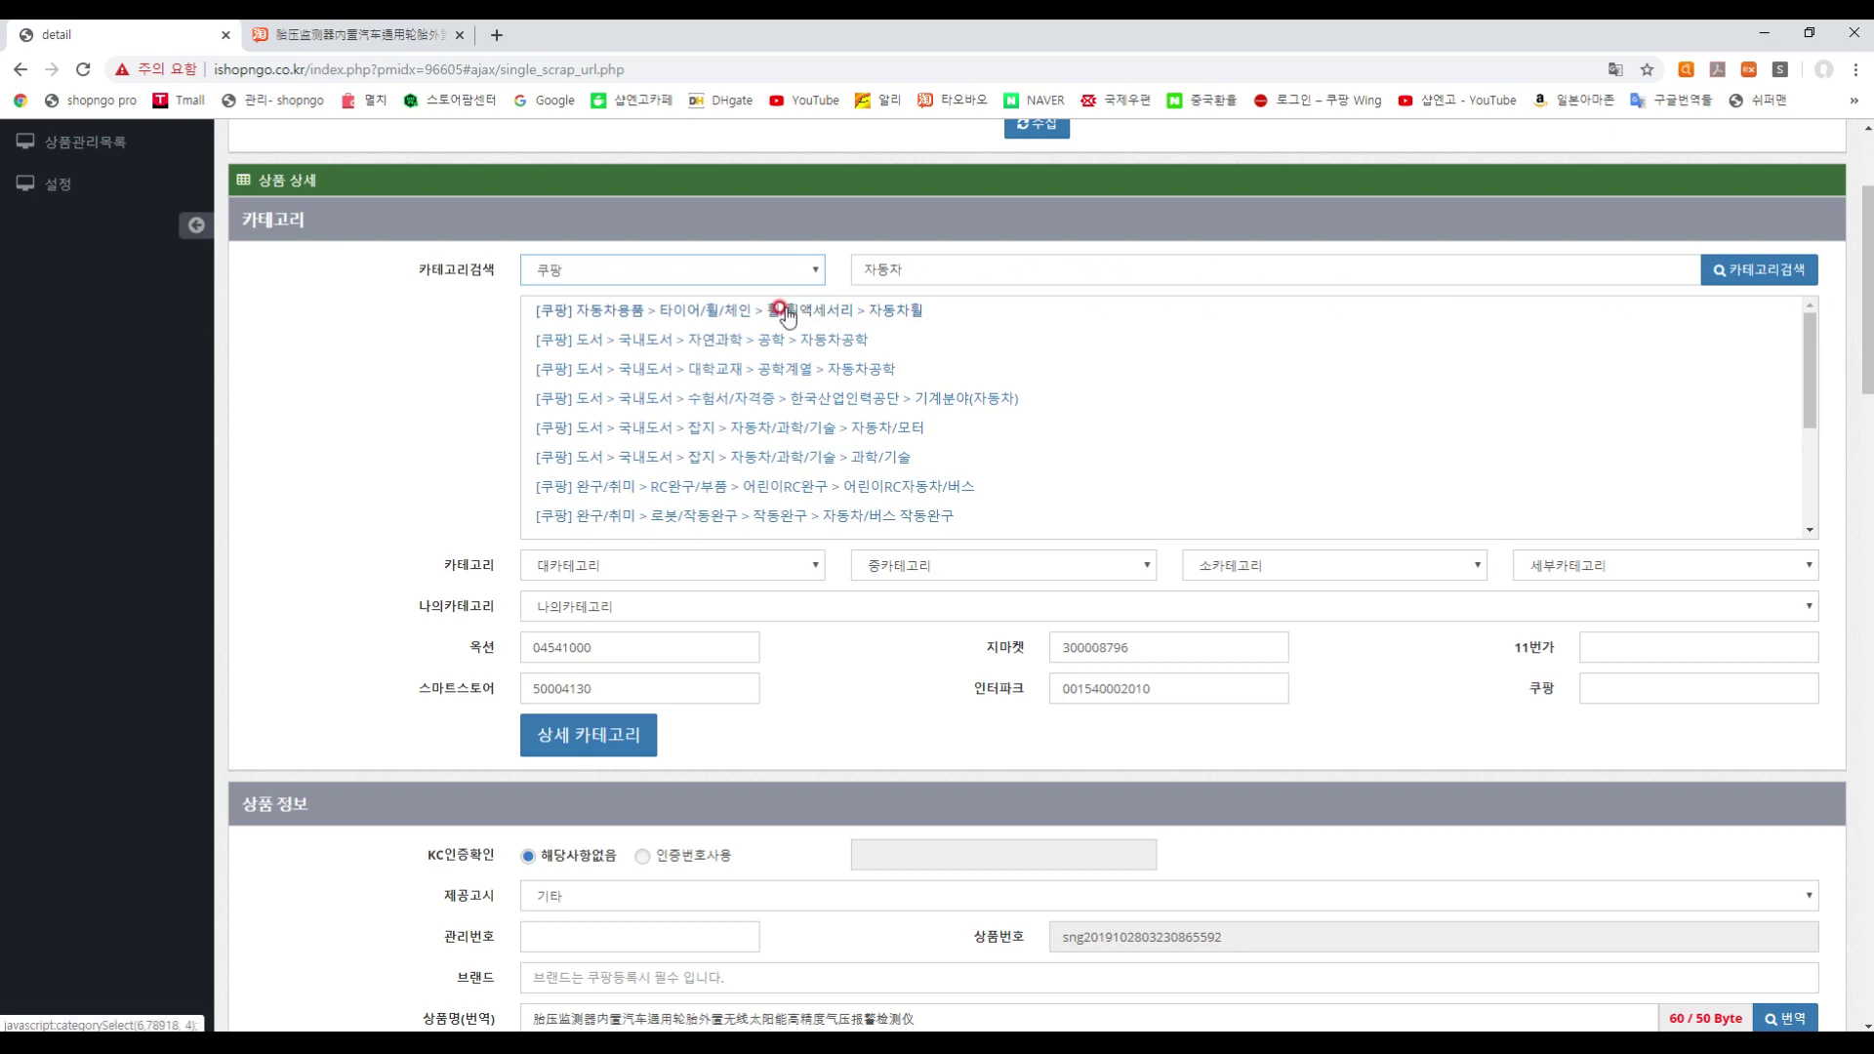
{"action": "left_click", "coordinate": [872, 310]}
{"action": "left_click", "coordinate": [1109, 313]}
- Switch the category search to 11번가(해외카테고리), search for 자동차 and assign a category under 해외직구 > 스포츠/레저 > 자동차용품
{"action": "left_click", "coordinate": [732, 278]}
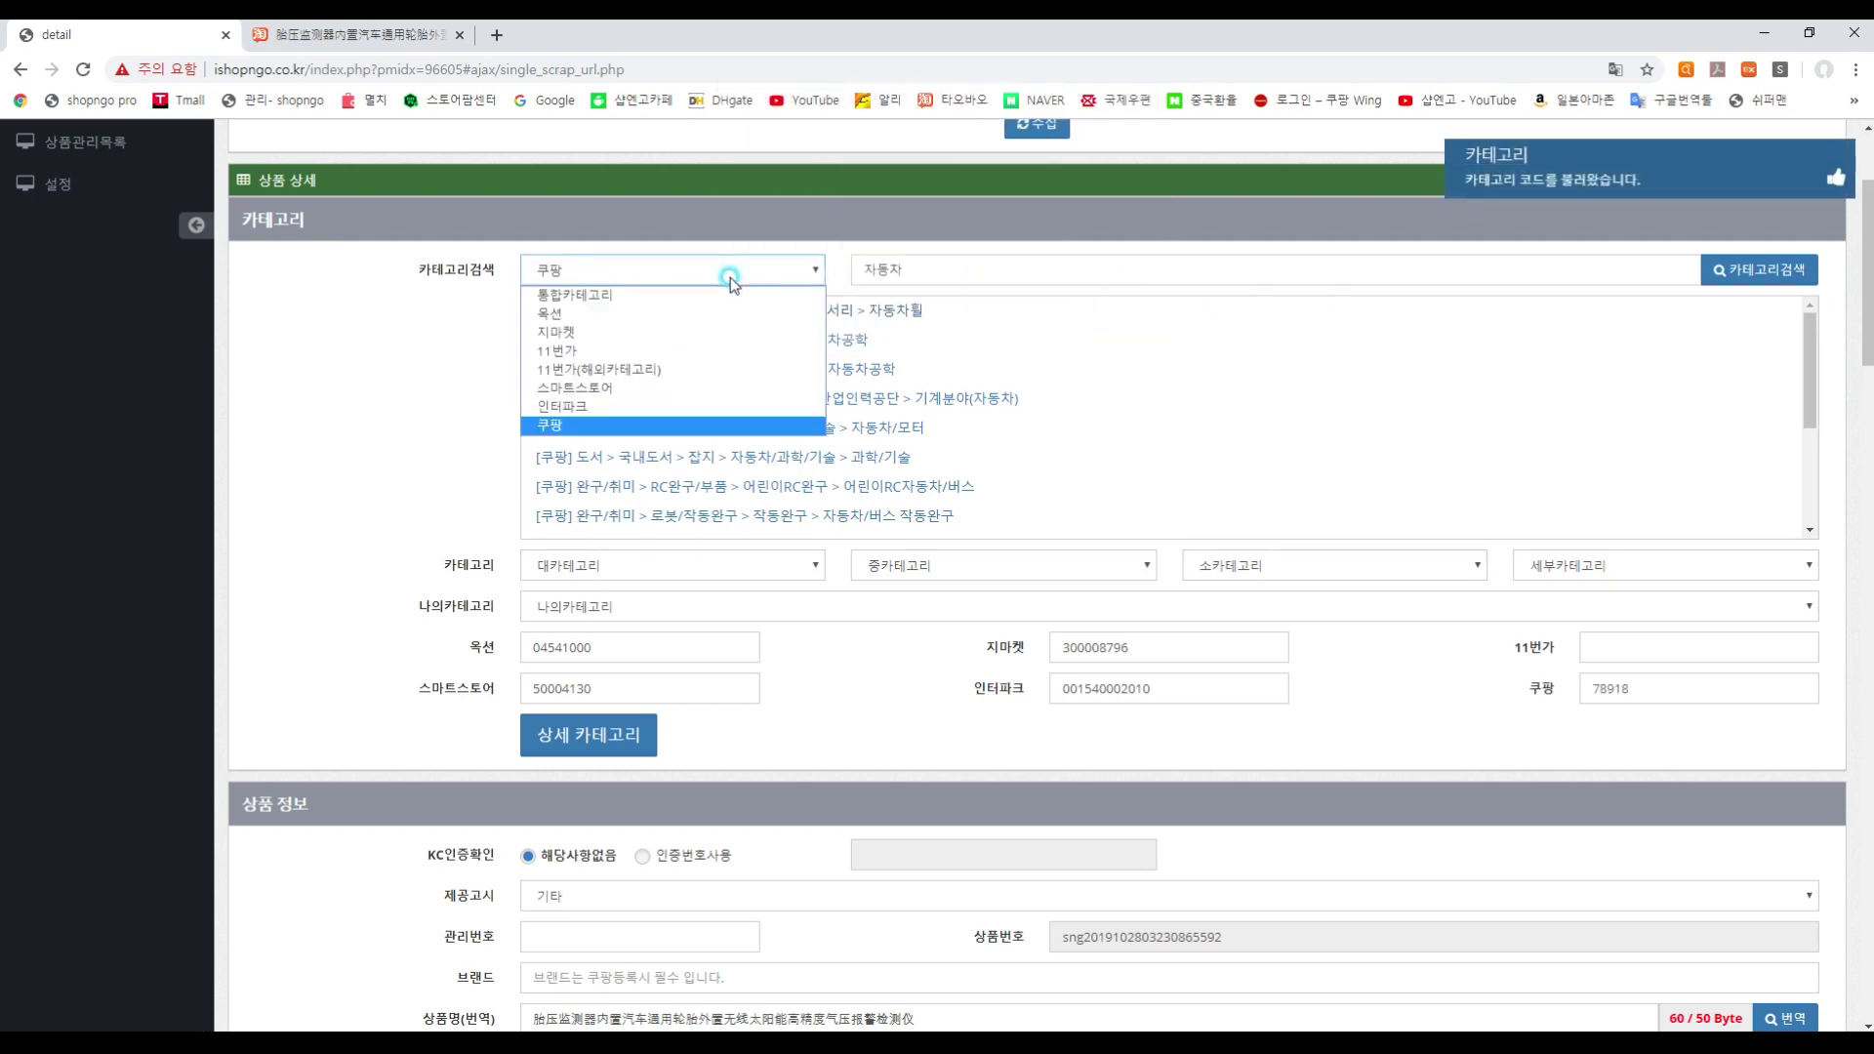
{"action": "left_click", "coordinate": [674, 369]}
{"action": "left_click", "coordinate": [960, 271]}
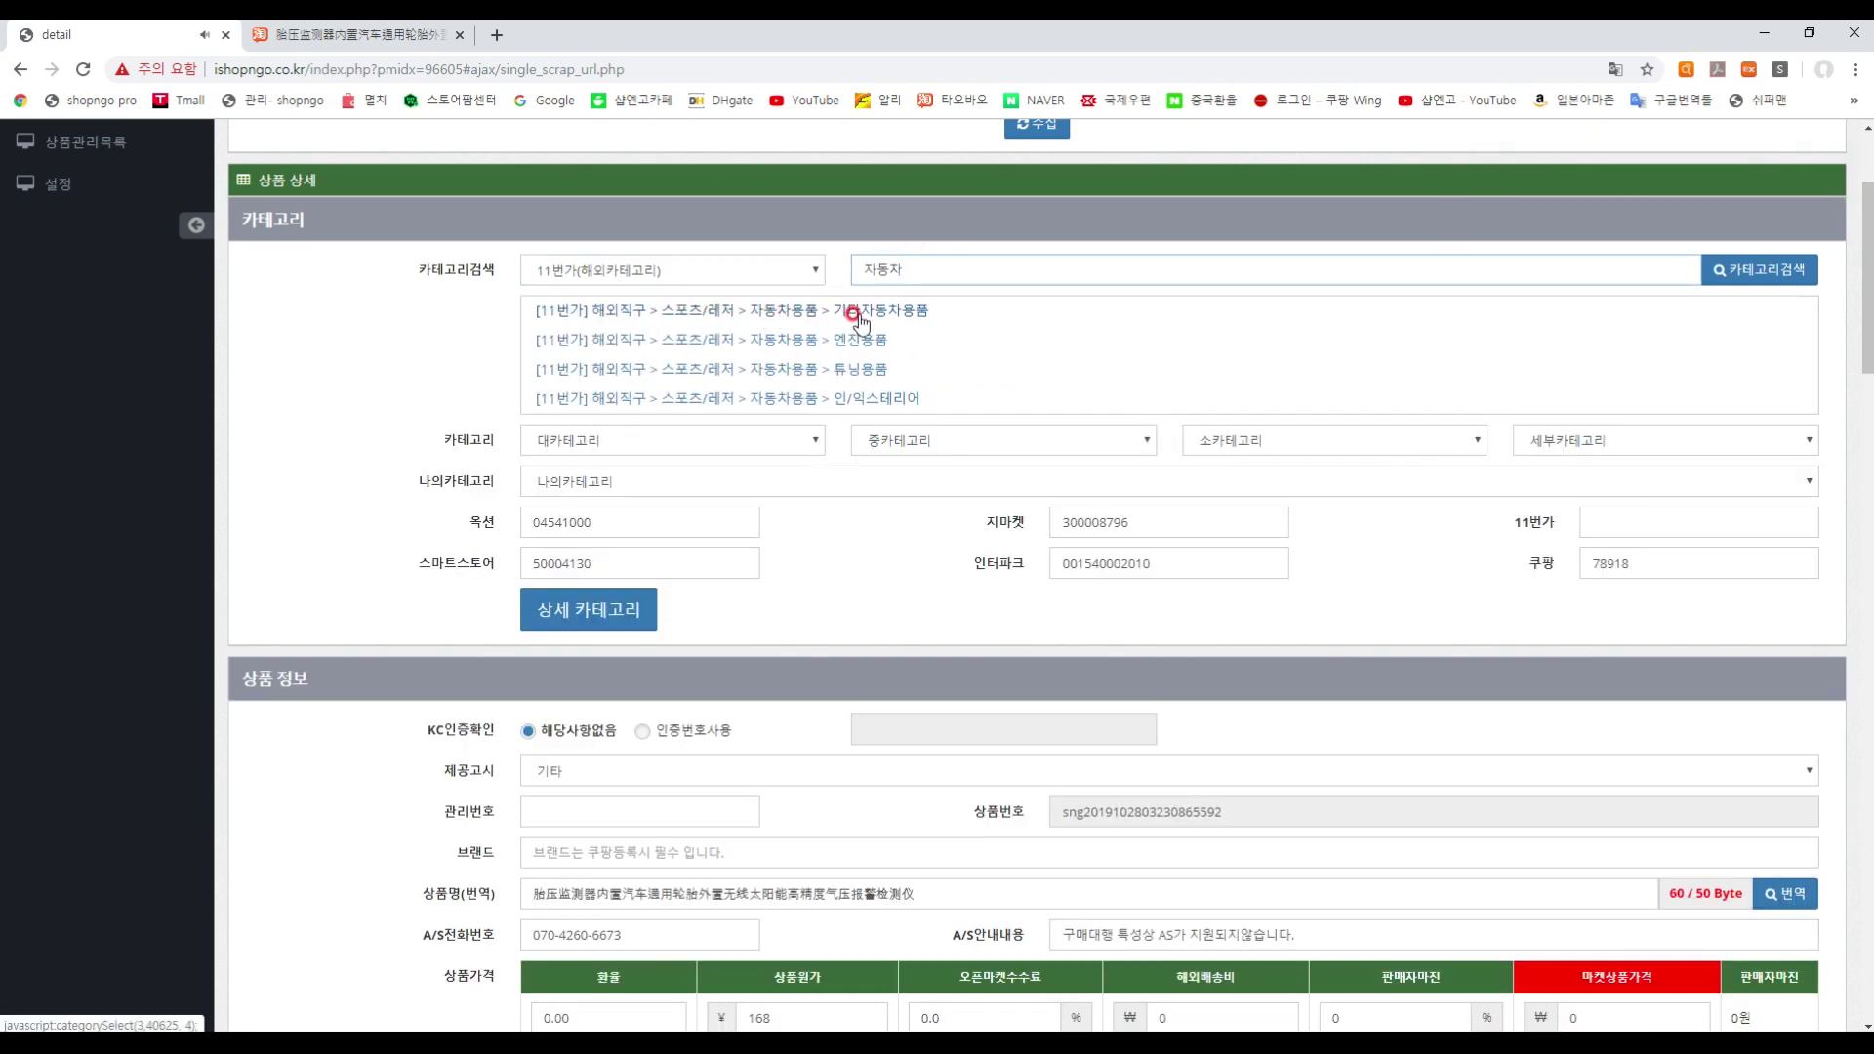
{"action": "left_click", "coordinate": [864, 378]}
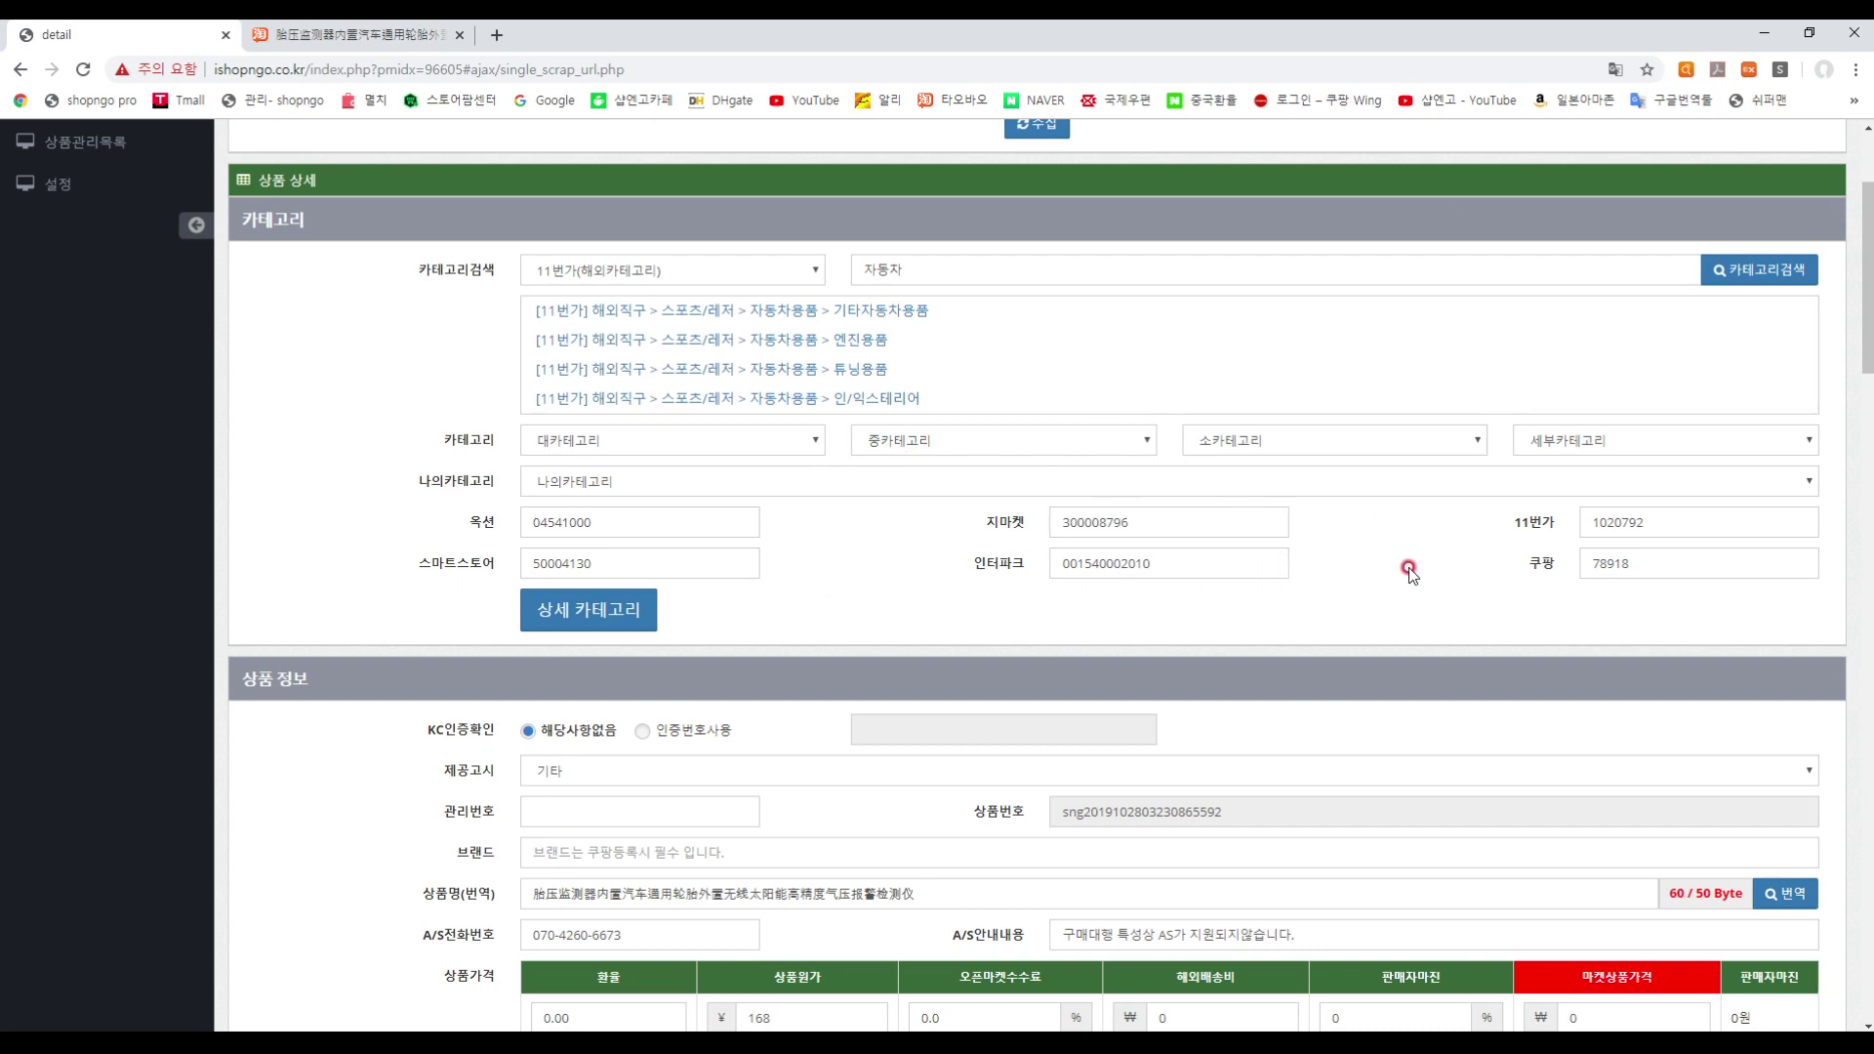
- Set the product's 제공고시 to 자동차용품(자동차부품/기타자동차용품)
{"action": "scroll", "coordinate": [1410, 566], "scroll_direction": "down", "scroll_amount": 4}
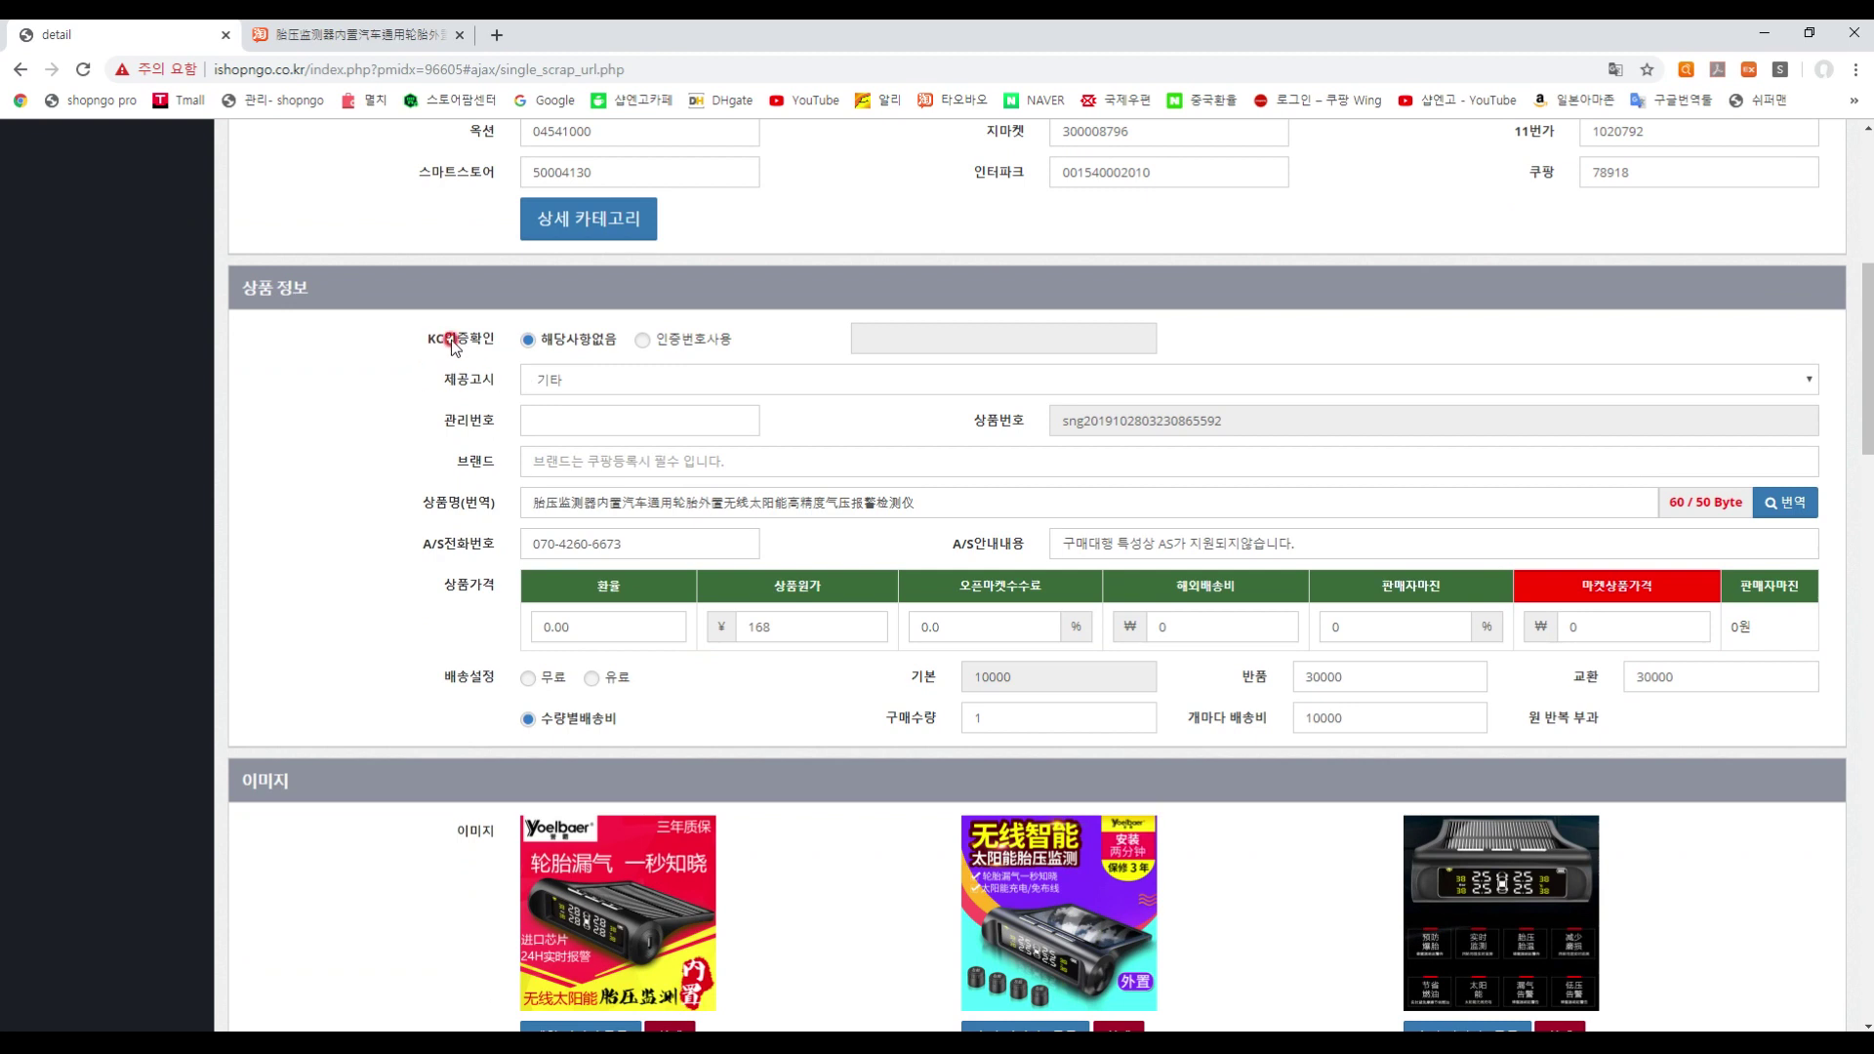
{"action": "left_click", "coordinate": [552, 381]}
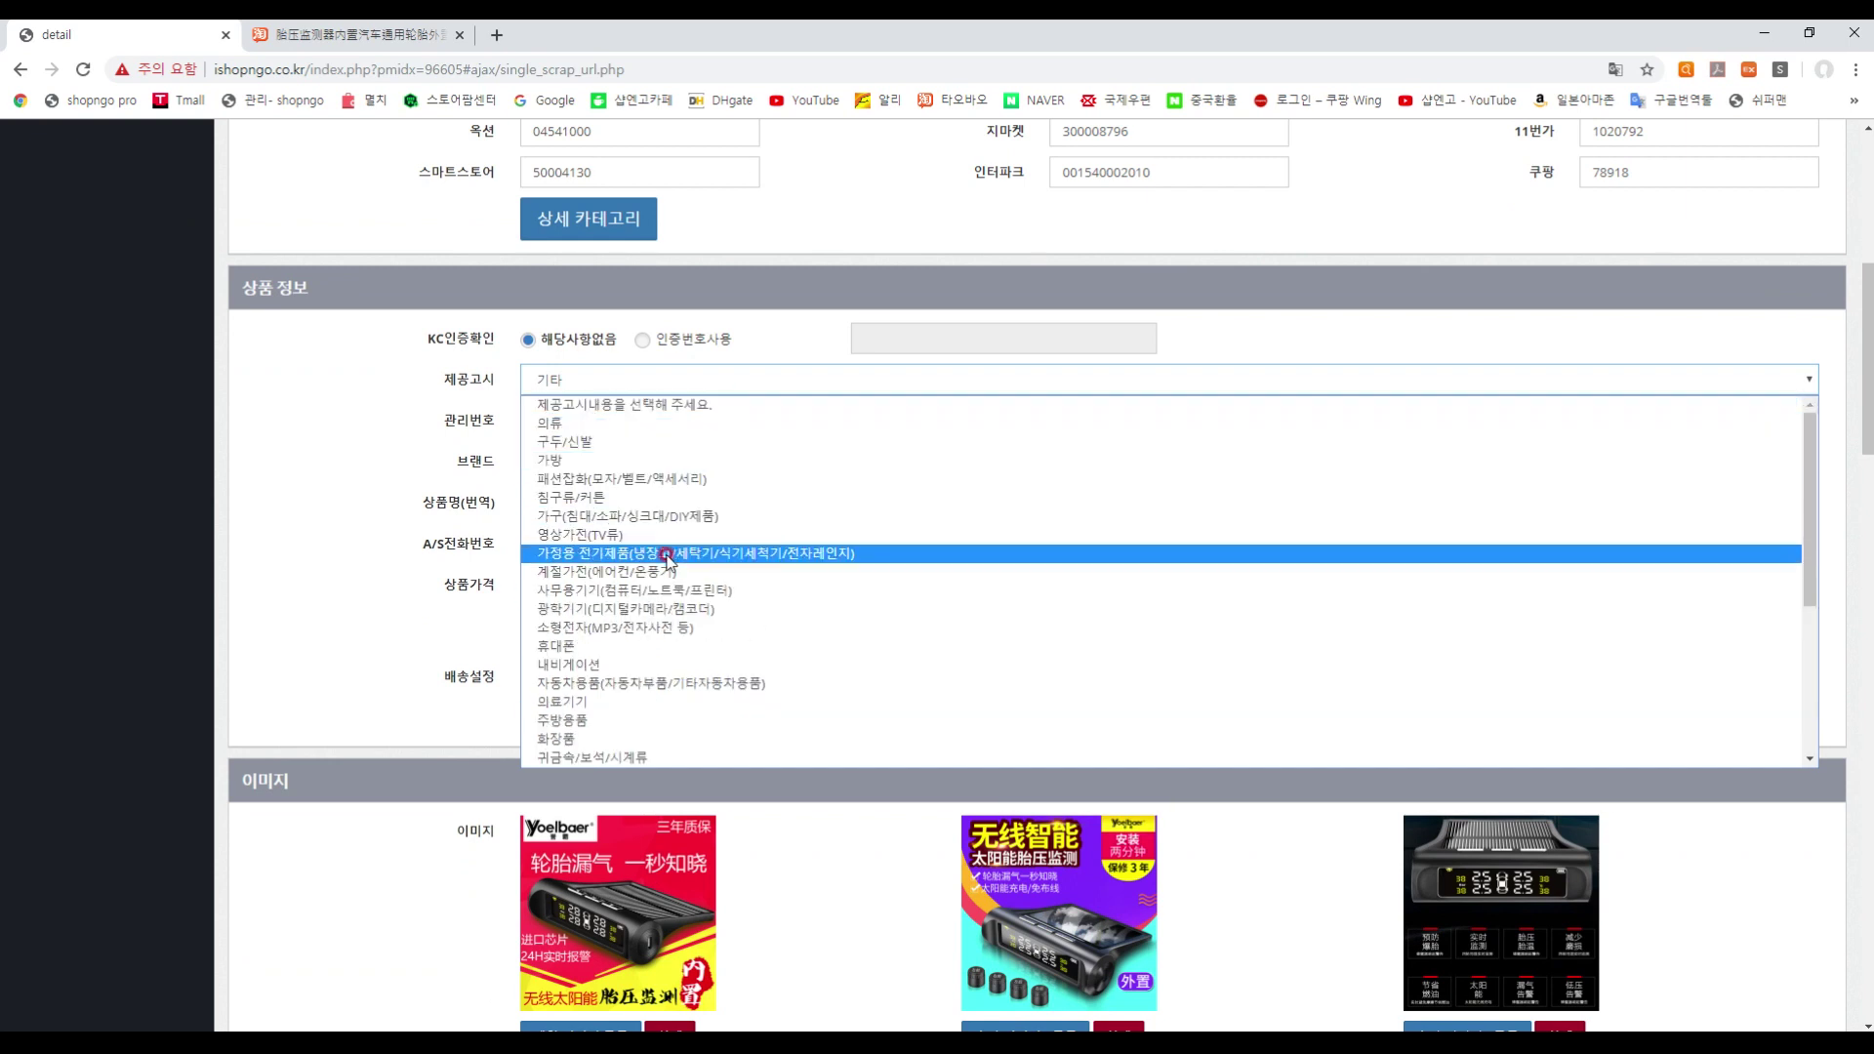
{"action": "scroll", "coordinate": [663, 581], "scroll_direction": "down", "scroll_amount": 2}
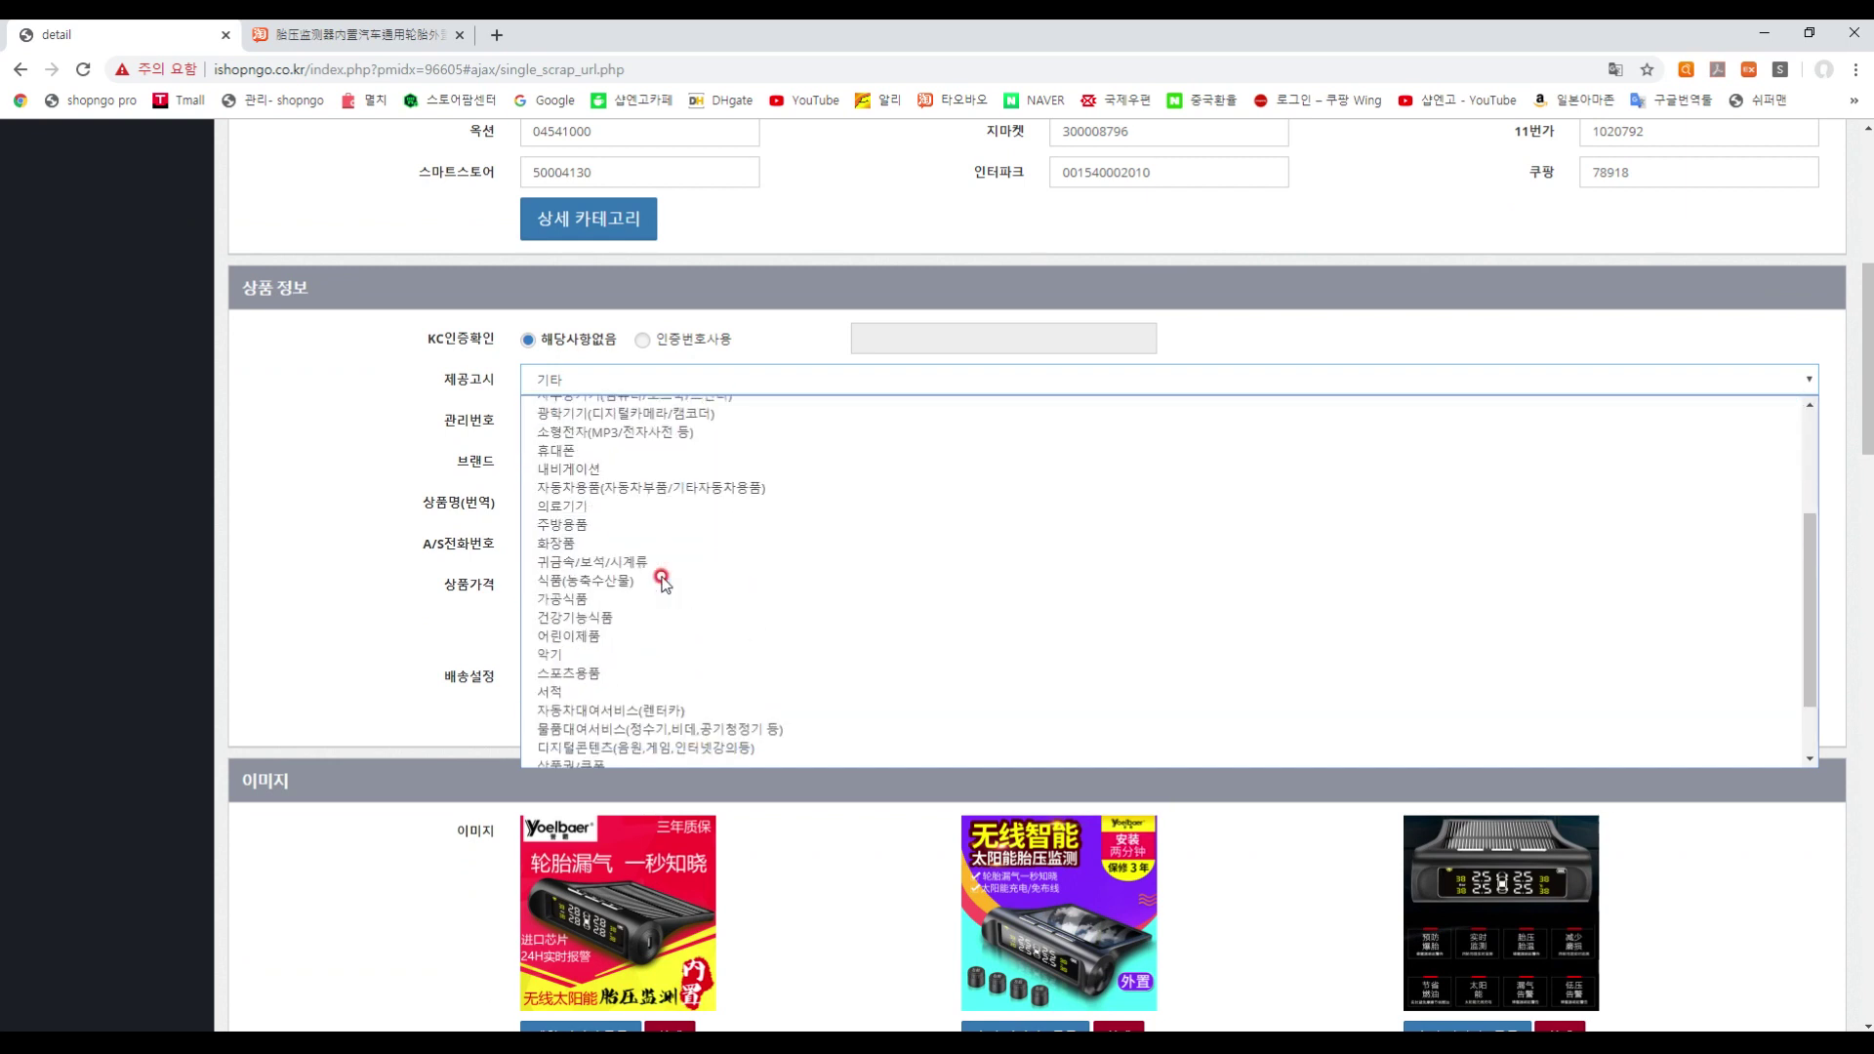
{"action": "left_click", "coordinate": [642, 489]}
{"action": "left_click", "coordinate": [536, 456]}
{"action": "left_click", "coordinate": [538, 460]}
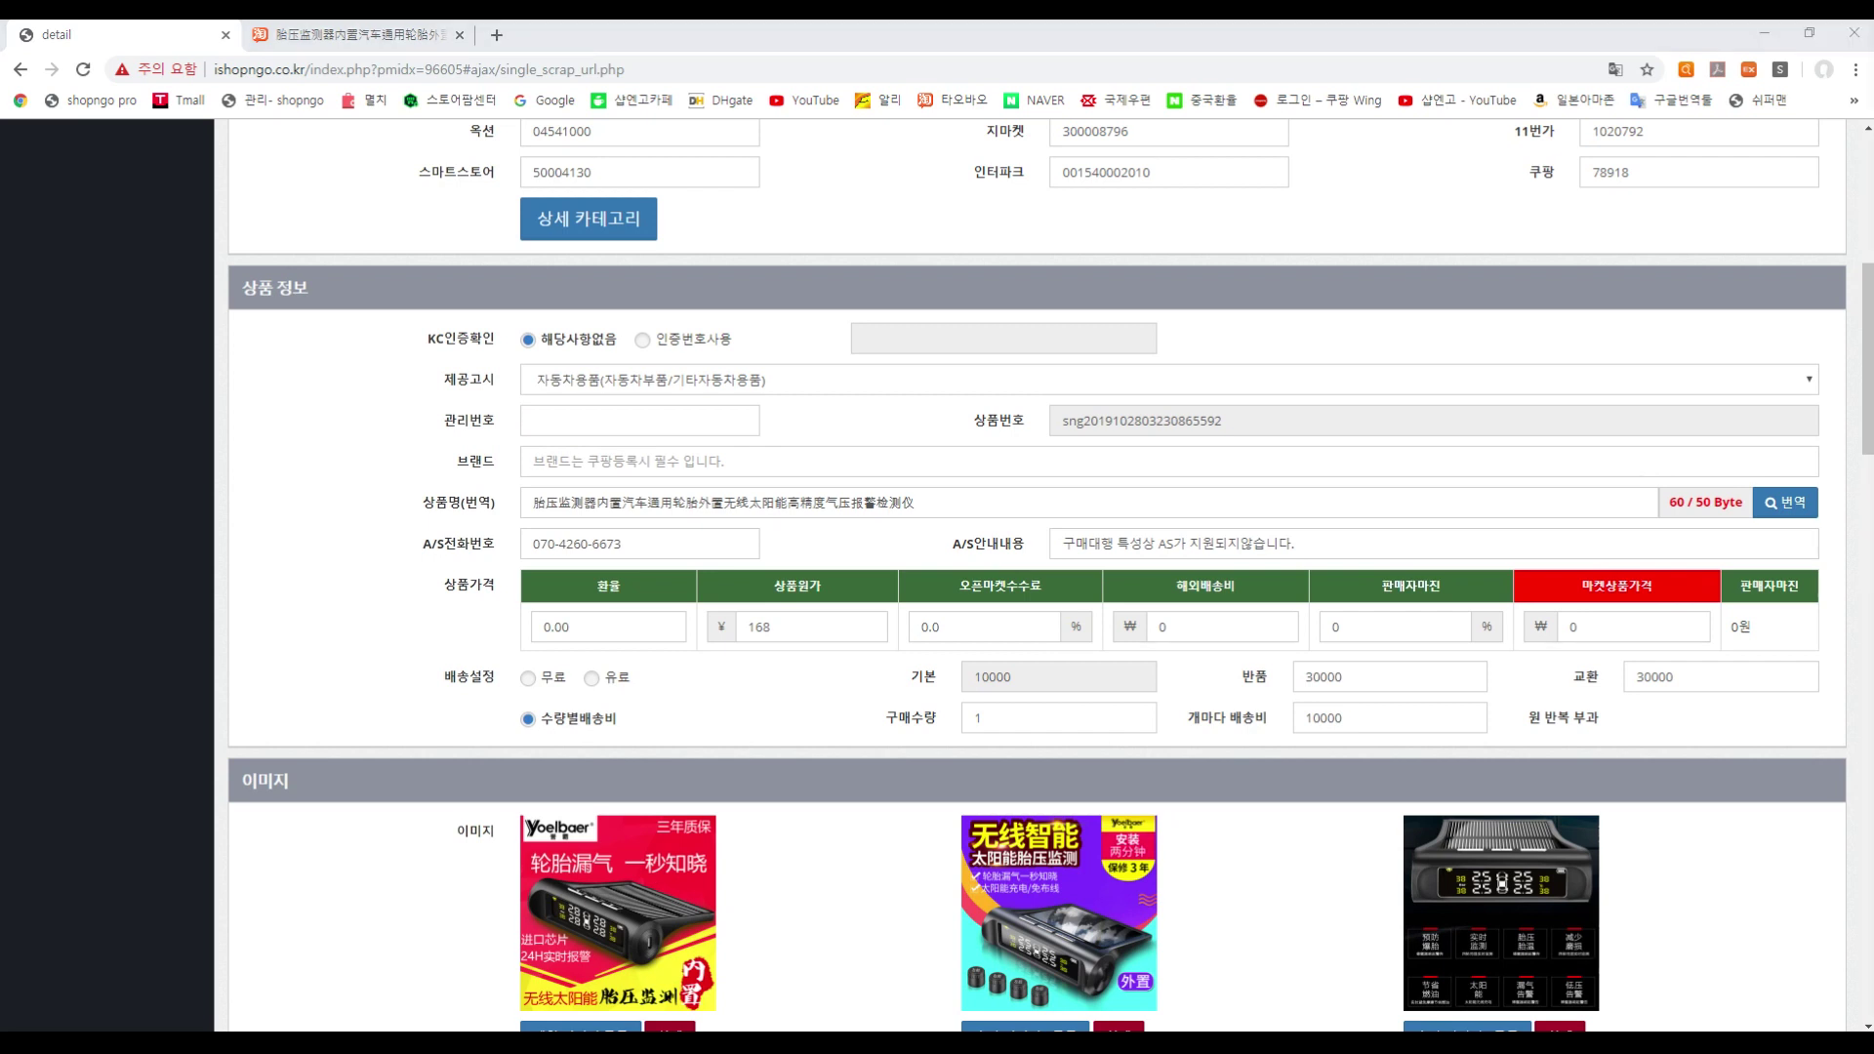
- Enter A00311 as the product's management code (관리번호)
{"action": "left_click", "coordinate": [569, 418]}
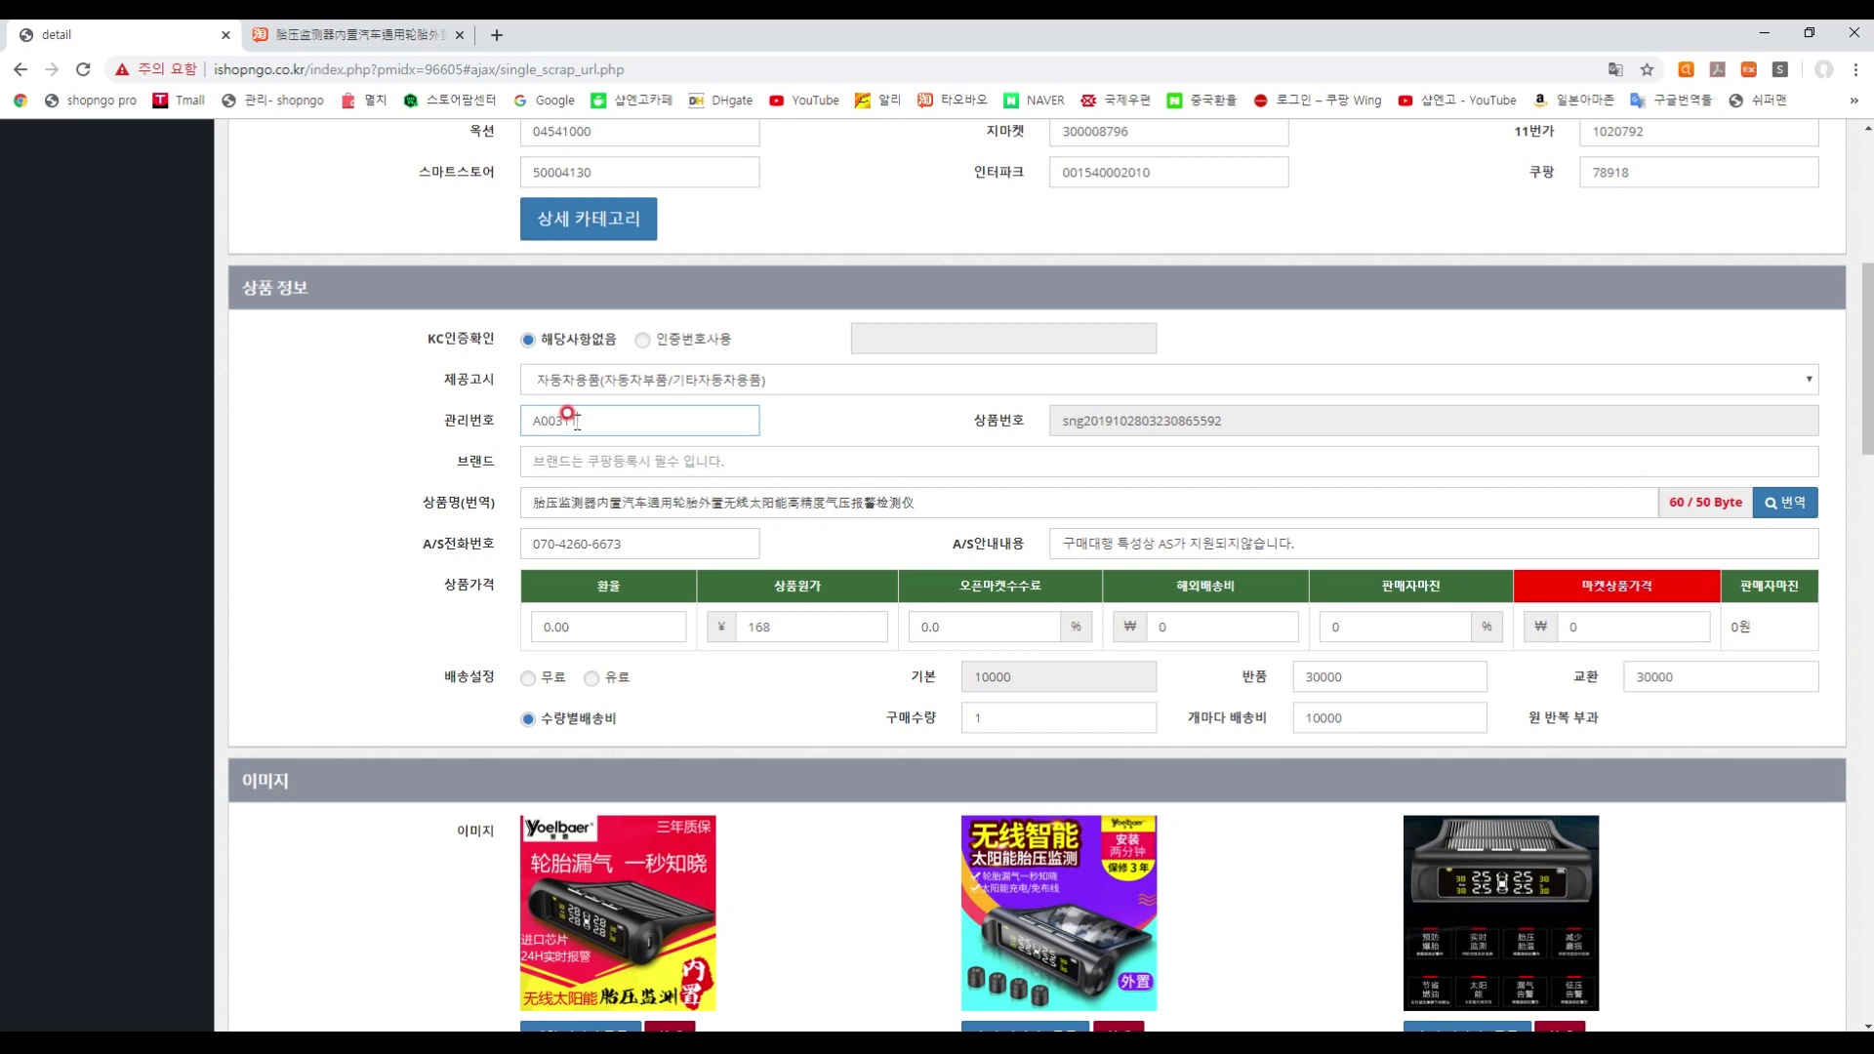
{"action": "left_click", "coordinate": [512, 421]}
{"action": "scroll", "coordinate": [433, 430], "scroll_direction": "down", "scroll_amount": 1}
{"action": "left_click", "coordinate": [387, 397]}
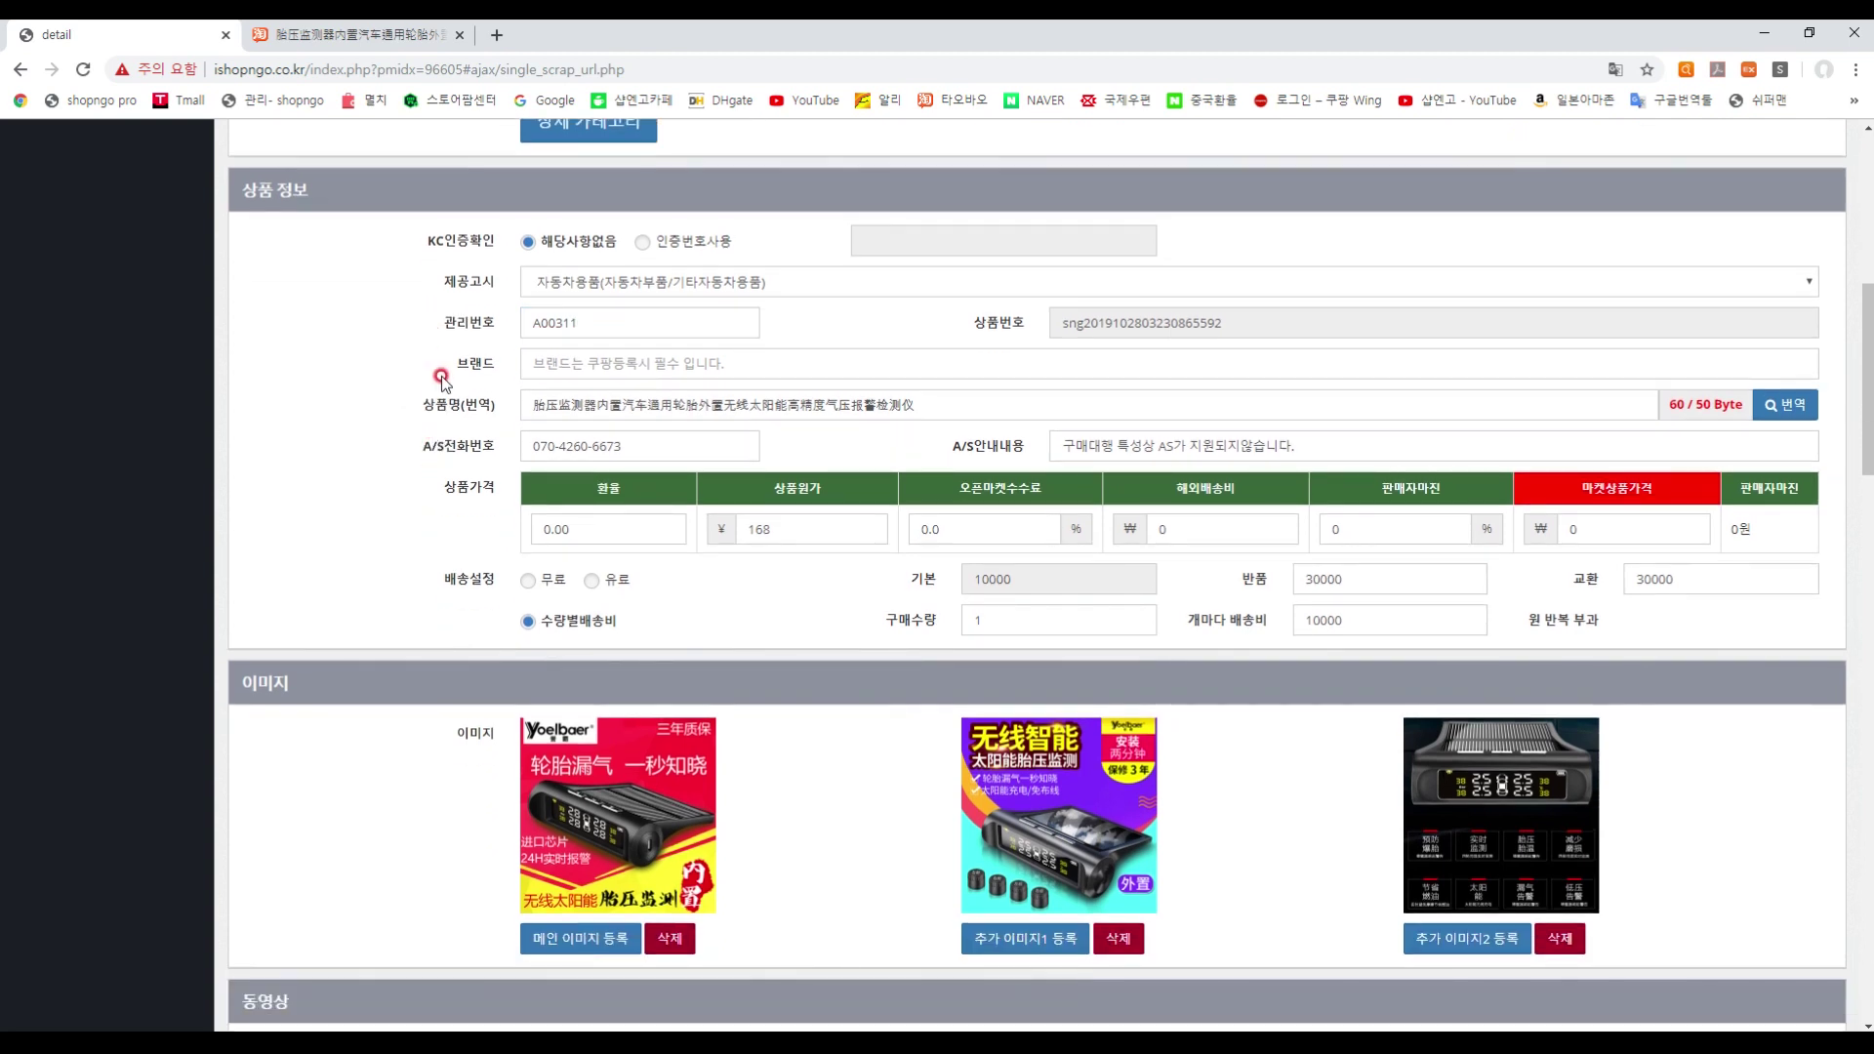
{"action": "left_click", "coordinate": [593, 322]}
{"action": "left_click", "coordinate": [615, 319]}
{"action": "left_click", "coordinate": [506, 326]}
- Enter 노브랜드 as the product's brand
{"action": "left_click", "coordinate": [477, 370]}
{"action": "left_click", "coordinate": [505, 376]}
{"action": "left_click", "coordinate": [574, 363]}
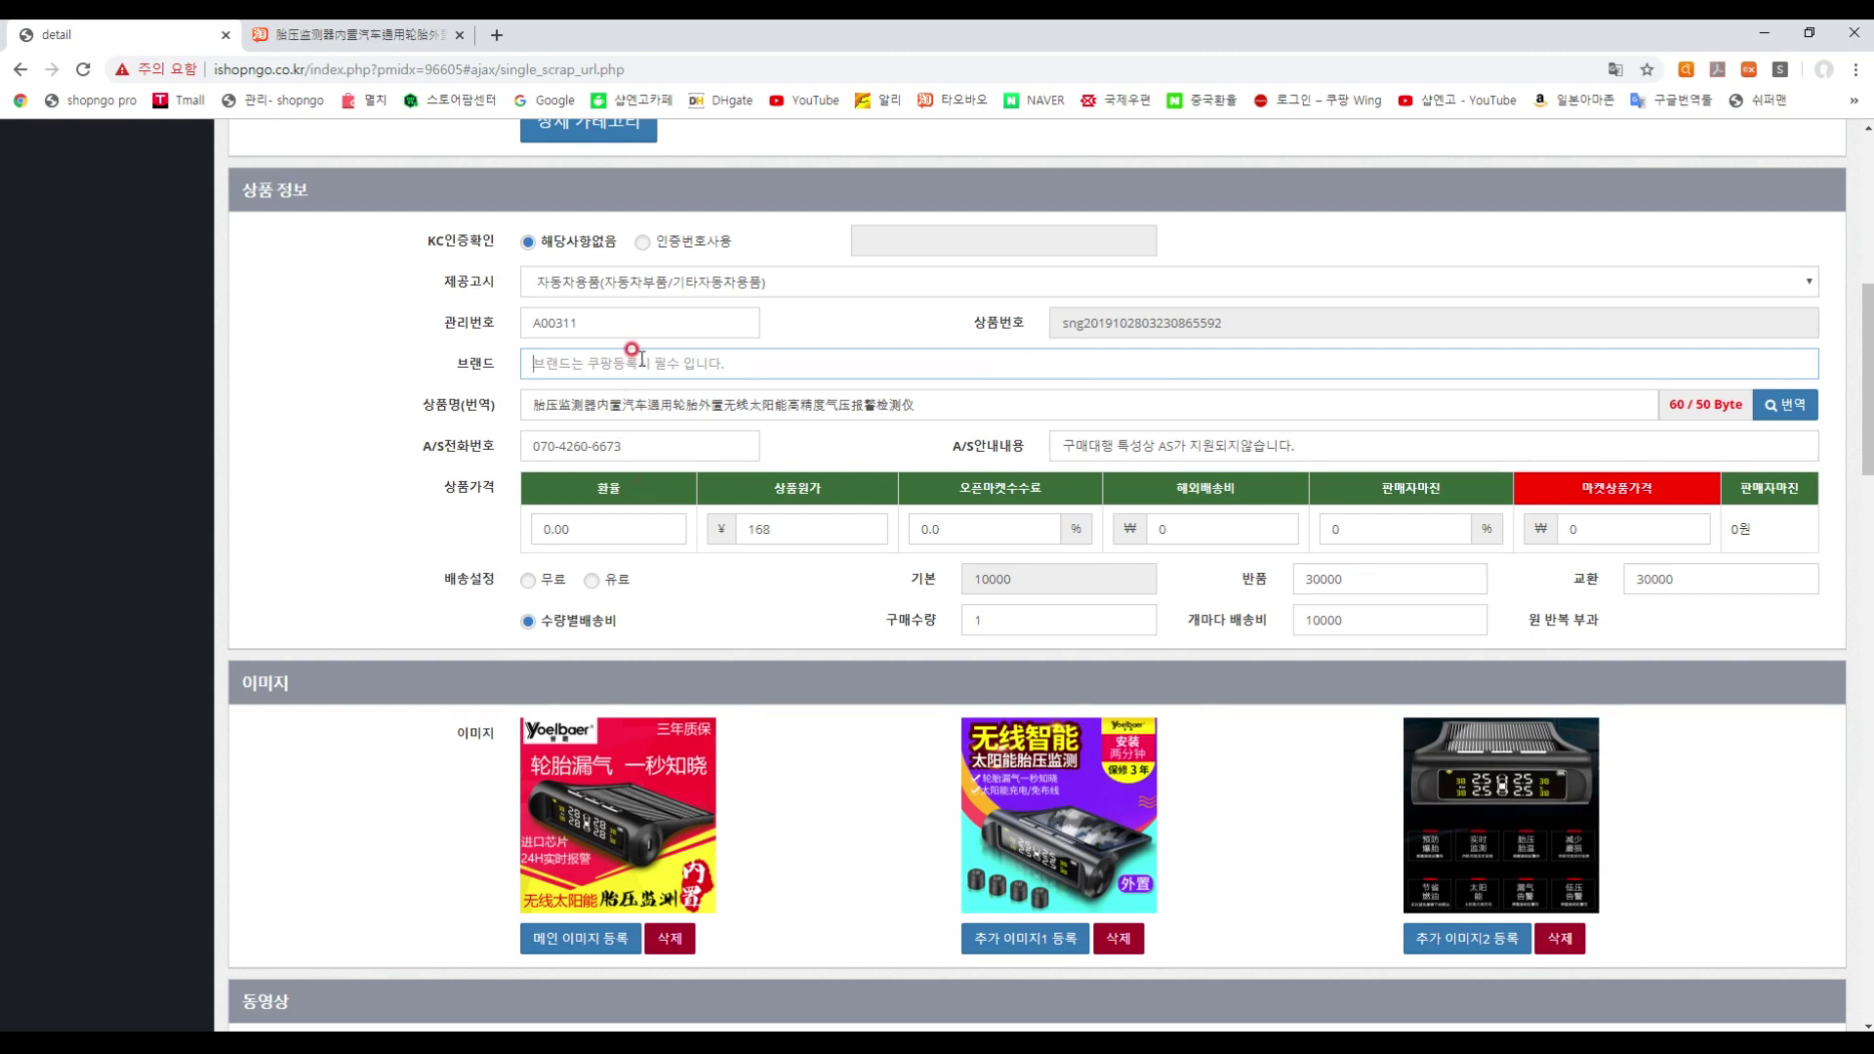
{"action": "left_click", "coordinate": [597, 363]}
{"action": "type", "text": "ㄴ"}
{"action": "key", "text": "BackSpace"}
{"action": "type", "text": "ㄴ"}
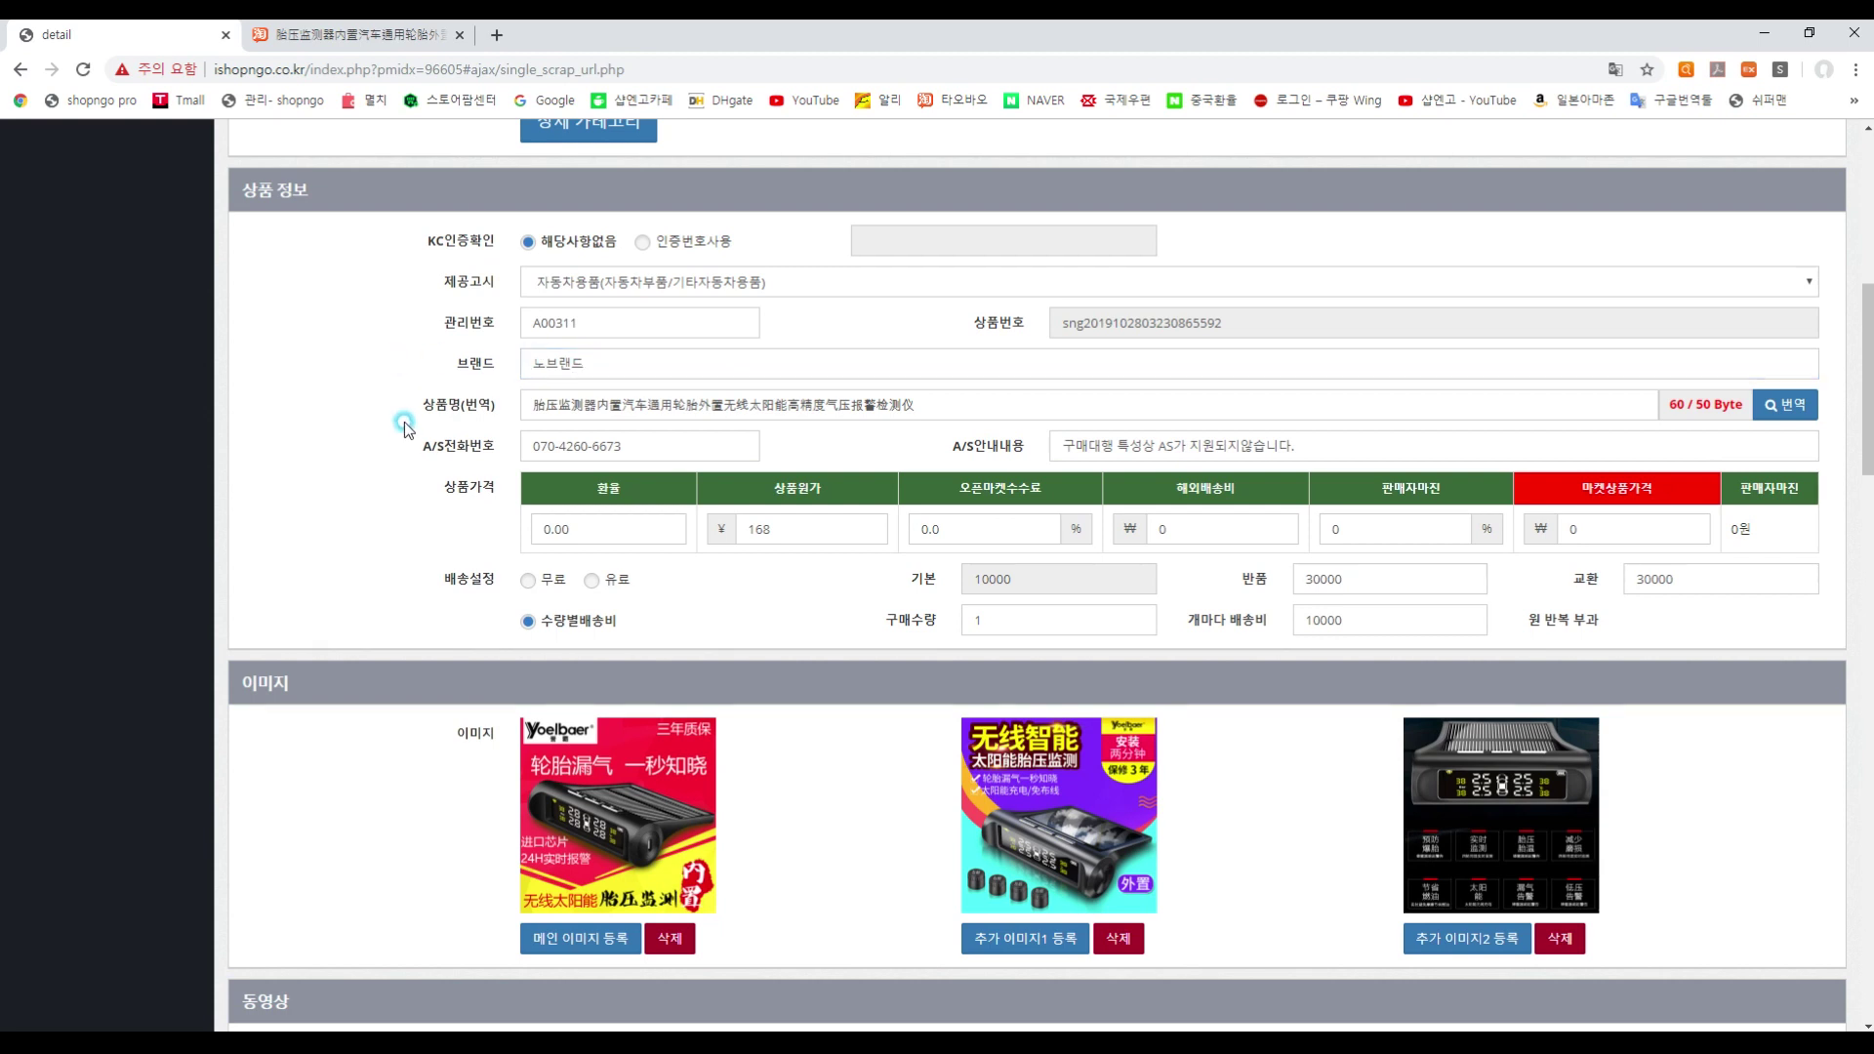
- Translate the product name into Korean and replace the translation with 무선 타이어압력 게이지 감지기
{"action": "left_click", "coordinate": [1783, 418]}
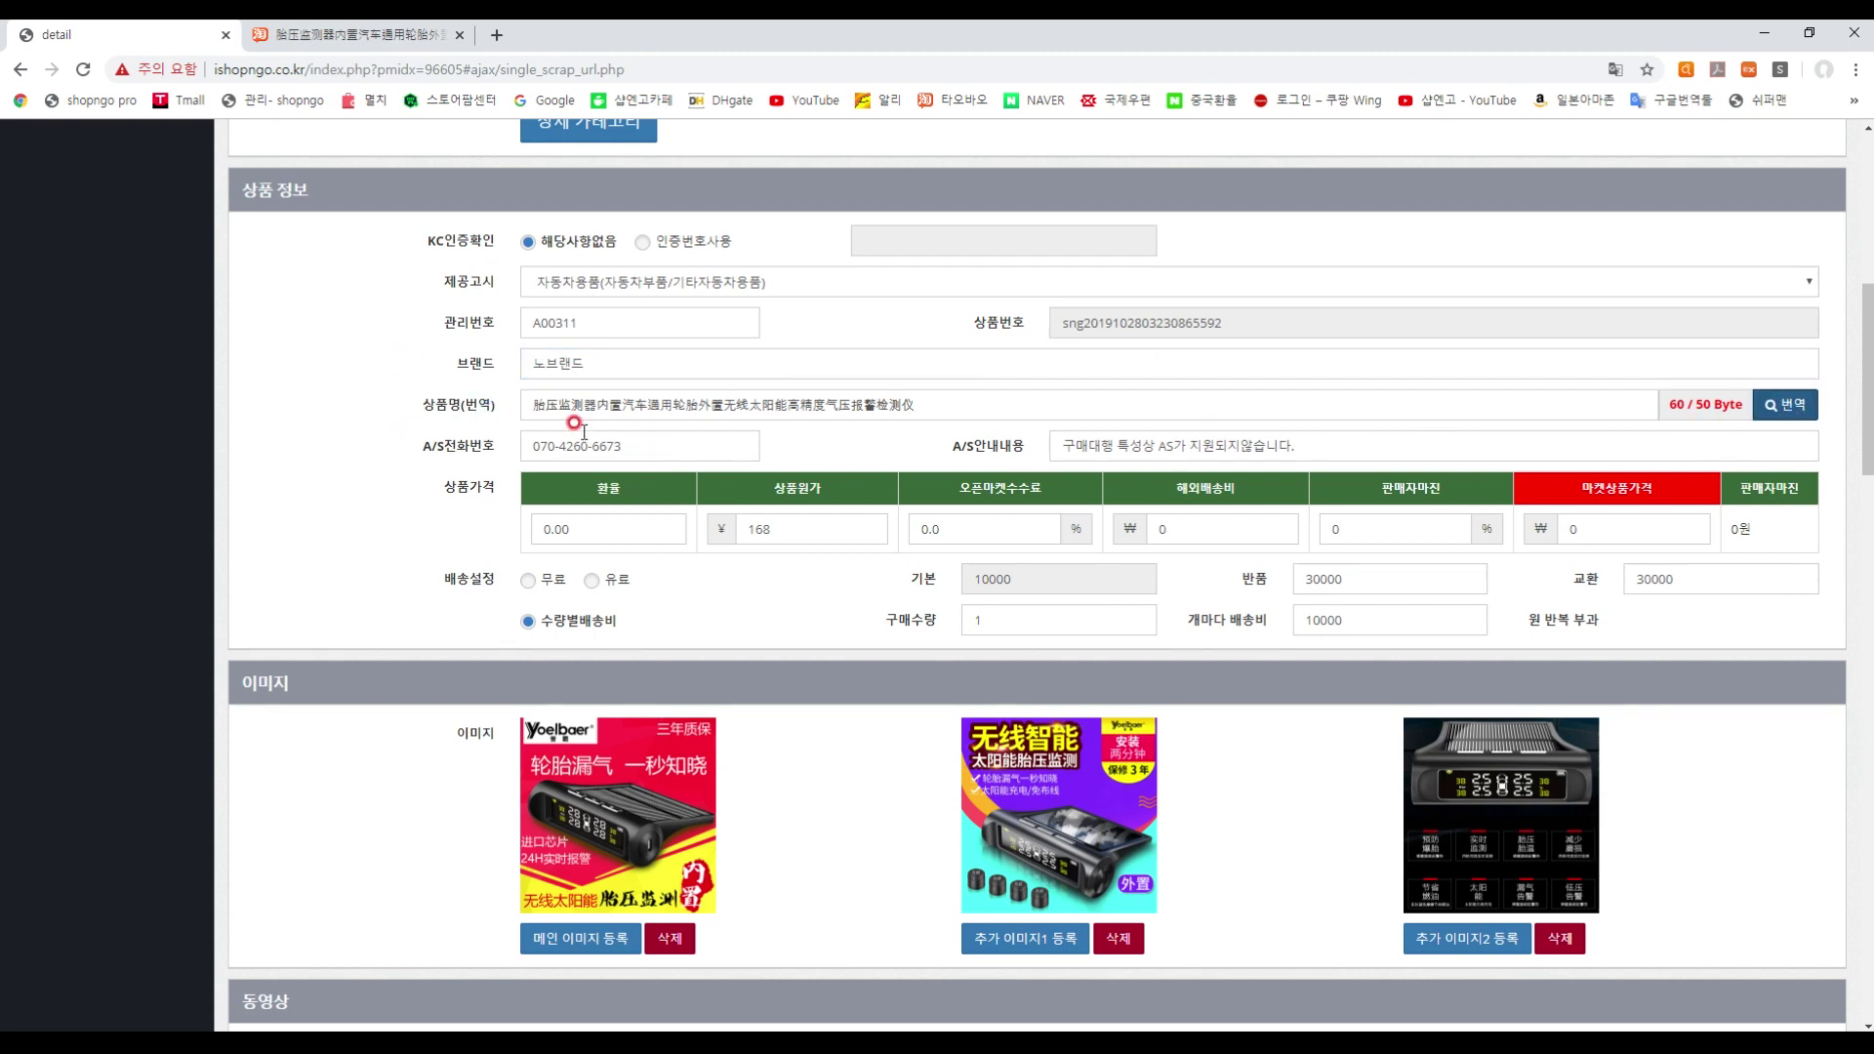
{"action": "left_click", "coordinate": [631, 399]}
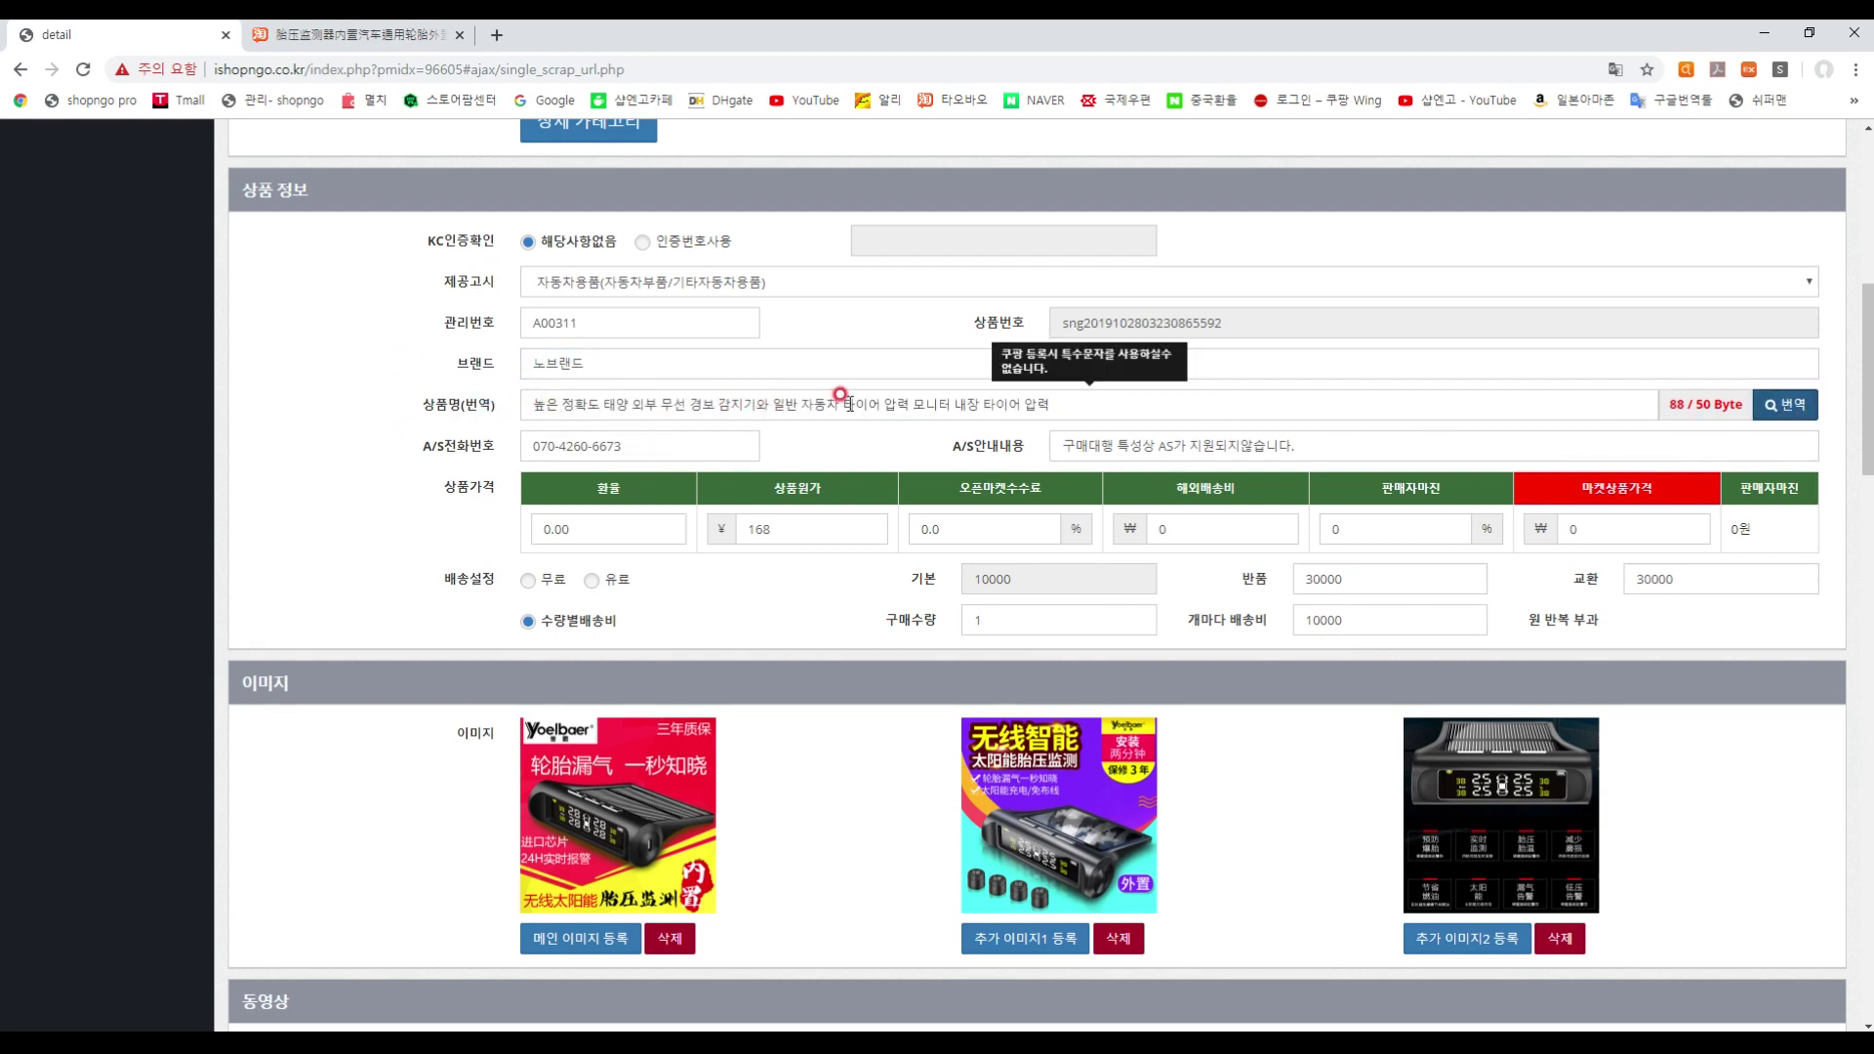
{"action": "left_click", "coordinate": [1060, 401]}
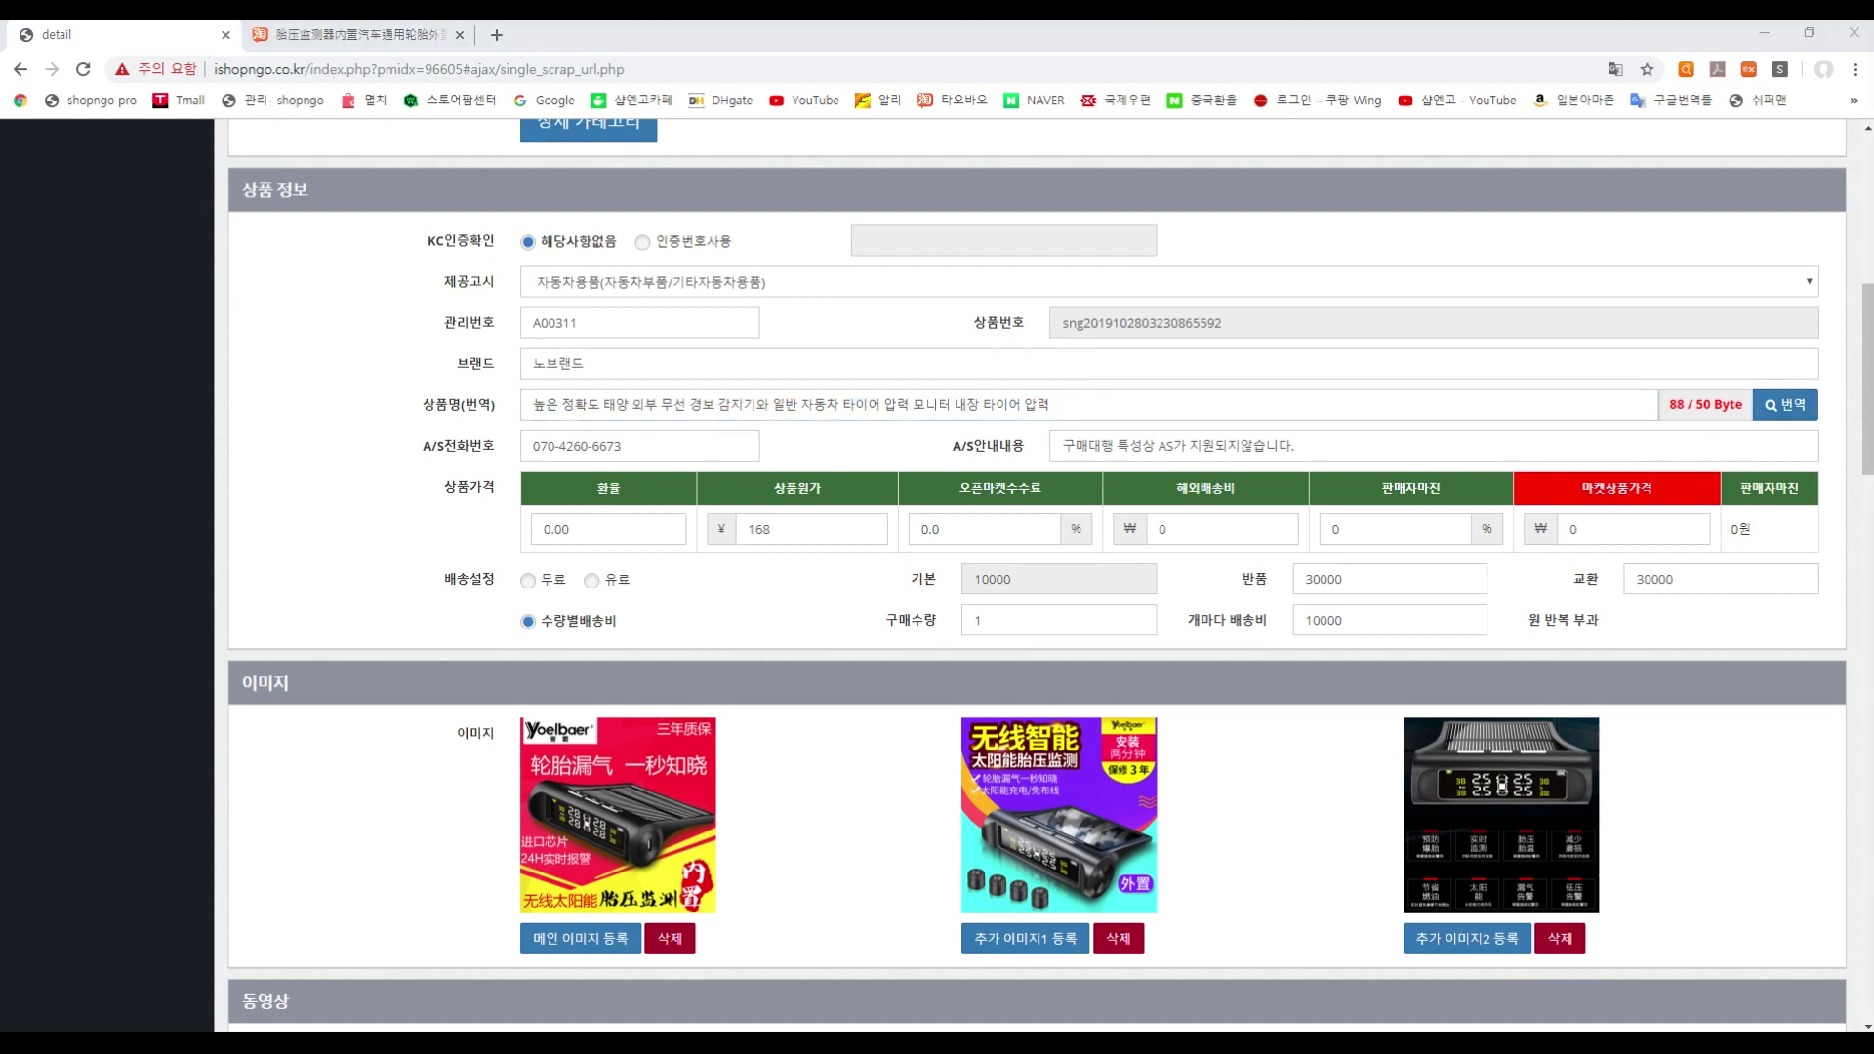
{"action": "left_click_drag", "start_coordinate": [1093, 403], "coordinate": [553, 393]}
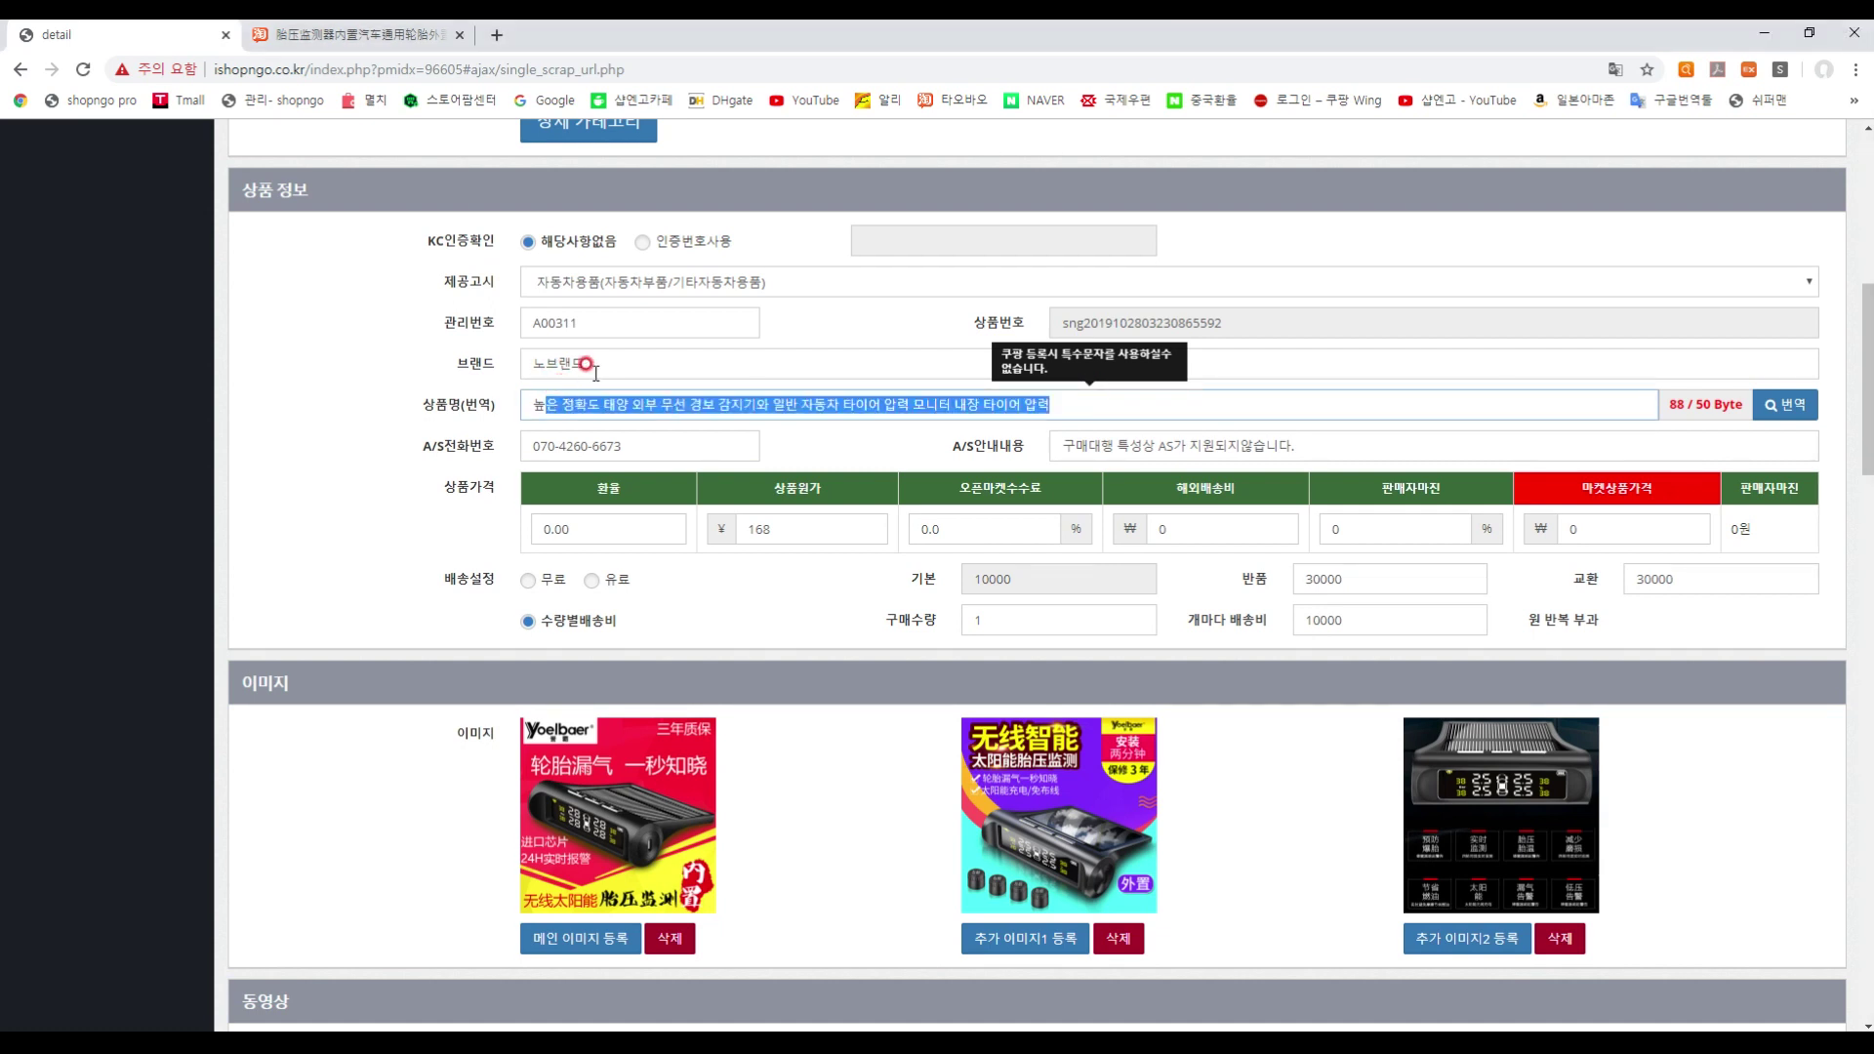
{"action": "key", "text": "BackSpace"}
{"action": "key", "text": "BackSpace"}
{"action": "type", "text": "무선 타이어압력 게이지 감지기"}
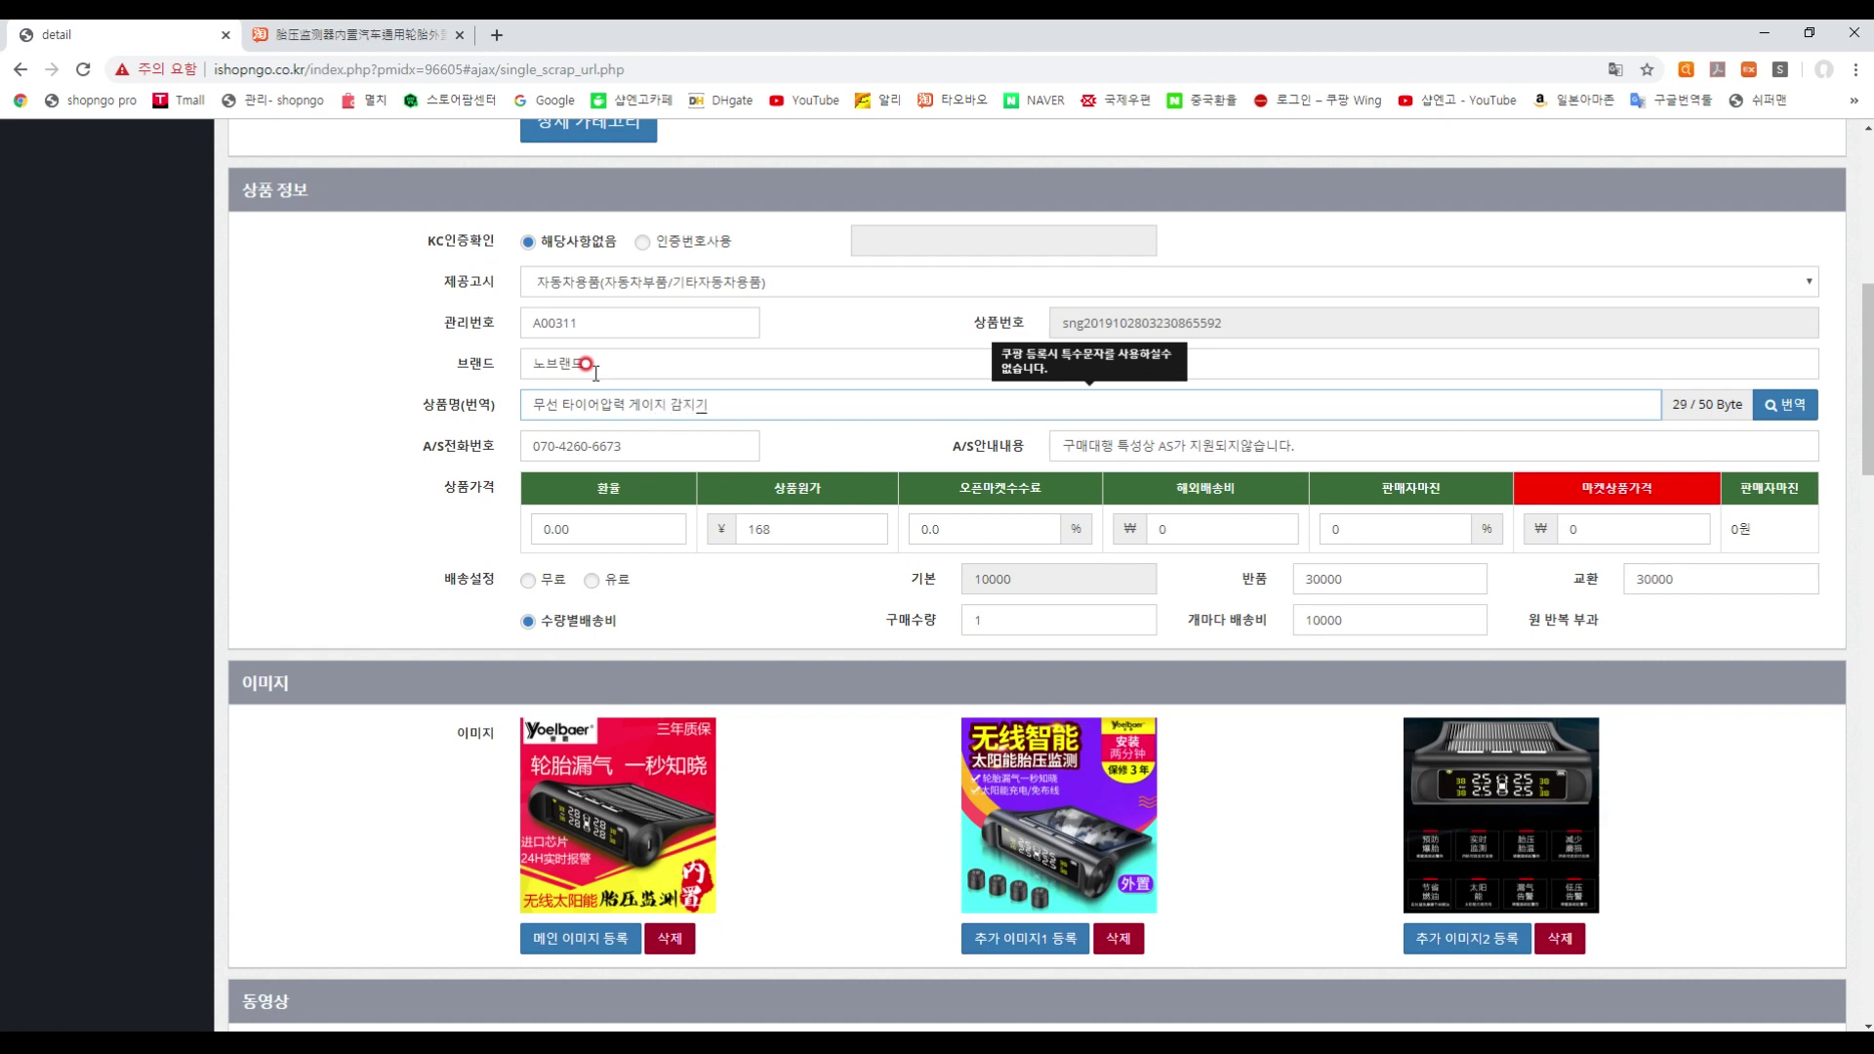
{"action": "left_click", "coordinate": [385, 390]}
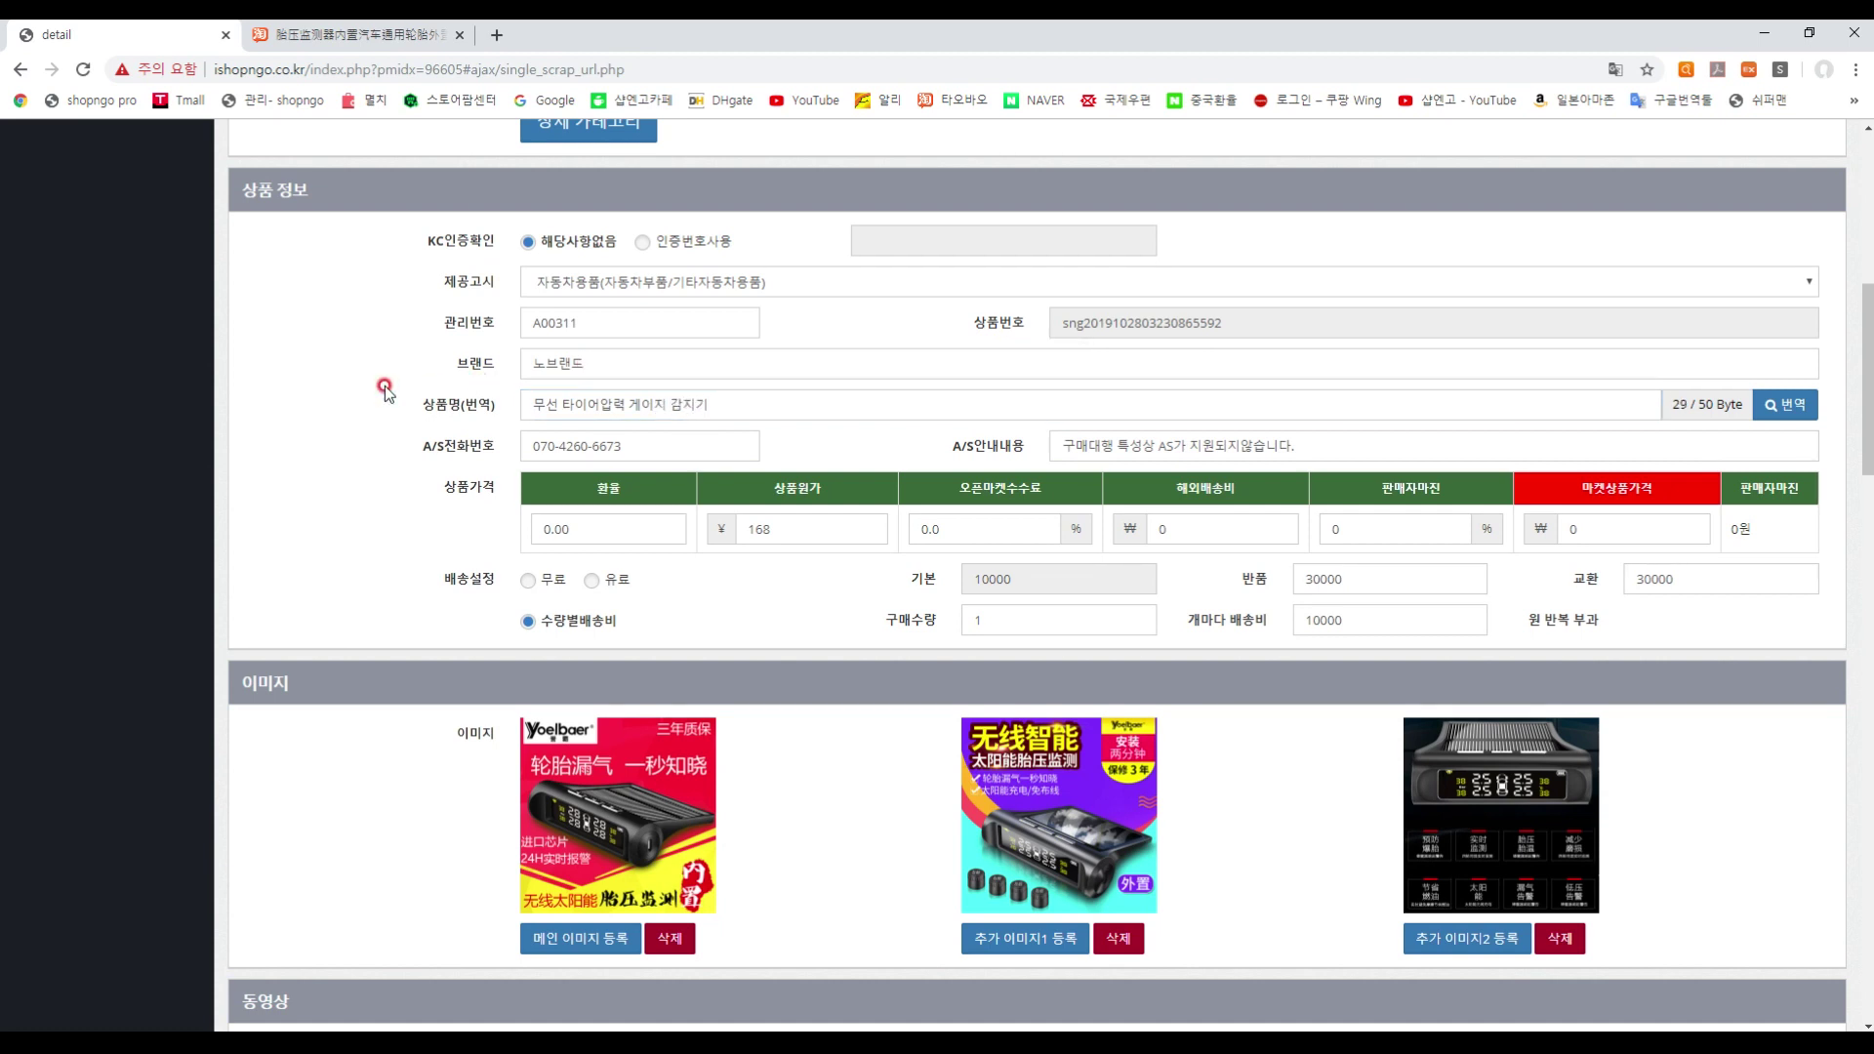
- Switch to the Taobao product page and compare the prices of its two colour options, external and built-in sensors
{"action": "scroll", "coordinate": [386, 390], "scroll_direction": "down", "scroll_amount": 1}
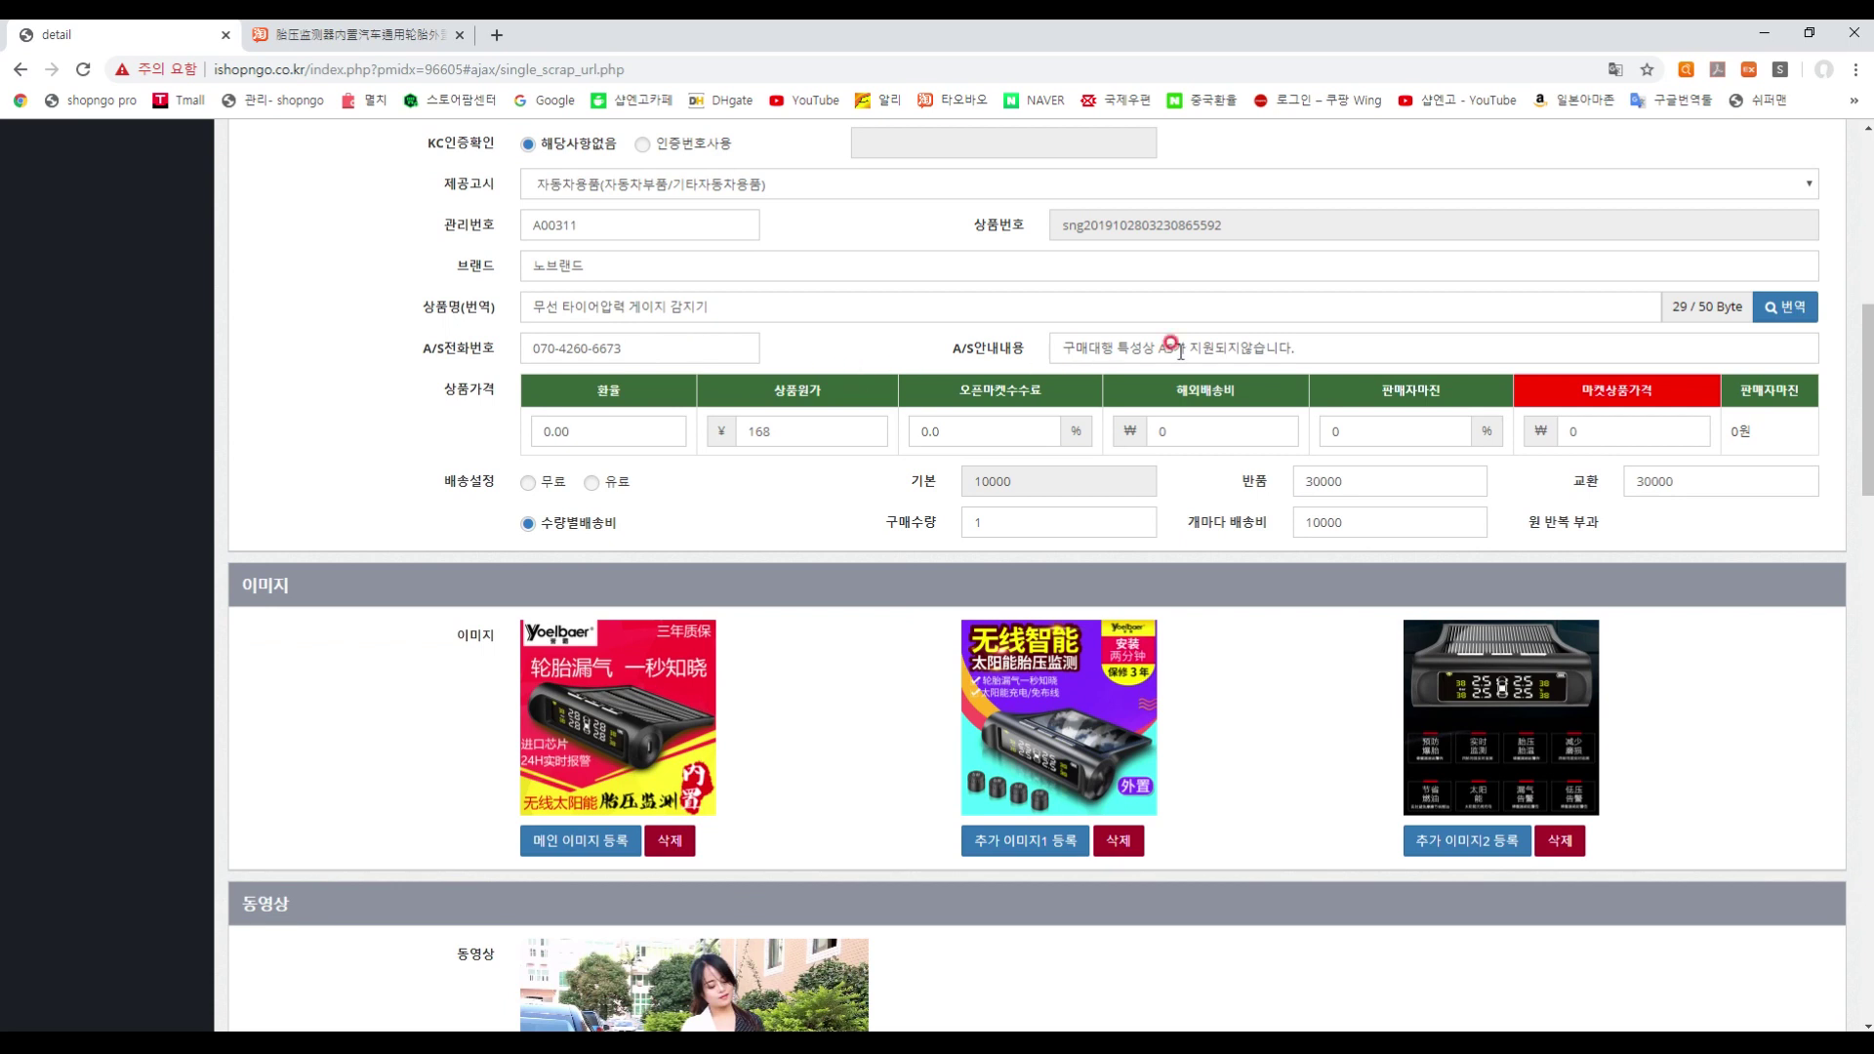
{"action": "scroll", "coordinate": [716, 437], "scroll_direction": "down", "scroll_amount": 2}
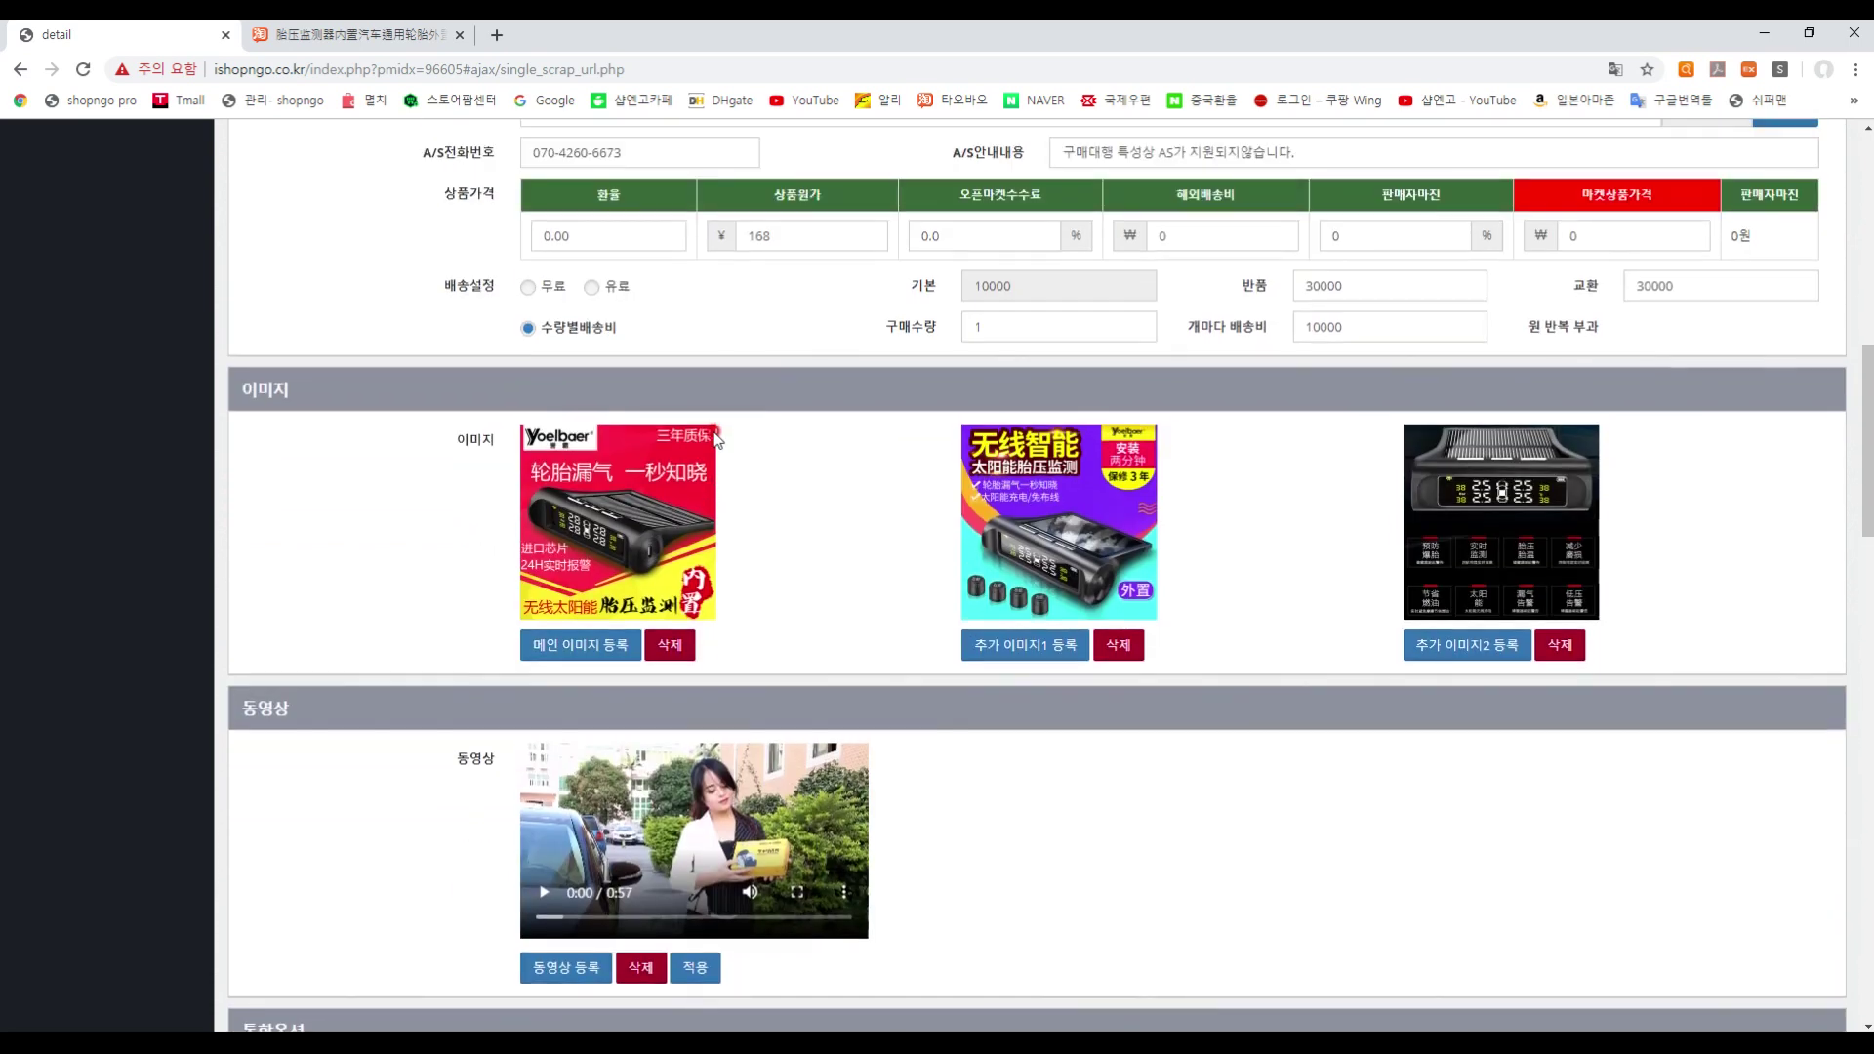
{"action": "left_click_drag", "start_coordinate": [1868, 419], "coordinate": [1869, 430]}
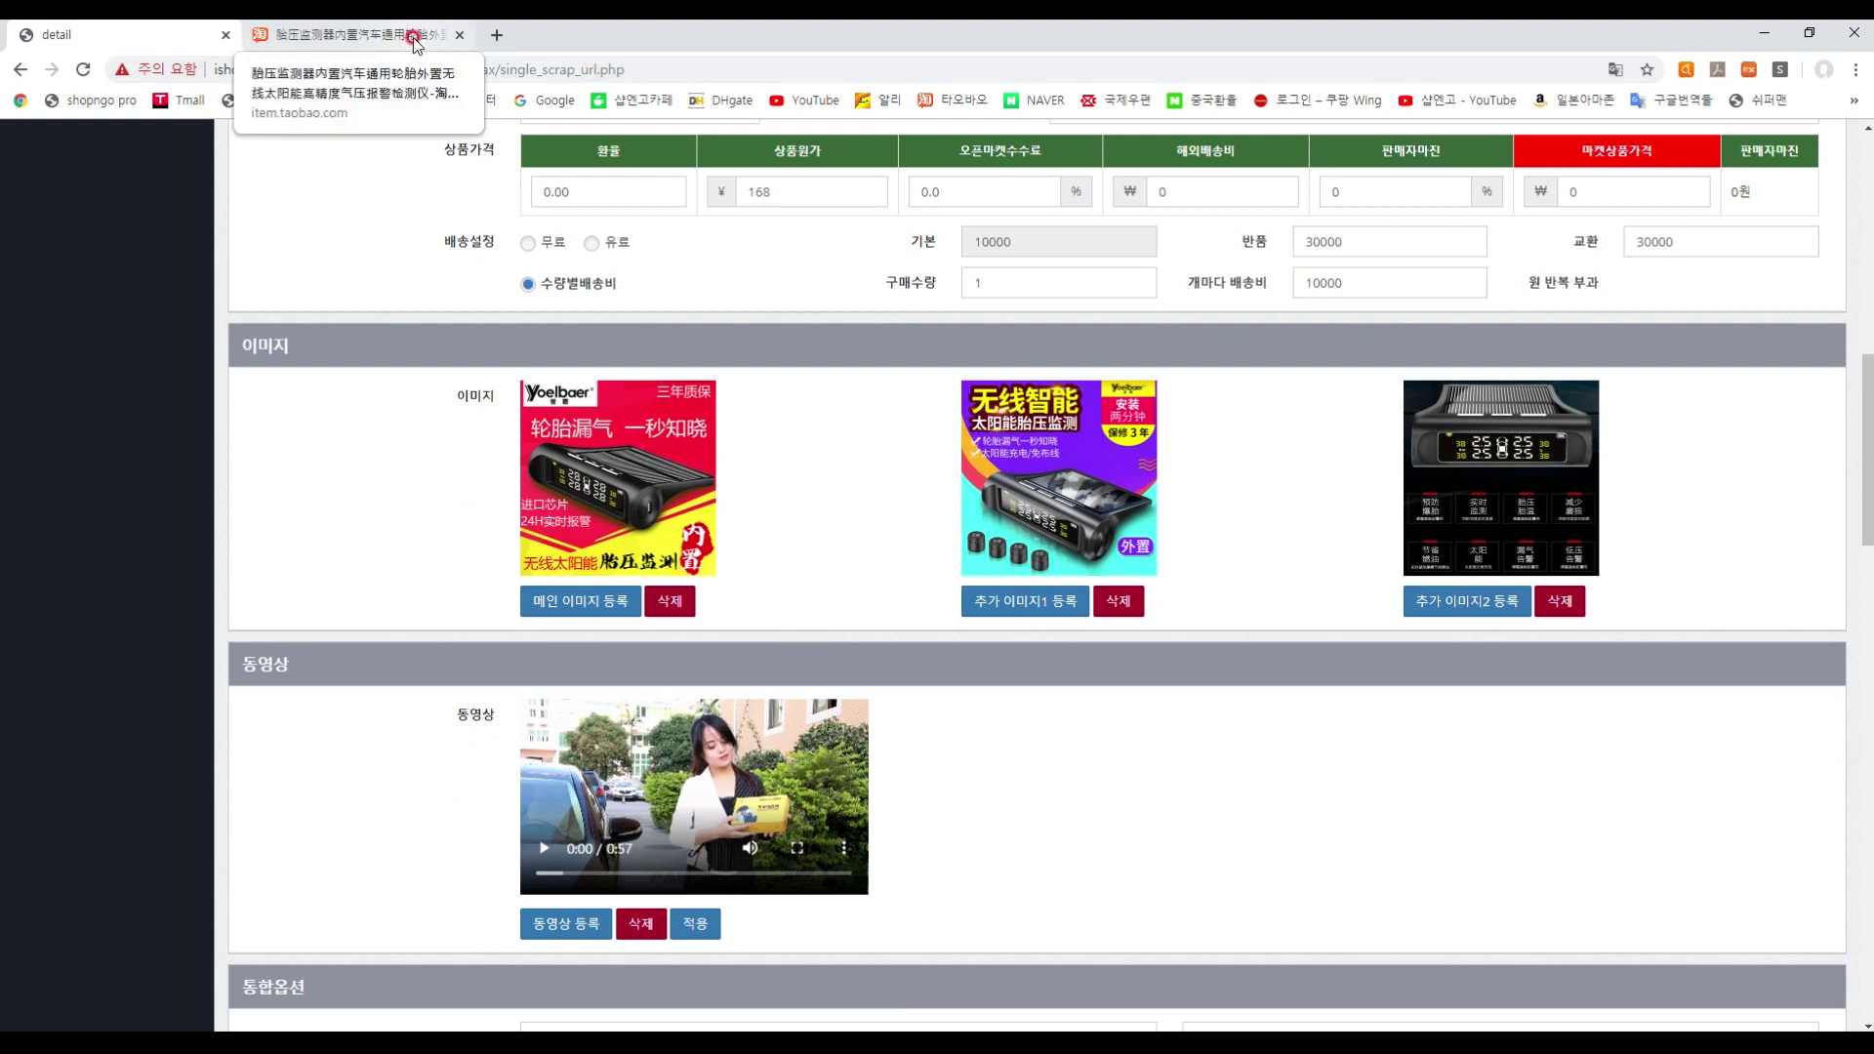
{"action": "left_click", "coordinate": [413, 37]}
{"action": "left_click", "coordinate": [886, 513]}
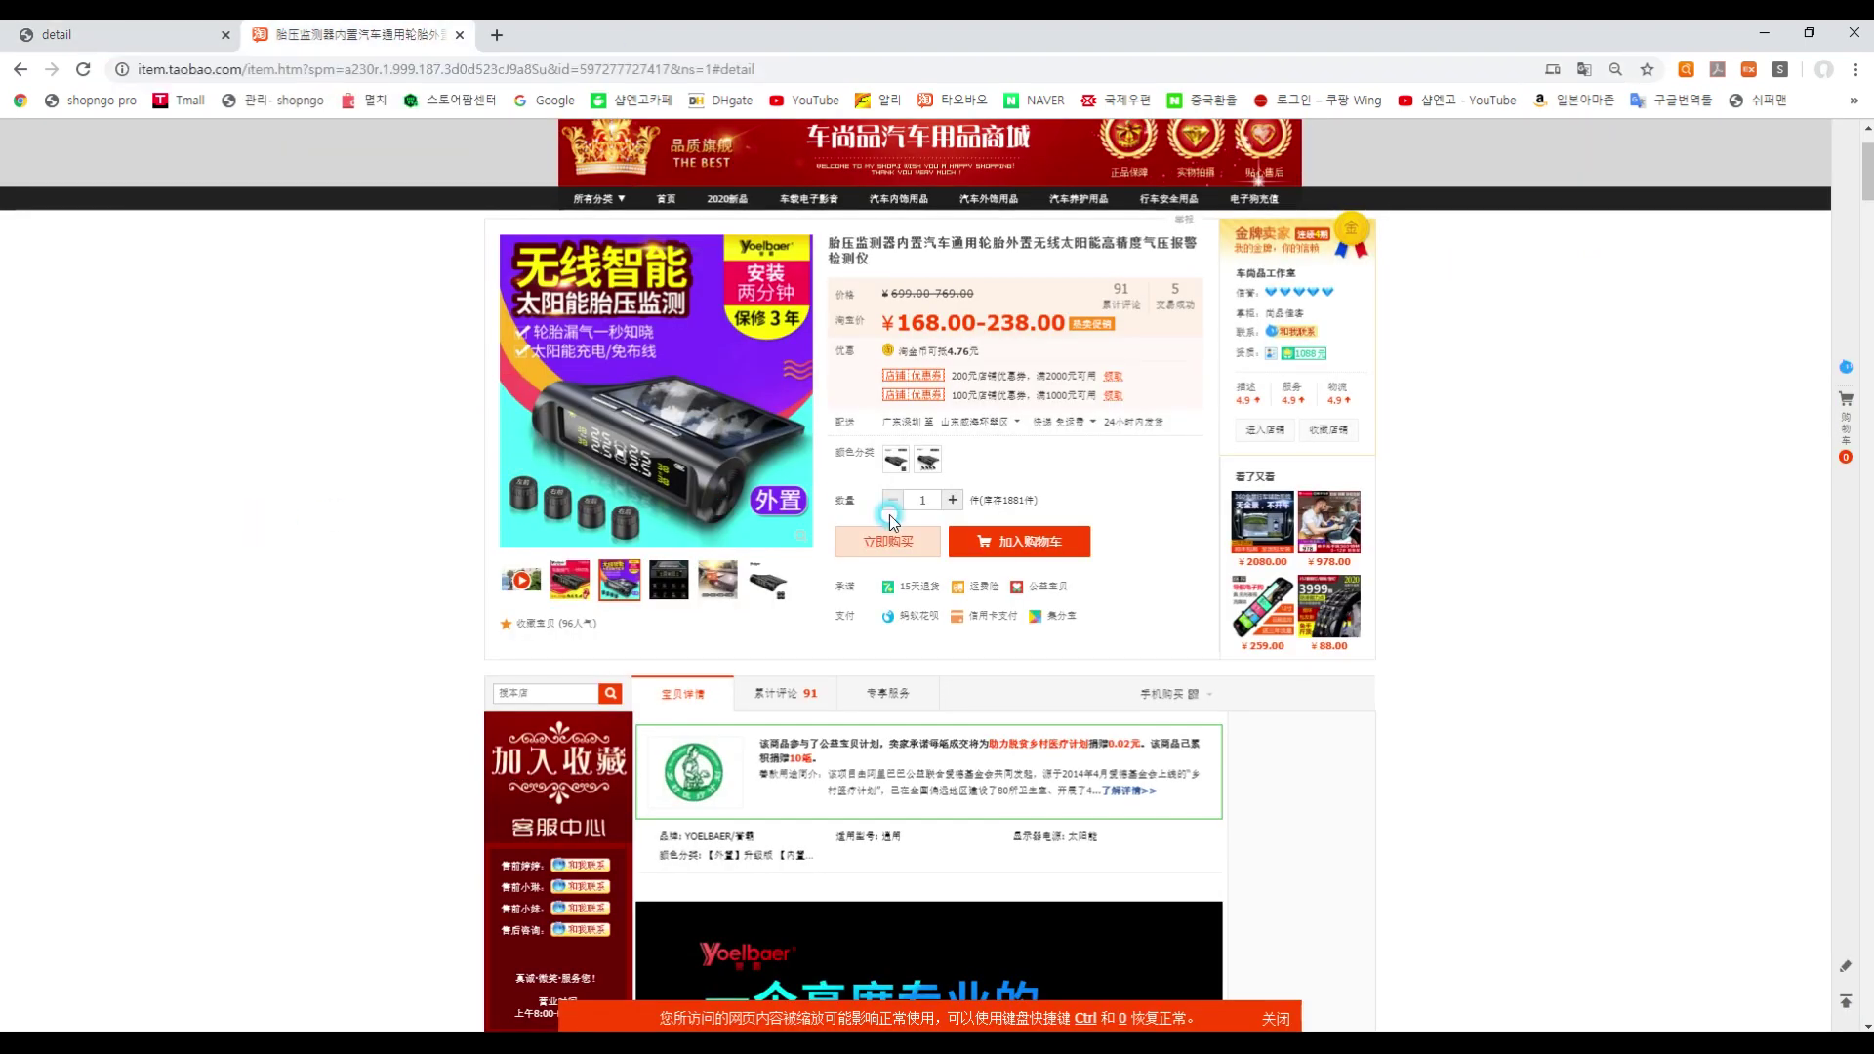
{"action": "left_click", "coordinate": [892, 461]}
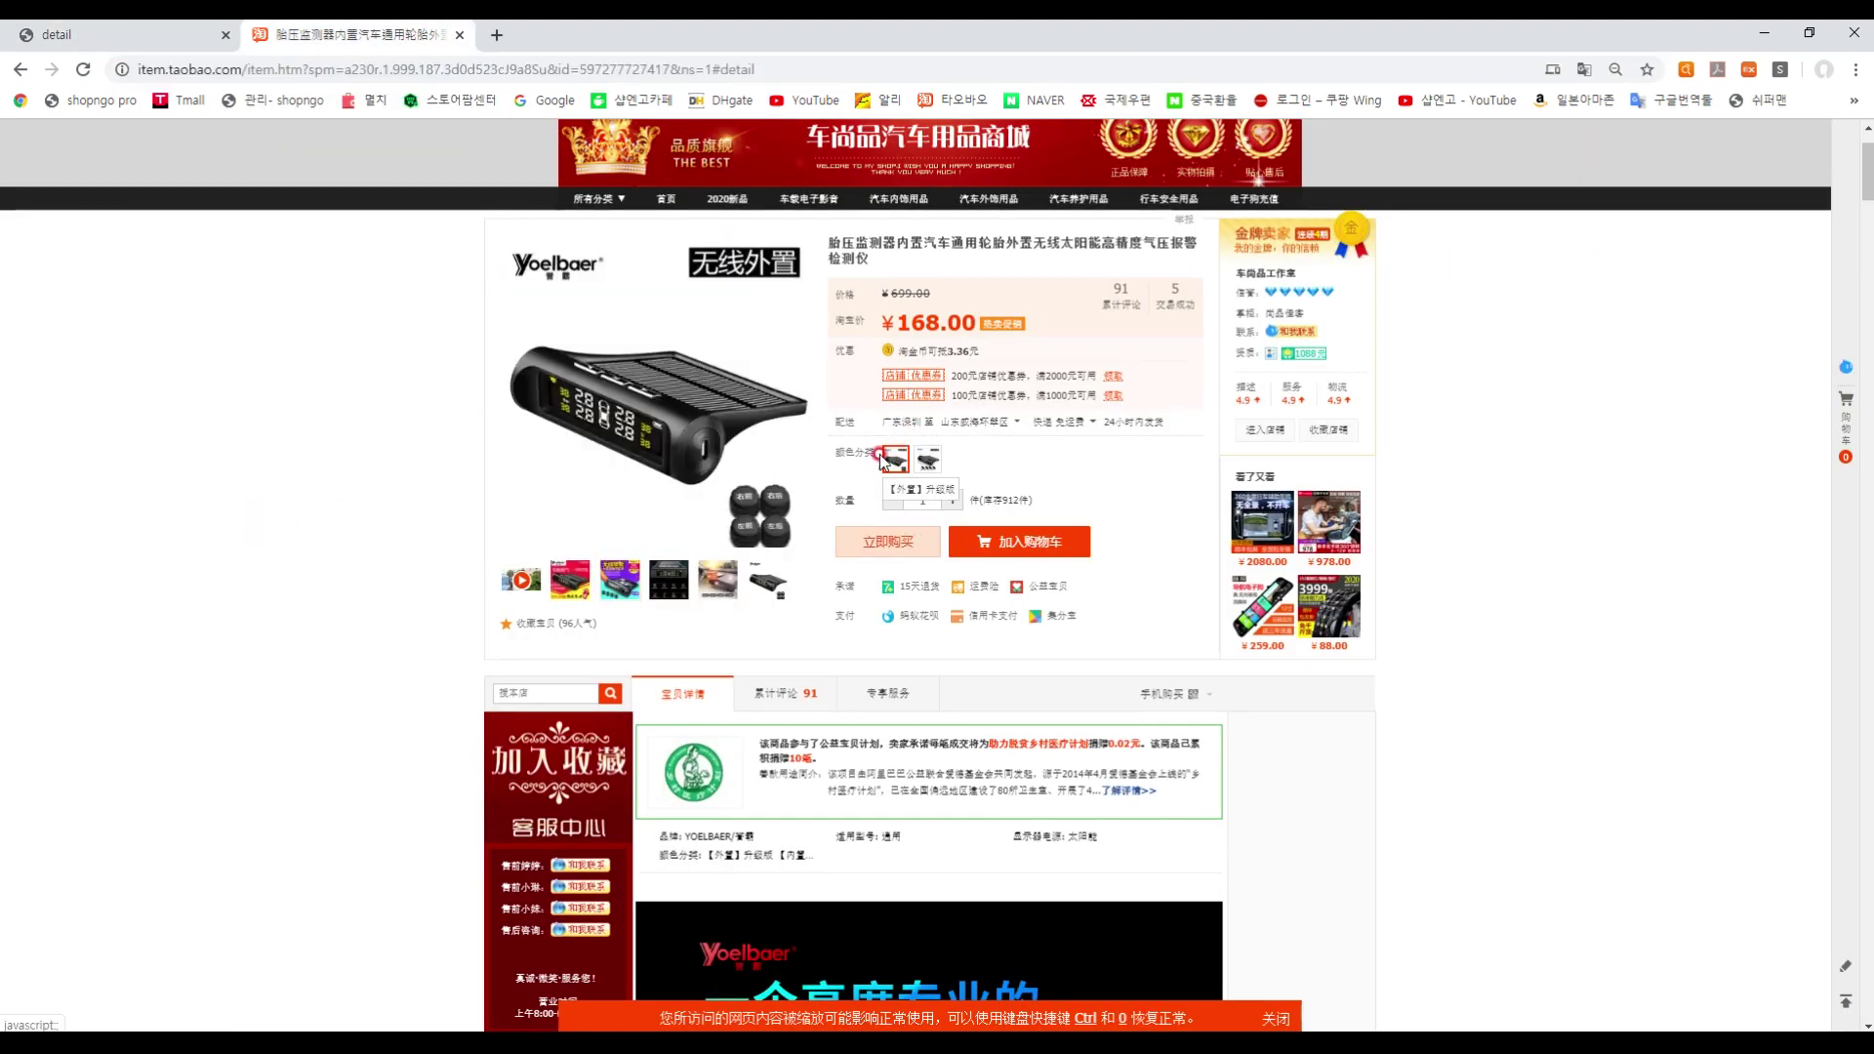
{"action": "left_click", "coordinate": [947, 310]}
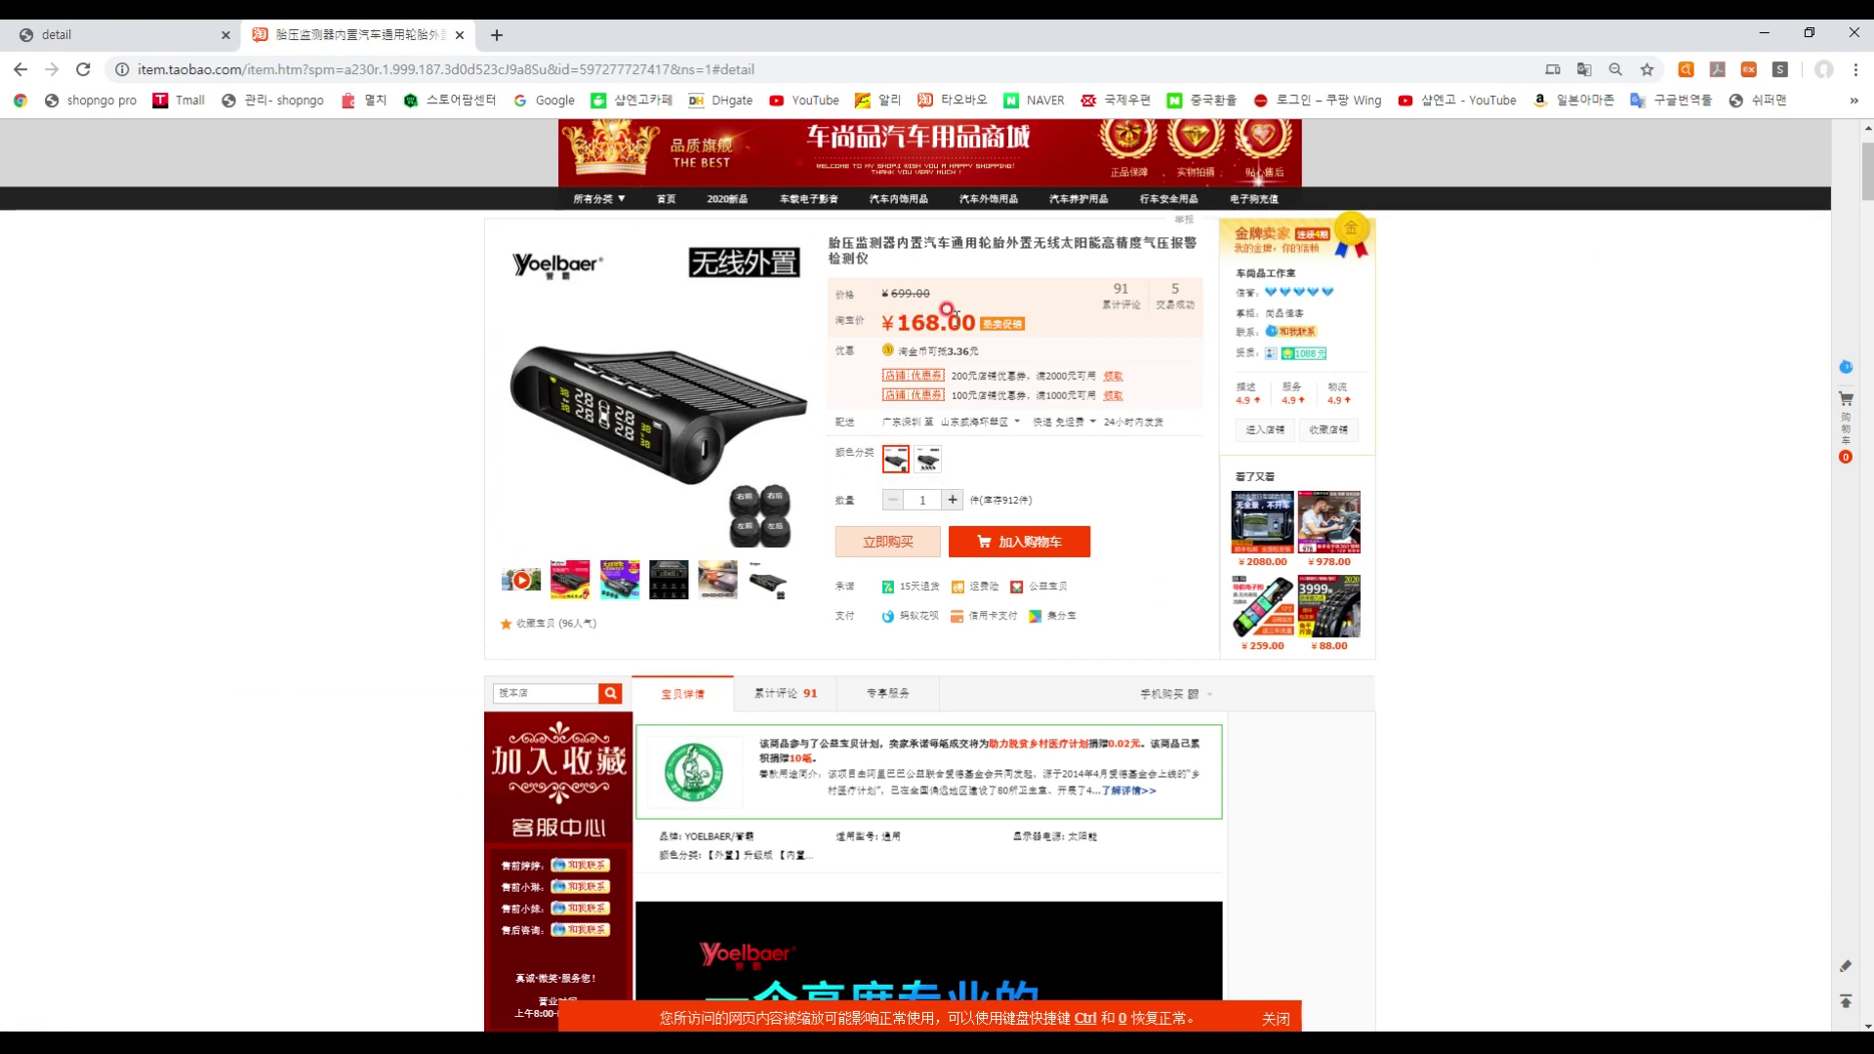
{"action": "left_click", "coordinate": [928, 465]}
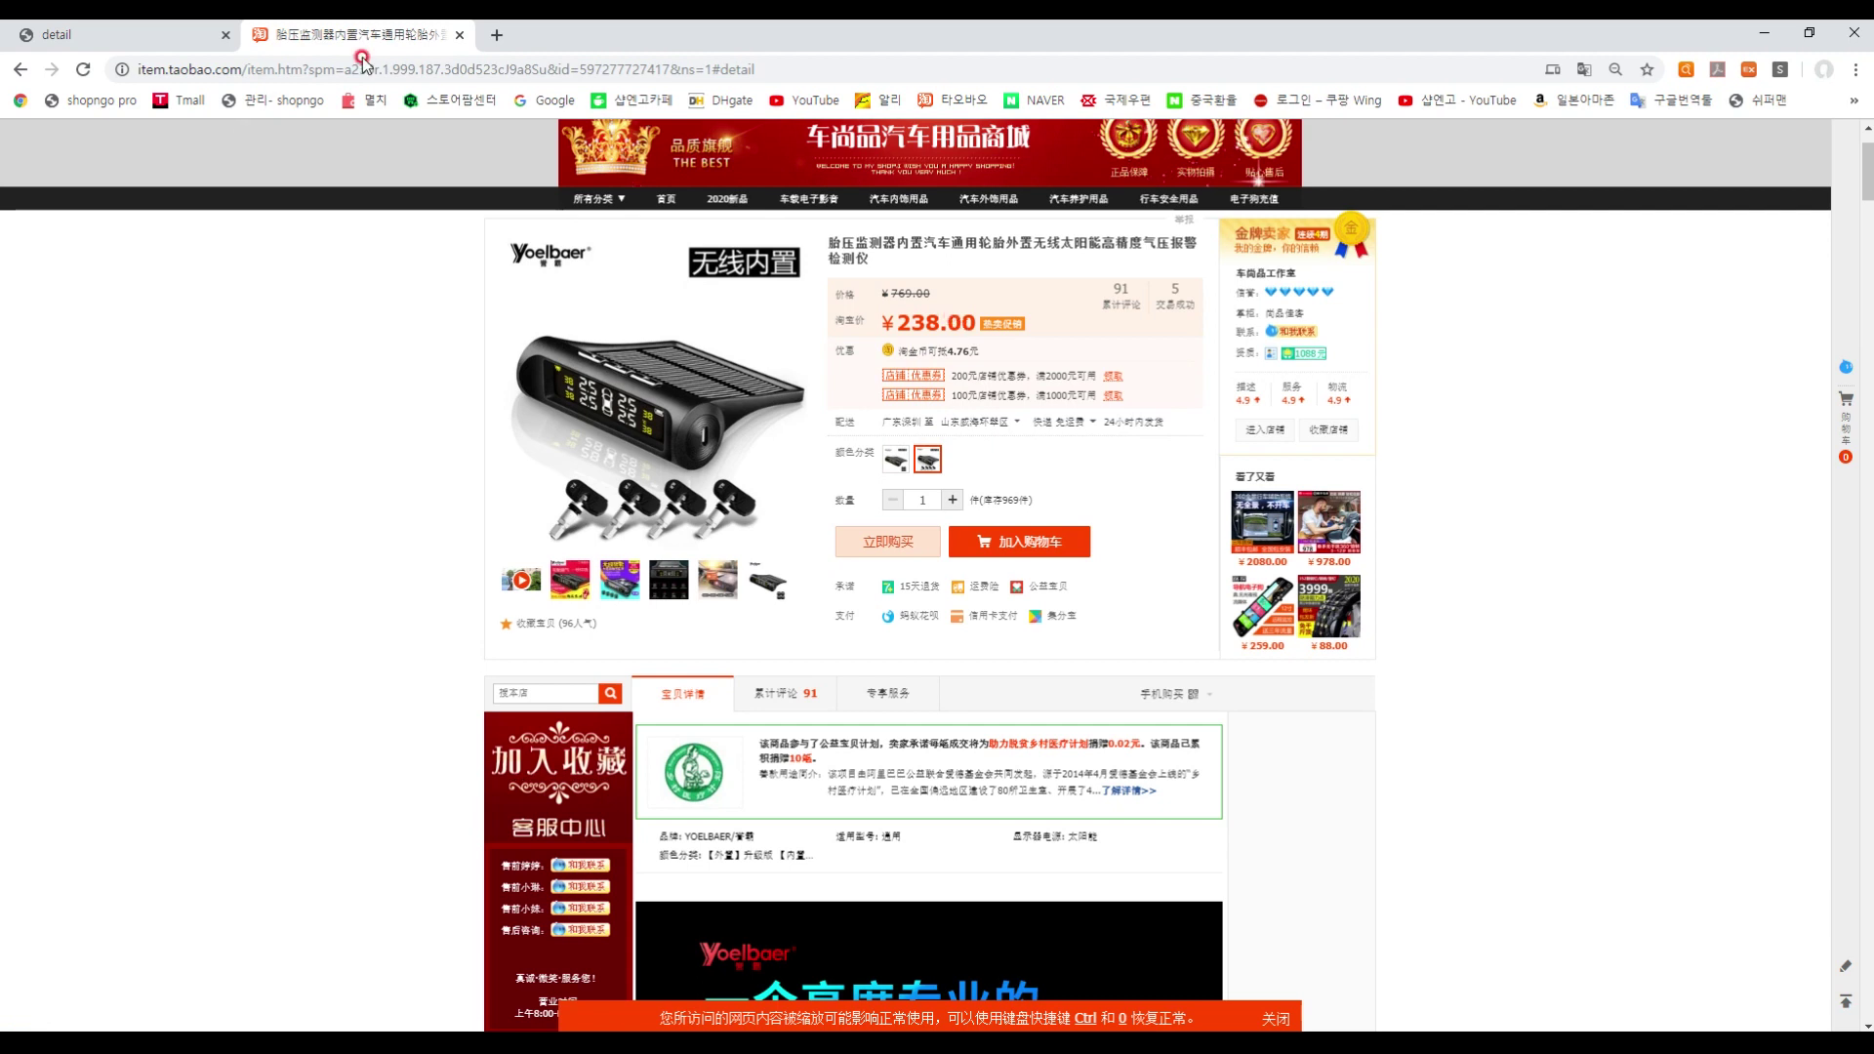
- Return to the product registration form, then look up the Chinese yuan exchange rate on Naver in a new browser tab
{"action": "left_click", "coordinate": [117, 35]}
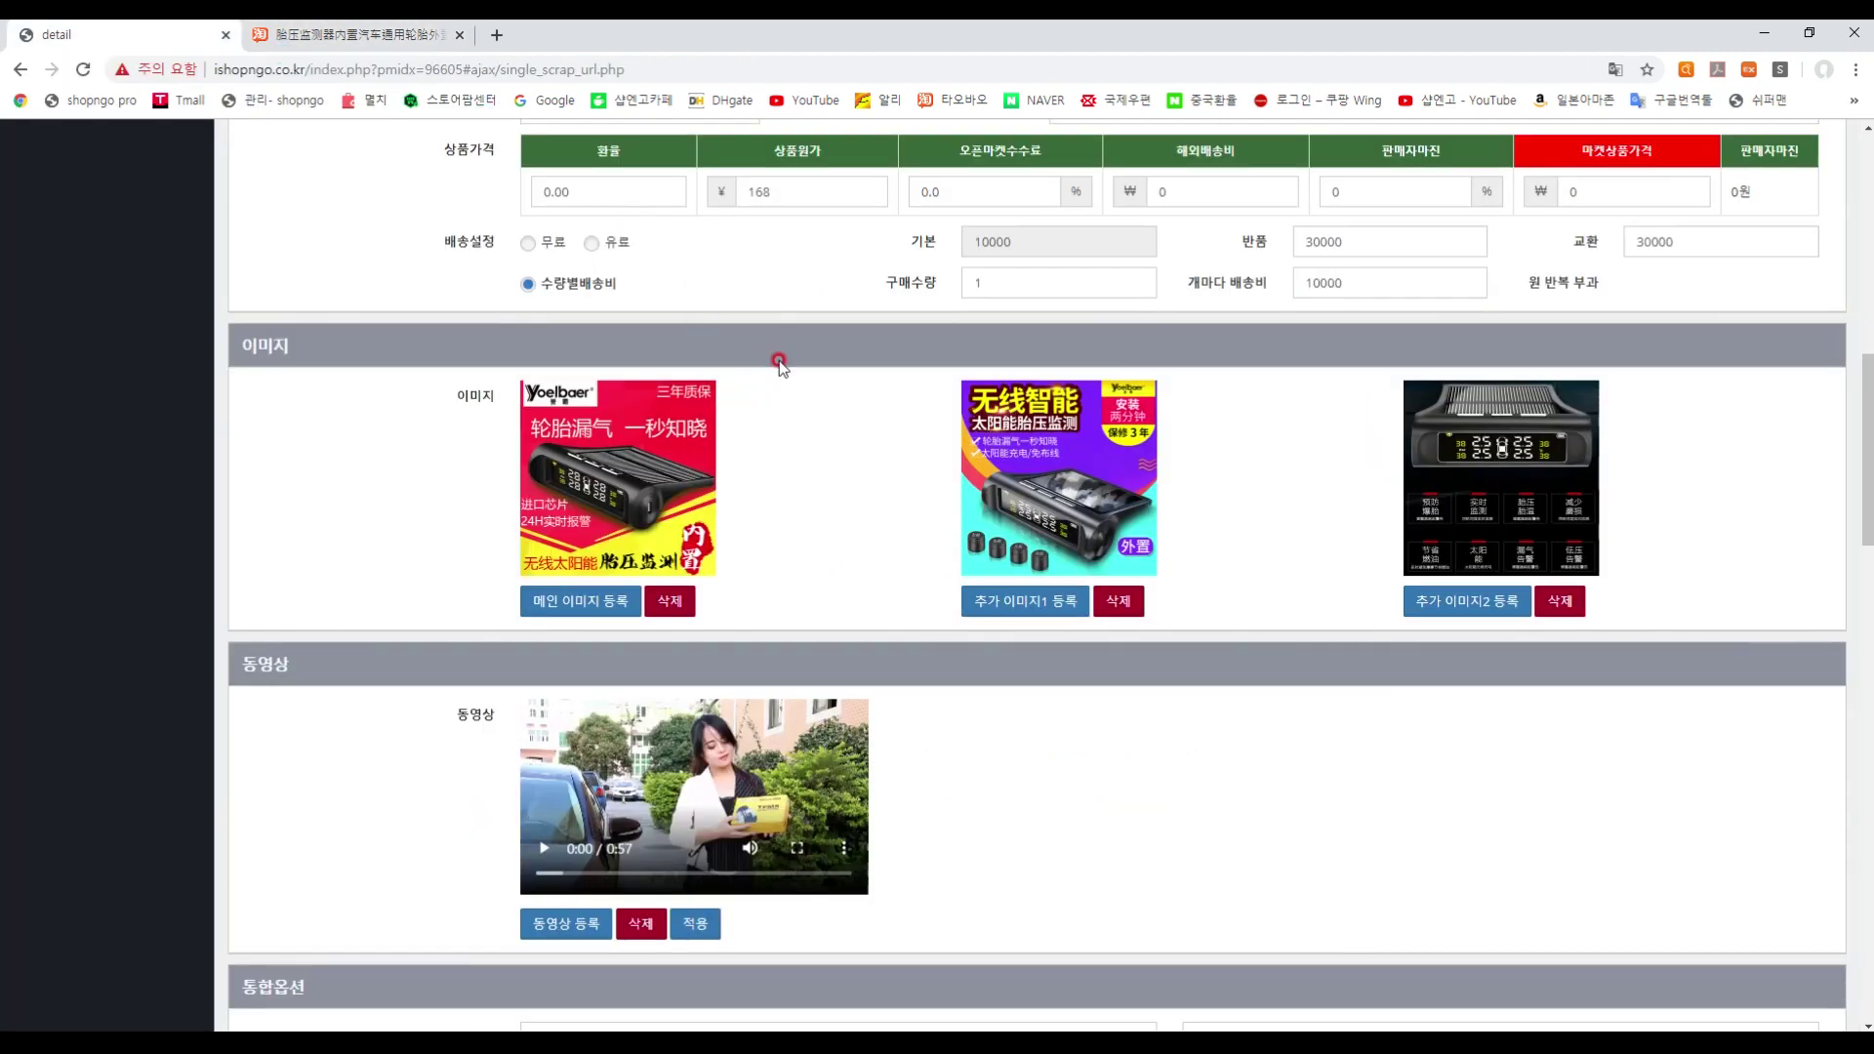
{"action": "left_click", "coordinate": [806, 186]}
{"action": "left_click_drag", "start_coordinate": [582, 184], "coordinate": [411, 198]}
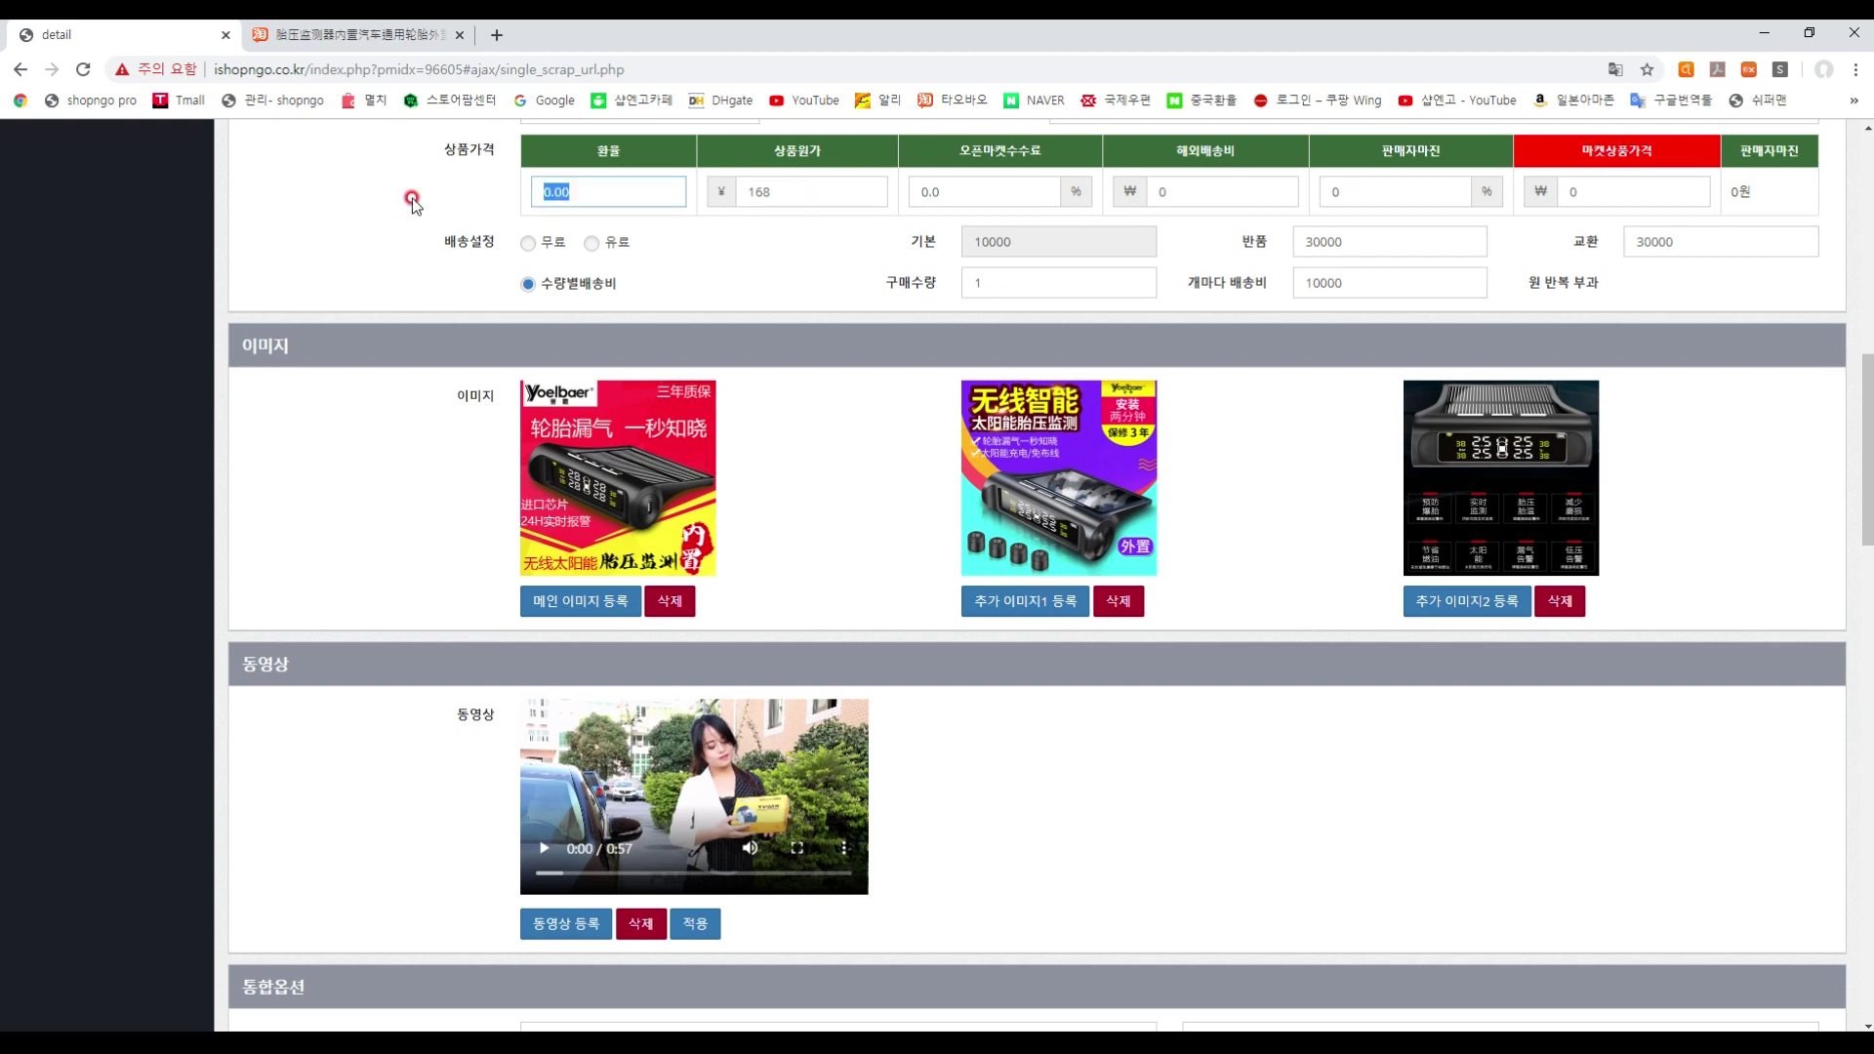
{"action": "left_click", "coordinate": [496, 34]}
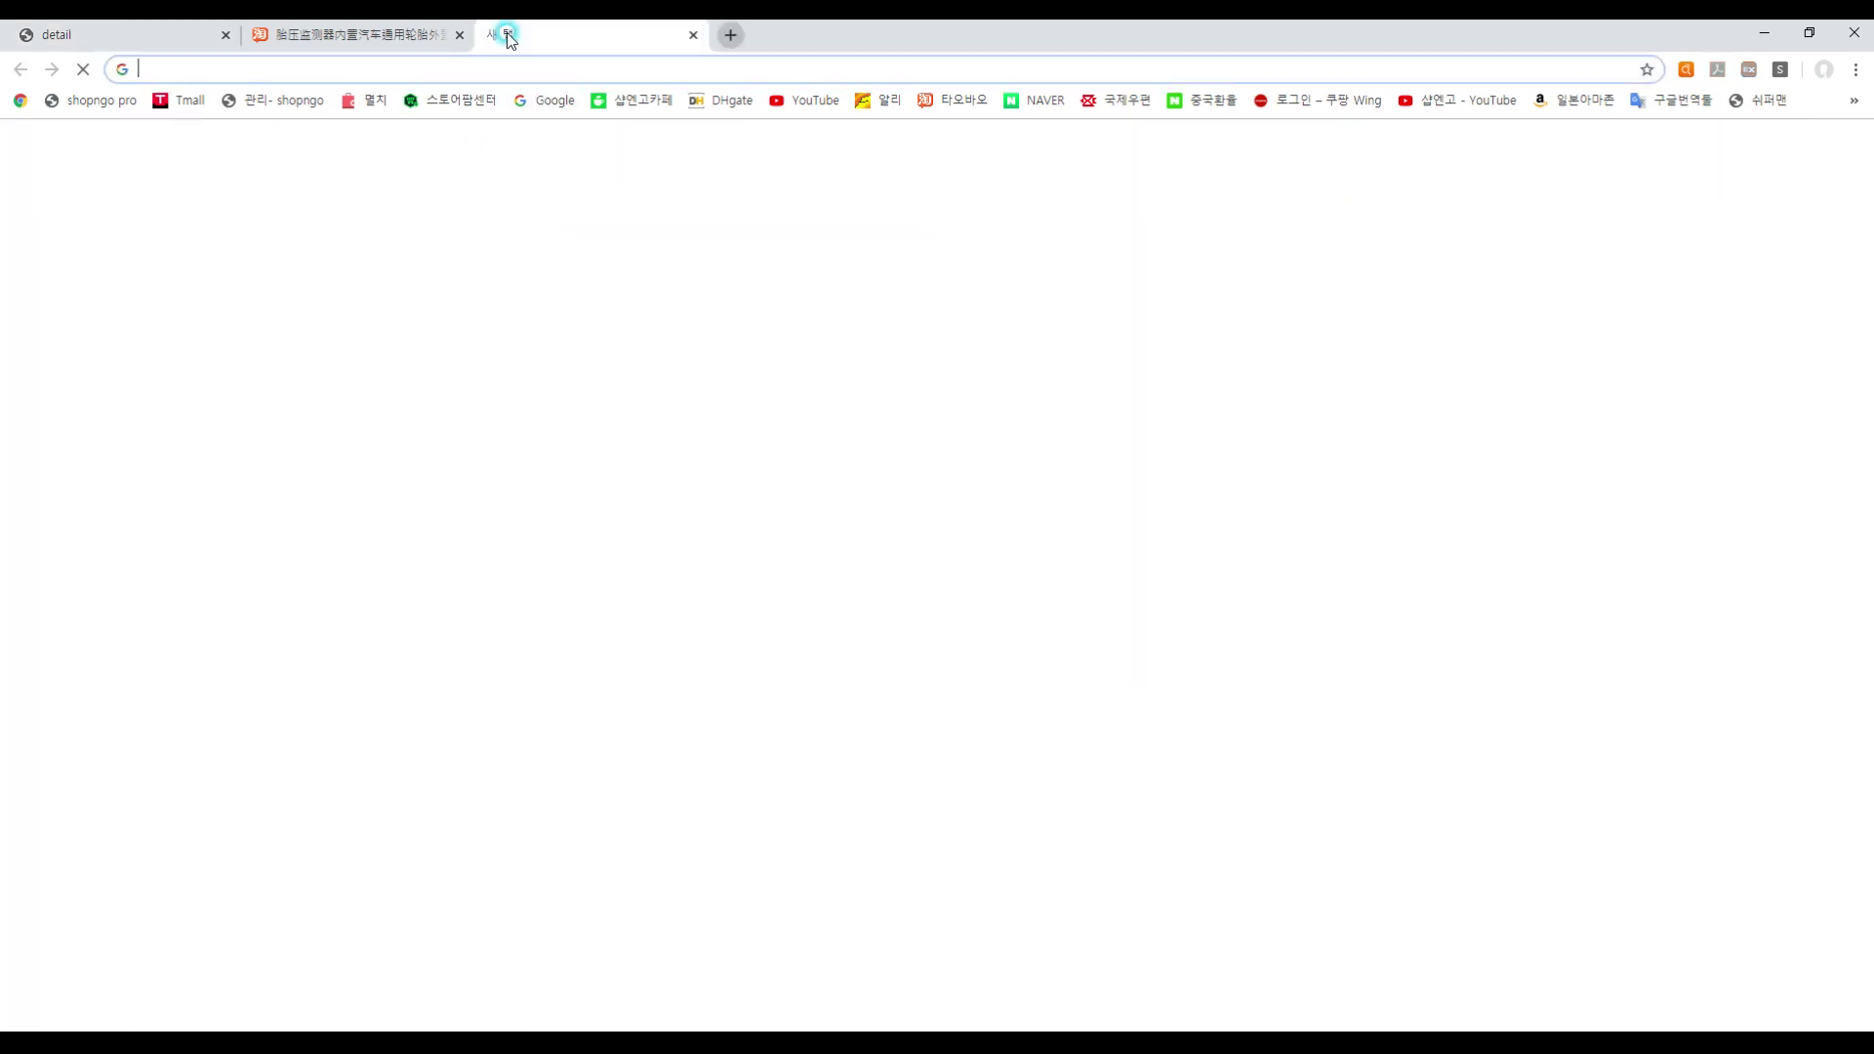
{"action": "left_click", "coordinate": [1216, 100]}
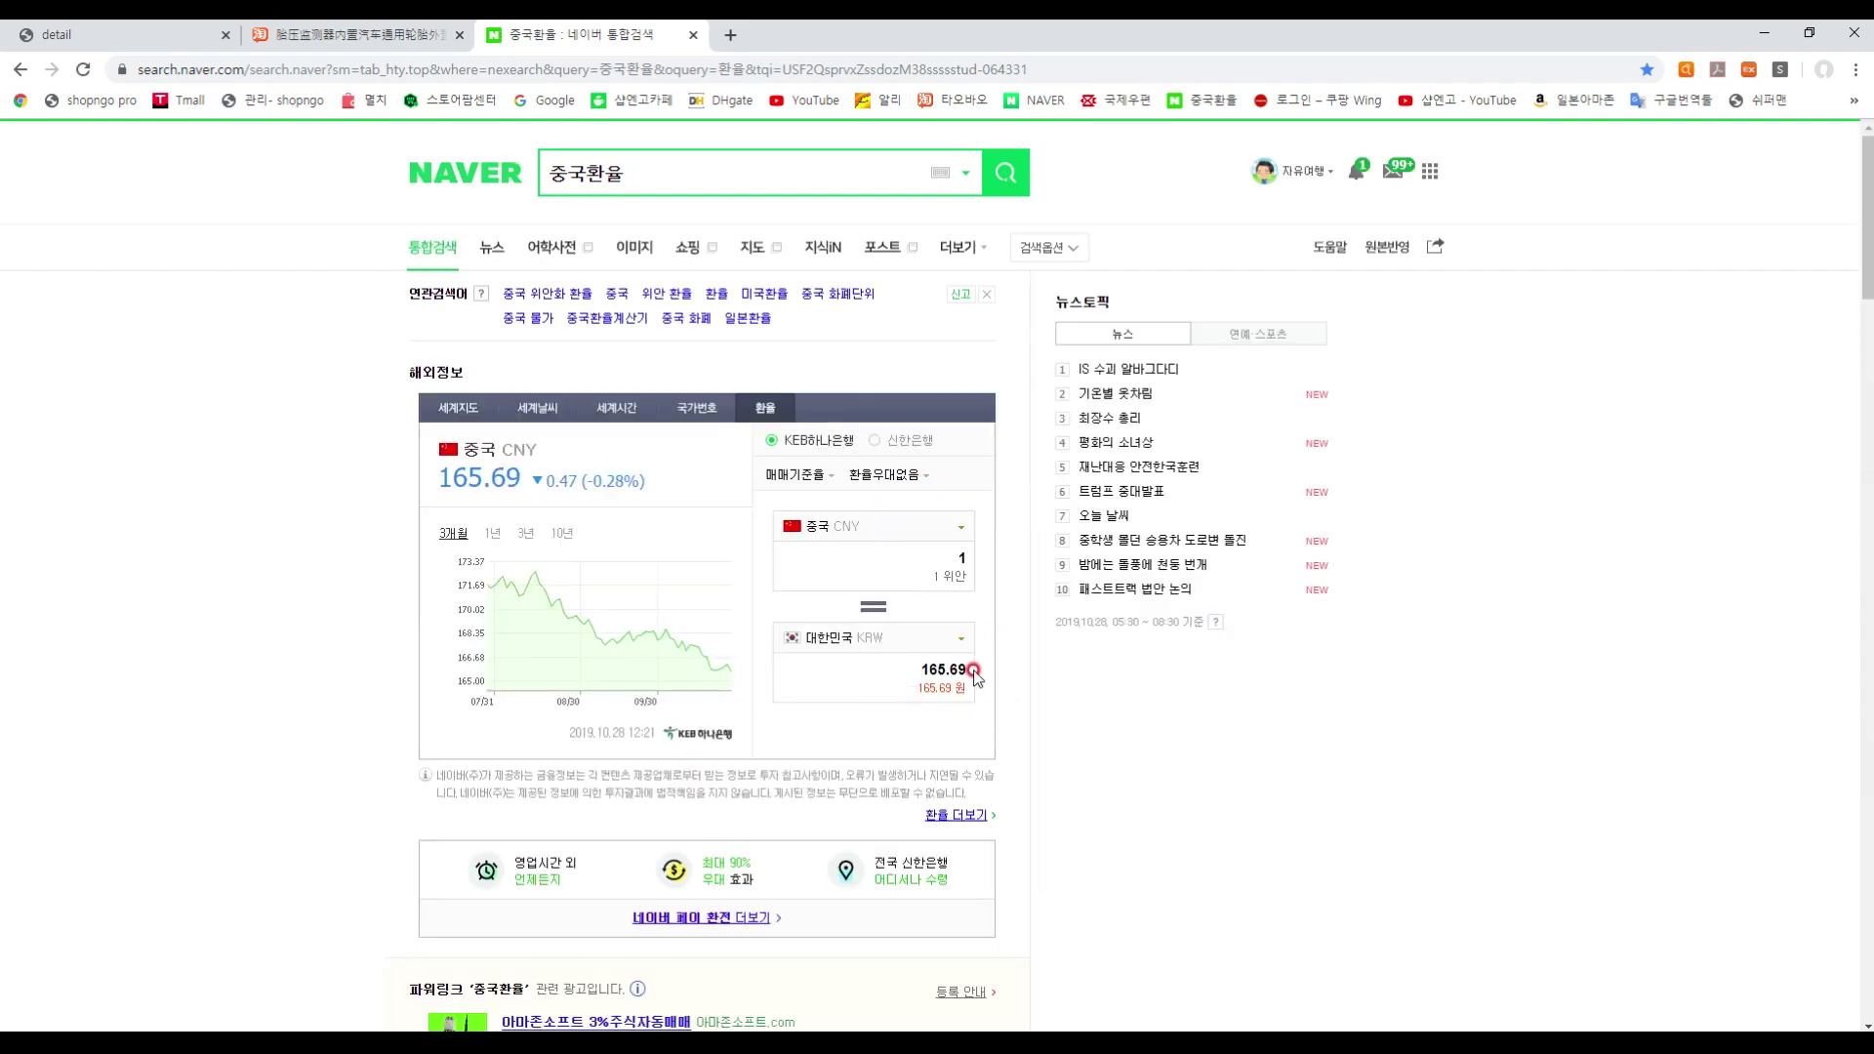
- Back in the product registration form, set the exchange rate to 170 and the open market commission to 18%
{"action": "left_click", "coordinate": [151, 34]}
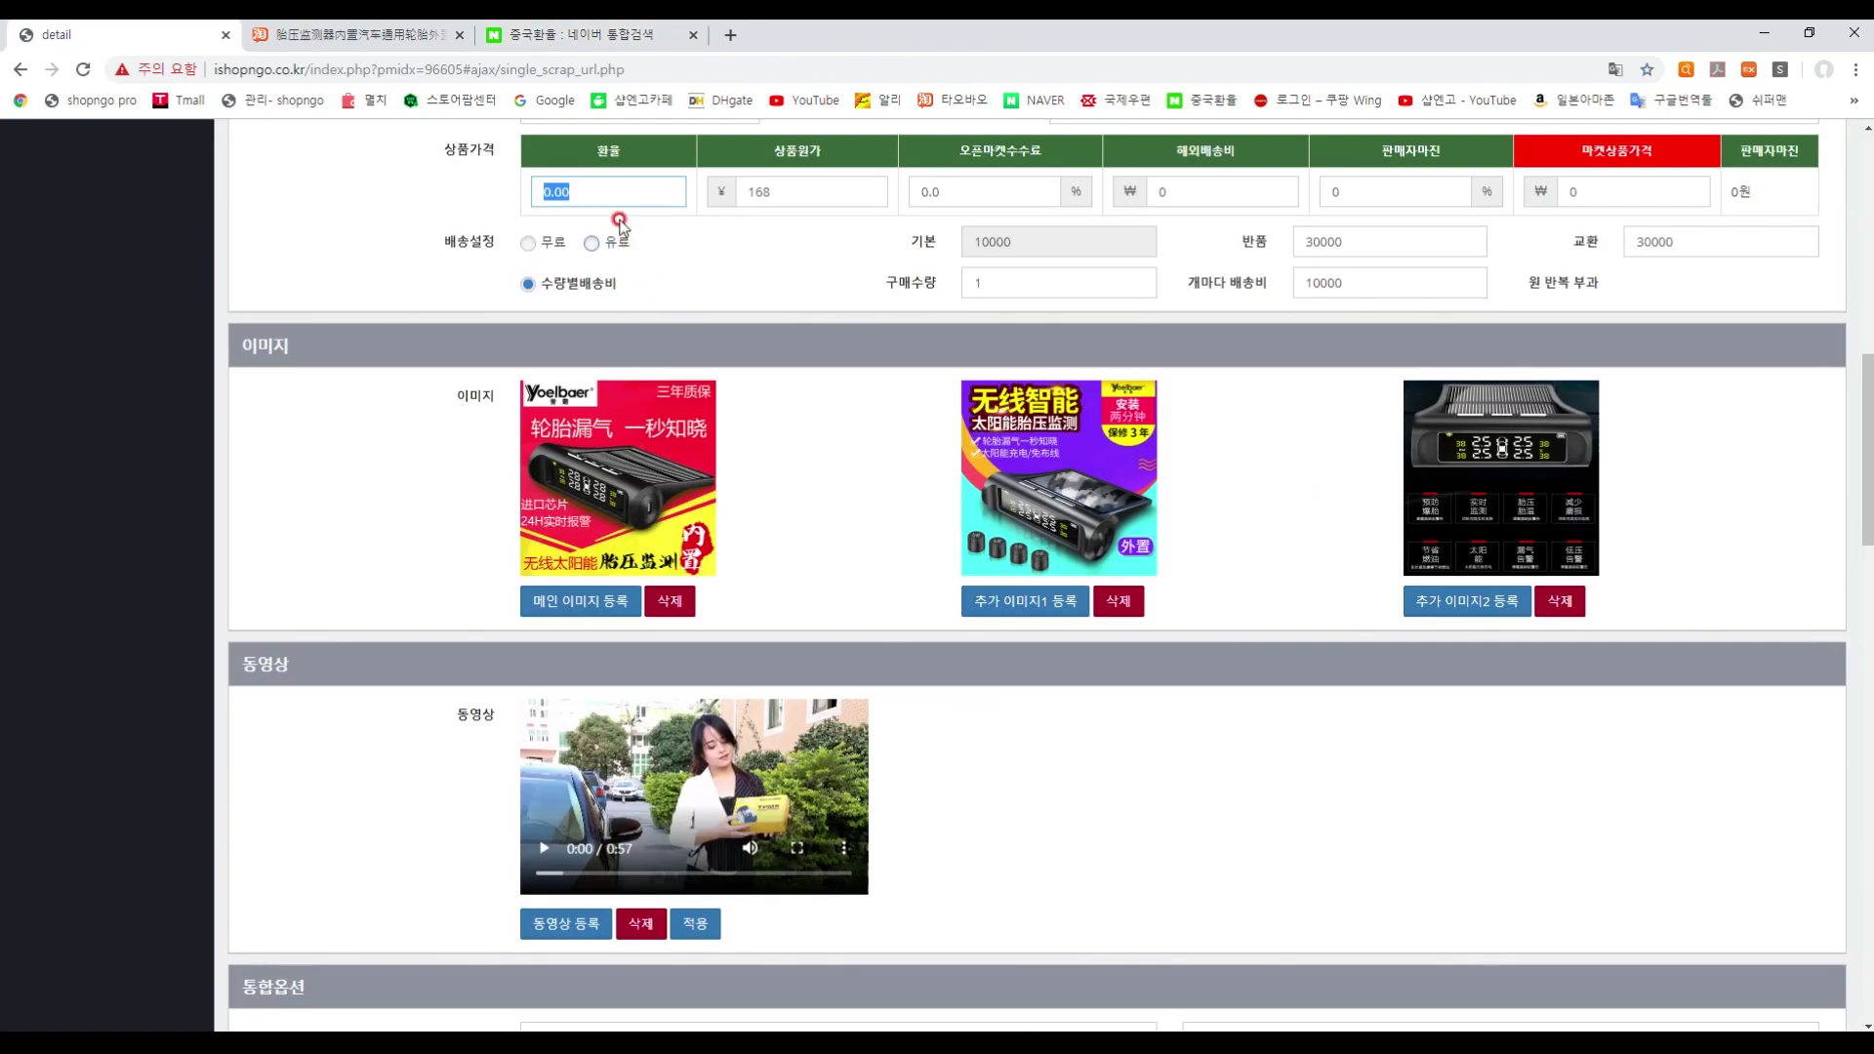
{"action": "type", "text": "170"}
{"action": "left_click", "coordinate": [785, 190]}
{"action": "key", "text": "Tab"}
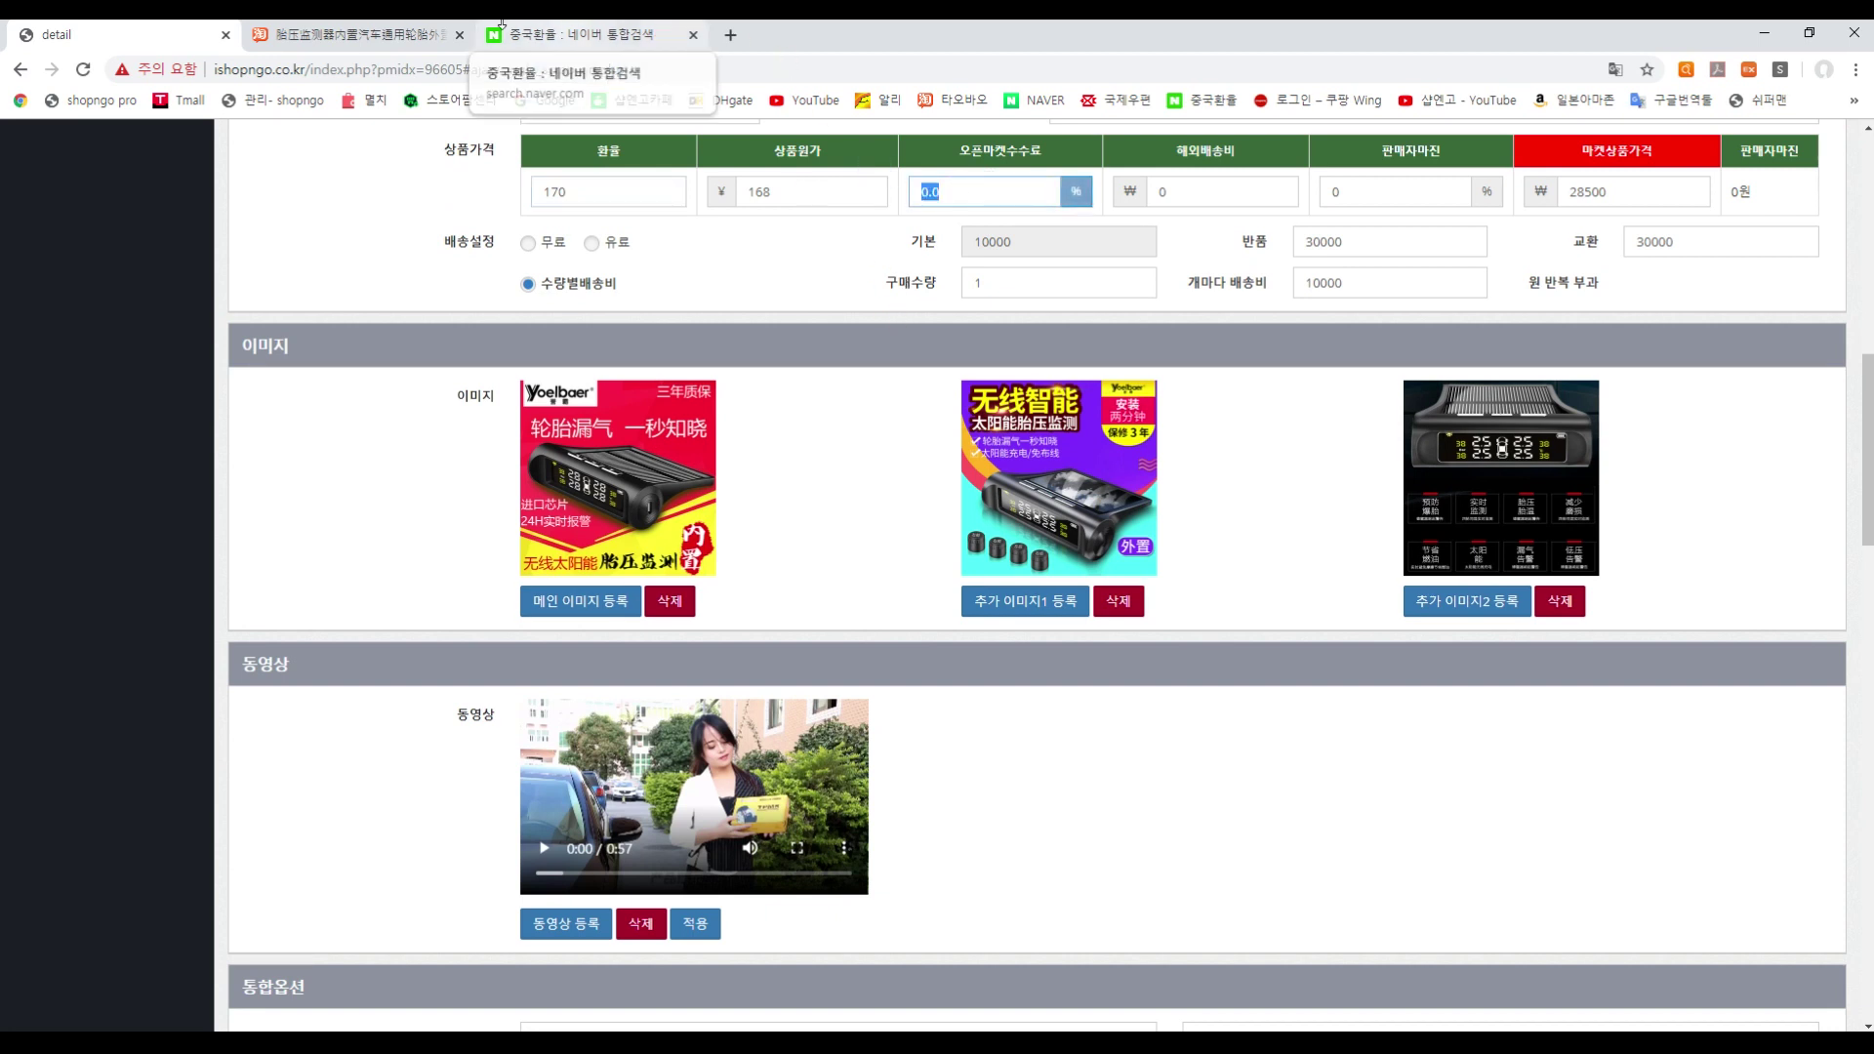
{"action": "left_click", "coordinate": [1005, 216]}
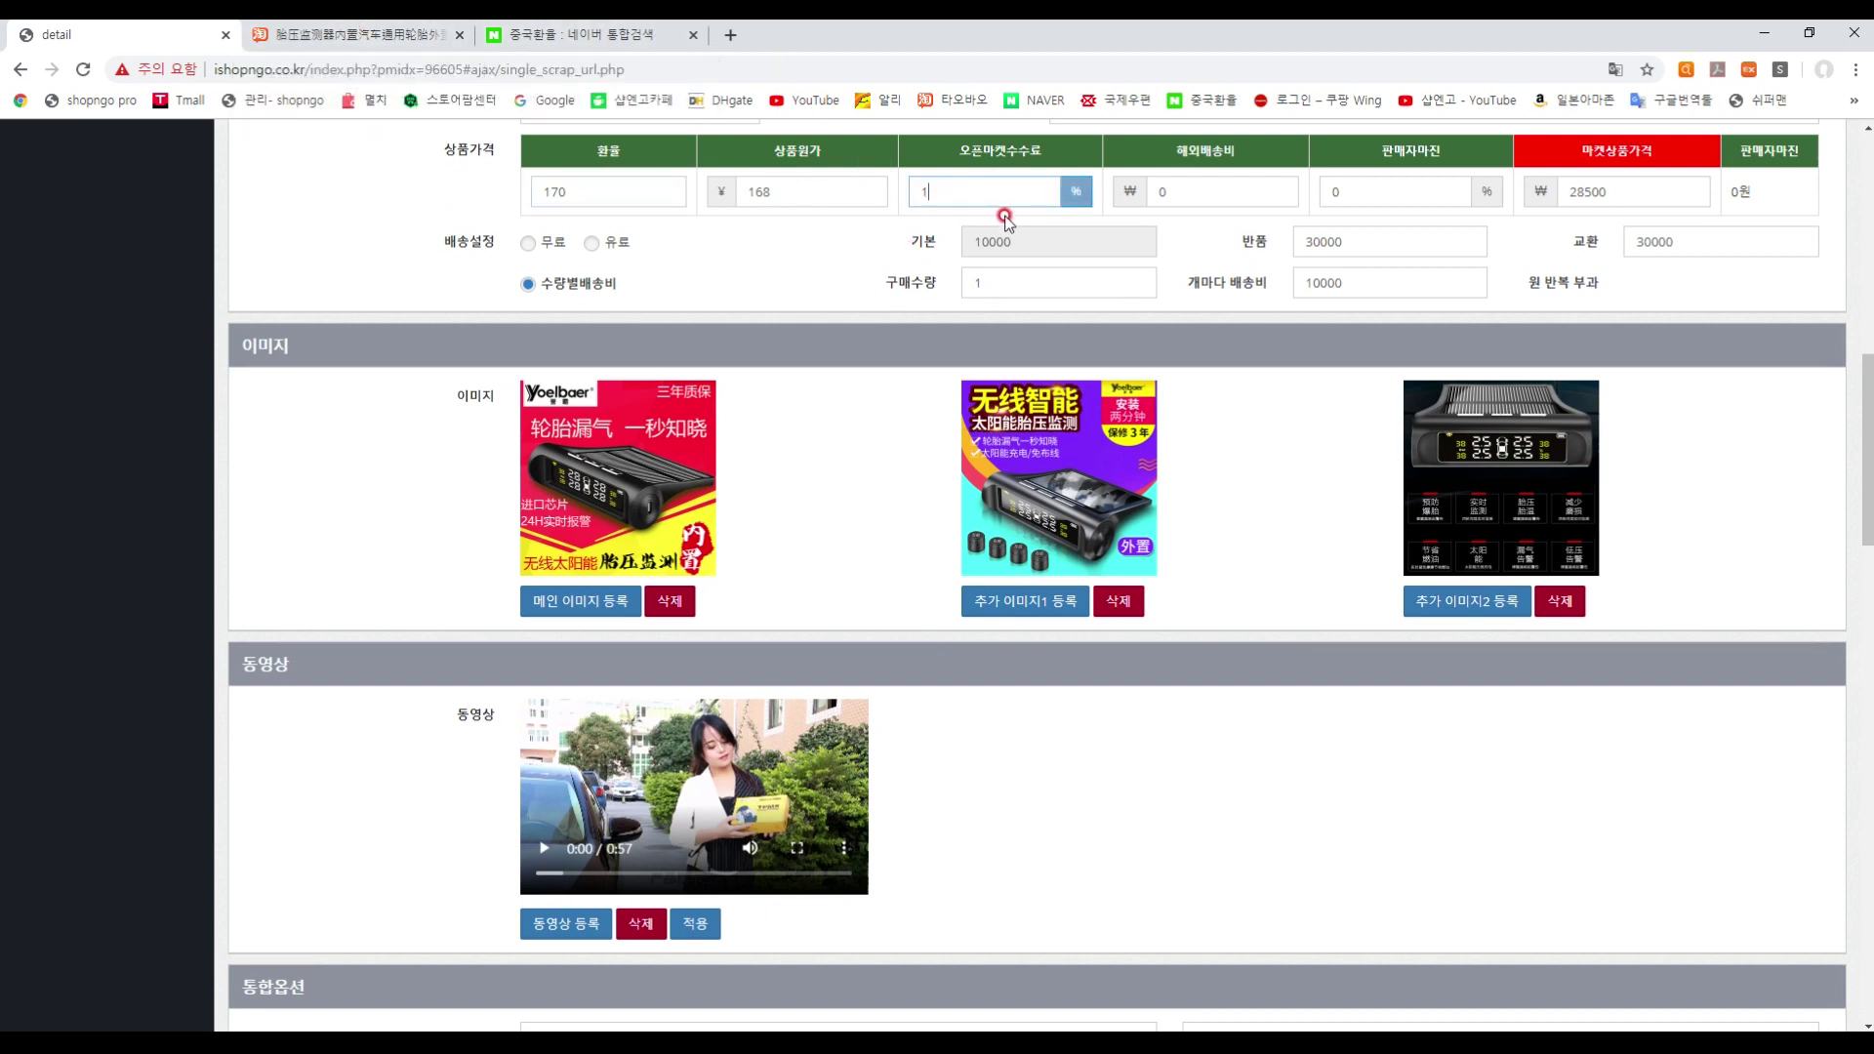
{"action": "left_click", "coordinate": [1223, 172]}
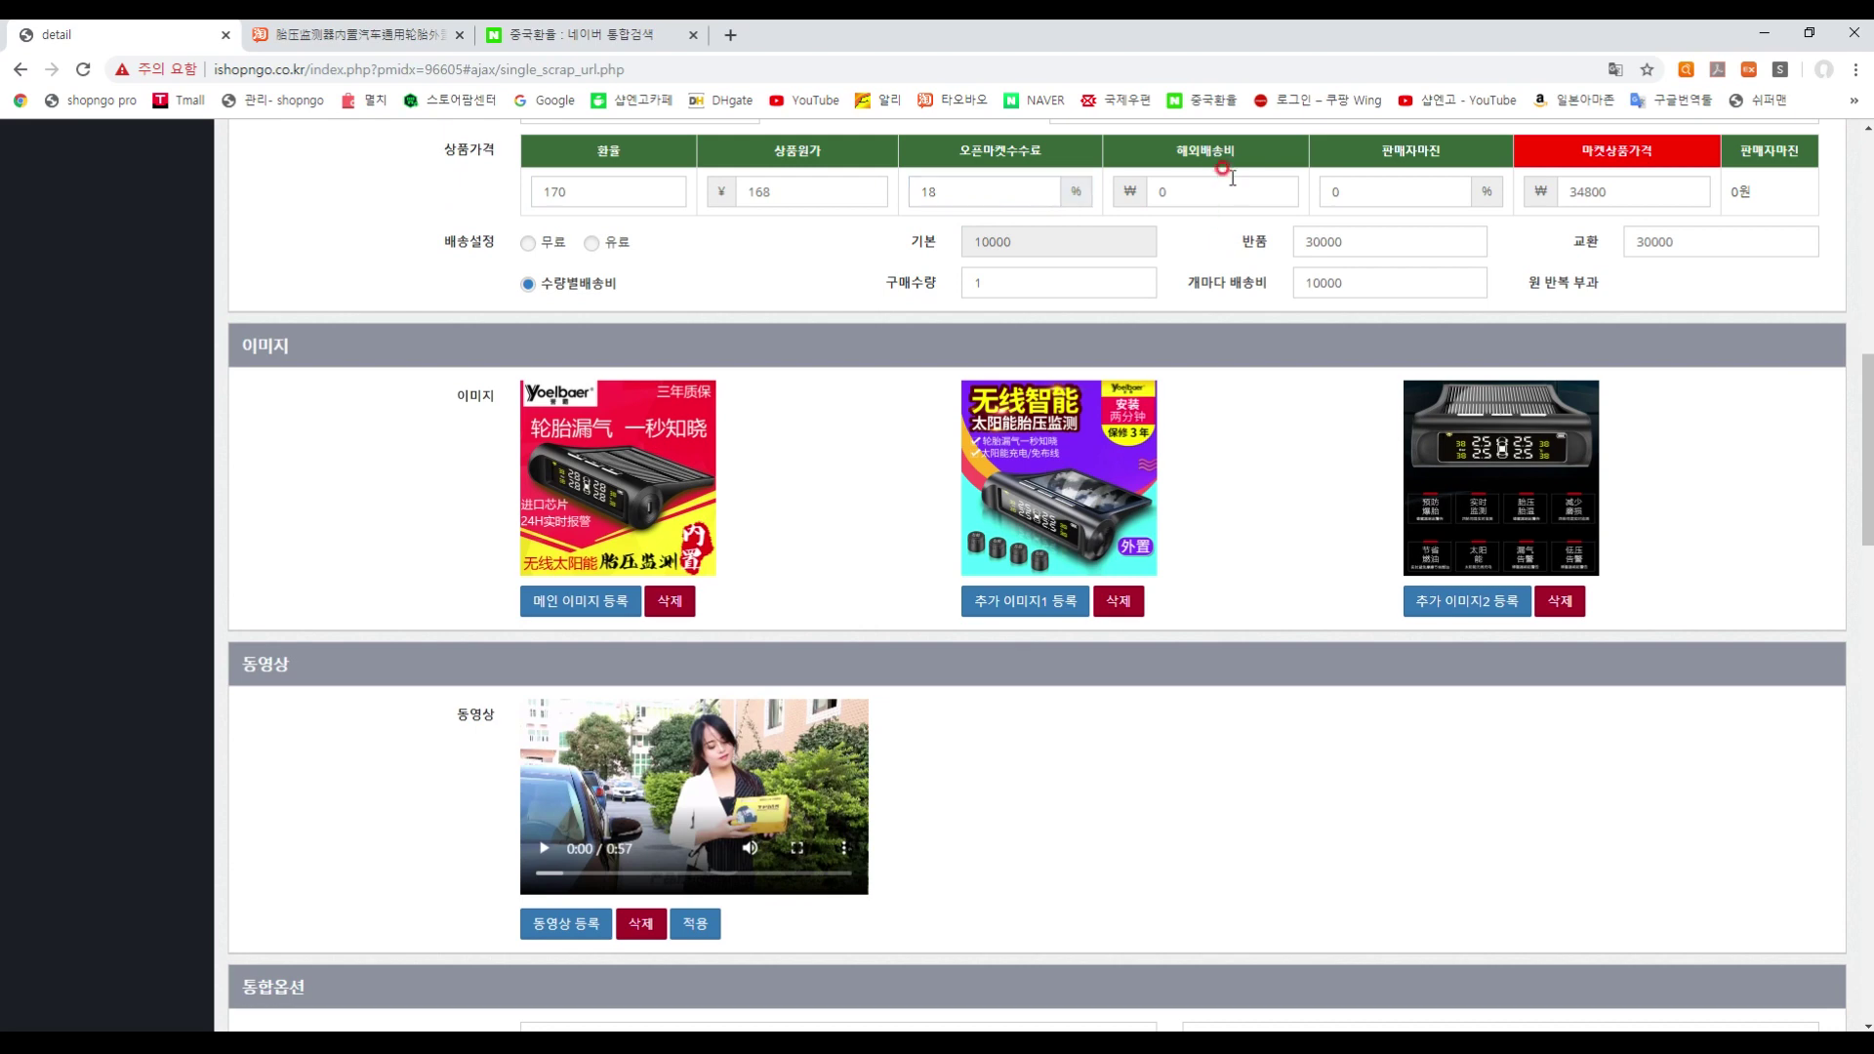
- Switch to the Taobao product page, reset its zoom to 100% and look through the detailed product description
{"action": "left_click", "coordinate": [329, 41]}
{"action": "scroll", "coordinate": [1029, 641], "scroll_direction": "down", "scroll_amount": 3}
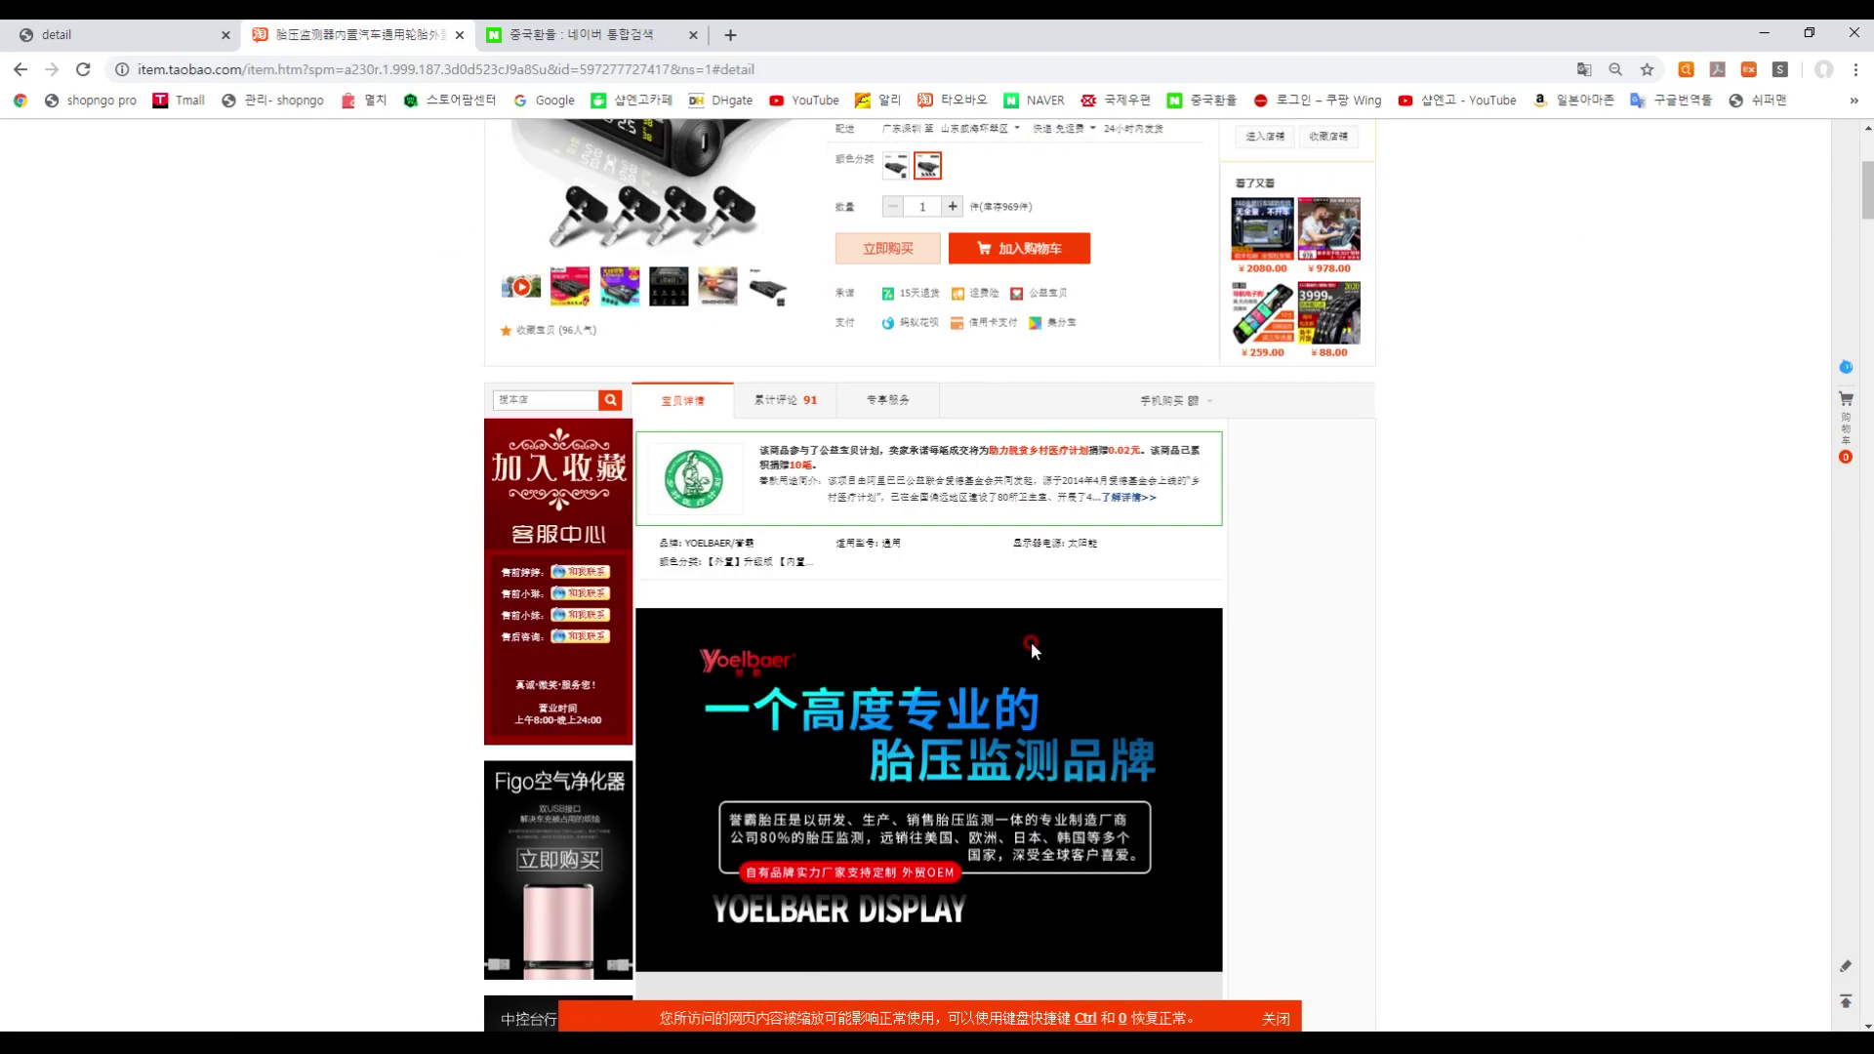
{"action": "key", "text": "ctrl+0"}
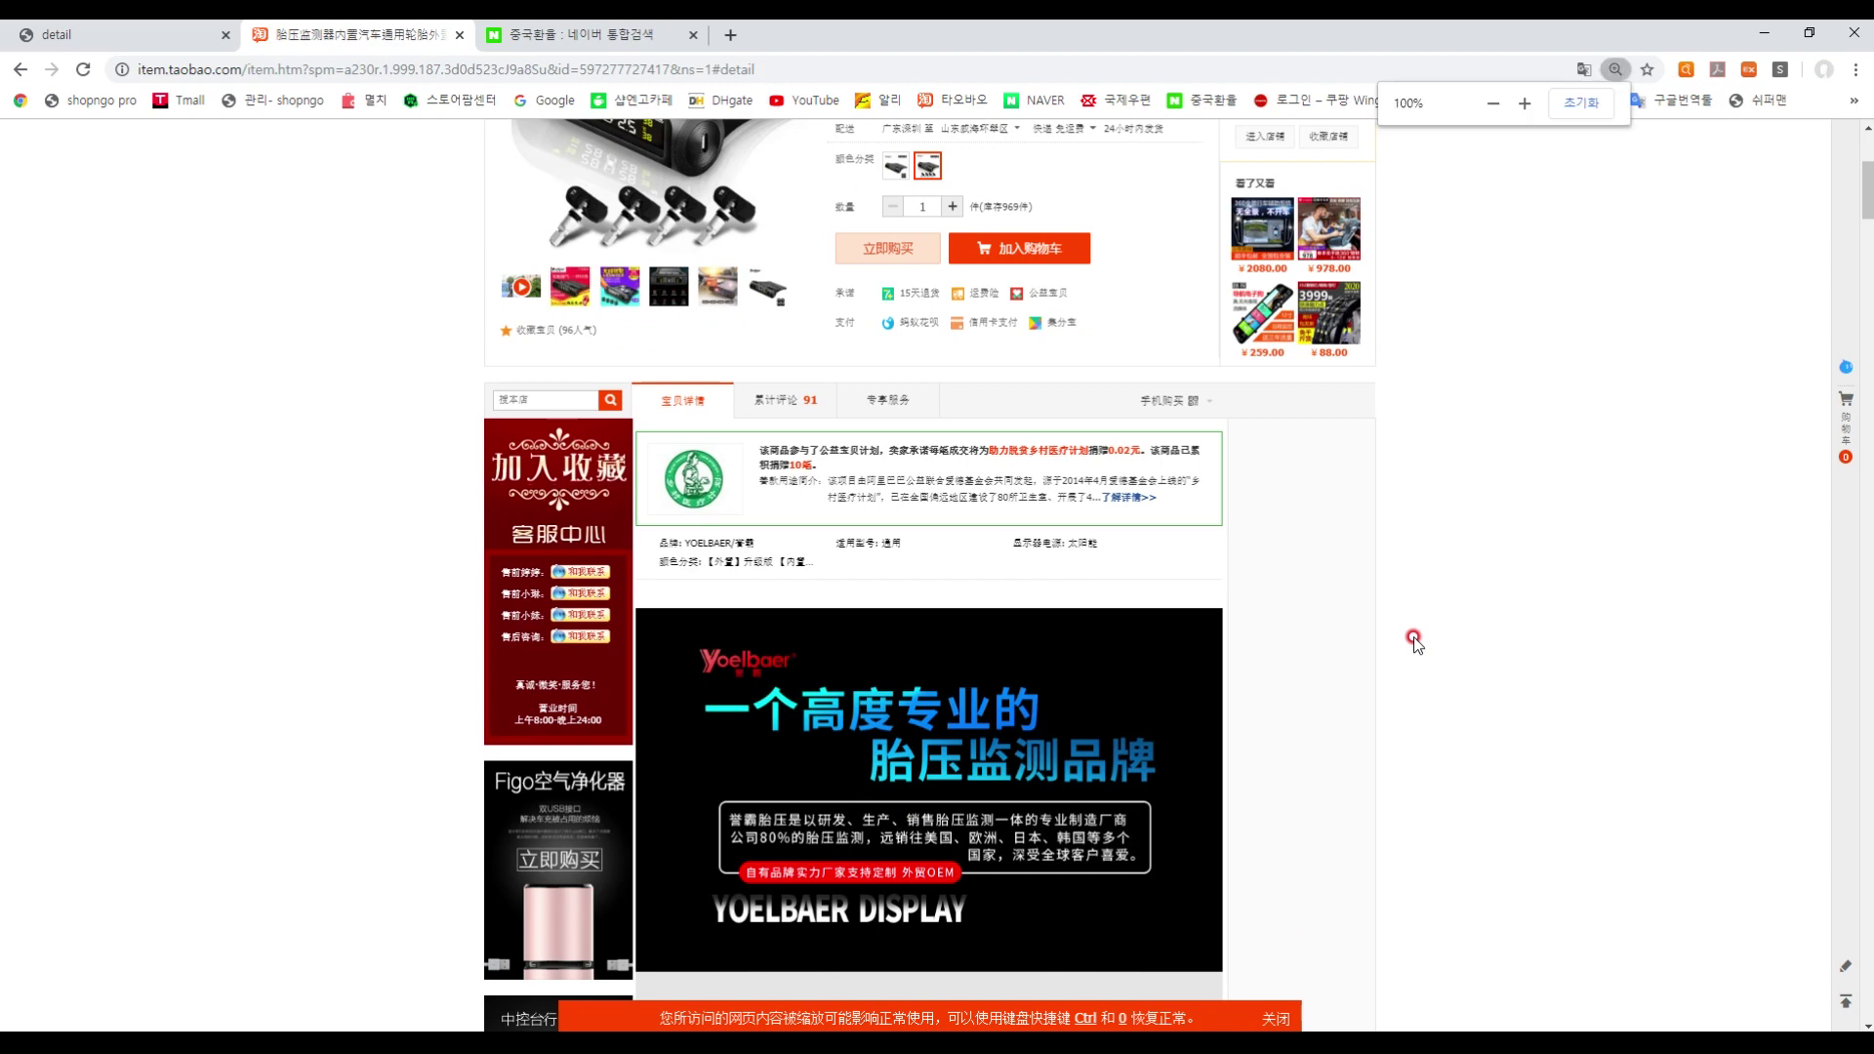
{"action": "scroll", "coordinate": [915, 553], "scroll_direction": "down", "scroll_amount": 7}
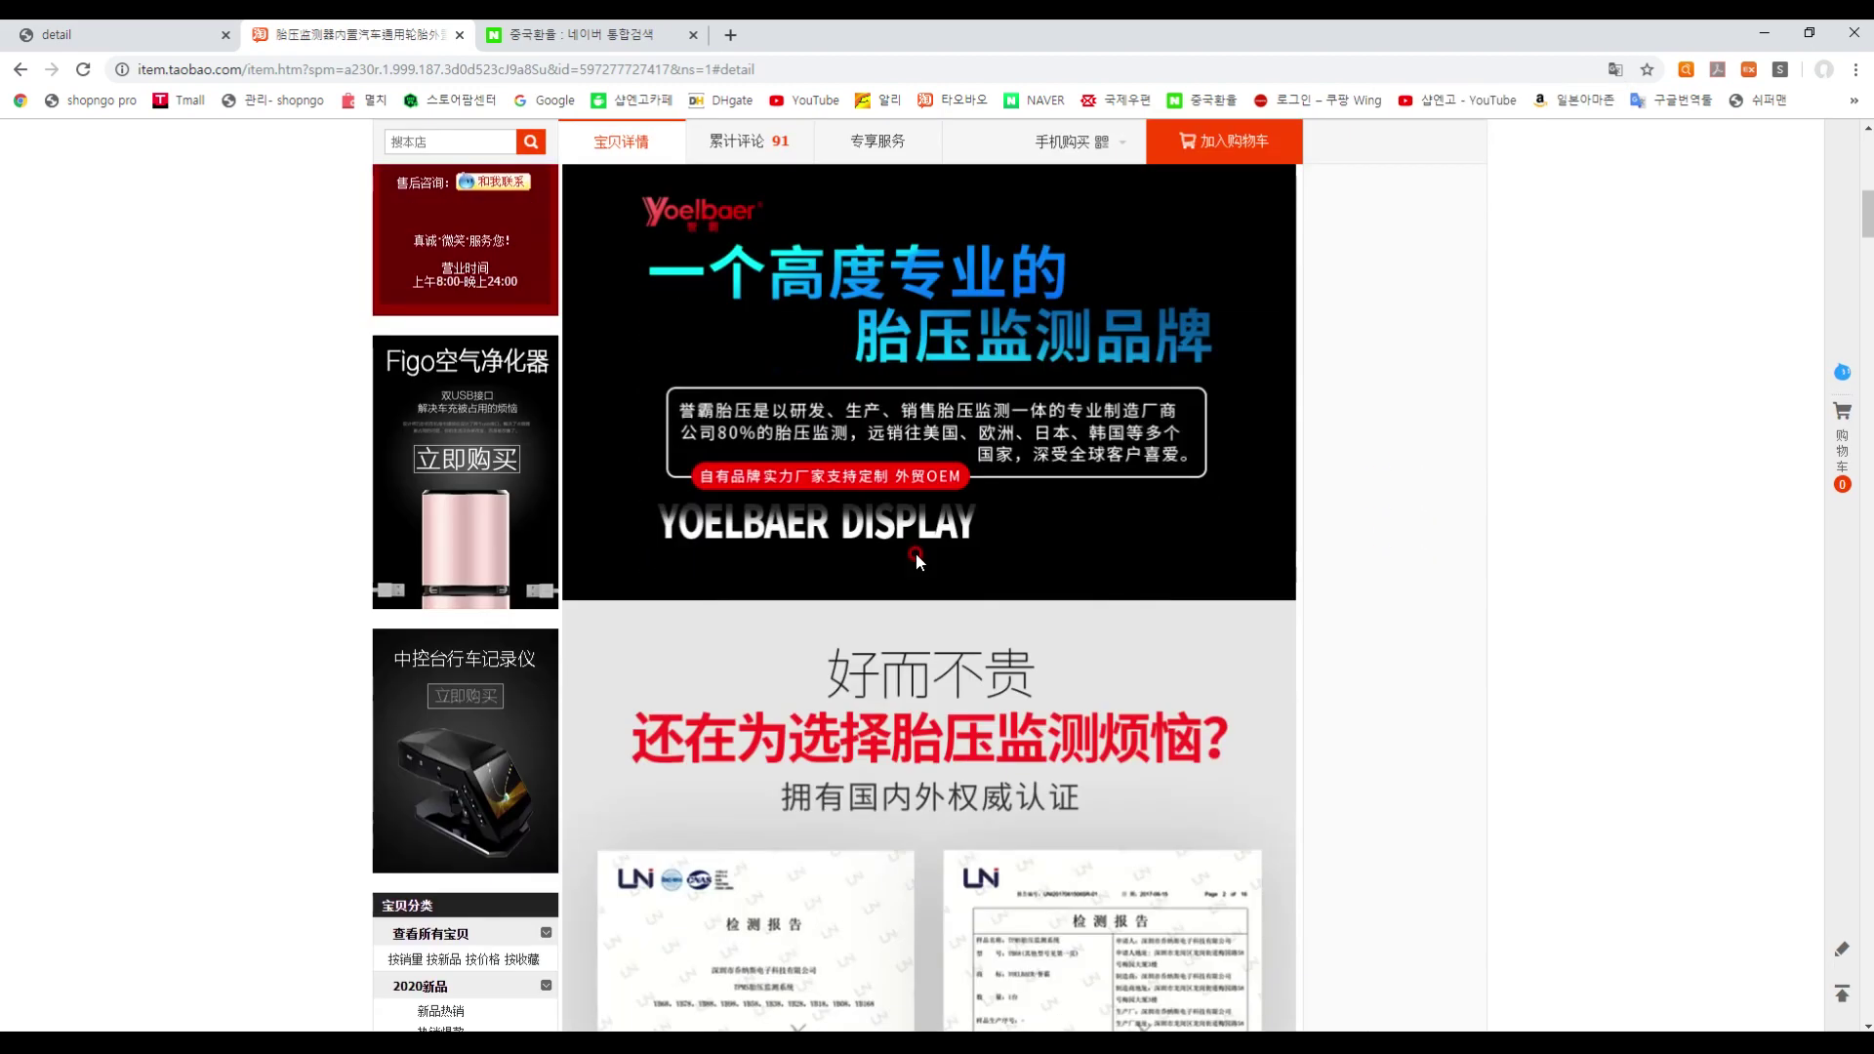
{"action": "scroll", "coordinate": [917, 552], "scroll_direction": "down", "scroll_amount": 20}
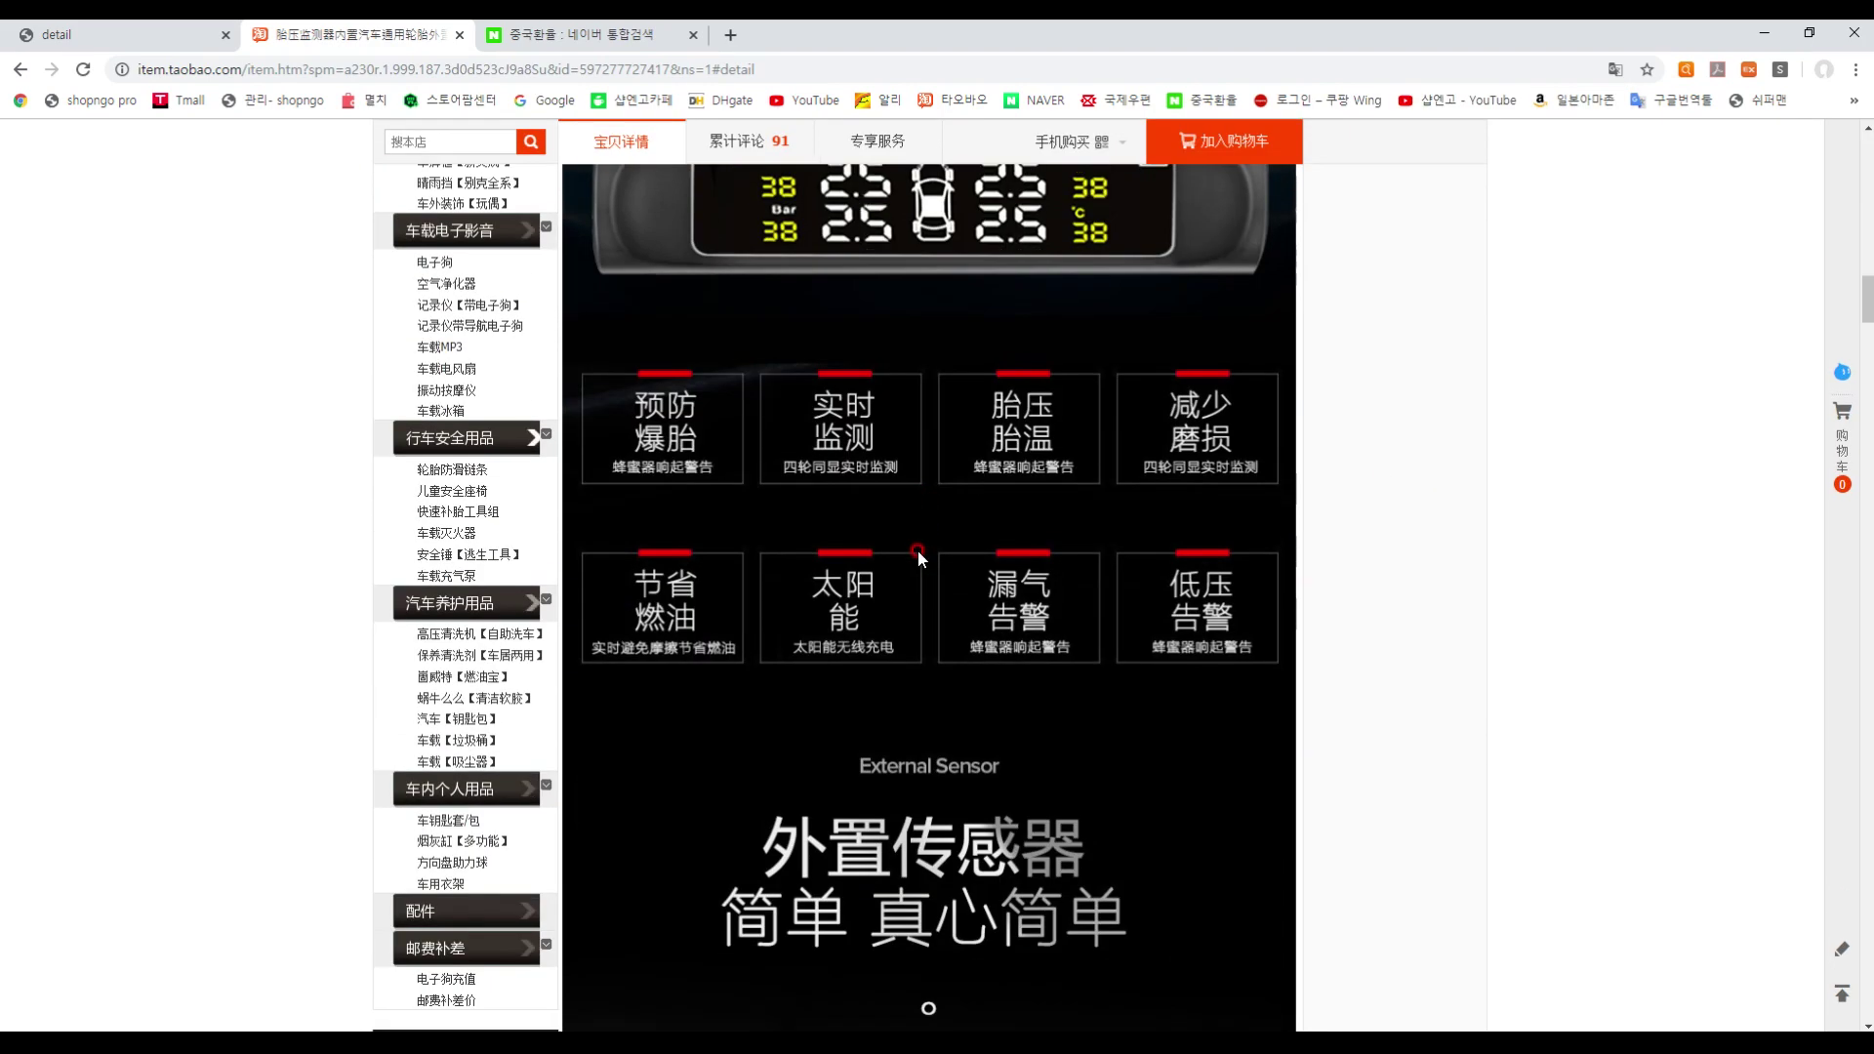
{"action": "scroll", "coordinate": [917, 556], "scroll_direction": "up", "scroll_amount": 1}
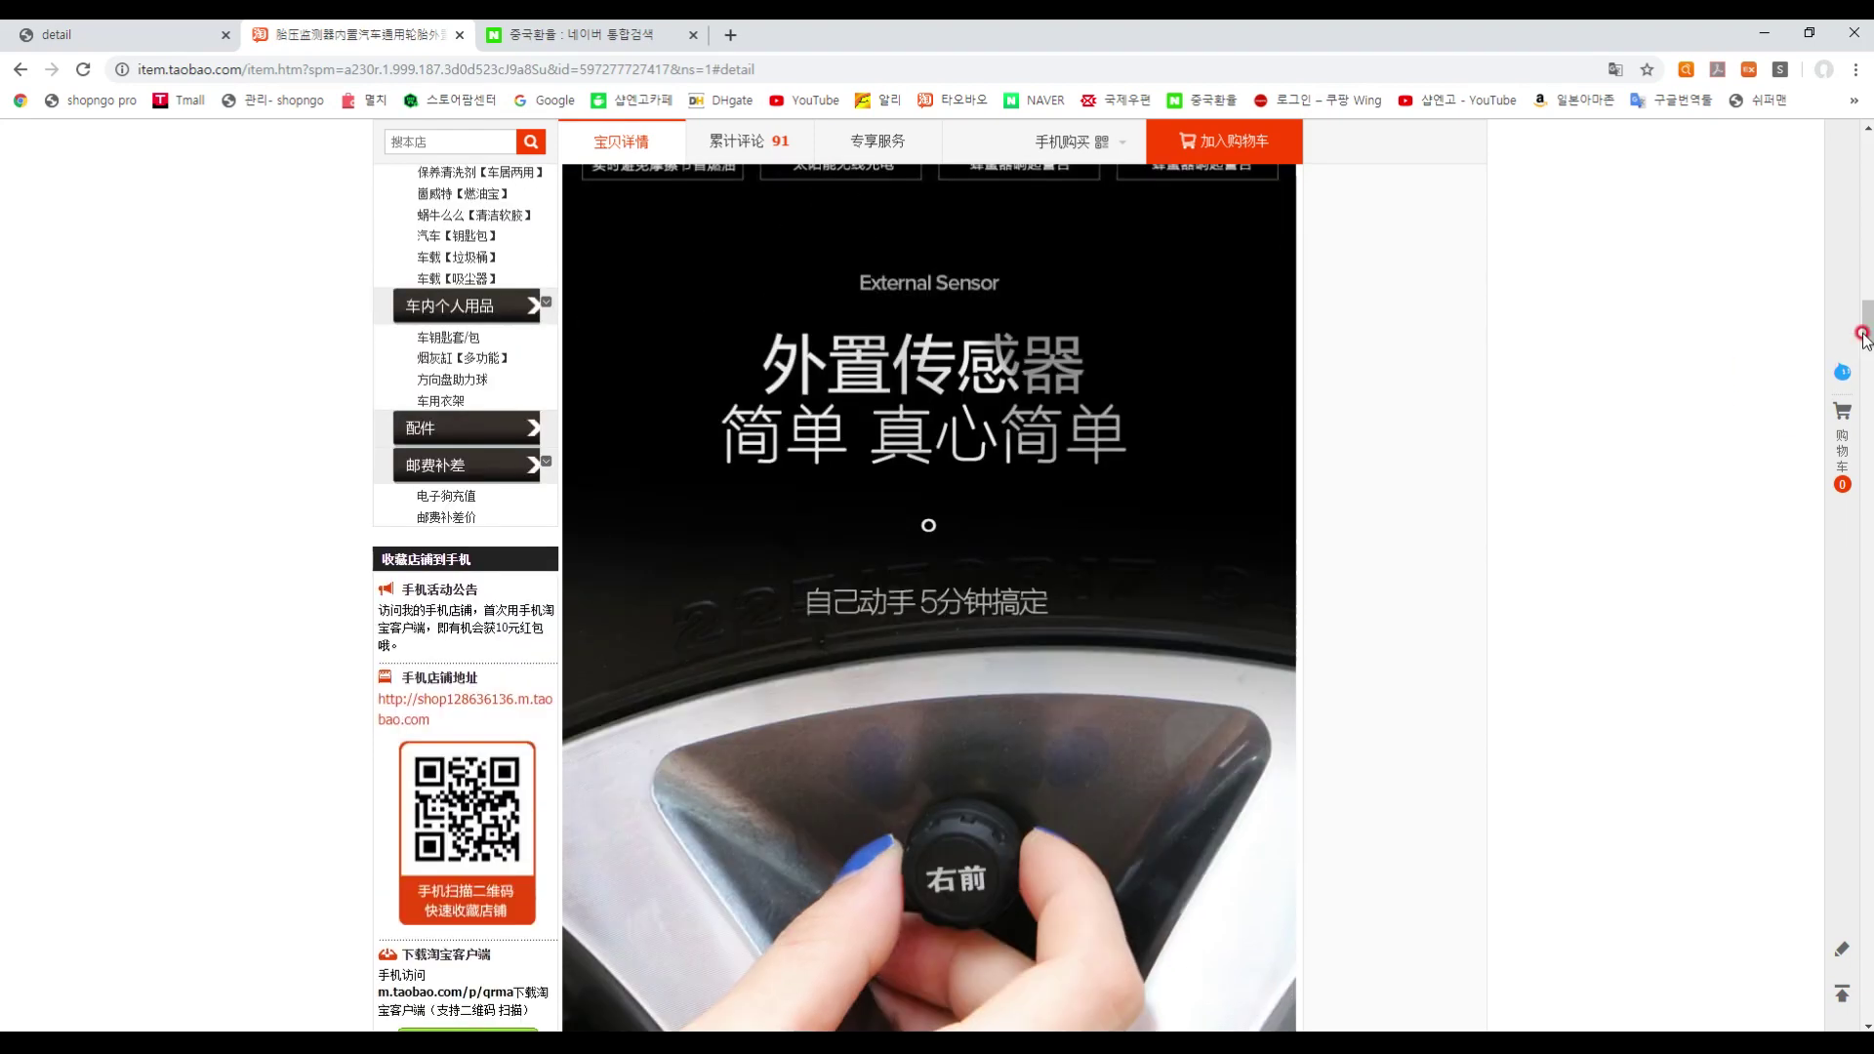
{"action": "left_click_drag", "start_coordinate": [1867, 335], "coordinate": [1867, 146]}
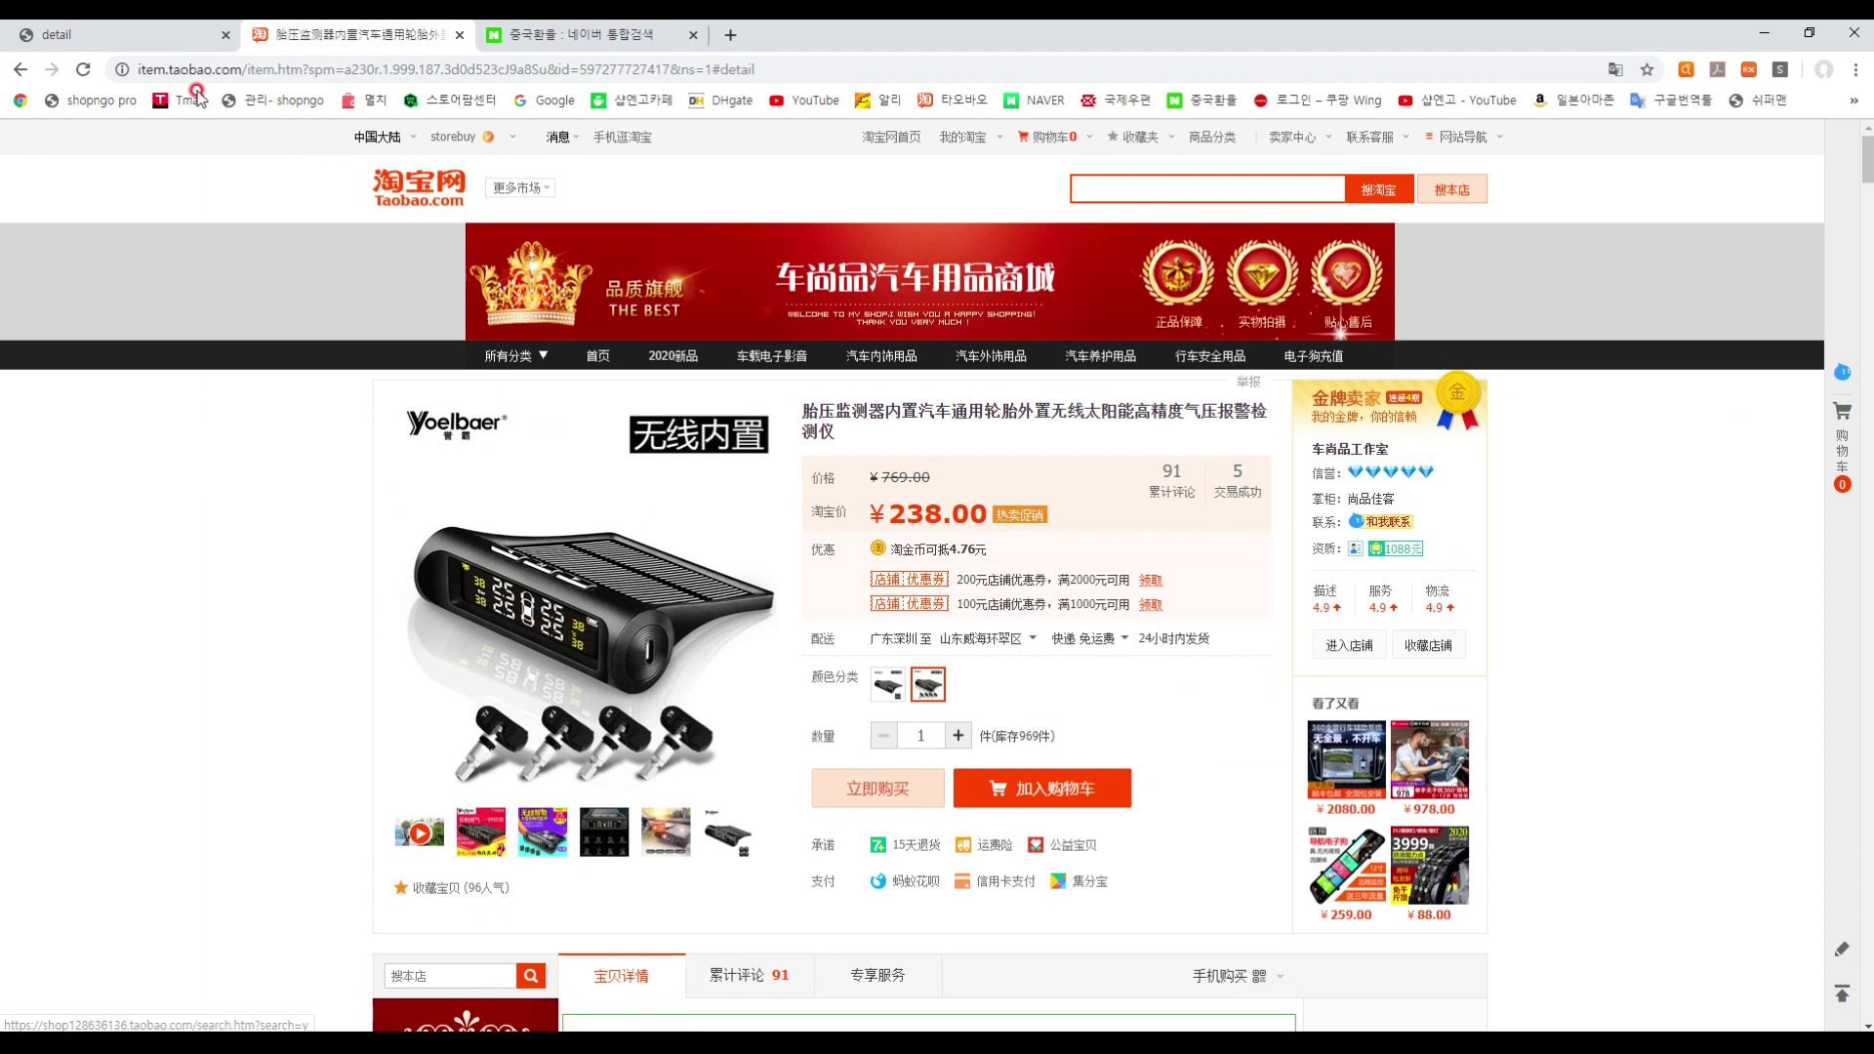
- Back in the product registration form, set the overseas shipping cost to 7300 won and the seller margin to 20%
{"action": "left_click", "coordinate": [148, 37]}
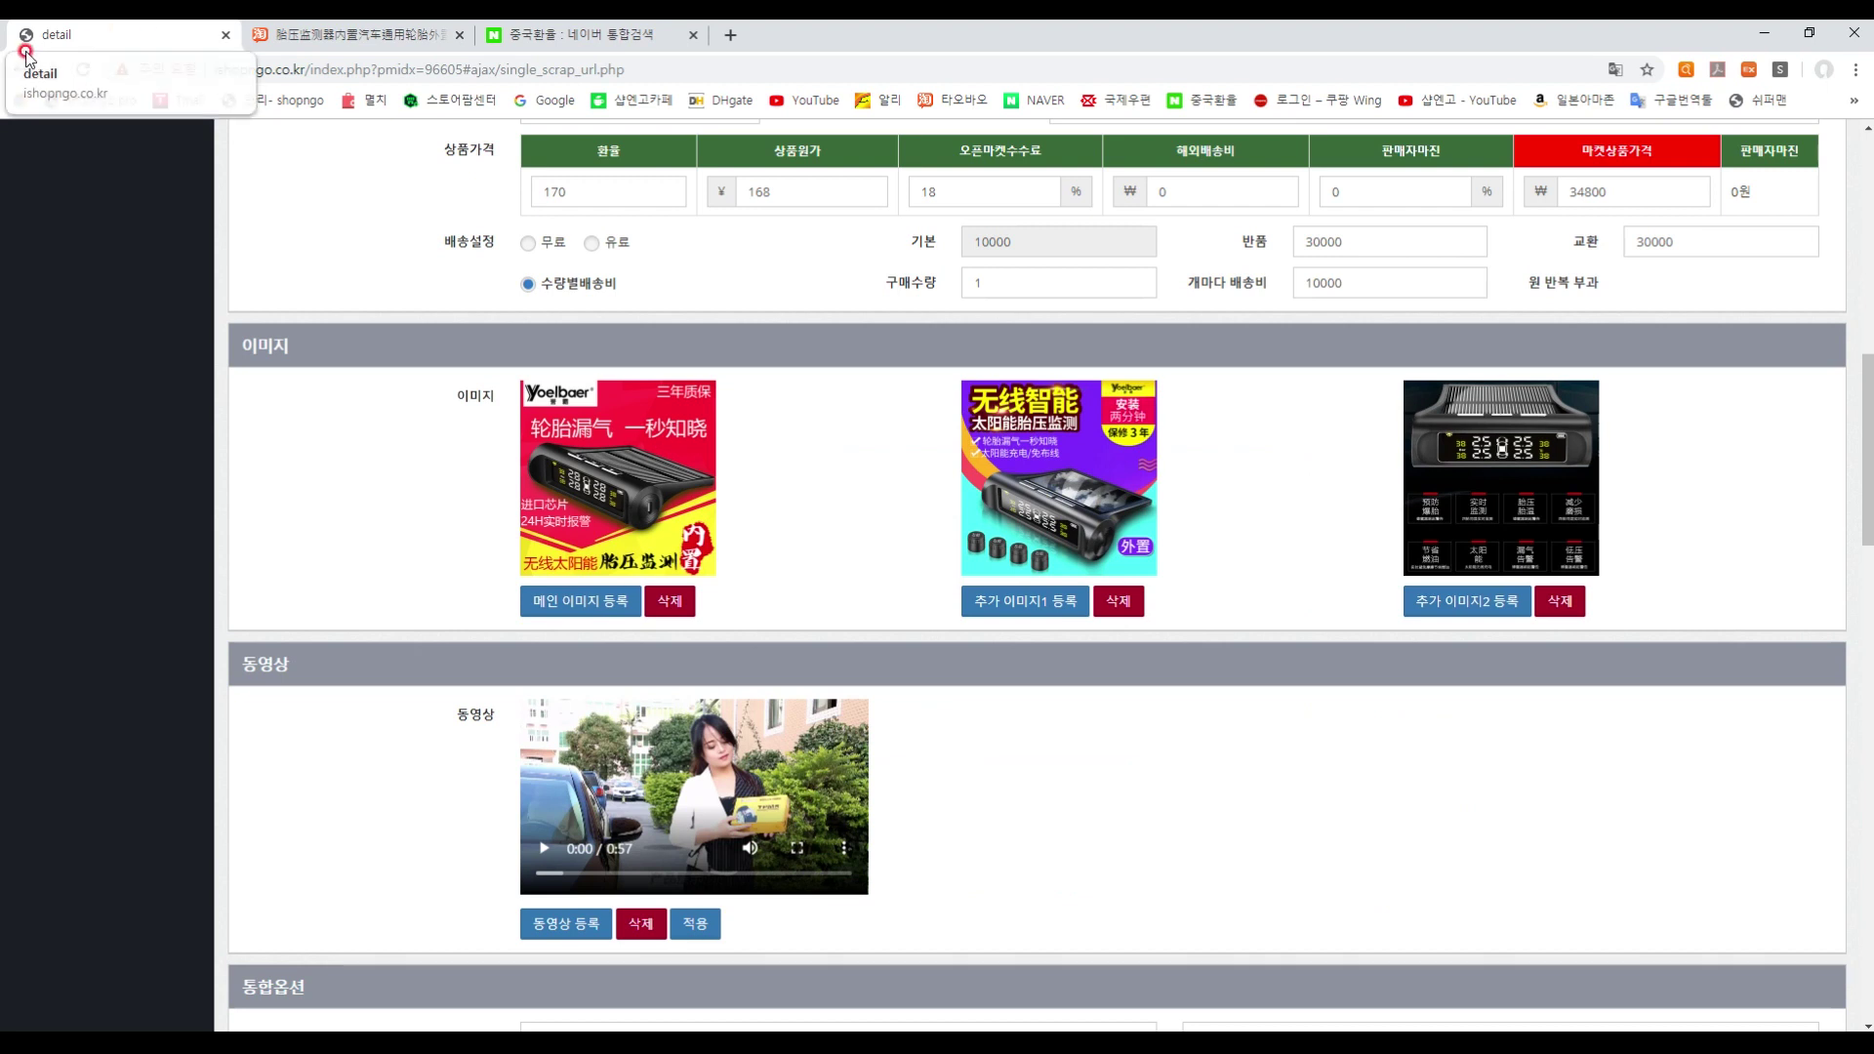
{"action": "left_click", "coordinate": [1045, 196]}
{"action": "left_click", "coordinate": [1123, 201]}
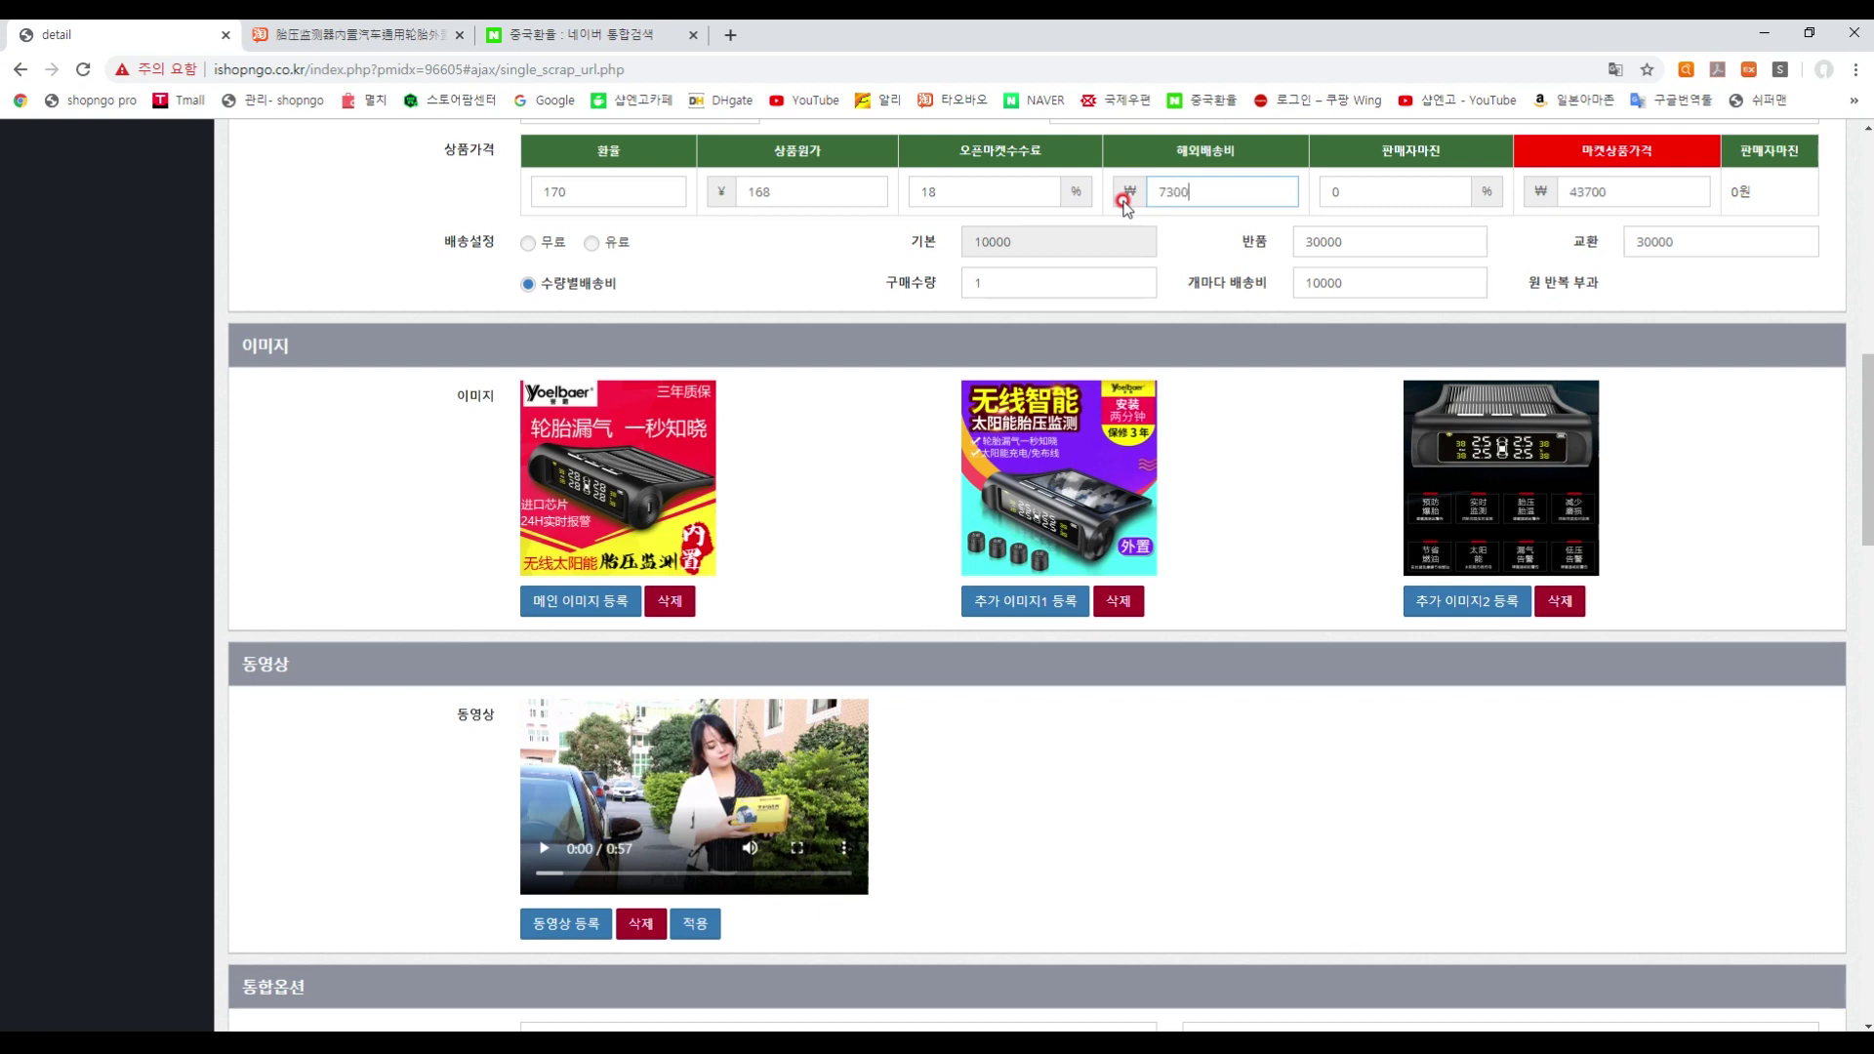
{"action": "left_click", "coordinate": [1384, 186]}
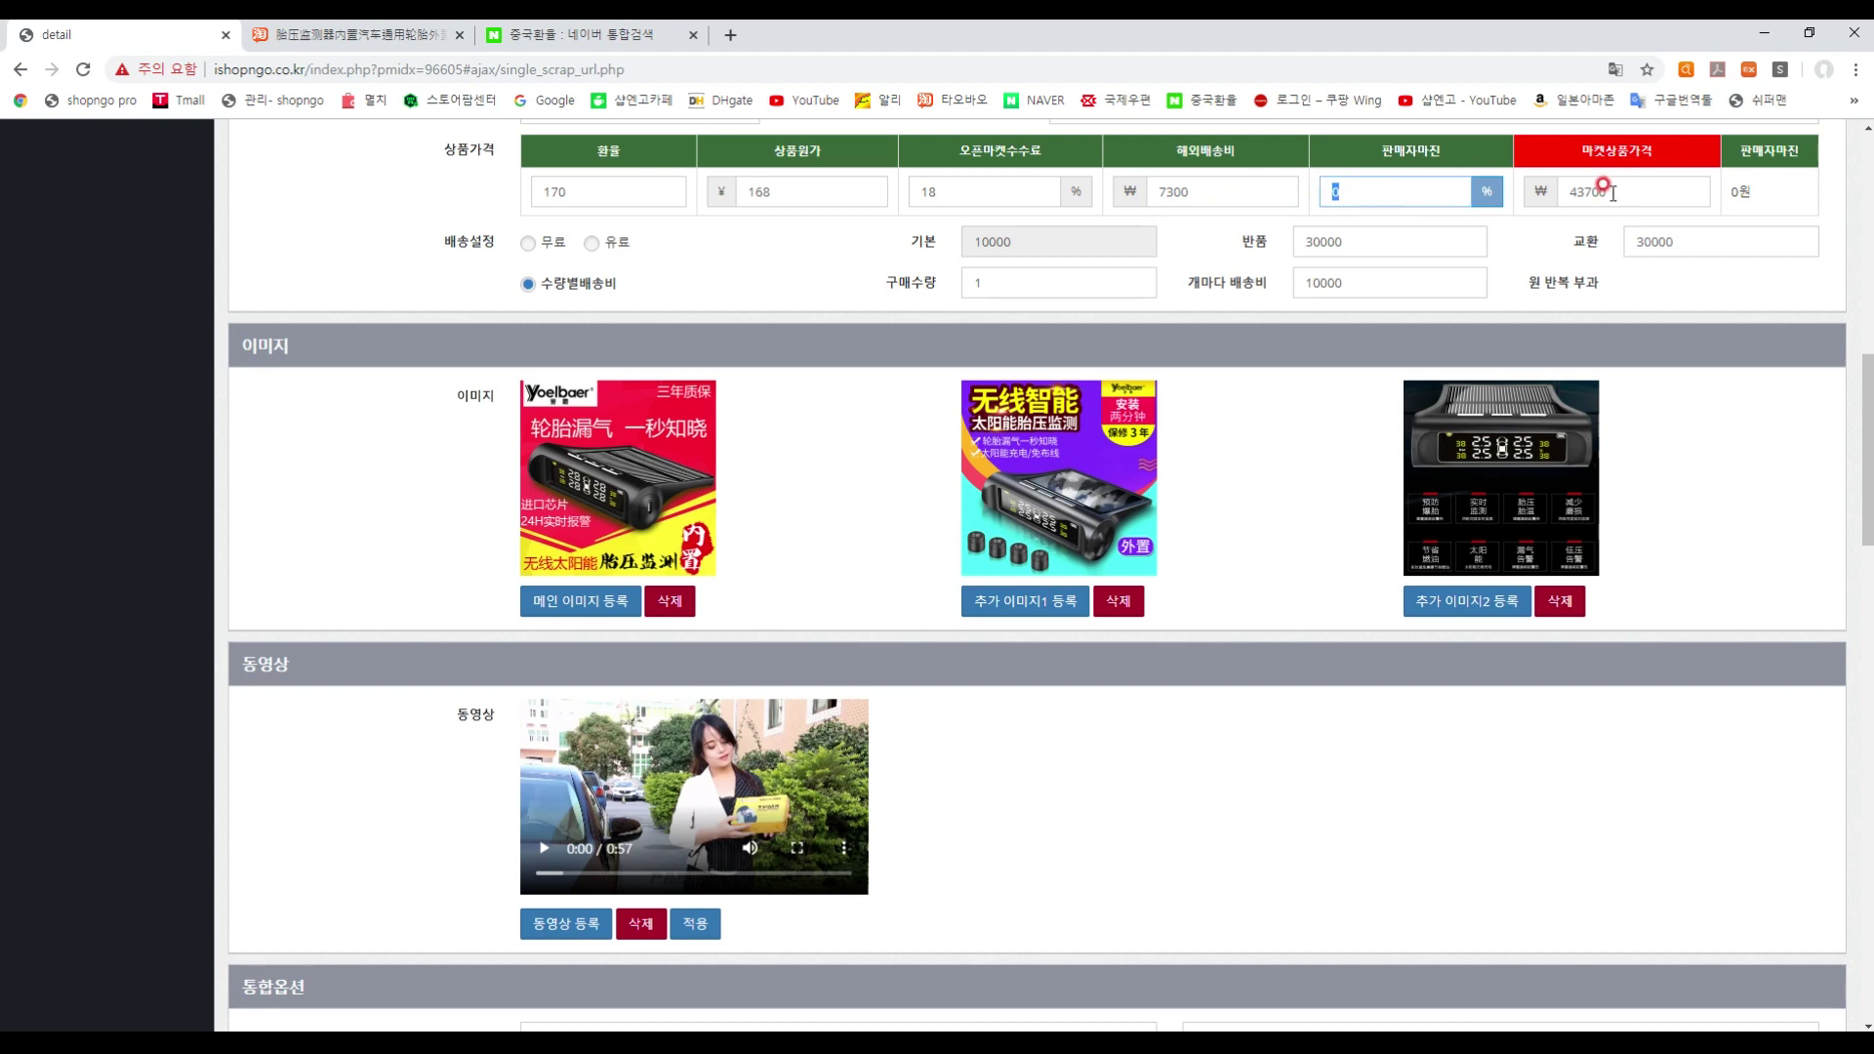
{"action": "left_click", "coordinate": [1583, 193]}
{"action": "left_click", "coordinate": [1362, 192]}
{"action": "left_click", "coordinate": [1754, 190]}
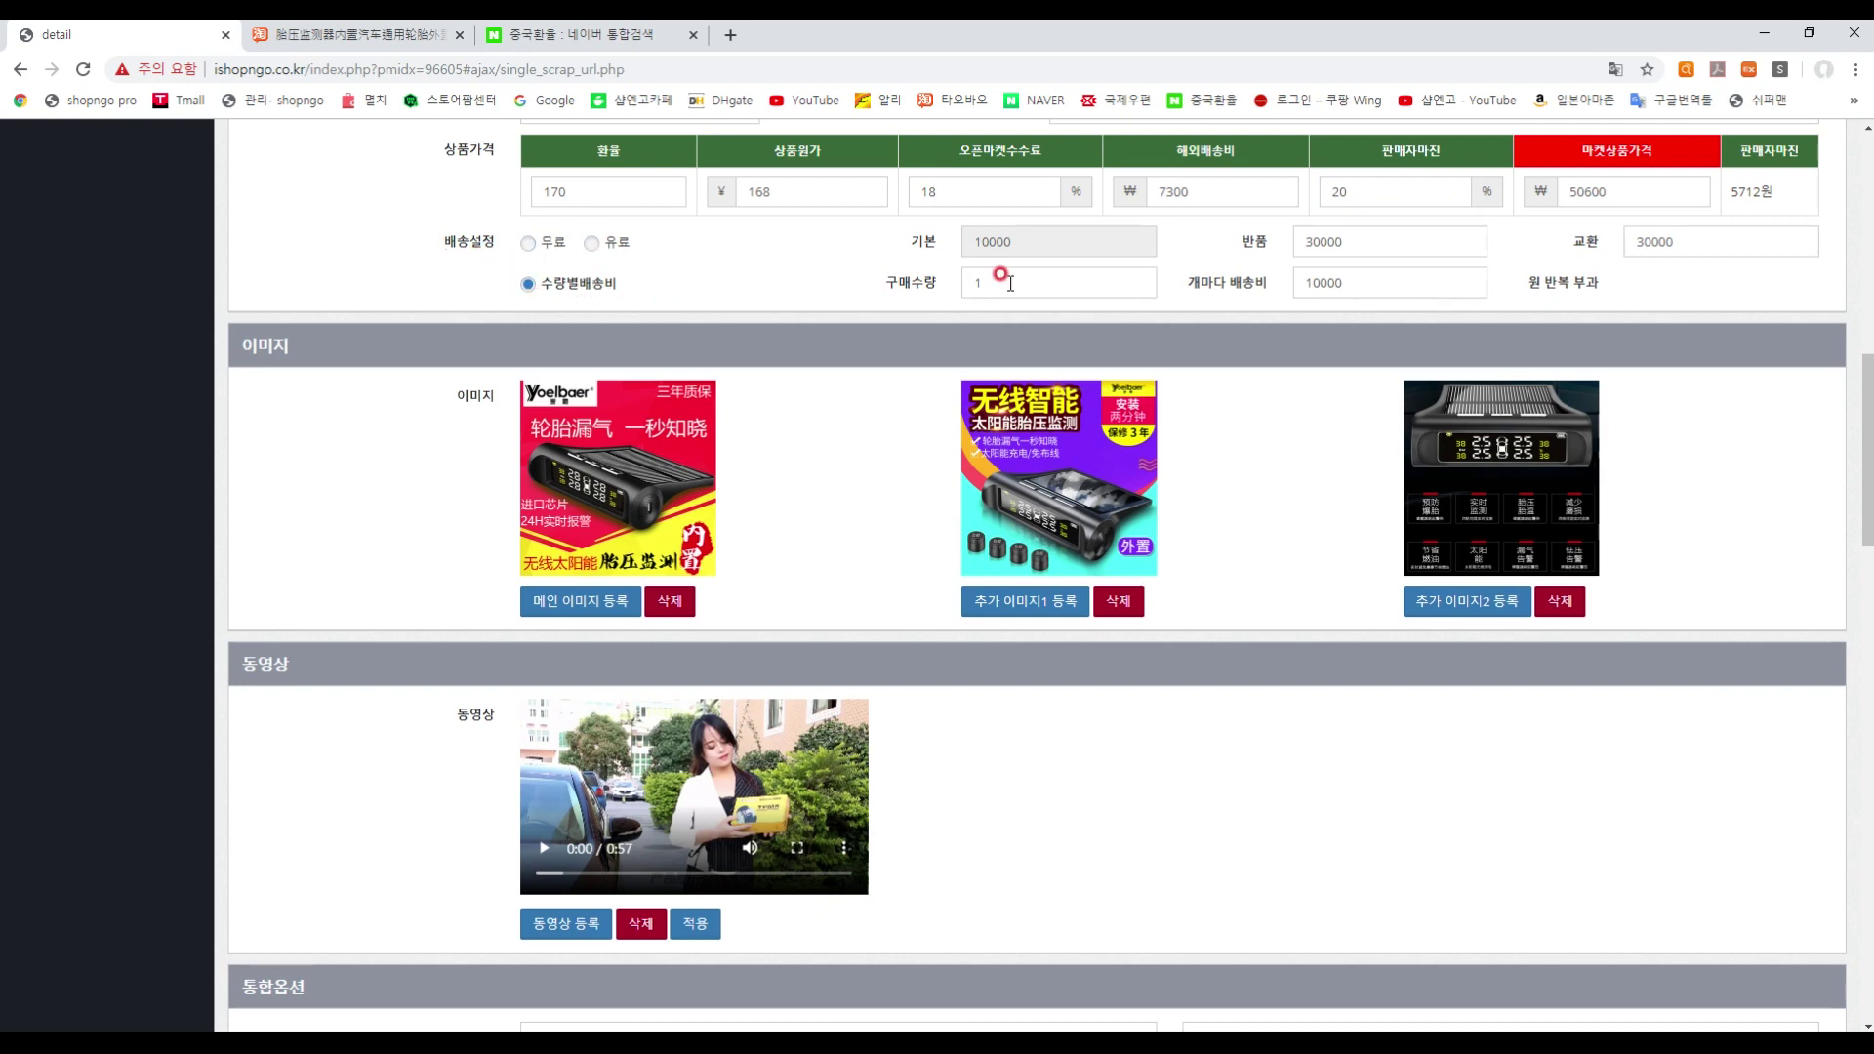
{"action": "left_click", "coordinate": [1361, 285]}
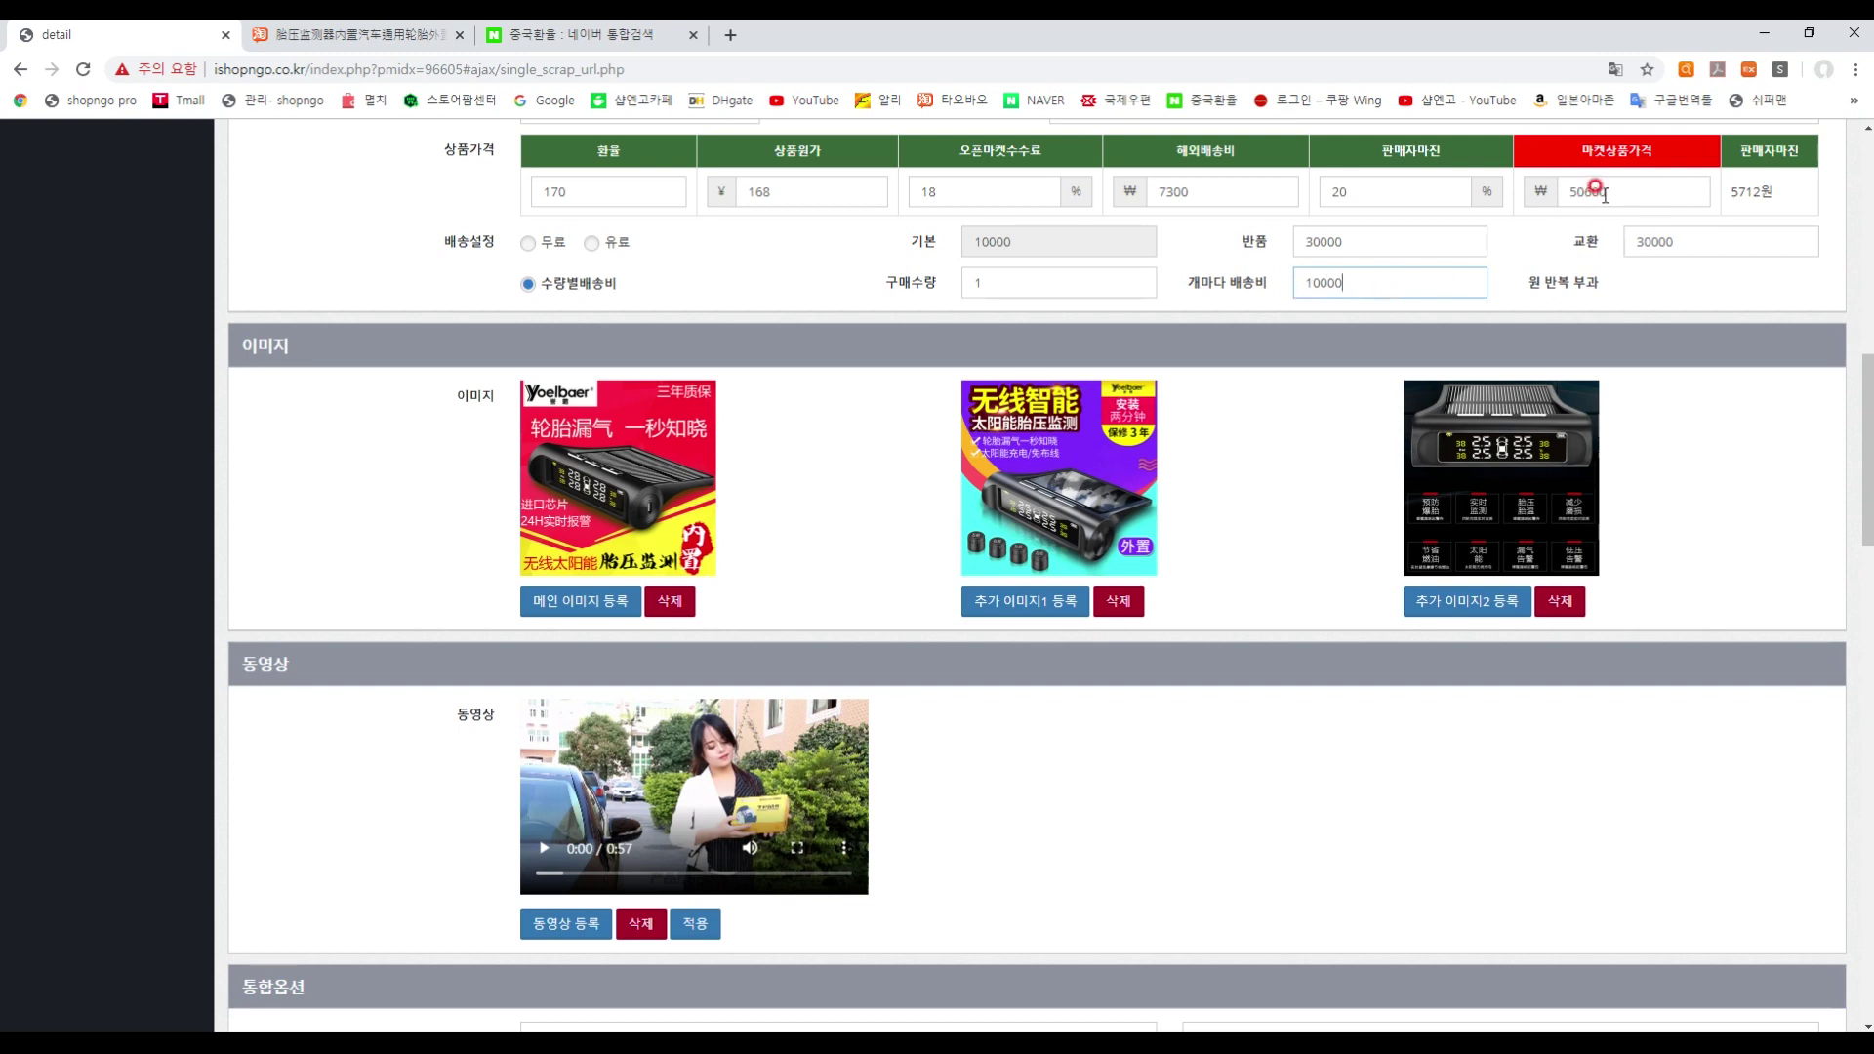
{"action": "left_click_drag", "start_coordinate": [1347, 282], "coordinate": [1250, 282]}
{"action": "left_click_drag", "start_coordinate": [1735, 191], "coordinate": [1785, 193]}
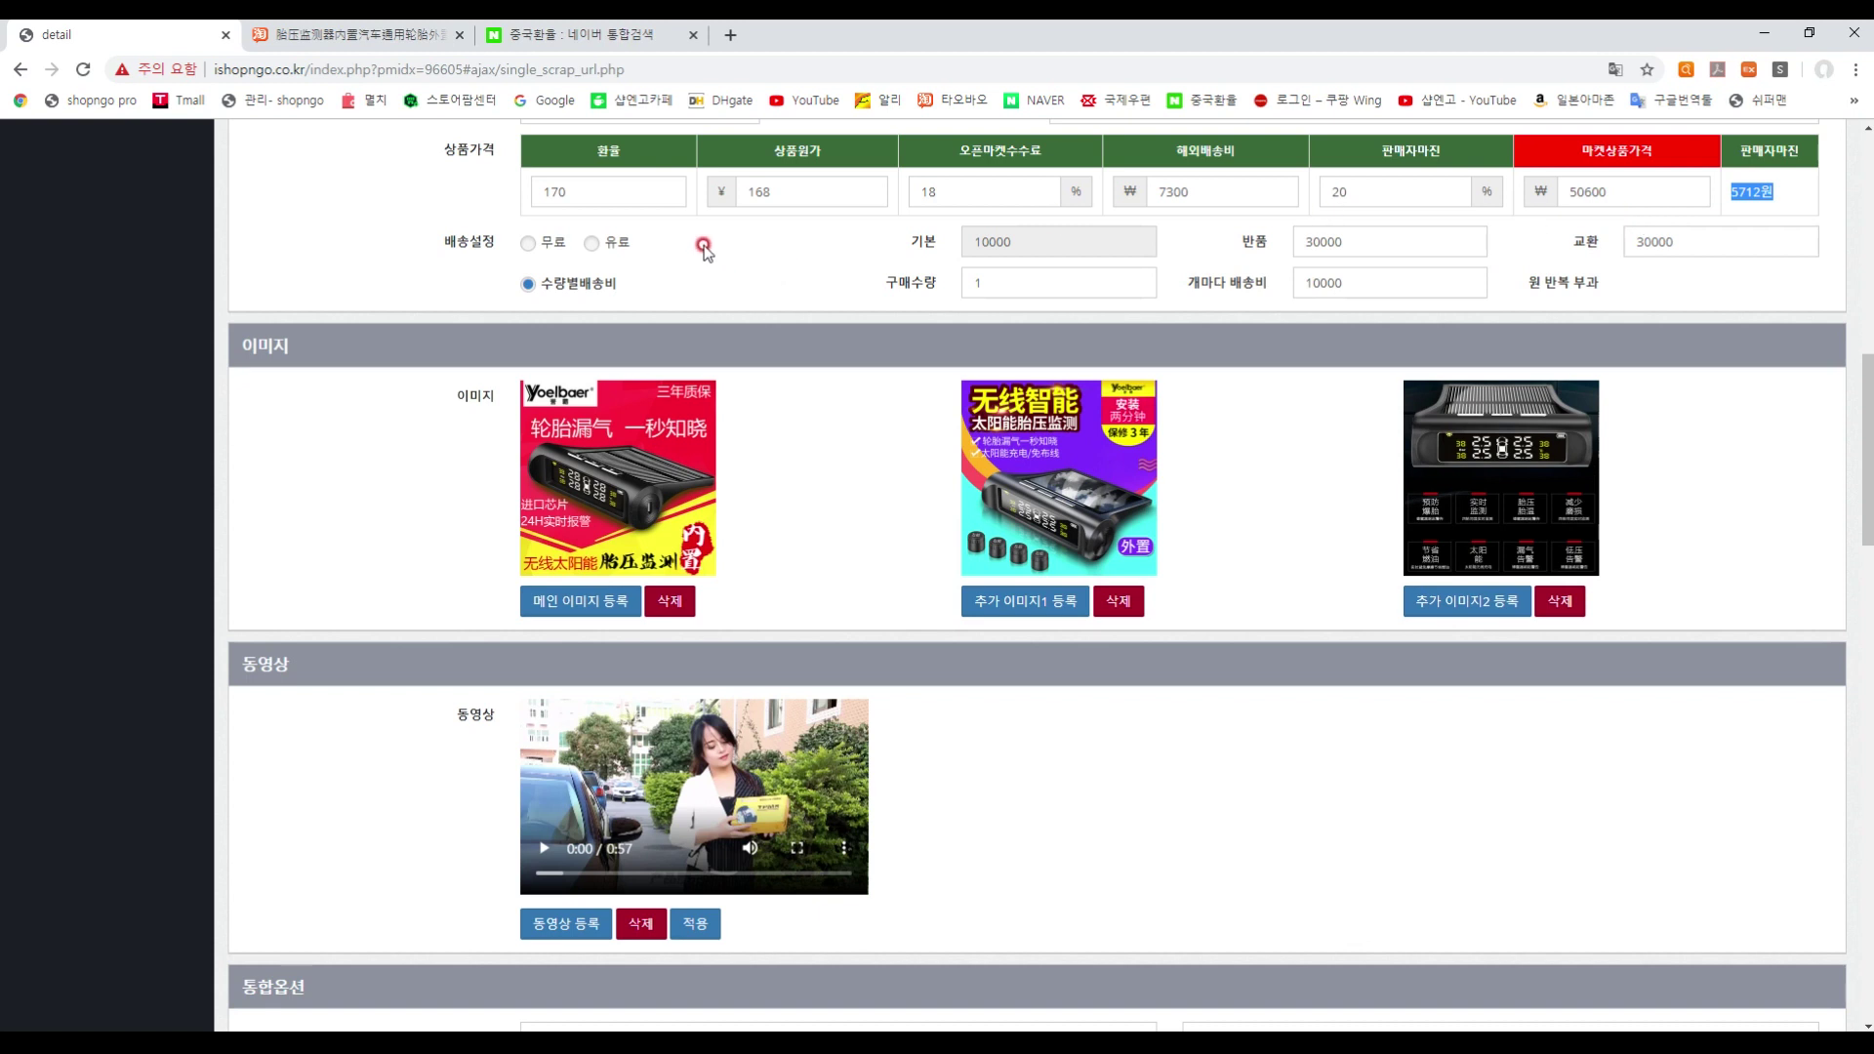
- In the integrated options section, rename the option 모델명 and translate the option contents into Korean
{"action": "left_click", "coordinate": [357, 444]}
{"action": "scroll", "coordinate": [358, 444], "scroll_direction": "up", "scroll_amount": 1}
{"action": "scroll", "coordinate": [358, 444], "scroll_direction": "down", "scroll_amount": 4}
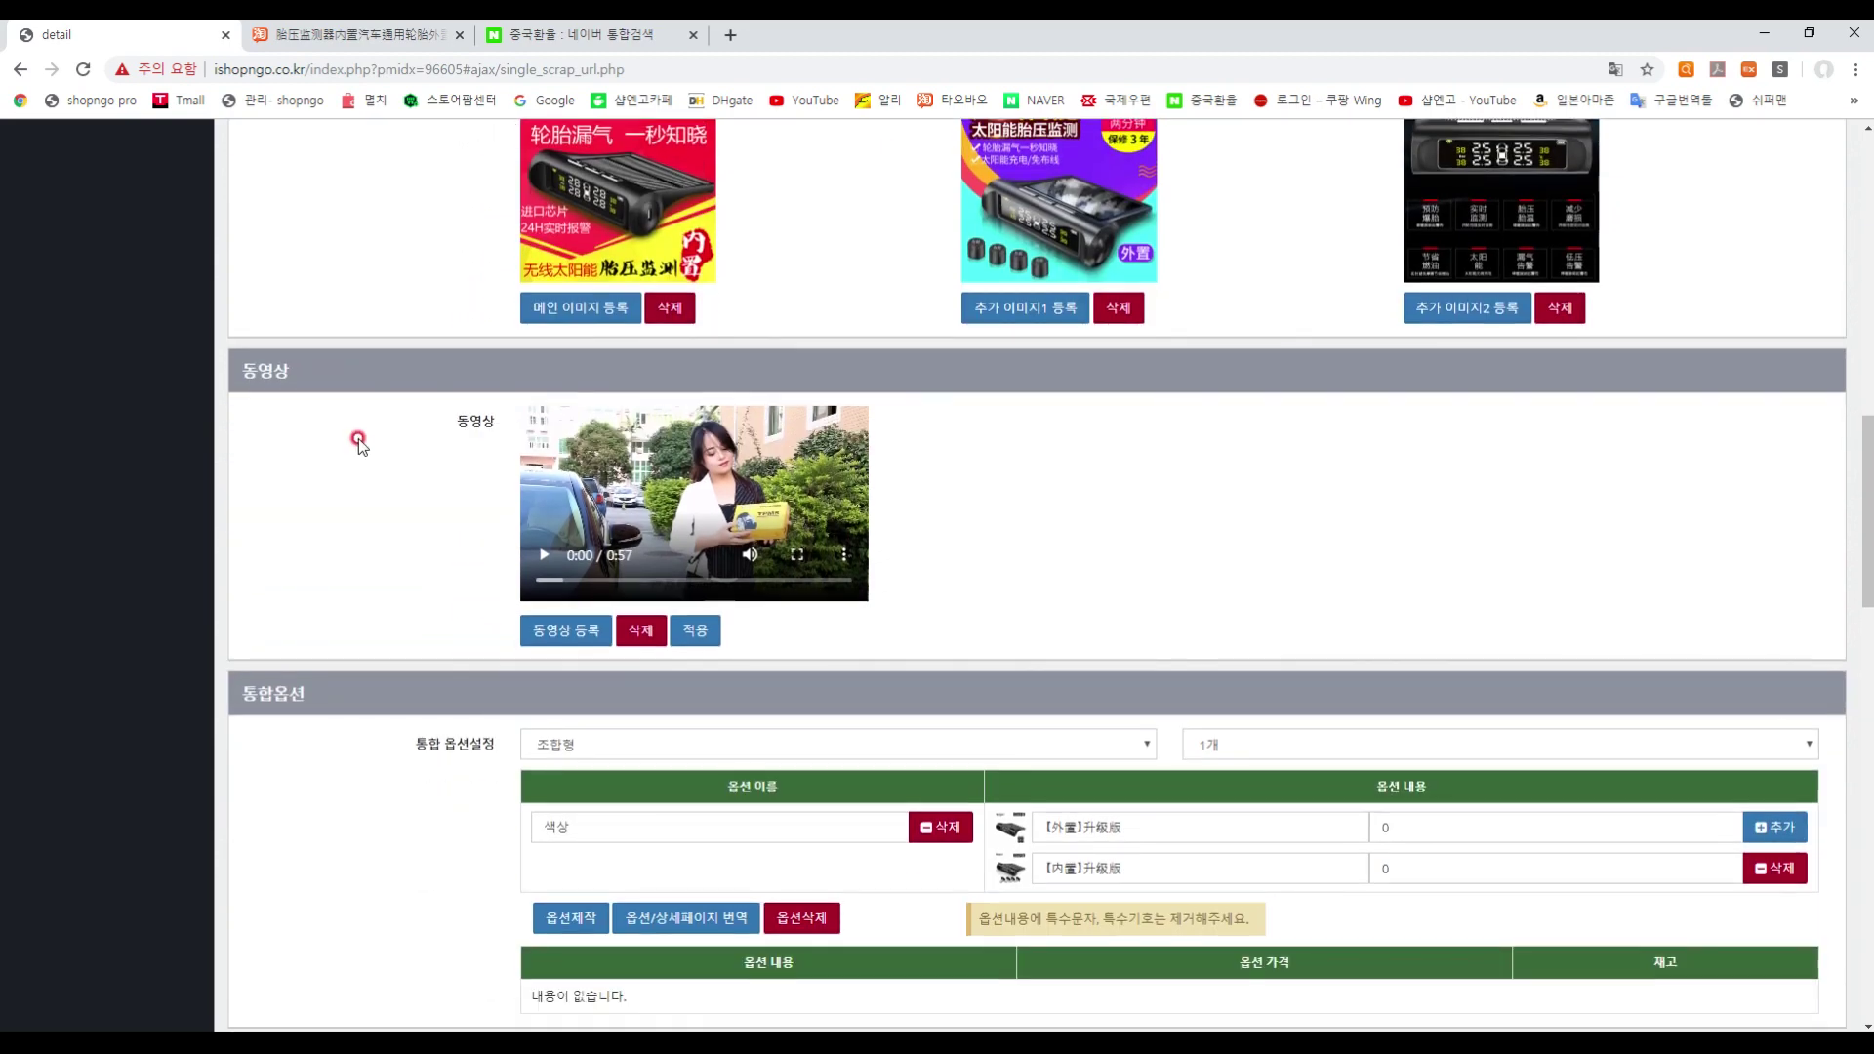
{"action": "scroll", "coordinate": [359, 437], "scroll_direction": "up", "scroll_amount": 3}
{"action": "scroll", "coordinate": [359, 438], "scroll_direction": "down", "scroll_amount": 6}
{"action": "scroll", "coordinate": [359, 439], "scroll_direction": "down", "scroll_amount": 2}
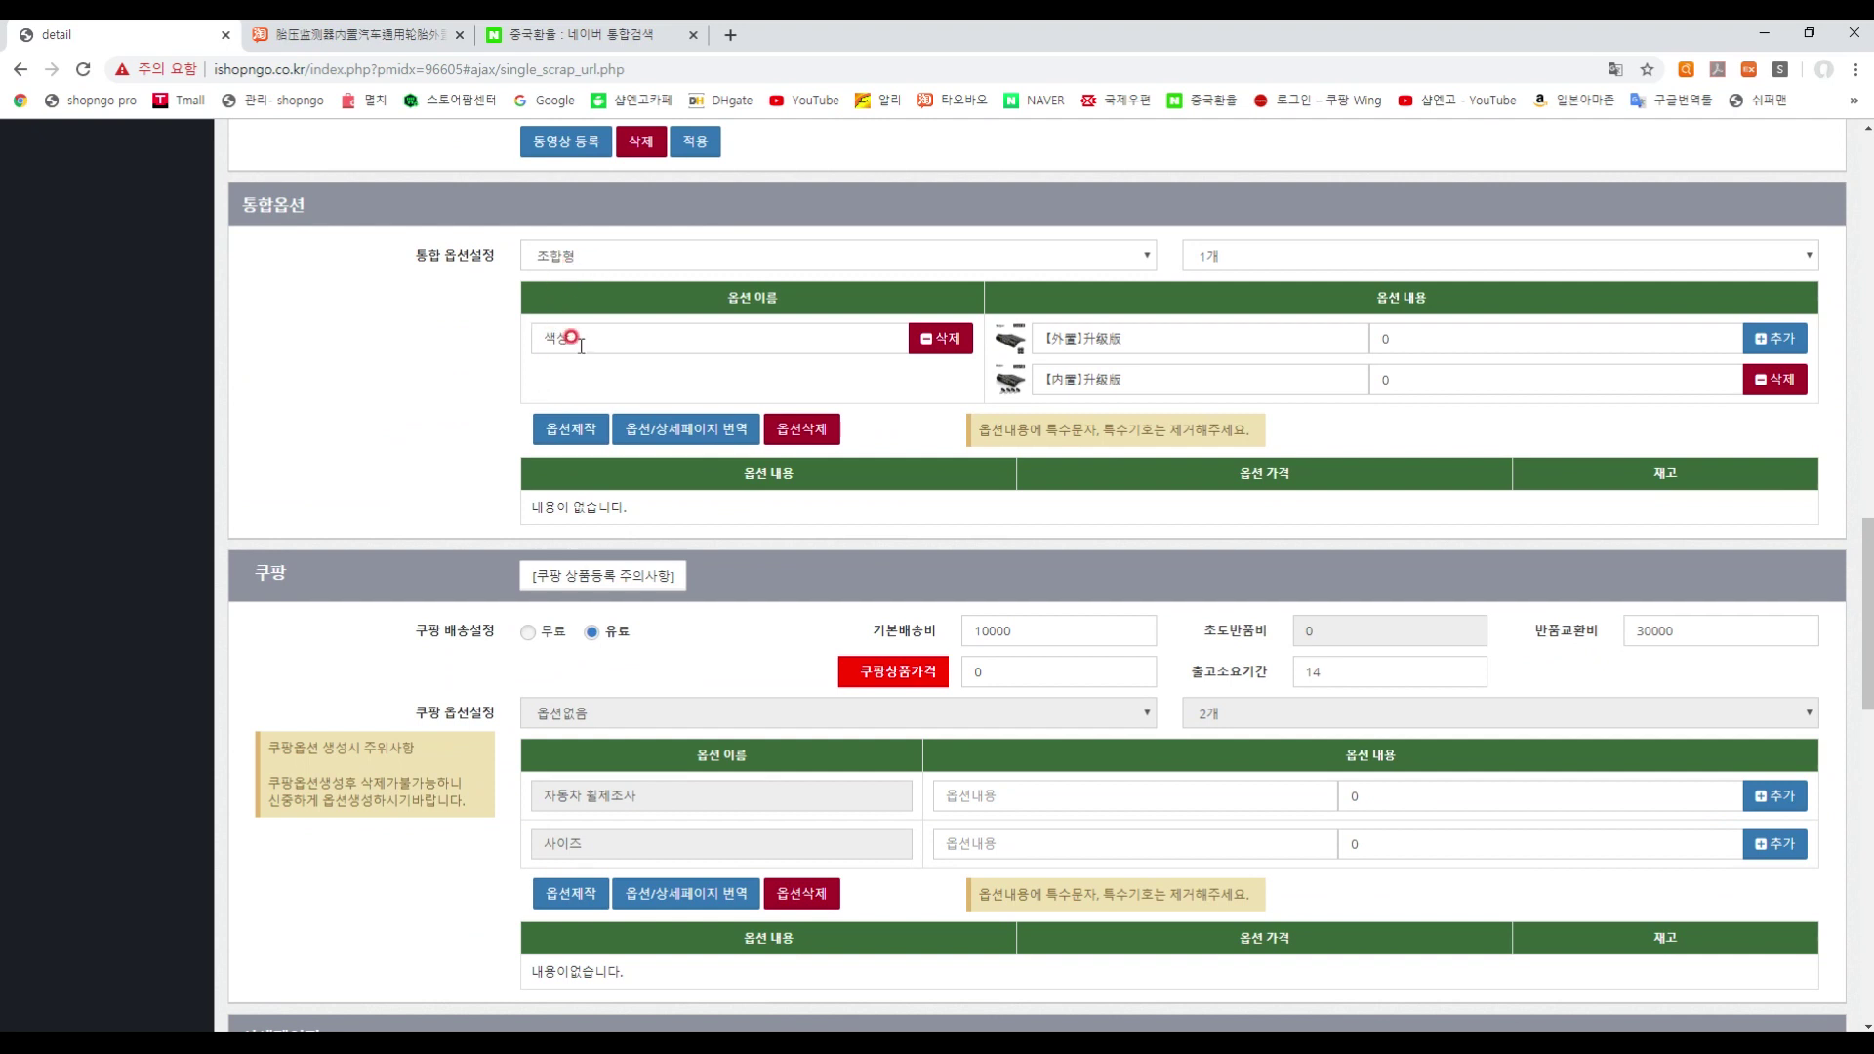
{"action": "left_click_drag", "start_coordinate": [639, 332], "coordinate": [486, 337]}
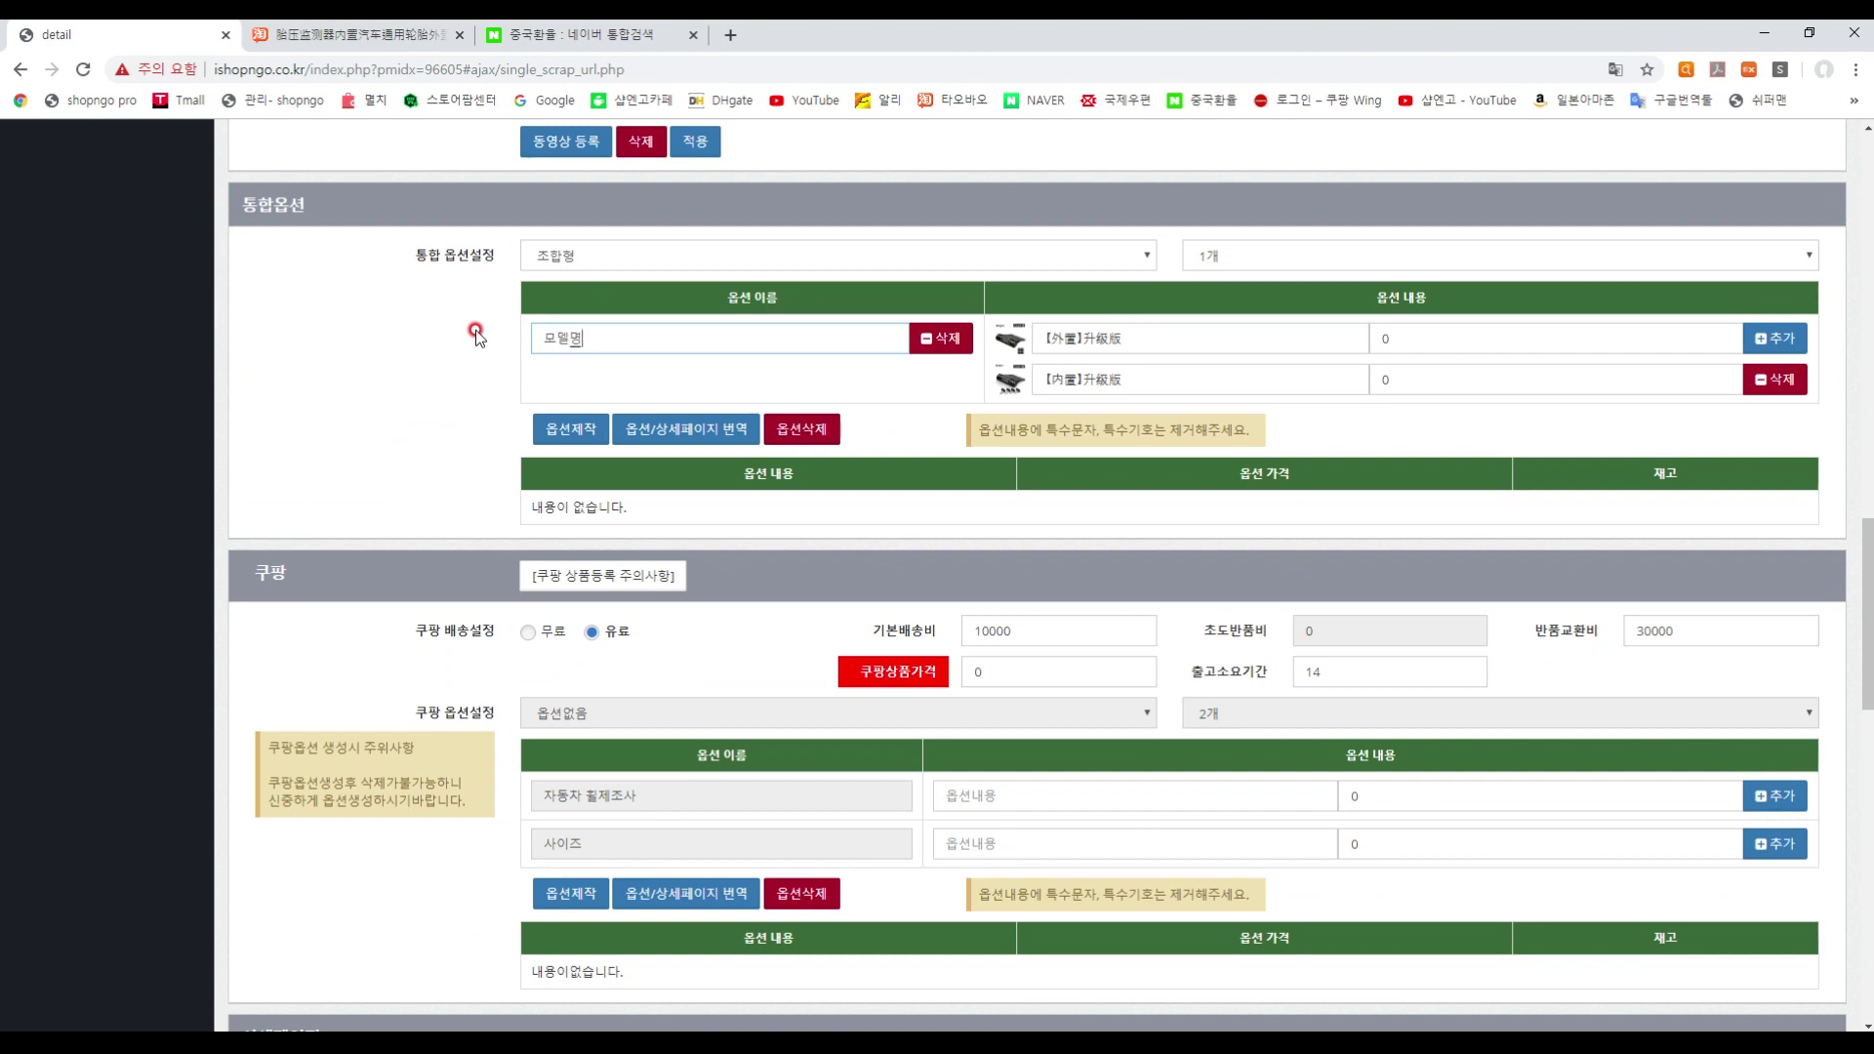
{"action": "left_click", "coordinate": [645, 429]}
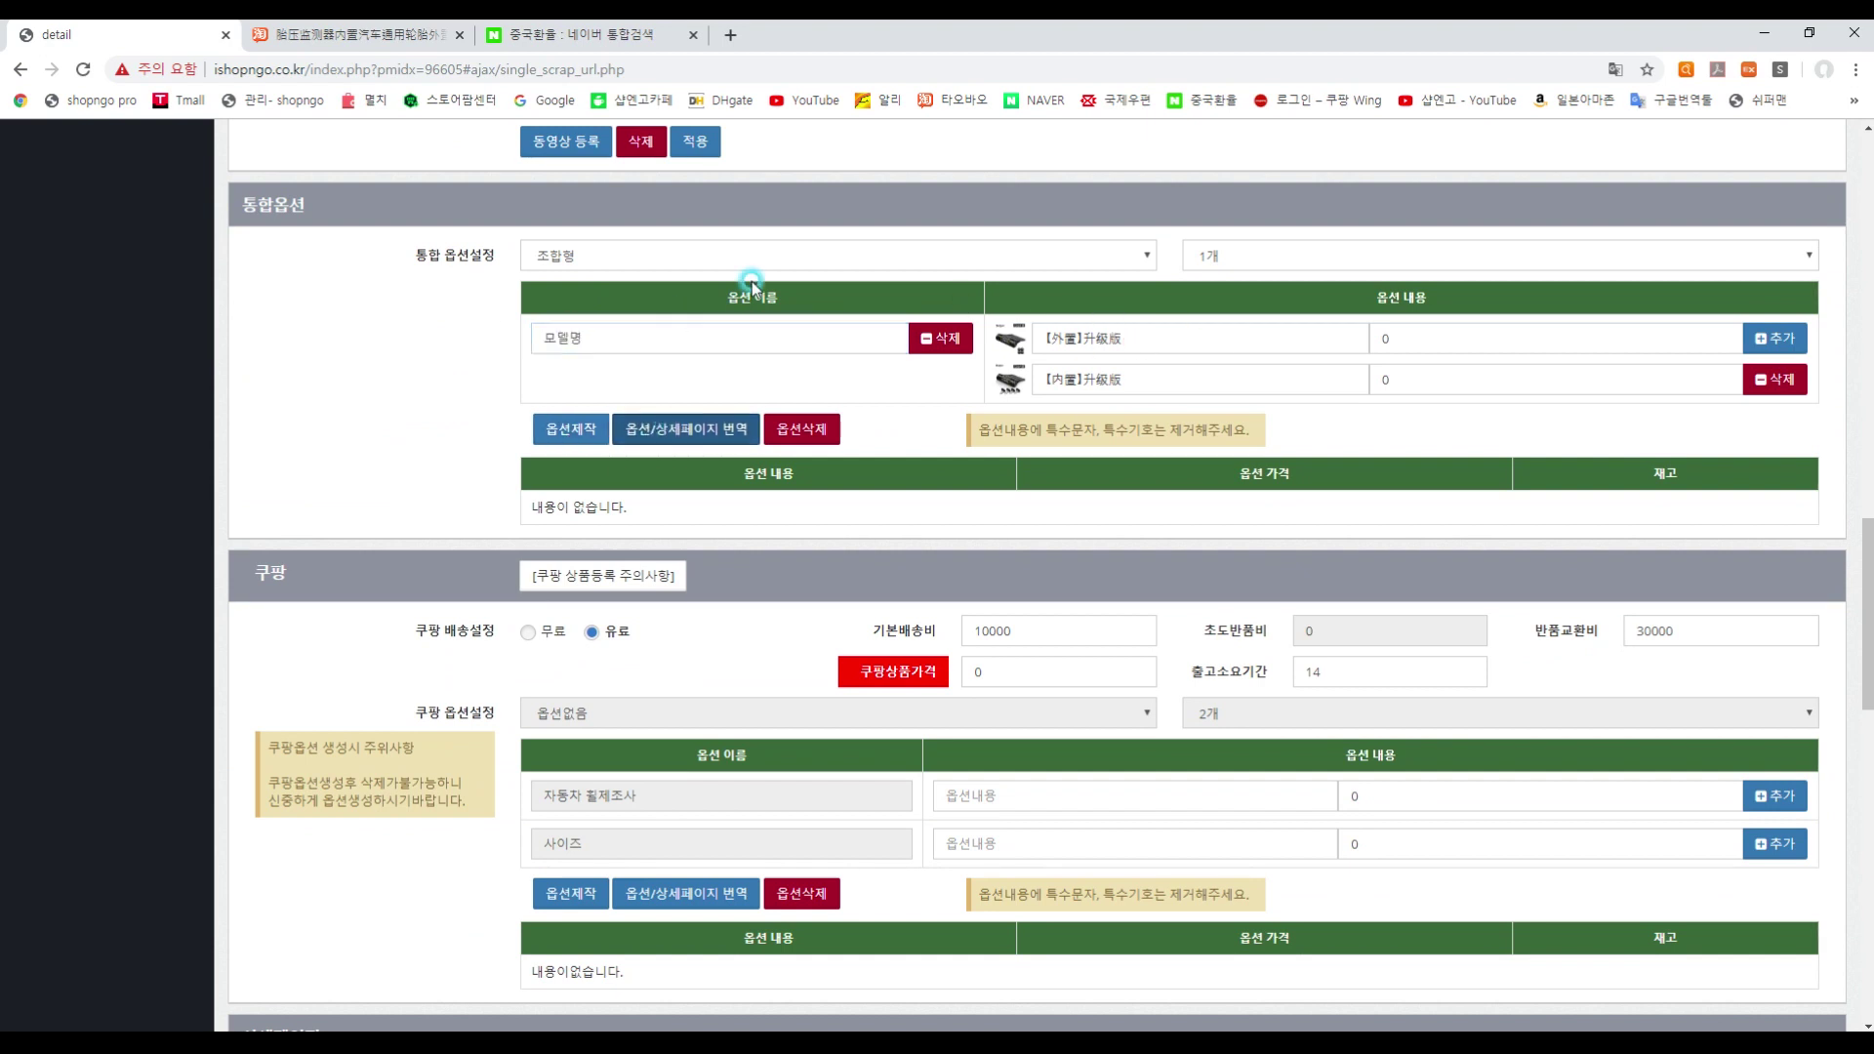
- Replace the two translated option values with 모델 1 and 모델 2-업그레이드 버전
{"action": "left_click", "coordinate": [1126, 332]}
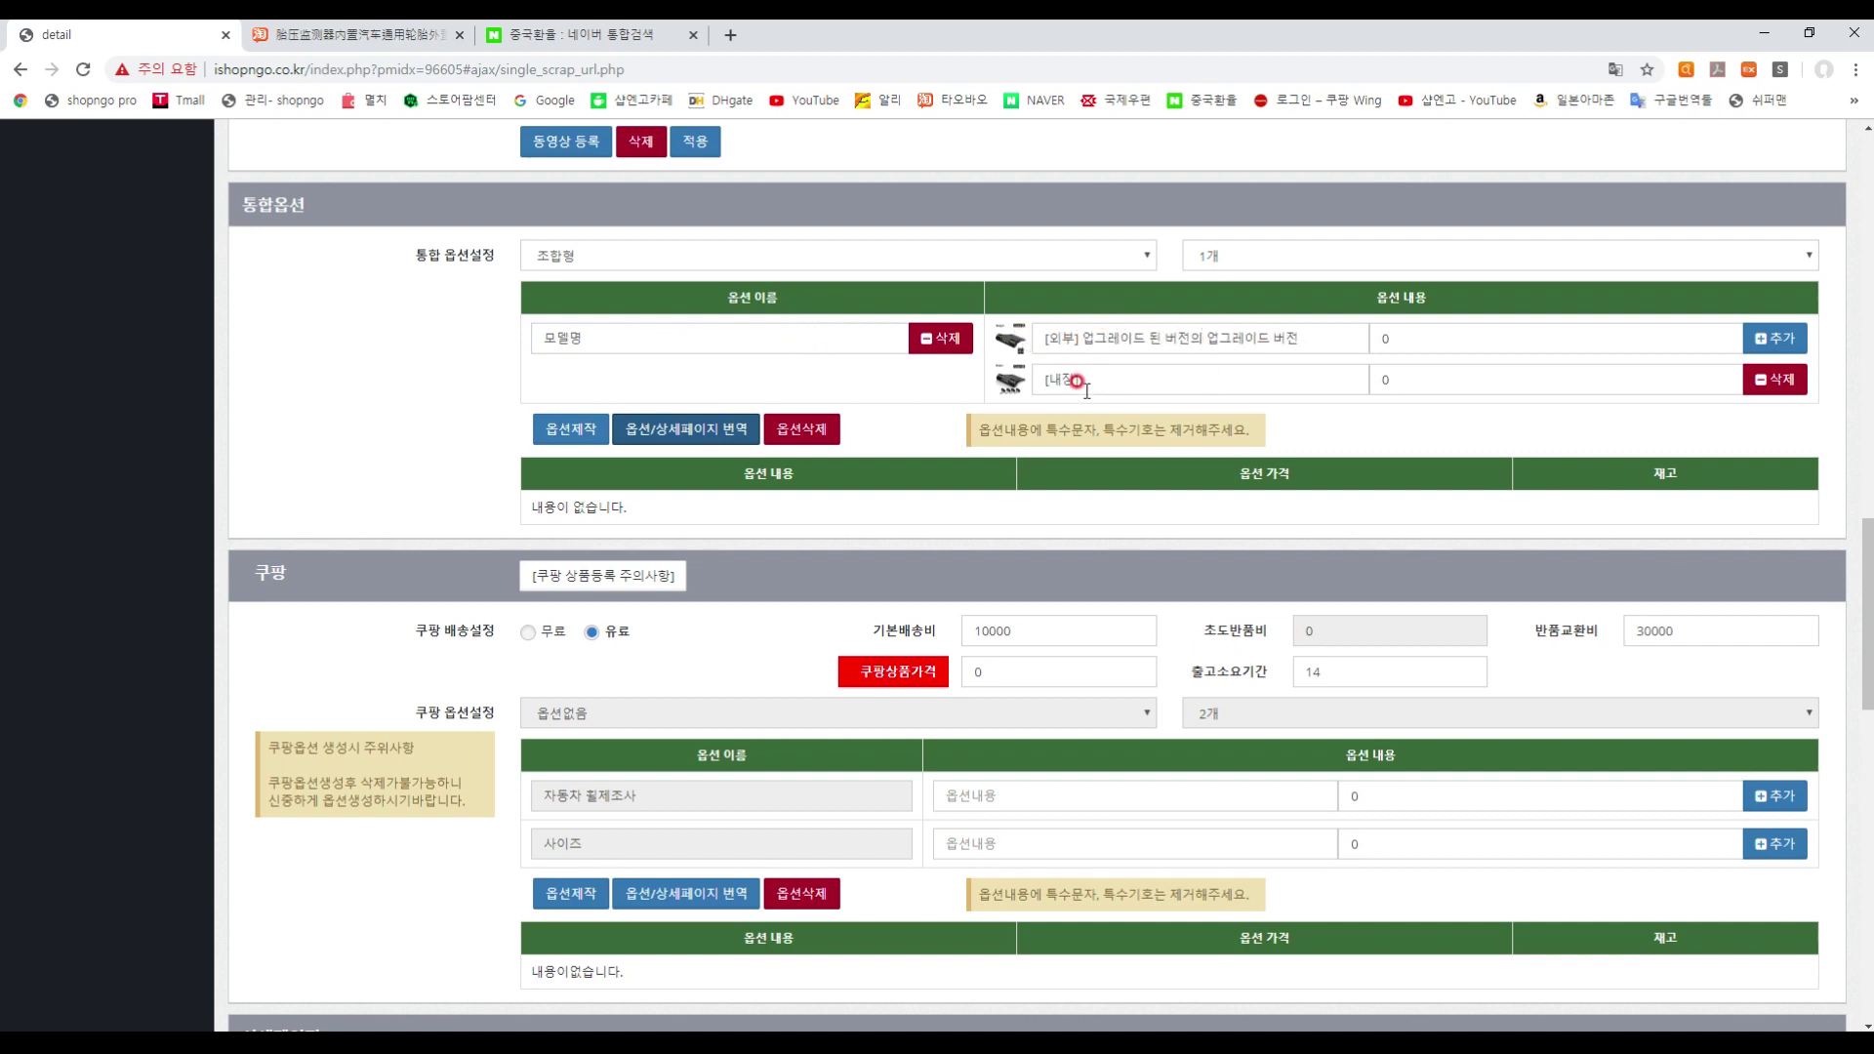
{"action": "left_click_drag", "start_coordinate": [1082, 338], "coordinate": [1387, 366]}
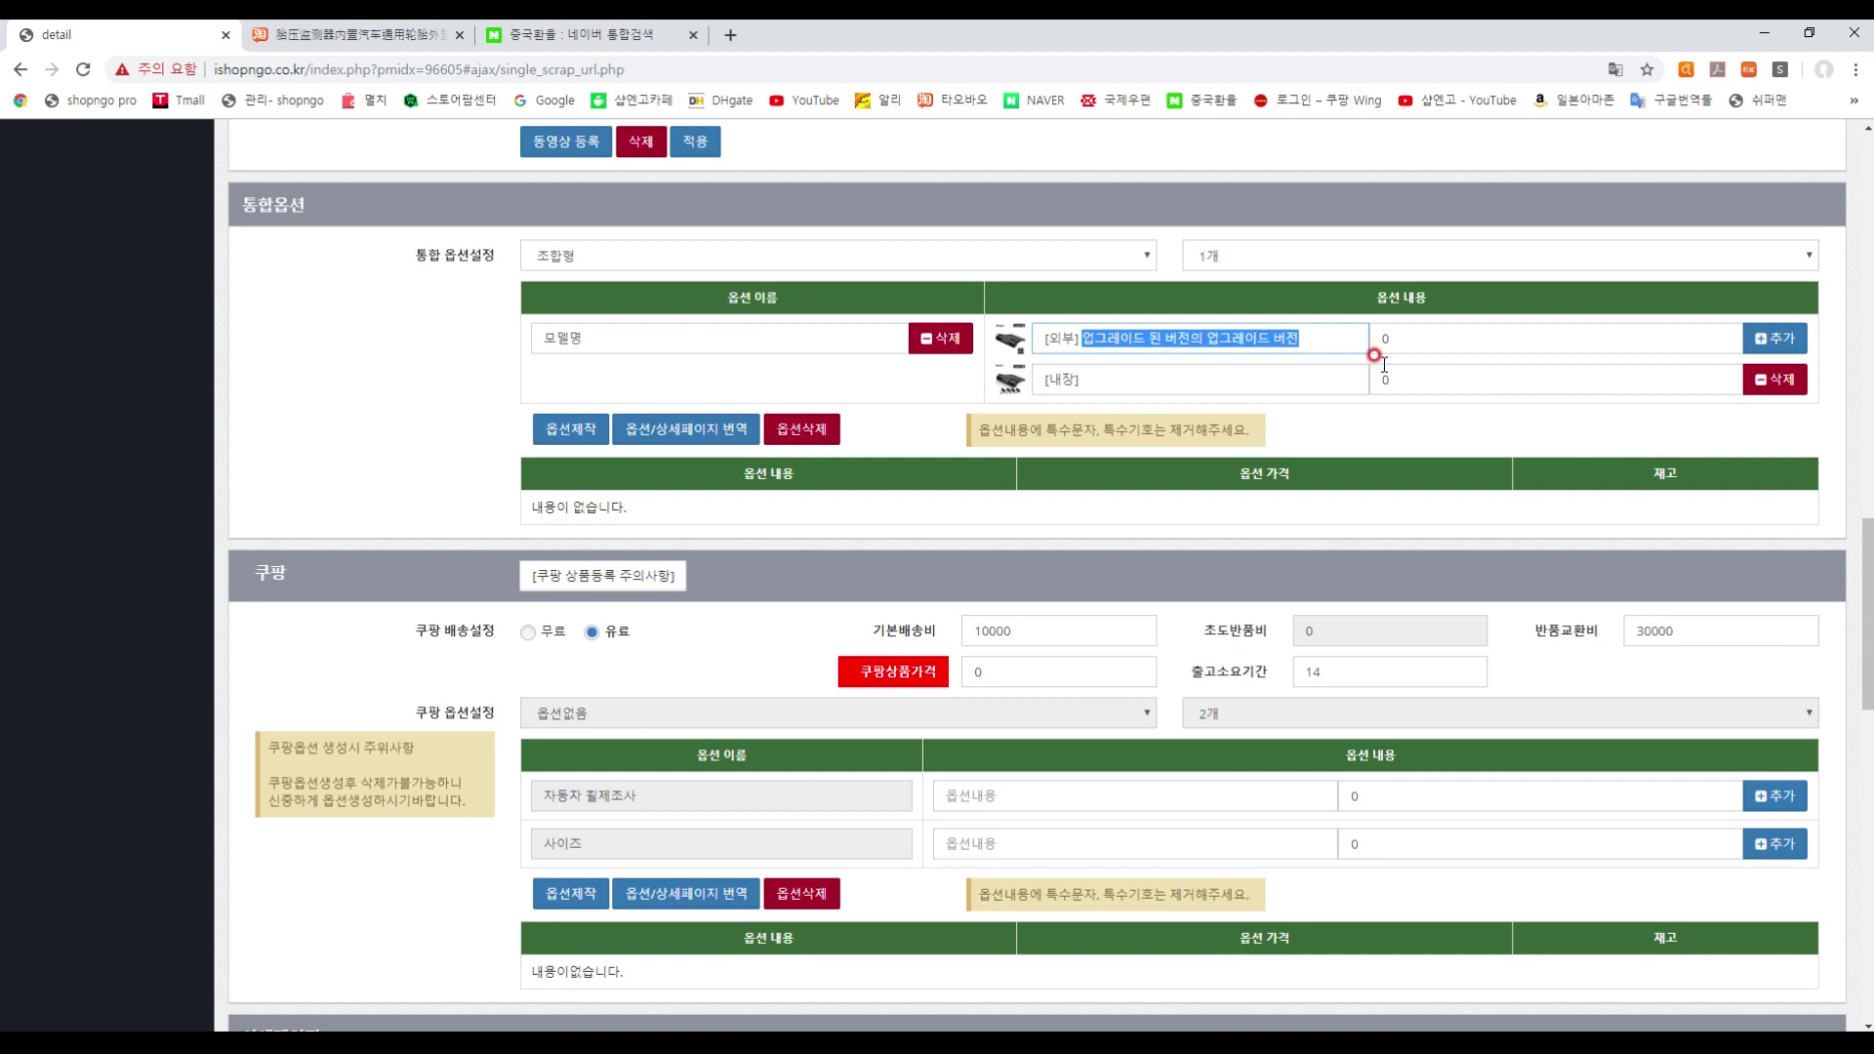
{"action": "key", "text": "BackSpace"}
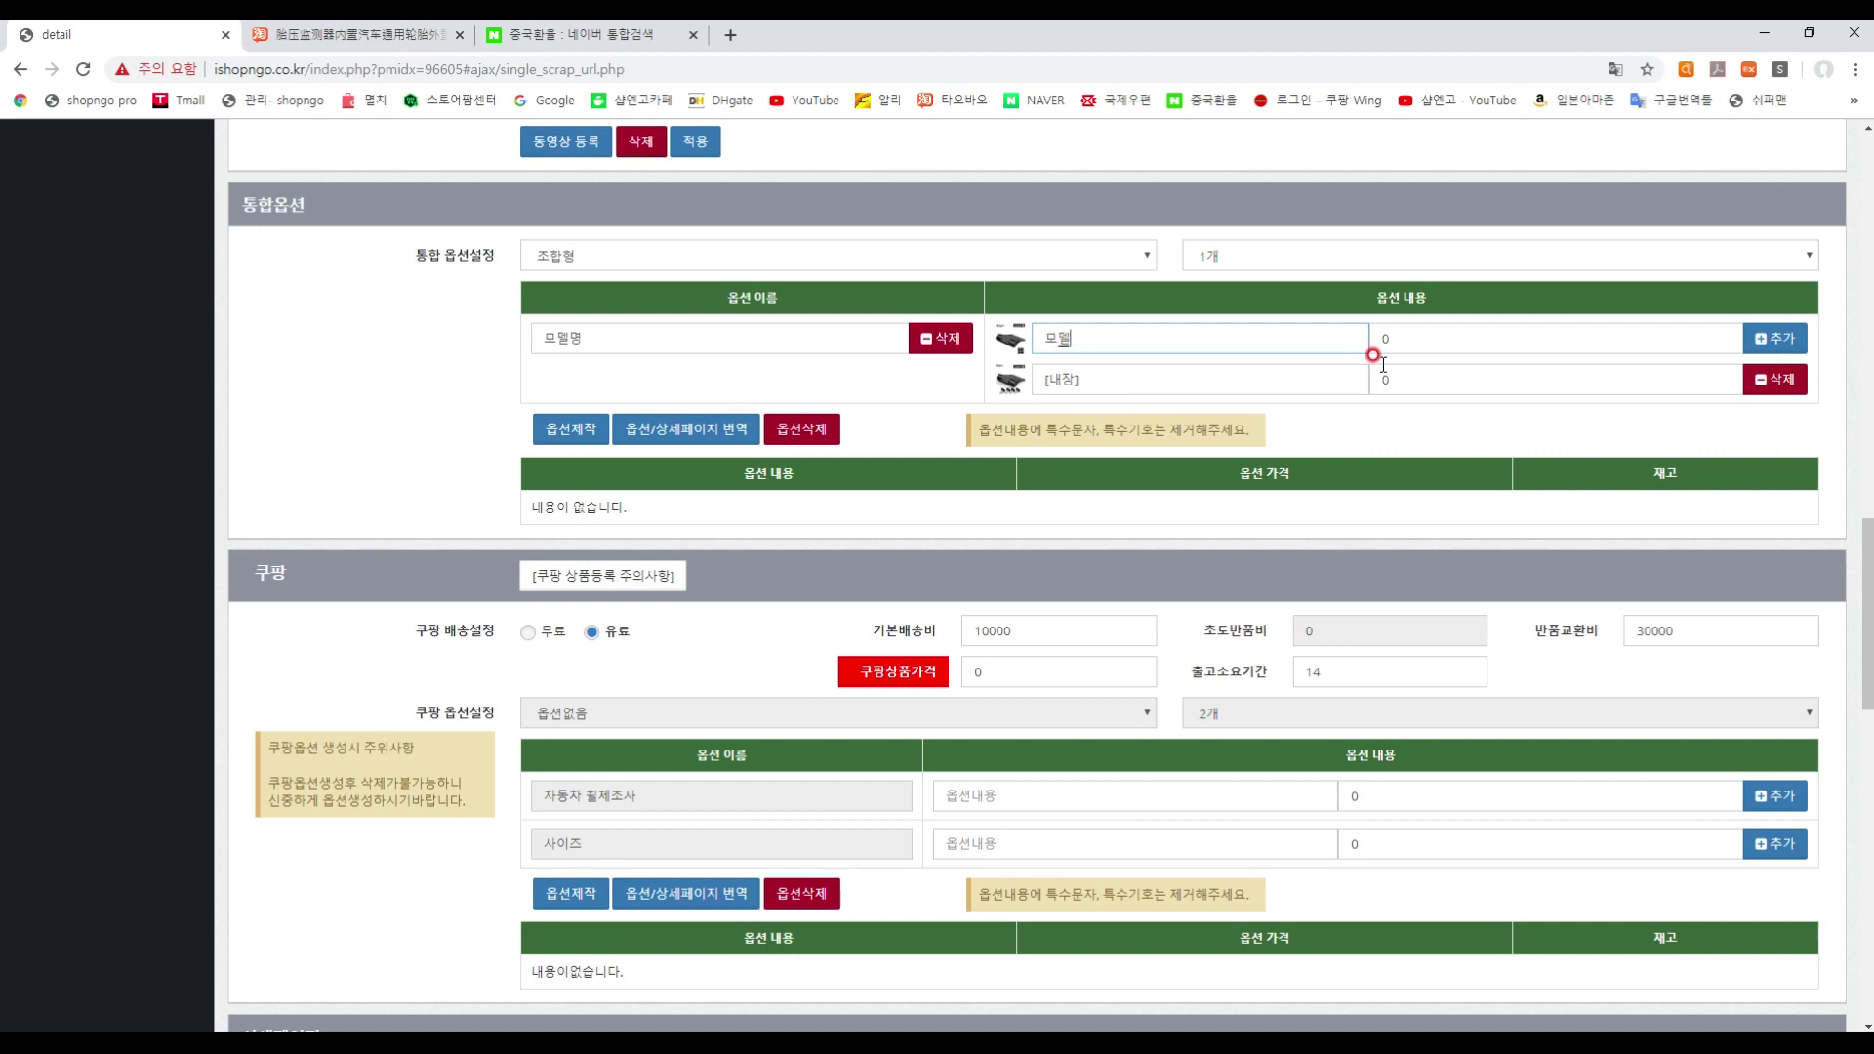
{"action": "left_click_drag", "start_coordinate": [1177, 379], "coordinate": [961, 367]}
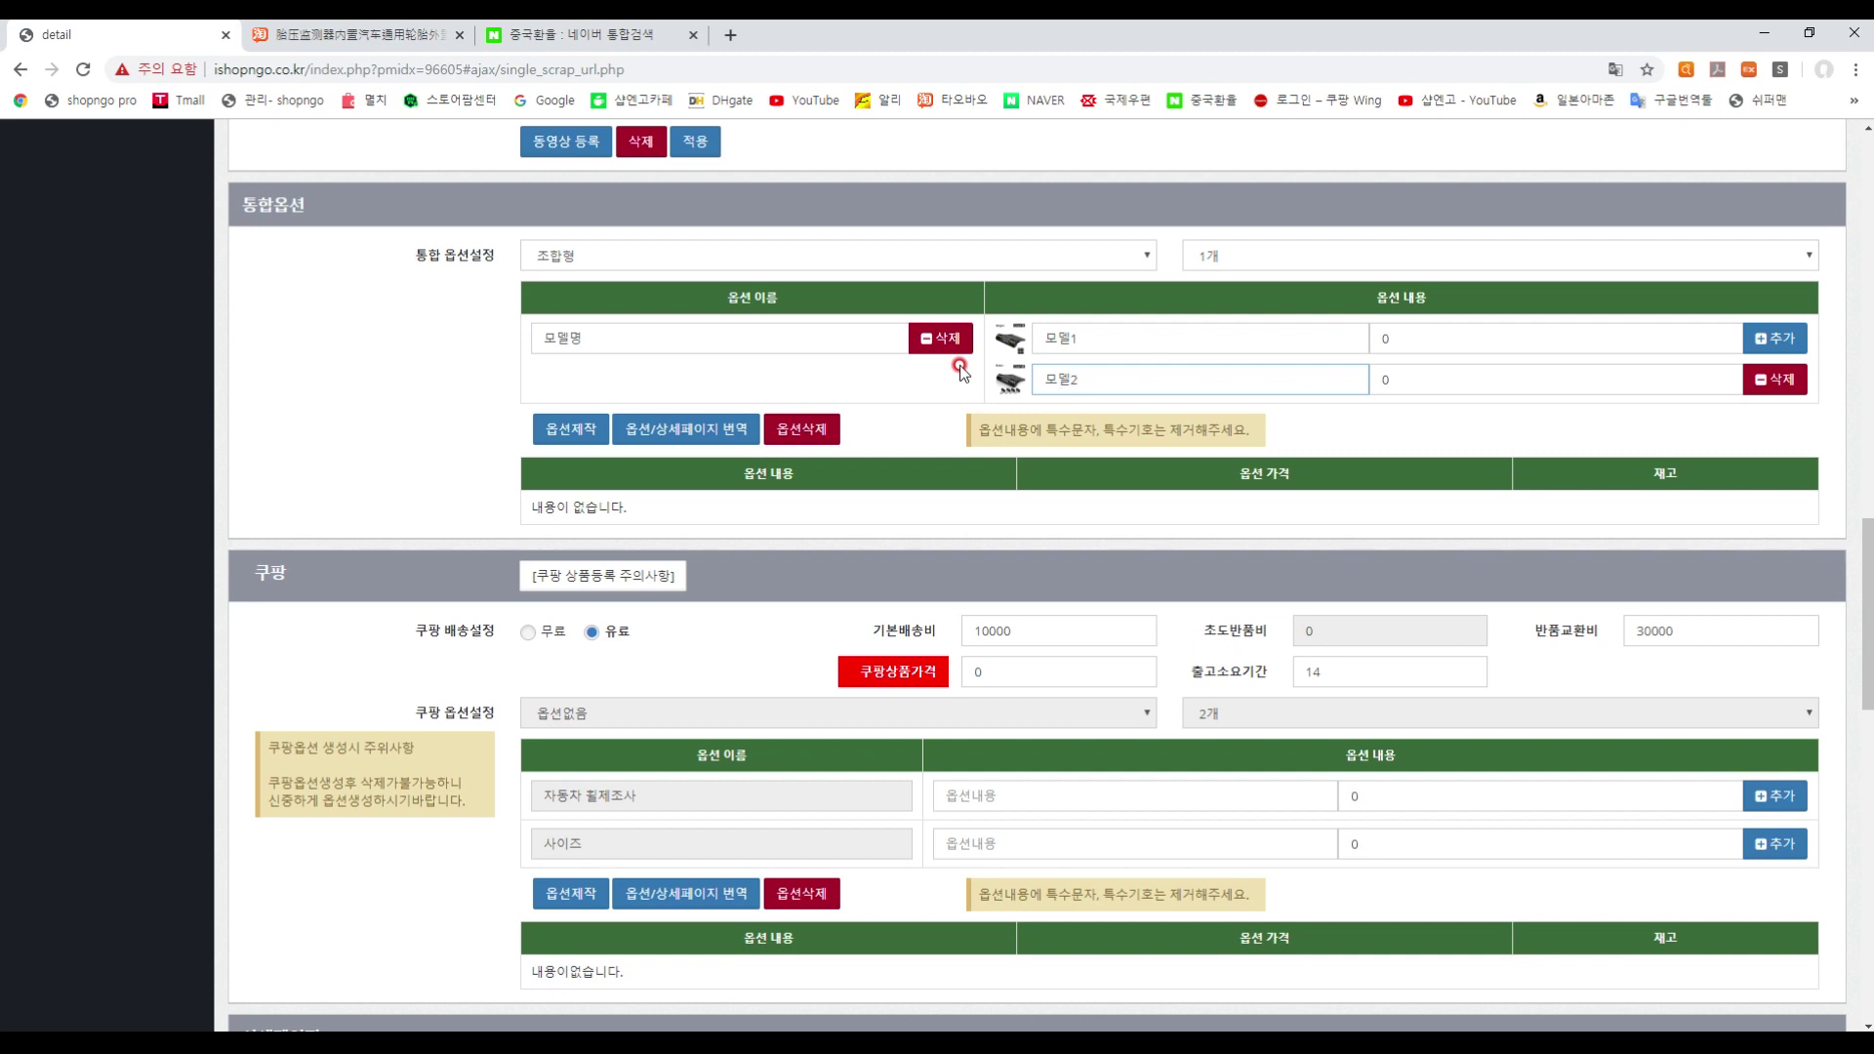
{"action": "key", "text": "BackSpace"}
{"action": "left_click", "coordinate": [1162, 371]}
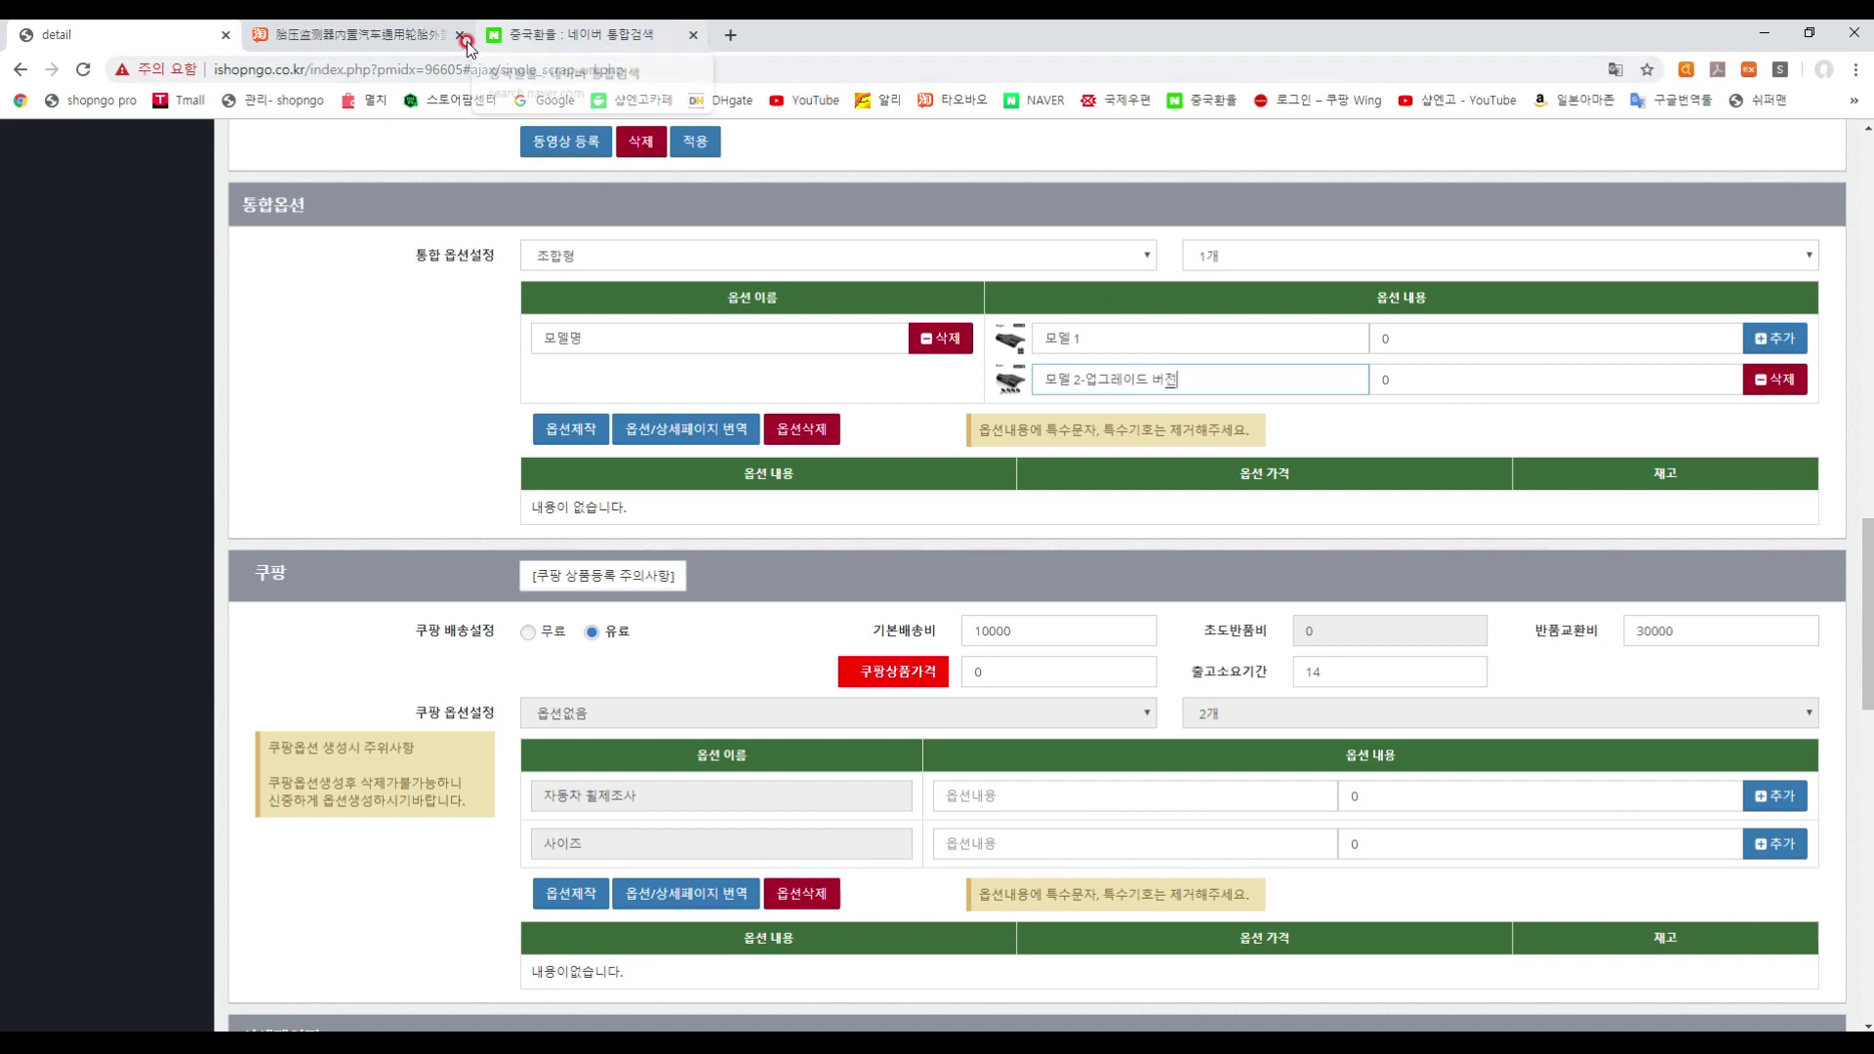
- On the Taobao product page, compare the prices of the external and built-in sensor versions
{"action": "left_click", "coordinate": [380, 39]}
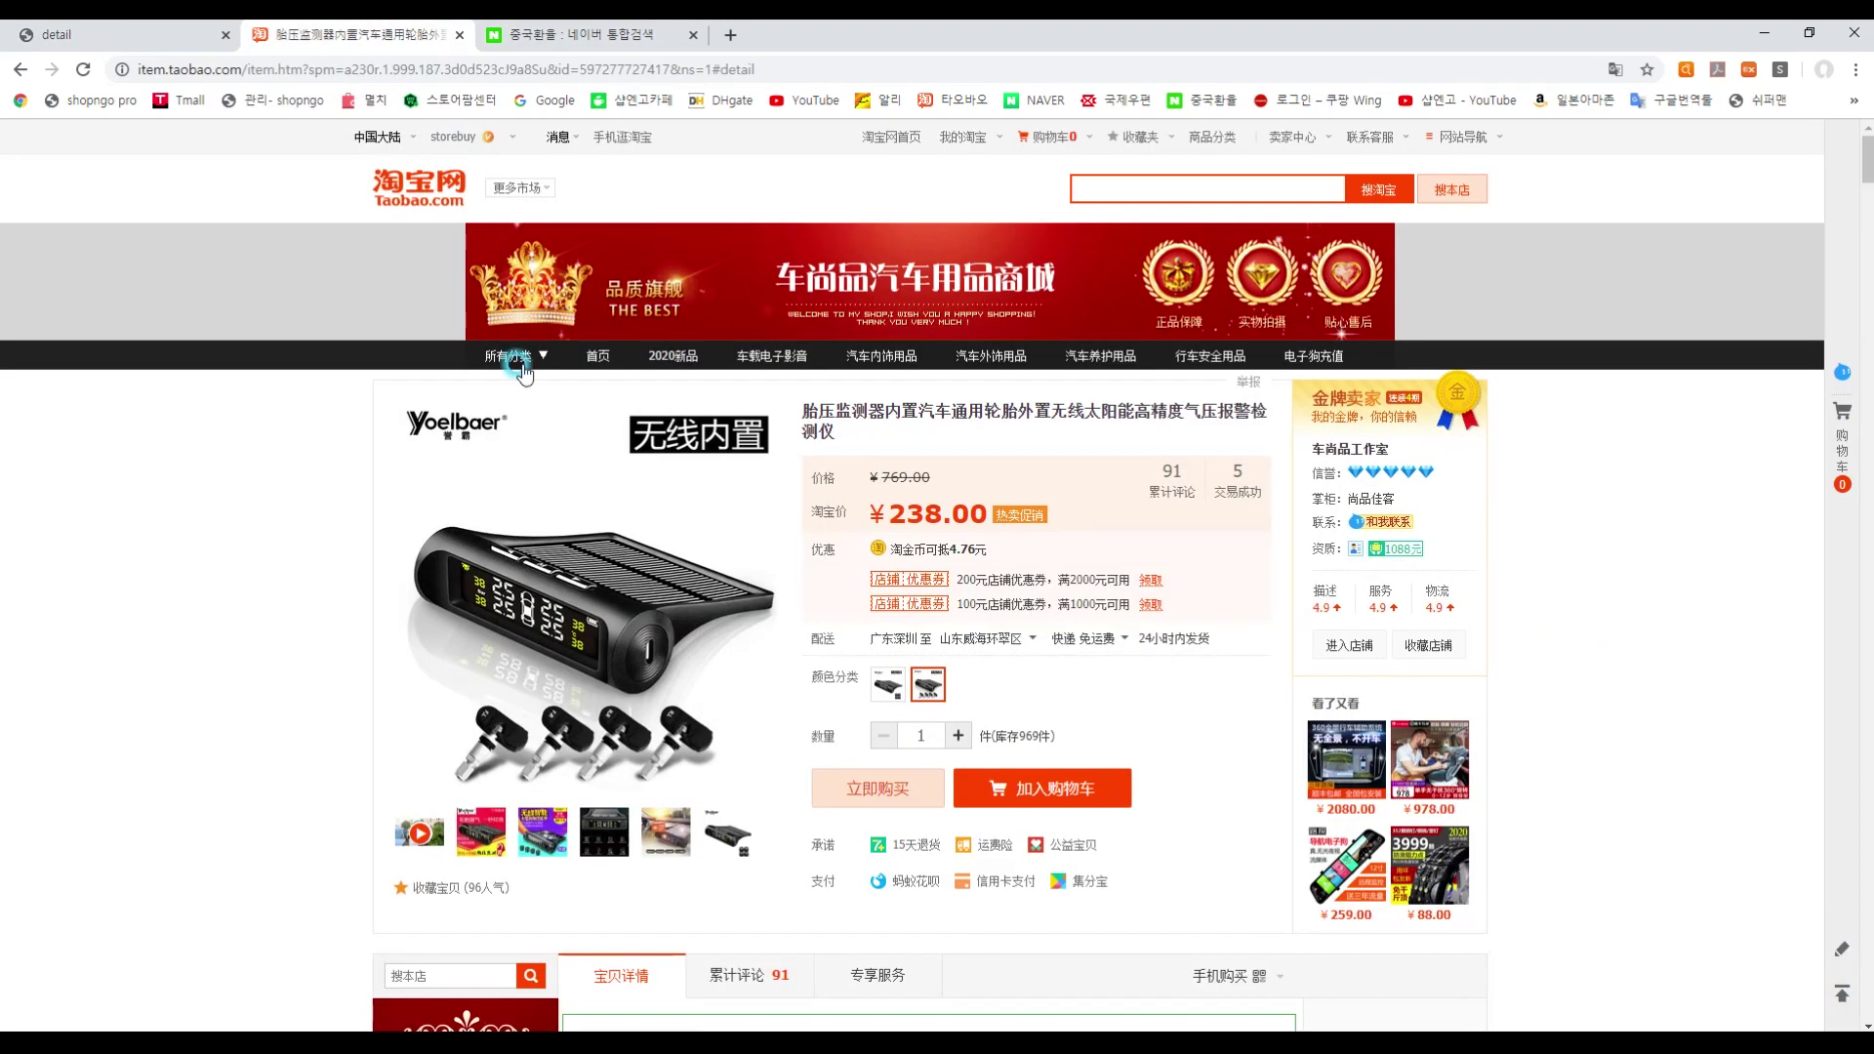
{"action": "left_click", "coordinate": [892, 696]}
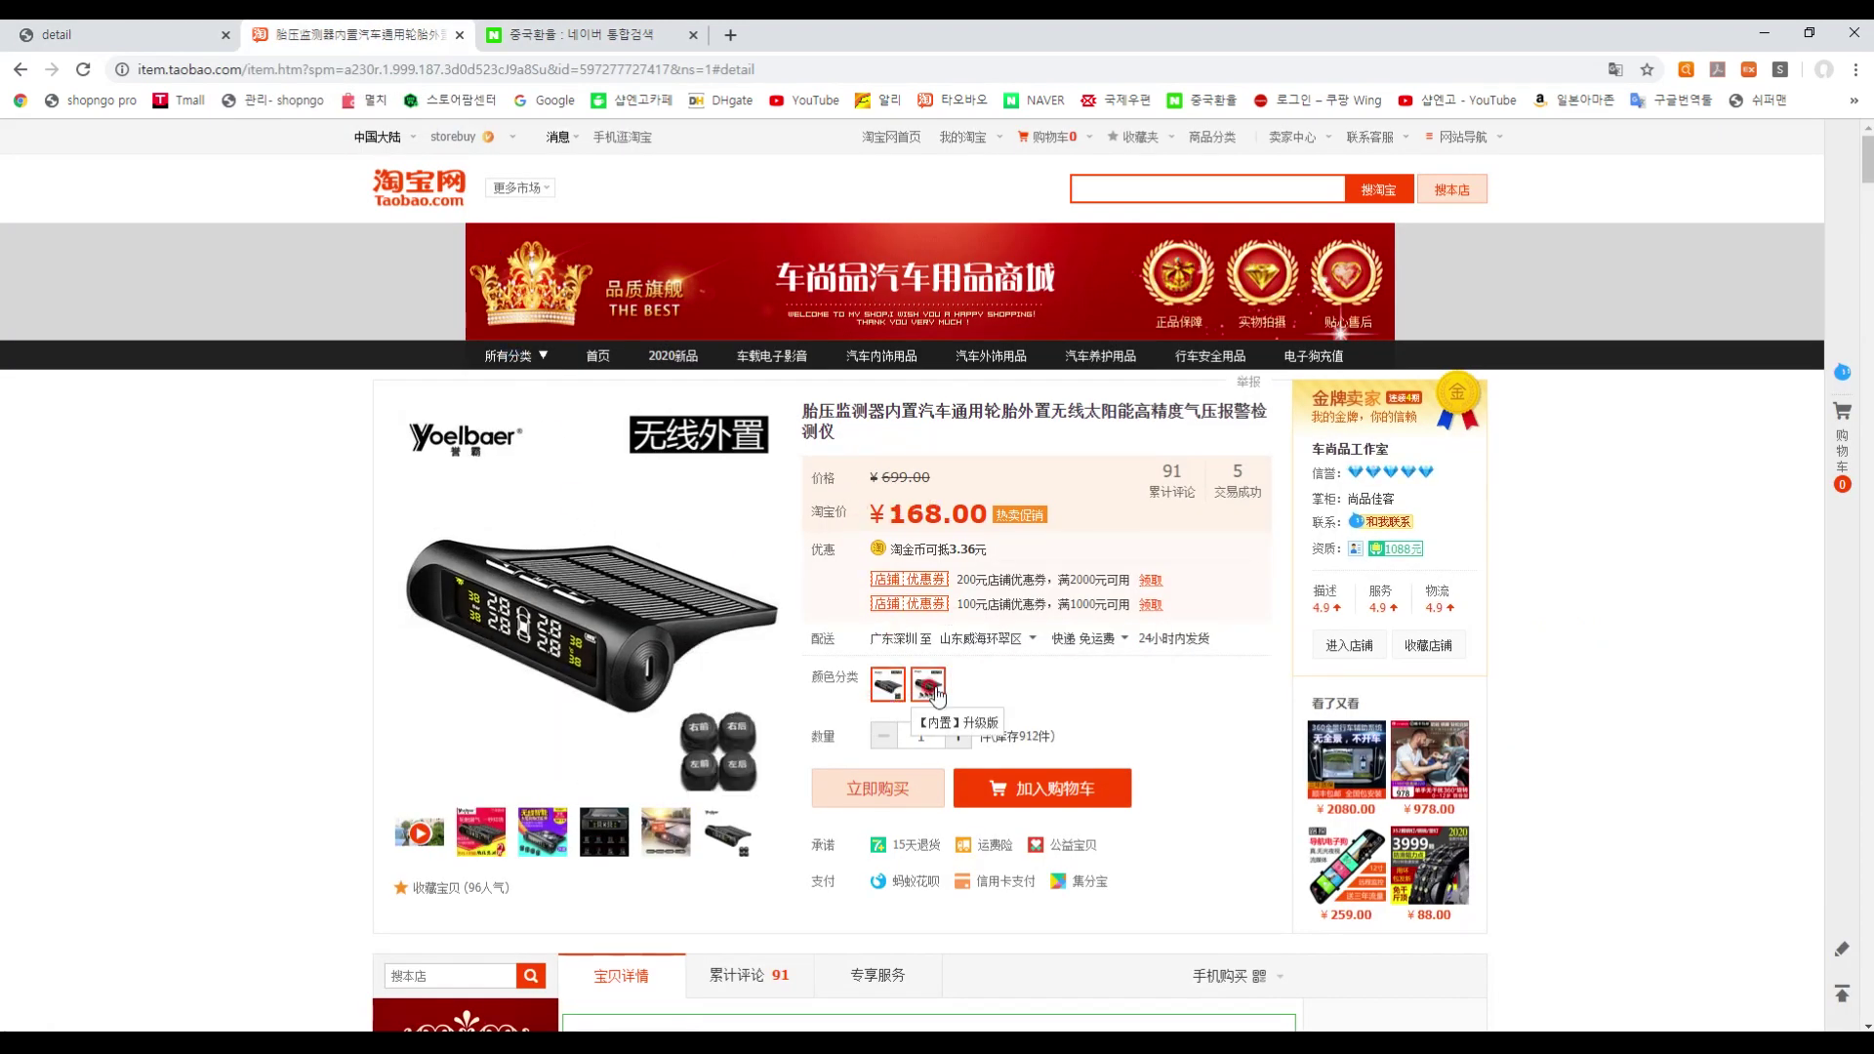
{"action": "left_click", "coordinate": [930, 688]}
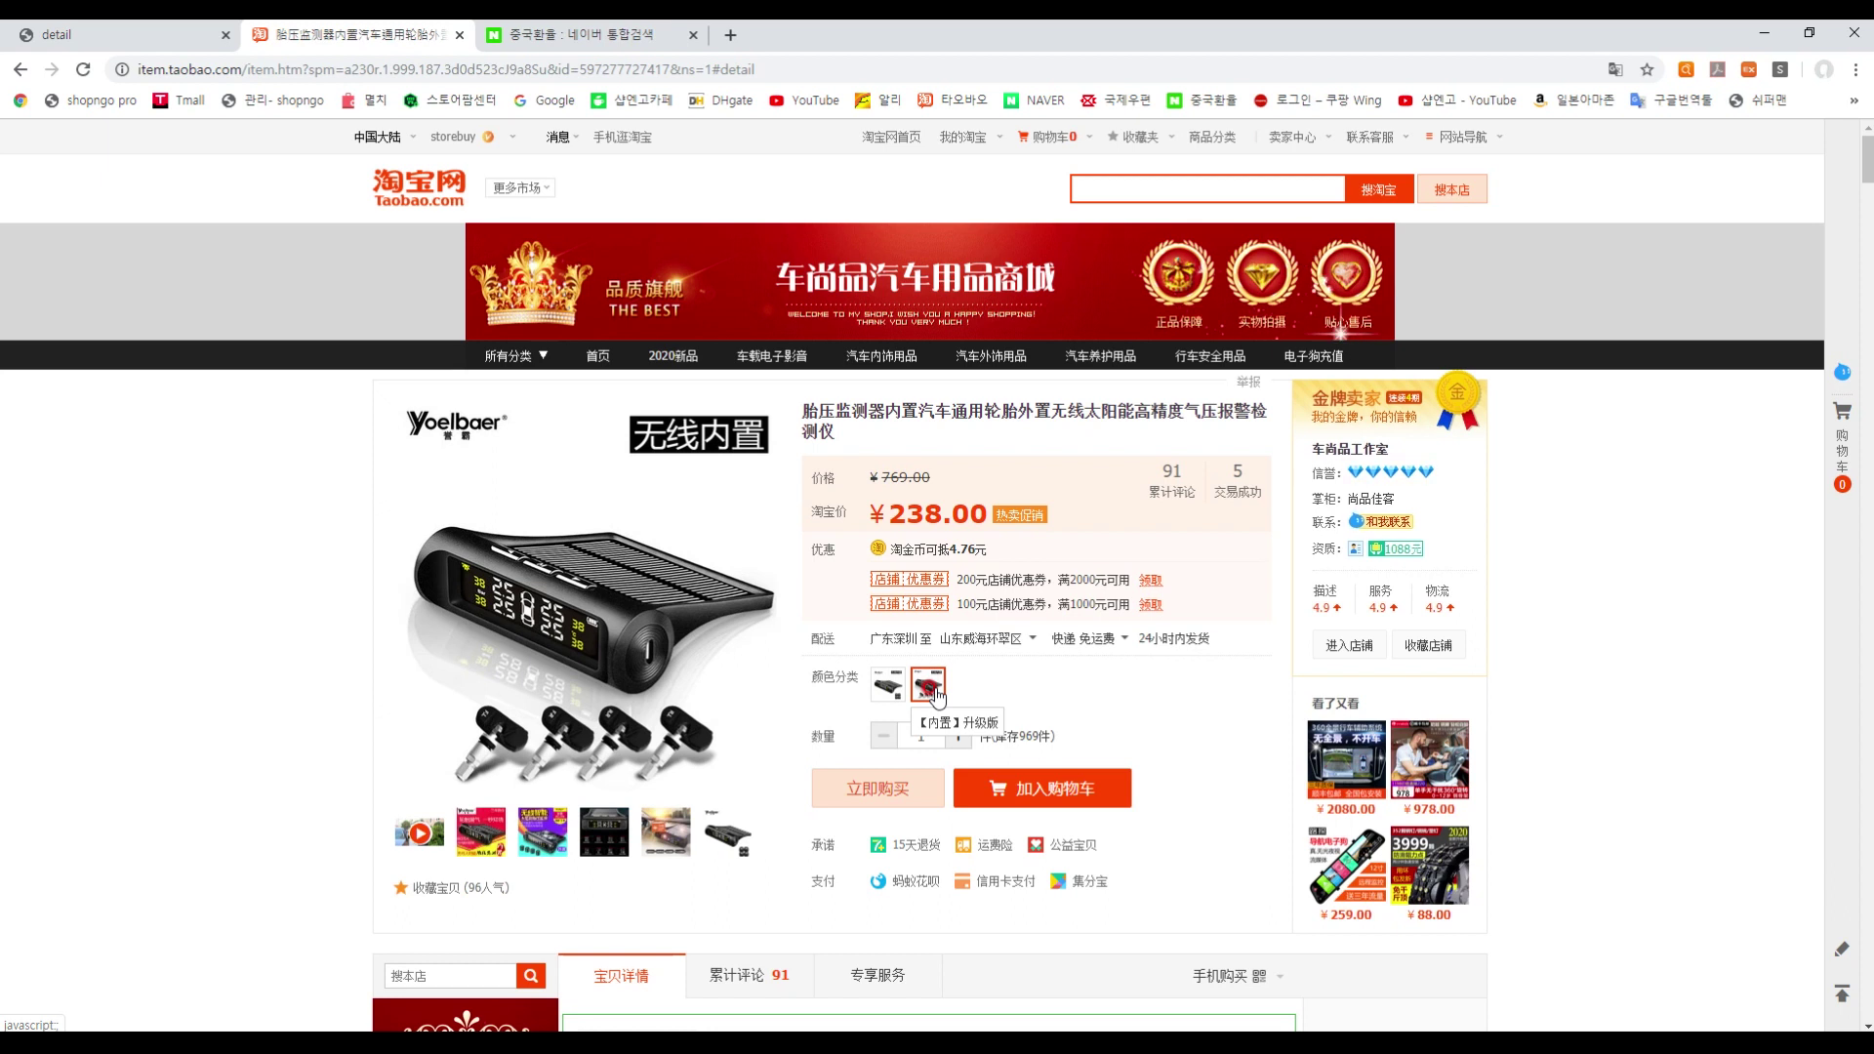
{"action": "left_click", "coordinate": [946, 540]}
{"action": "left_click", "coordinate": [950, 512]}
- Switch to the Naver exchange rate page and convert 70 Chinese yuan to Korean won
{"action": "left_click", "coordinate": [566, 39]}
{"action": "left_click", "coordinate": [932, 564]}
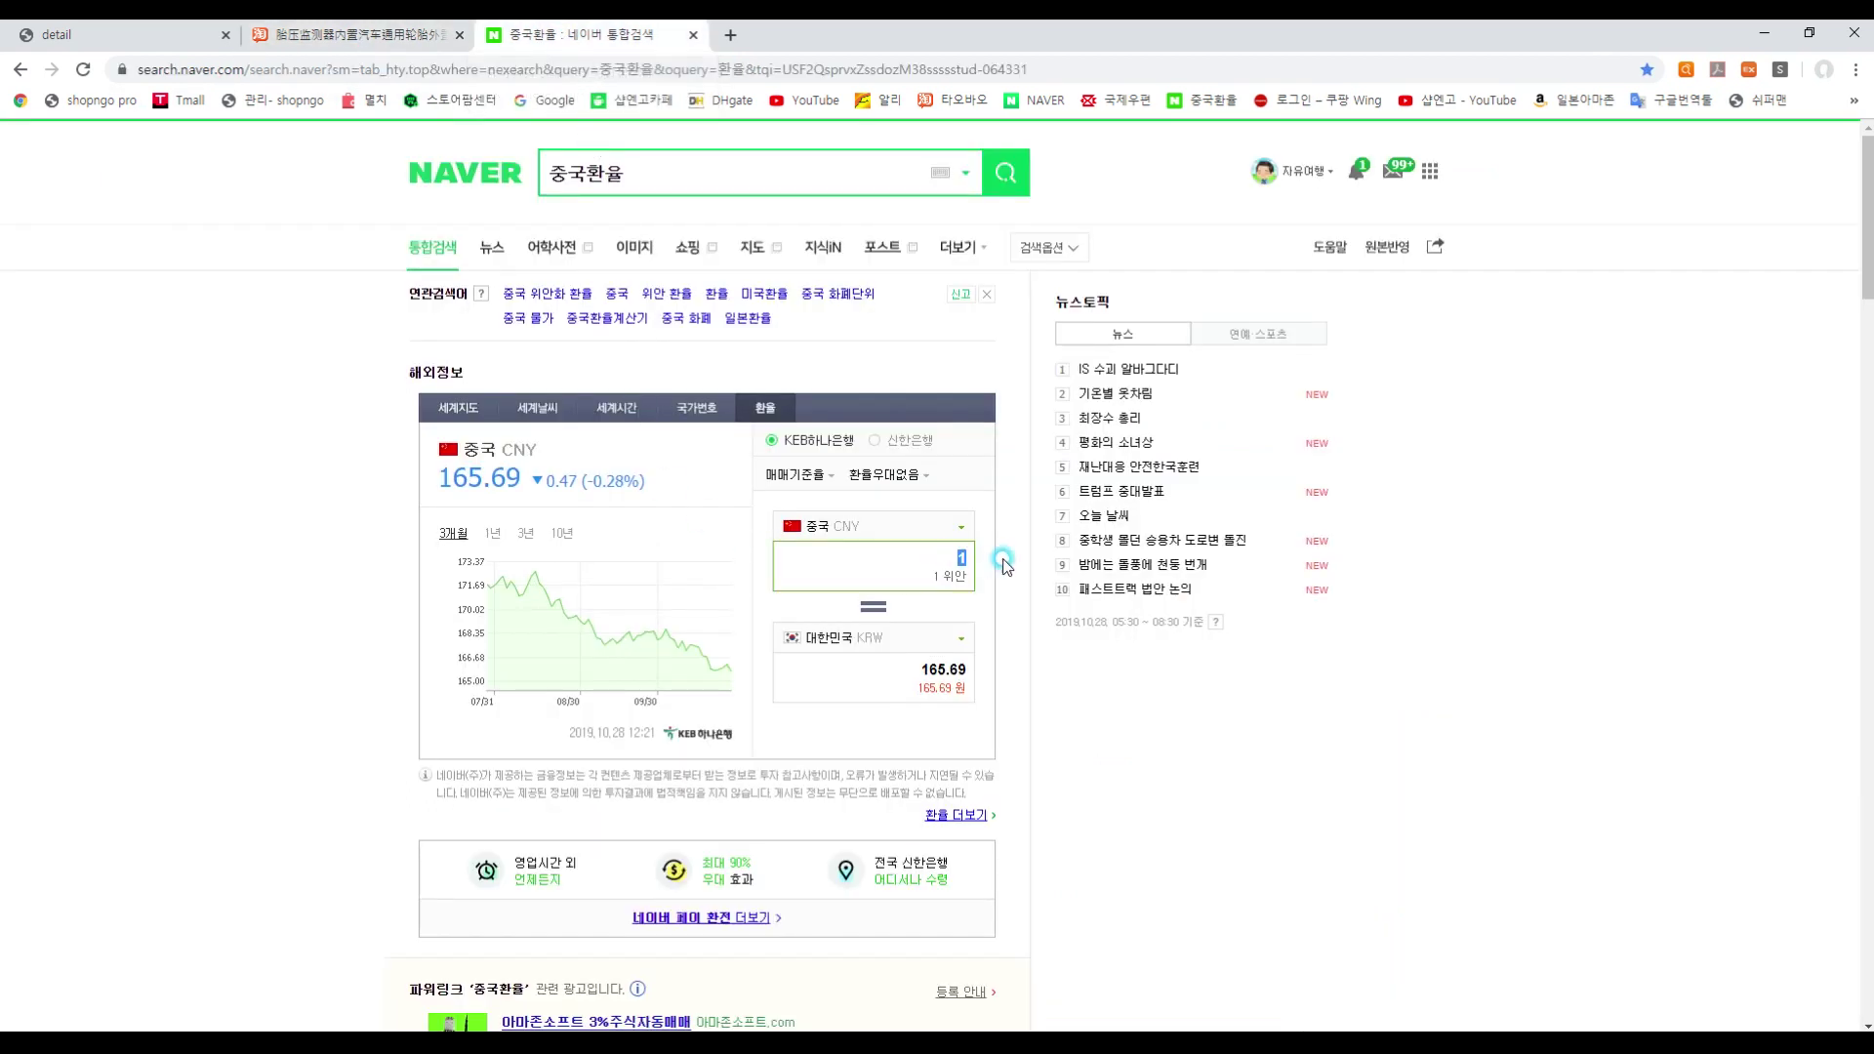
{"action": "type", "text": "70"}
{"action": "left_click", "coordinate": [1035, 727]}
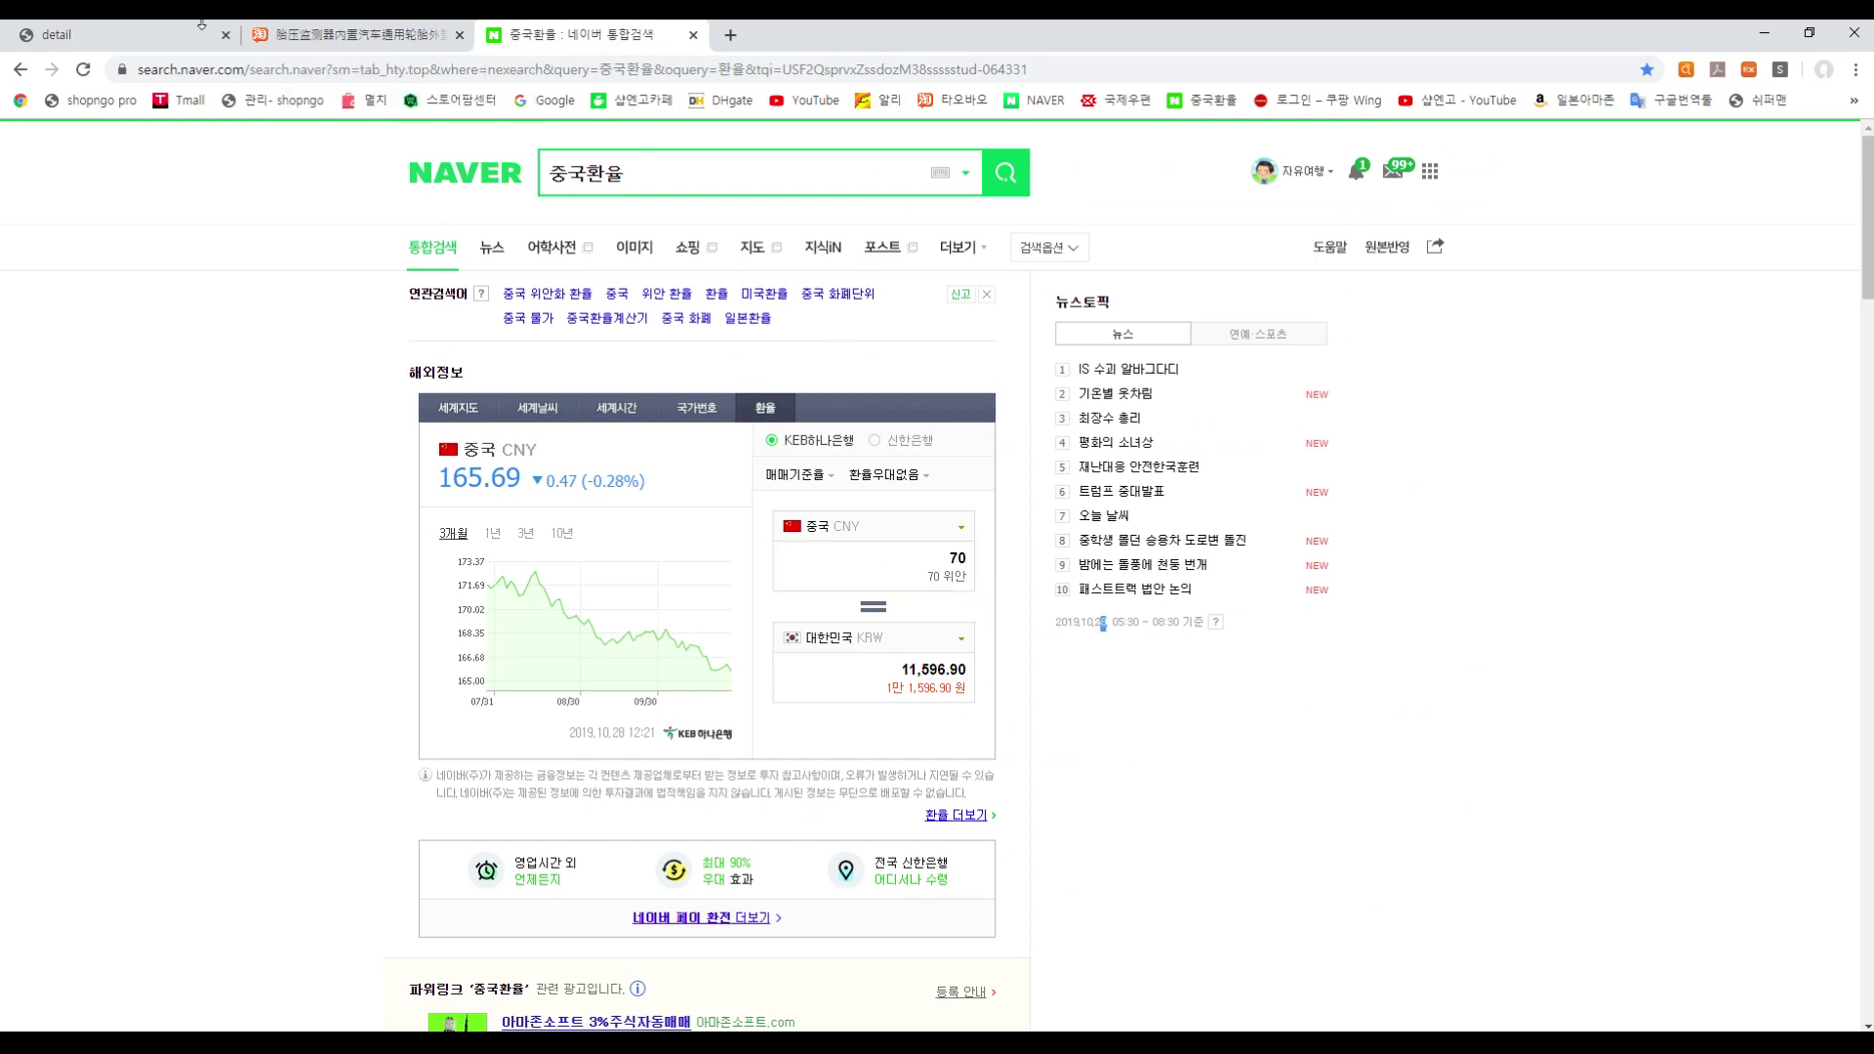
- Back in the registration form, set the additional price of 모델 2-업그레이드 버전 to 14000 and generate the integrated option list
{"action": "left_click", "coordinate": [115, 32]}
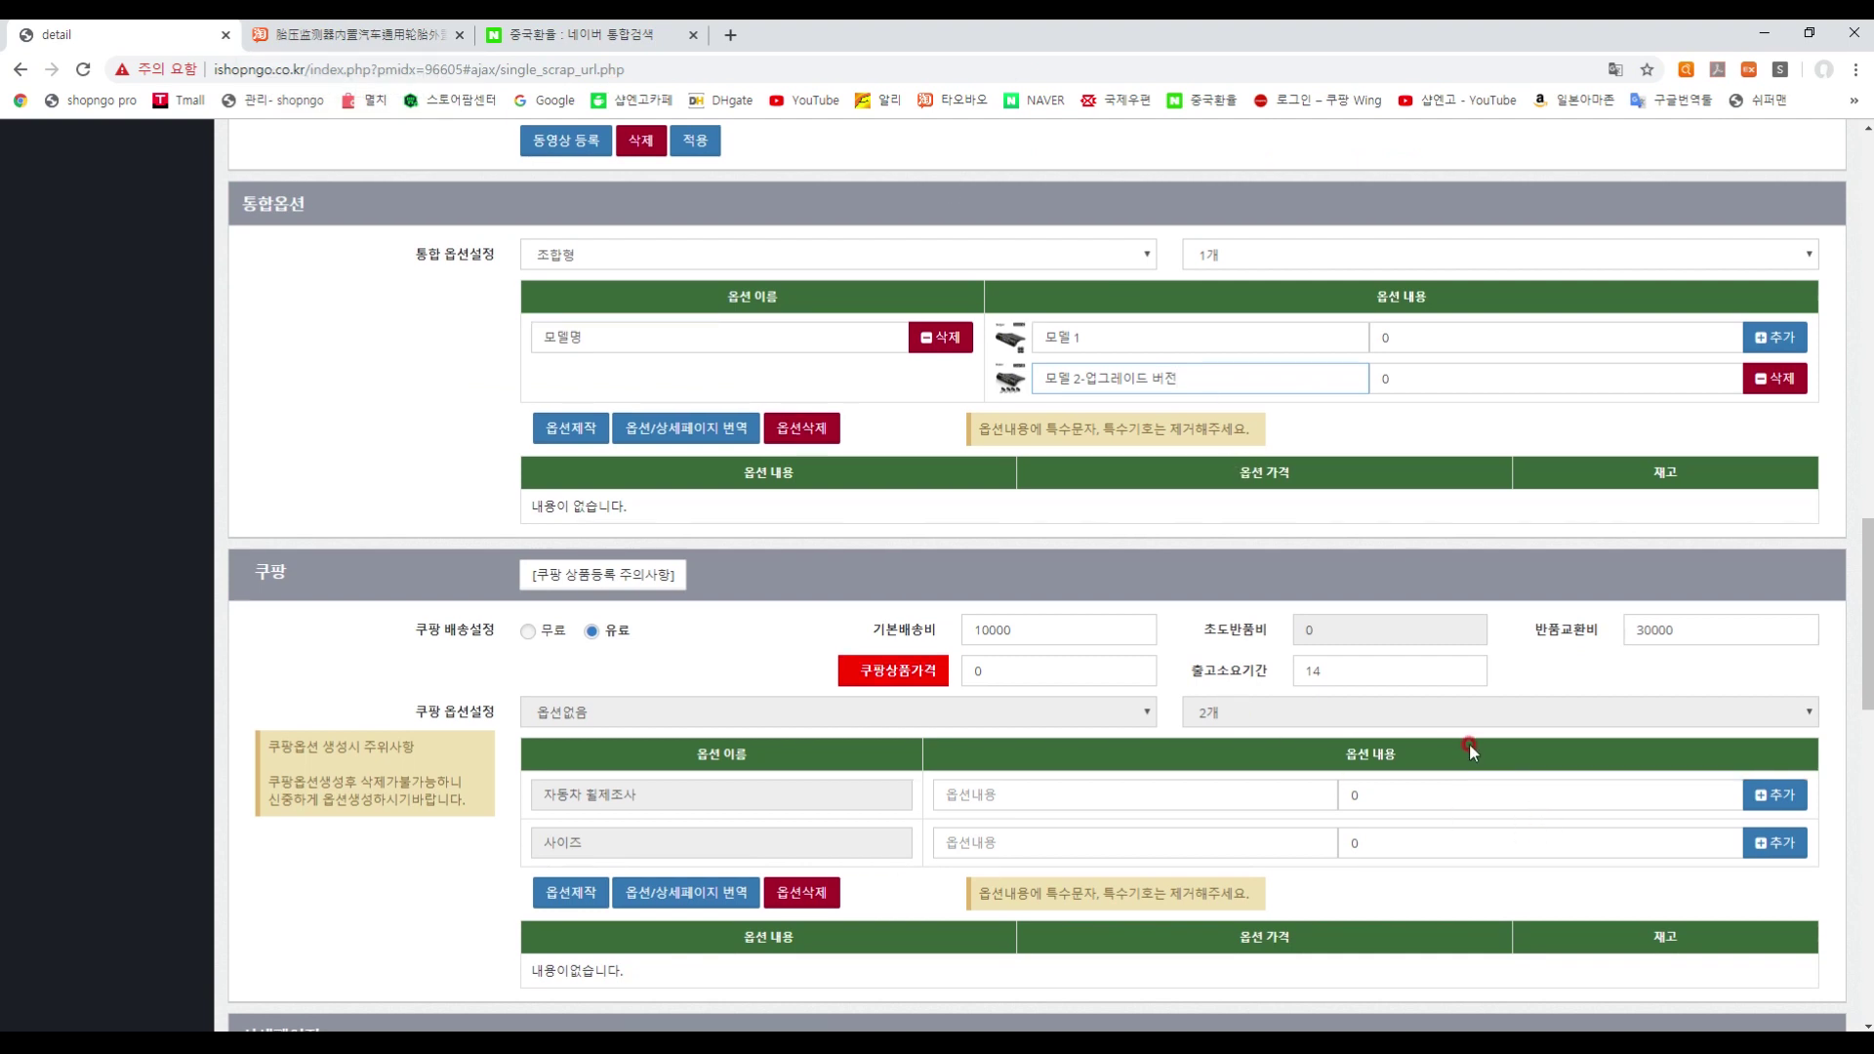
{"action": "scroll", "coordinate": [1468, 742], "scroll_direction": "down", "scroll_amount": 2}
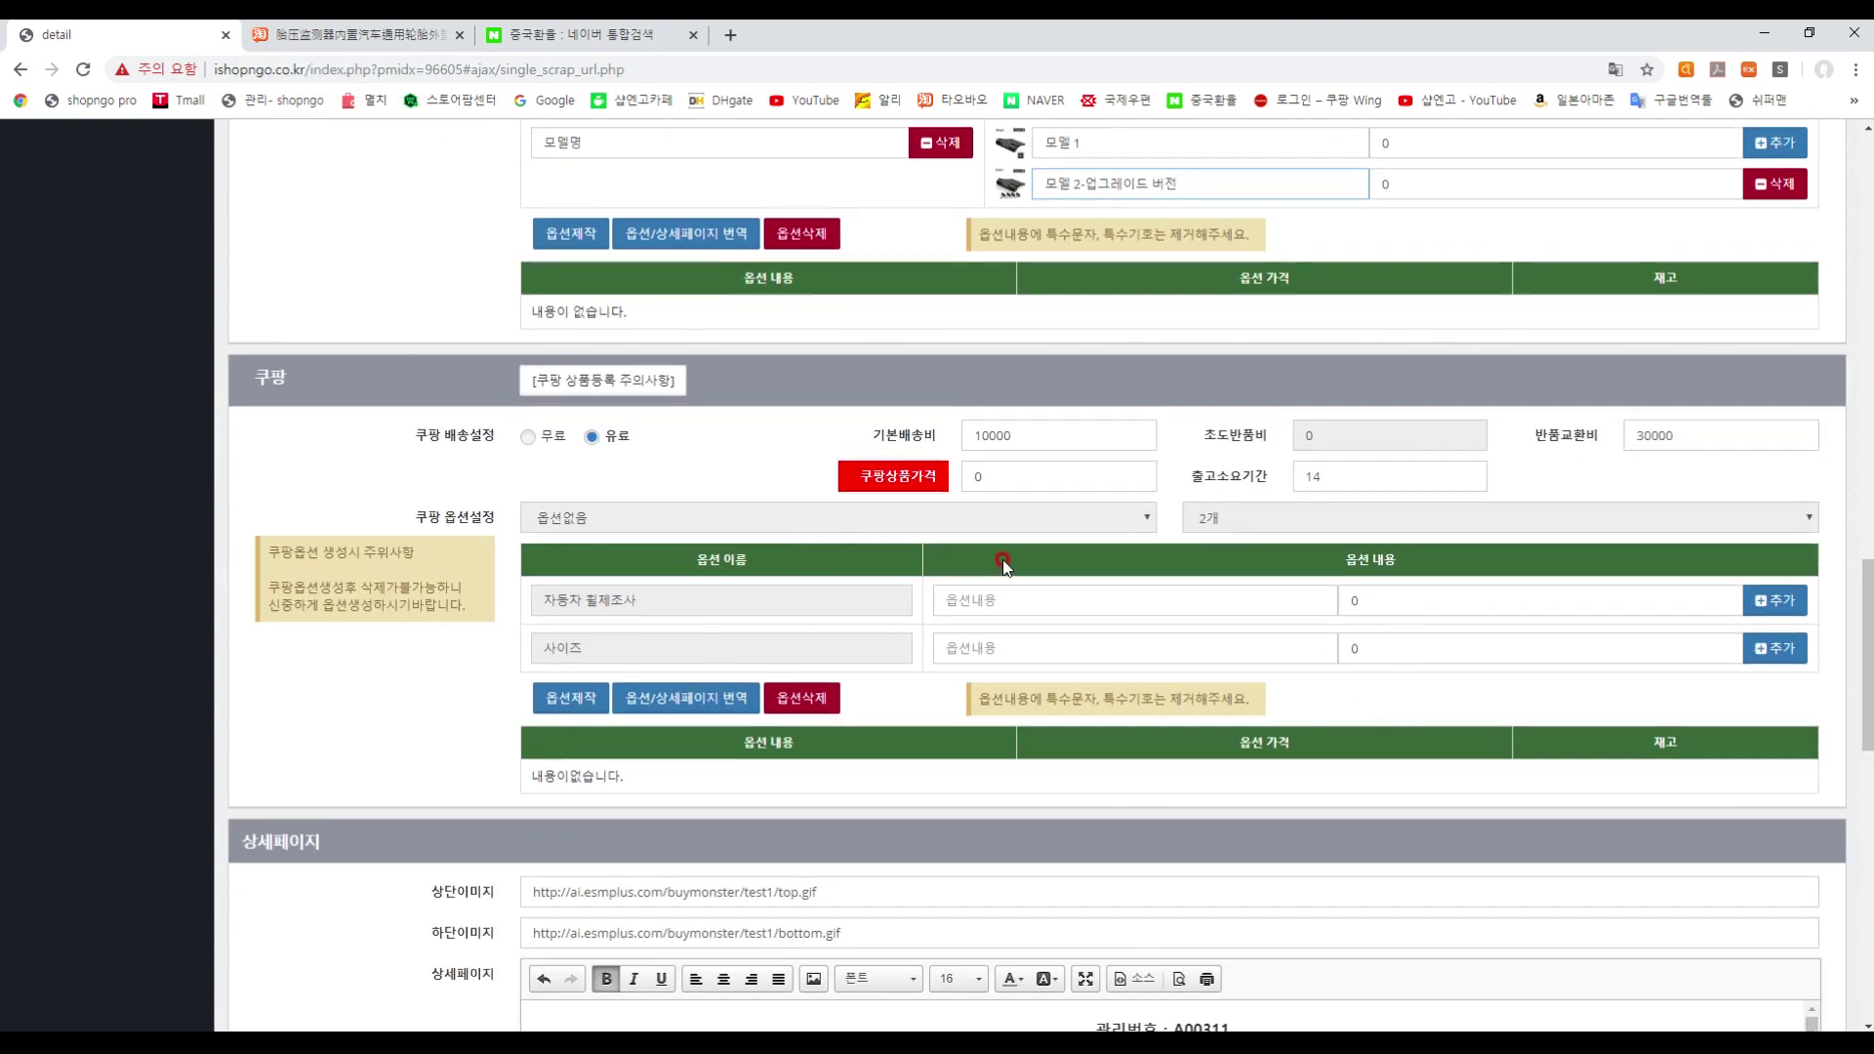
{"action": "scroll", "coordinate": [1005, 565], "scroll_direction": "up", "scroll_amount": 4}
{"action": "key", "text": "Tab"}
{"action": "left_click", "coordinate": [1402, 570]}
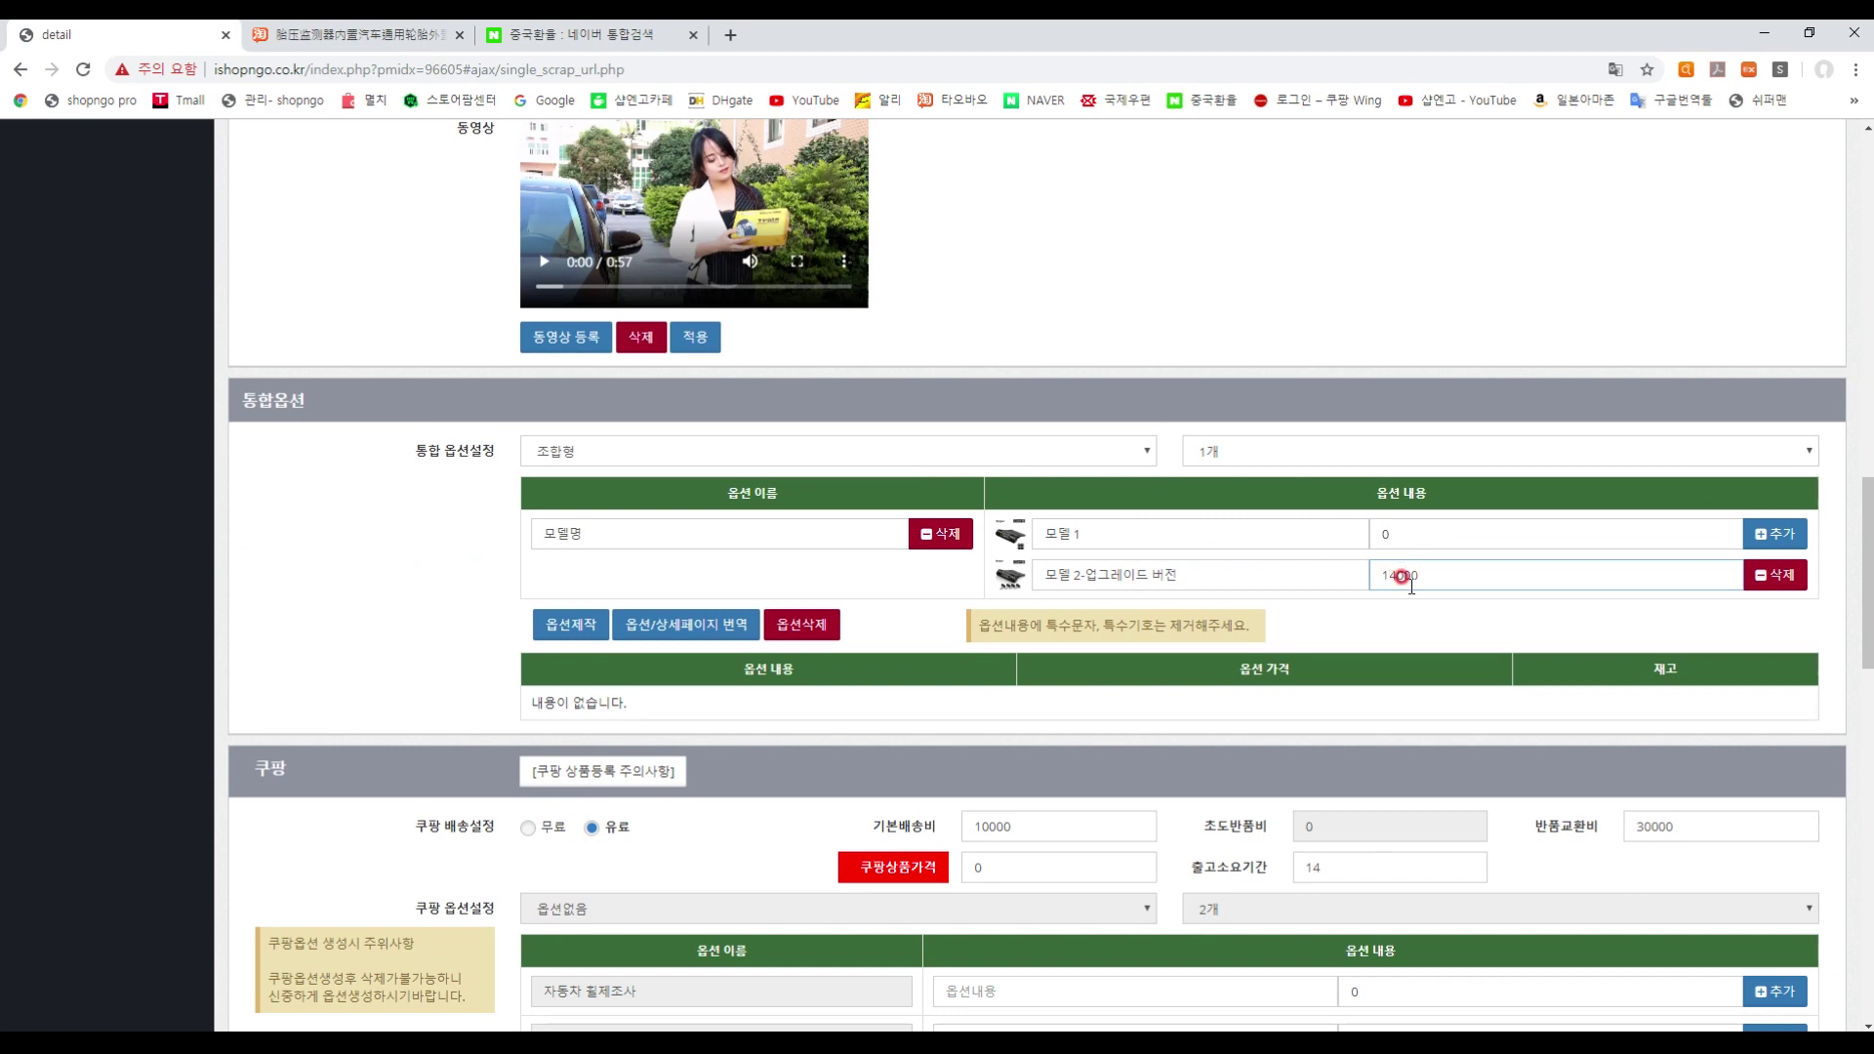
{"action": "left_click", "coordinate": [542, 622]}
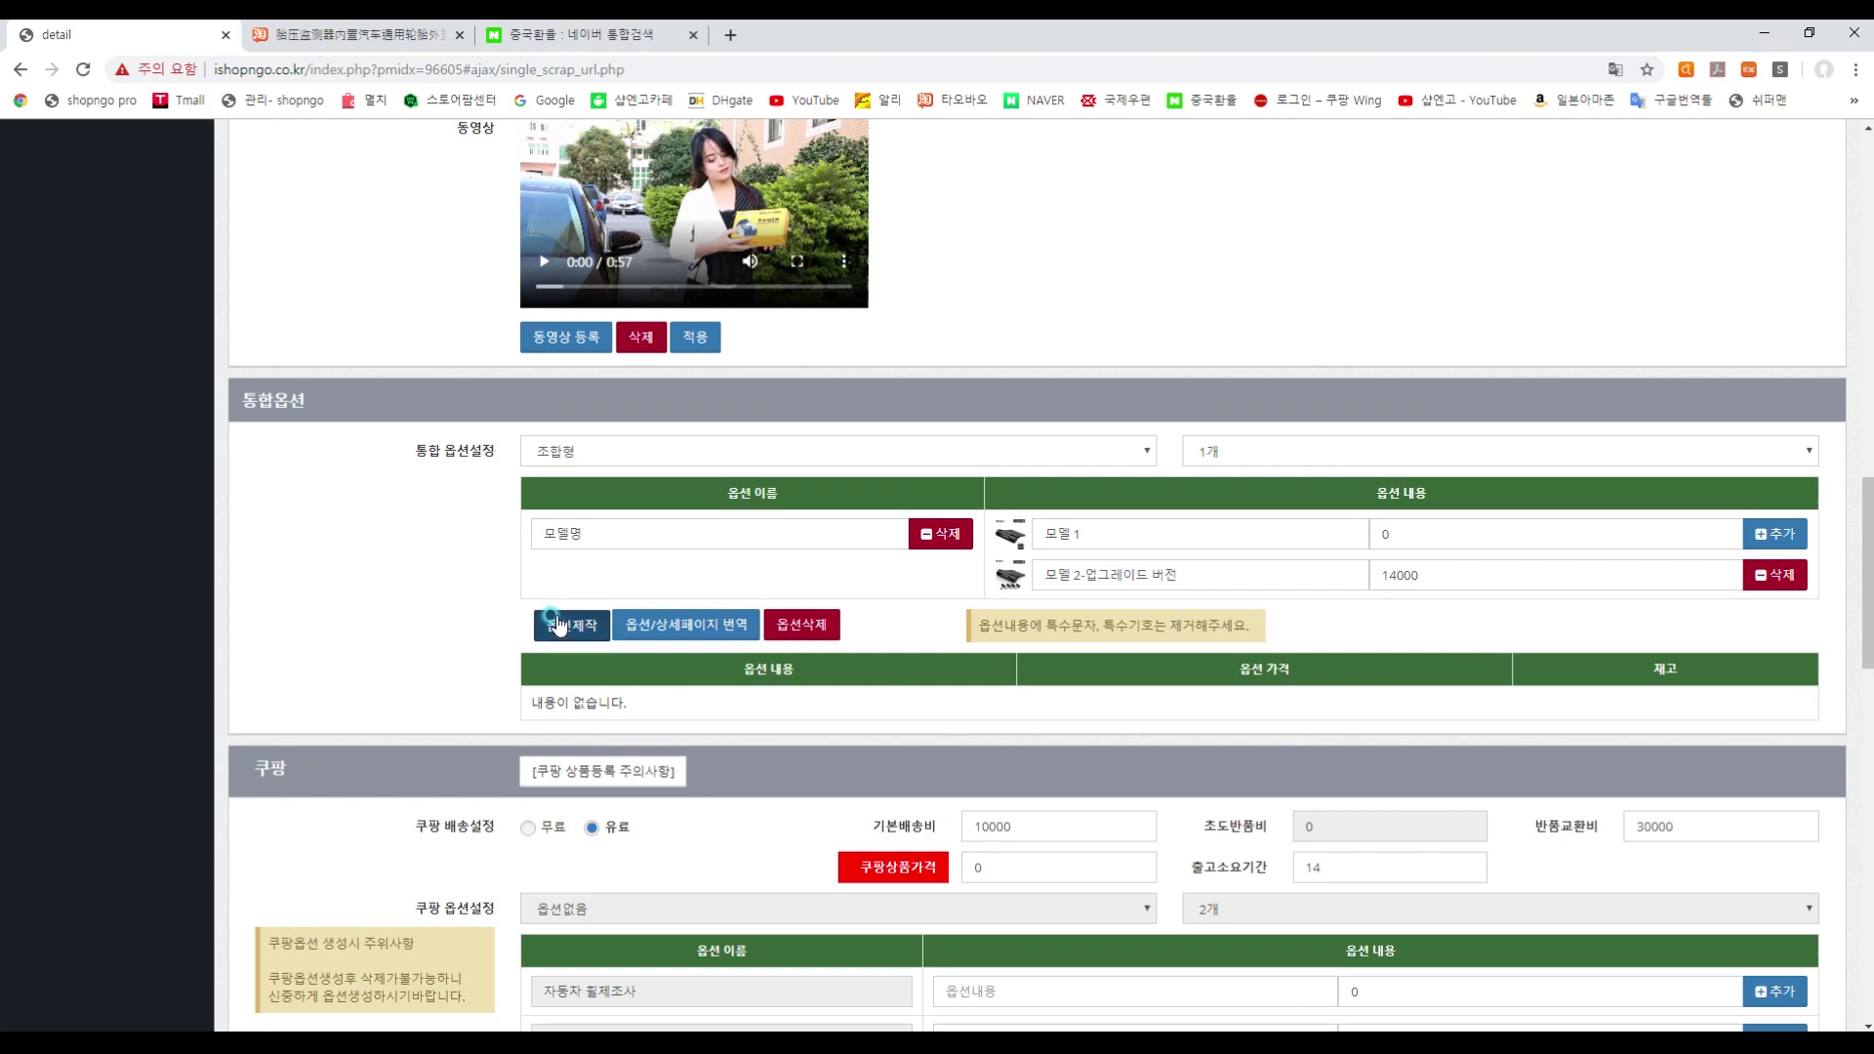
{"action": "left_click", "coordinate": [1075, 179]}
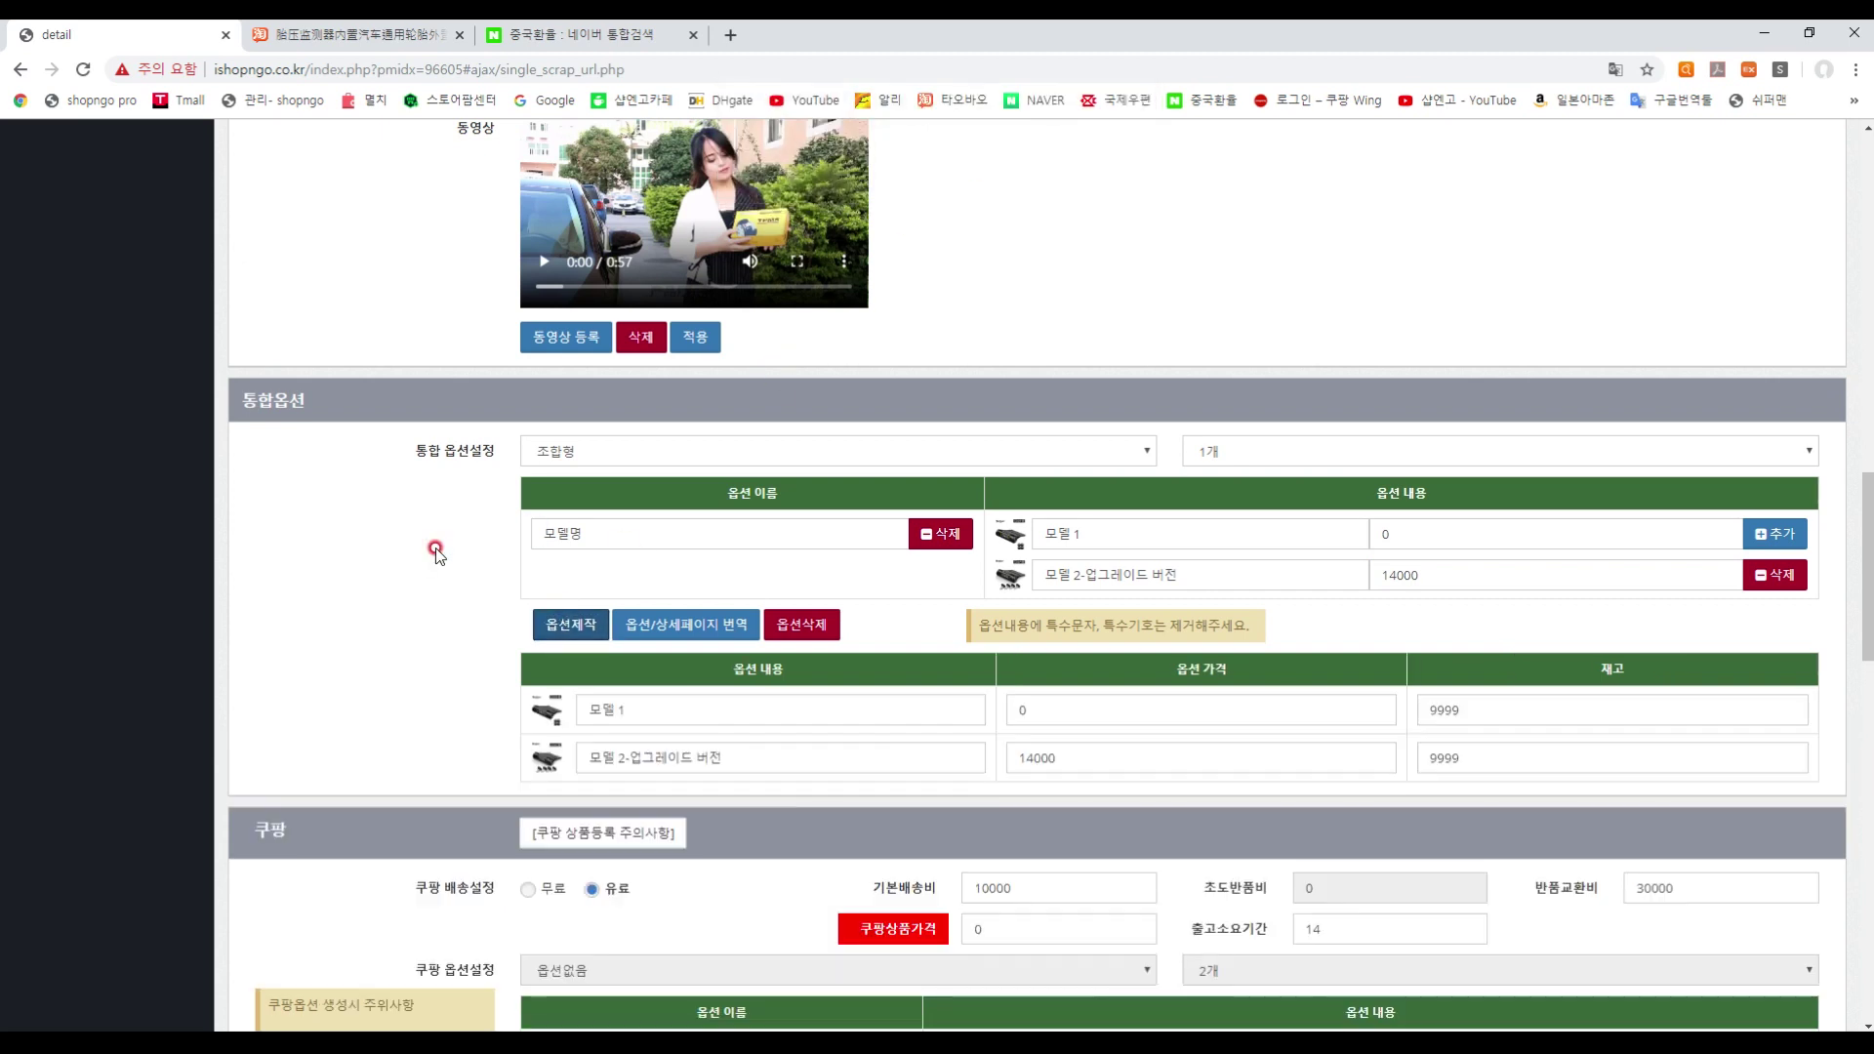
- Check the market price in the product information and set the Coupang product price to 50600
{"action": "scroll", "coordinate": [720, 681], "scroll_direction": "down", "scroll_amount": 2}
{"action": "scroll", "coordinate": [452, 472], "scroll_direction": "down", "scroll_amount": 1}
{"action": "scroll", "coordinate": [452, 471], "scroll_direction": "down", "scroll_amount": 5}
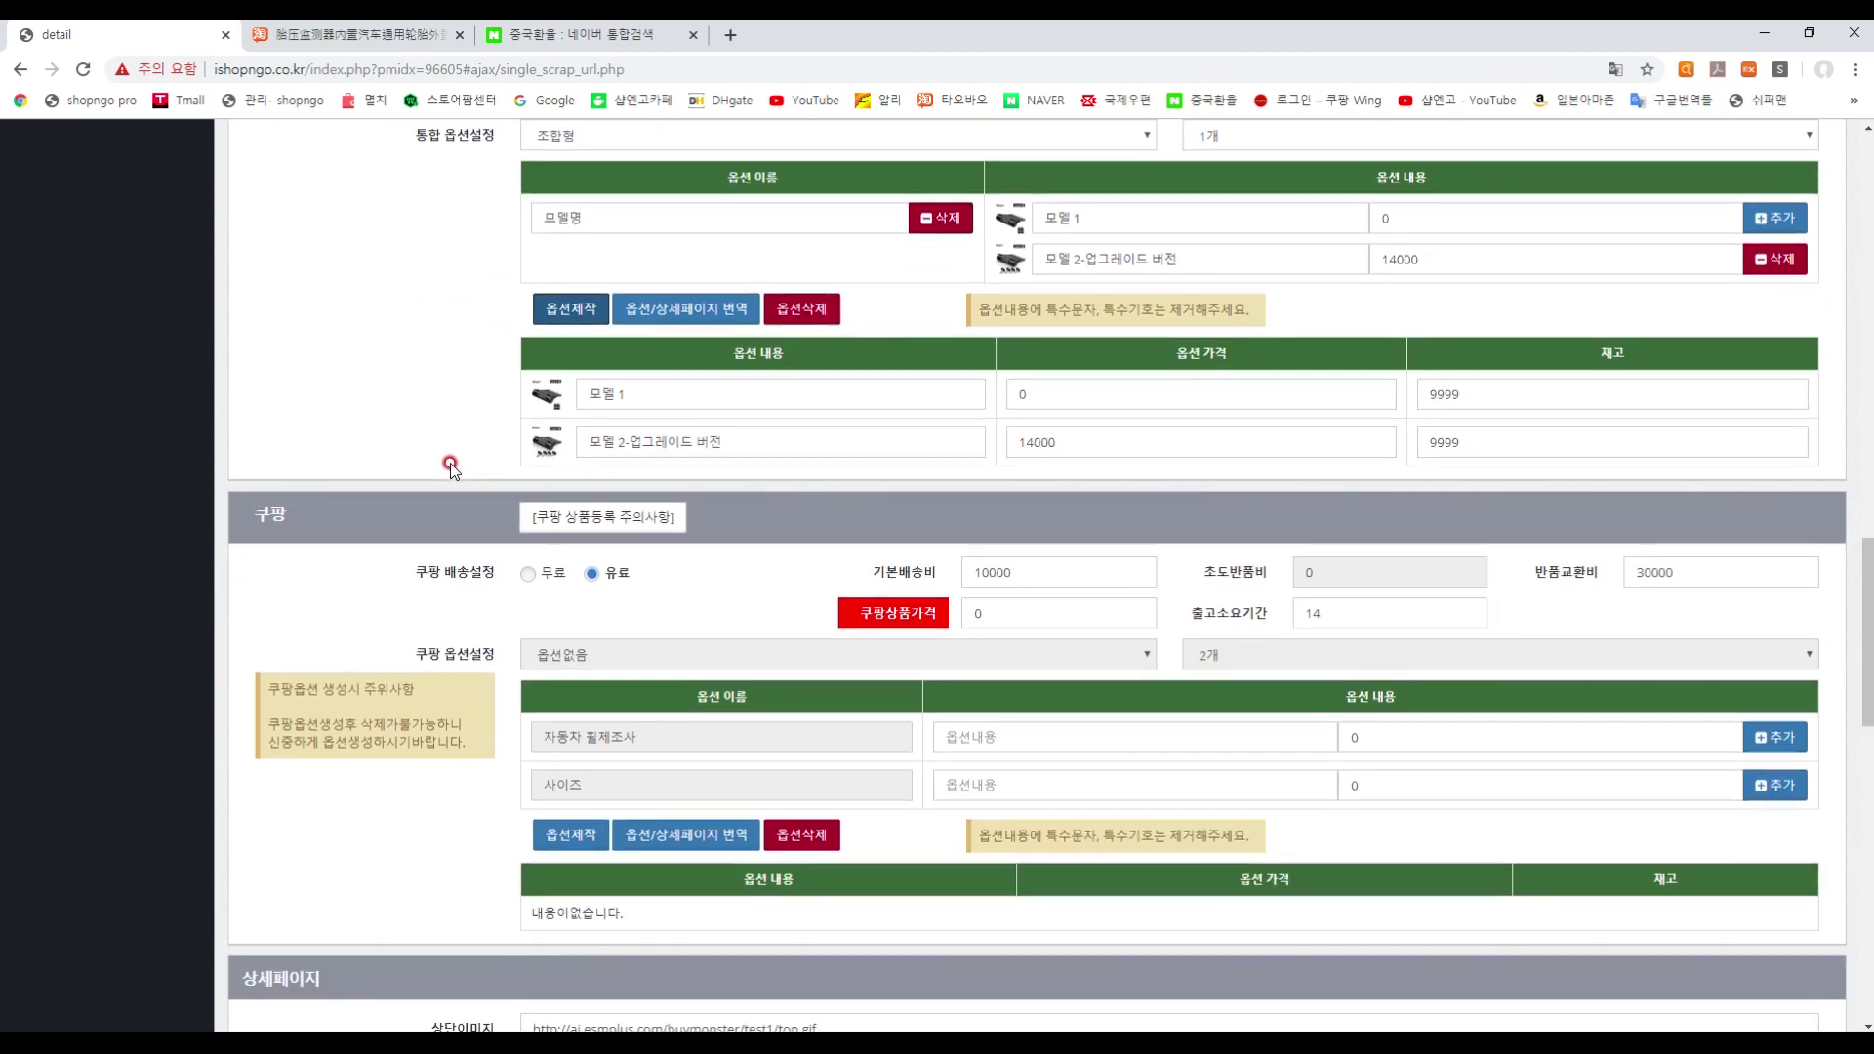
{"action": "scroll", "coordinate": [419, 449], "scroll_direction": "up", "scroll_amount": 2}
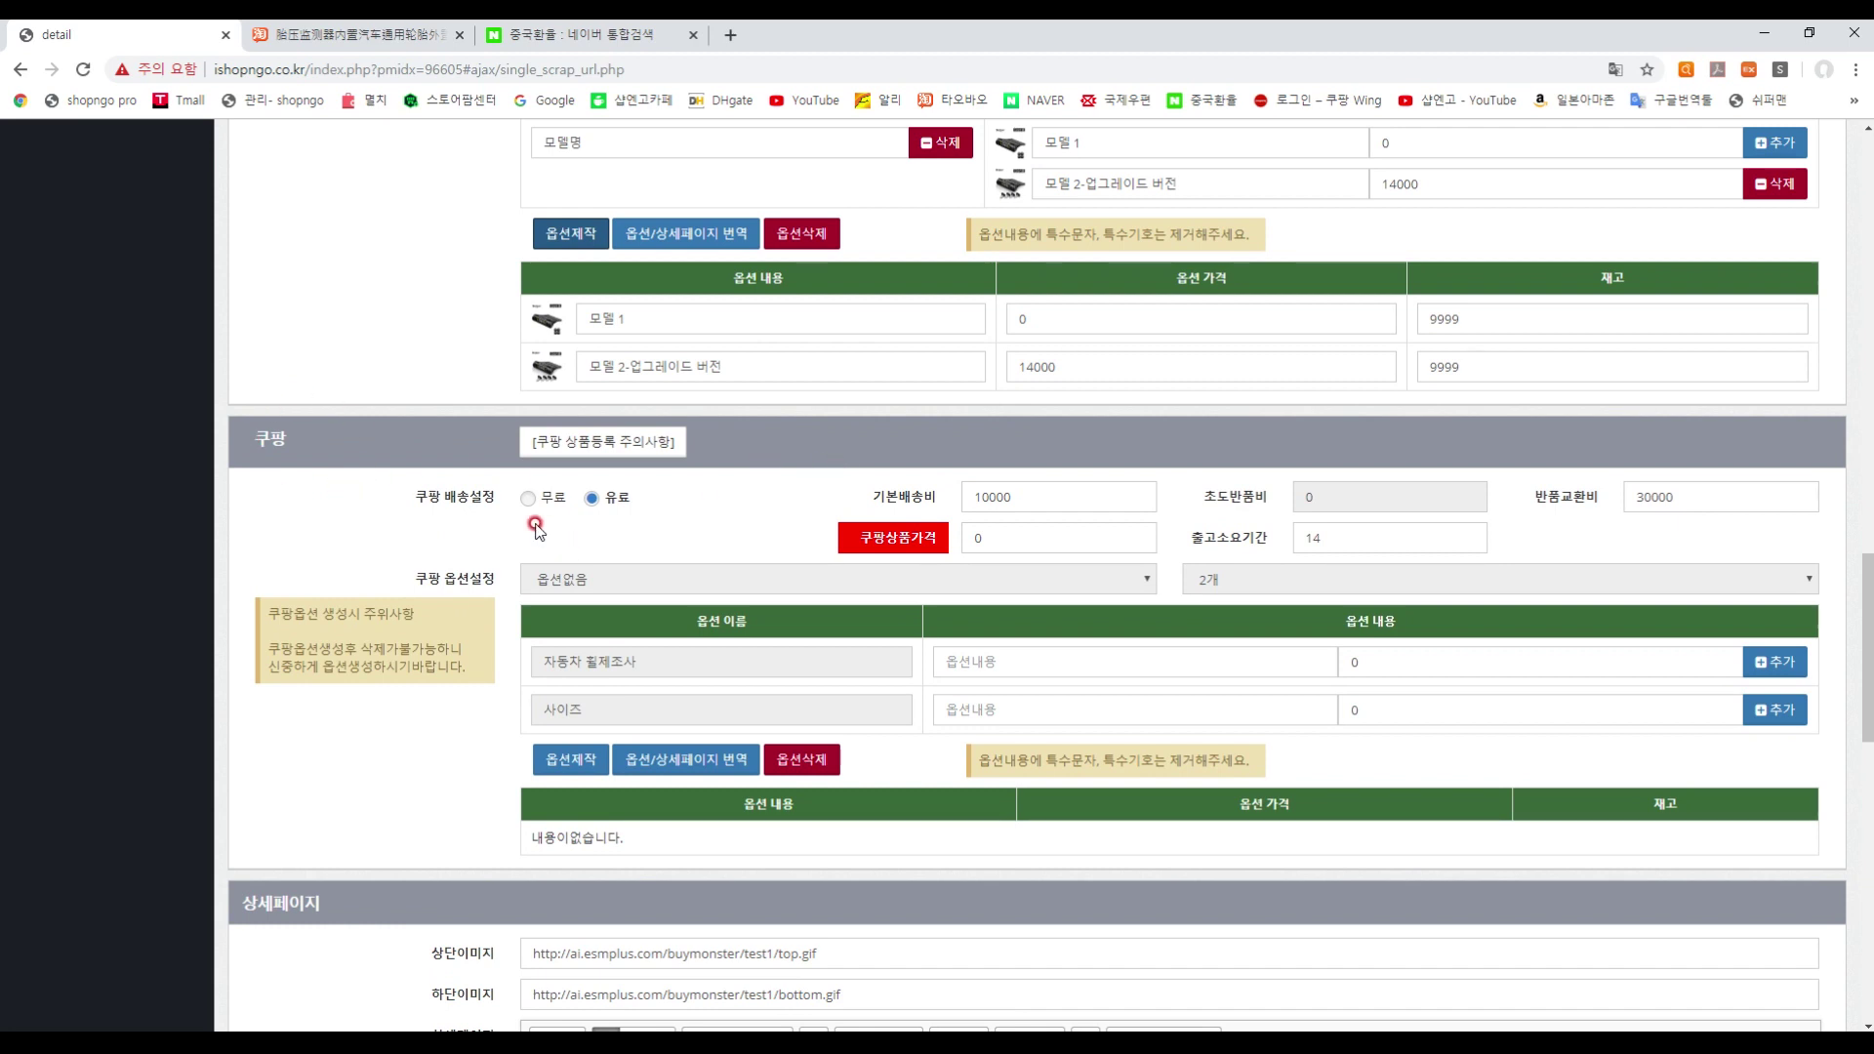
{"action": "scroll", "coordinate": [735, 528], "scroll_direction": "up", "scroll_amount": 1}
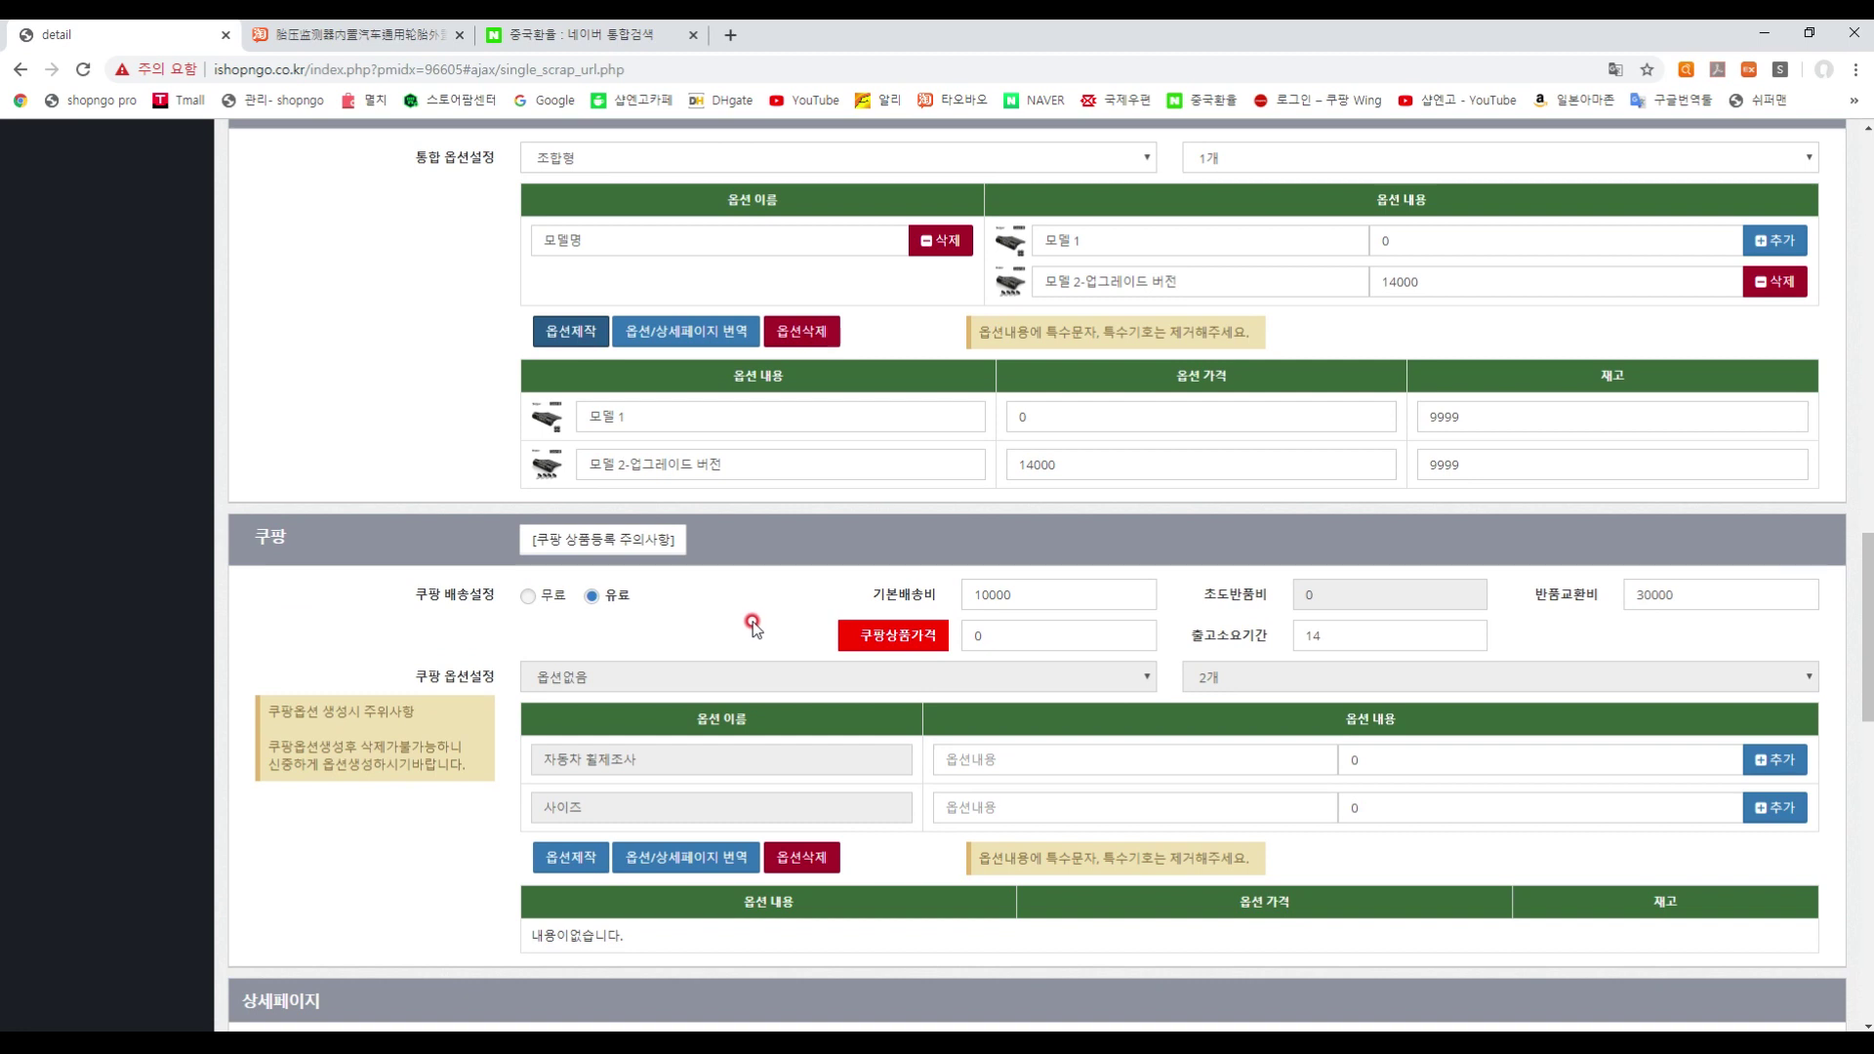
{"action": "left_click", "coordinate": [1030, 598]}
{"action": "left_click", "coordinate": [1035, 634]}
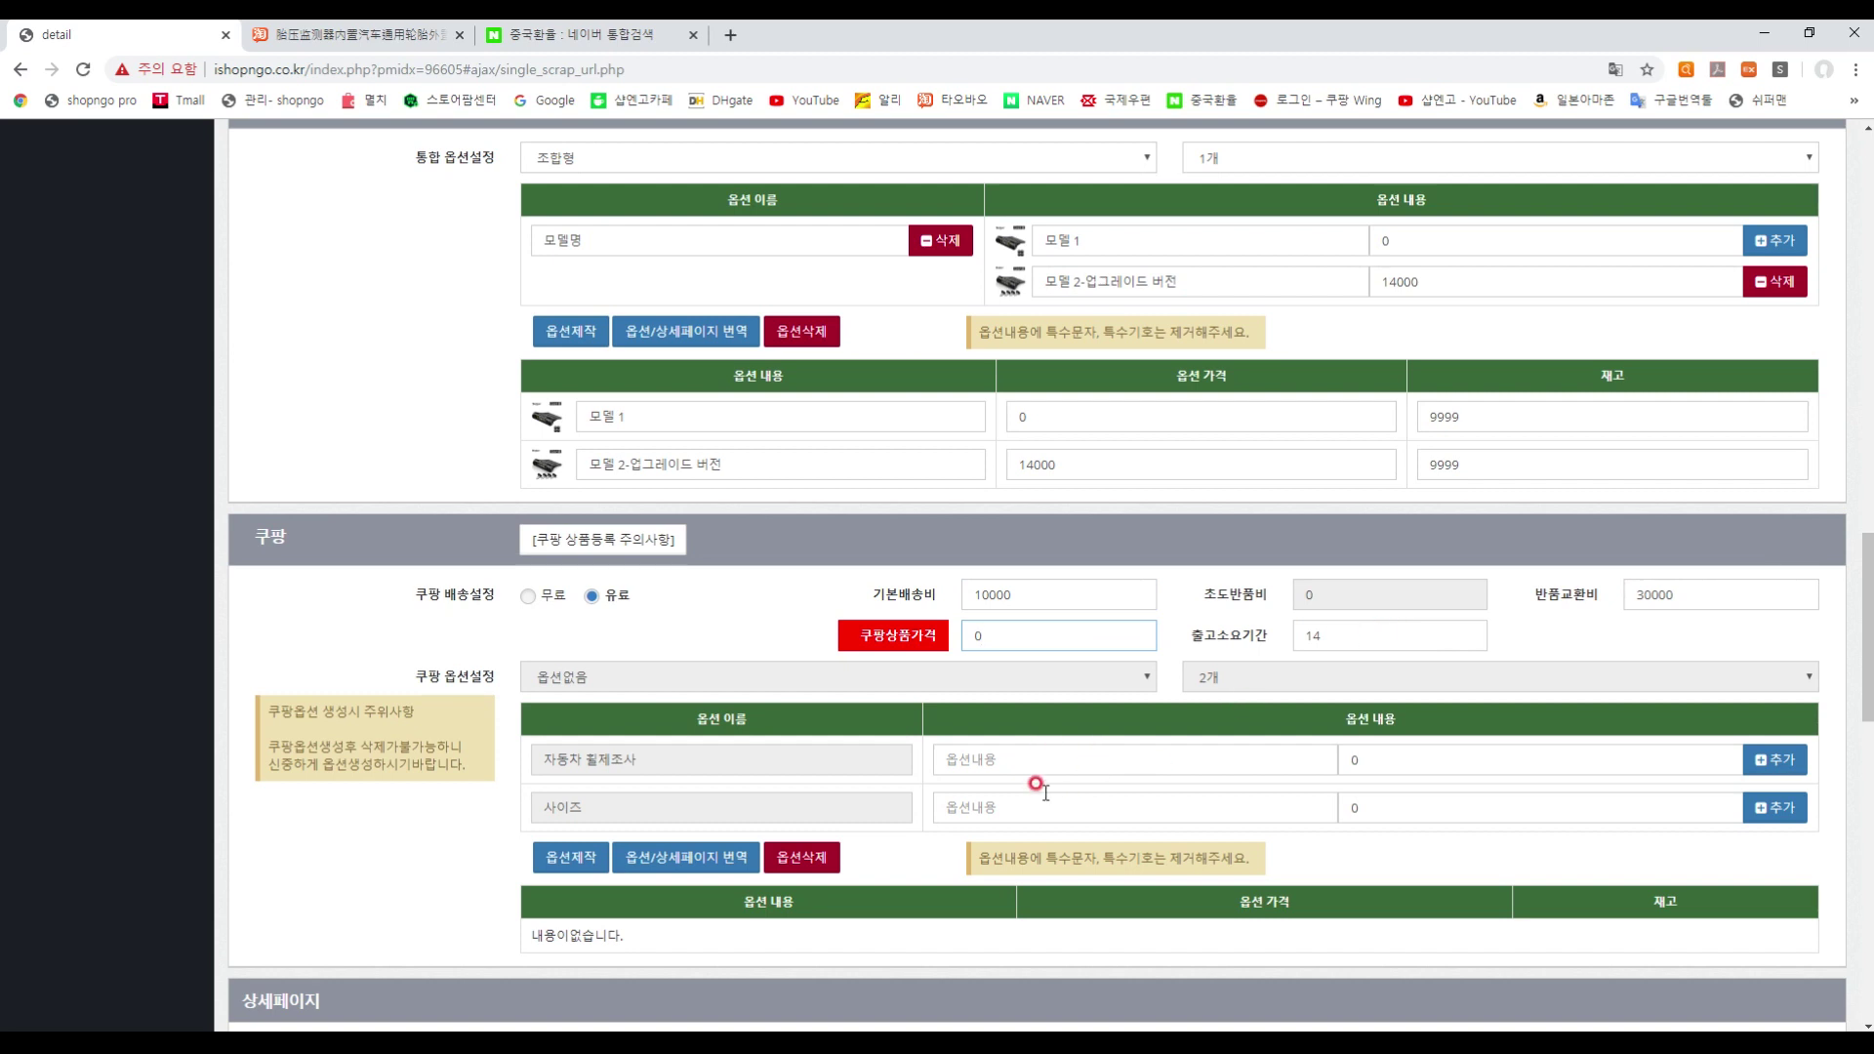
{"action": "scroll", "coordinate": [881, 532], "scroll_direction": "up", "scroll_amount": 2}
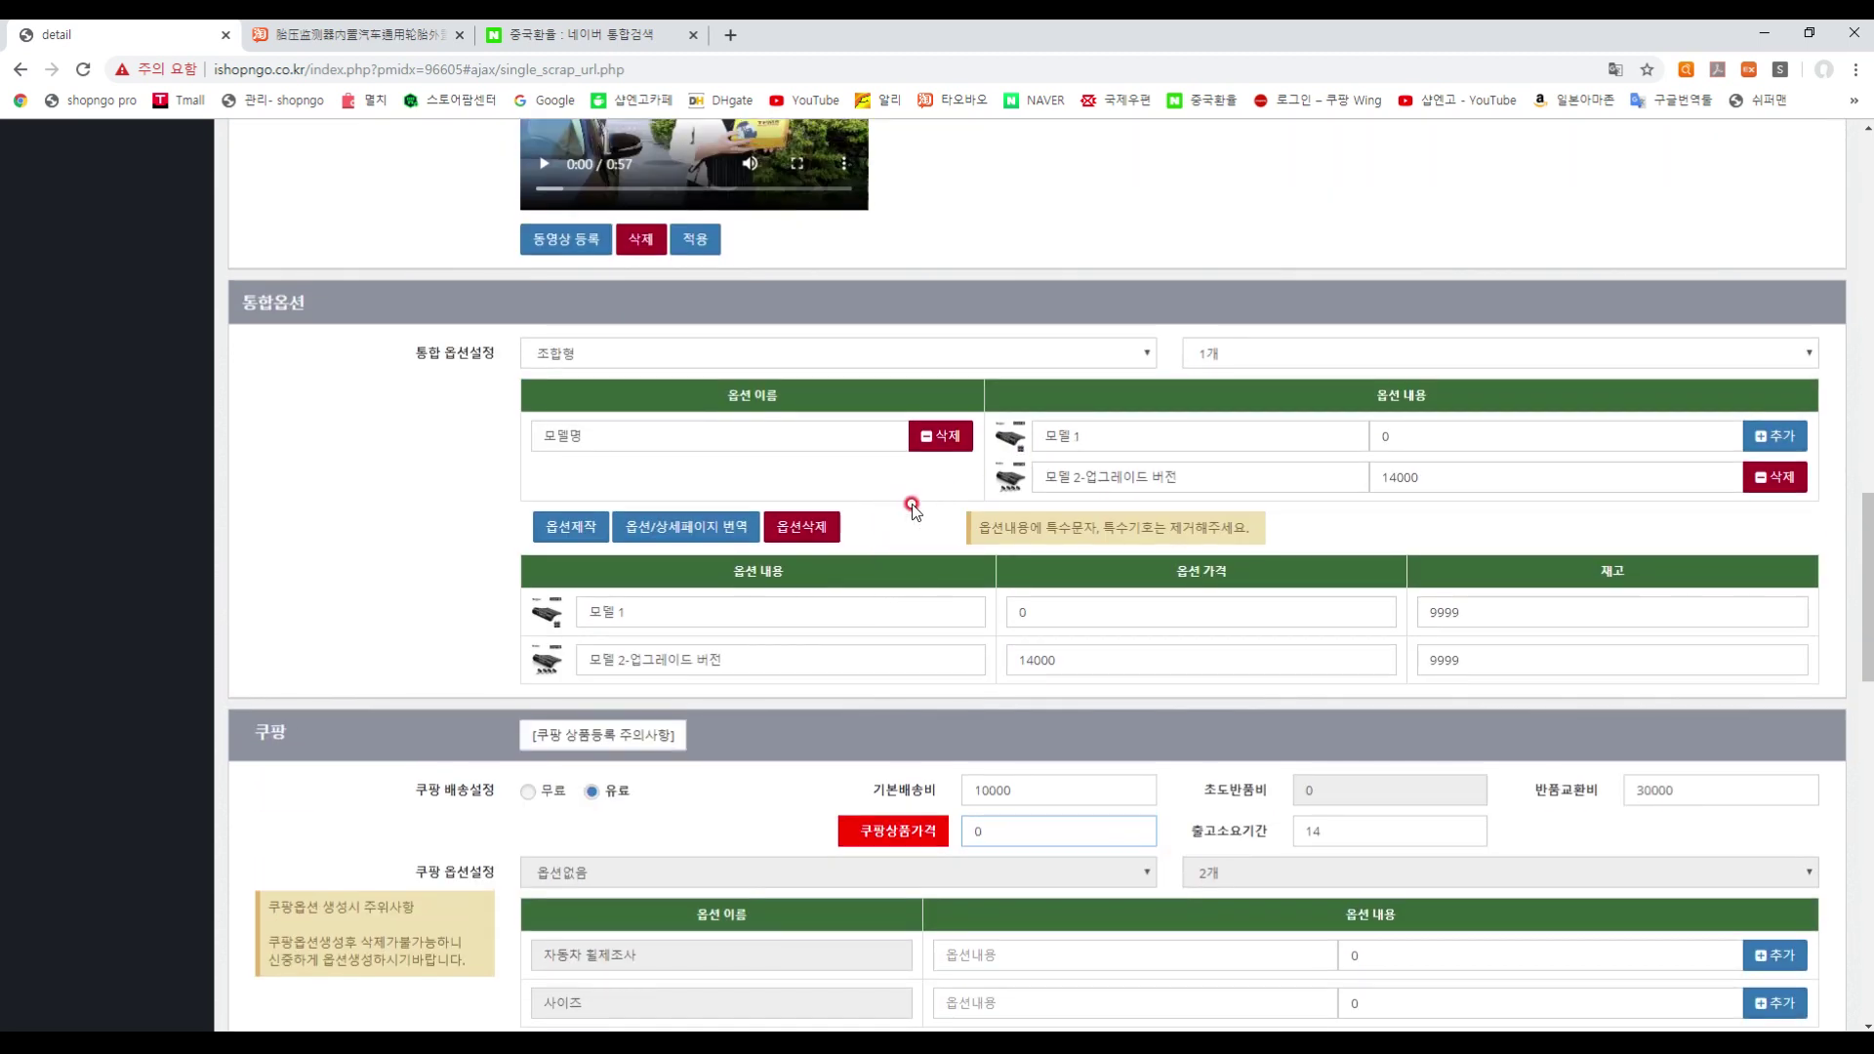
{"action": "scroll", "coordinate": [913, 503], "scroll_direction": "up", "scroll_amount": 3}
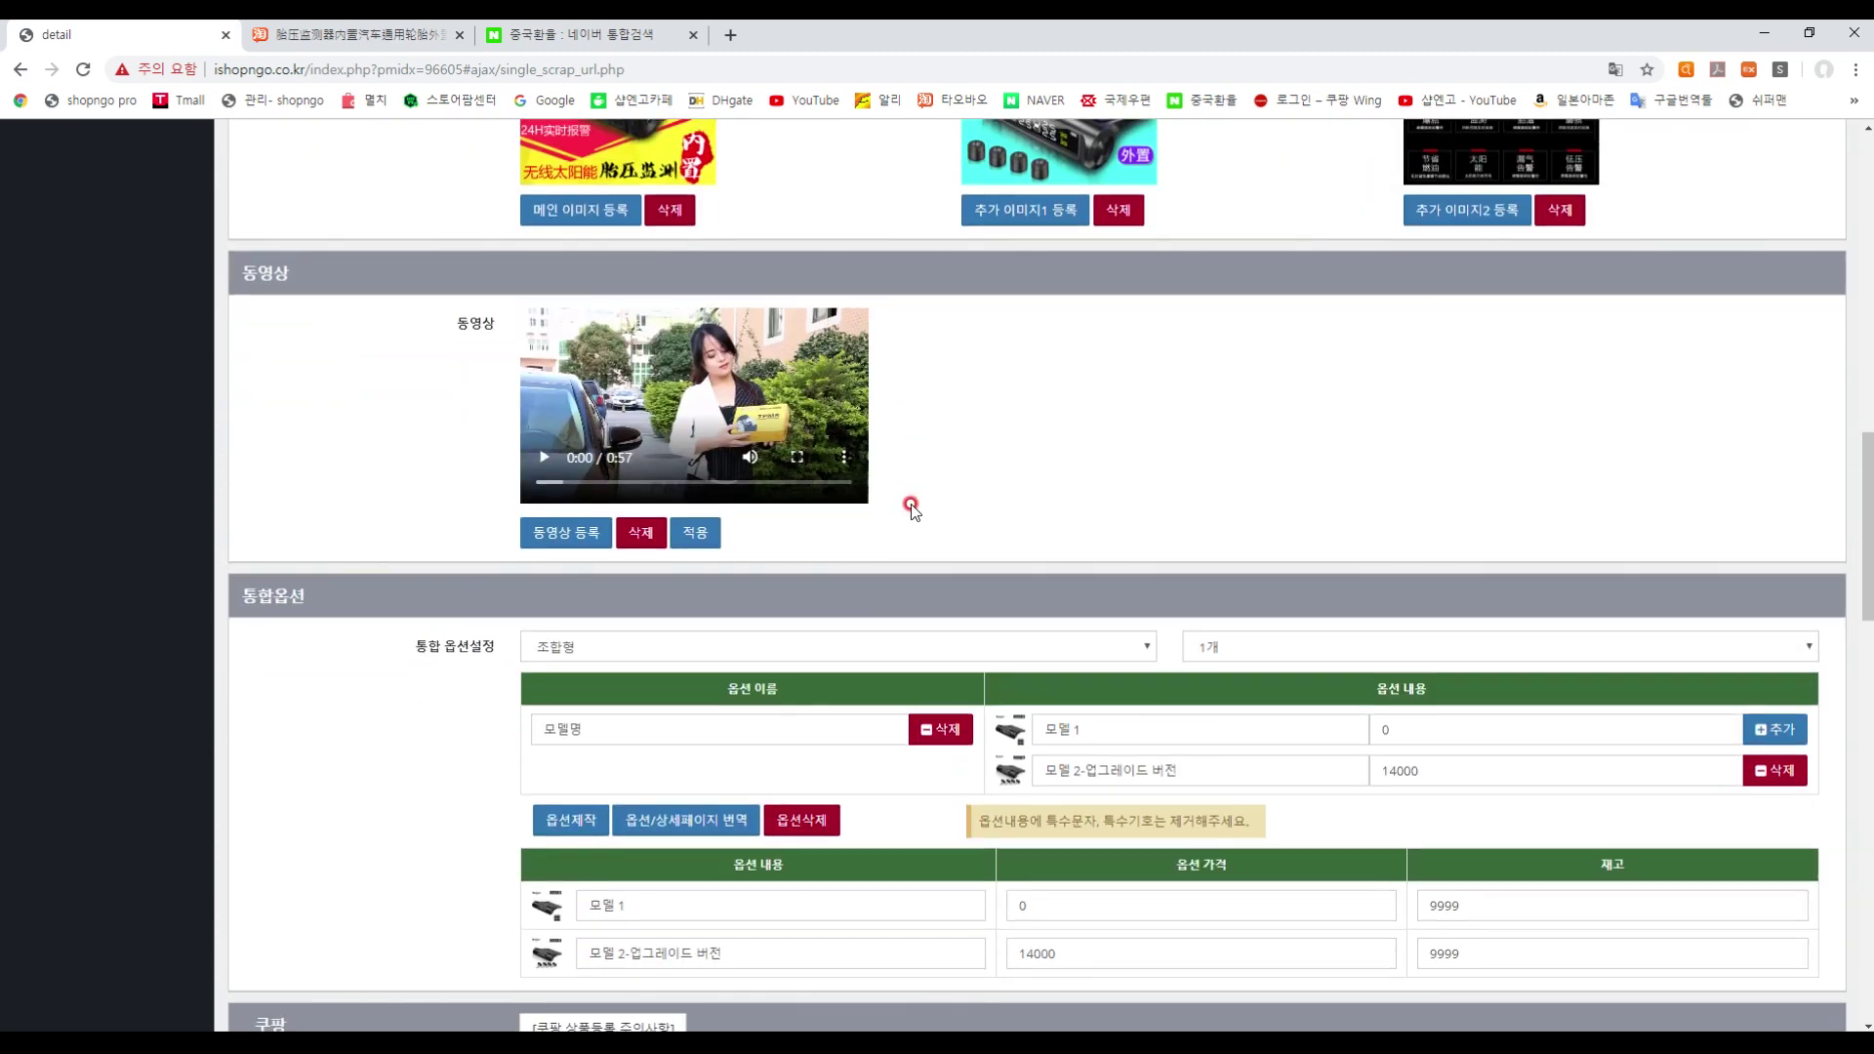
{"action": "scroll", "coordinate": [913, 506], "scroll_direction": "up", "scroll_amount": 7}
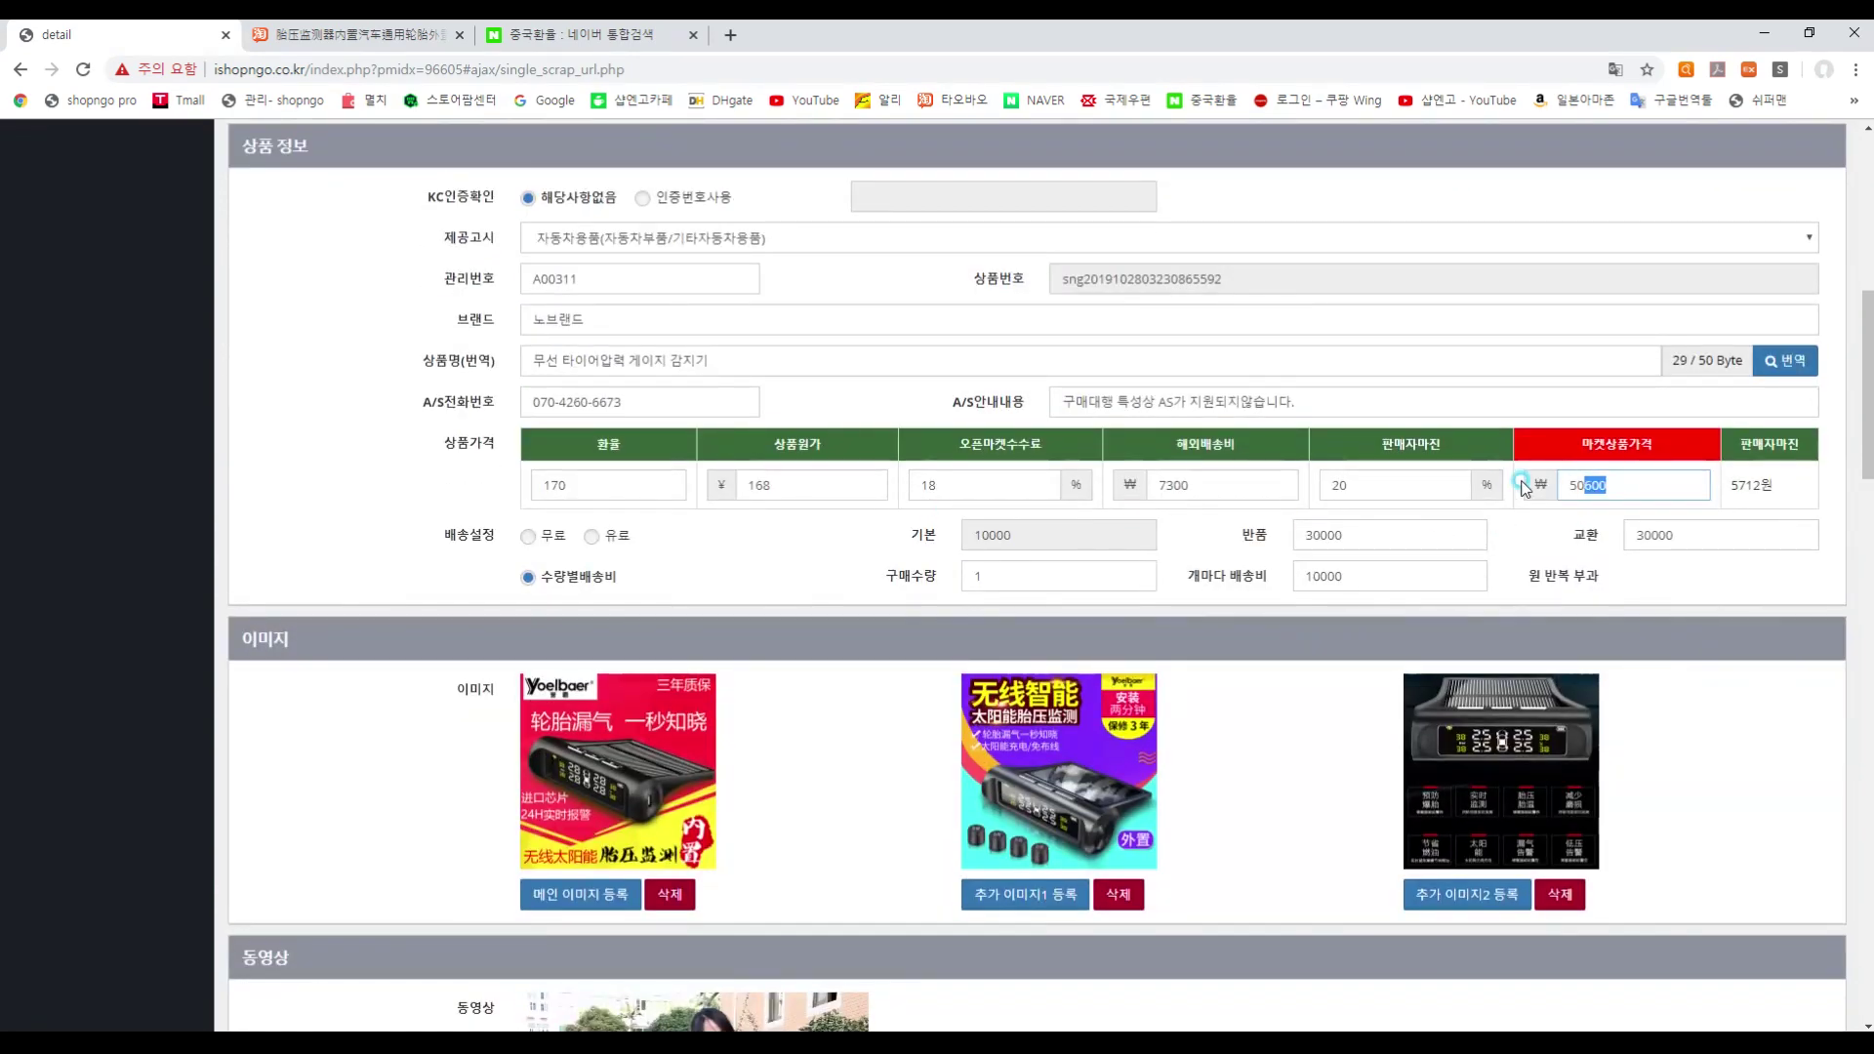
{"action": "scroll", "coordinate": [1454, 593], "scroll_direction": "down", "scroll_amount": 7}
{"action": "scroll", "coordinate": [1074, 537], "scroll_direction": "up", "scroll_amount": 2}
{"action": "scroll", "coordinate": [972, 562], "scroll_direction": "down", "scroll_amount": 4}
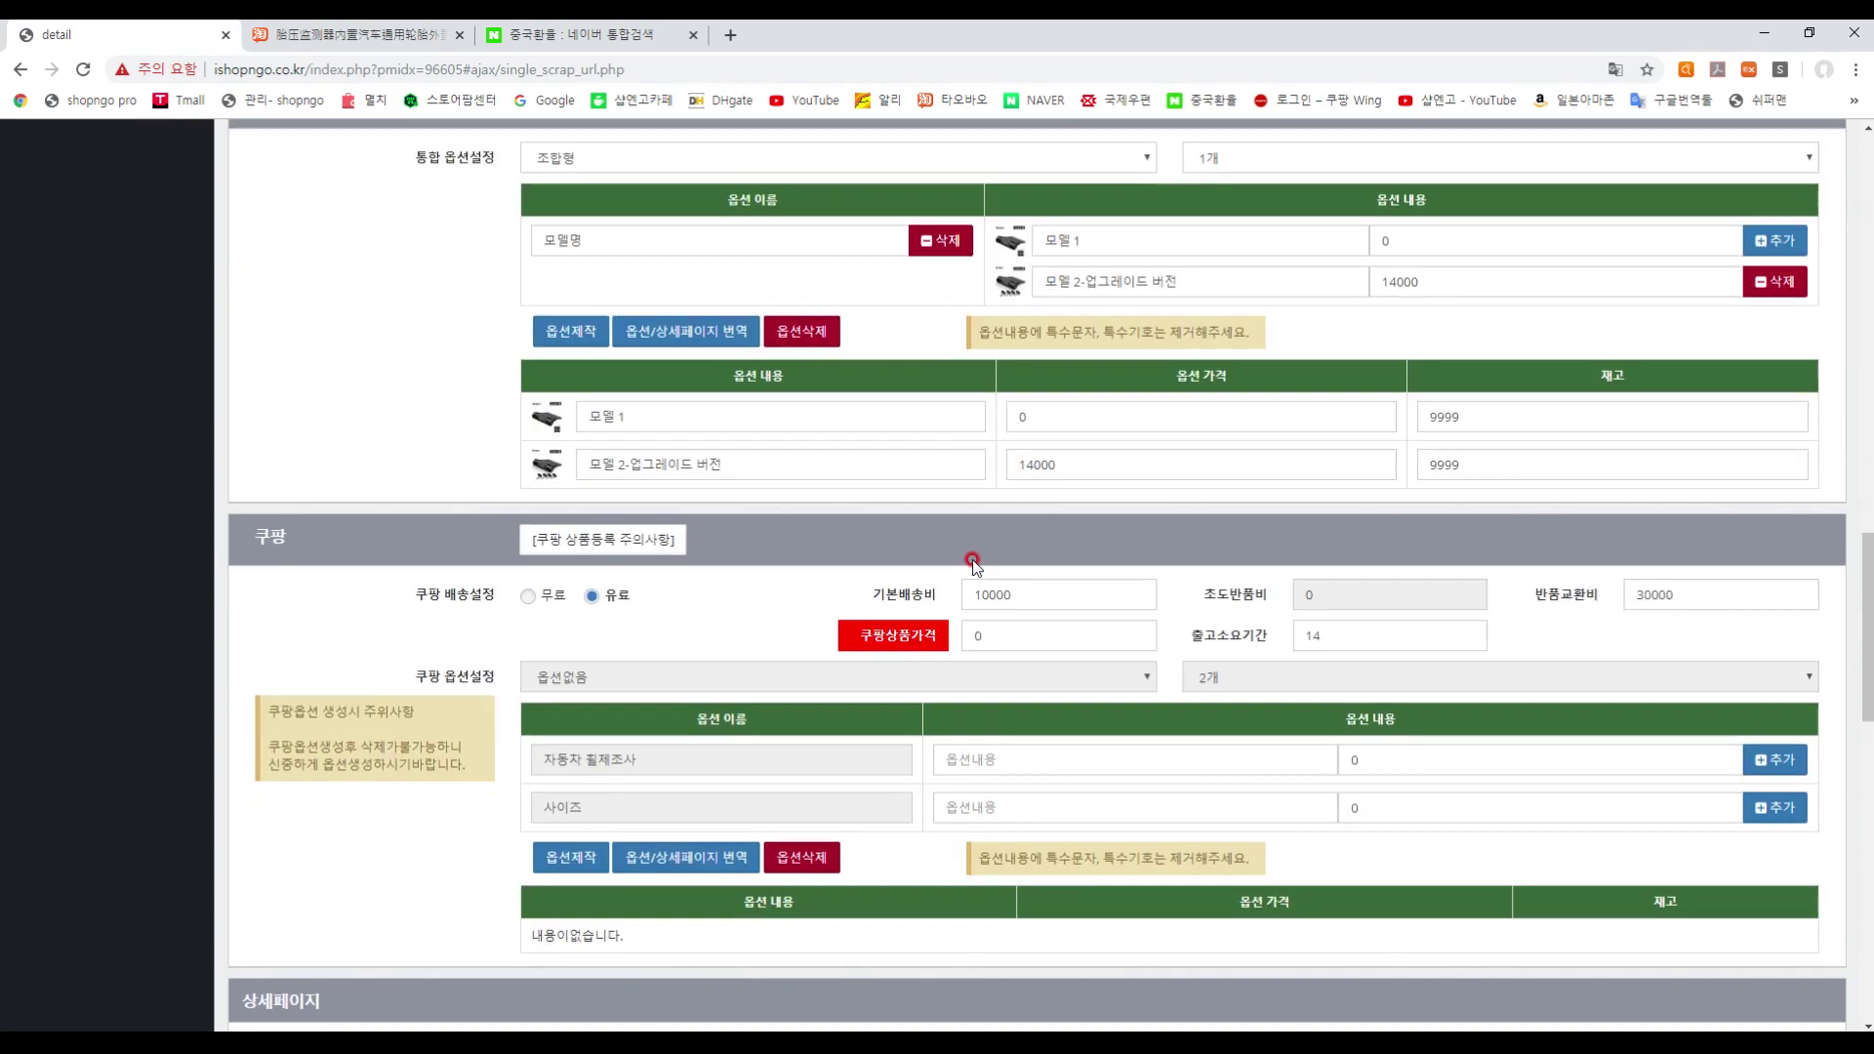
{"action": "double_click", "coordinate": [1005, 628]}
{"action": "type", "text": "50600"}
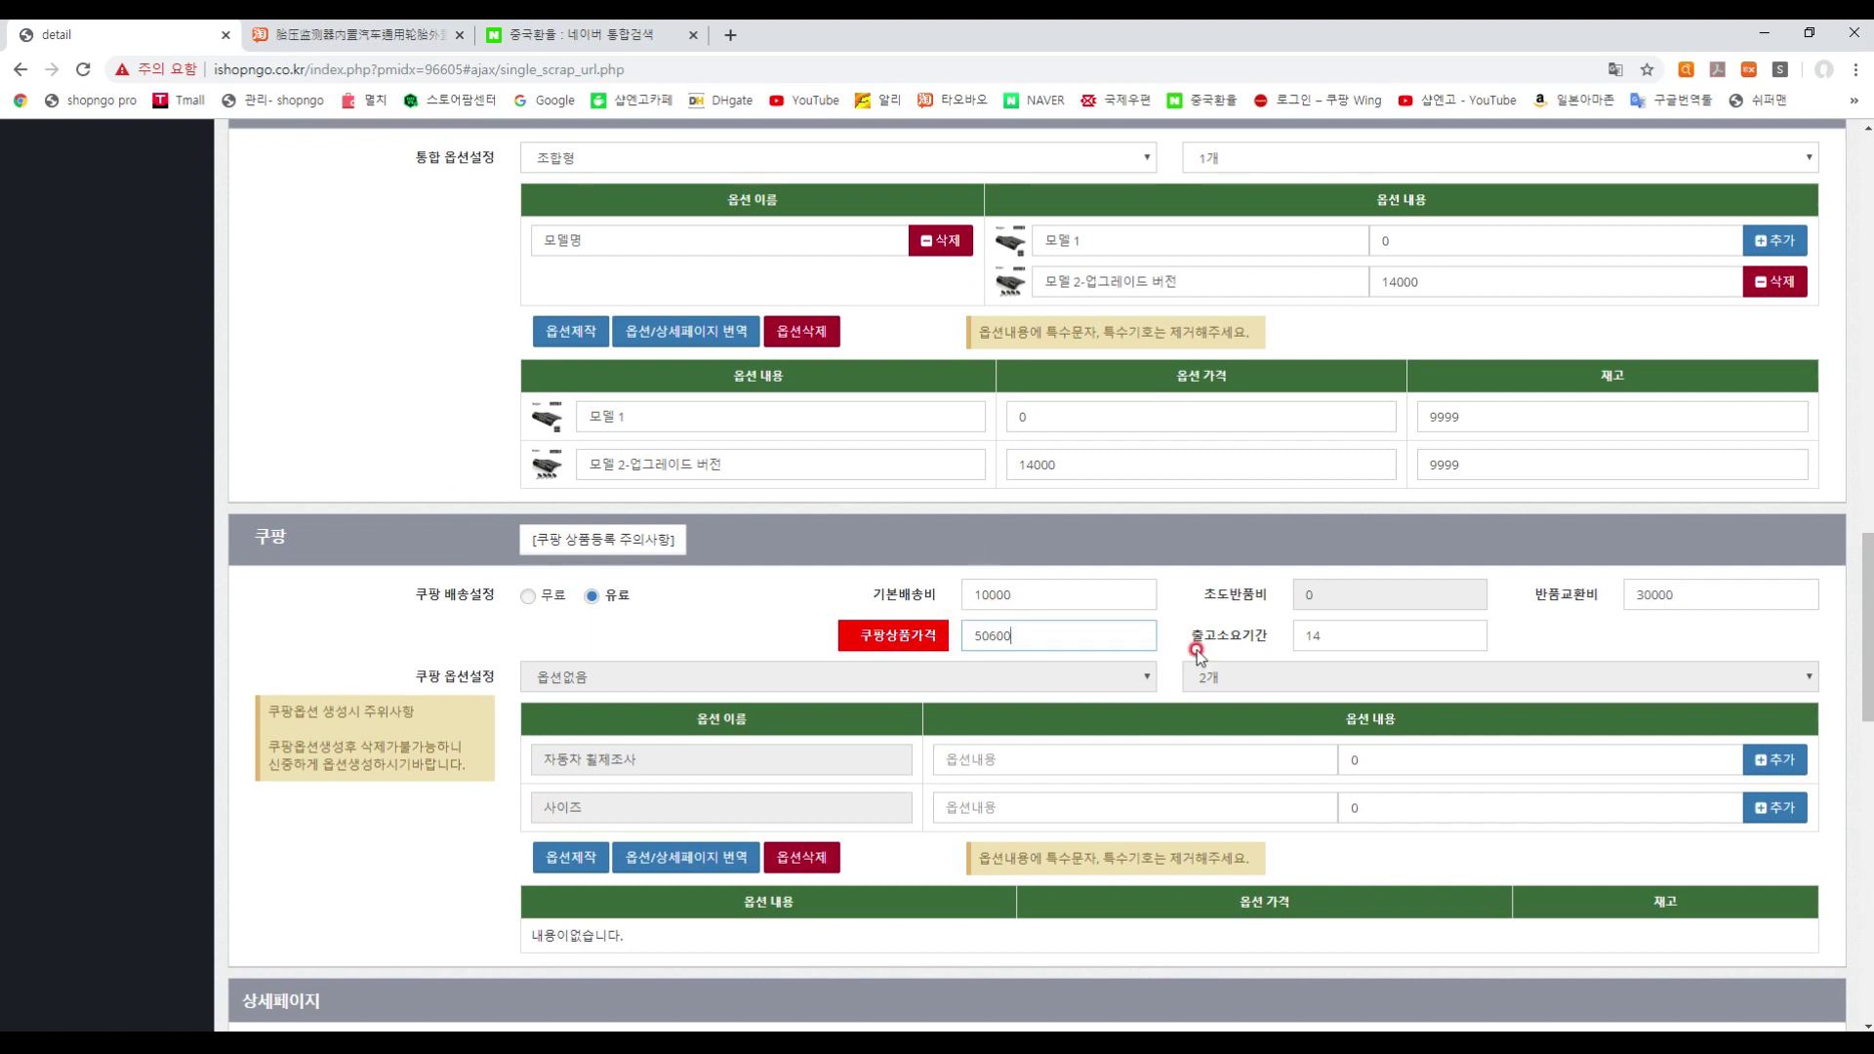
{"action": "left_click", "coordinate": [1577, 634]}
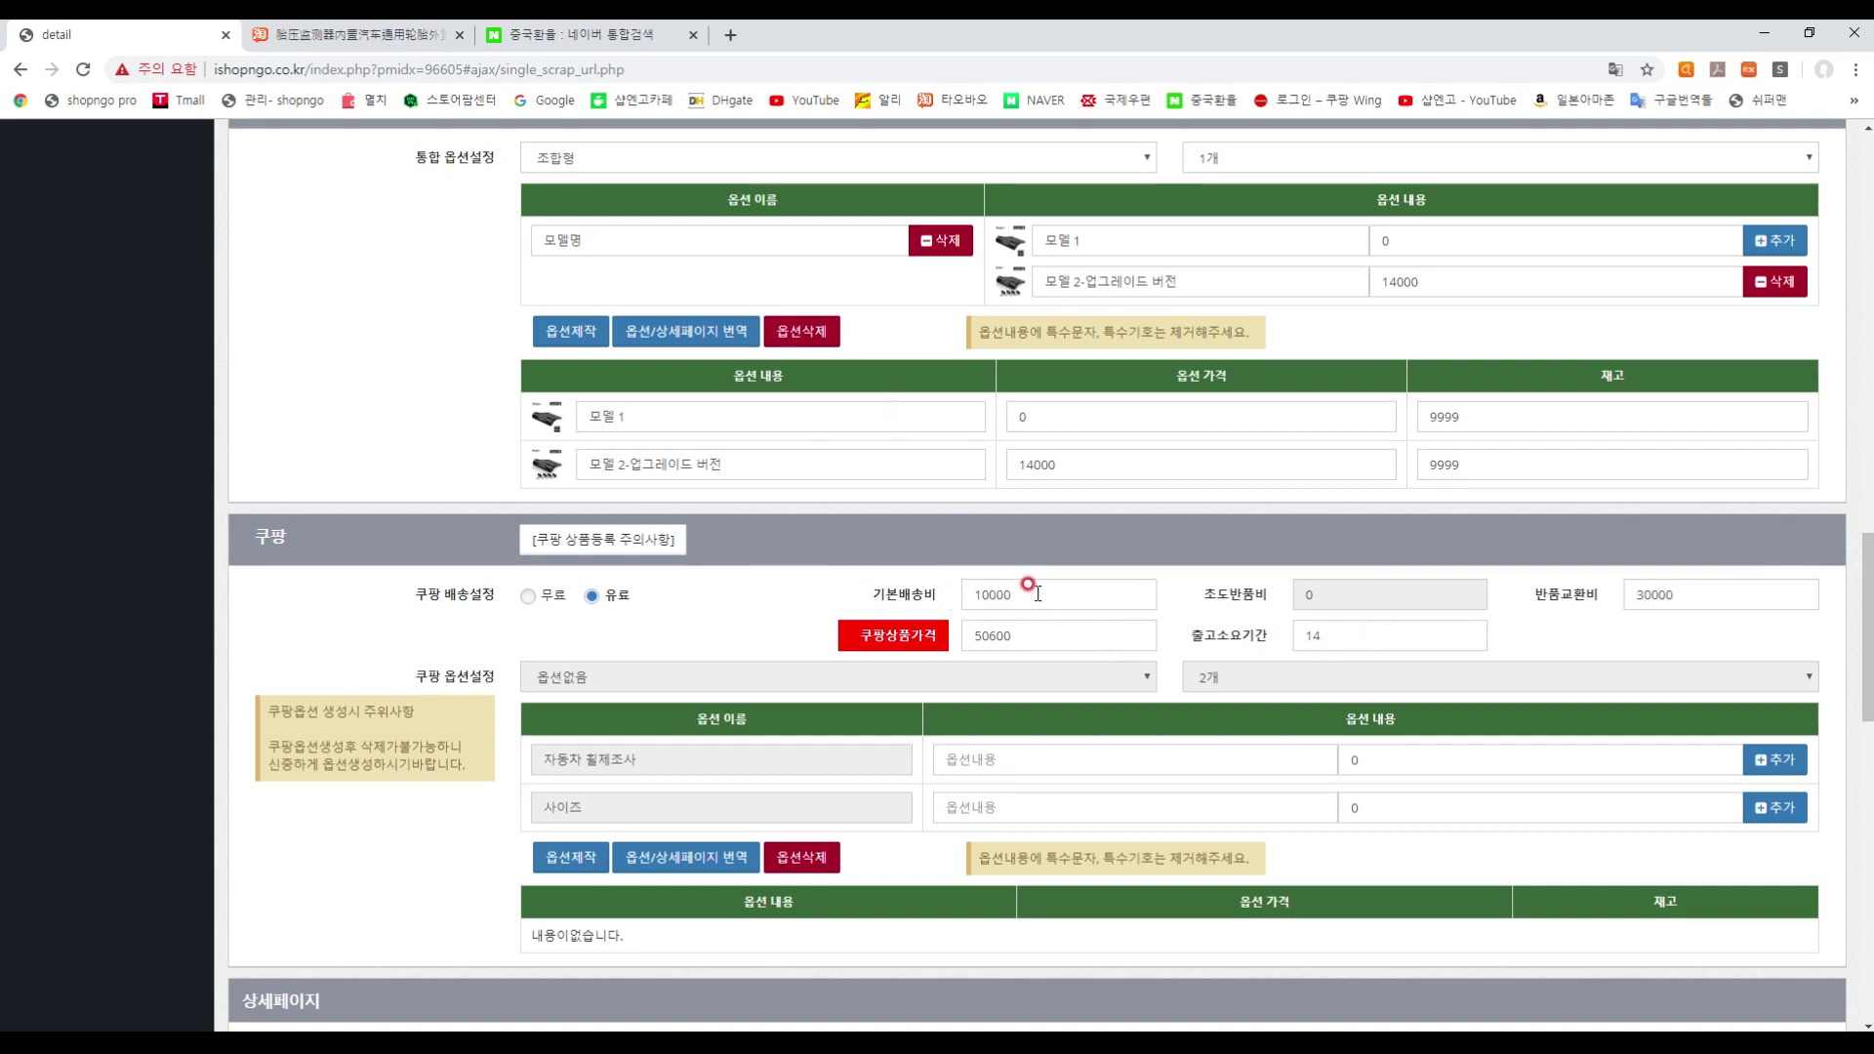
- Add a second option value row for 자동차 휠제조사 in the Coupang option settings
{"action": "scroll", "coordinate": [801, 552], "scroll_direction": "down", "scroll_amount": 2}
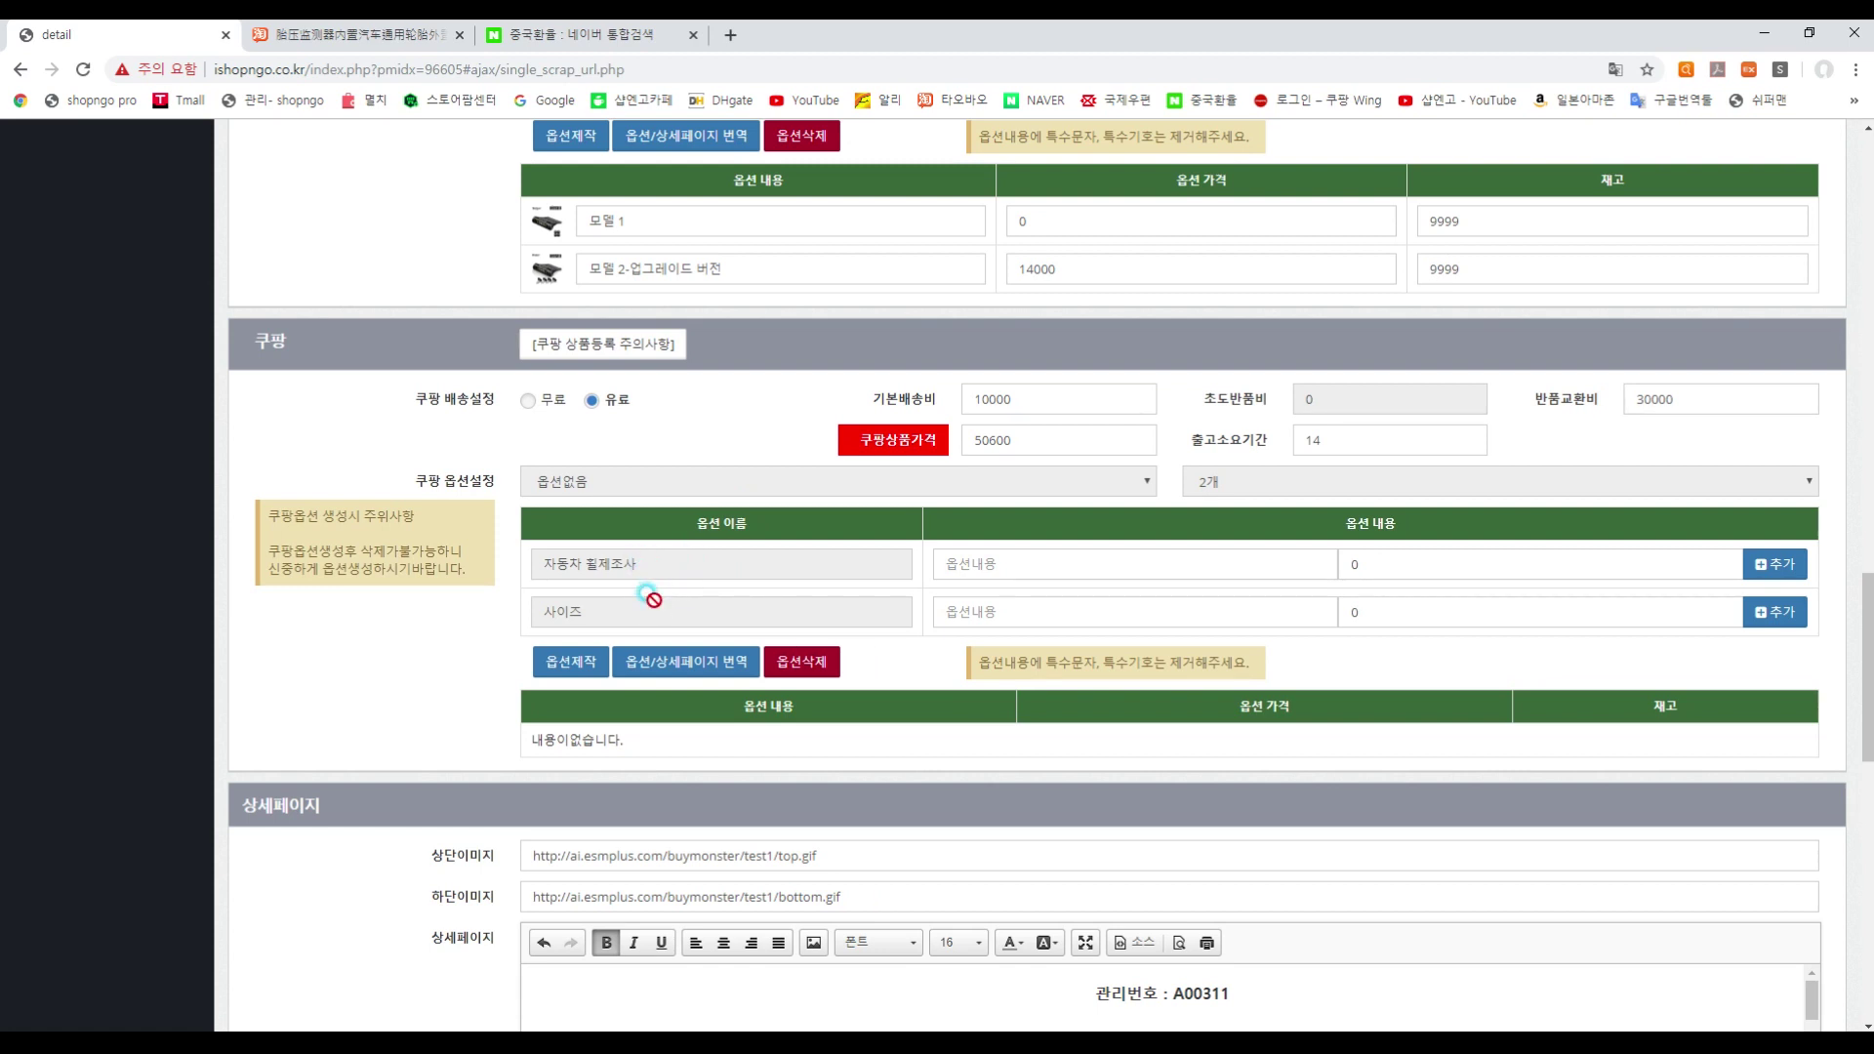
{"action": "left_click", "coordinate": [1011, 554]}
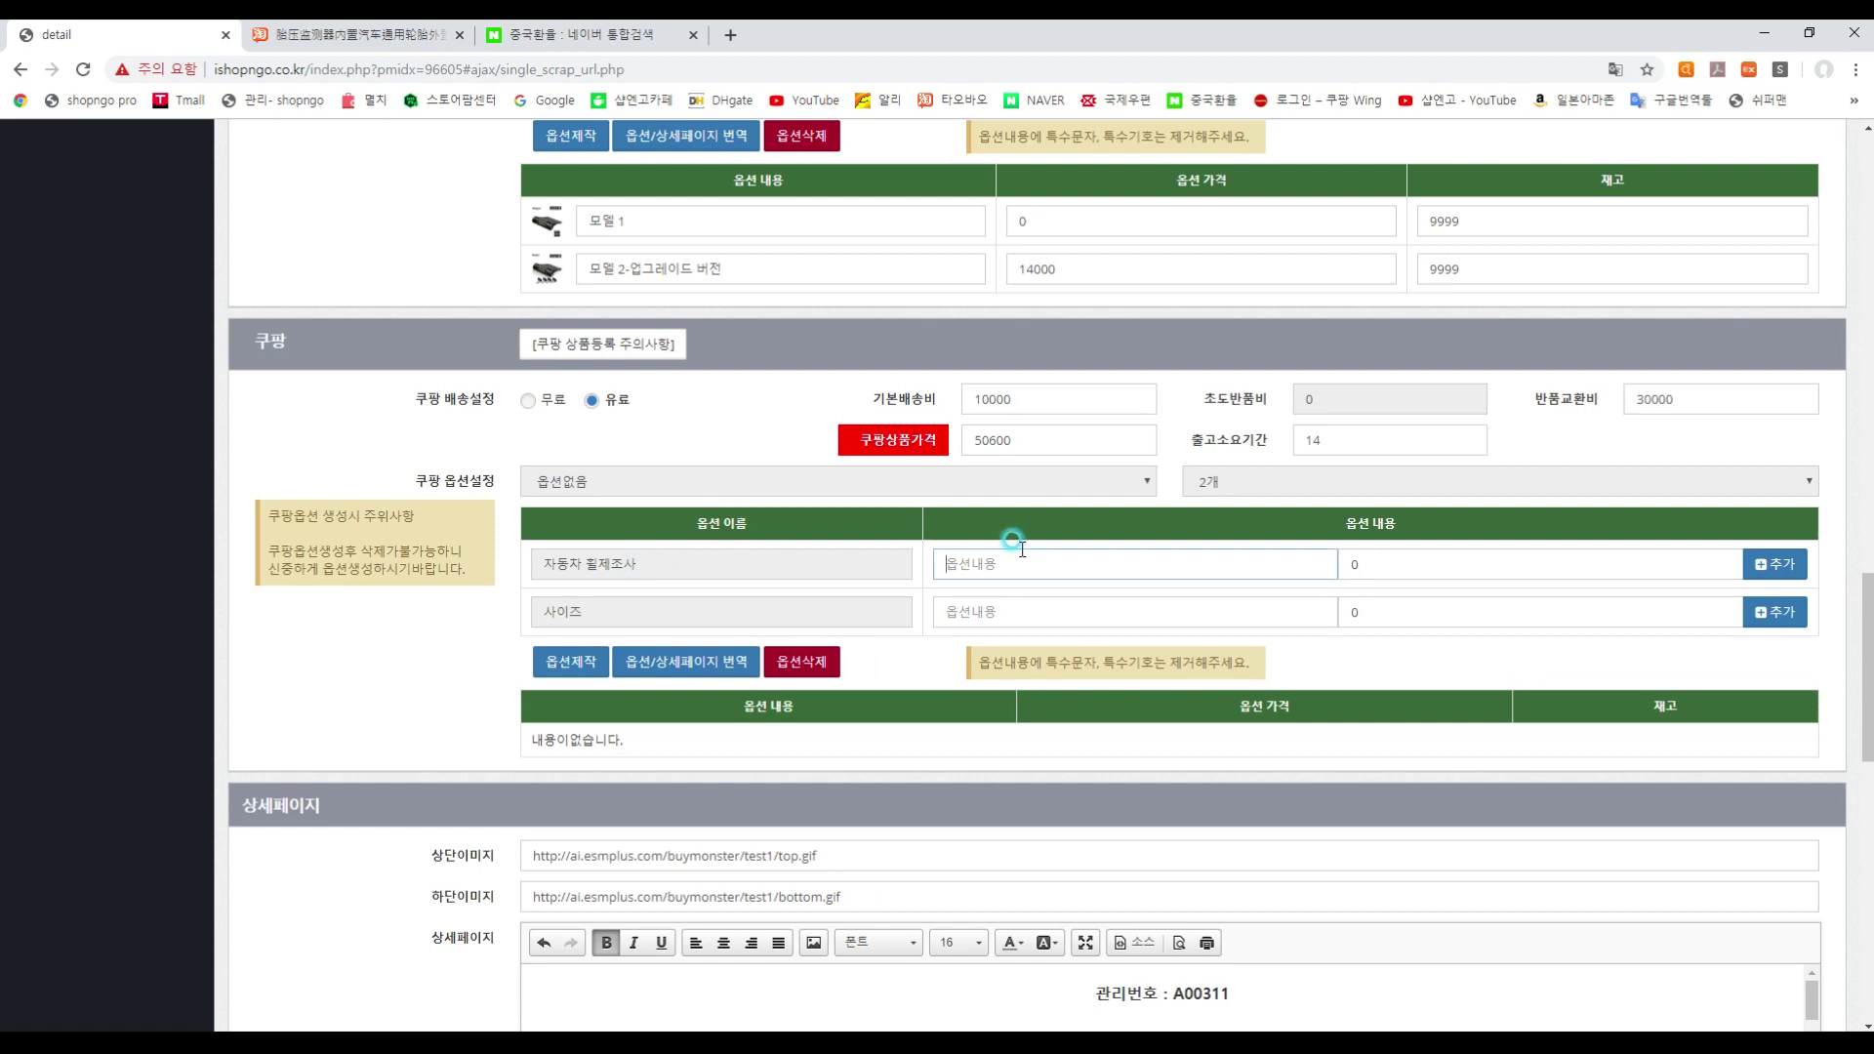
{"action": "left_click", "coordinate": [1076, 599]}
{"action": "left_click", "coordinate": [1084, 561]}
{"action": "left_click", "coordinate": [1772, 564]}
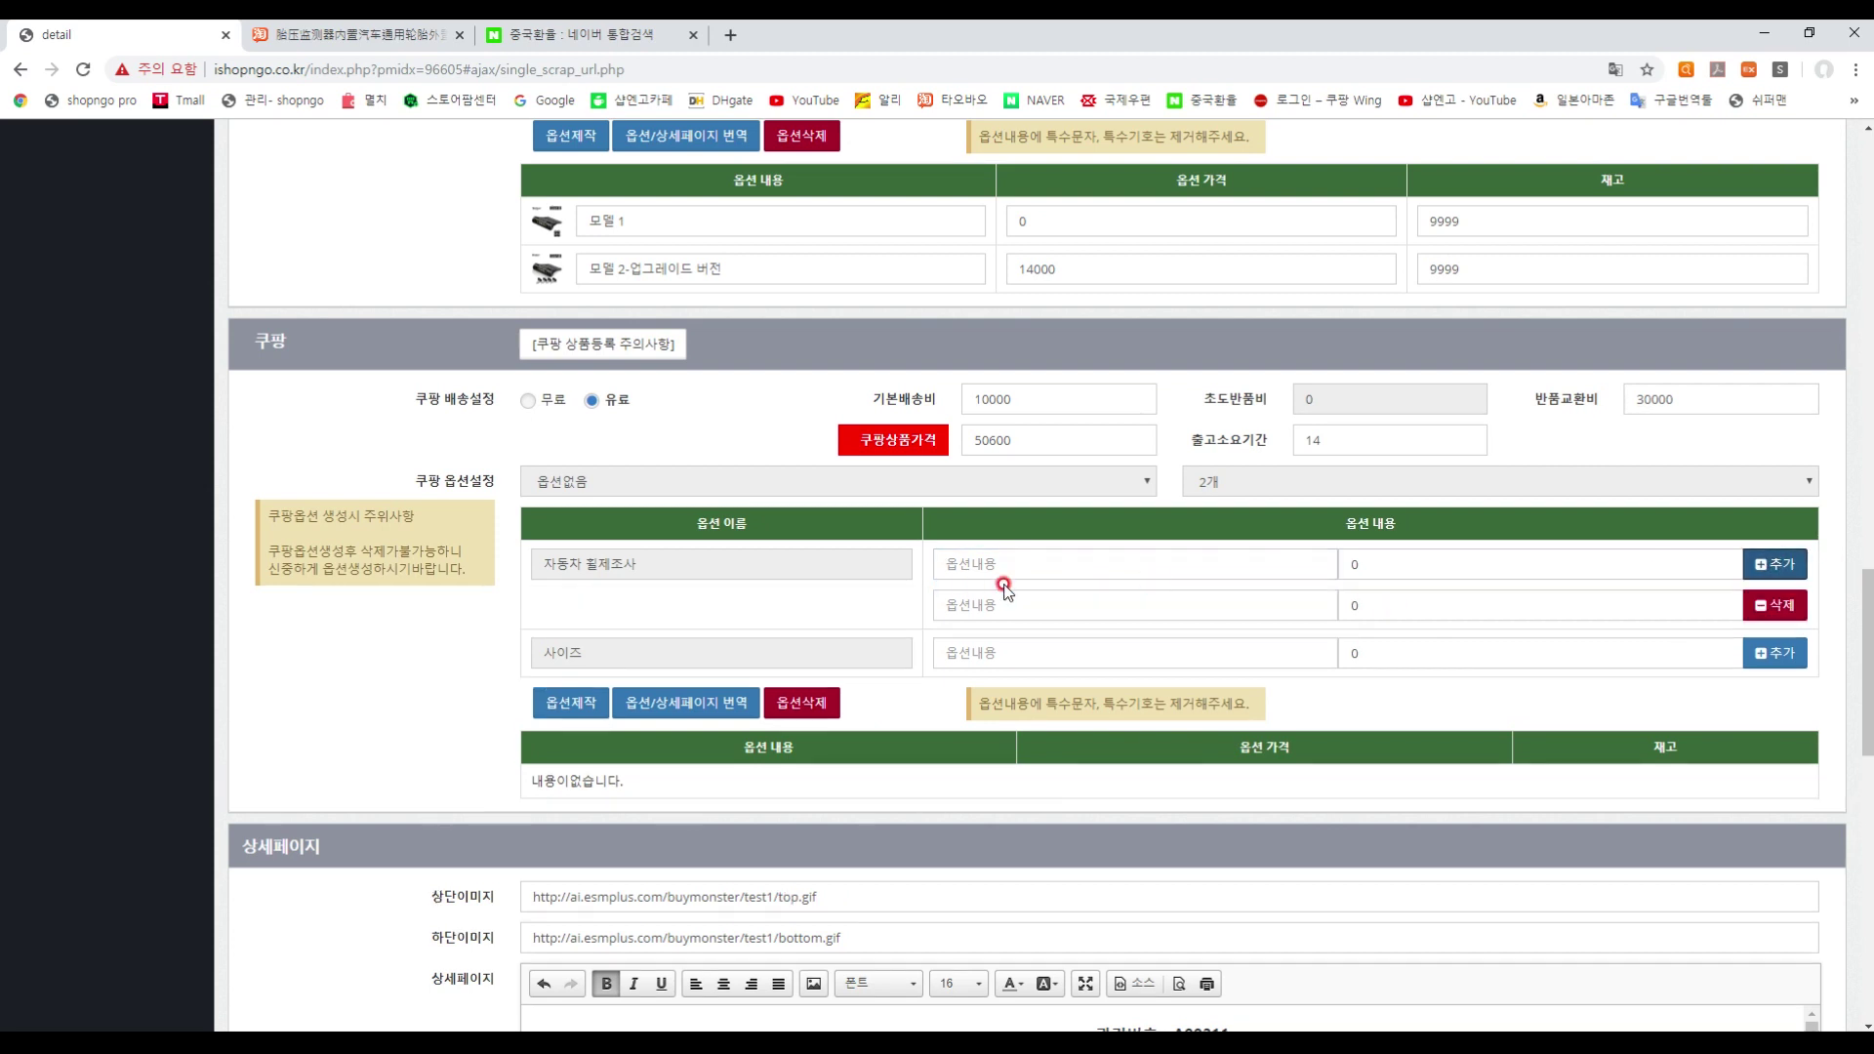
{"action": "left_click", "coordinate": [1001, 563]}
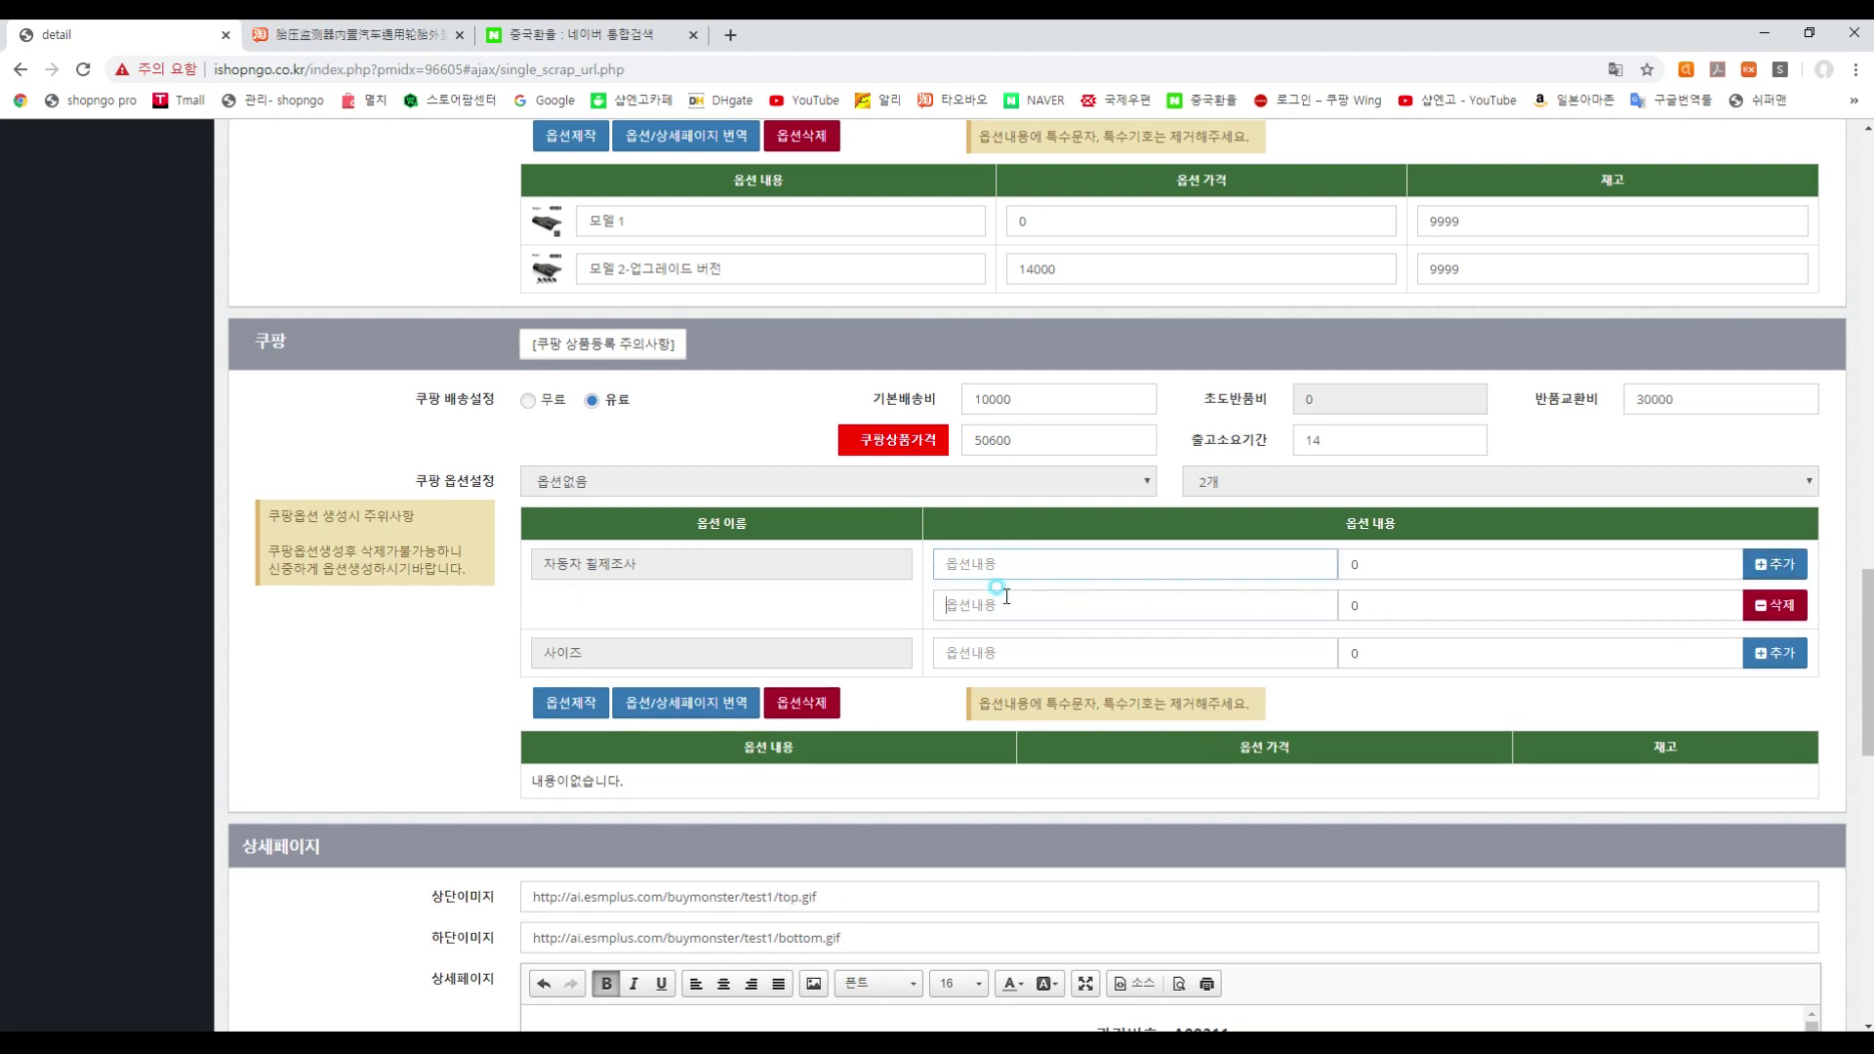
{"action": "left_click", "coordinate": [1001, 597]}
{"action": "left_click", "coordinate": [828, 605]}
- Copy the integrated option values 모델 1 and 모델 2-업그레이드 버전 into the two Coupang 자동차 휠제조사 rows
{"action": "scroll", "coordinate": [827, 605], "scroll_direction": "up", "scroll_amount": 4}
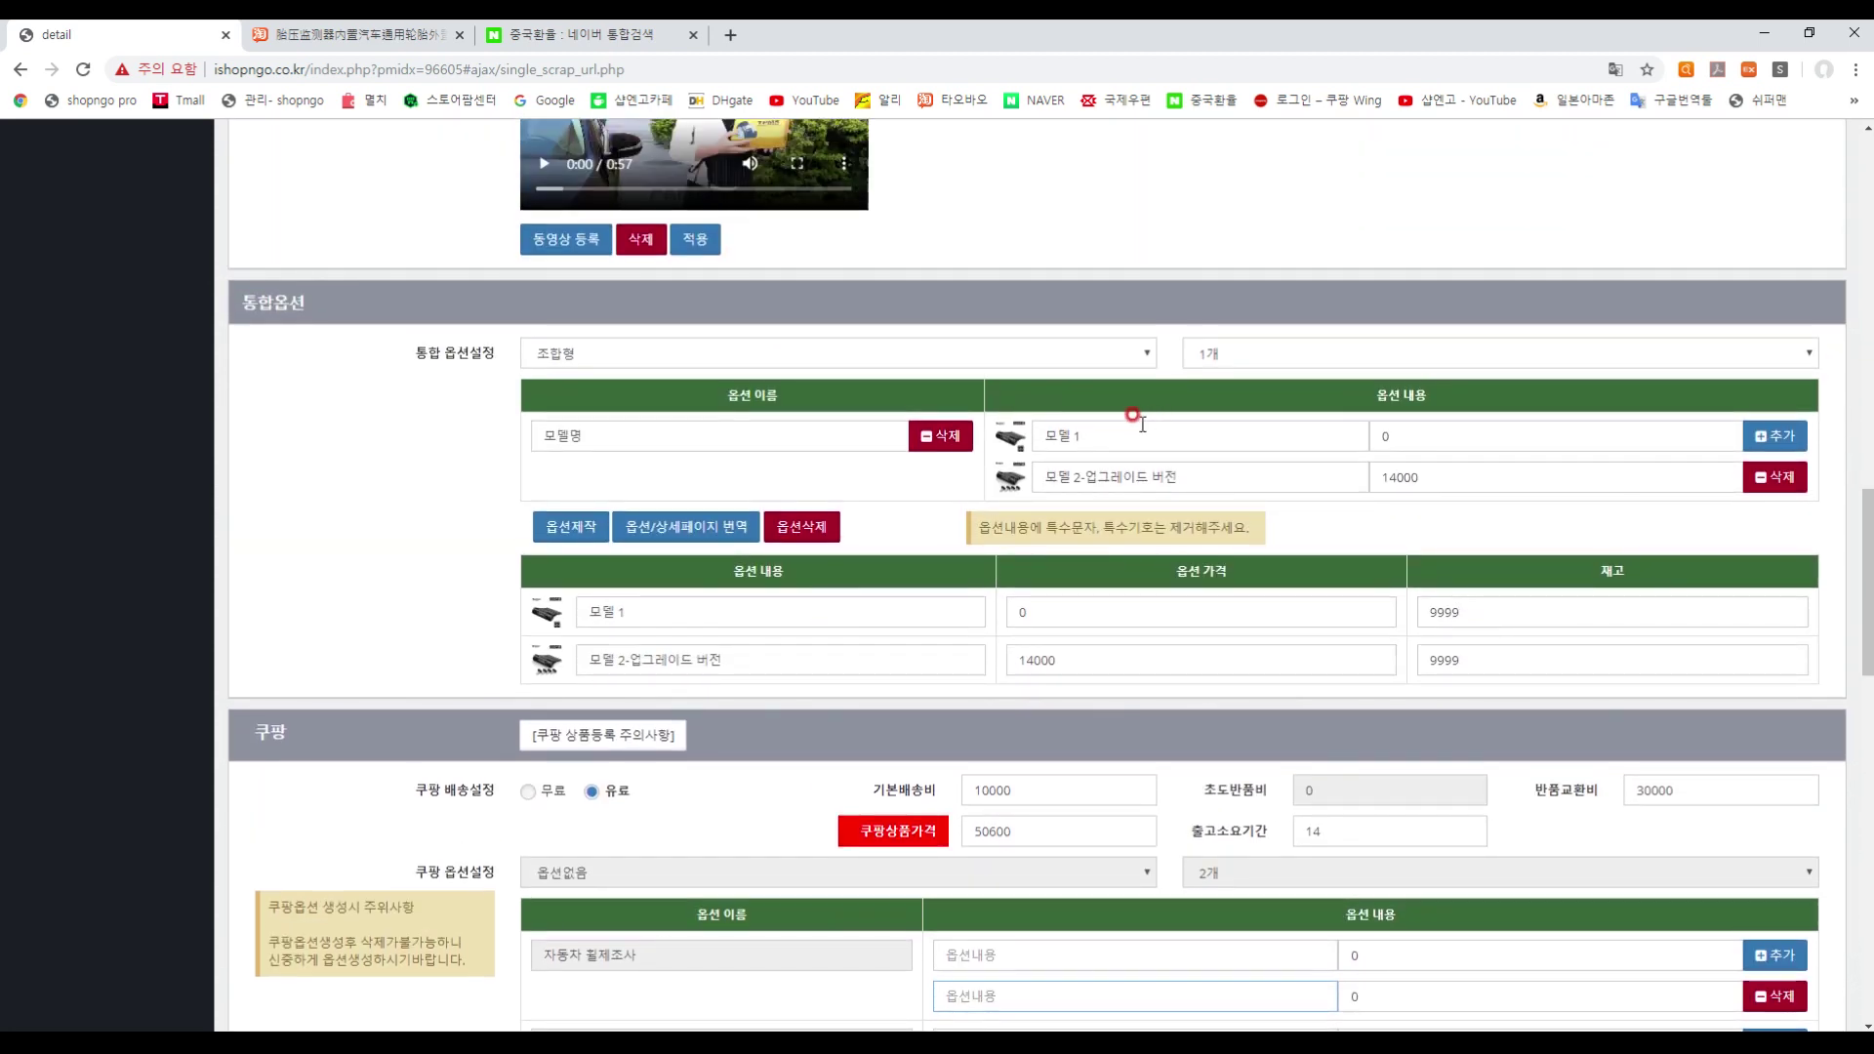
{"action": "left_click_drag", "start_coordinate": [1142, 424], "coordinate": [958, 474]}
{"action": "key", "text": "ctrl+c"}
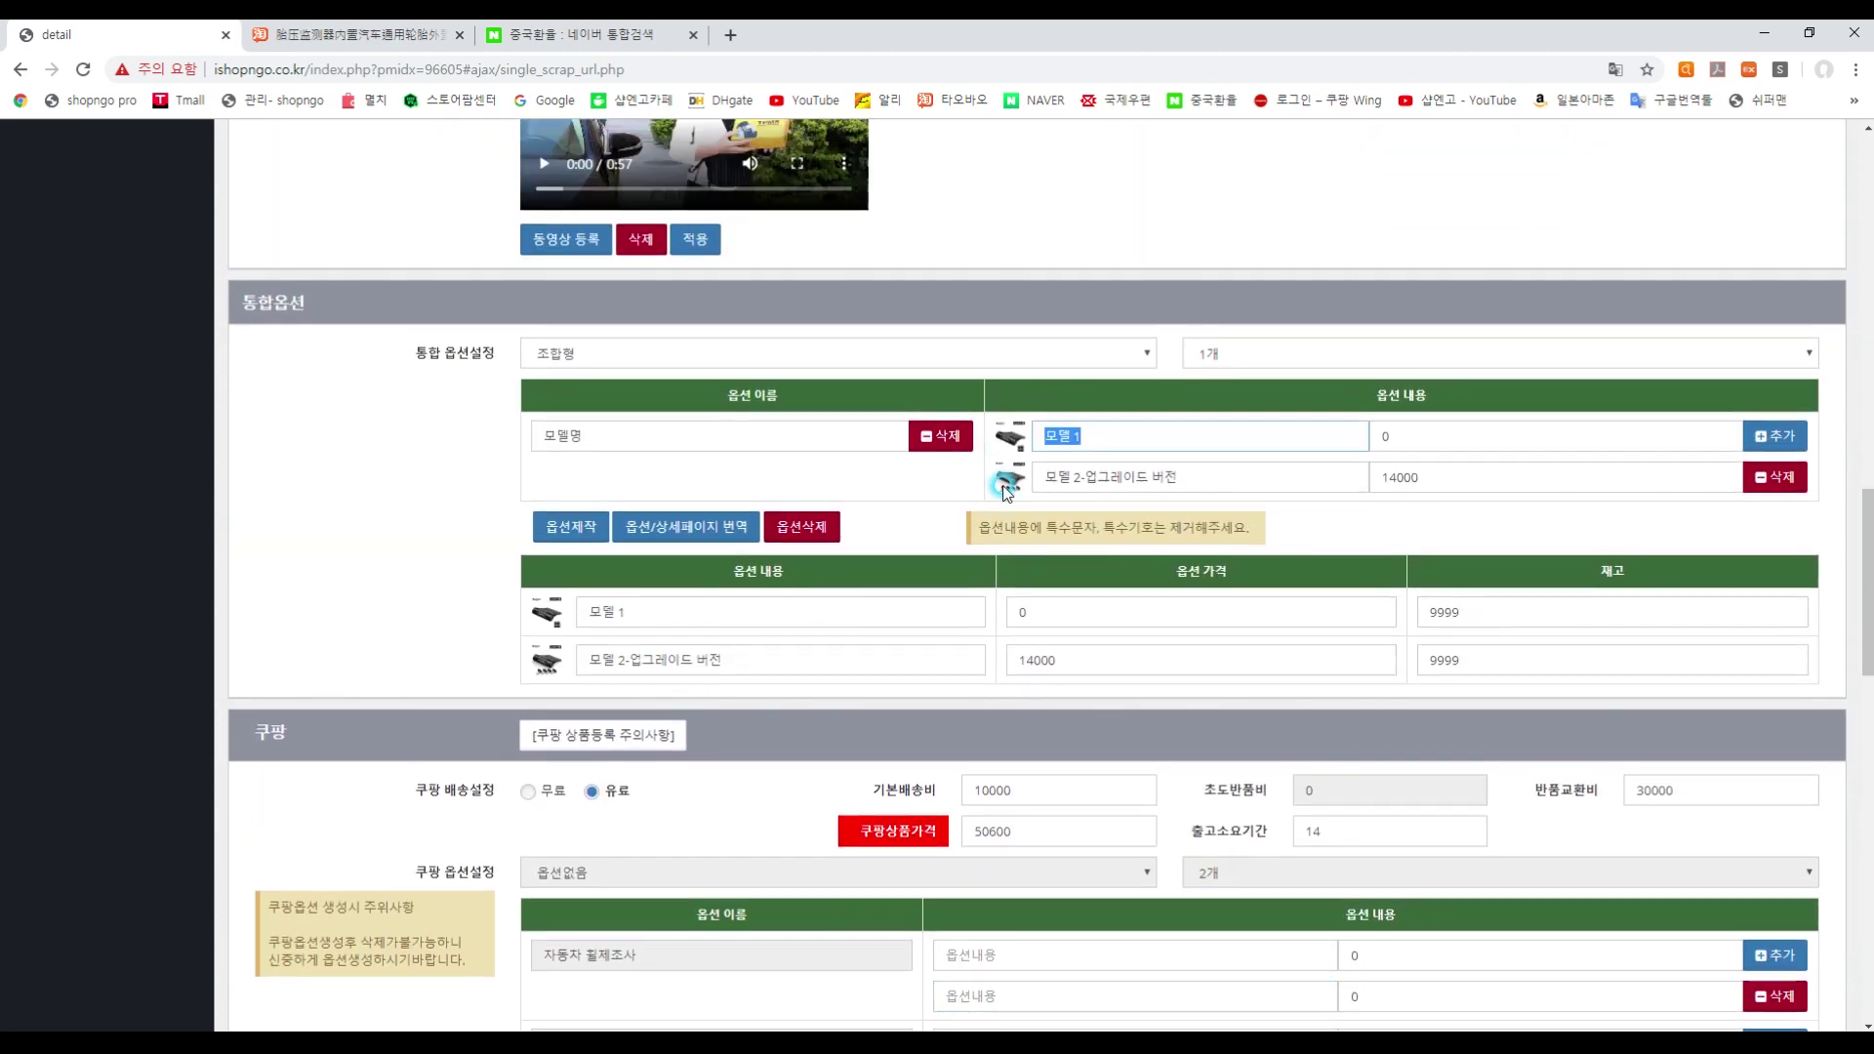
{"action": "scroll", "coordinate": [846, 598], "scroll_direction": "down", "scroll_amount": 4}
{"action": "scroll", "coordinate": [847, 597], "scroll_direction": "up", "scroll_amount": 1}
{"action": "left_click", "coordinate": [979, 660]}
{"action": "key", "text": "ctrl+v"}
{"action": "scroll", "coordinate": [828, 681], "scroll_direction": "up", "scroll_amount": 2}
{"action": "left_click_drag", "start_coordinate": [1238, 382], "coordinate": [855, 400]}
{"action": "key", "text": "ctrl+c"}
{"action": "scroll", "coordinate": [855, 401], "scroll_direction": "down", "scroll_amount": 5}
{"action": "left_click", "coordinate": [961, 408]}
{"action": "key", "text": "ctrl+v"}
- Set the additional price of the Coupang option 모델 2-업그레이드 버전 to 14000
{"action": "scroll", "coordinate": [1185, 440], "scroll_direction": "up", "scroll_amount": 3}
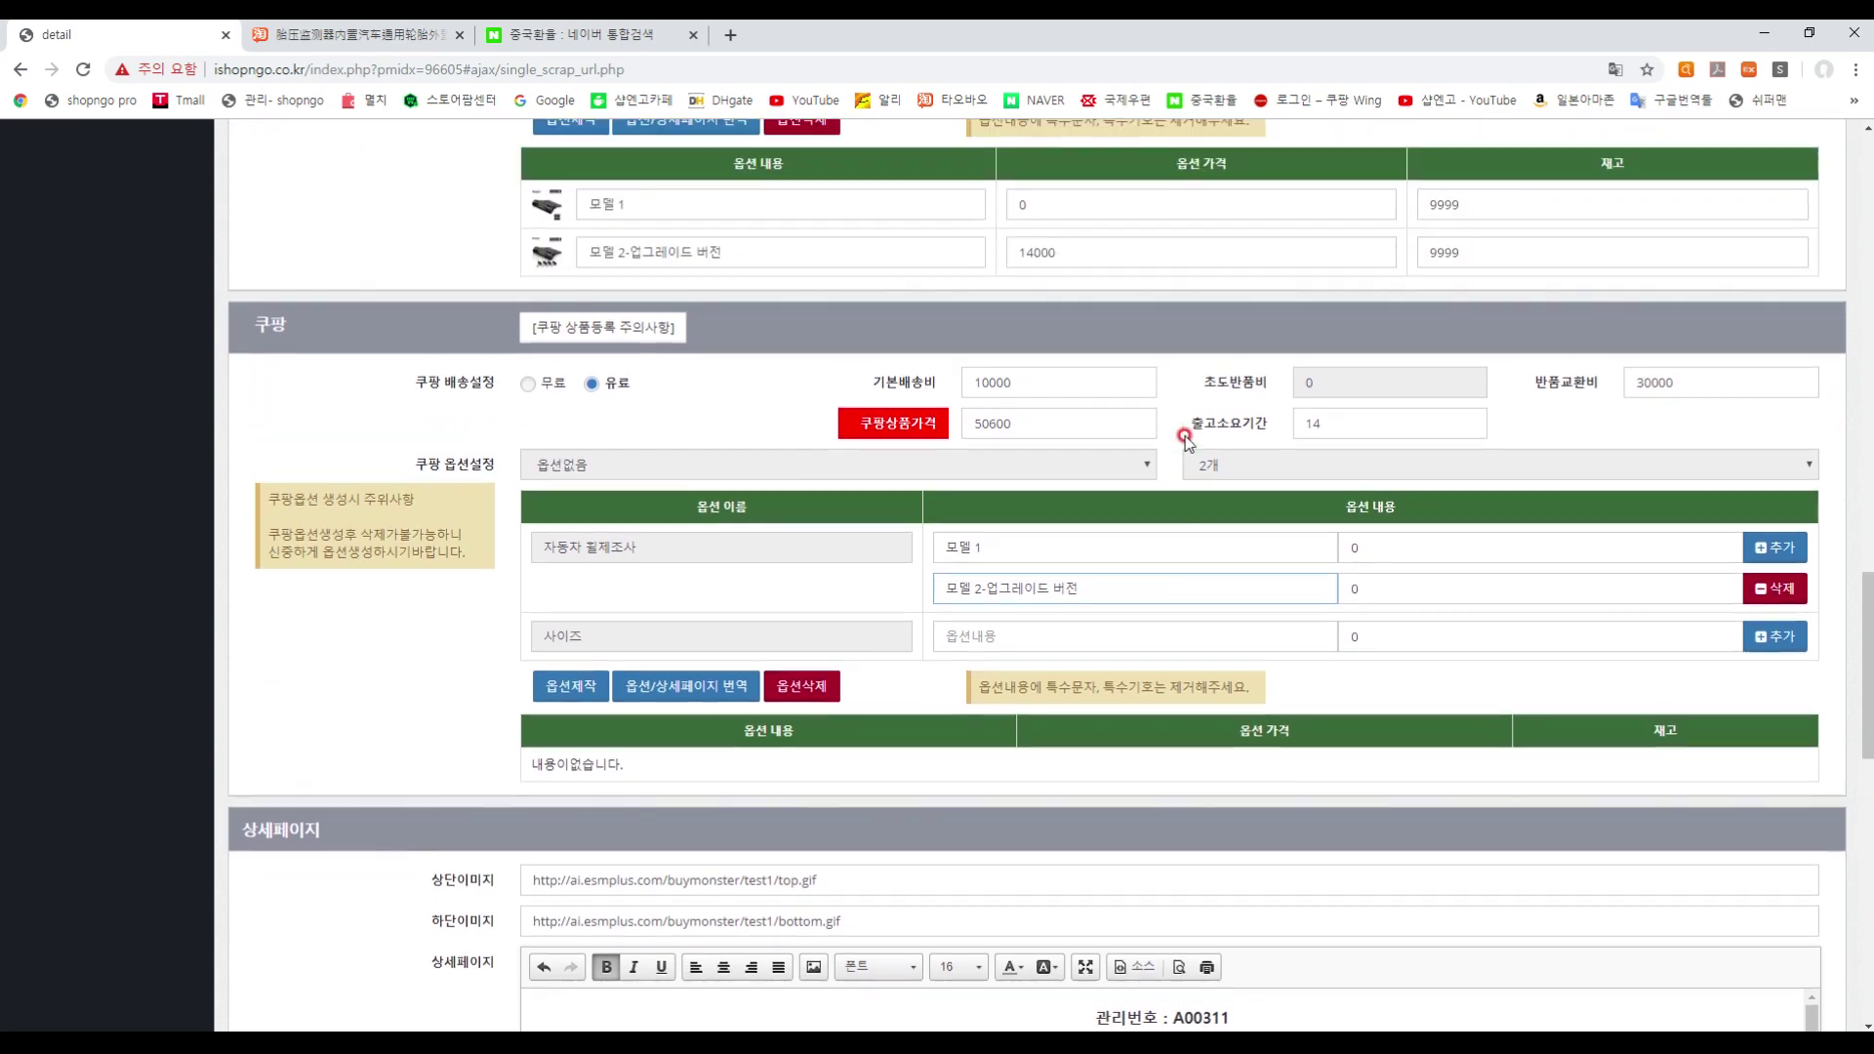
{"action": "scroll", "coordinate": [1416, 367], "scroll_direction": "up", "scroll_amount": 1}
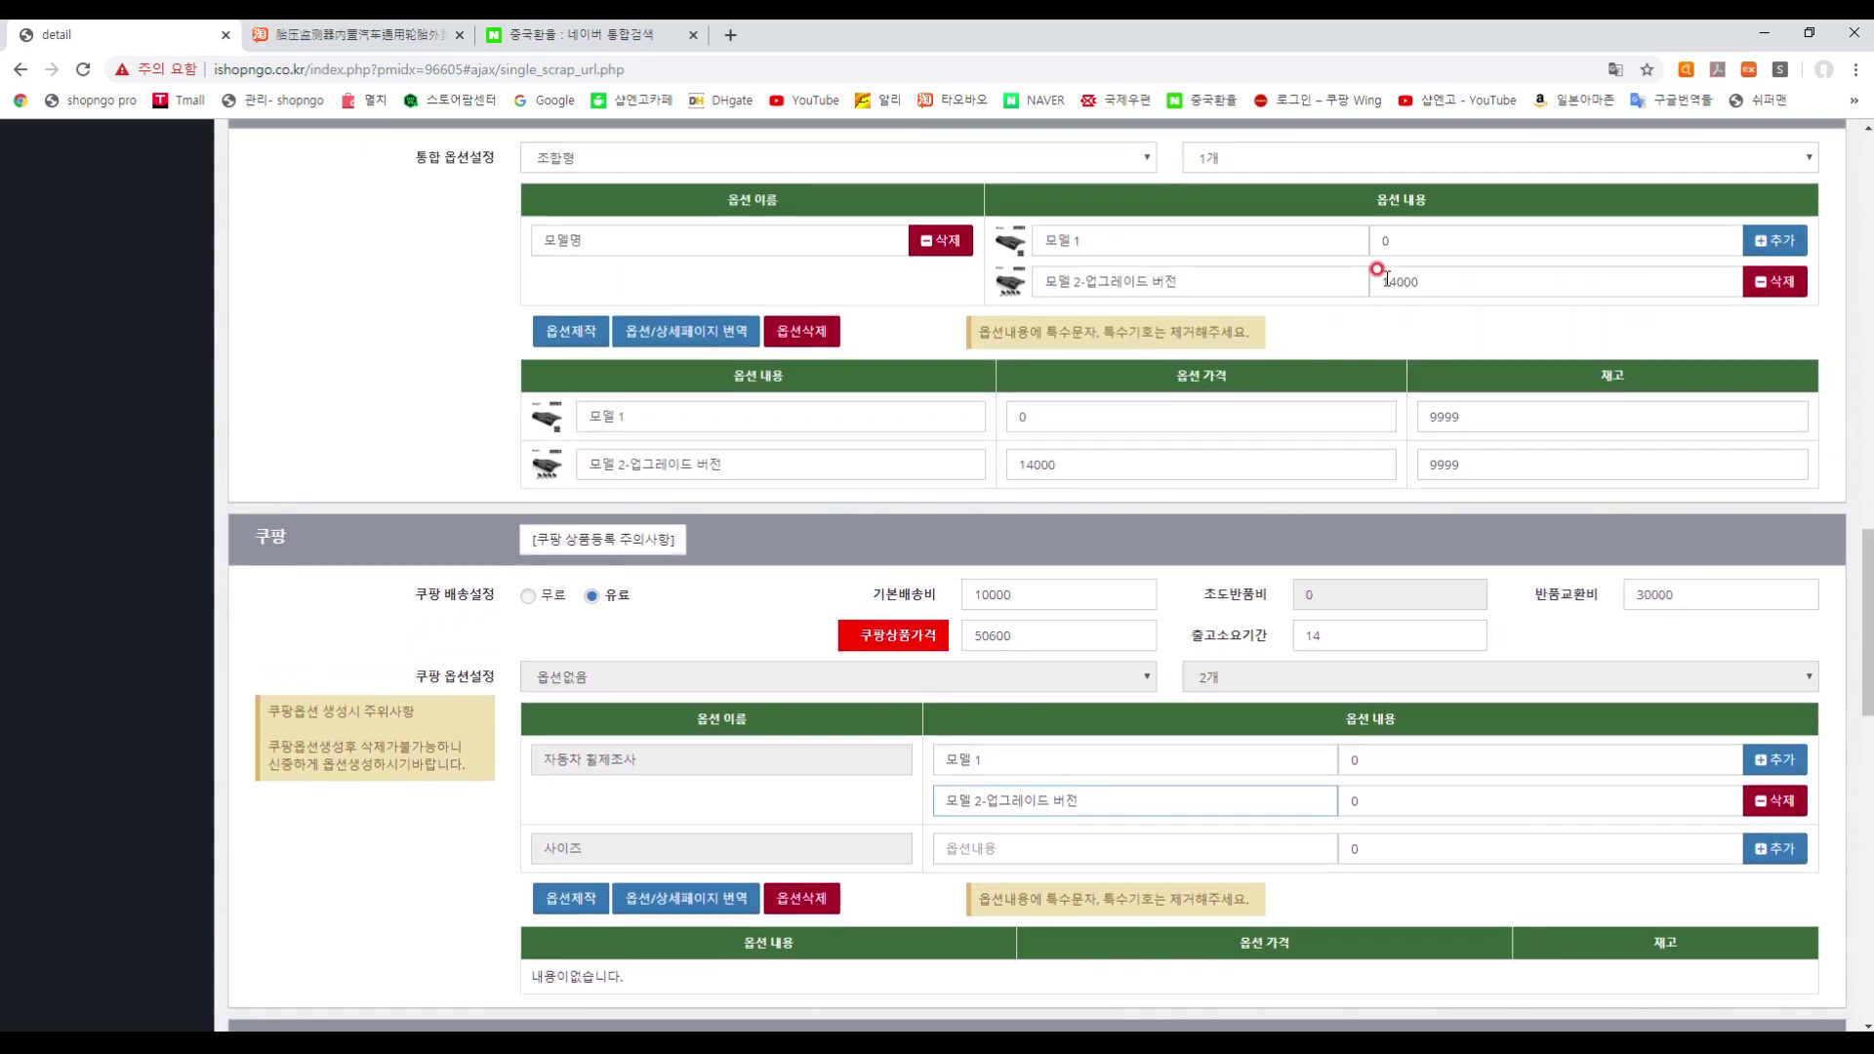
{"action": "scroll", "coordinate": [1322, 615], "scroll_direction": "down", "scroll_amount": 3}
{"action": "left_click", "coordinate": [1409, 503]}
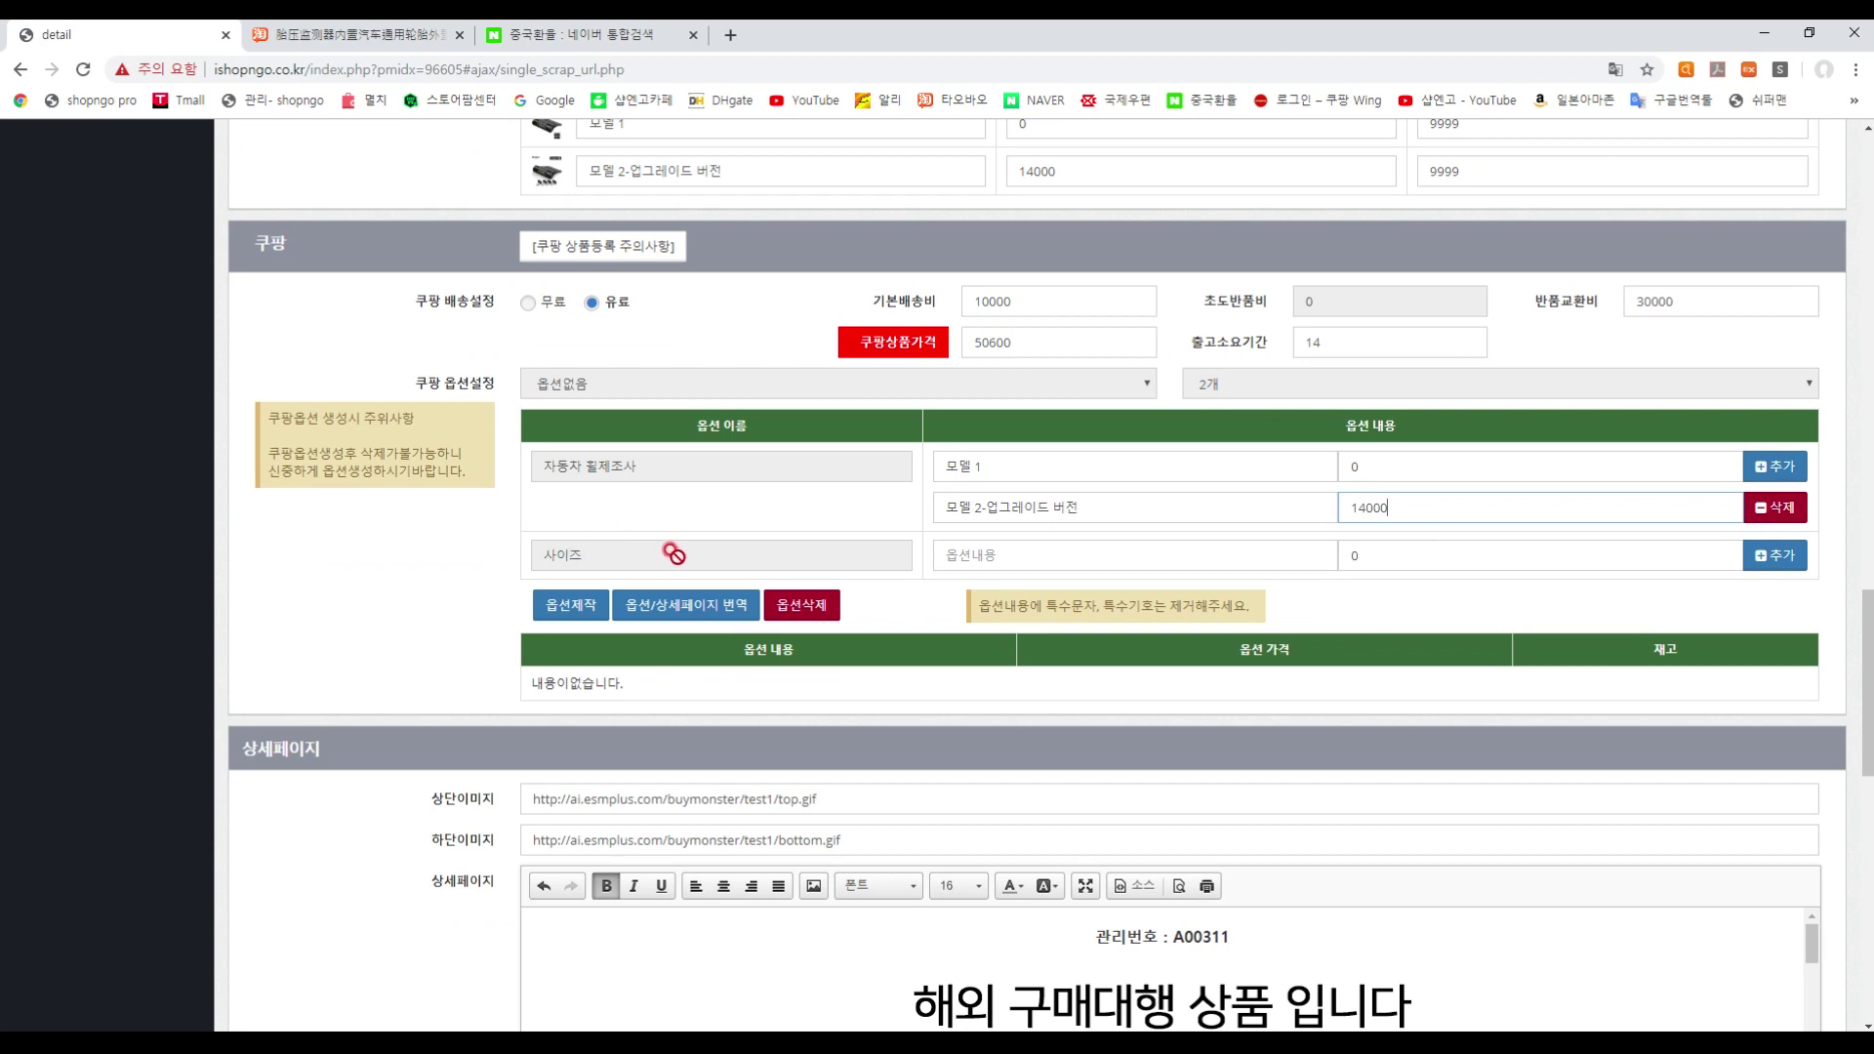
- Enter 이미지와같음 as the Coupang 사이즈 value and generate the Coupang option list, accepting replacement of existing options
{"action": "left_click", "coordinate": [997, 566]}
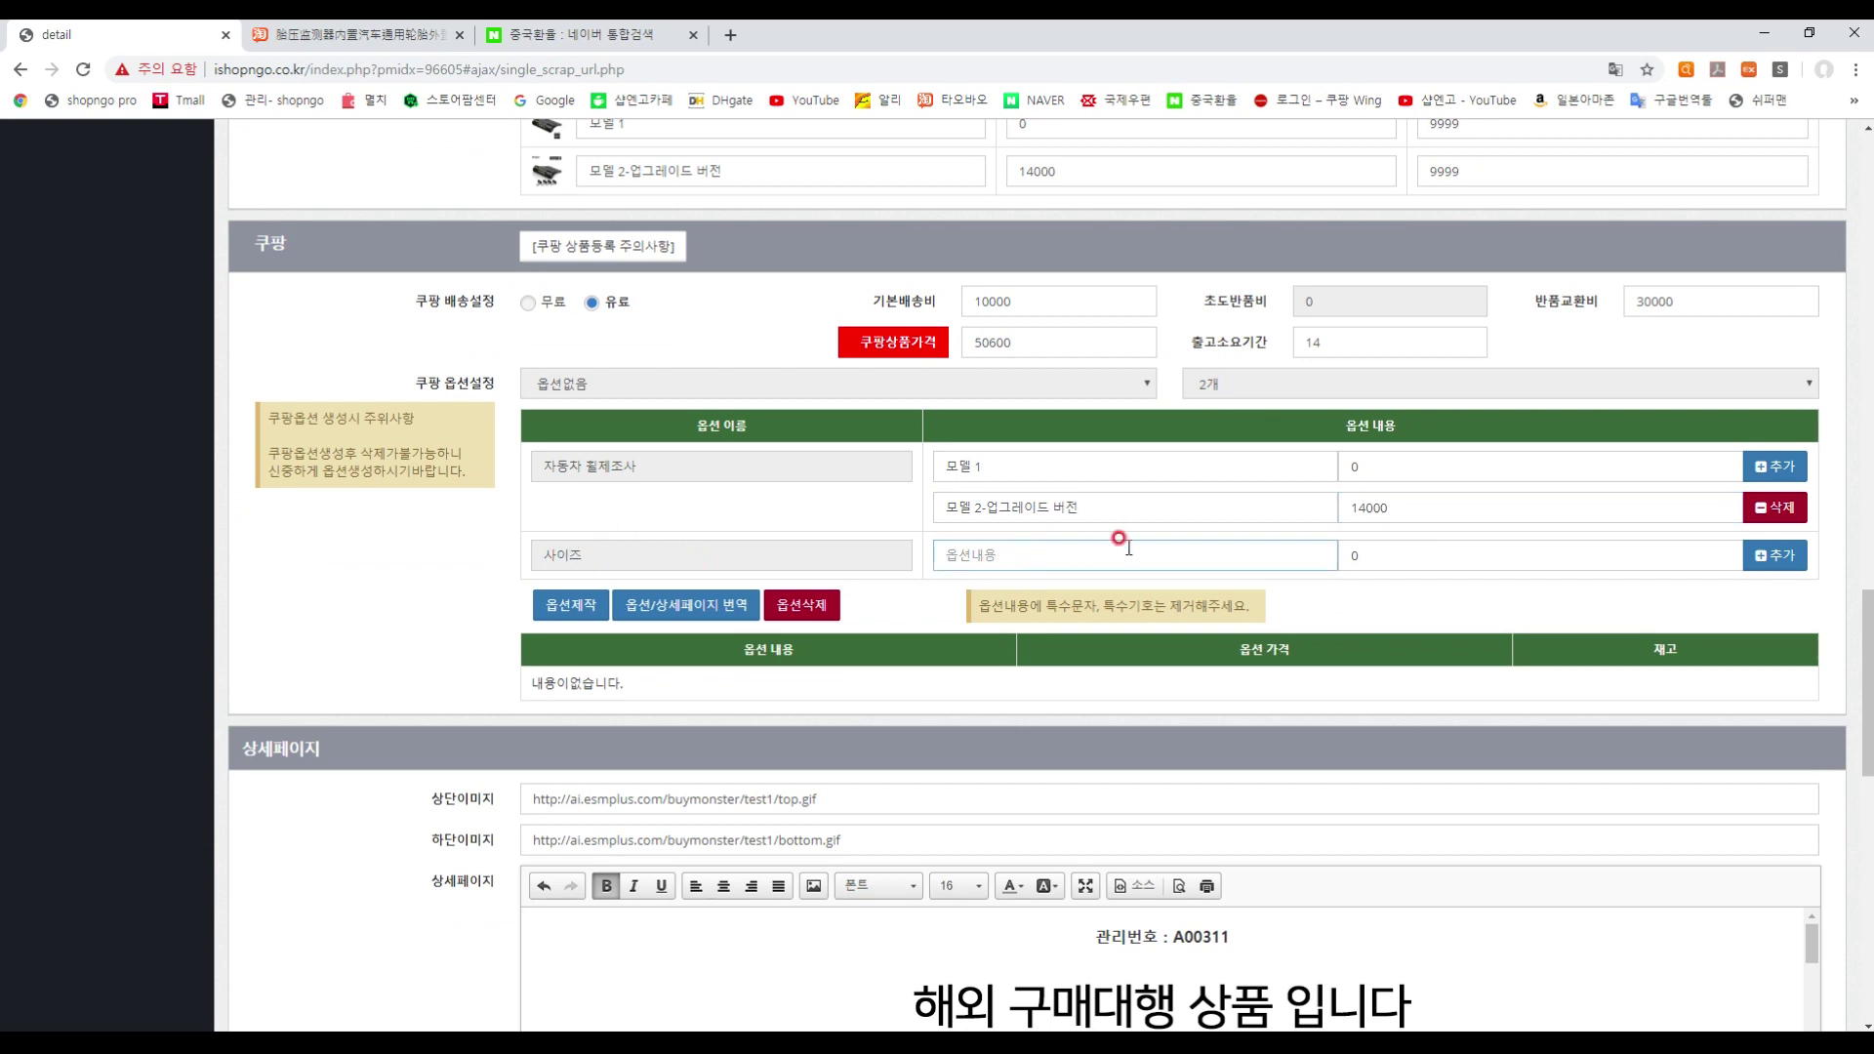
{"action": "type", "text": "이미징"}
{"action": "left_click", "coordinate": [1506, 615]}
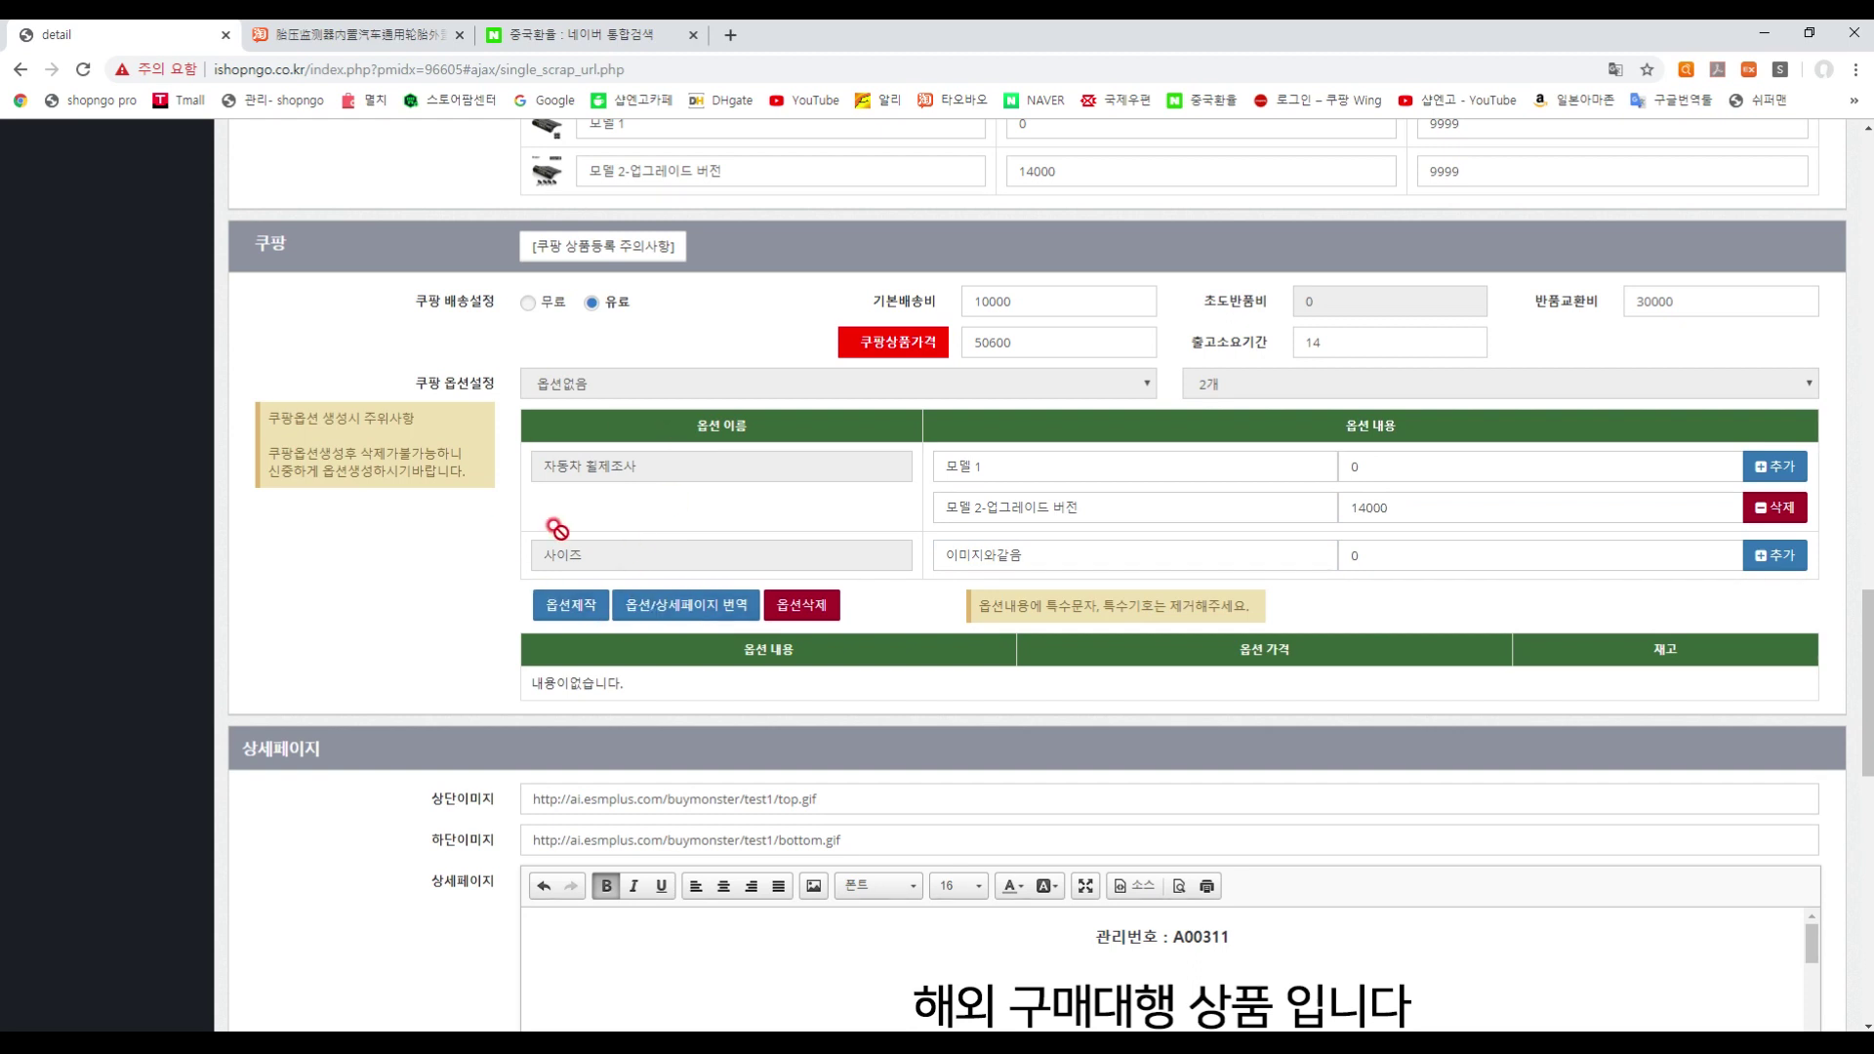
{"action": "left_click", "coordinate": [564, 603]}
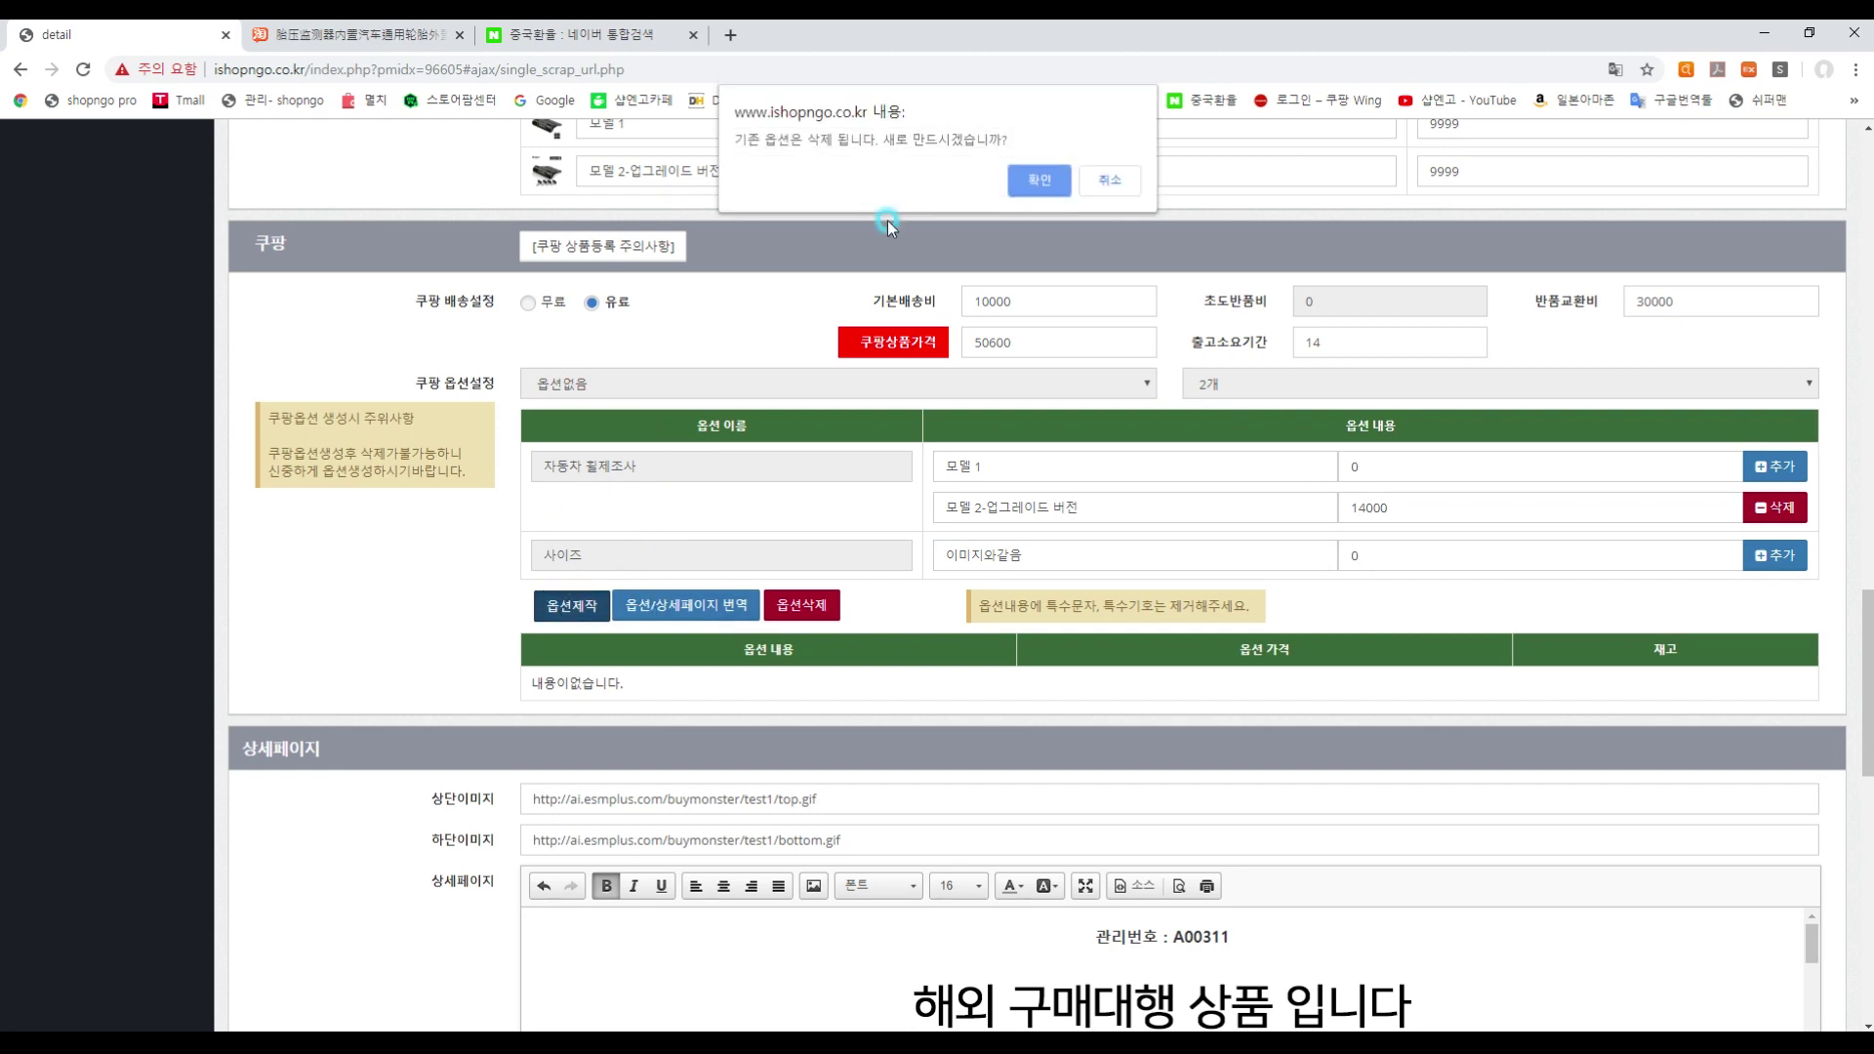
{"action": "left_click", "coordinate": [1030, 181]}
{"action": "scroll", "coordinate": [628, 566], "scroll_direction": "down", "scroll_amount": 2}
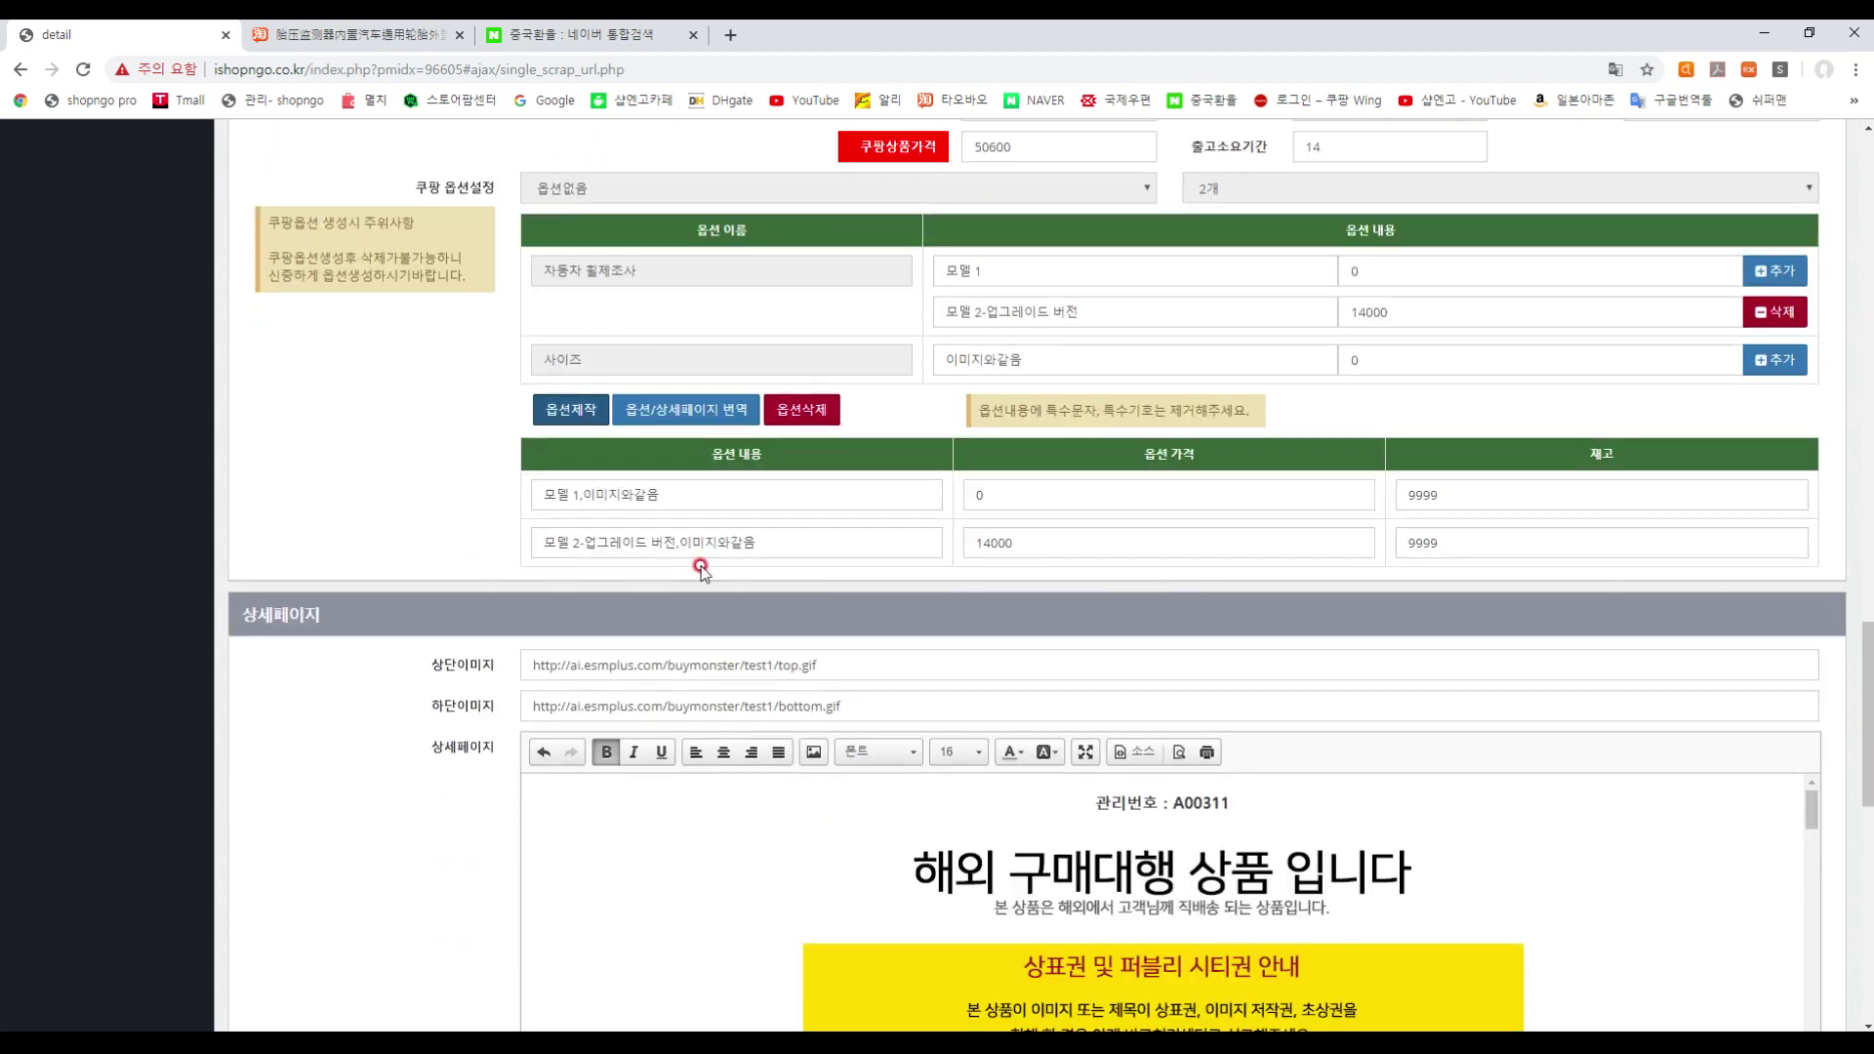
- Examine the management number, notices and first product image in the detail page content
{"action": "scroll", "coordinate": [374, 441], "scroll_direction": "down", "scroll_amount": 4}
{"action": "scroll", "coordinate": [374, 441], "scroll_direction": "down", "scroll_amount": 2}
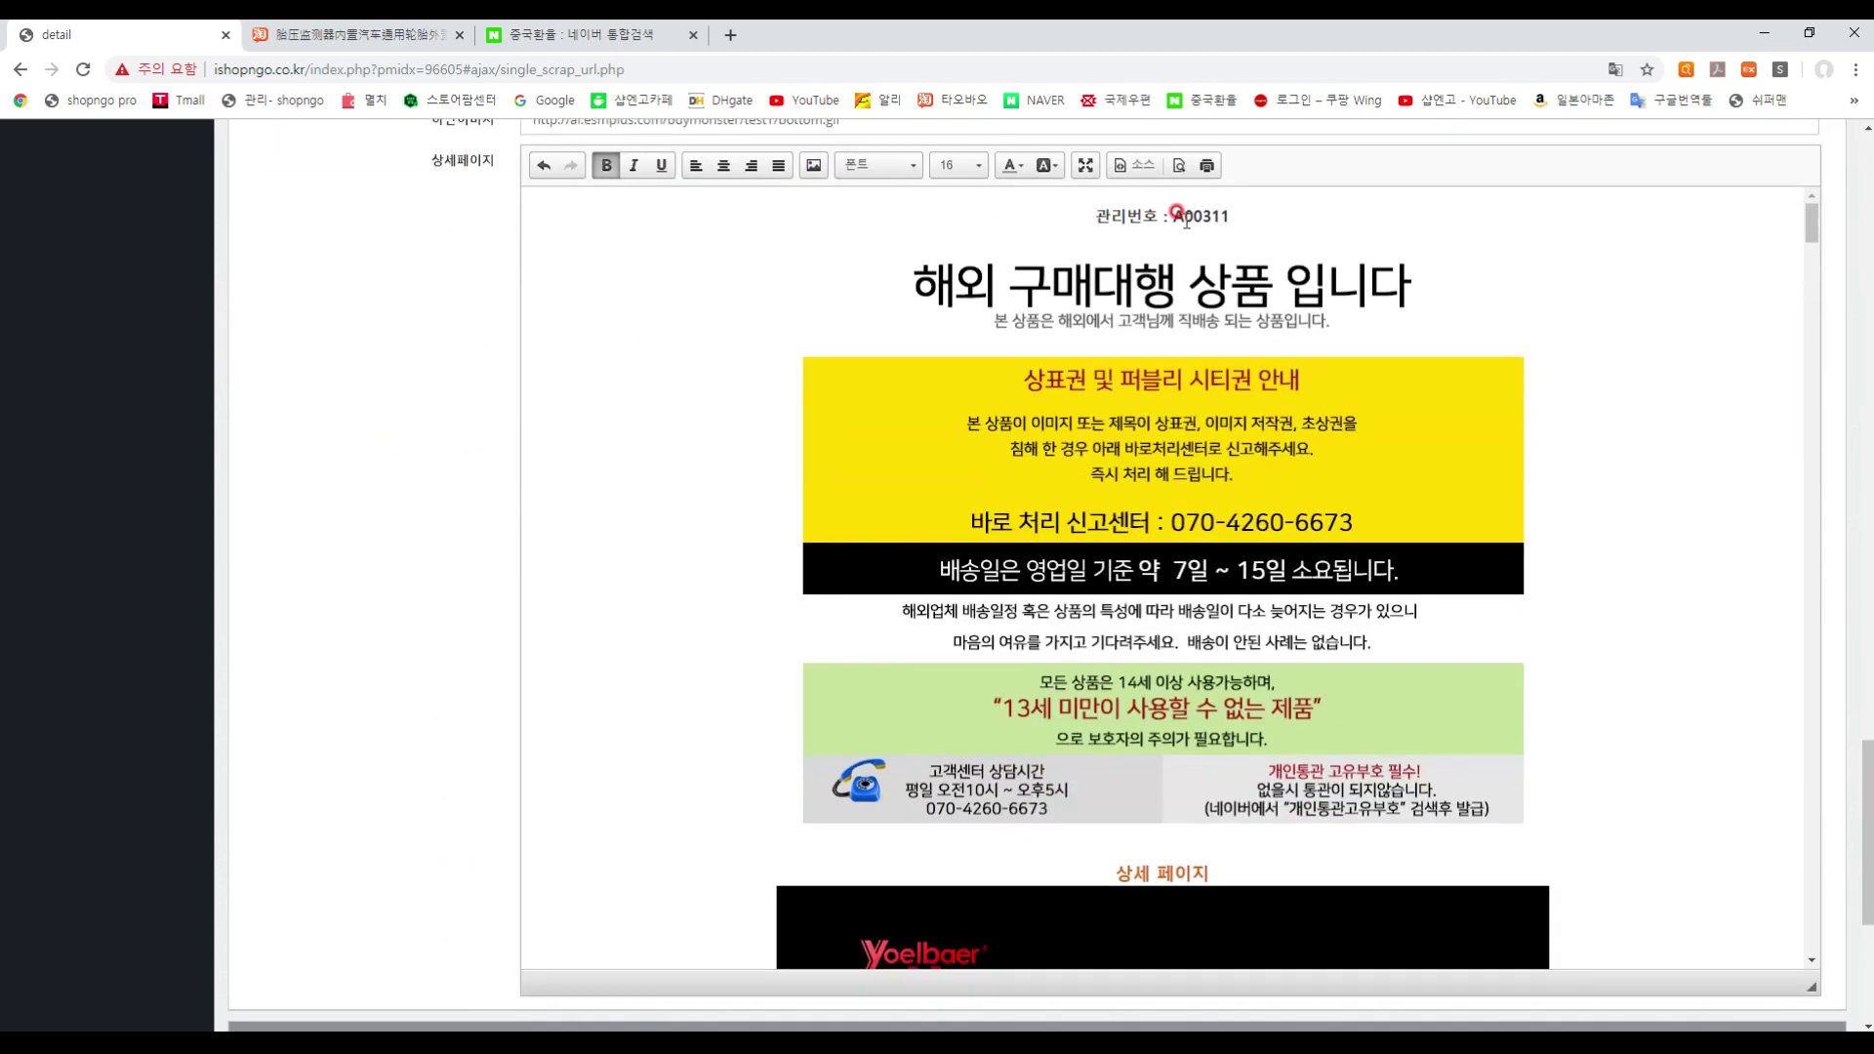
{"action": "left_click_drag", "start_coordinate": [1118, 217], "coordinate": [1226, 210]}
{"action": "left_click", "coordinate": [1299, 214]}
{"action": "left_click", "coordinate": [1310, 235]}
{"action": "left_click", "coordinate": [1667, 260]}
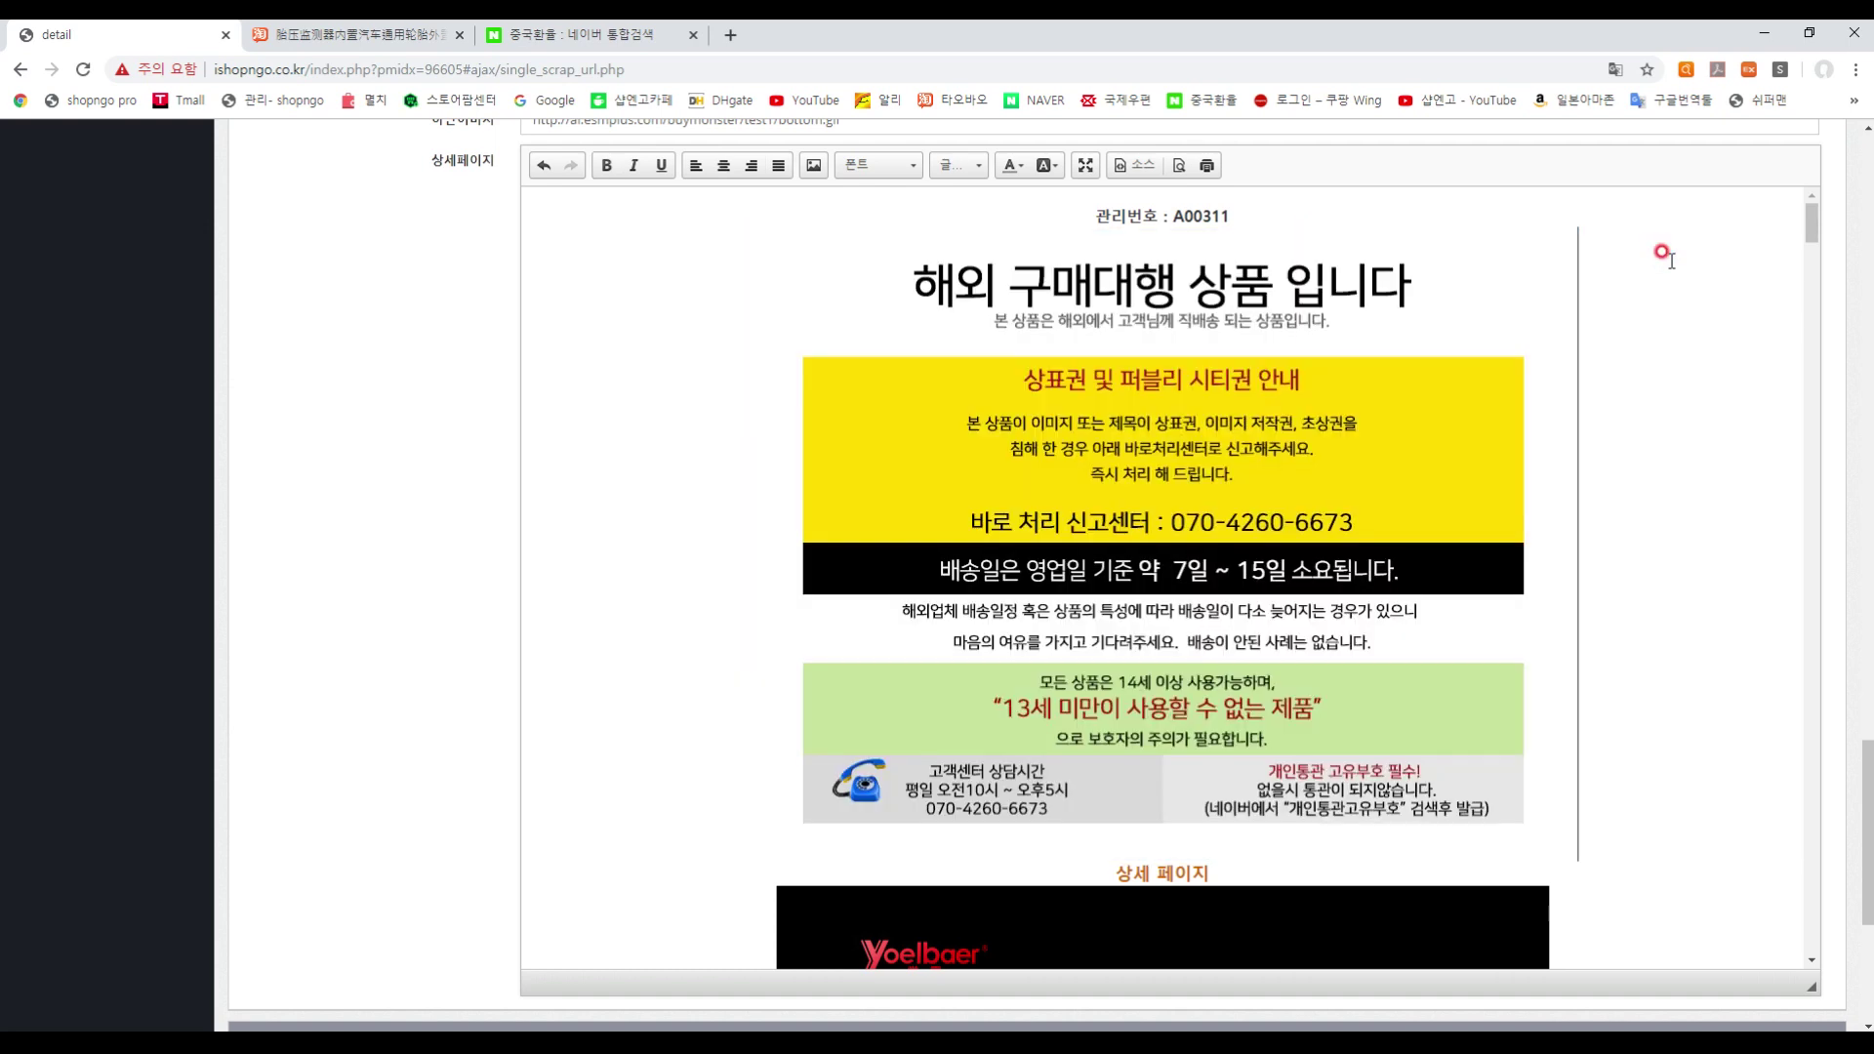
{"action": "scroll", "coordinate": [1628, 433], "scroll_direction": "down", "scroll_amount": 4}
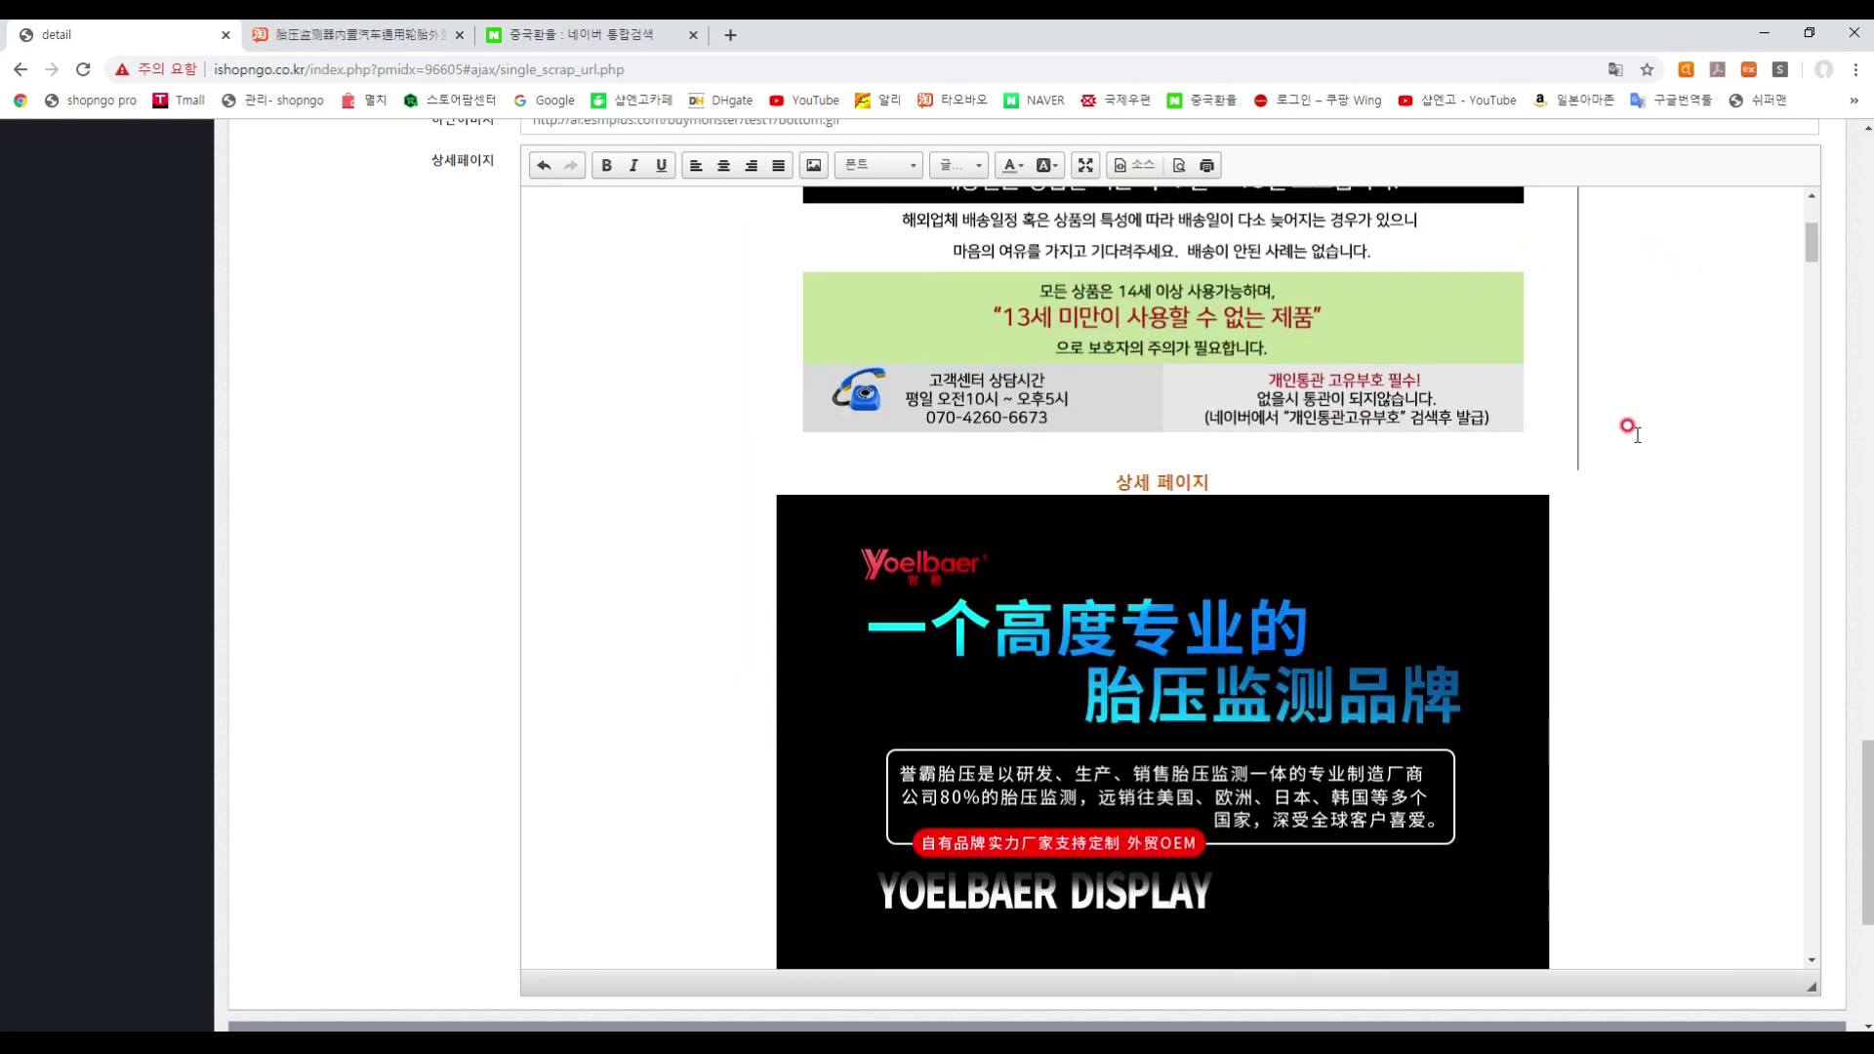
- Try deleting the Yoelbaer brand image at the start of the detail page's product images, and undo the deletion
{"action": "scroll", "coordinate": [1606, 449], "scroll_direction": "down", "scroll_amount": 2}
{"action": "left_click", "coordinate": [1099, 537]}
{"action": "key", "text": "Delete"}
{"action": "scroll", "coordinate": [1118, 576], "scroll_direction": "down", "scroll_amount": 1}
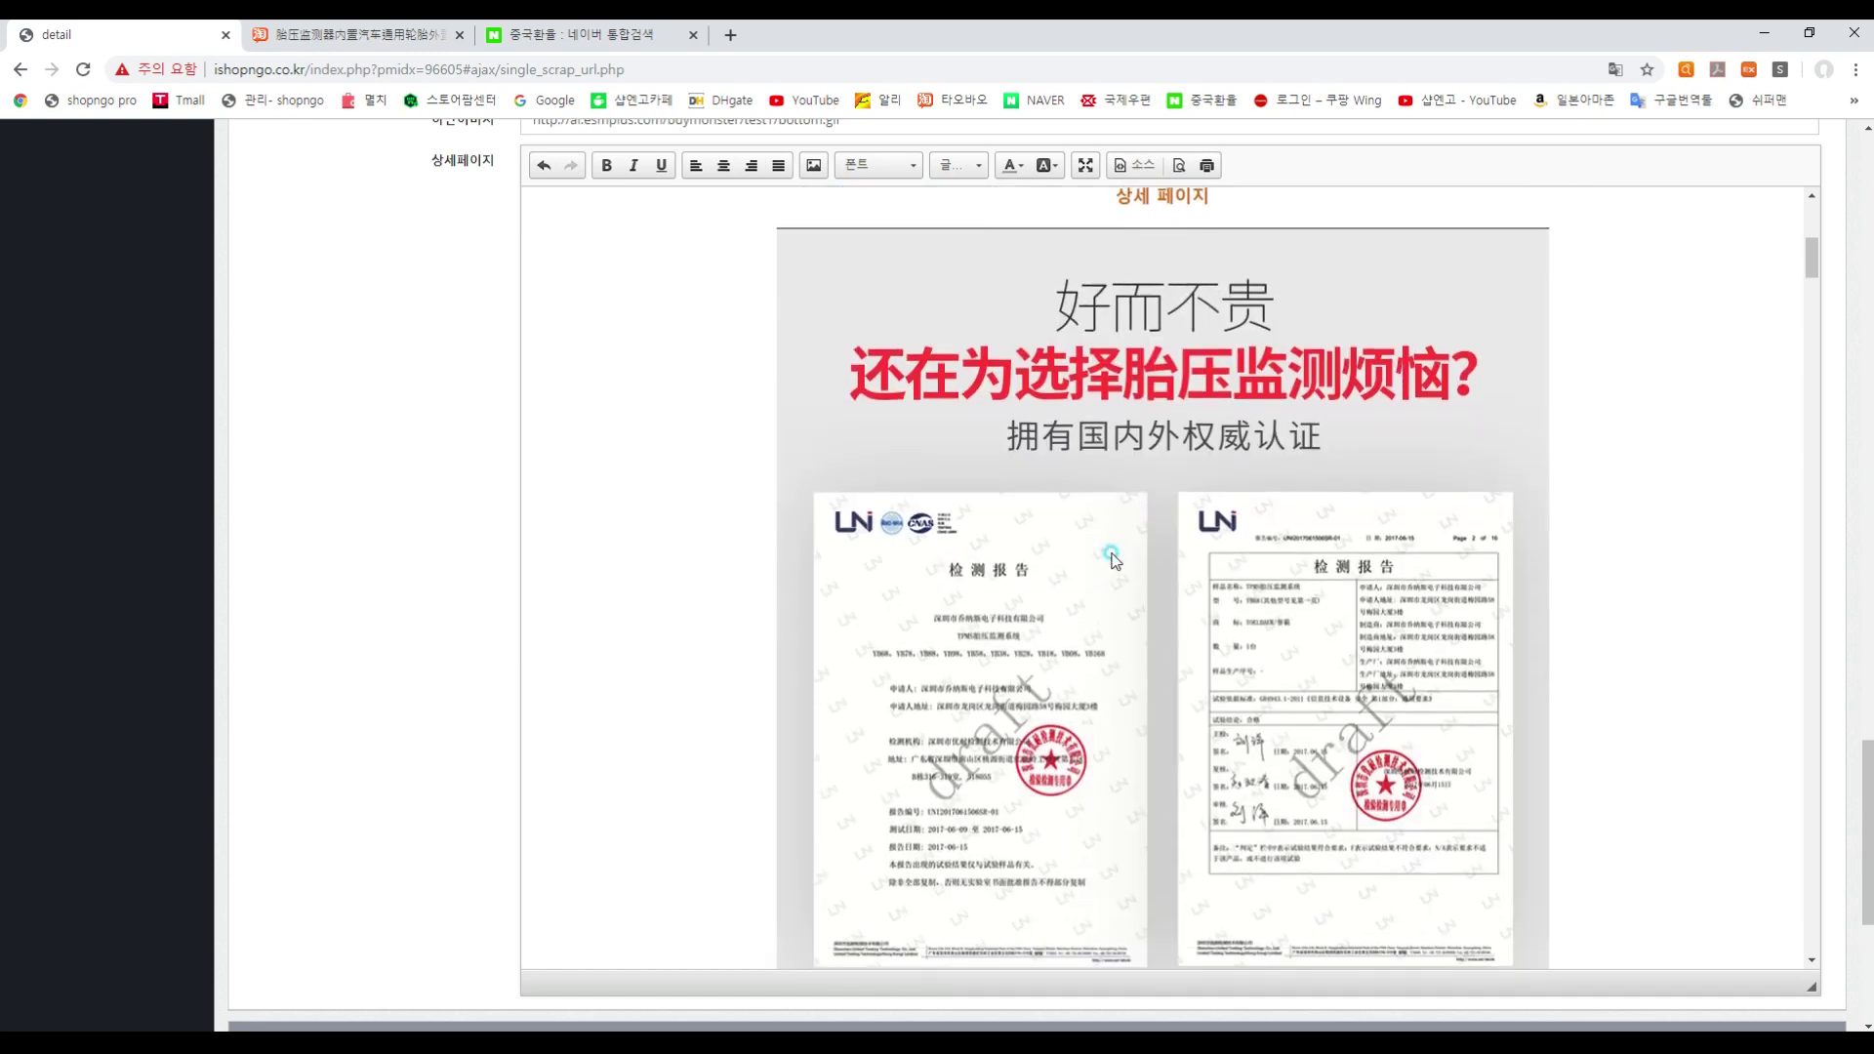
{"action": "key", "text": "ctrl+z"}
- Look through the product images in the detail page for Chinese text, down to the external sensor image
{"action": "scroll", "coordinate": [1111, 553], "scroll_direction": "down", "scroll_amount": 4}
{"action": "scroll", "coordinate": [1111, 550], "scroll_direction": "down", "scroll_amount": 1}
{"action": "left_click", "coordinate": [1113, 553]}
{"action": "left_click", "coordinate": [1592, 634]}
{"action": "scroll", "coordinate": [1565, 625], "scroll_direction": "down", "scroll_amount": 8}
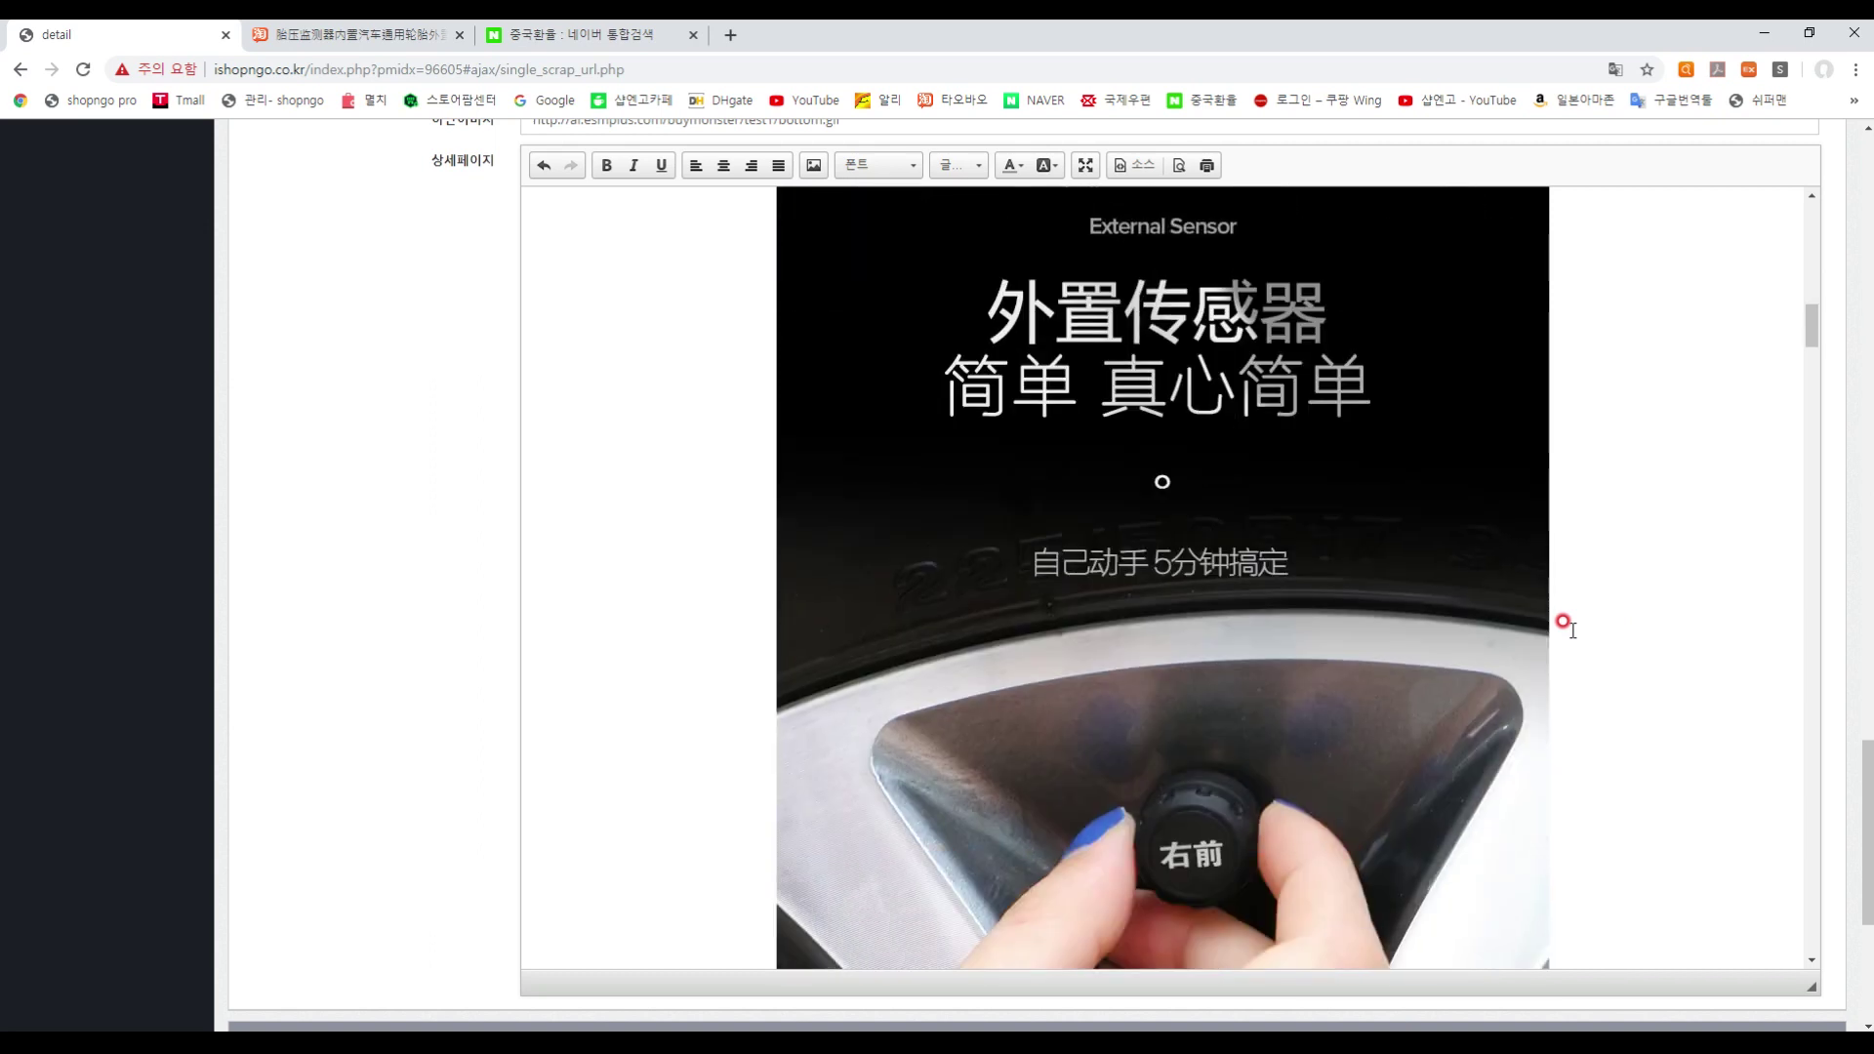
{"action": "scroll", "coordinate": [1567, 624], "scroll_direction": "up", "scroll_amount": 6}
{"action": "scroll", "coordinate": [1567, 621], "scroll_direction": "up", "scroll_amount": 6}
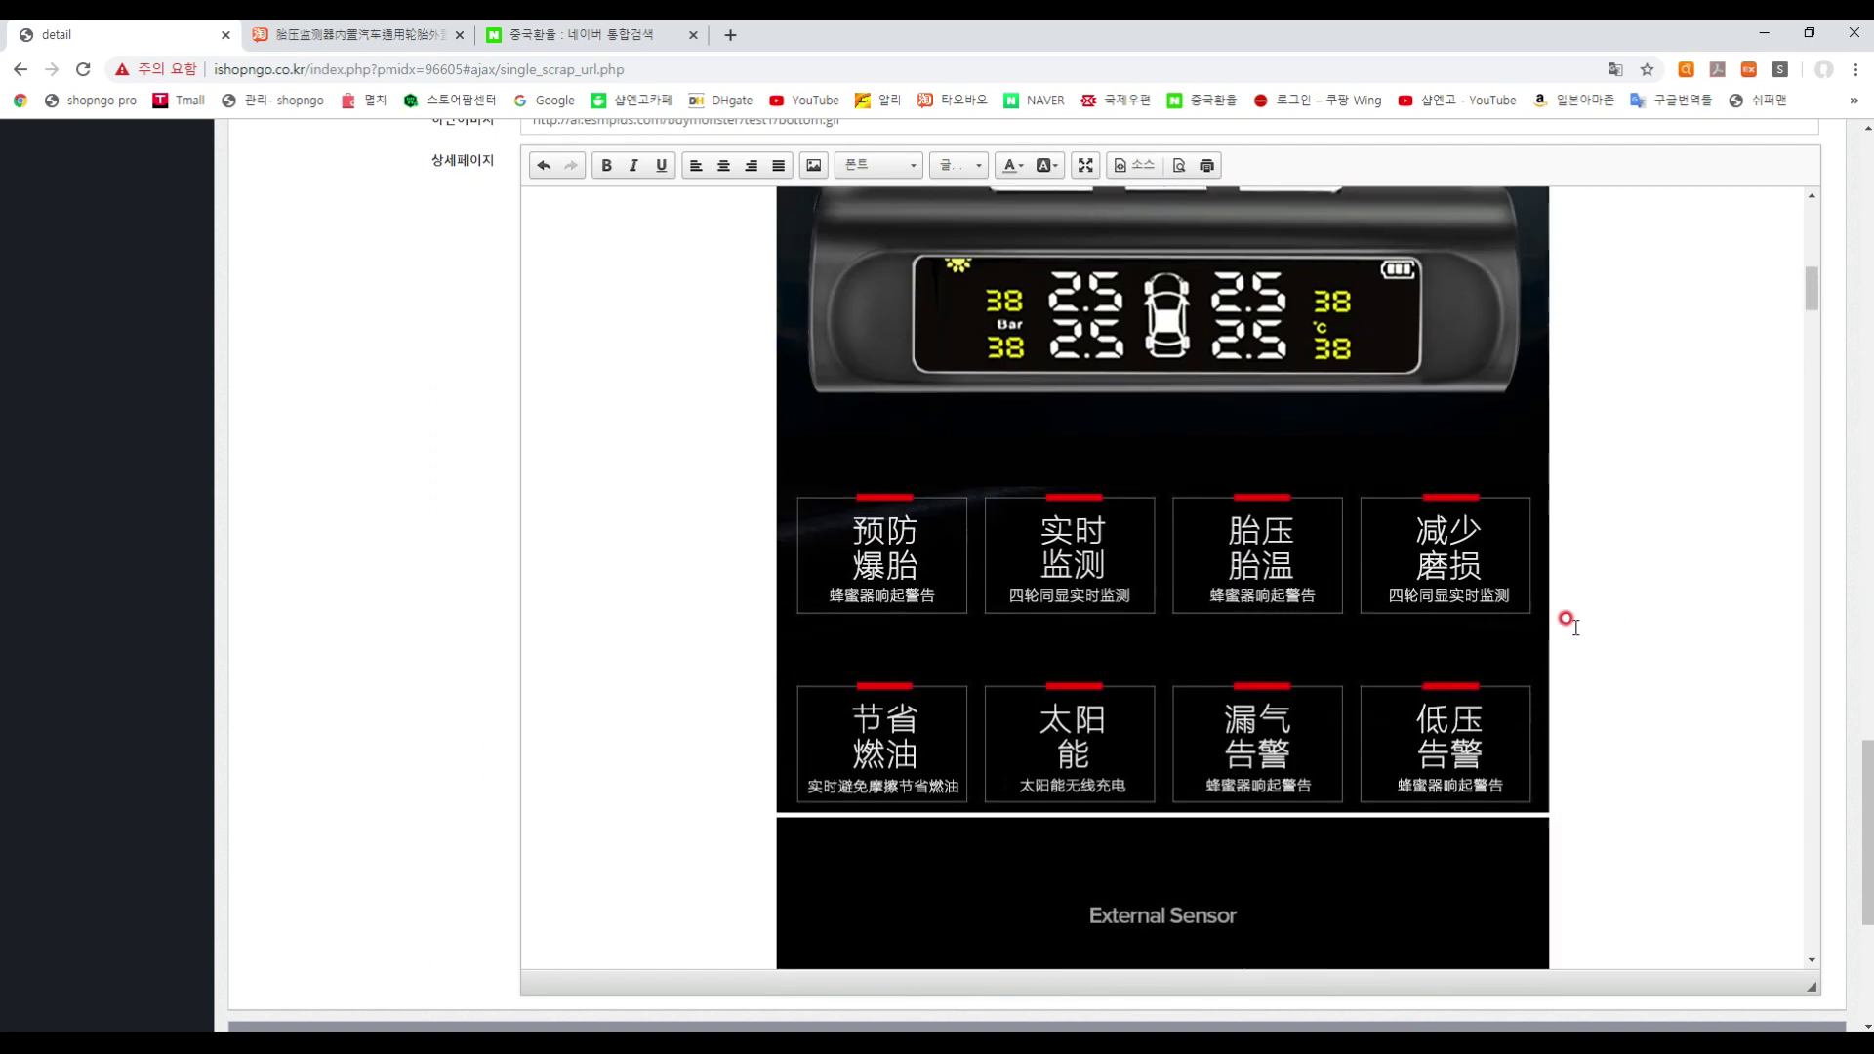
{"action": "scroll", "coordinate": [1554, 612], "scroll_direction": "up", "scroll_amount": 1}
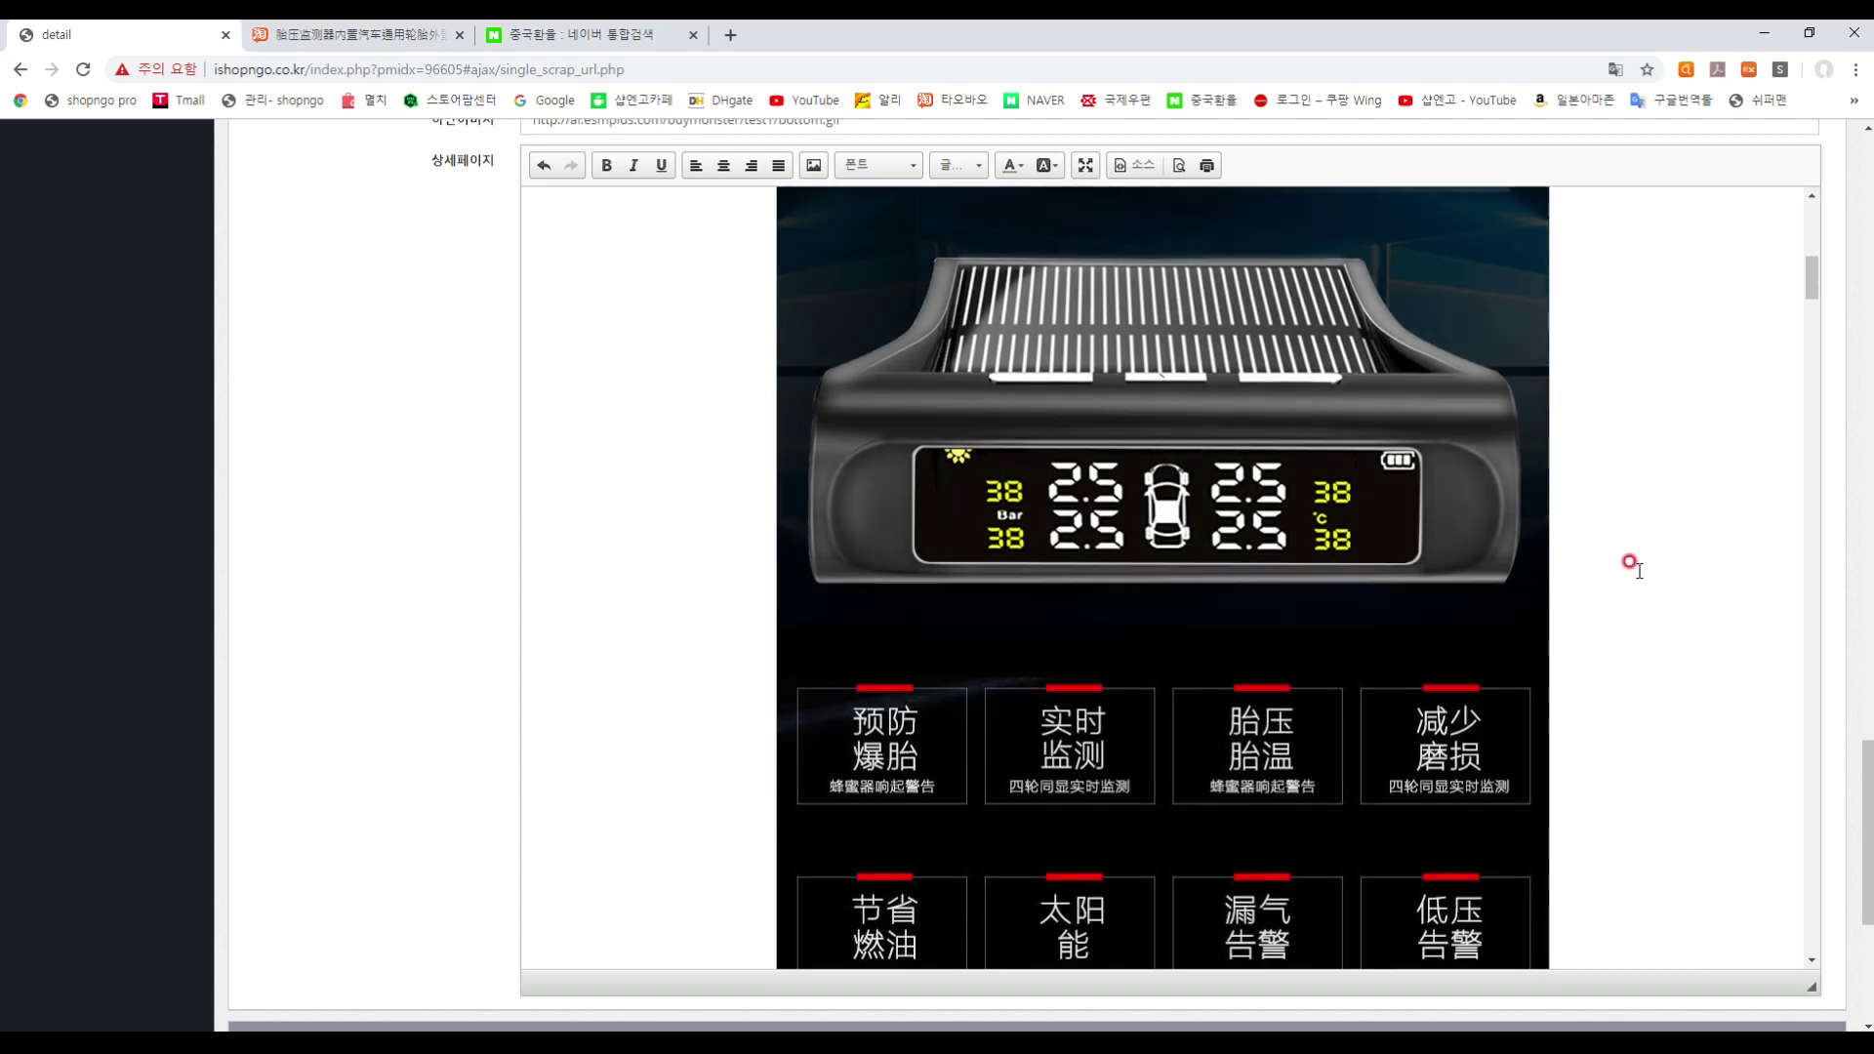
- On the Taobao product page, screen-capture the solar monitor picture without its heading and feature boxes, about 751 x 438 pixels
{"action": "left_click", "coordinate": [391, 34]}
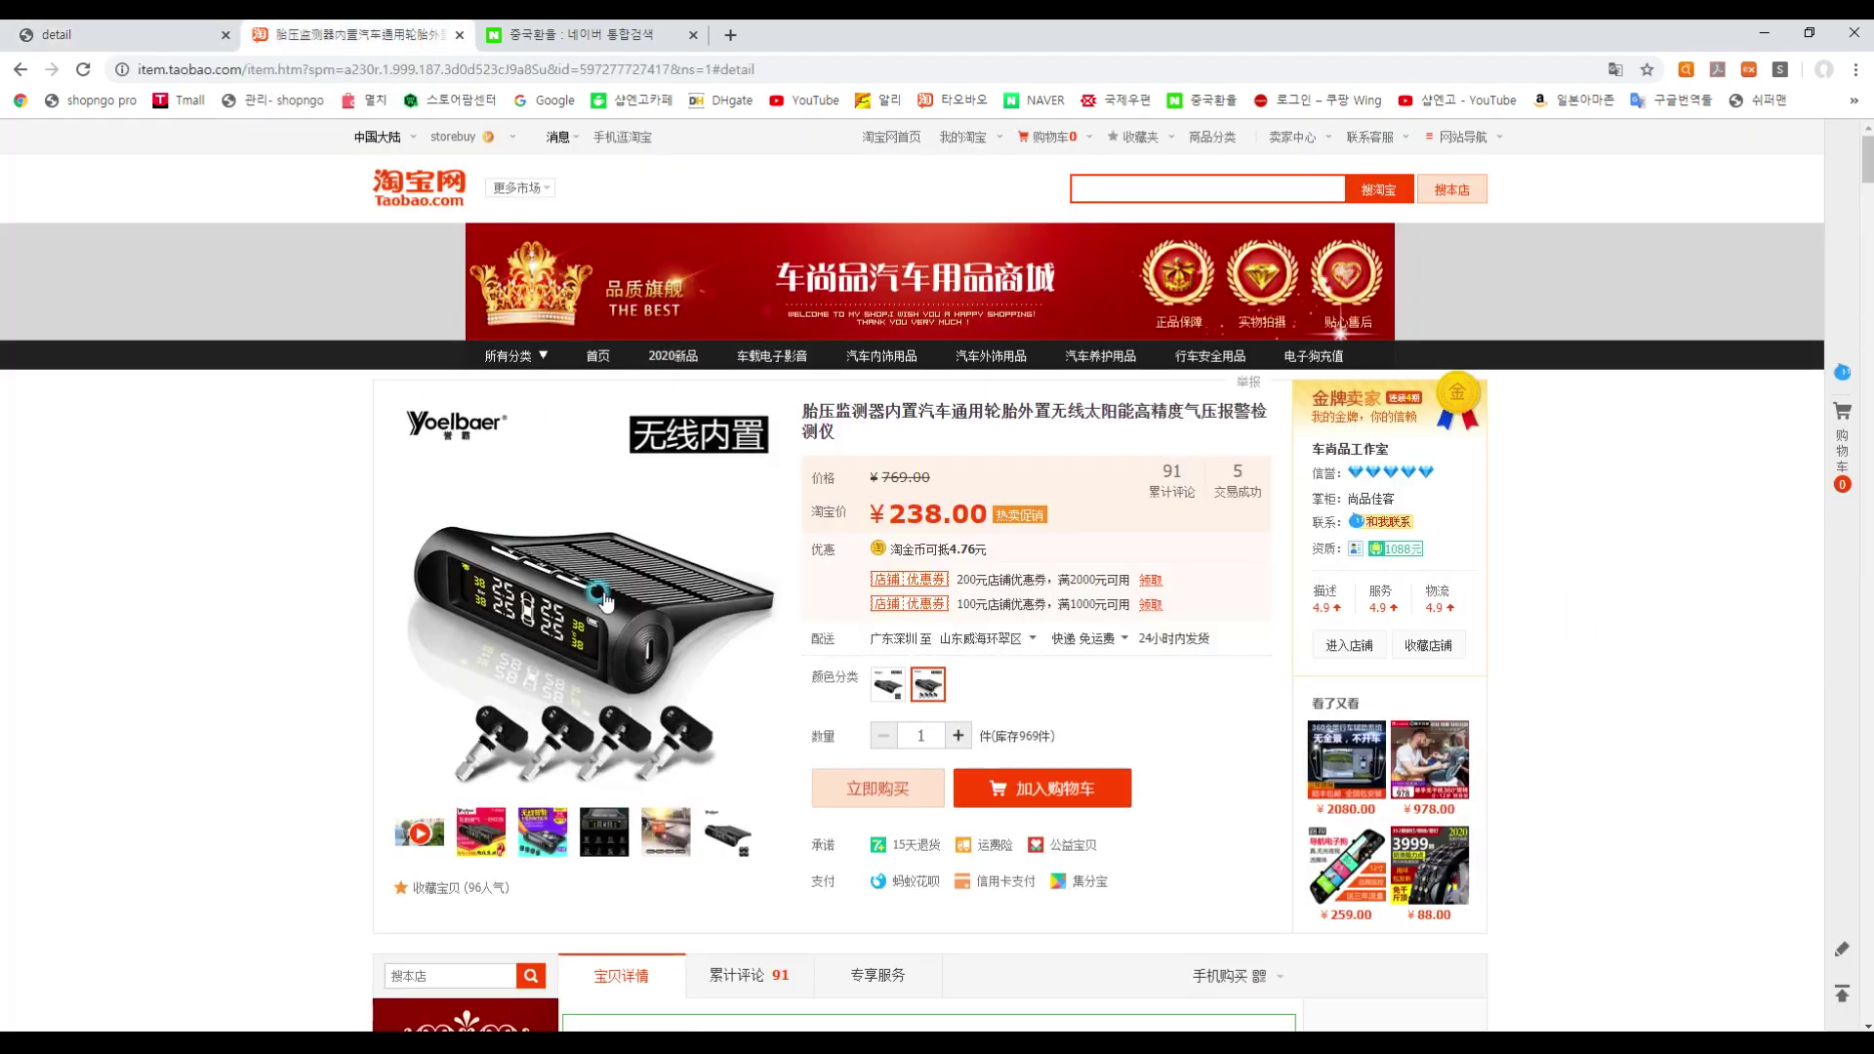
{"action": "scroll", "coordinate": [1007, 613], "scroll_direction": "down", "scroll_amount": 15}
{"action": "scroll", "coordinate": [1006, 613], "scroll_direction": "down", "scroll_amount": 10}
{"action": "scroll", "coordinate": [1145, 613], "scroll_direction": "up", "scroll_amount": 3}
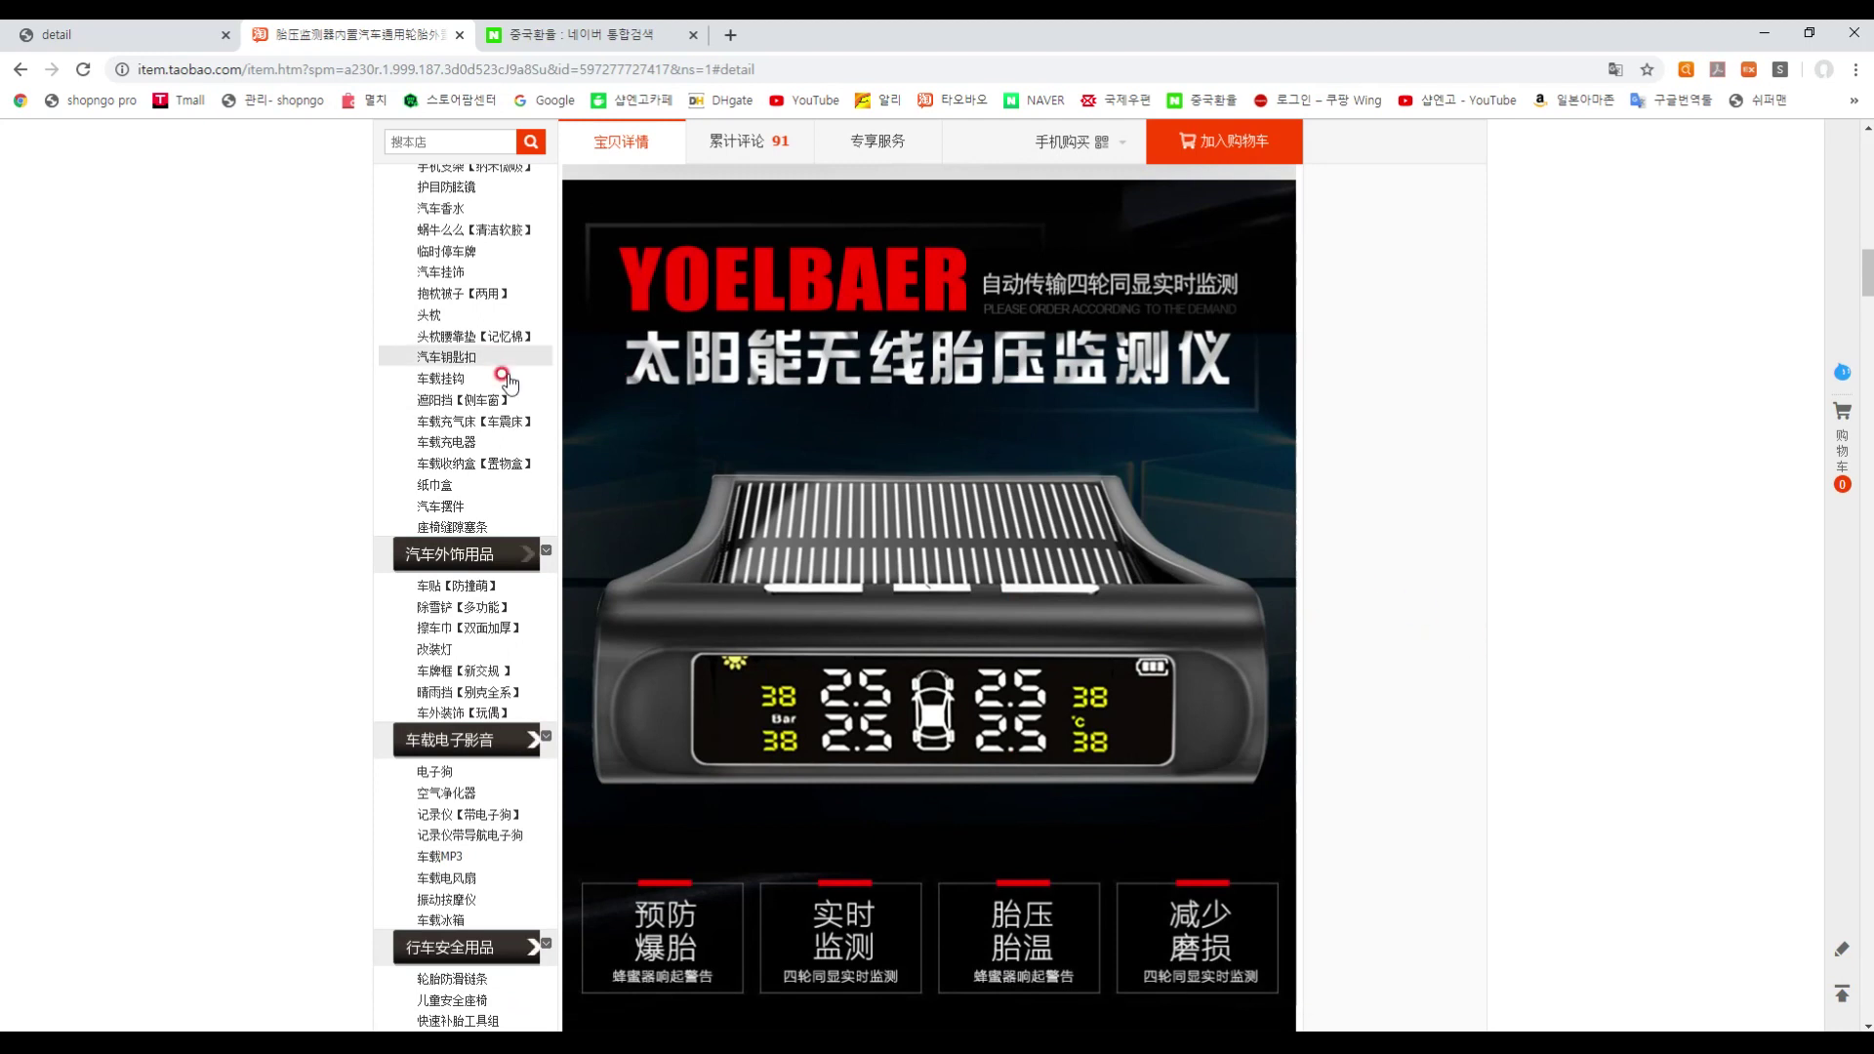
{"action": "key", "text": "Print"}
{"action": "left_click_drag", "start_coordinate": [563, 408], "coordinate": [1294, 837]}
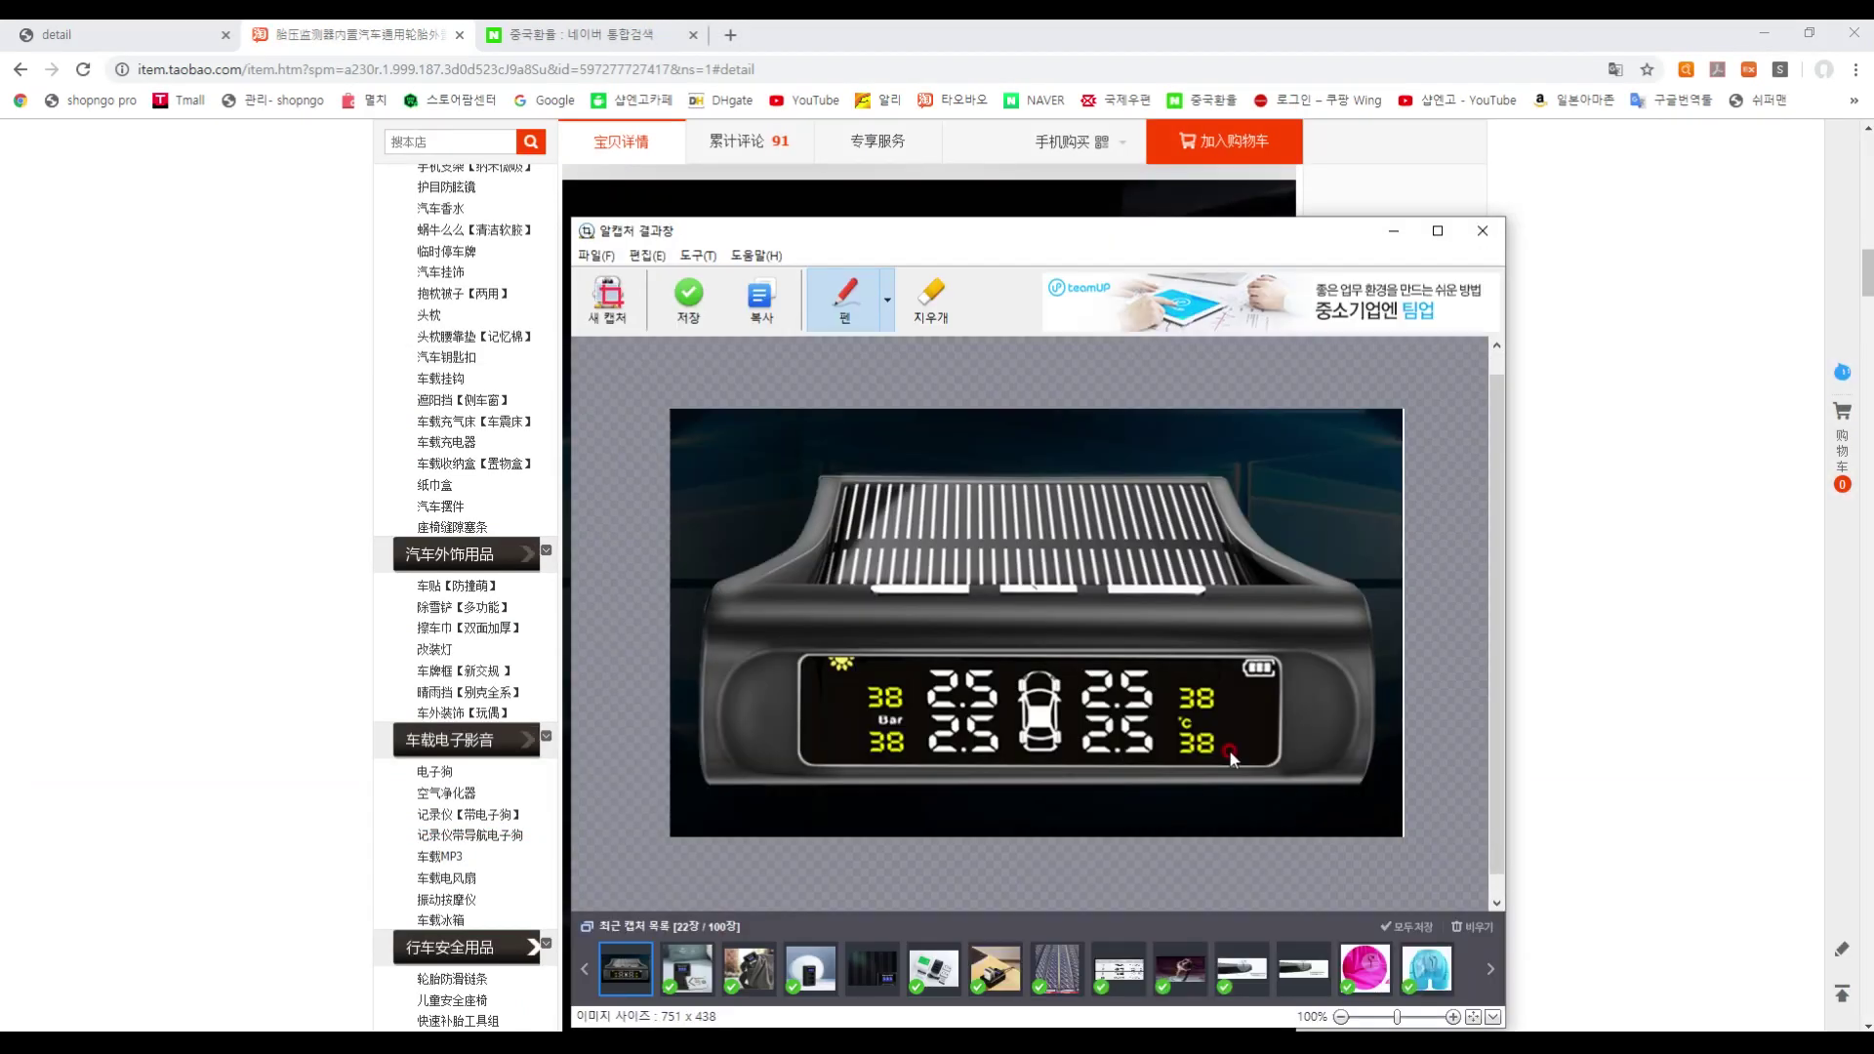
- Save the captured solar monitor picture to the desktop as 0.jpg, replacing the existing file, and close the capture window
{"action": "key", "text": "ctrl+s"}
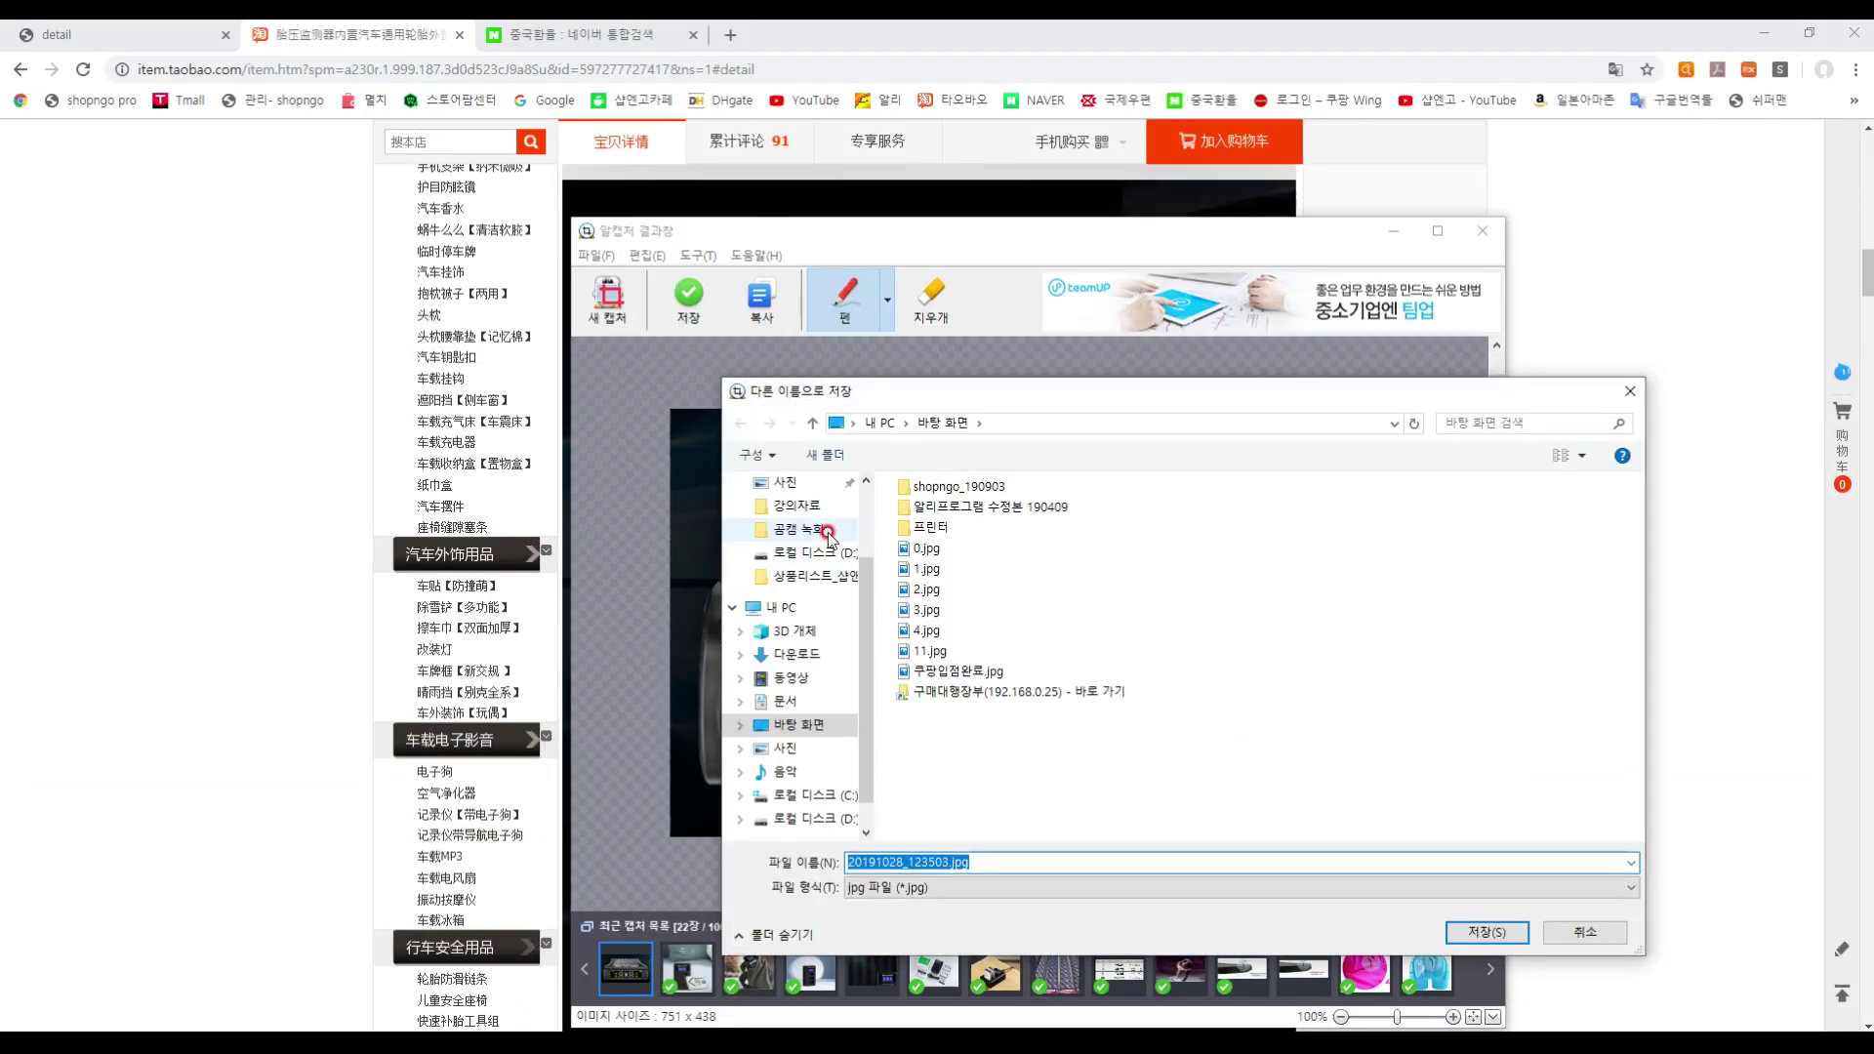
{"action": "double_click", "coordinate": [927, 549]}
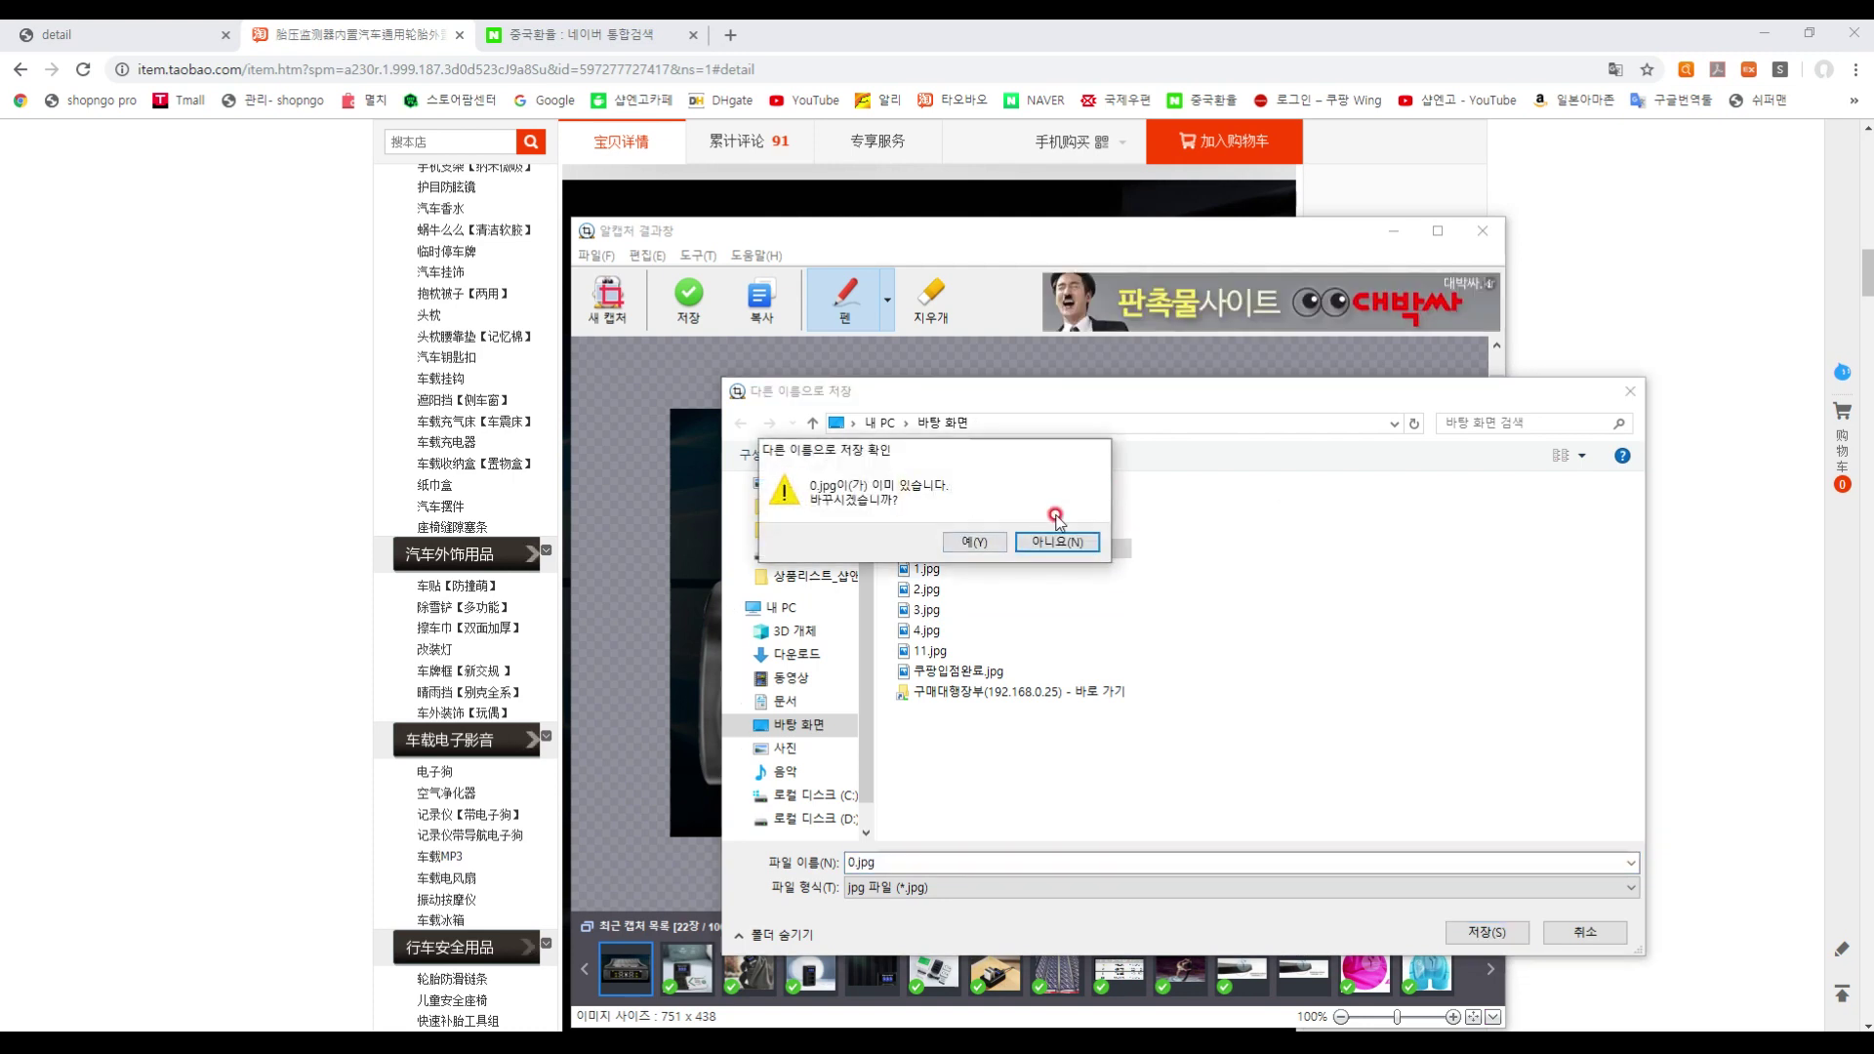
{"action": "left_click", "coordinate": [972, 543]}
{"action": "left_click", "coordinate": [1481, 231]}
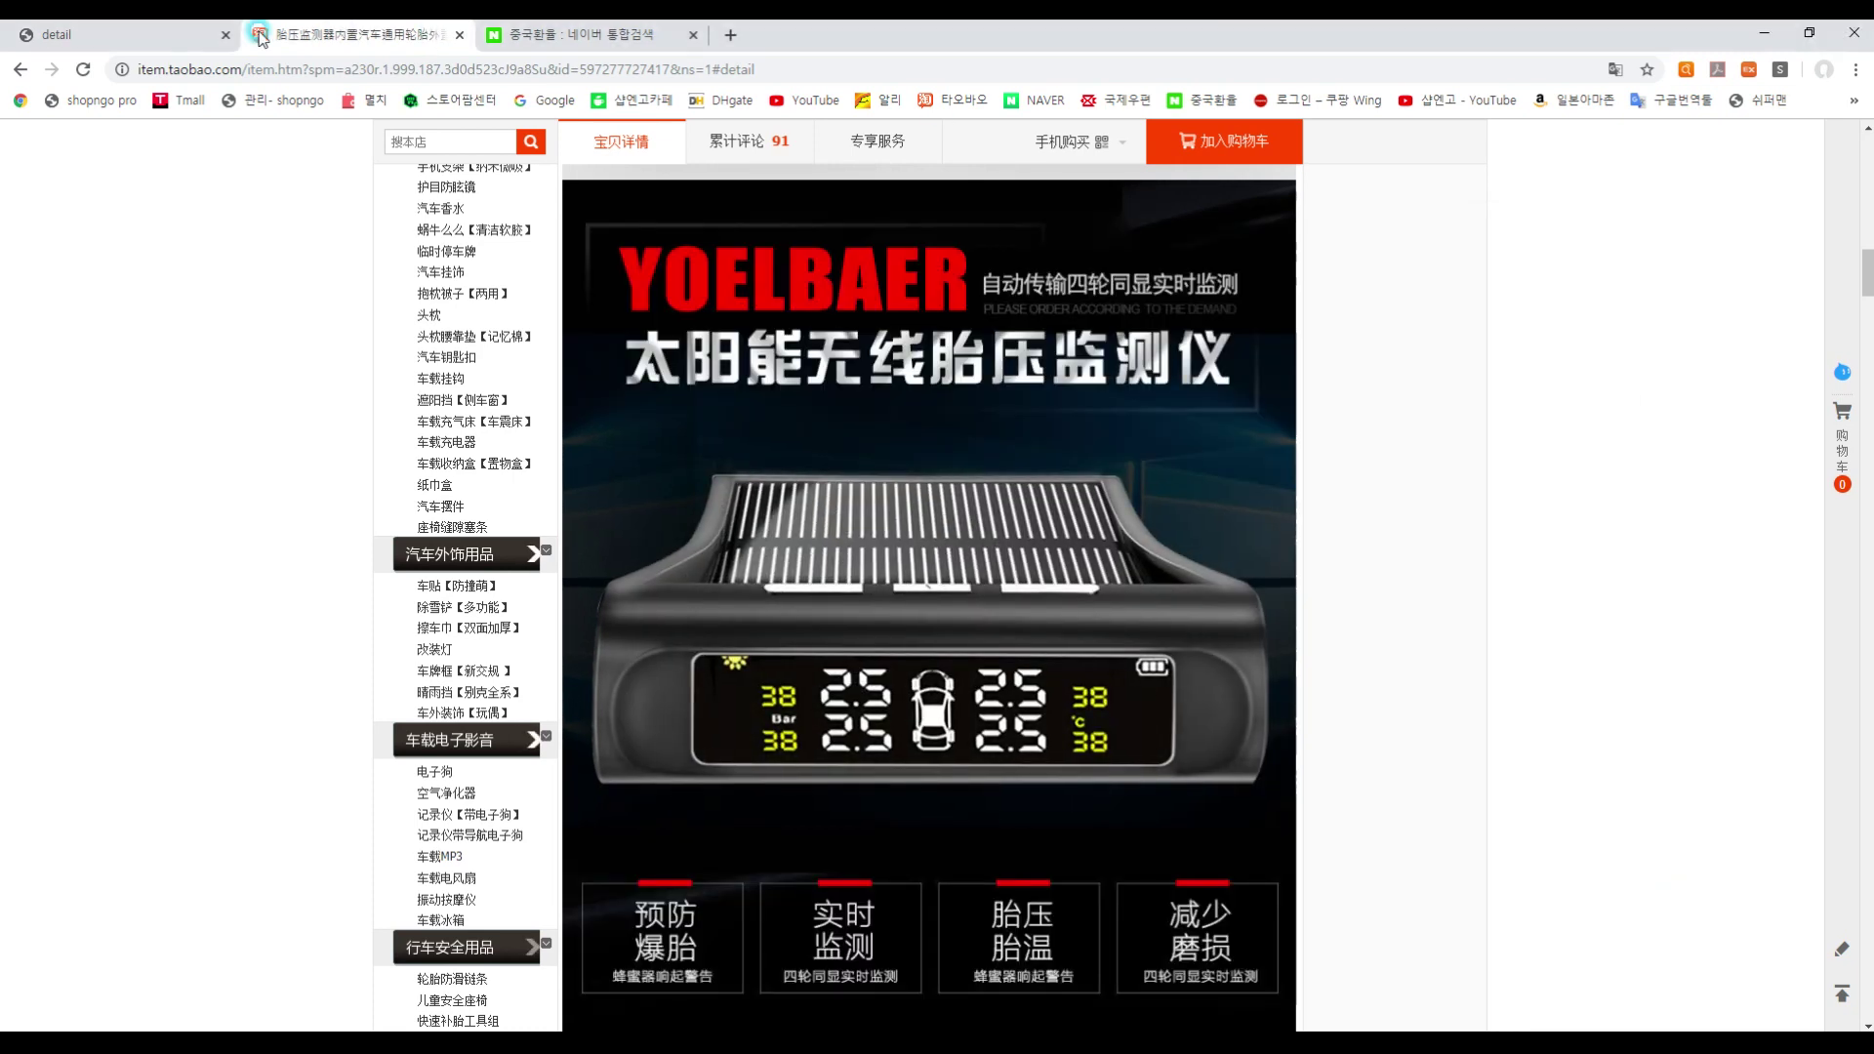
- Back in the ShopNGo detail page editor, delete the original Yoelbaer solar monitor images with Chinese headings above the external sensor image
{"action": "left_click", "coordinate": [58, 34]}
{"action": "scroll", "coordinate": [937, 586], "scroll_direction": "up", "scroll_amount": 5}
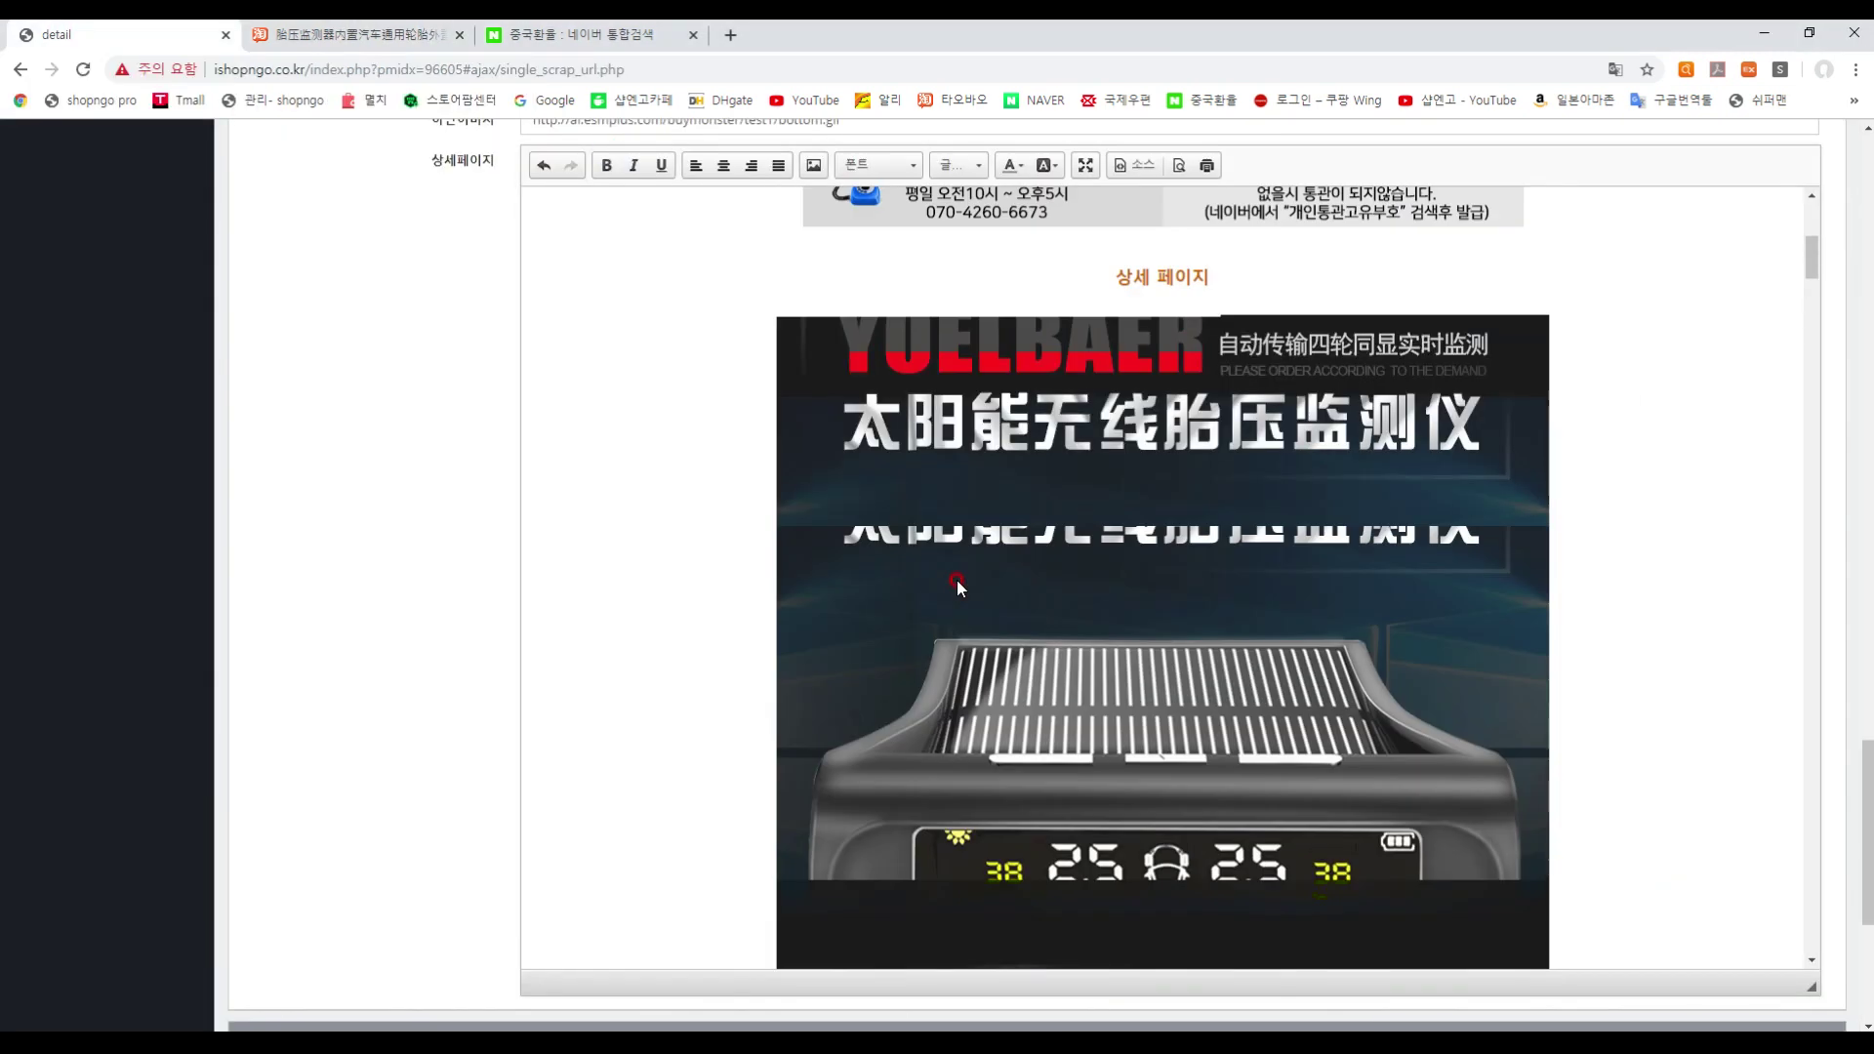
{"action": "scroll", "coordinate": [956, 585], "scroll_direction": "down", "scroll_amount": 2}
{"action": "left_click", "coordinate": [1123, 637]}
{"action": "key", "text": "Delete"}
{"action": "scroll", "coordinate": [644, 430], "scroll_direction": "up", "scroll_amount": 1}
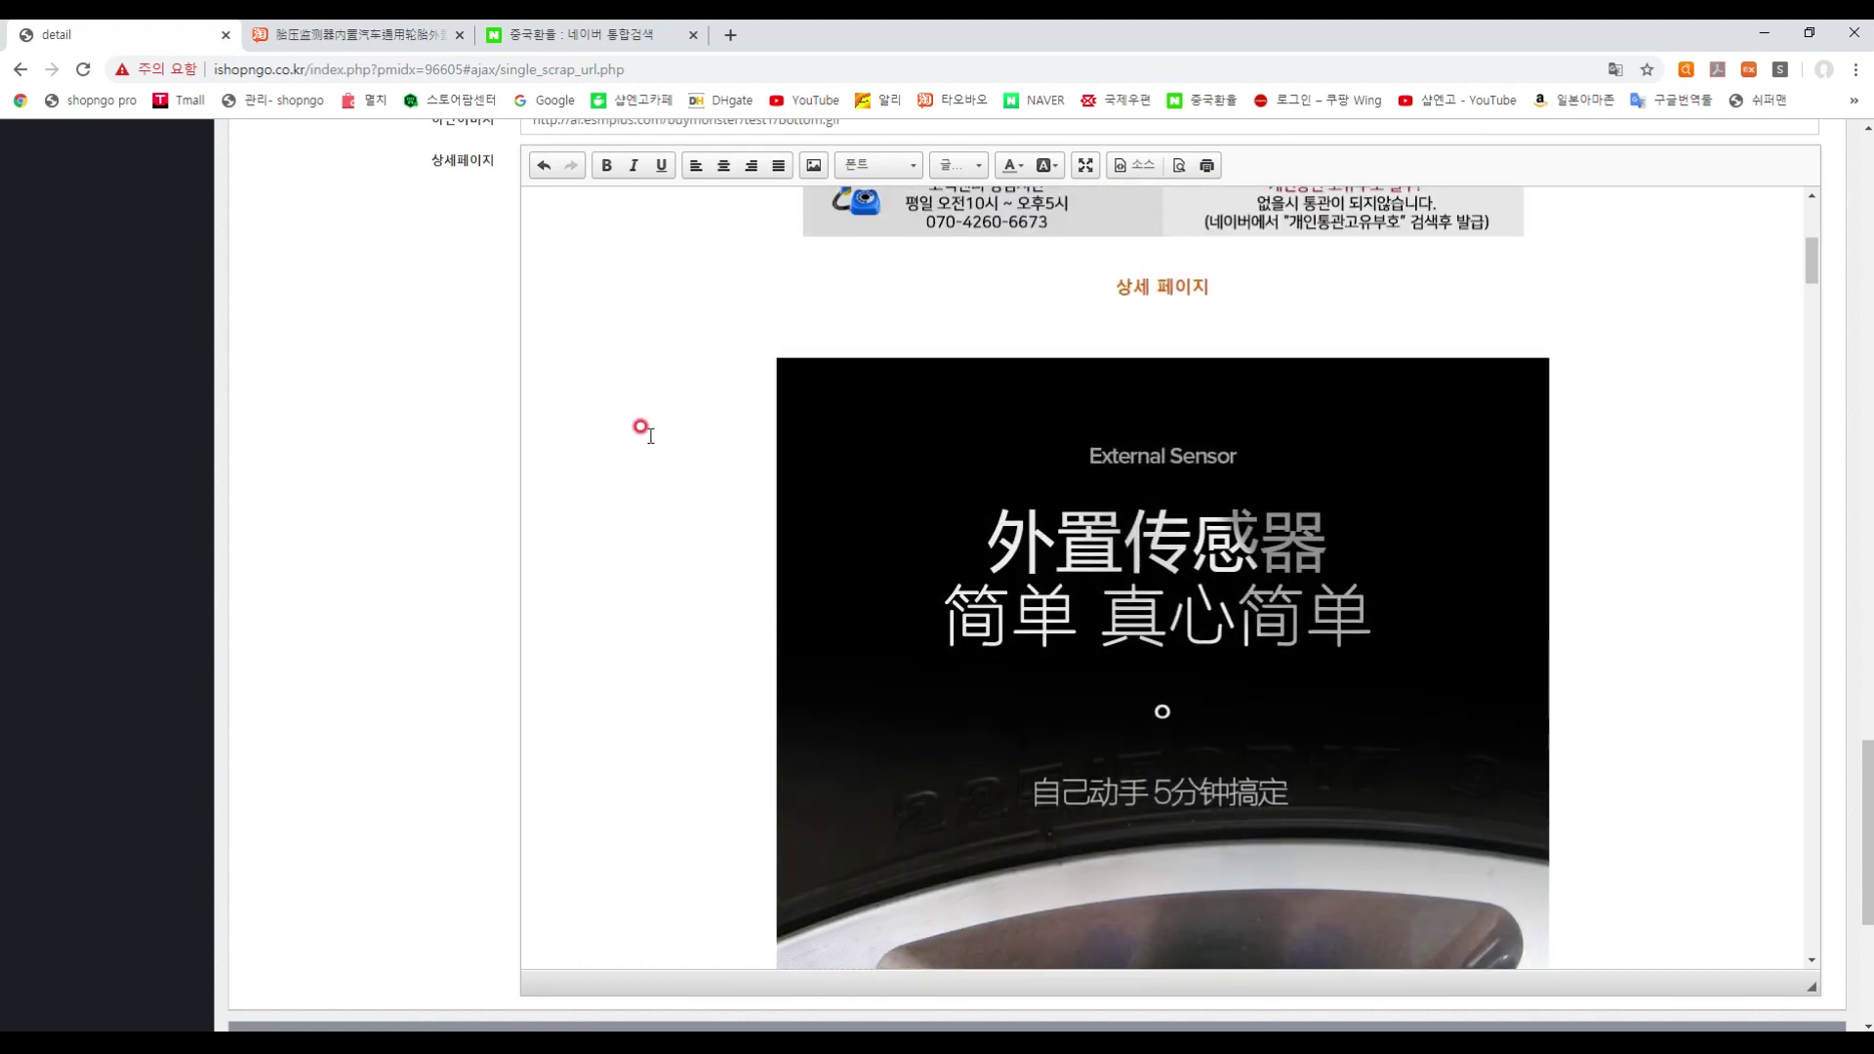
- Upload 0.jpg from the desktop to the server and insert it above the external sensor image in the detail page
{"action": "left_click", "coordinate": [814, 165]}
{"action": "left_click", "coordinate": [772, 451]}
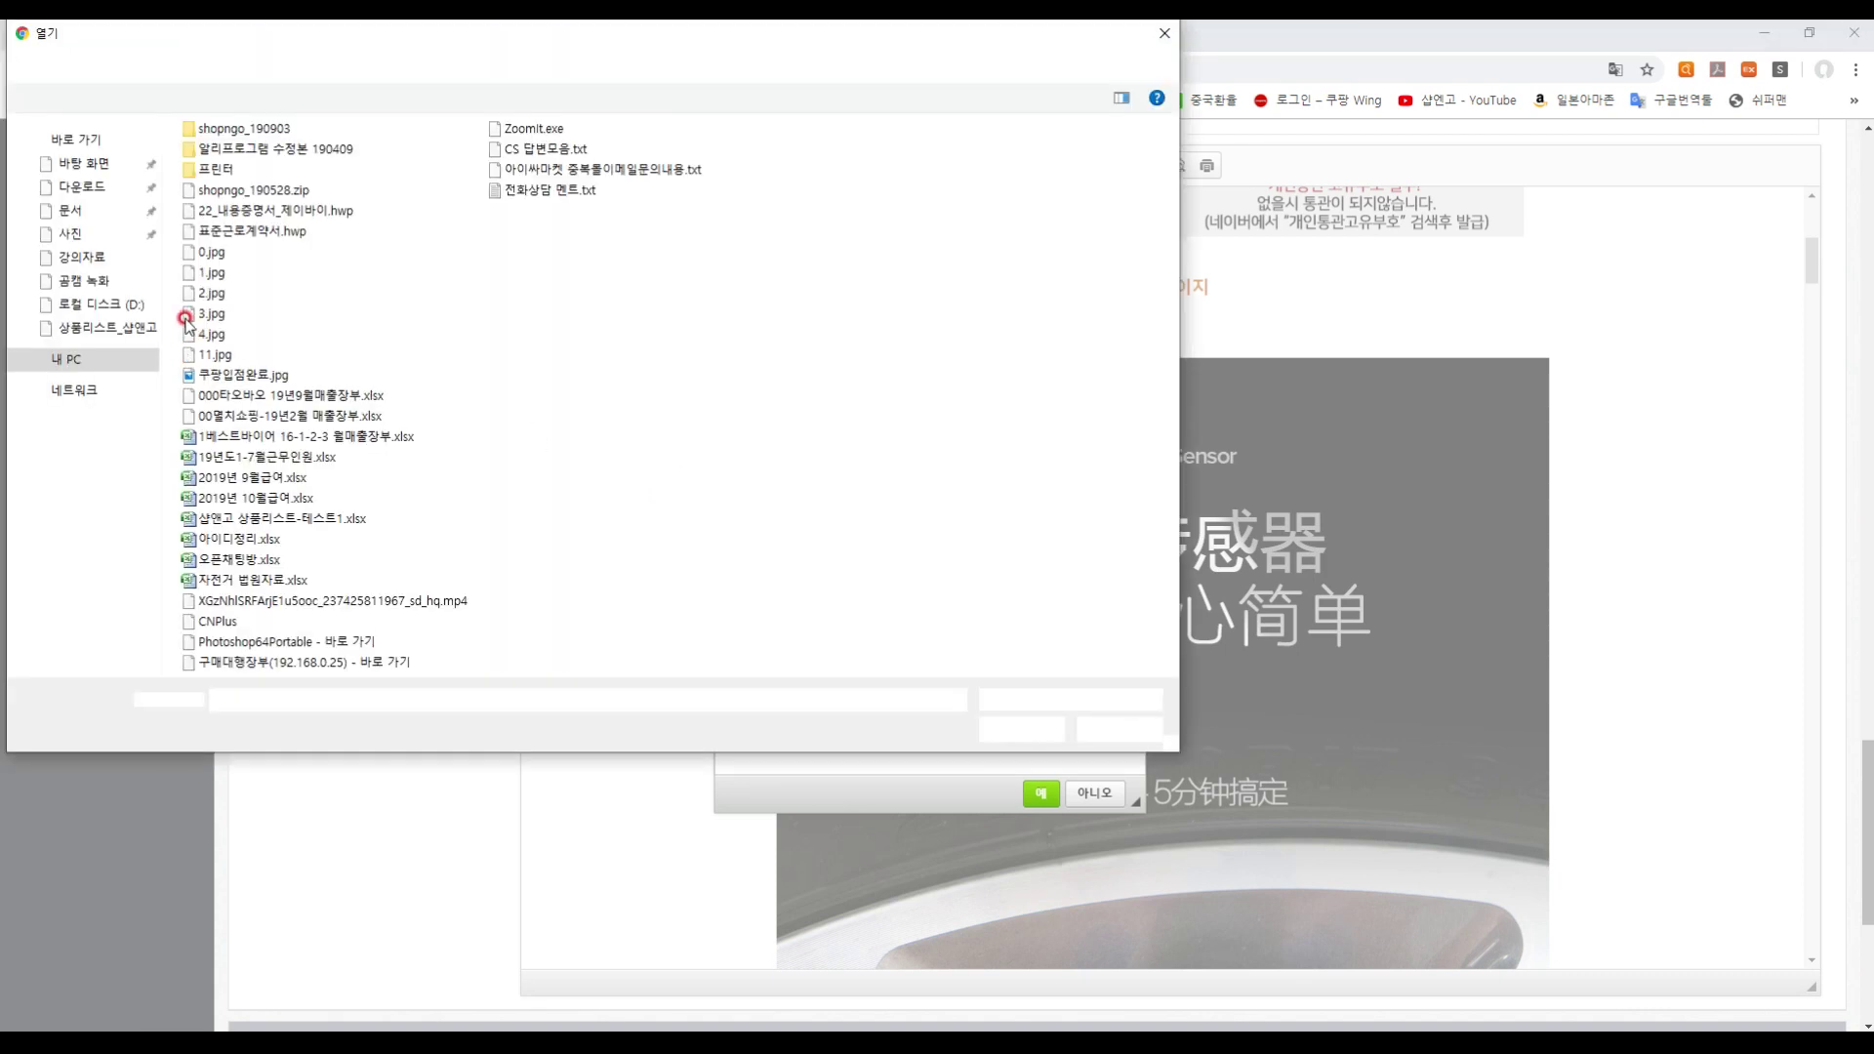
{"action": "left_click", "coordinate": [220, 254]}
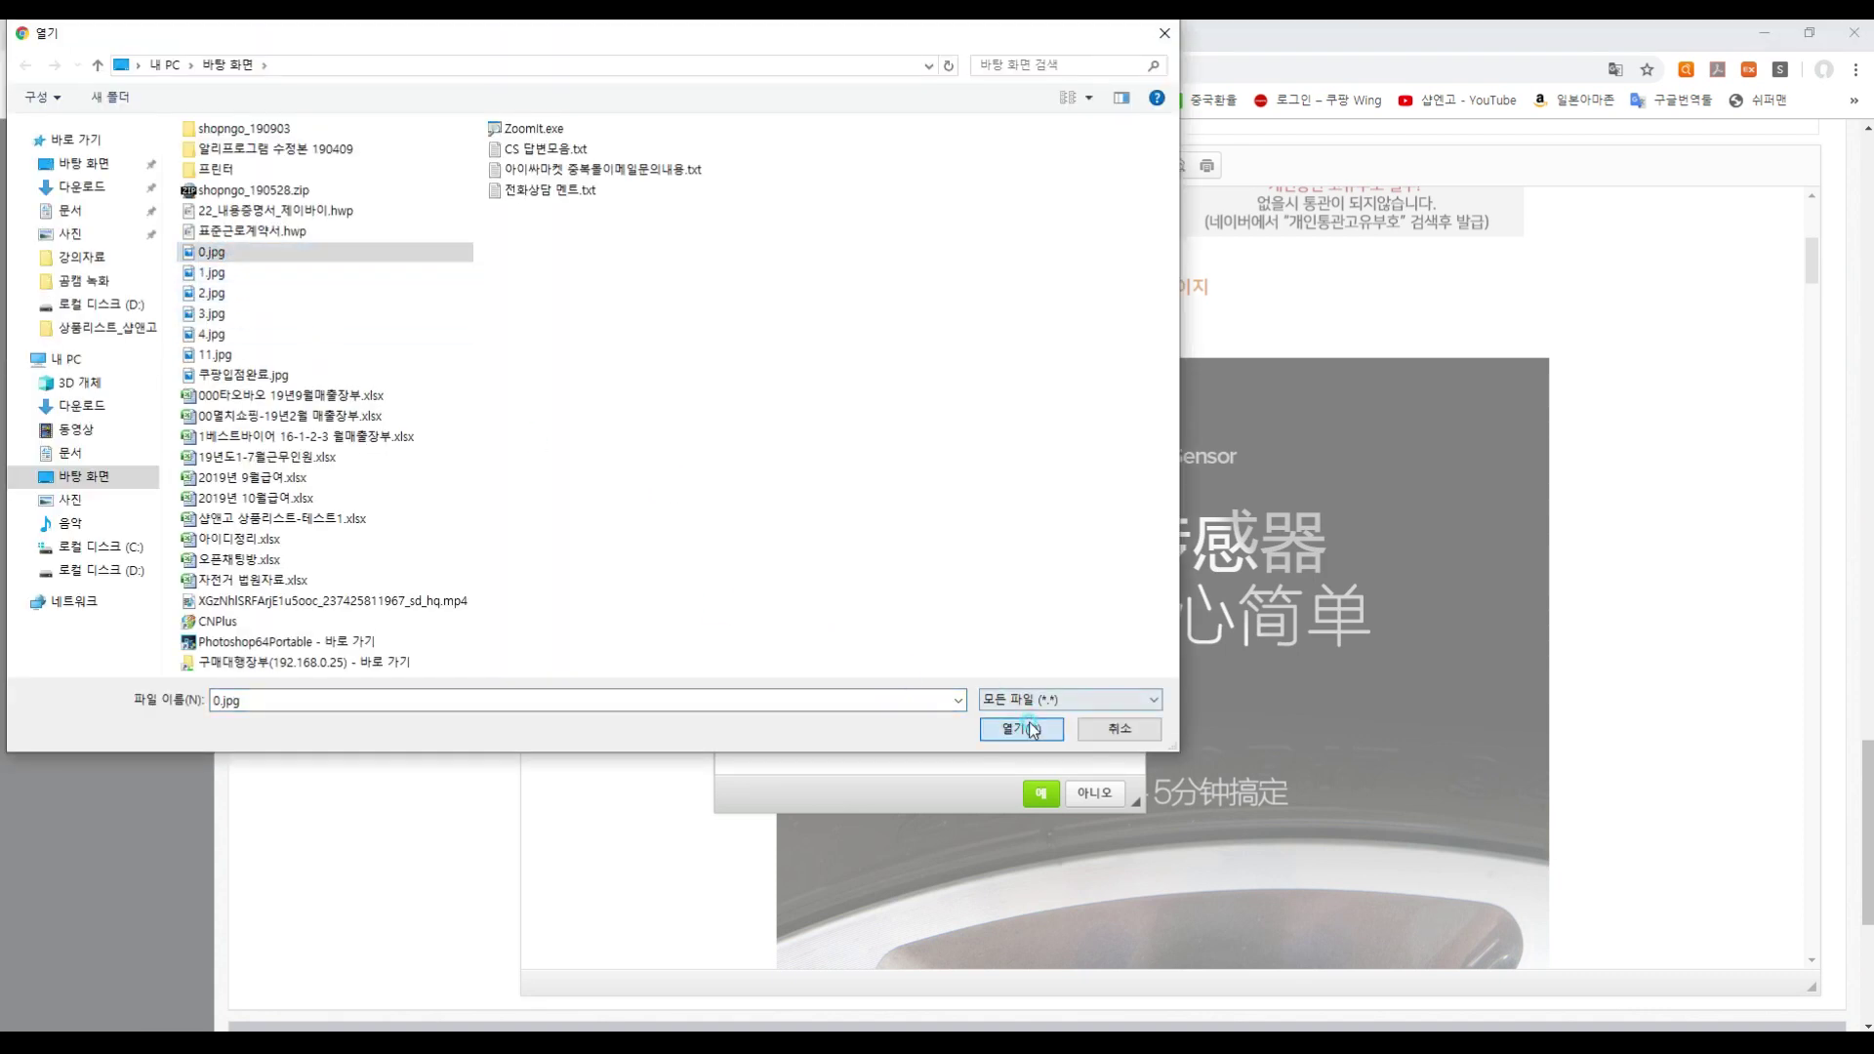
{"action": "left_click", "coordinate": [1015, 727]}
{"action": "left_click", "coordinate": [789, 485]}
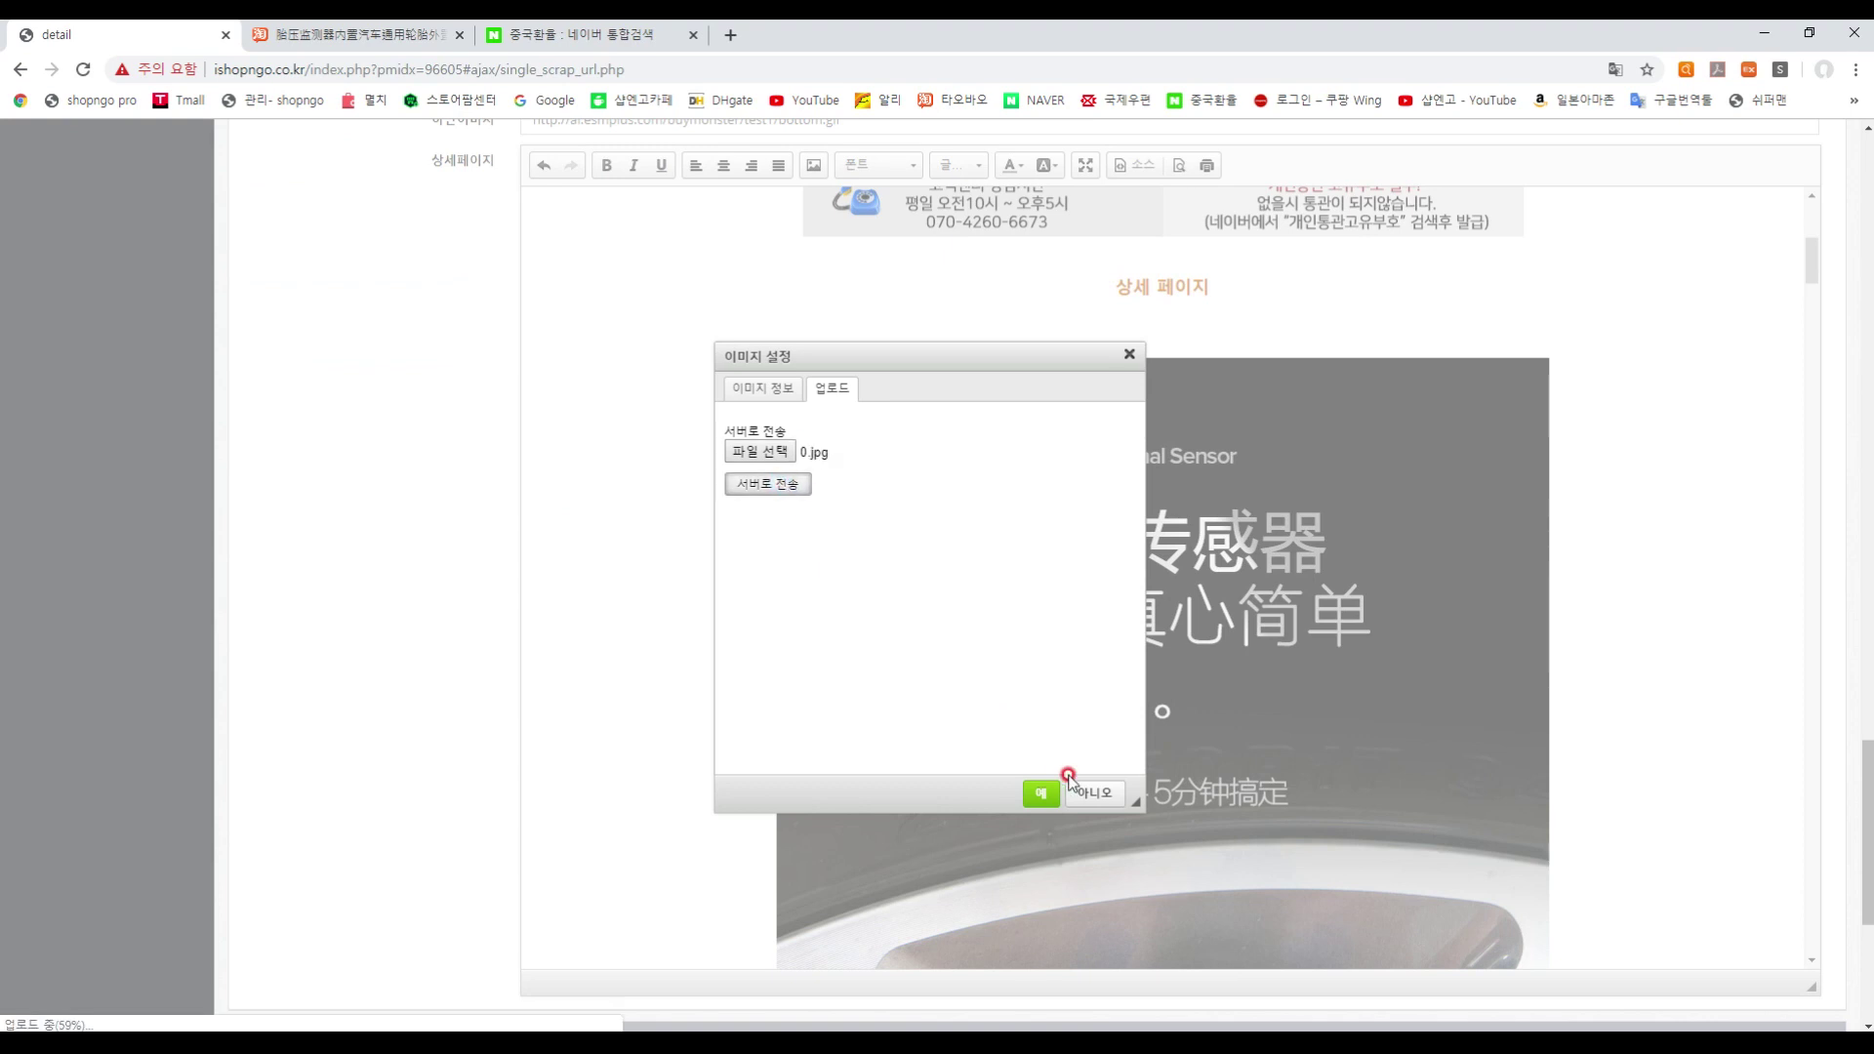
{"action": "left_click", "coordinate": [1391, 794]}
{"action": "left_click", "coordinate": [1176, 480]}
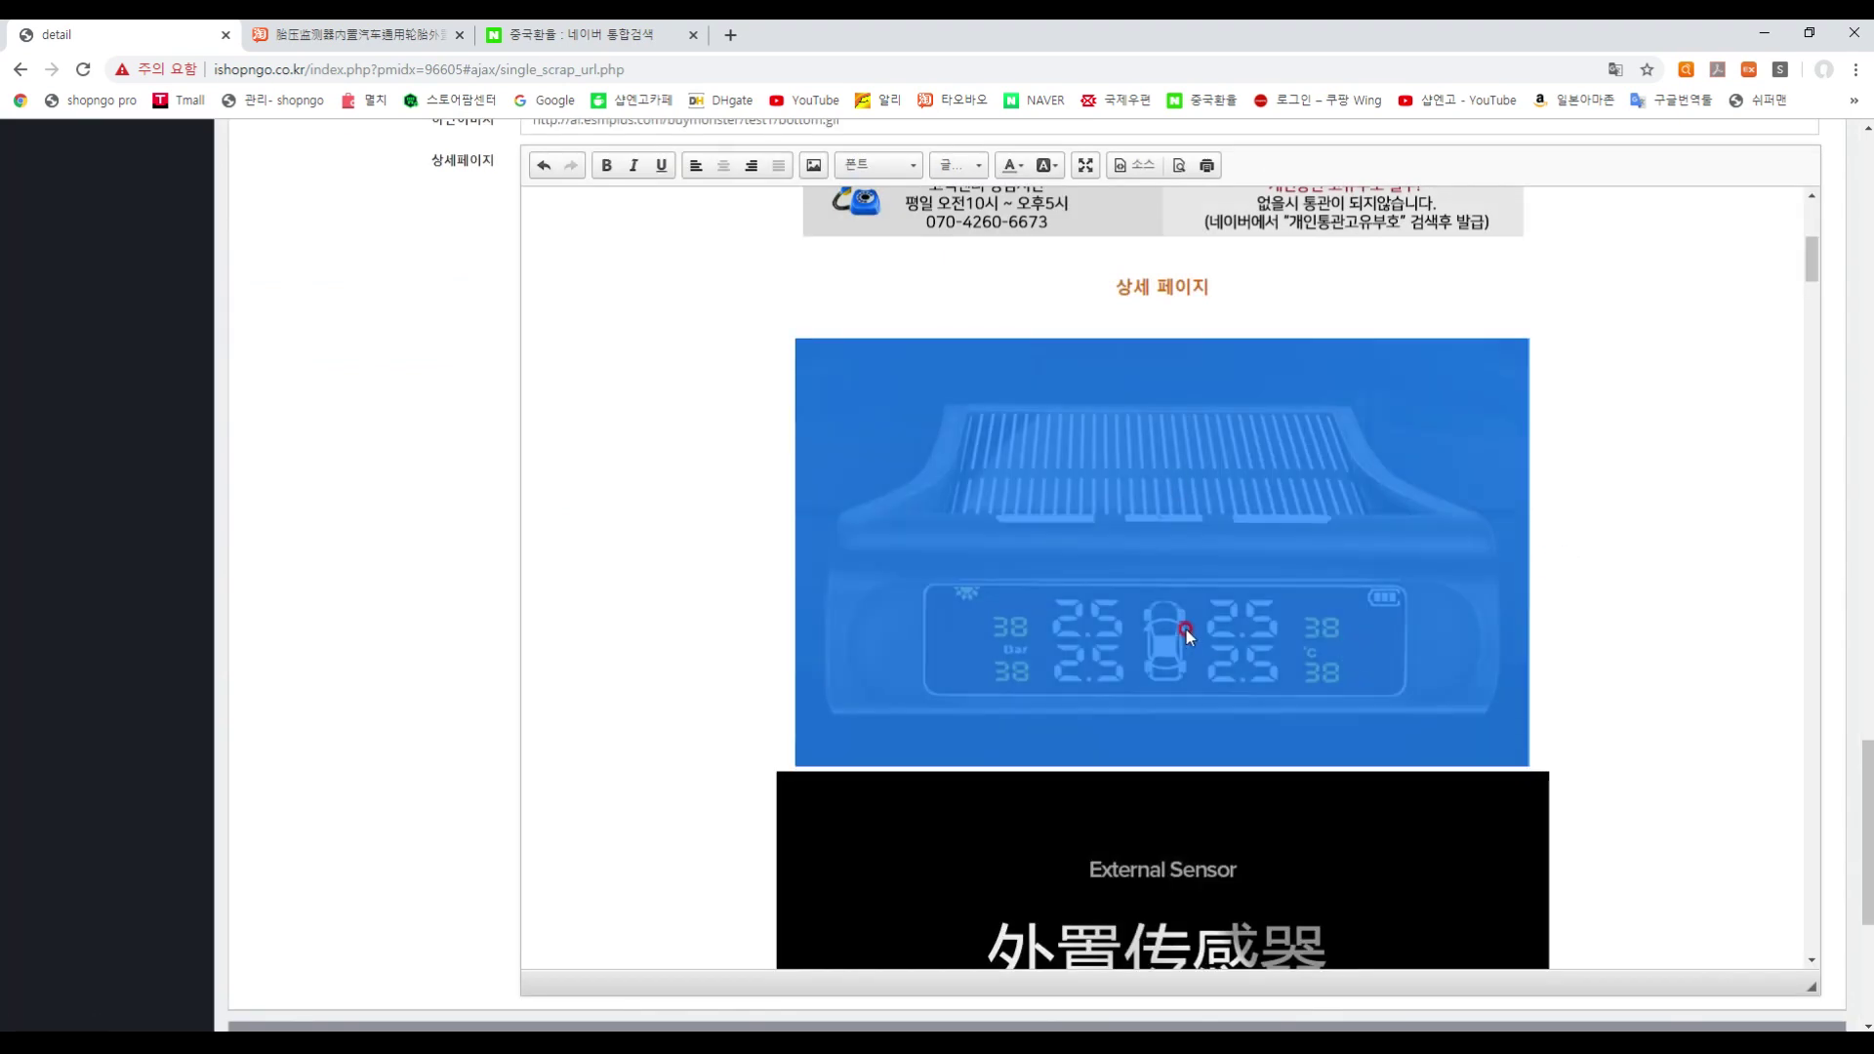
{"action": "left_click", "coordinate": [1660, 568]}
{"action": "left_click", "coordinate": [1248, 509]}
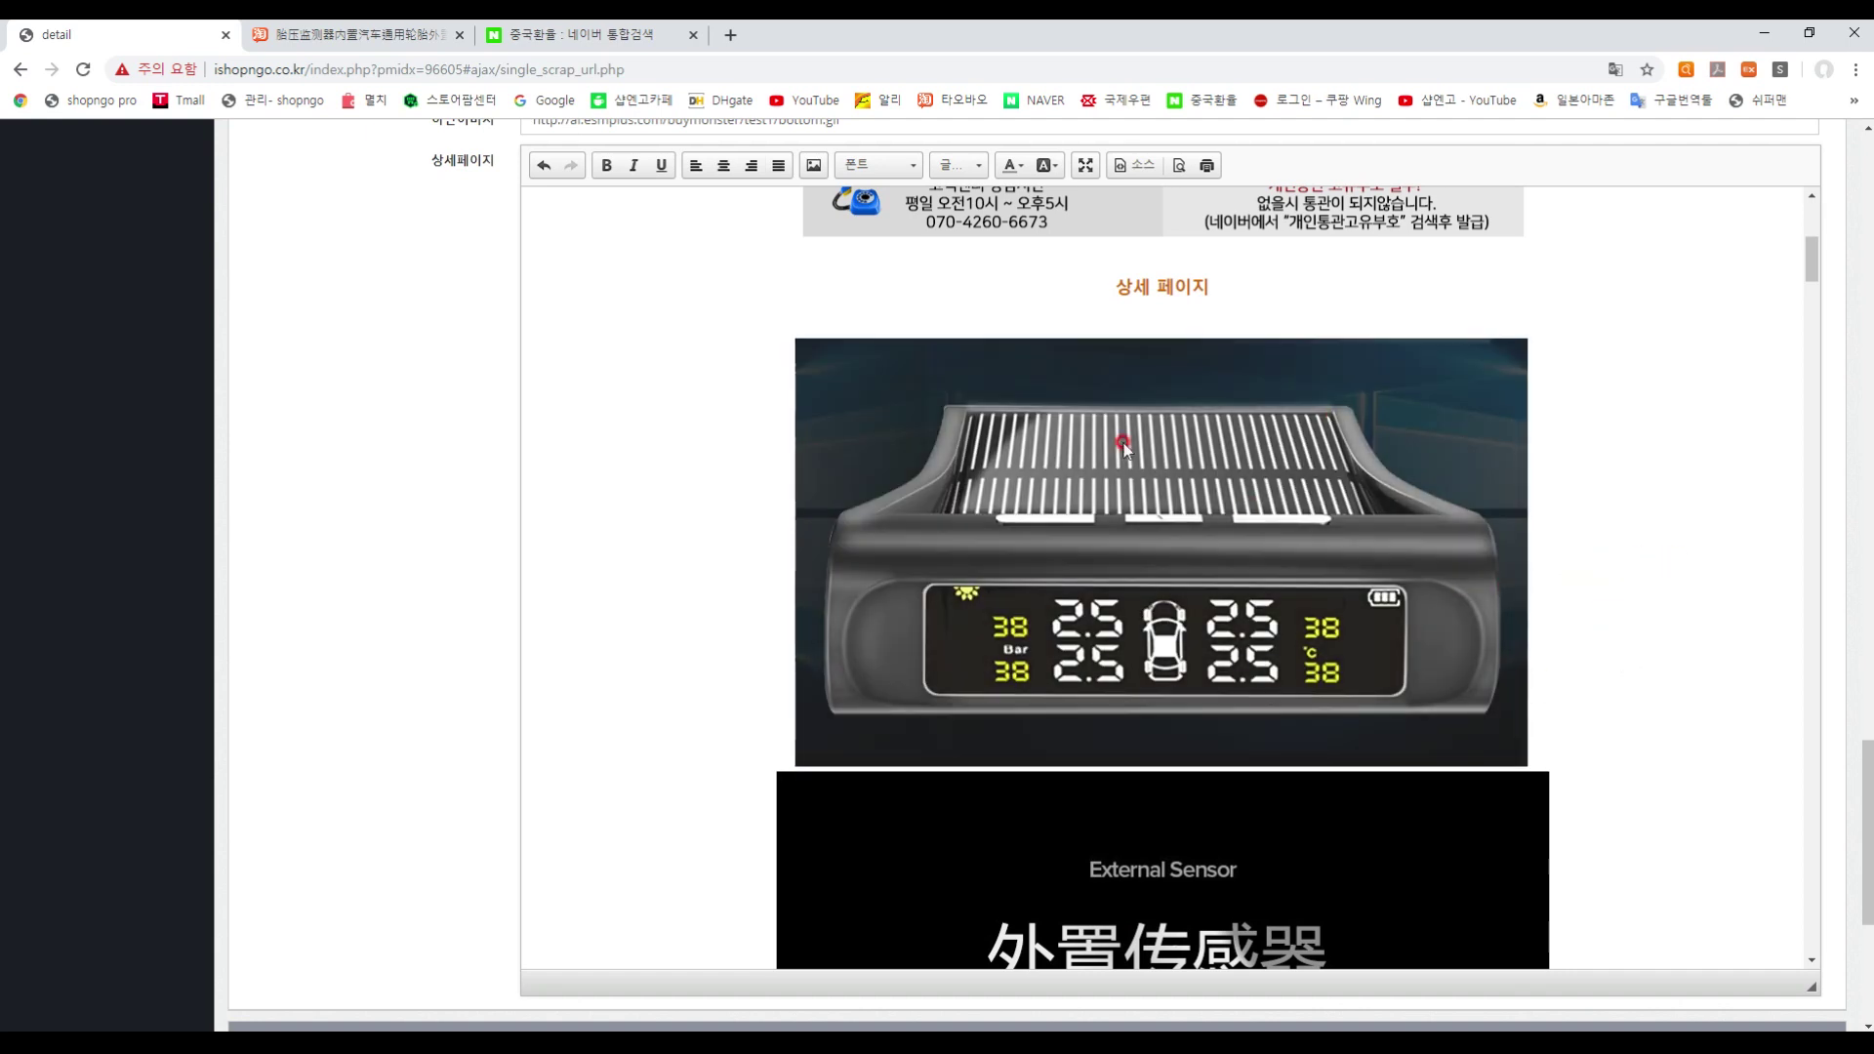
- Look through the remaining detail page images, from the external sensor picture down to the purchase notices
{"action": "scroll", "coordinate": [1532, 704], "scroll_direction": "down", "scroll_amount": 5}
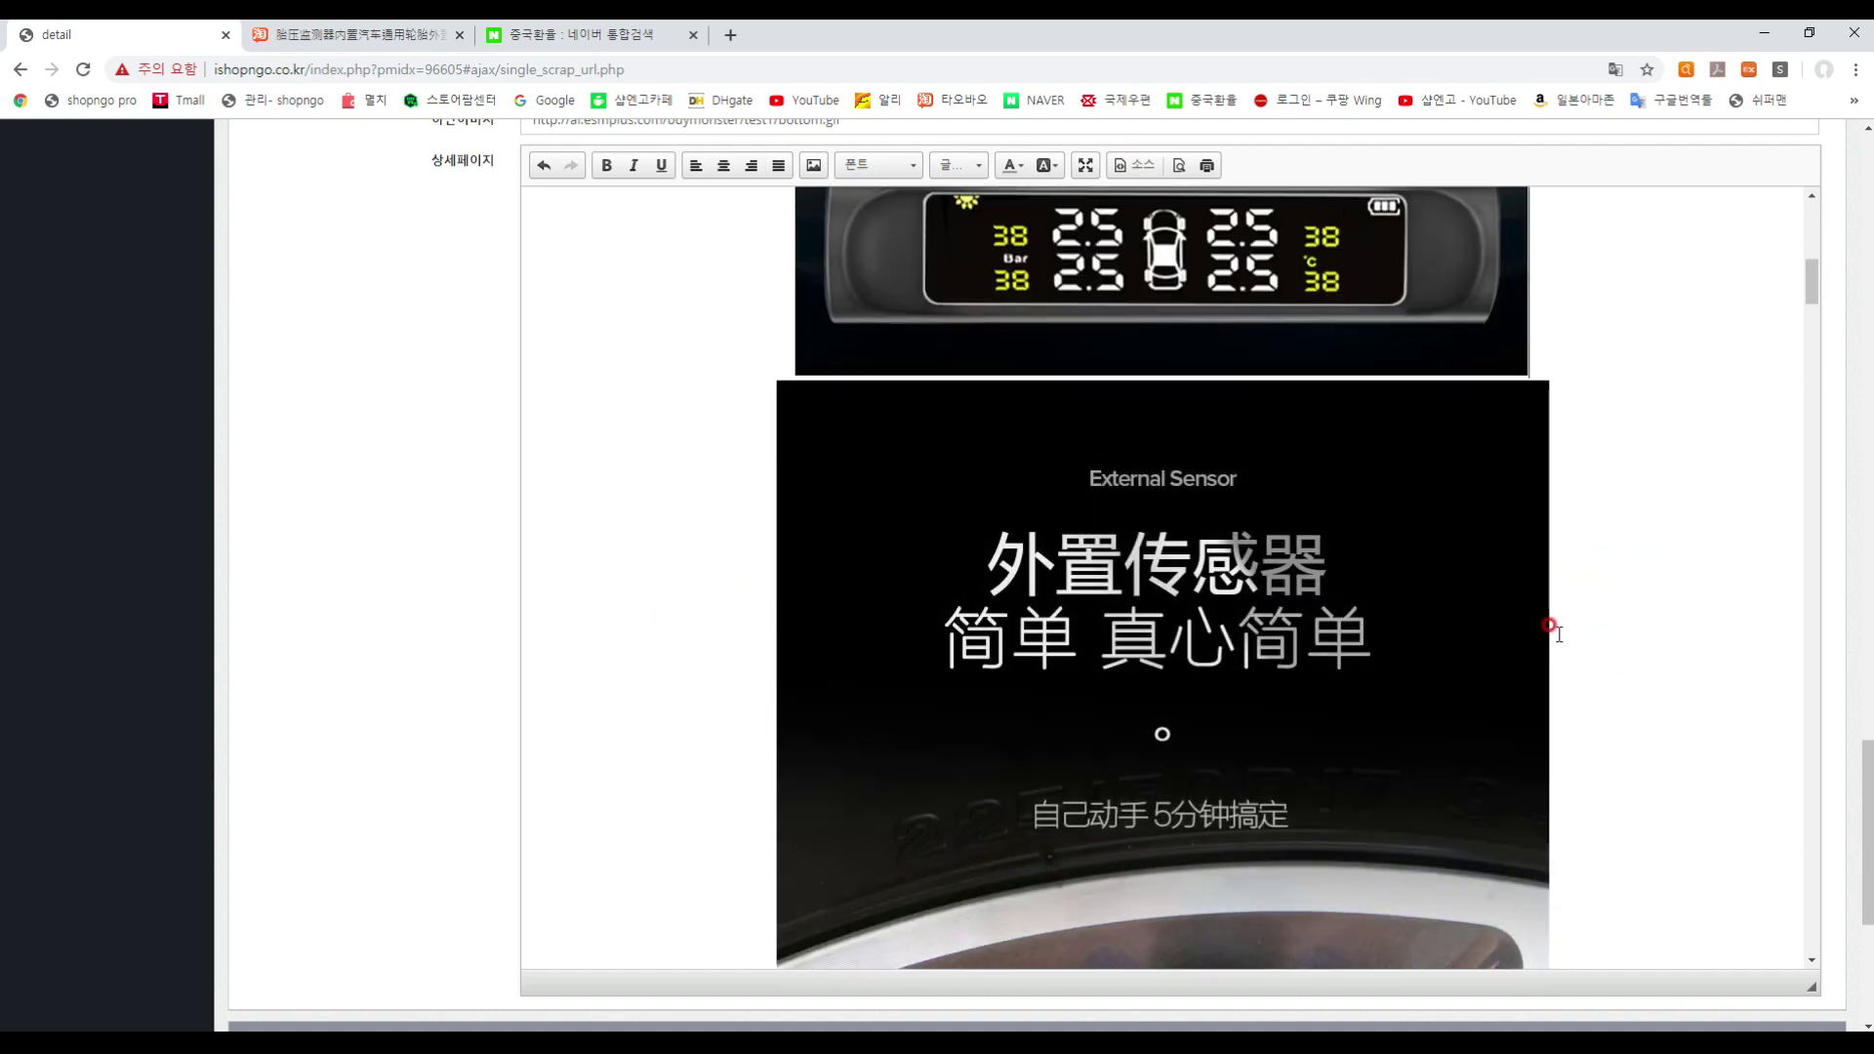
{"action": "scroll", "coordinate": [1559, 623], "scroll_direction": "up", "scroll_amount": 4}
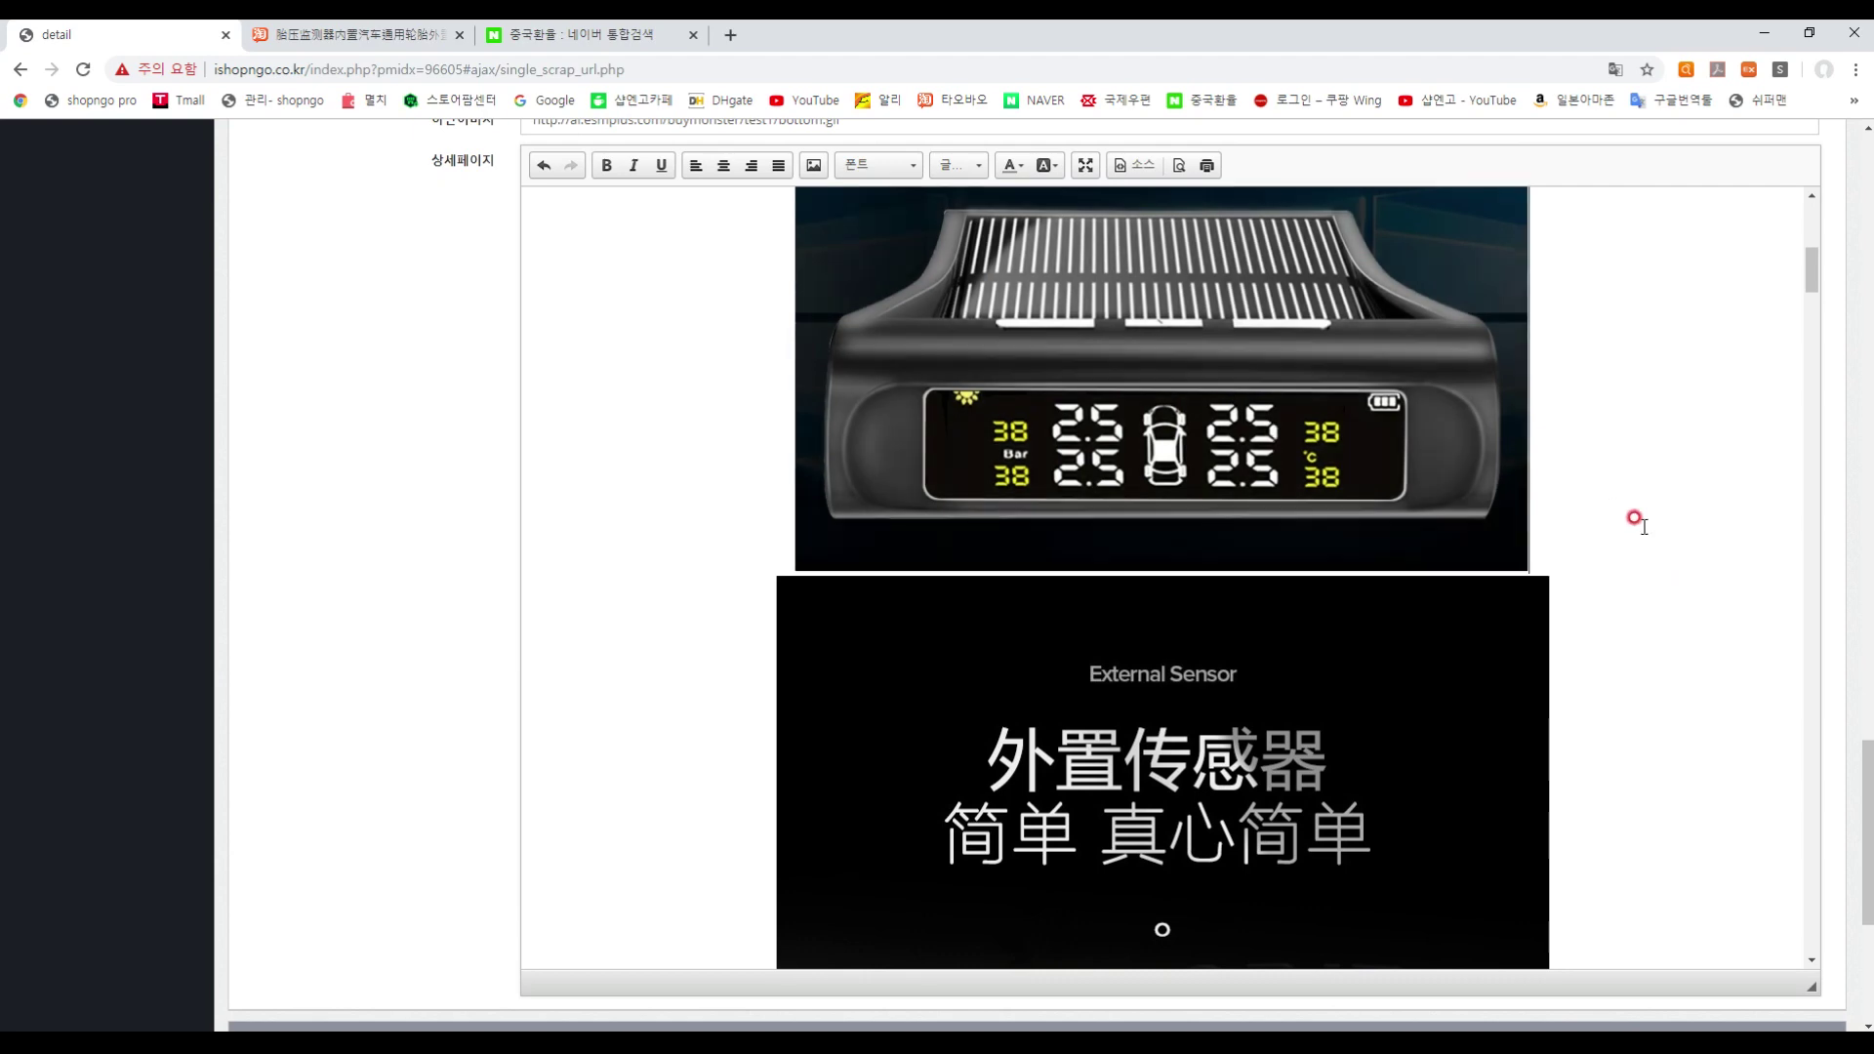
{"action": "scroll", "coordinate": [1635, 519], "scroll_direction": "down", "scroll_amount": 3}
{"action": "scroll", "coordinate": [1636, 518], "scroll_direction": "down", "scroll_amount": 10}
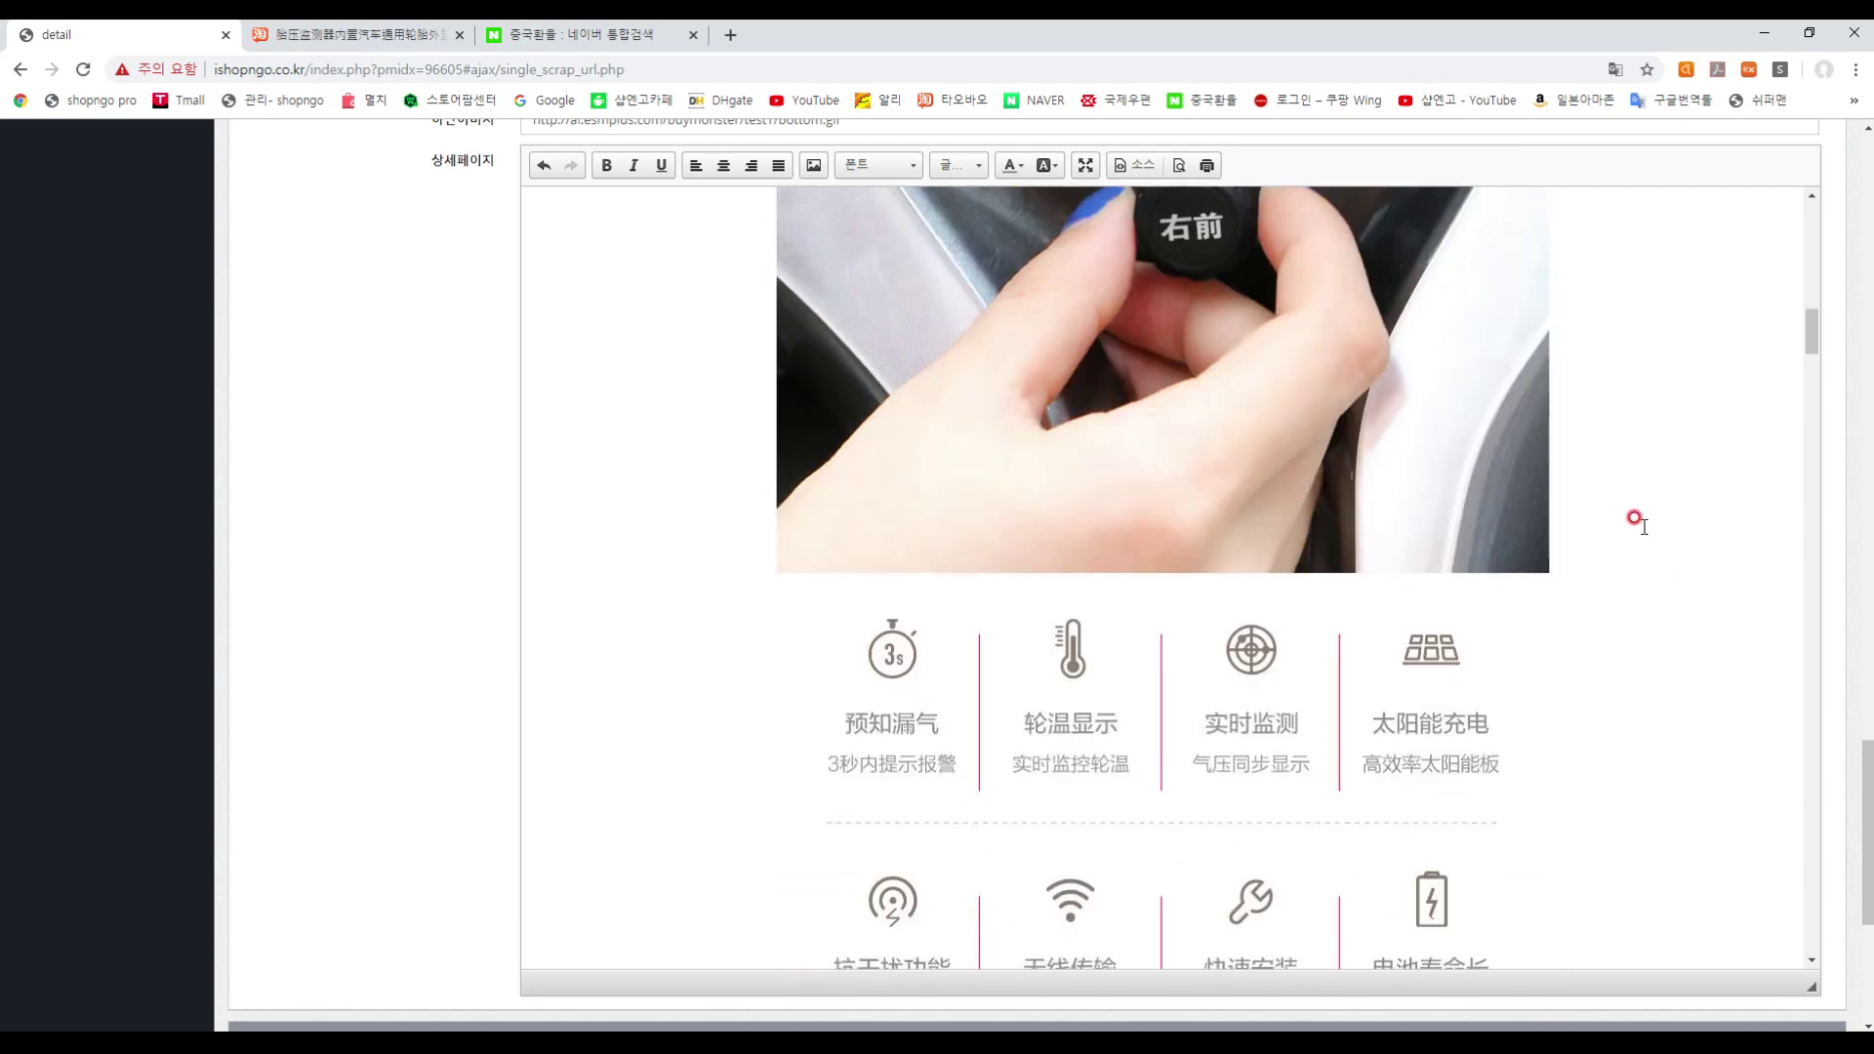
{"action": "scroll", "coordinate": [1631, 536], "scroll_direction": "down", "scroll_amount": 11}
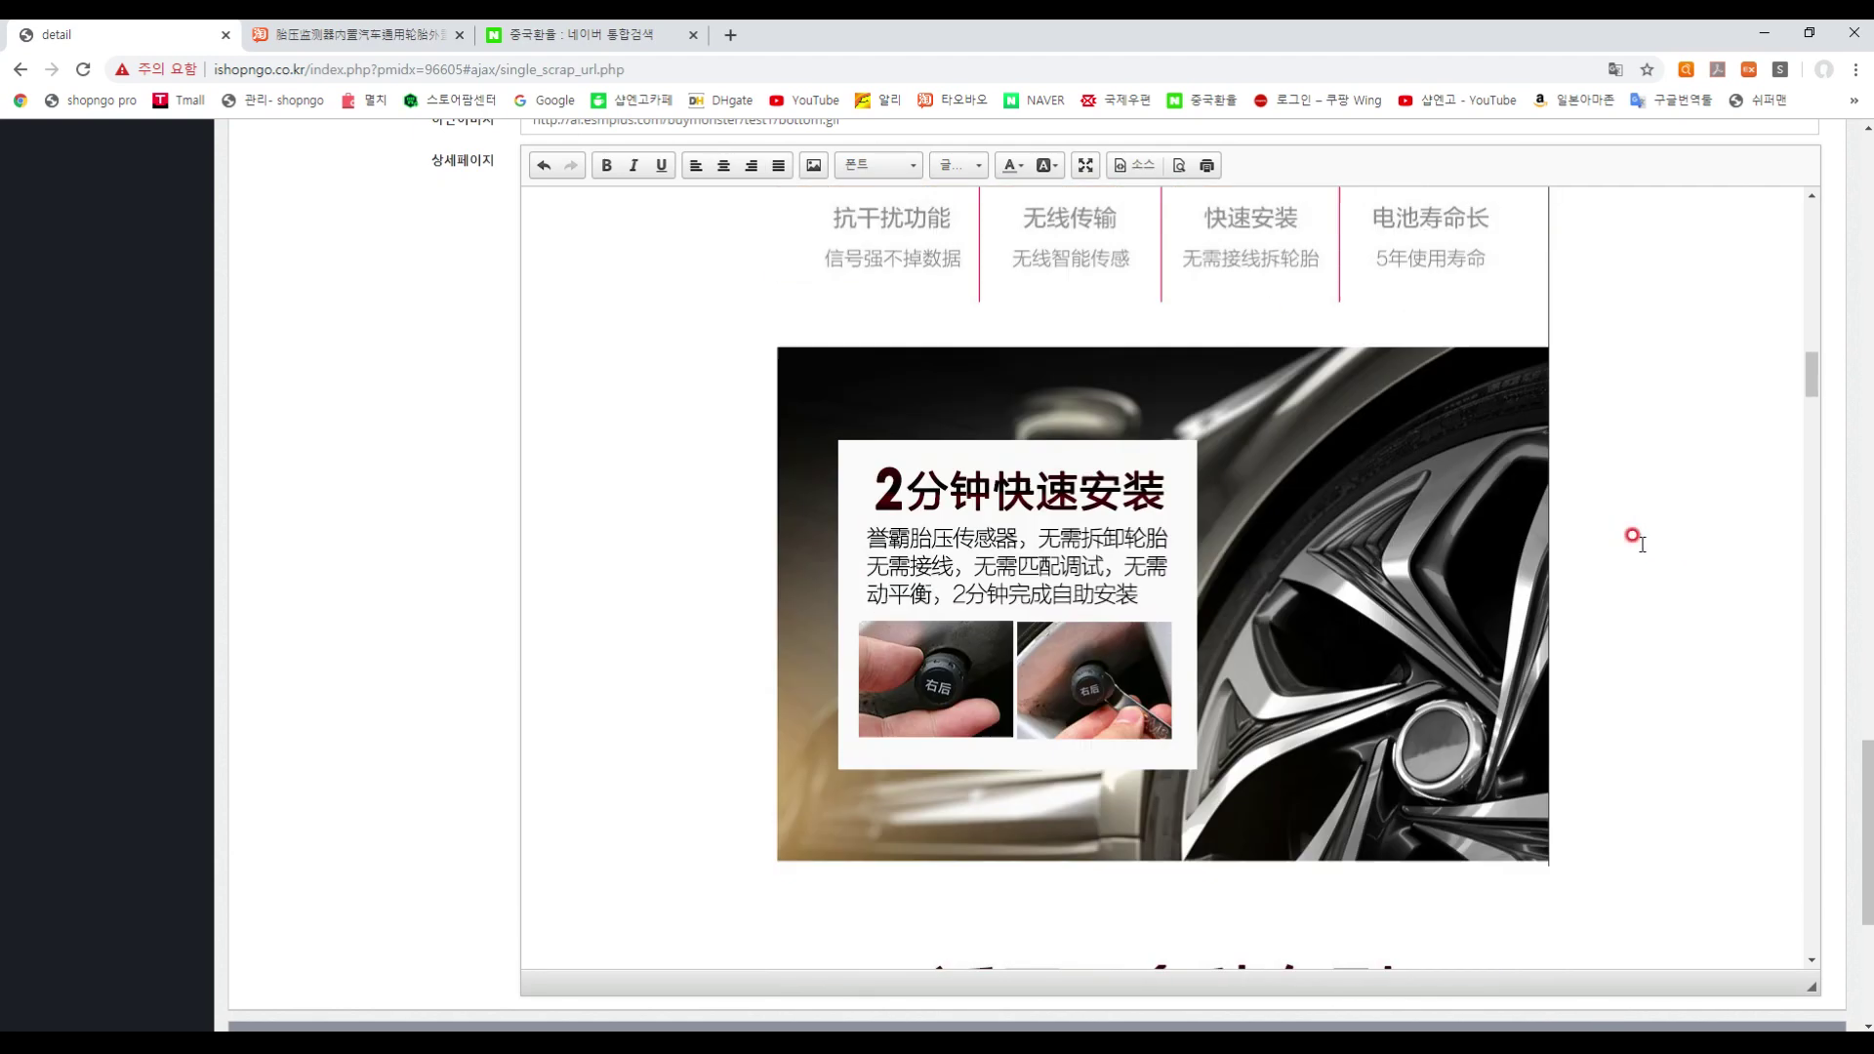
{"action": "scroll", "coordinate": [1636, 537], "scroll_direction": "down", "scroll_amount": 12}
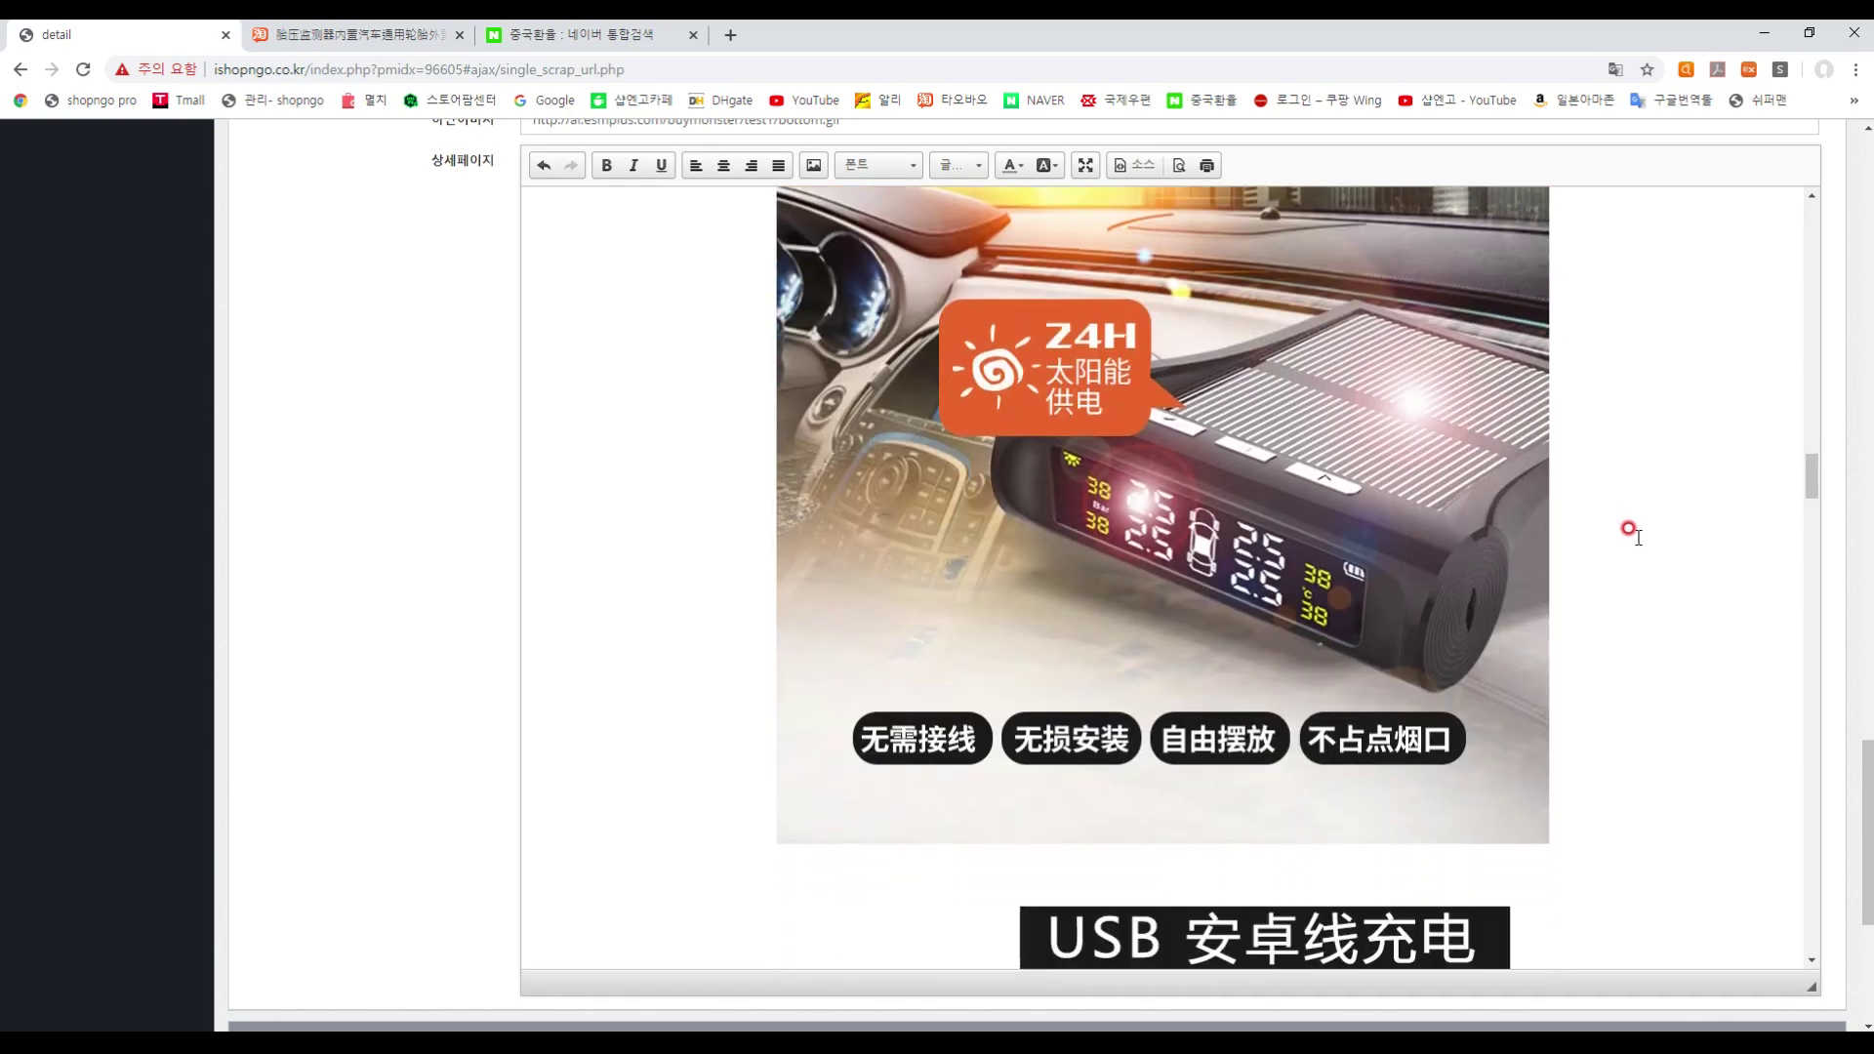
{"action": "scroll", "coordinate": [1636, 535], "scroll_direction": "down", "scroll_amount": 10}
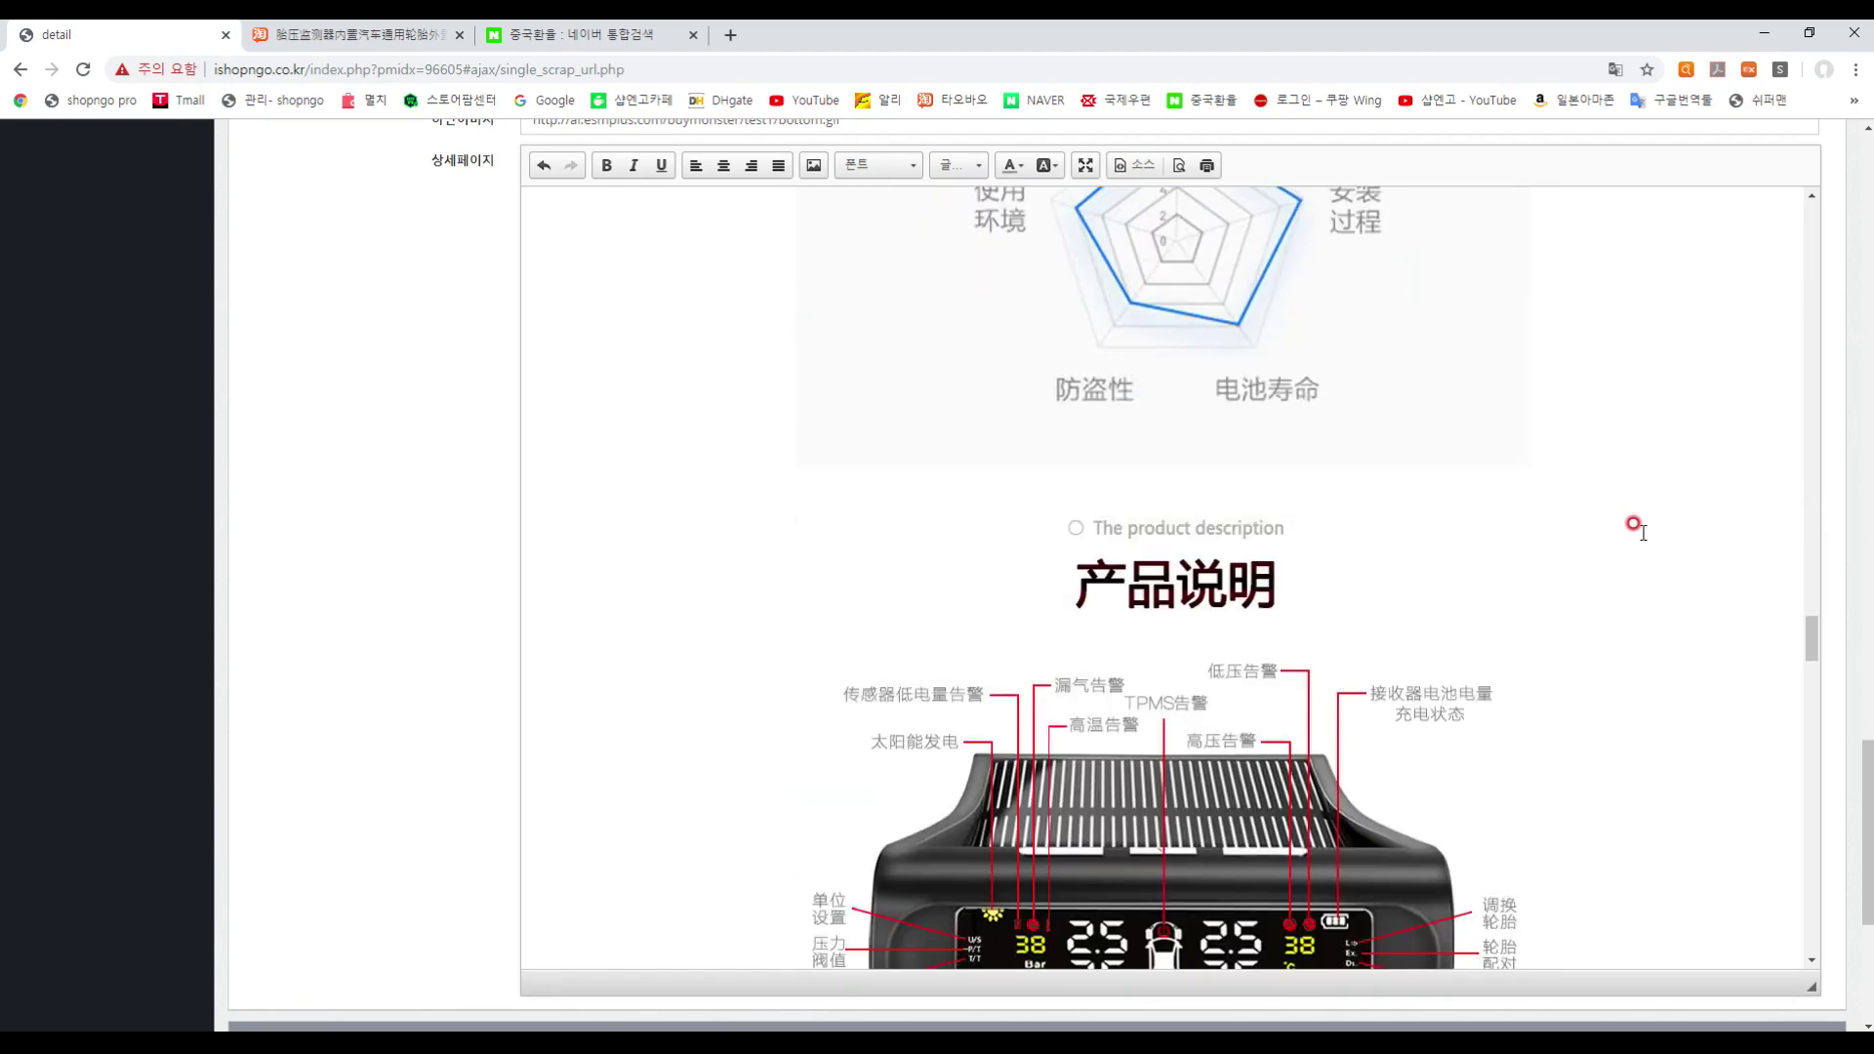
{"action": "scroll", "coordinate": [1640, 528], "scroll_direction": "up", "scroll_amount": 9}
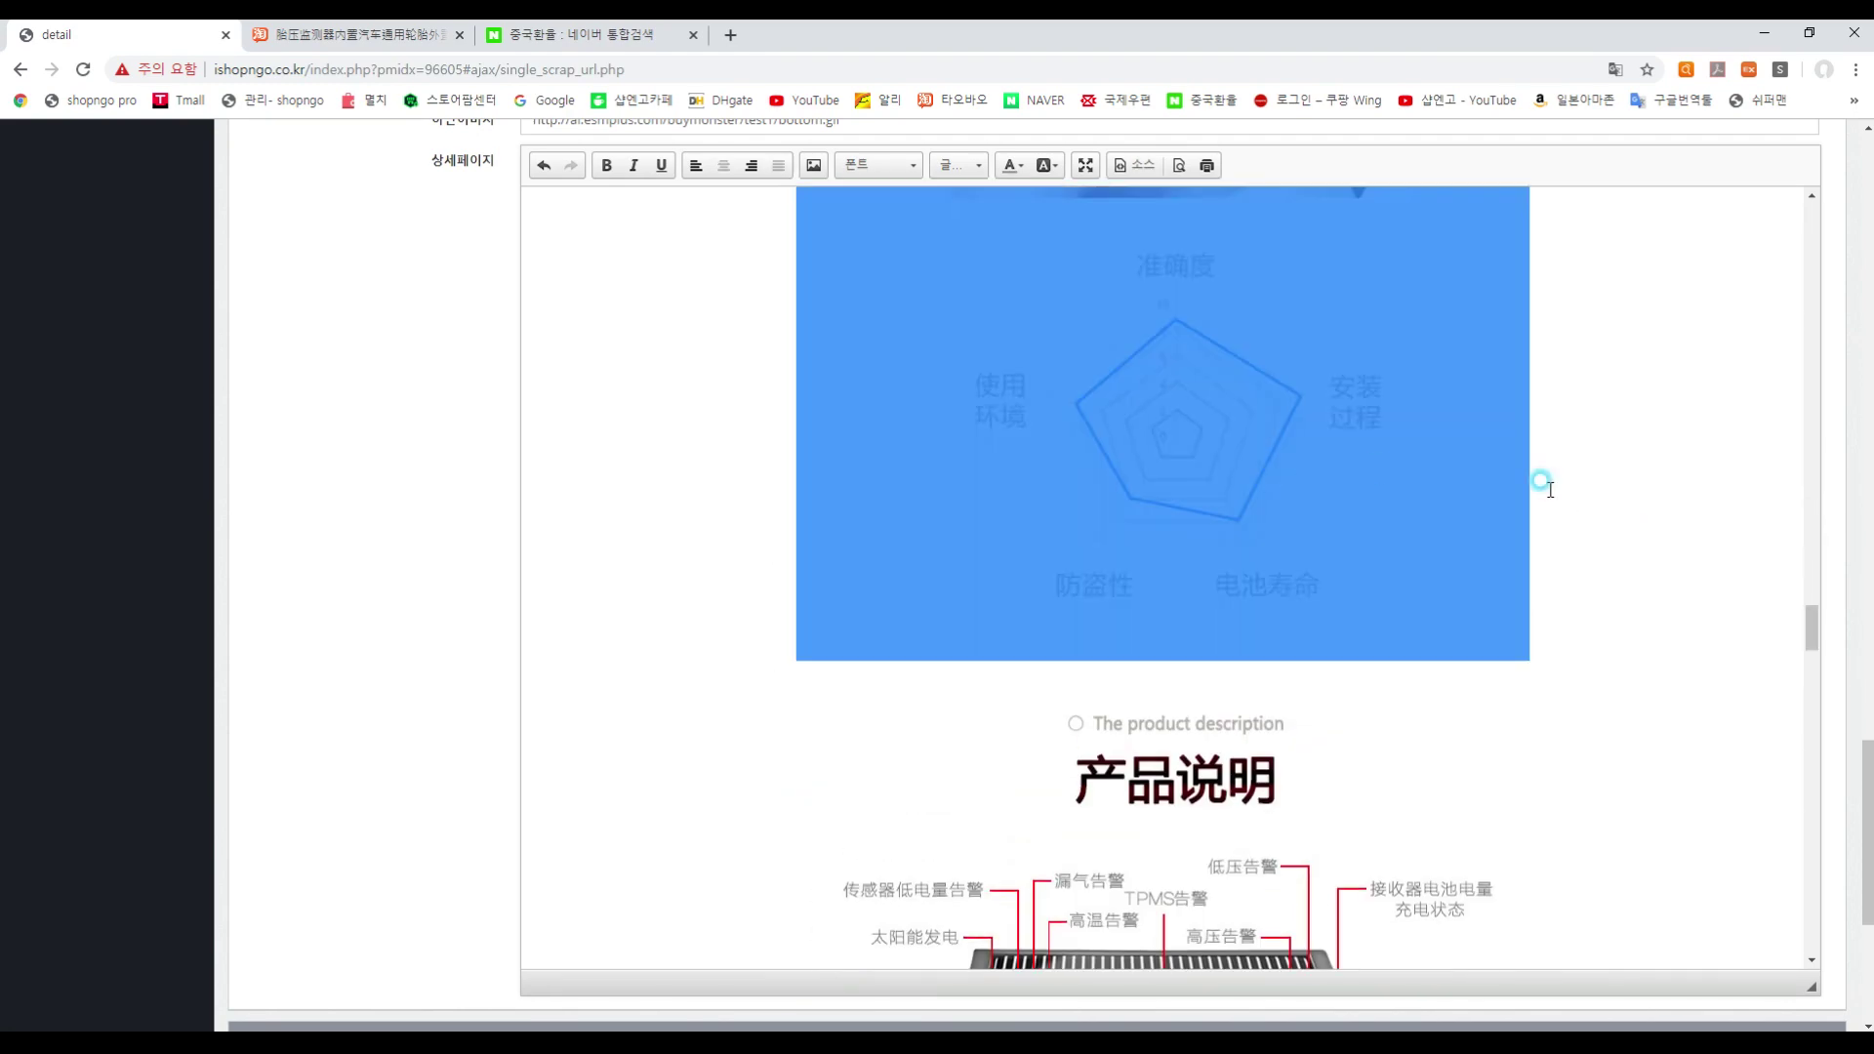
{"action": "scroll", "coordinate": [1661, 533], "scroll_direction": "down", "scroll_amount": 8}
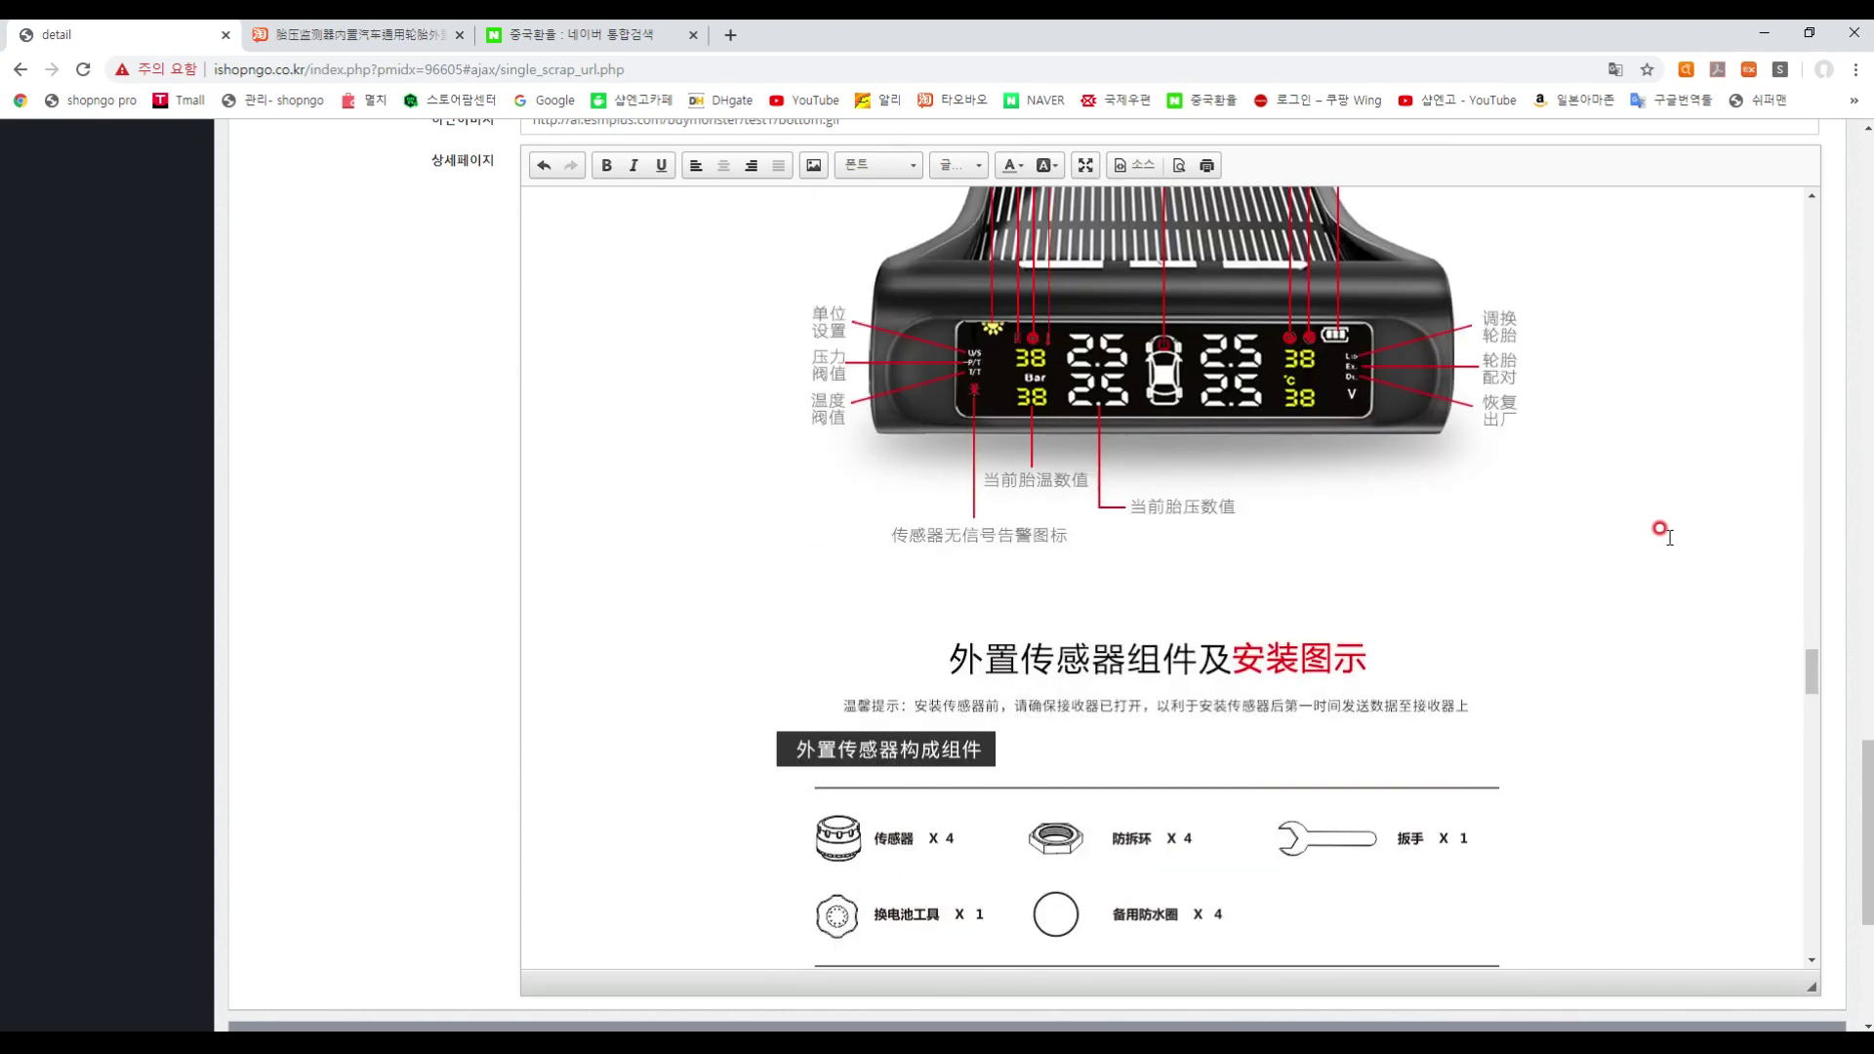
{"action": "scroll", "coordinate": [1661, 533], "scroll_direction": "down", "scroll_amount": 15}
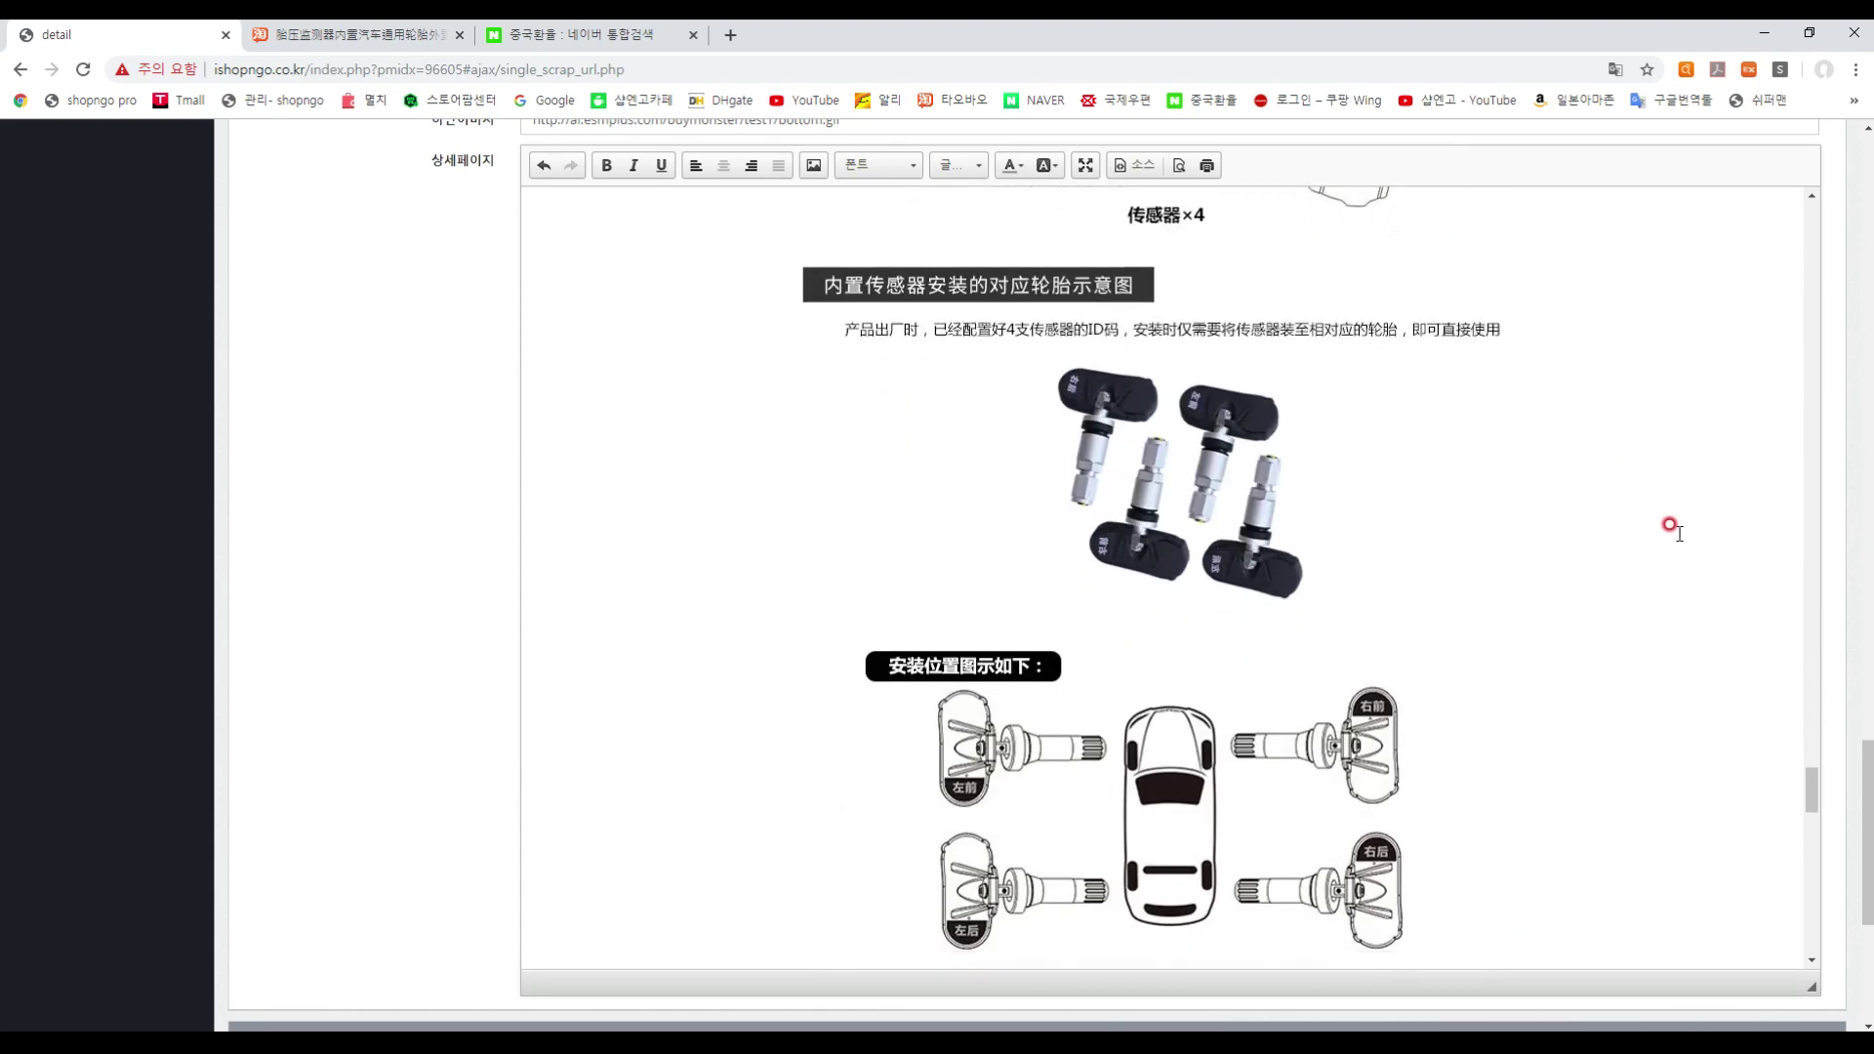
{"action": "scroll", "coordinate": [1675, 523], "scroll_direction": "down", "scroll_amount": 10}
- Delete the "옵션 설명" and "모델 1" text lines above the Yoelbaer option image in the detail page
{"action": "scroll", "coordinate": [1676, 522], "scroll_direction": "up", "scroll_amount": 9}
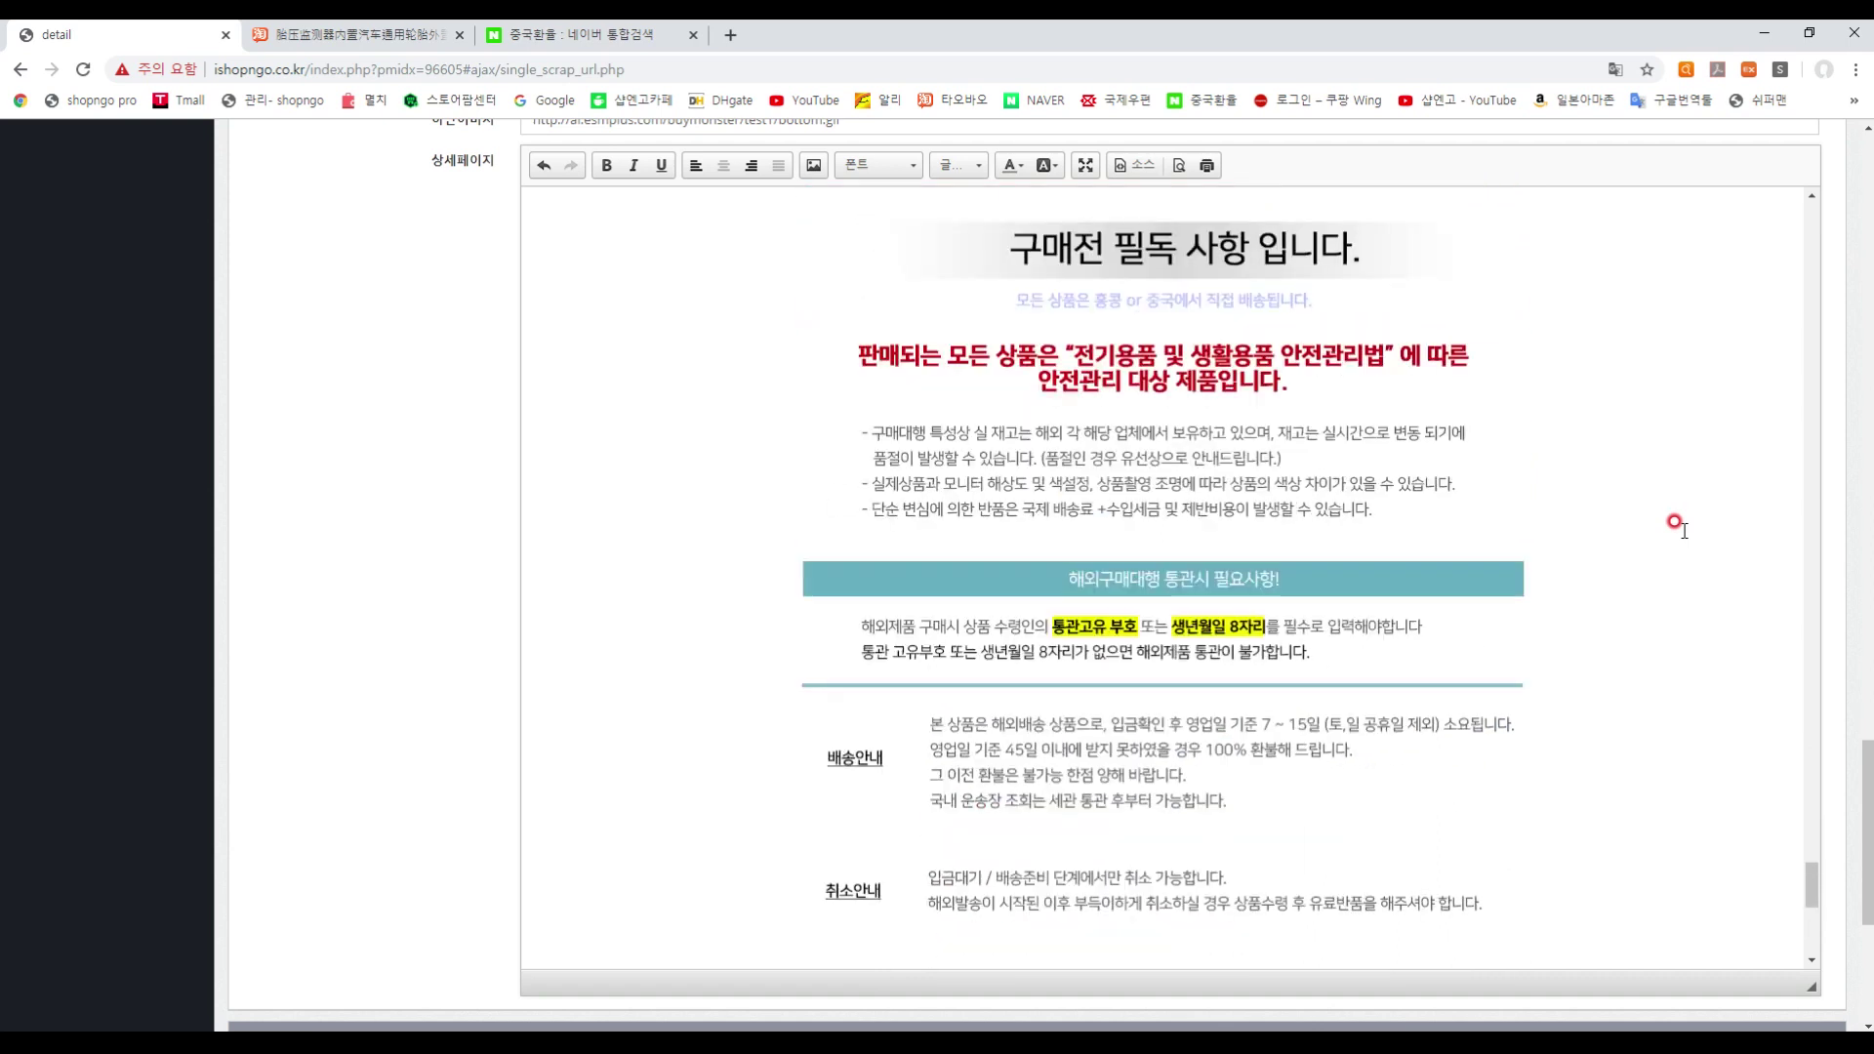
{"action": "scroll", "coordinate": [1675, 522], "scroll_direction": "up", "scroll_amount": 5}
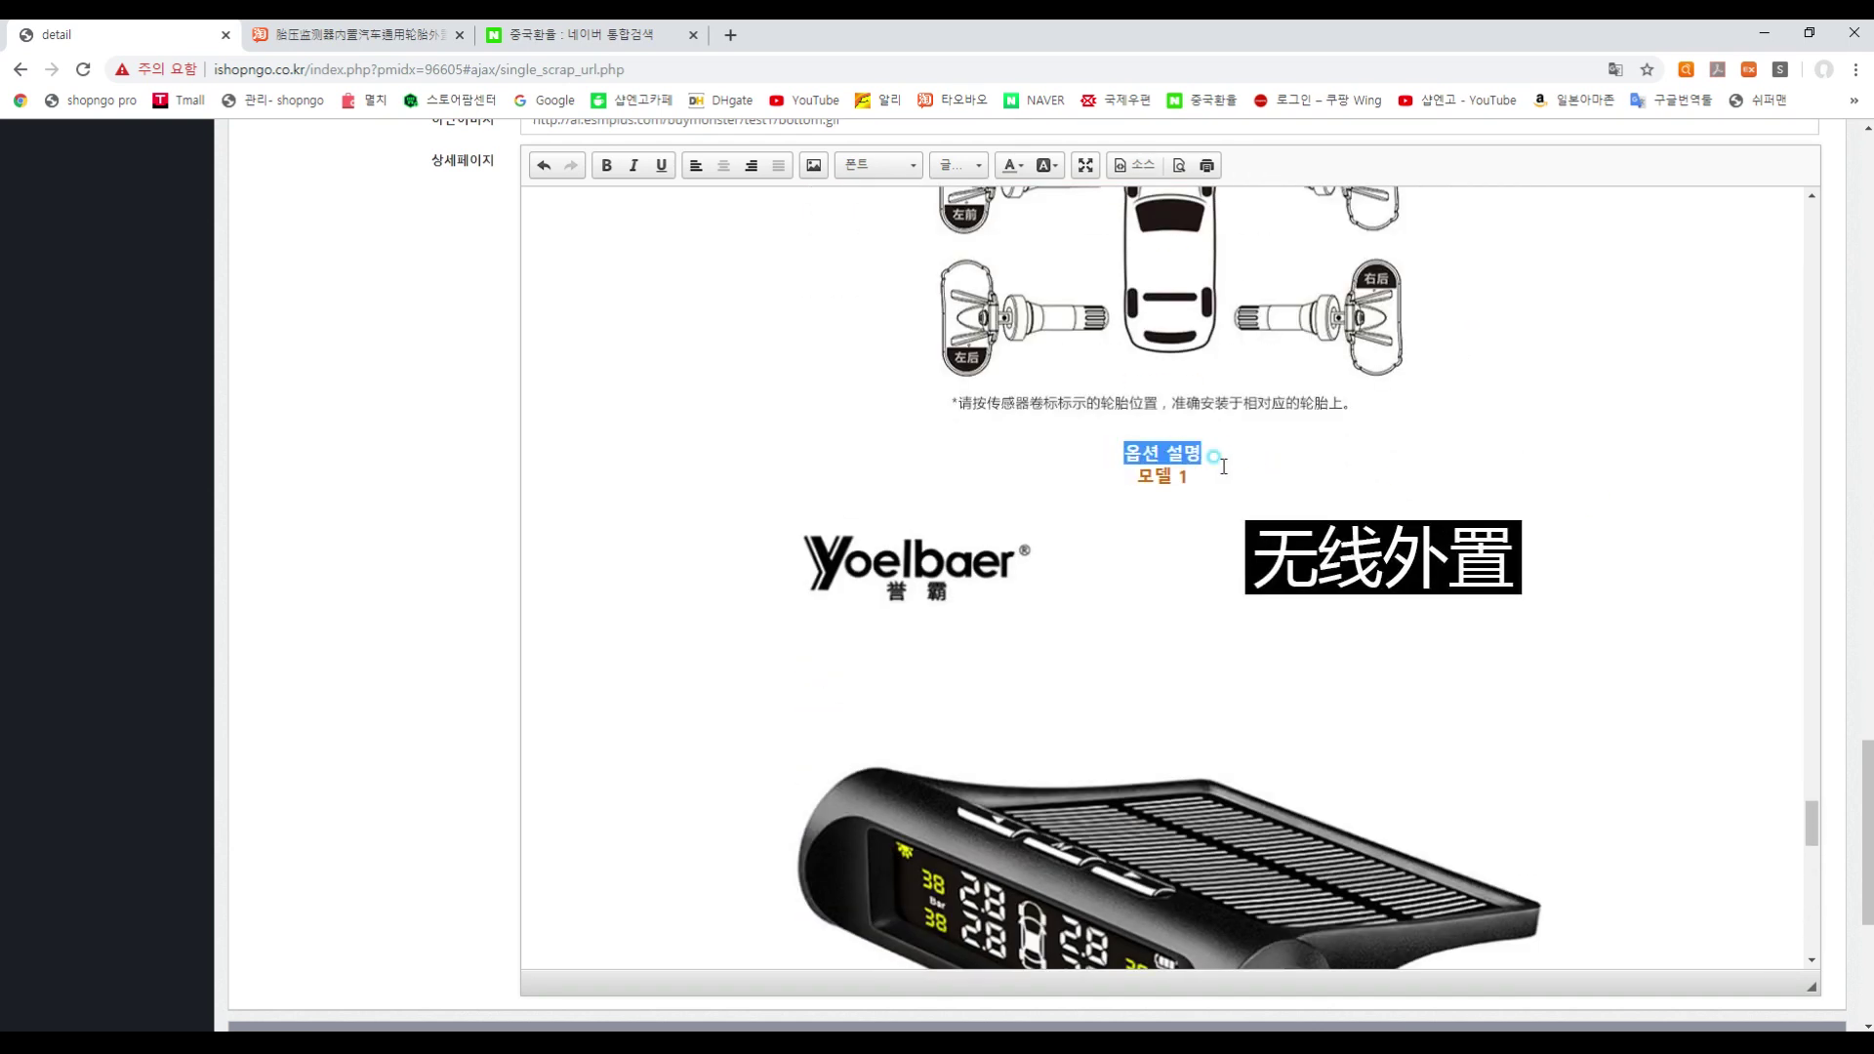
{"action": "key", "text": "Delete"}
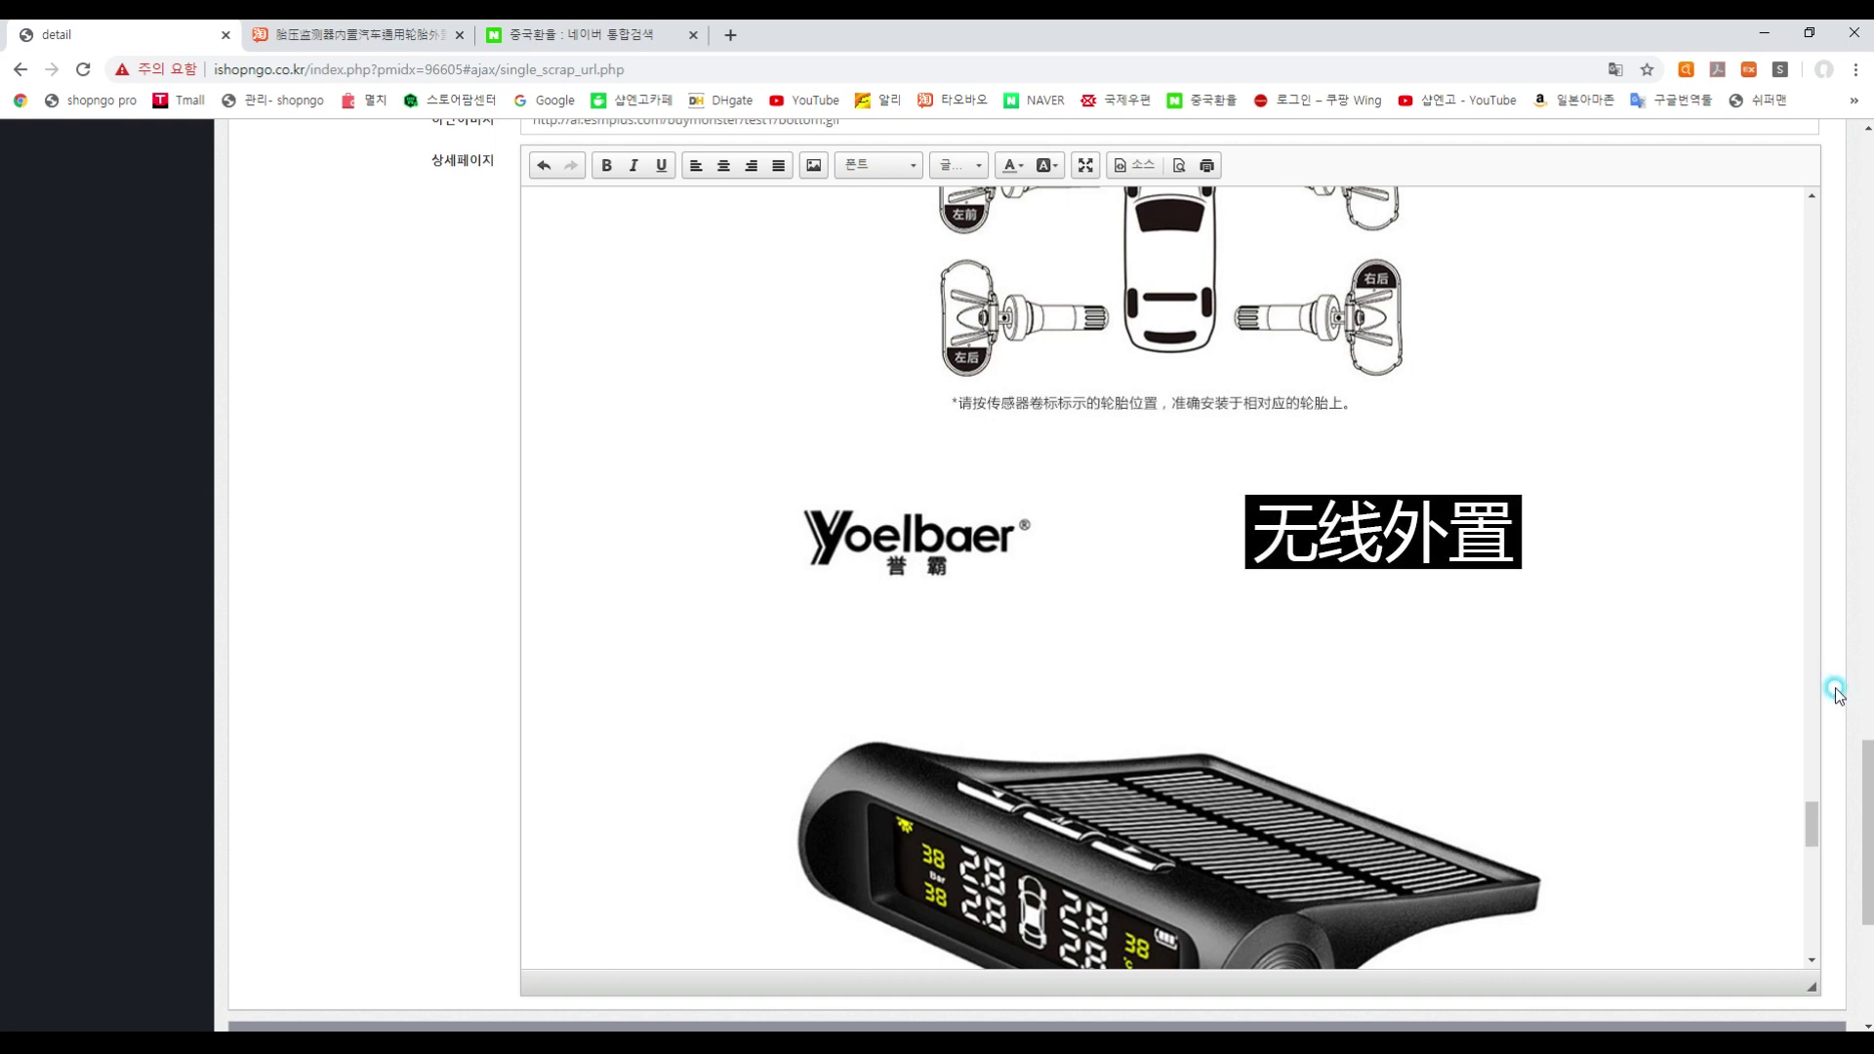
- Check the option, Coupang and detail page settings once more and save the product information
{"action": "scroll", "coordinate": [1836, 694], "scroll_direction": "down", "scroll_amount": 4}
{"action": "scroll", "coordinate": [1731, 702], "scroll_direction": "up", "scroll_amount": 10}
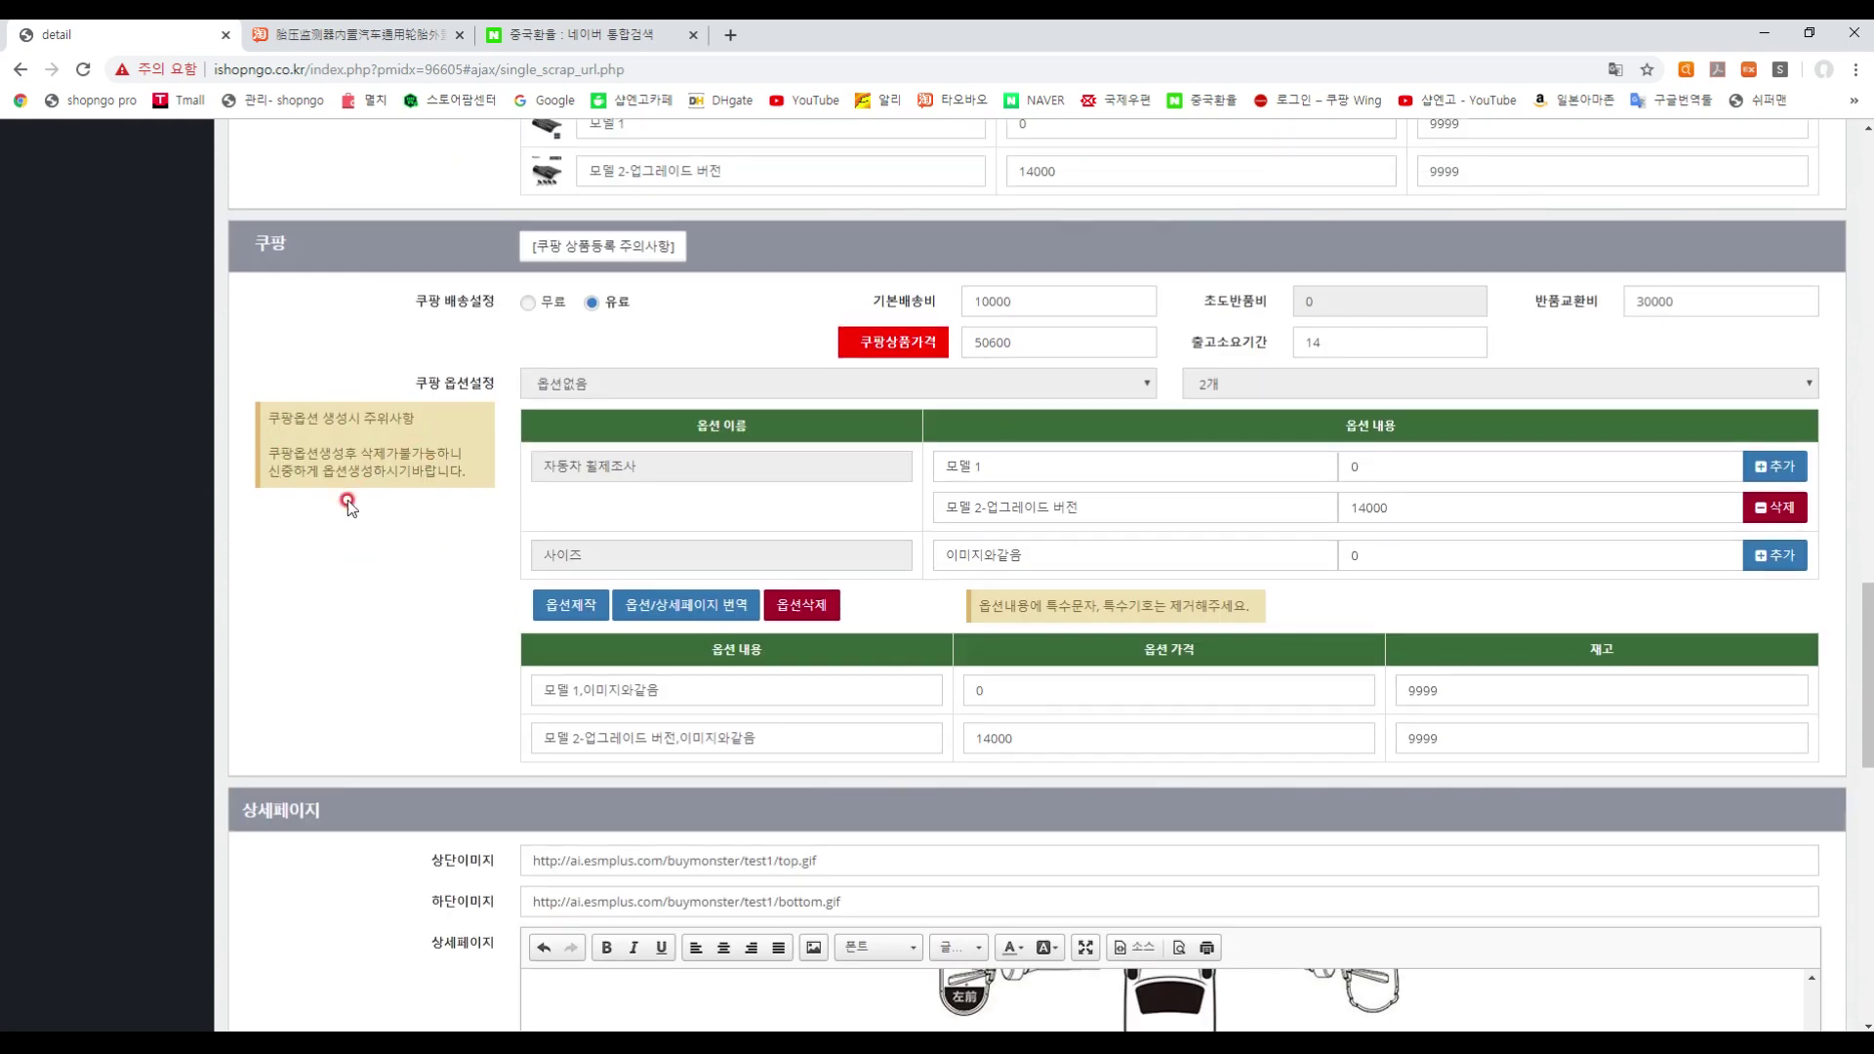
{"action": "scroll", "coordinate": [348, 504], "scroll_direction": "up", "scroll_amount": 6}
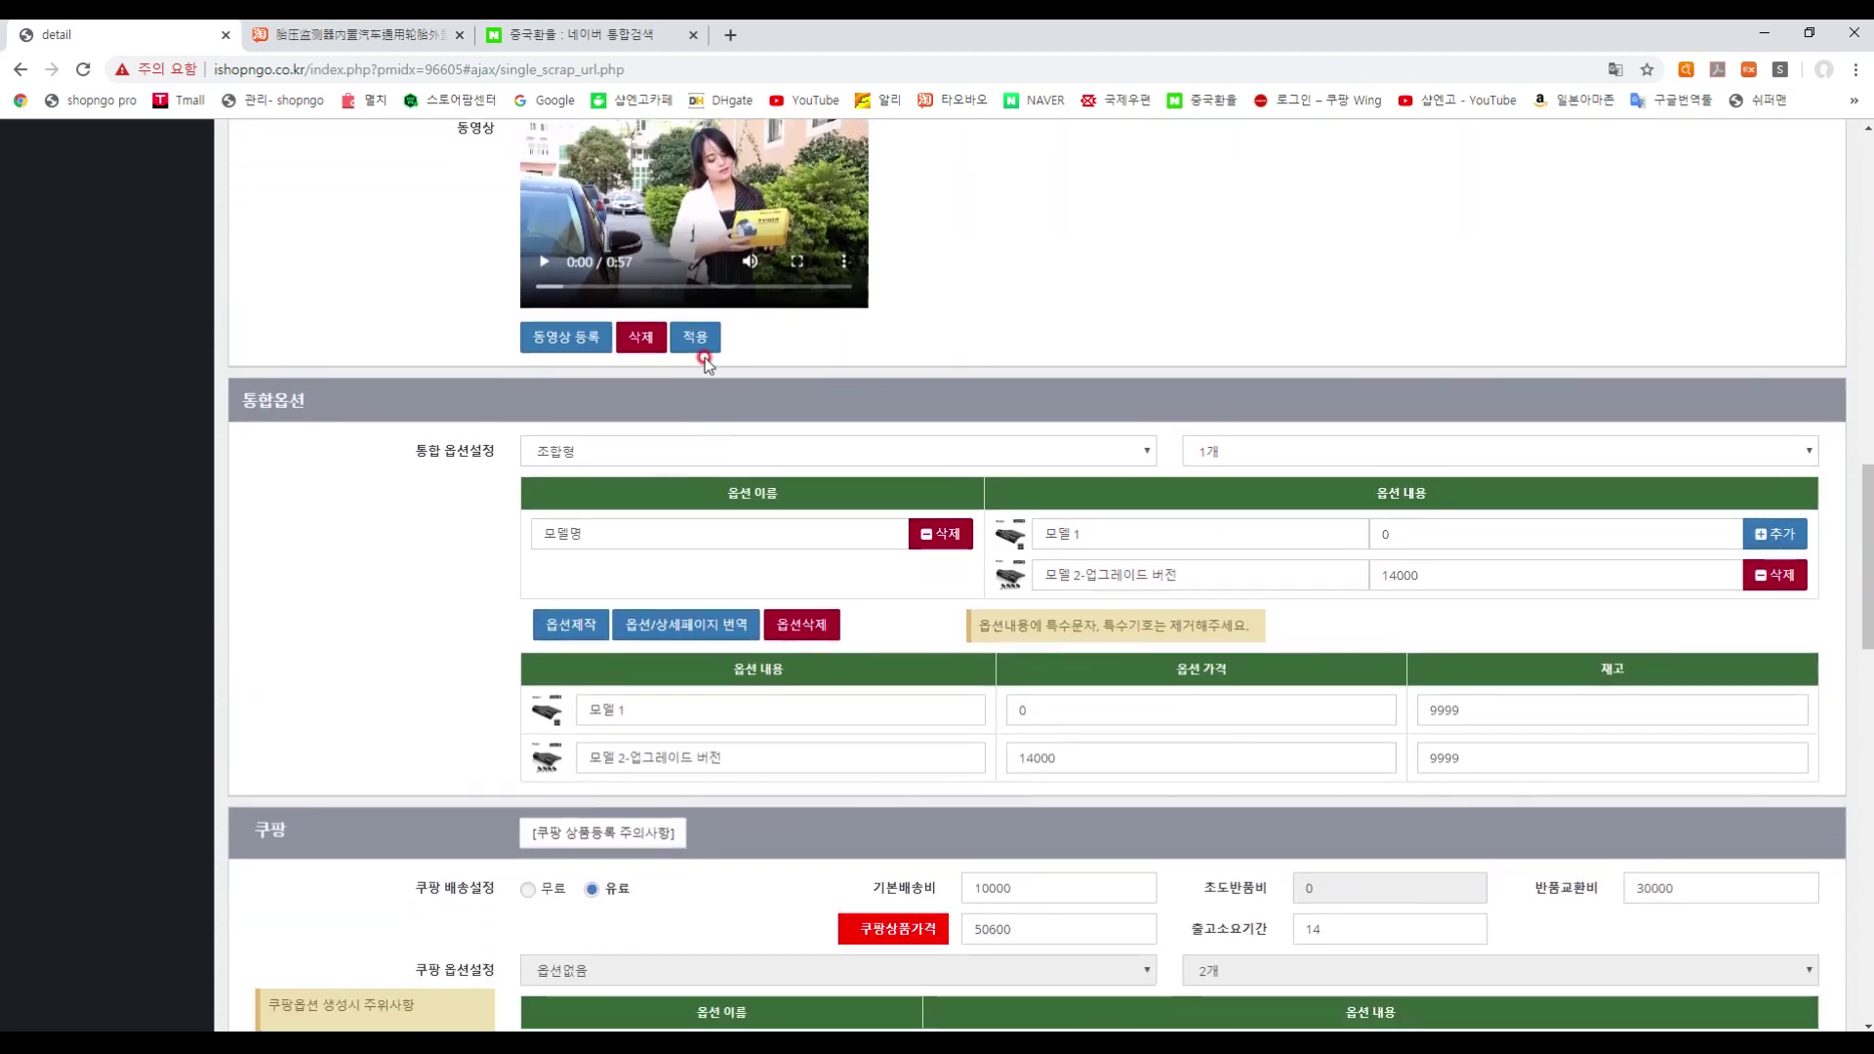
{"action": "scroll", "coordinate": [452, 473], "scroll_direction": "down", "scroll_amount": 10}
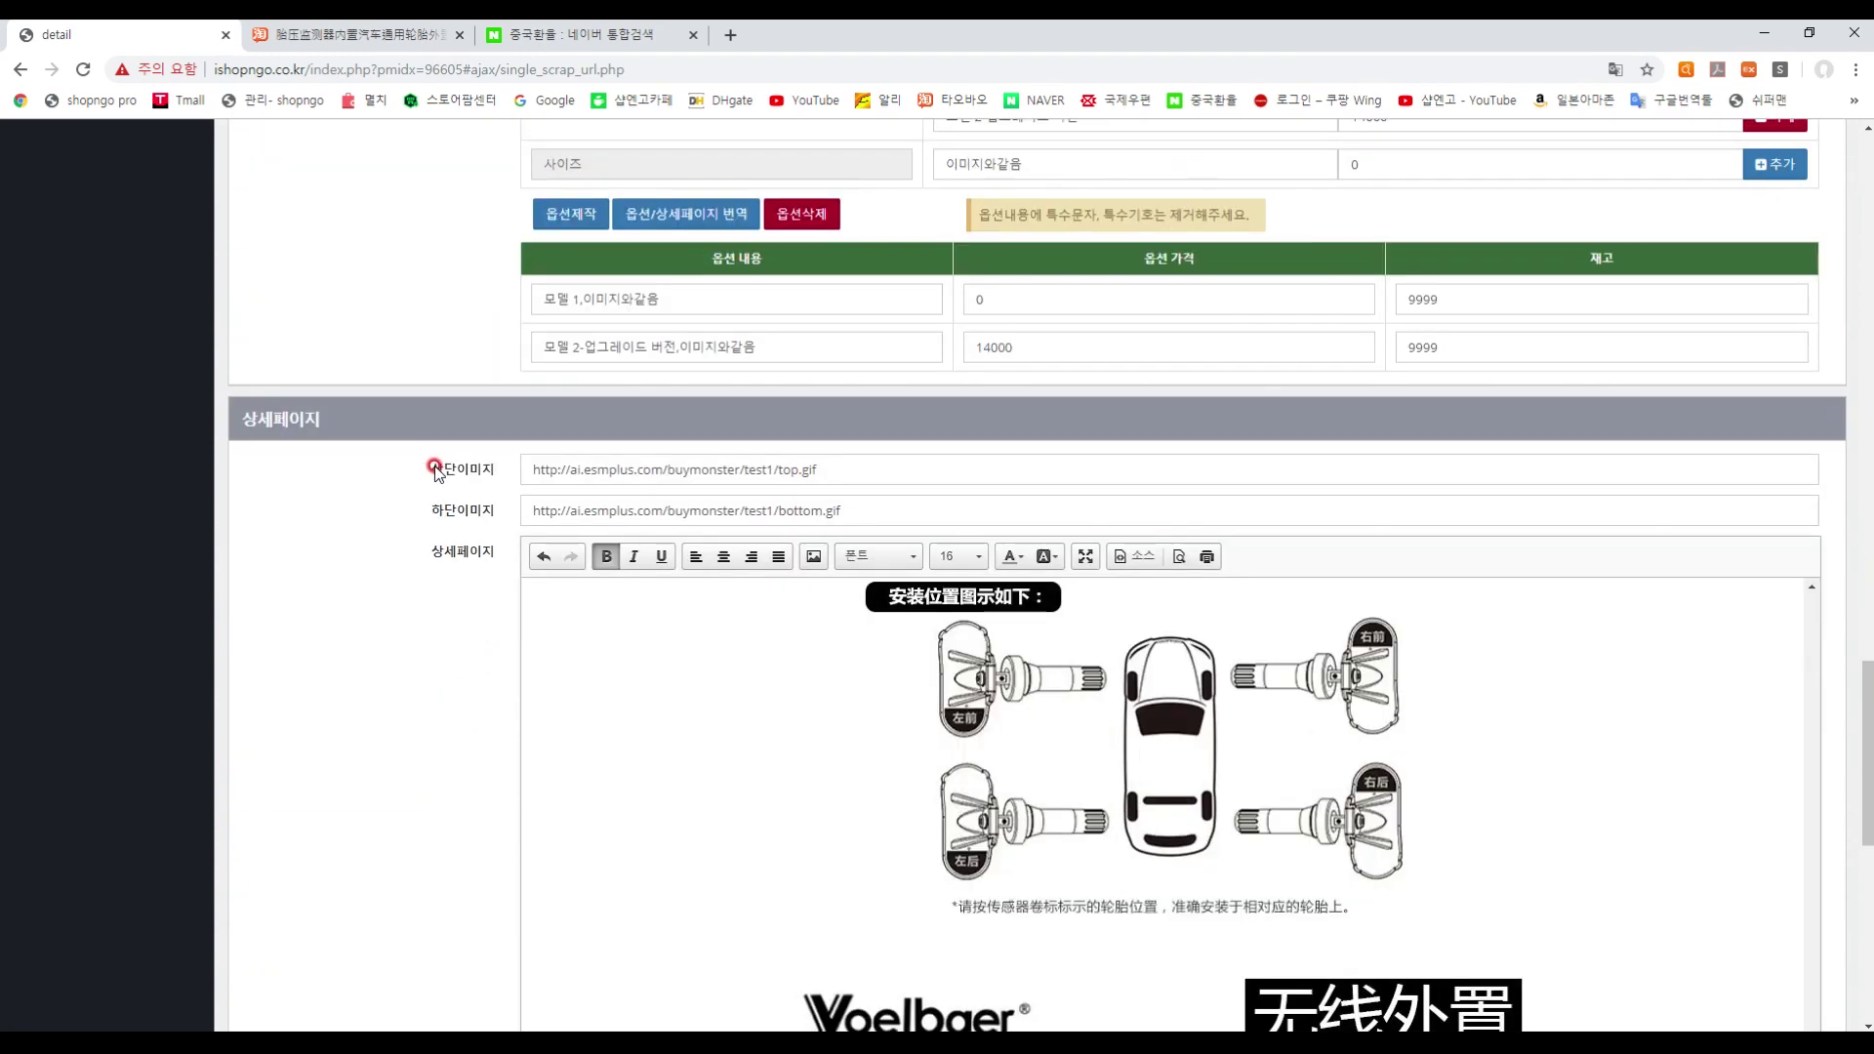
{"action": "scroll", "coordinate": [435, 469], "scroll_direction": "down", "scroll_amount": 9}
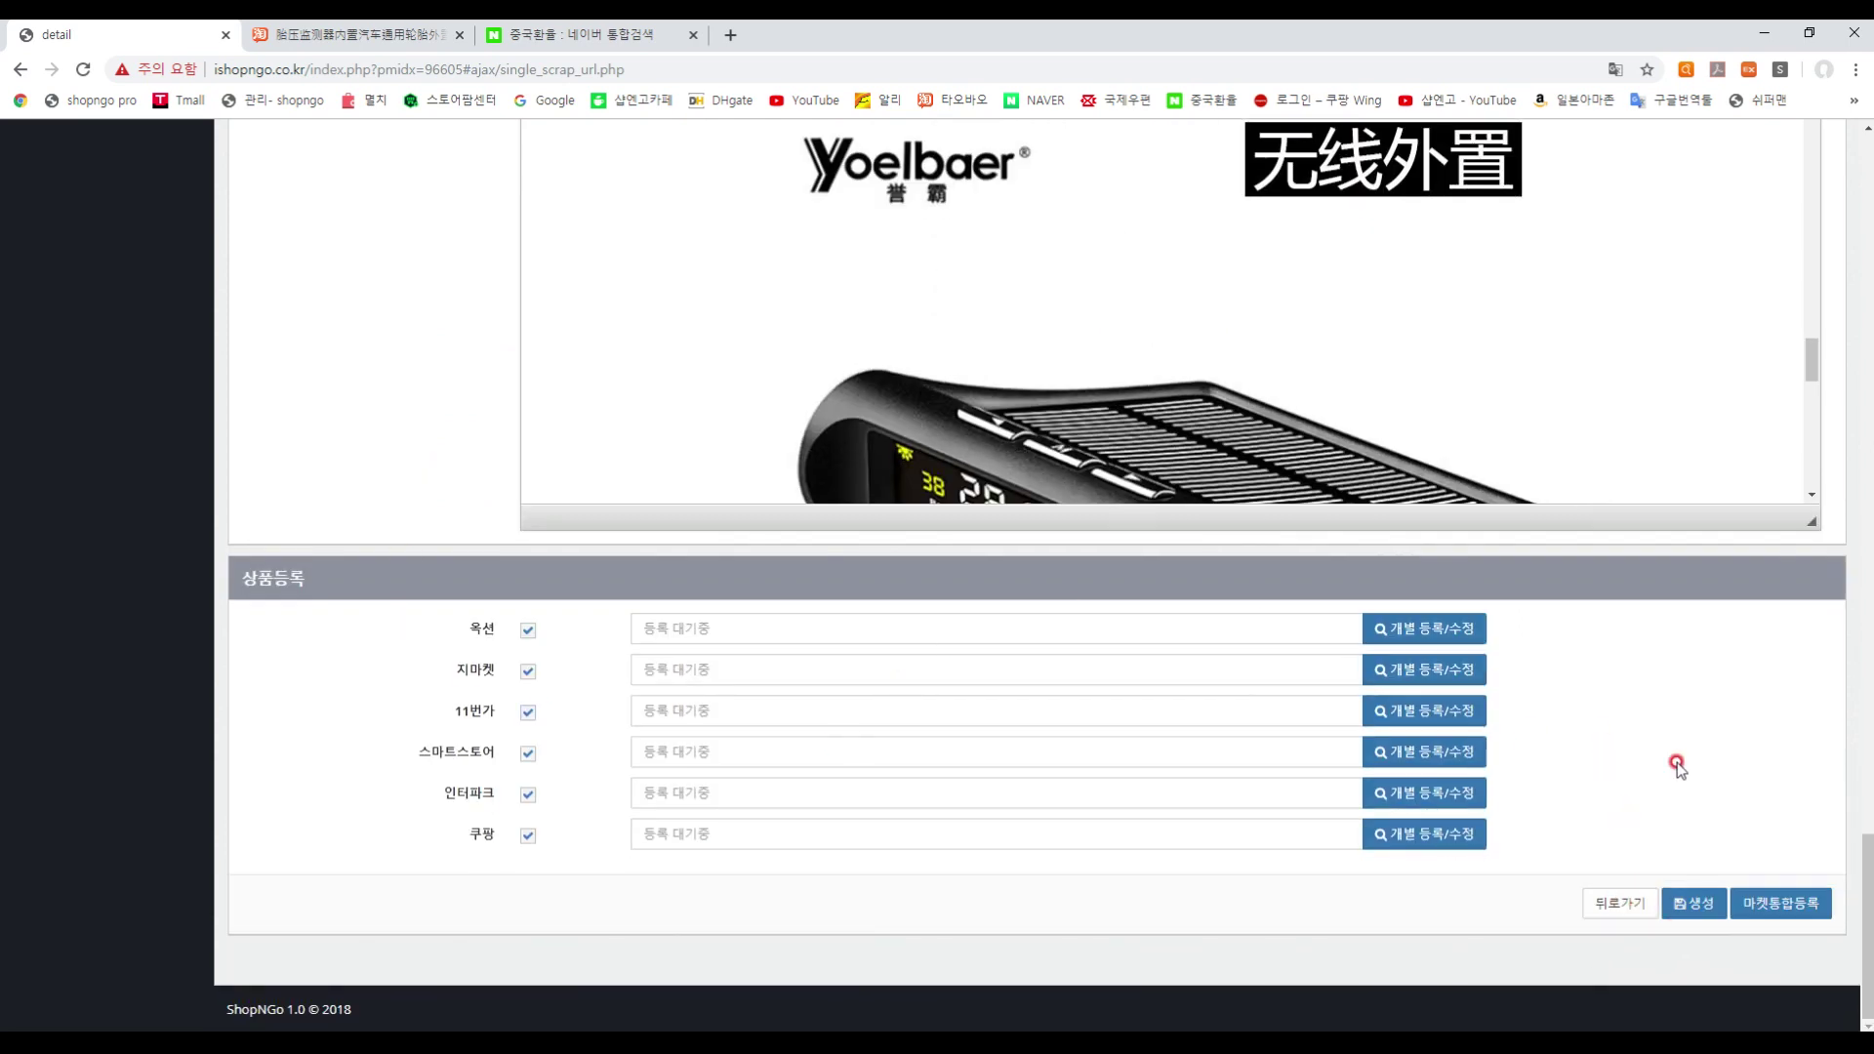
{"action": "left_click", "coordinate": [1699, 913]}
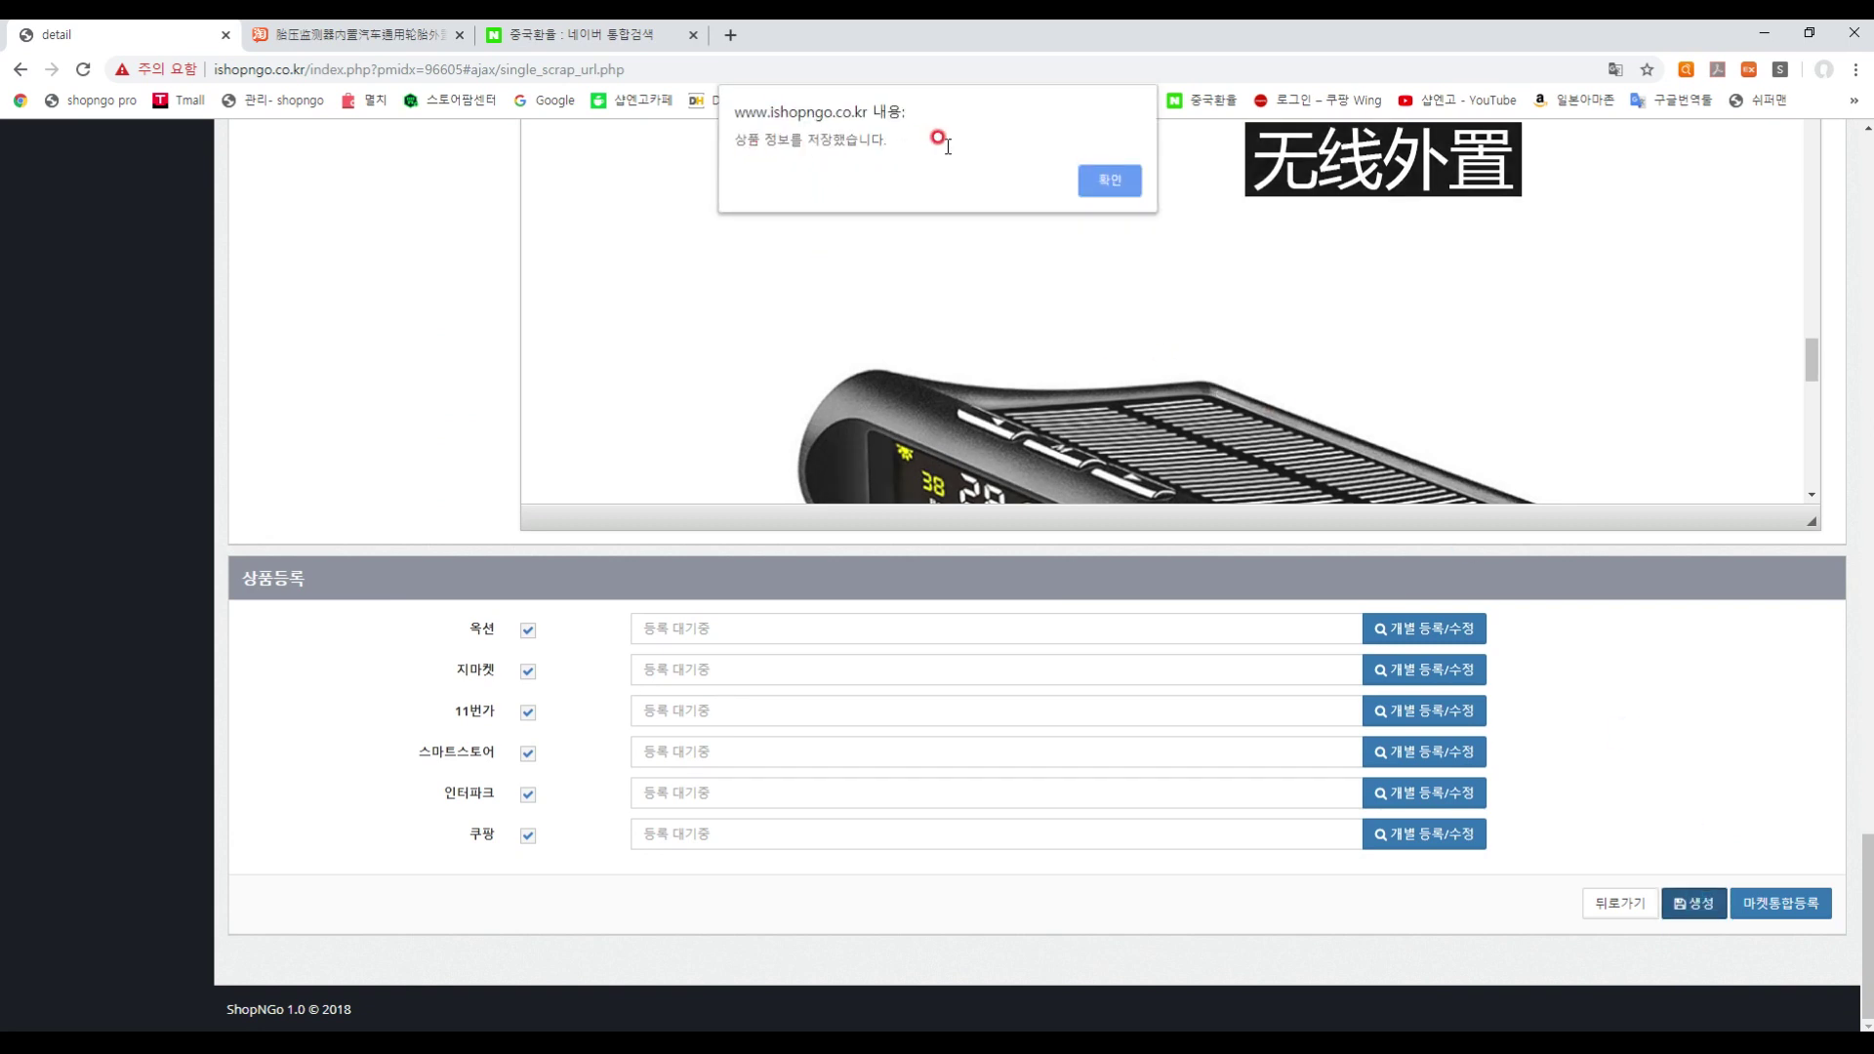
{"action": "left_click", "coordinate": [1103, 179]}
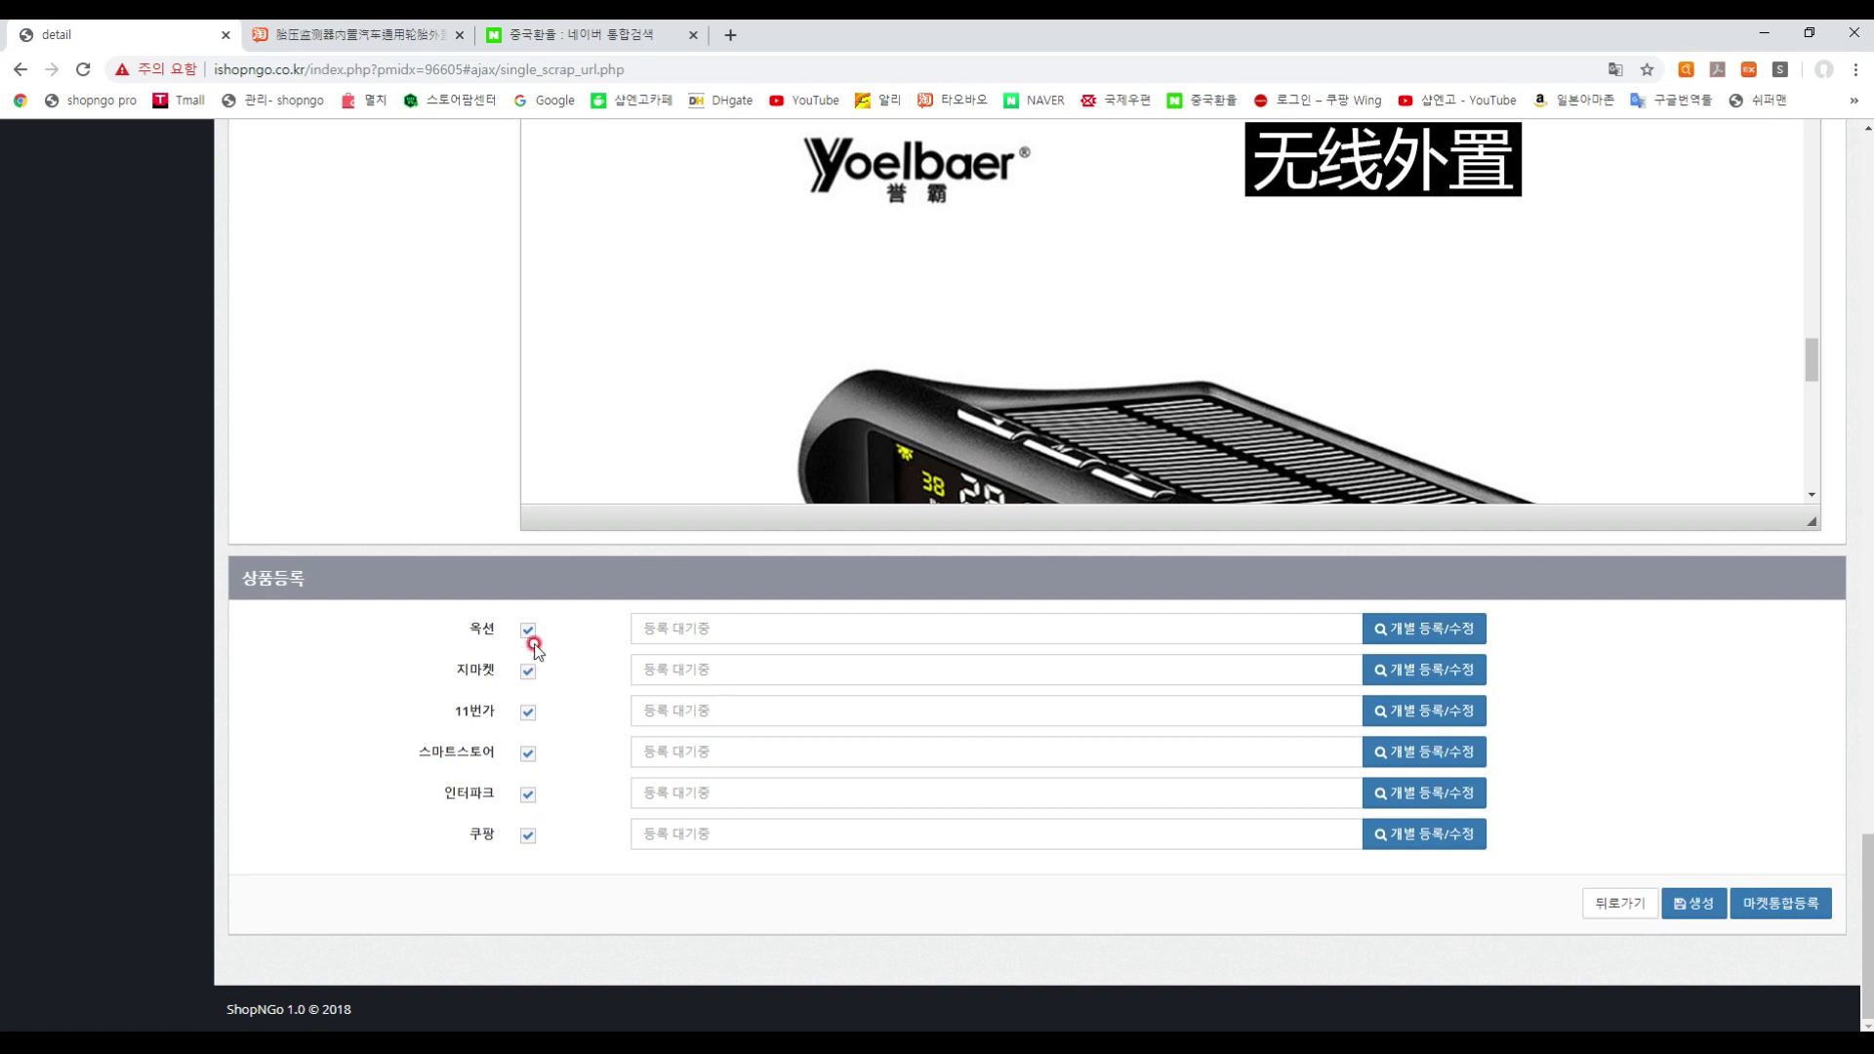
- Register the product in all selected markets at once: 옥션, 지마켓, 11번가, 스마트스토어, 인터파크 and 쿠팡
{"action": "left_click", "coordinate": [1733, 906]}
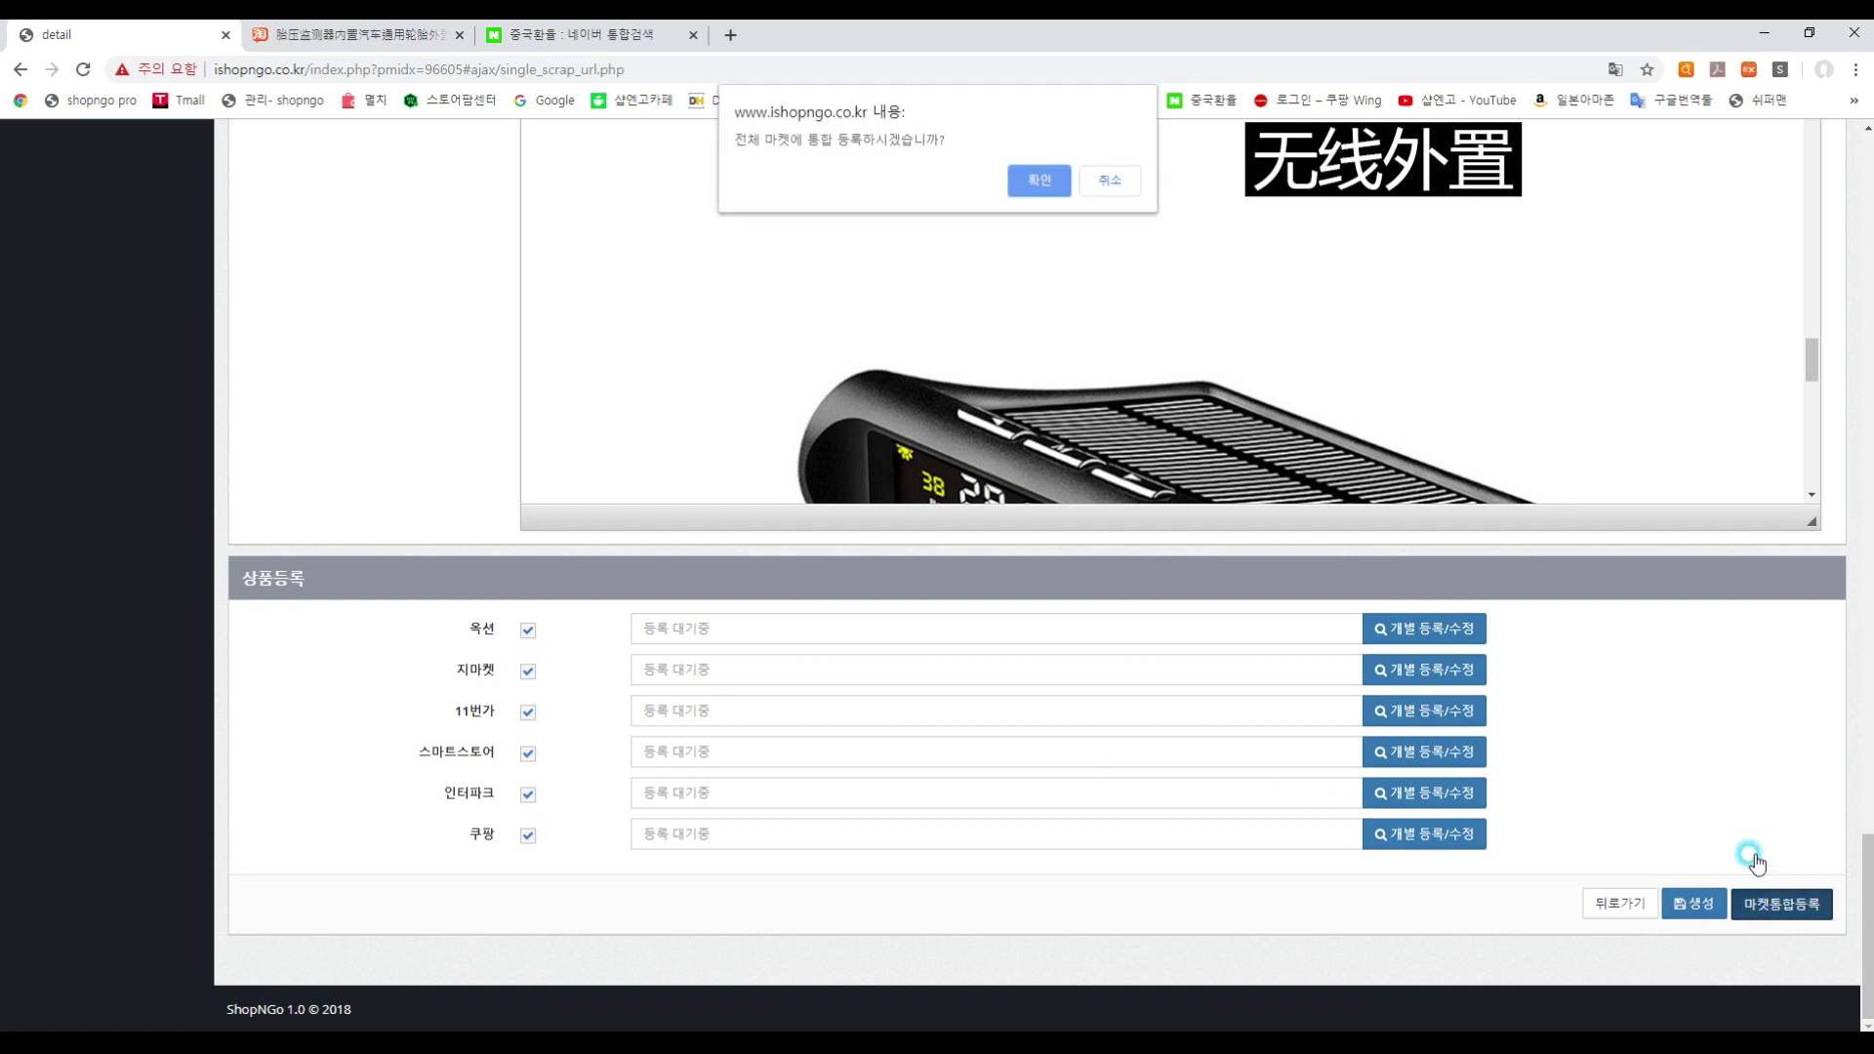
{"action": "left_click", "coordinate": [1038, 177]}
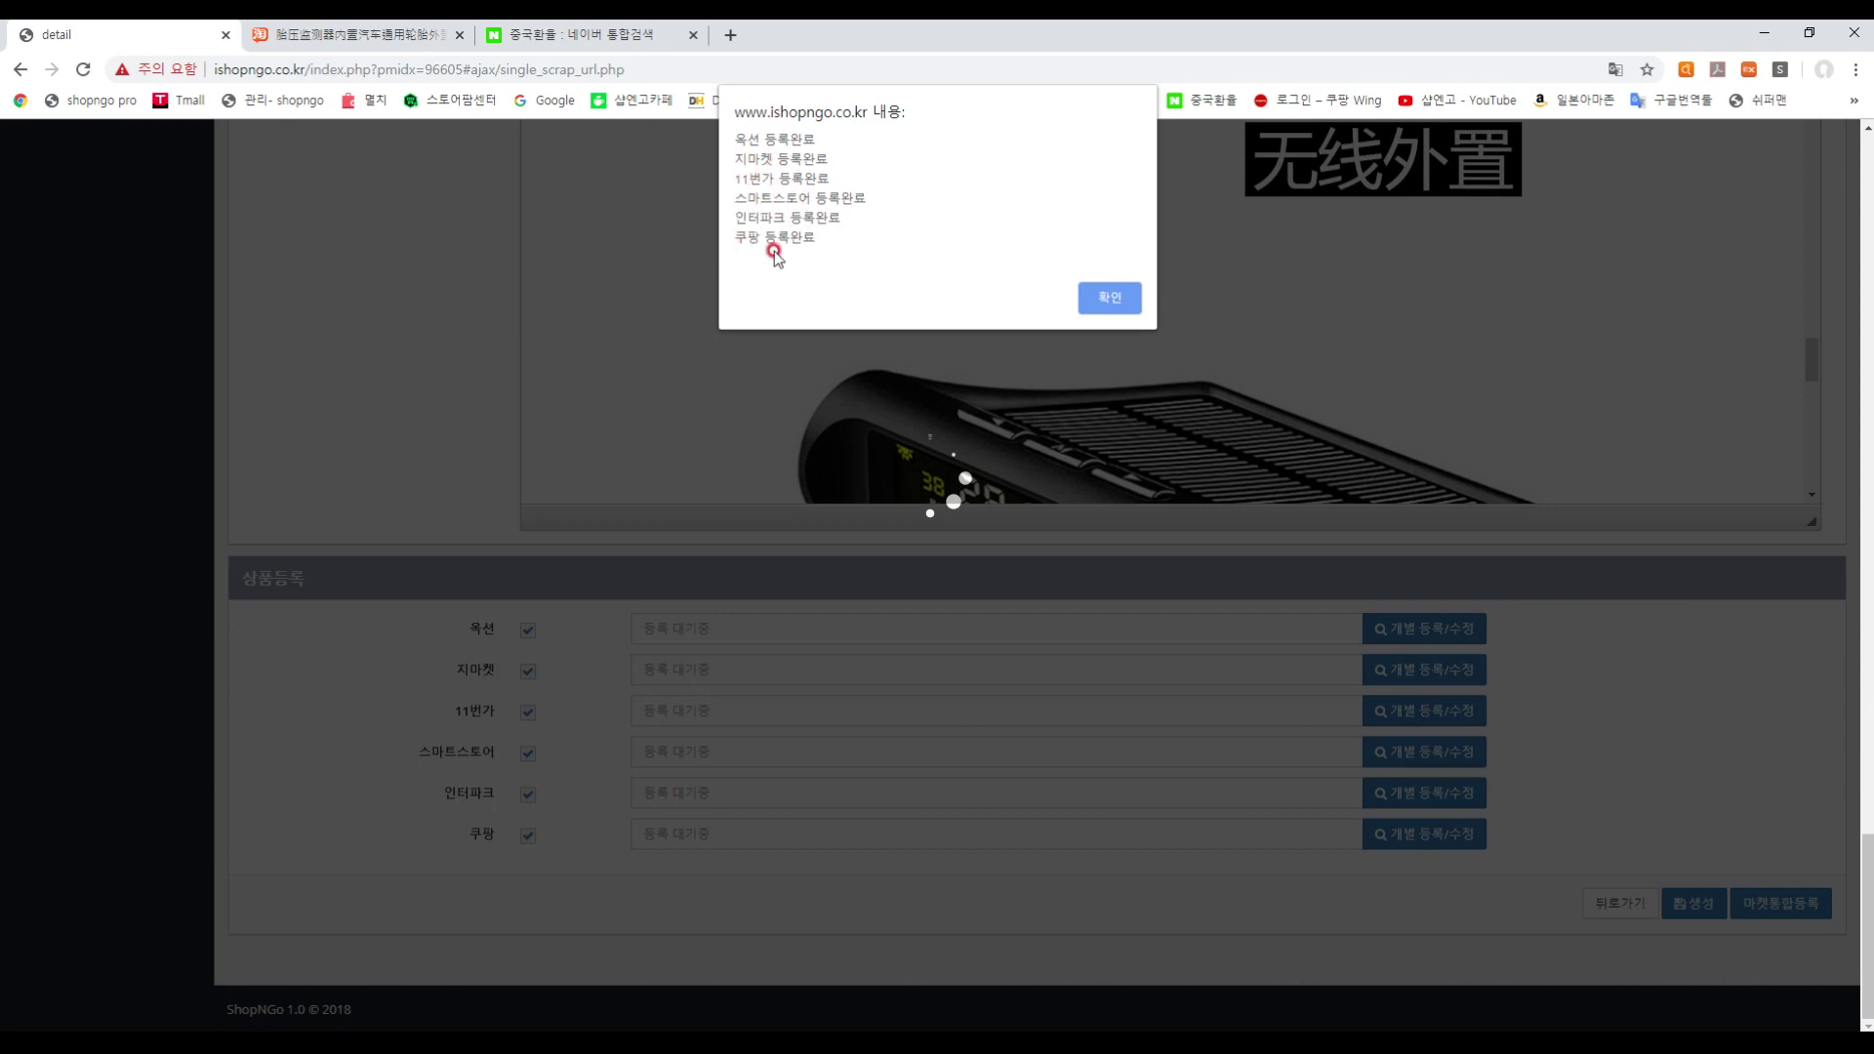
{"action": "left_click", "coordinate": [1103, 301]}
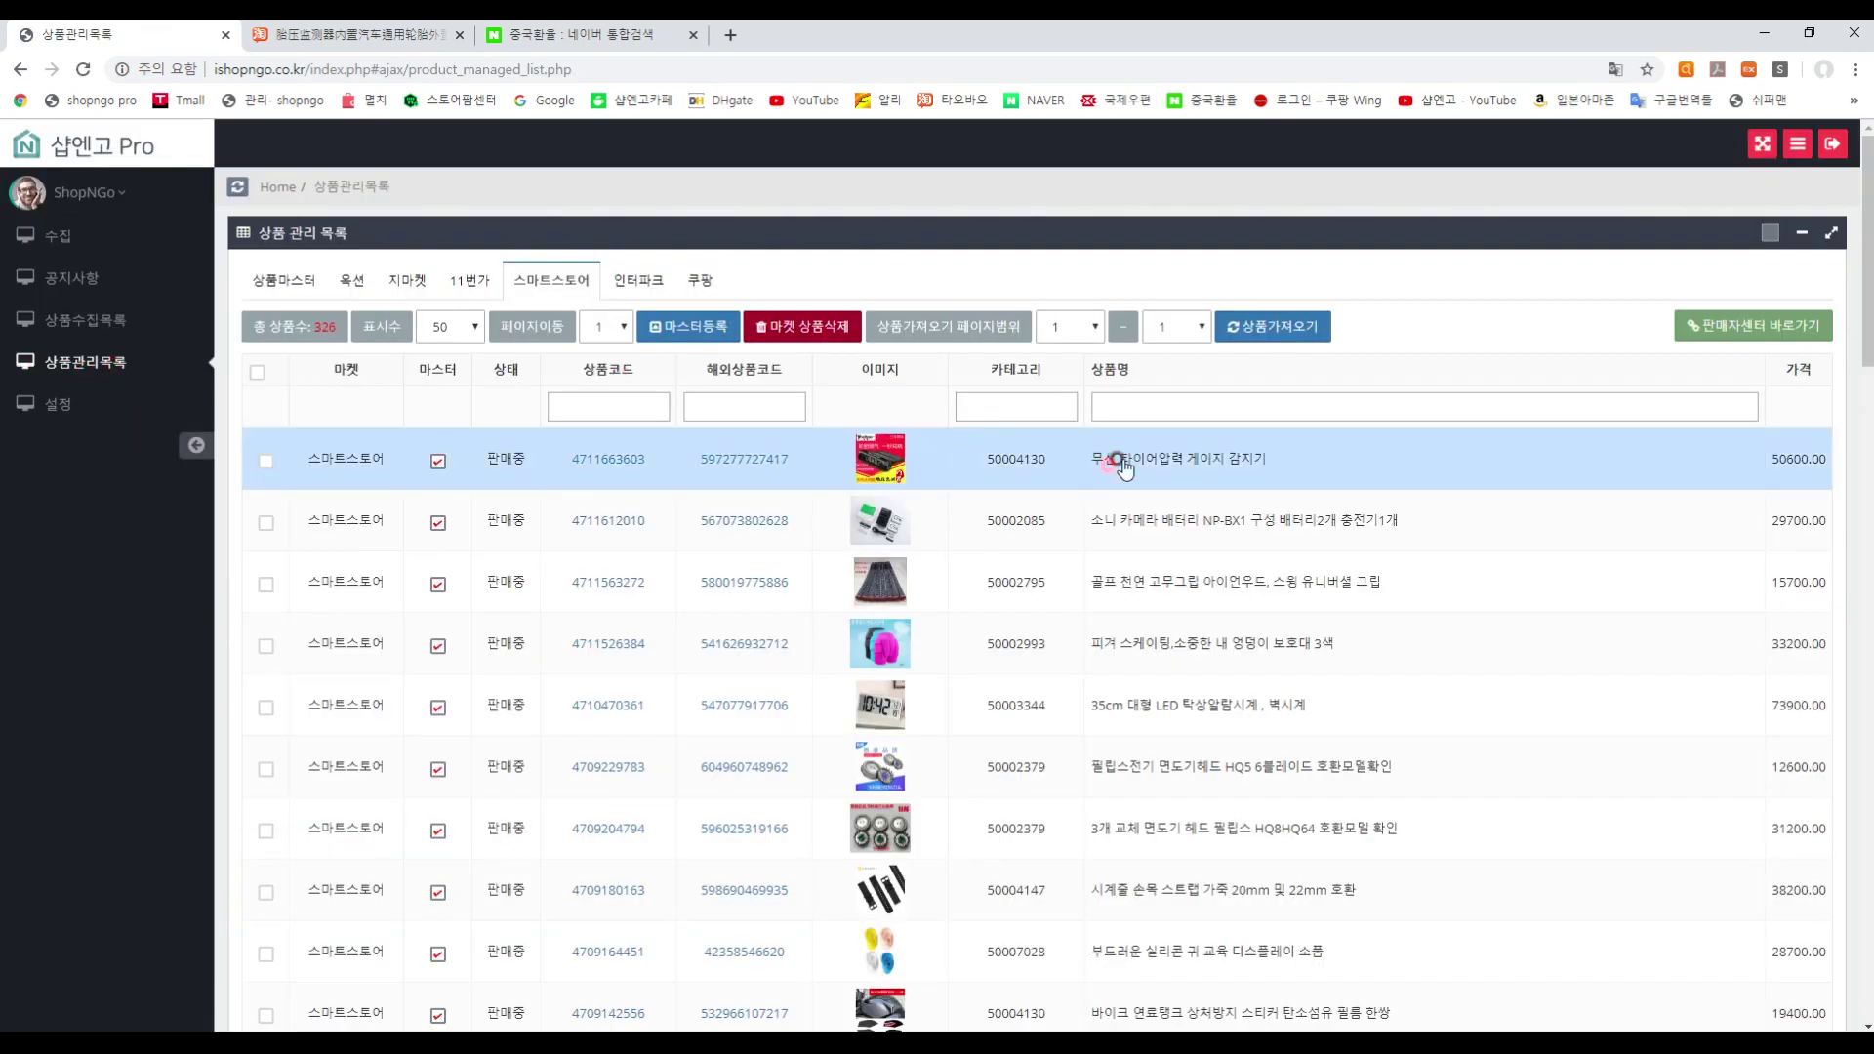
- Open the 스마트스토어 page of 무선 타이어압력 게이지 감지기 from the product list and examine its model options
{"action": "left_click", "coordinate": [600, 463]}
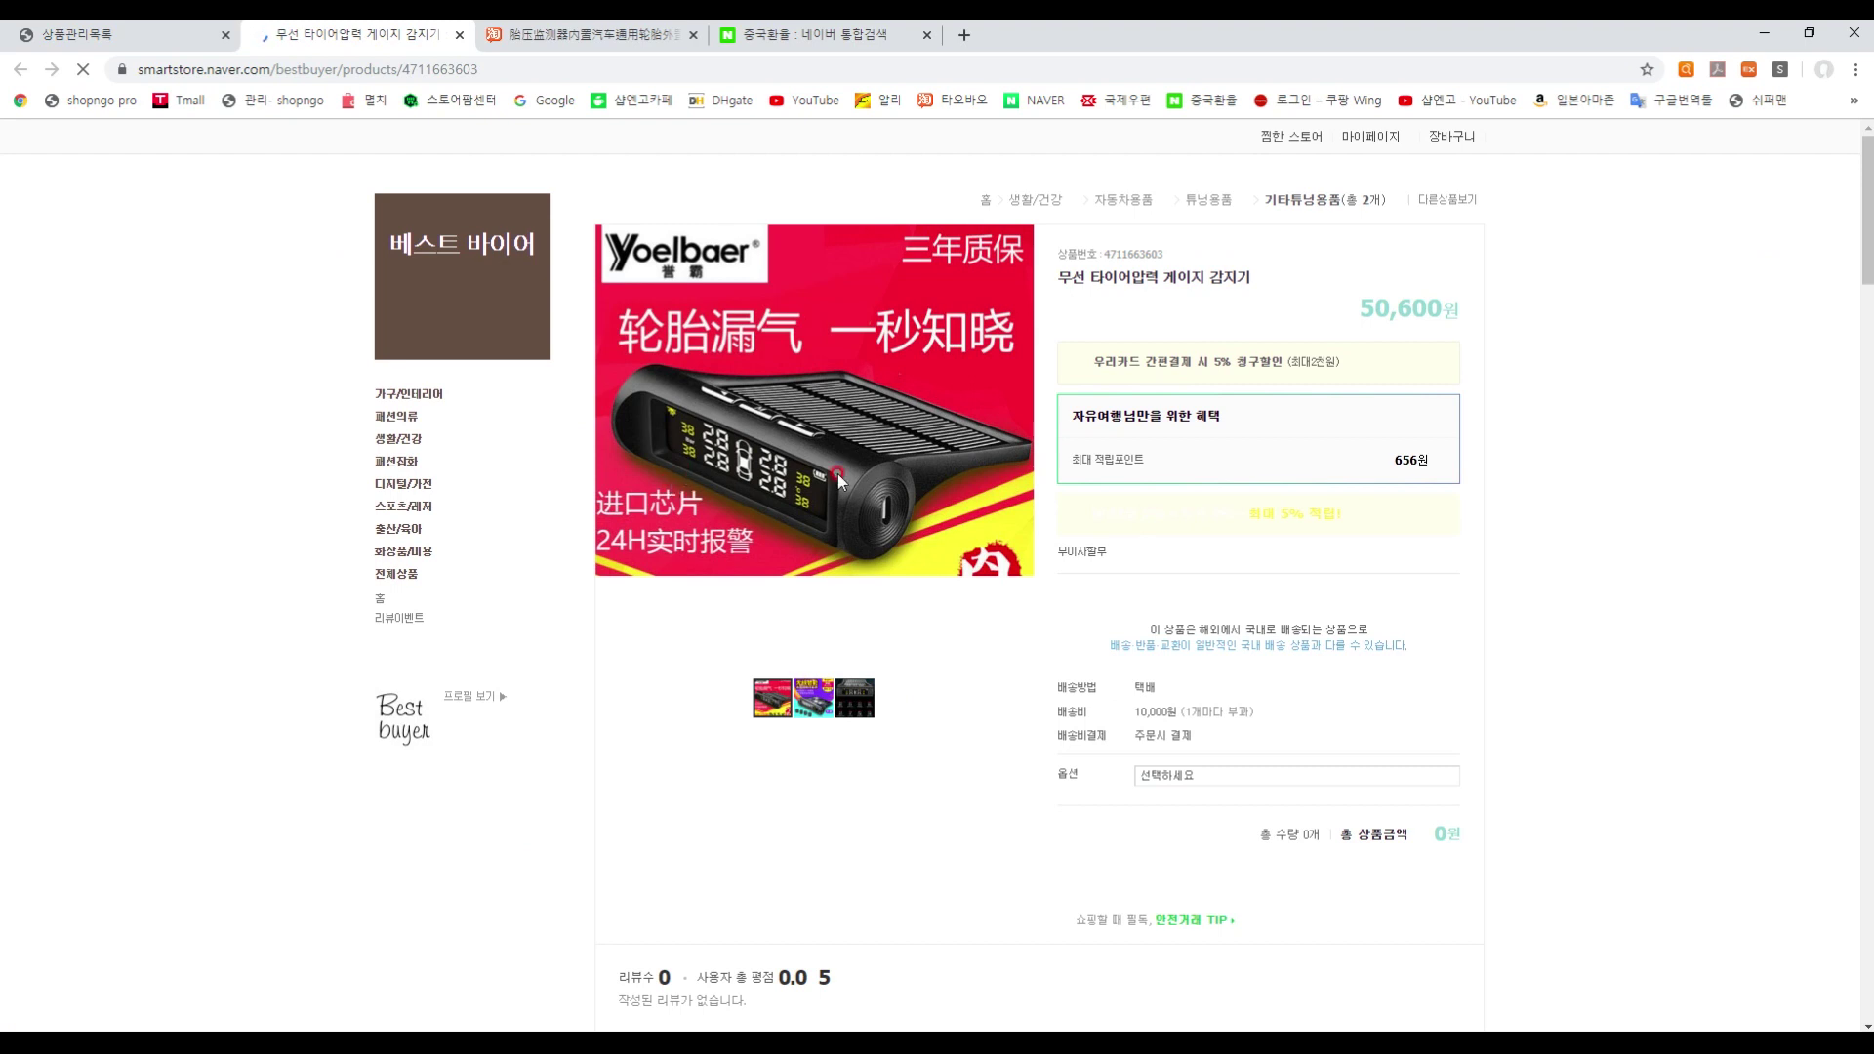
{"action": "scroll", "coordinate": [1572, 489], "scroll_direction": "down", "scroll_amount": 6}
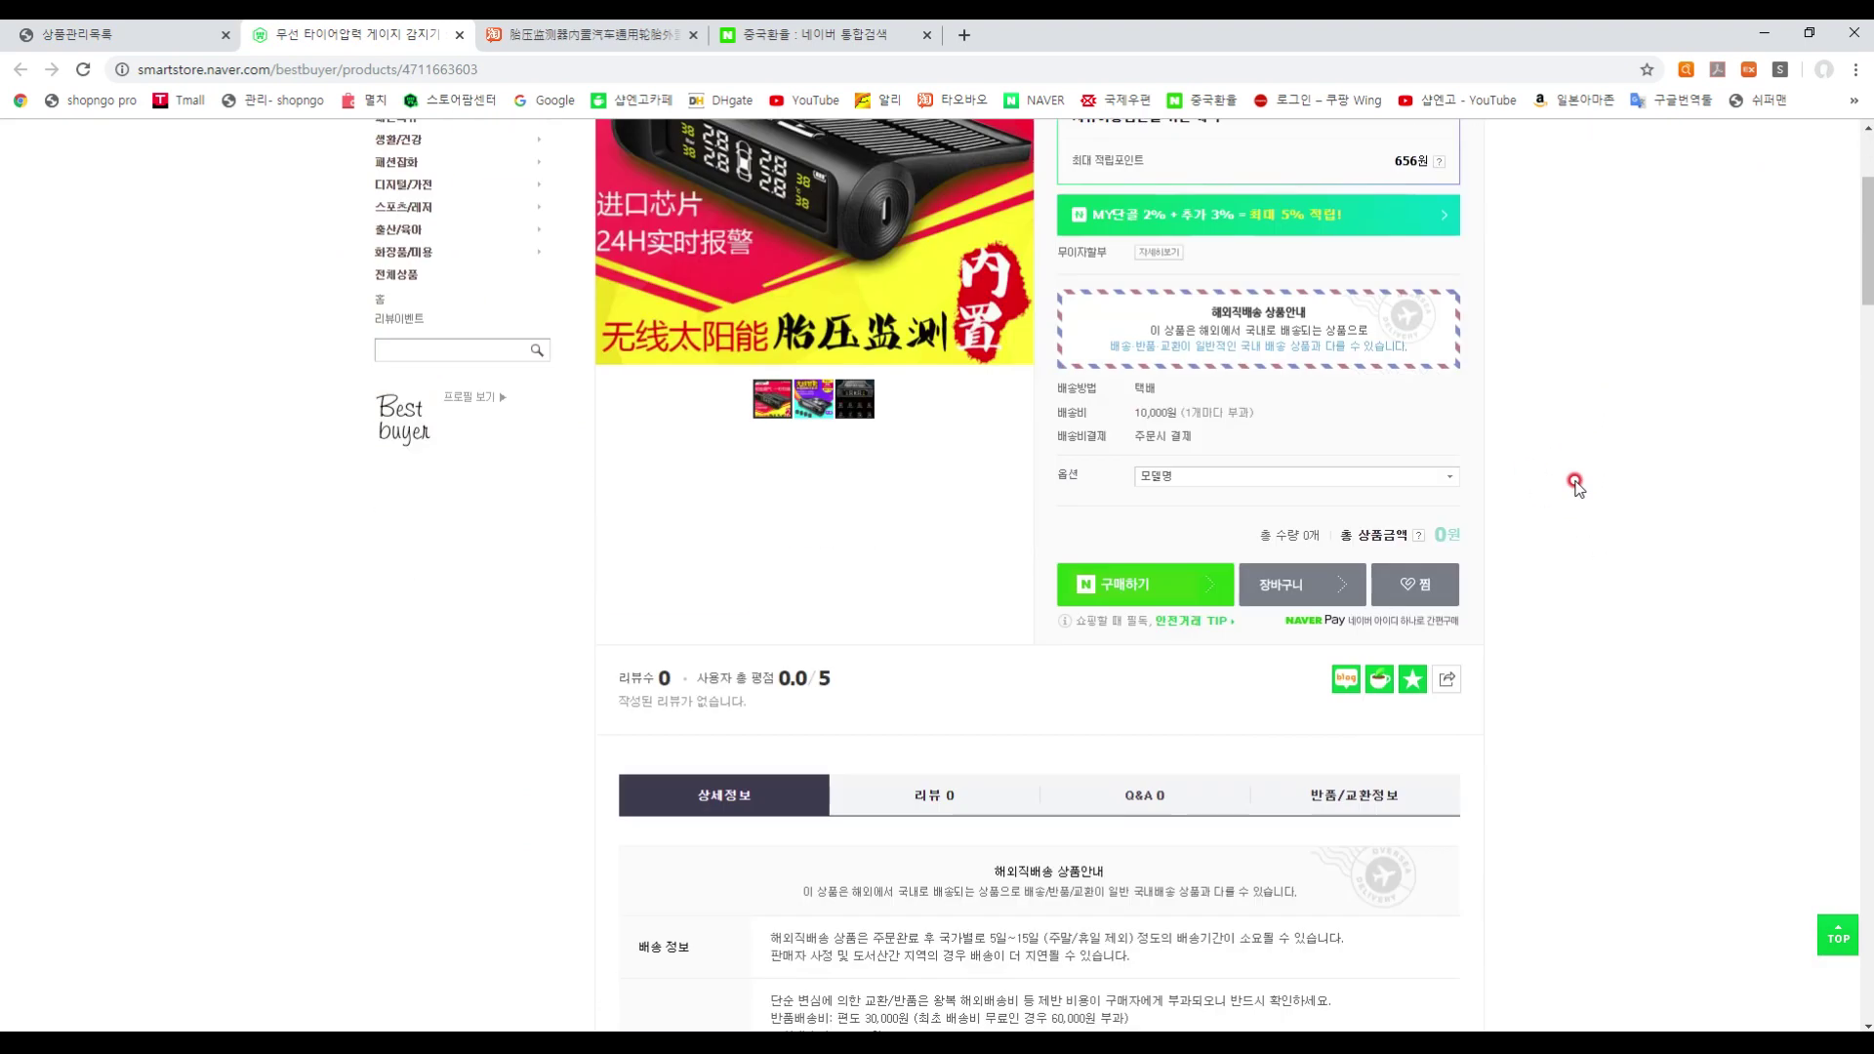
{"action": "scroll", "coordinate": [1575, 484], "scroll_direction": "up", "scroll_amount": 3}
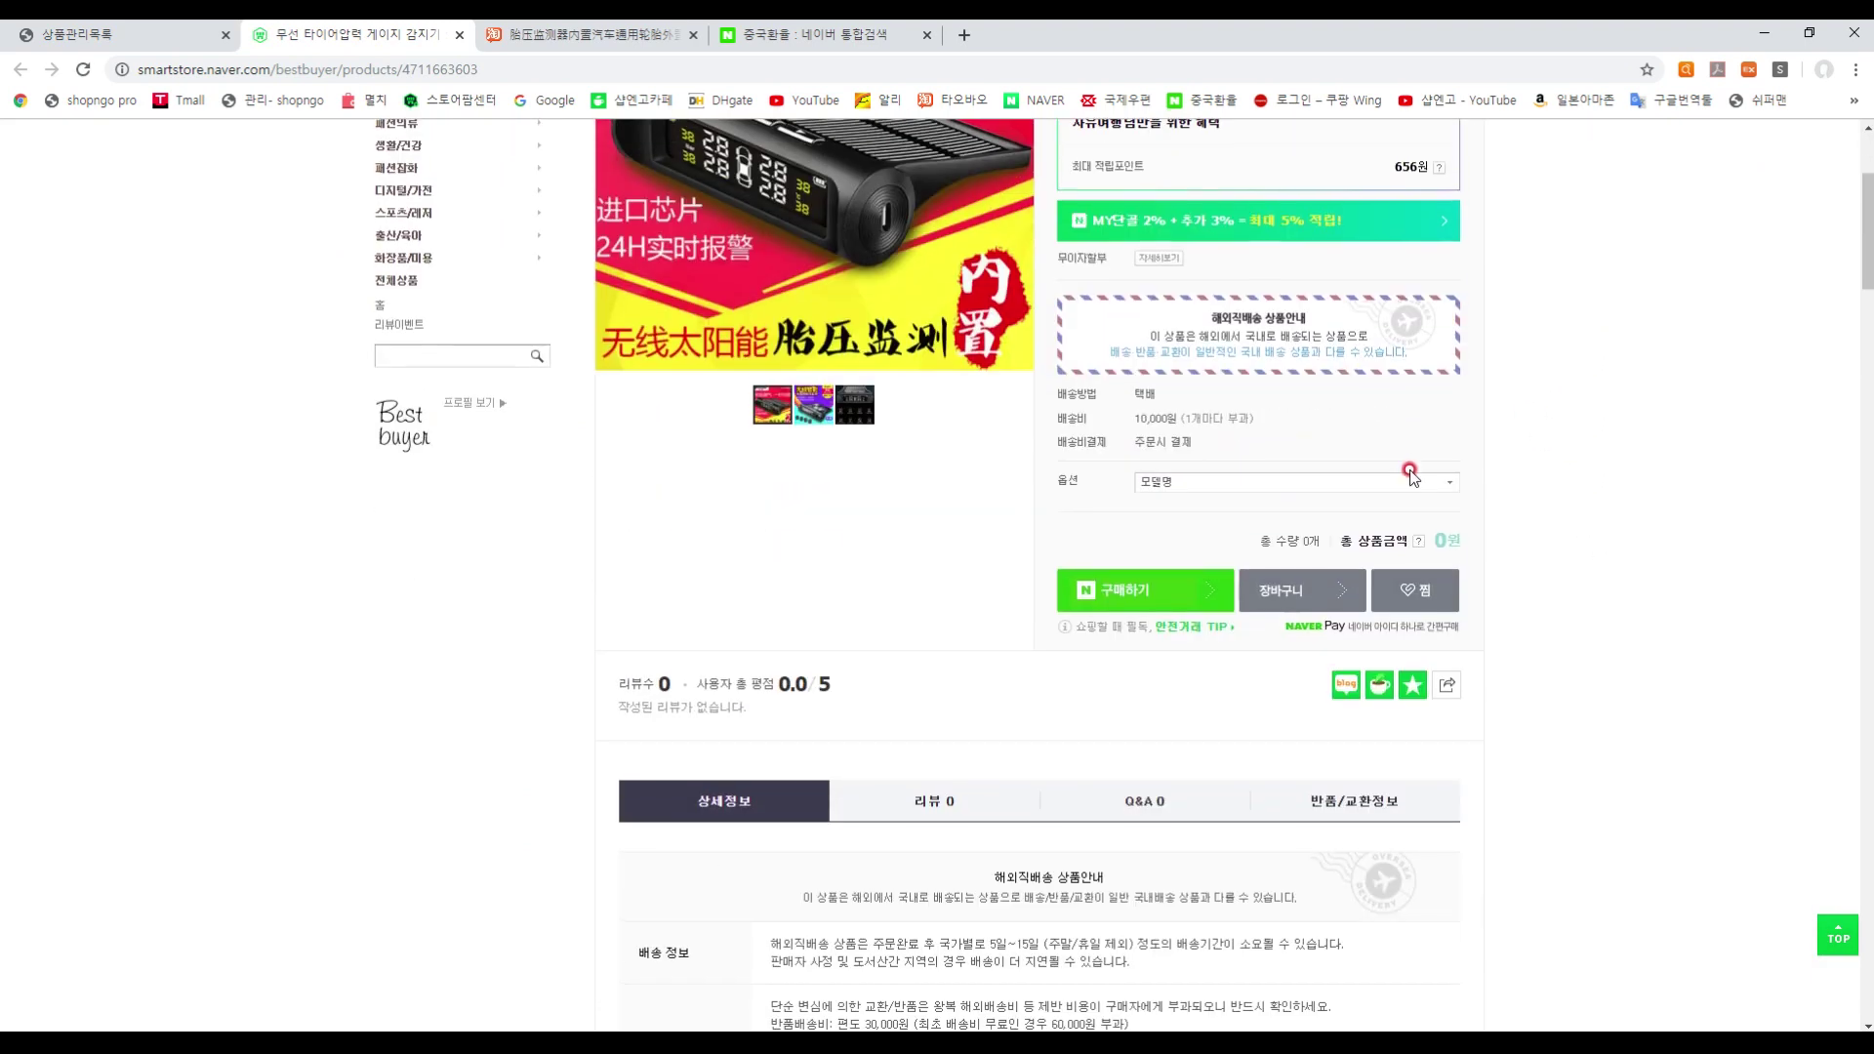
{"action": "left_click", "coordinate": [1258, 485]}
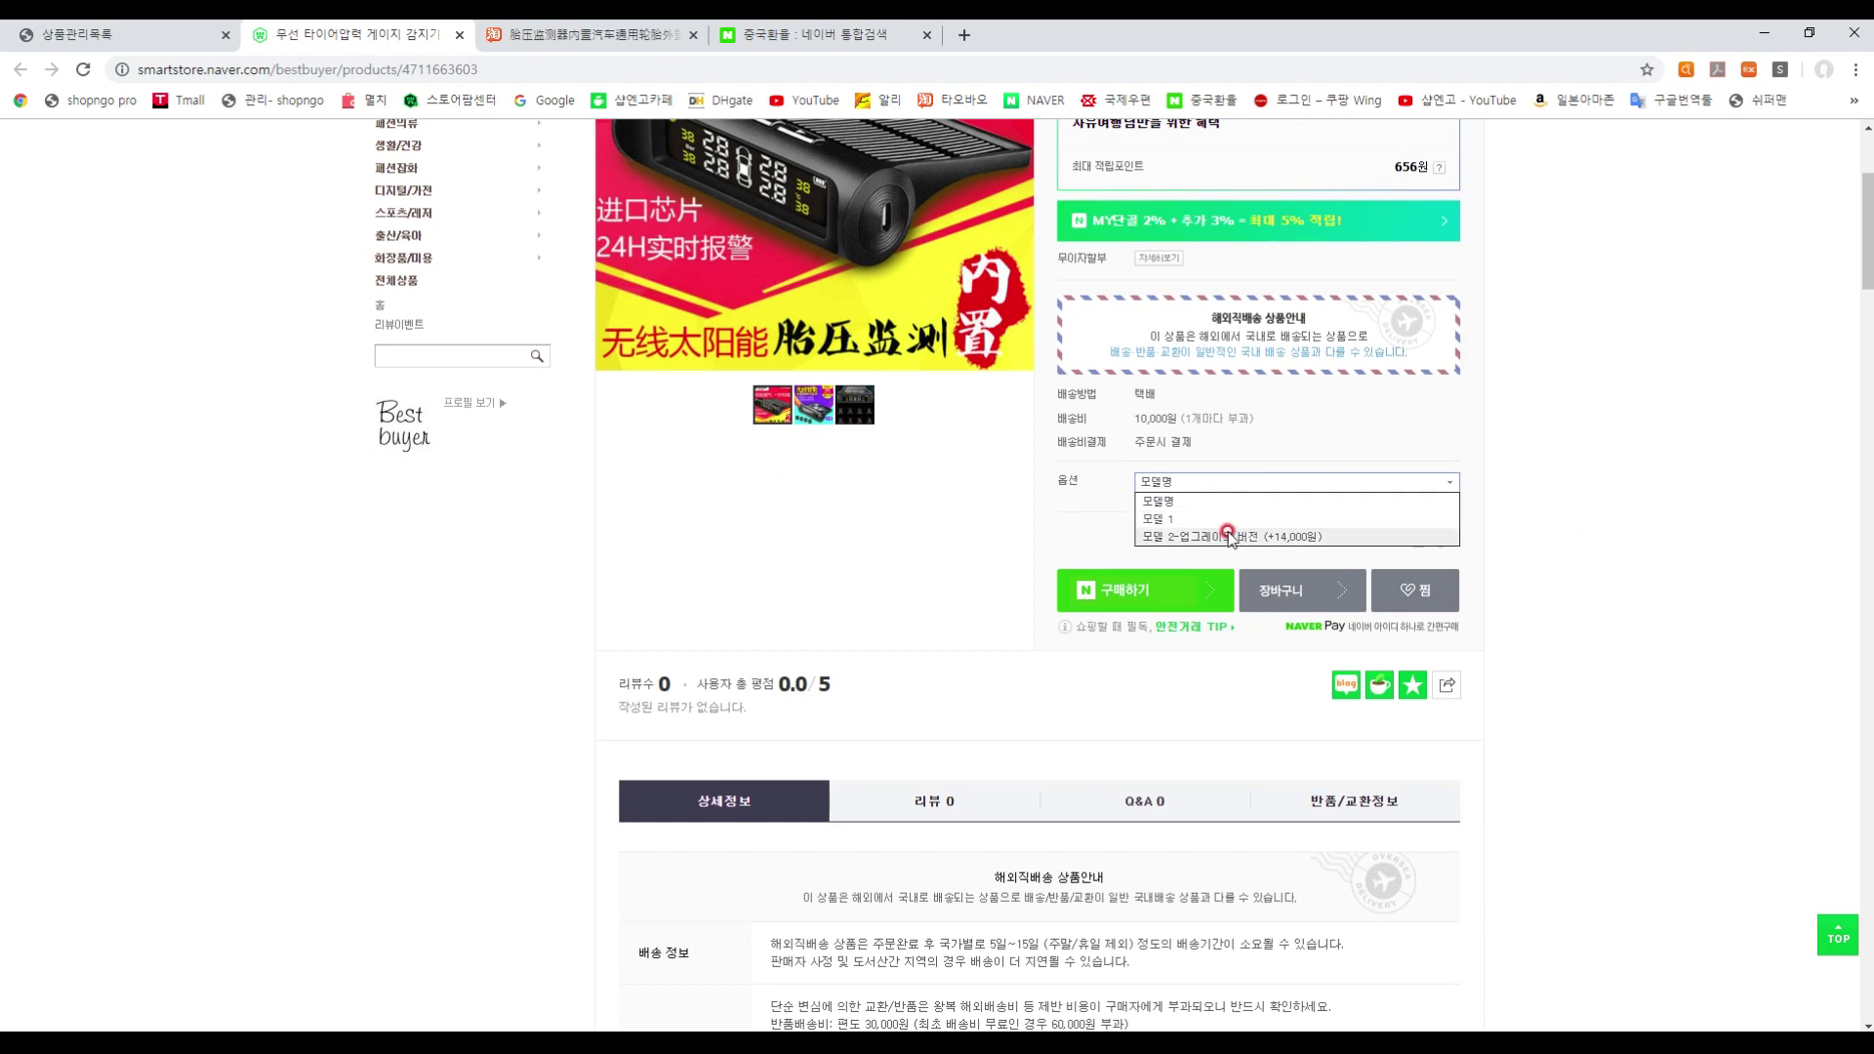
- Examine the product information and detail images on the 스마트스토어 page through the sensor installation instructions, and close the page
{"action": "left_click", "coordinate": [1411, 489]}
{"action": "scroll", "coordinate": [1409, 485], "scroll_direction": "down", "scroll_amount": 8}
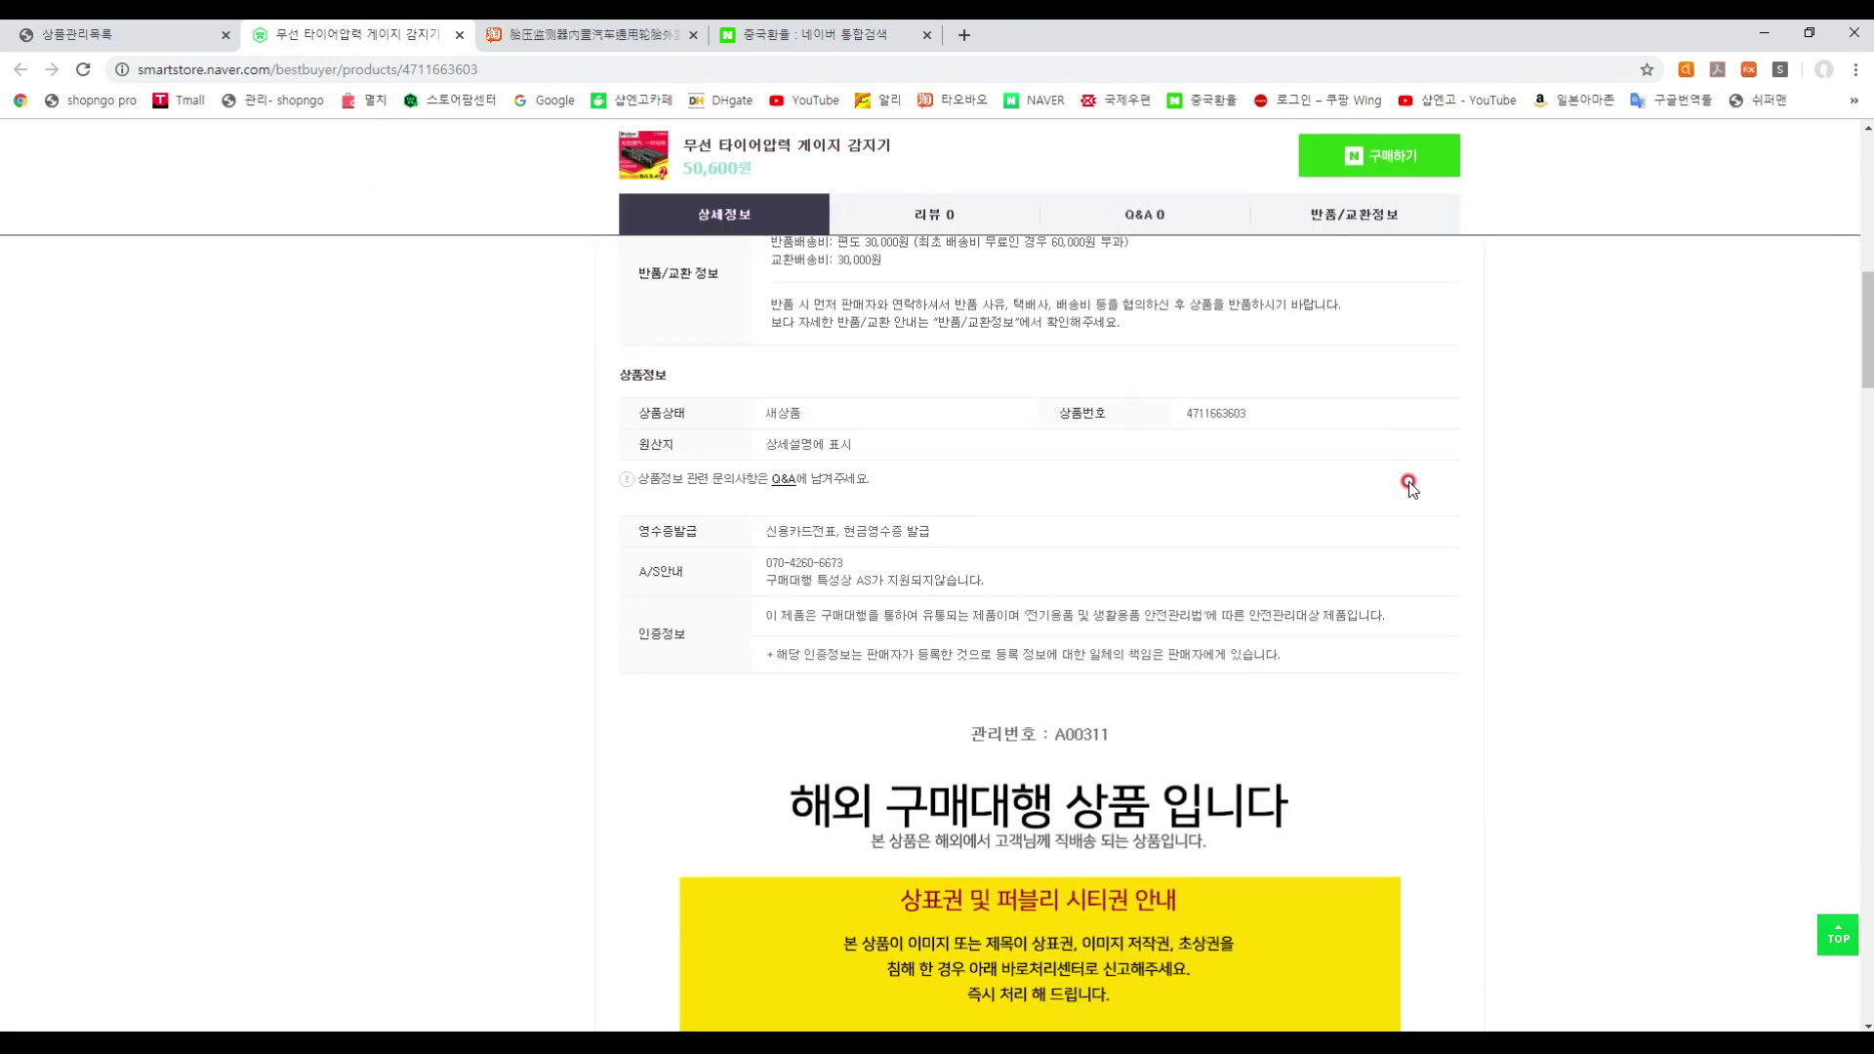
{"action": "scroll", "coordinate": [1406, 482], "scroll_direction": "down", "scroll_amount": 10}
{"action": "scroll", "coordinate": [1632, 547], "scroll_direction": "down", "scroll_amount": 18}
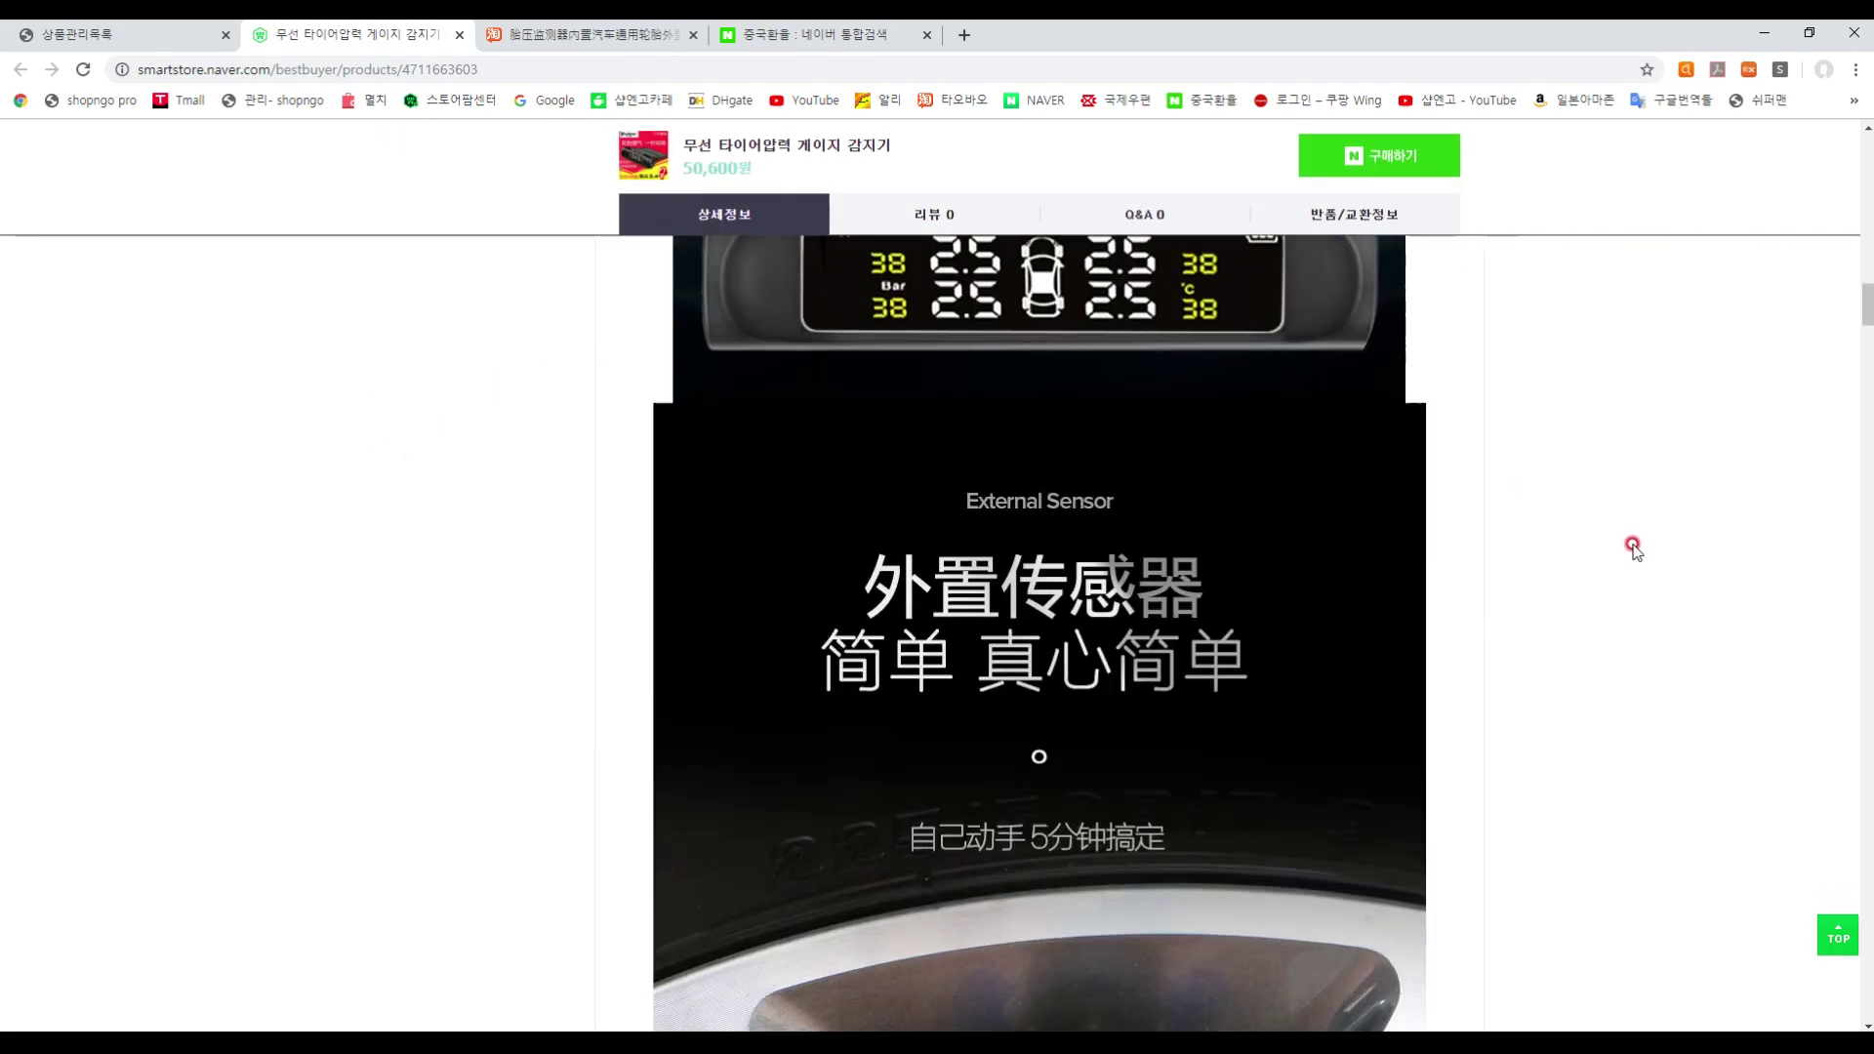
{"action": "scroll", "coordinate": [1635, 550], "scroll_direction": "up", "scroll_amount": 8}
{"action": "scroll", "coordinate": [1636, 550], "scroll_direction": "down", "scroll_amount": 15}
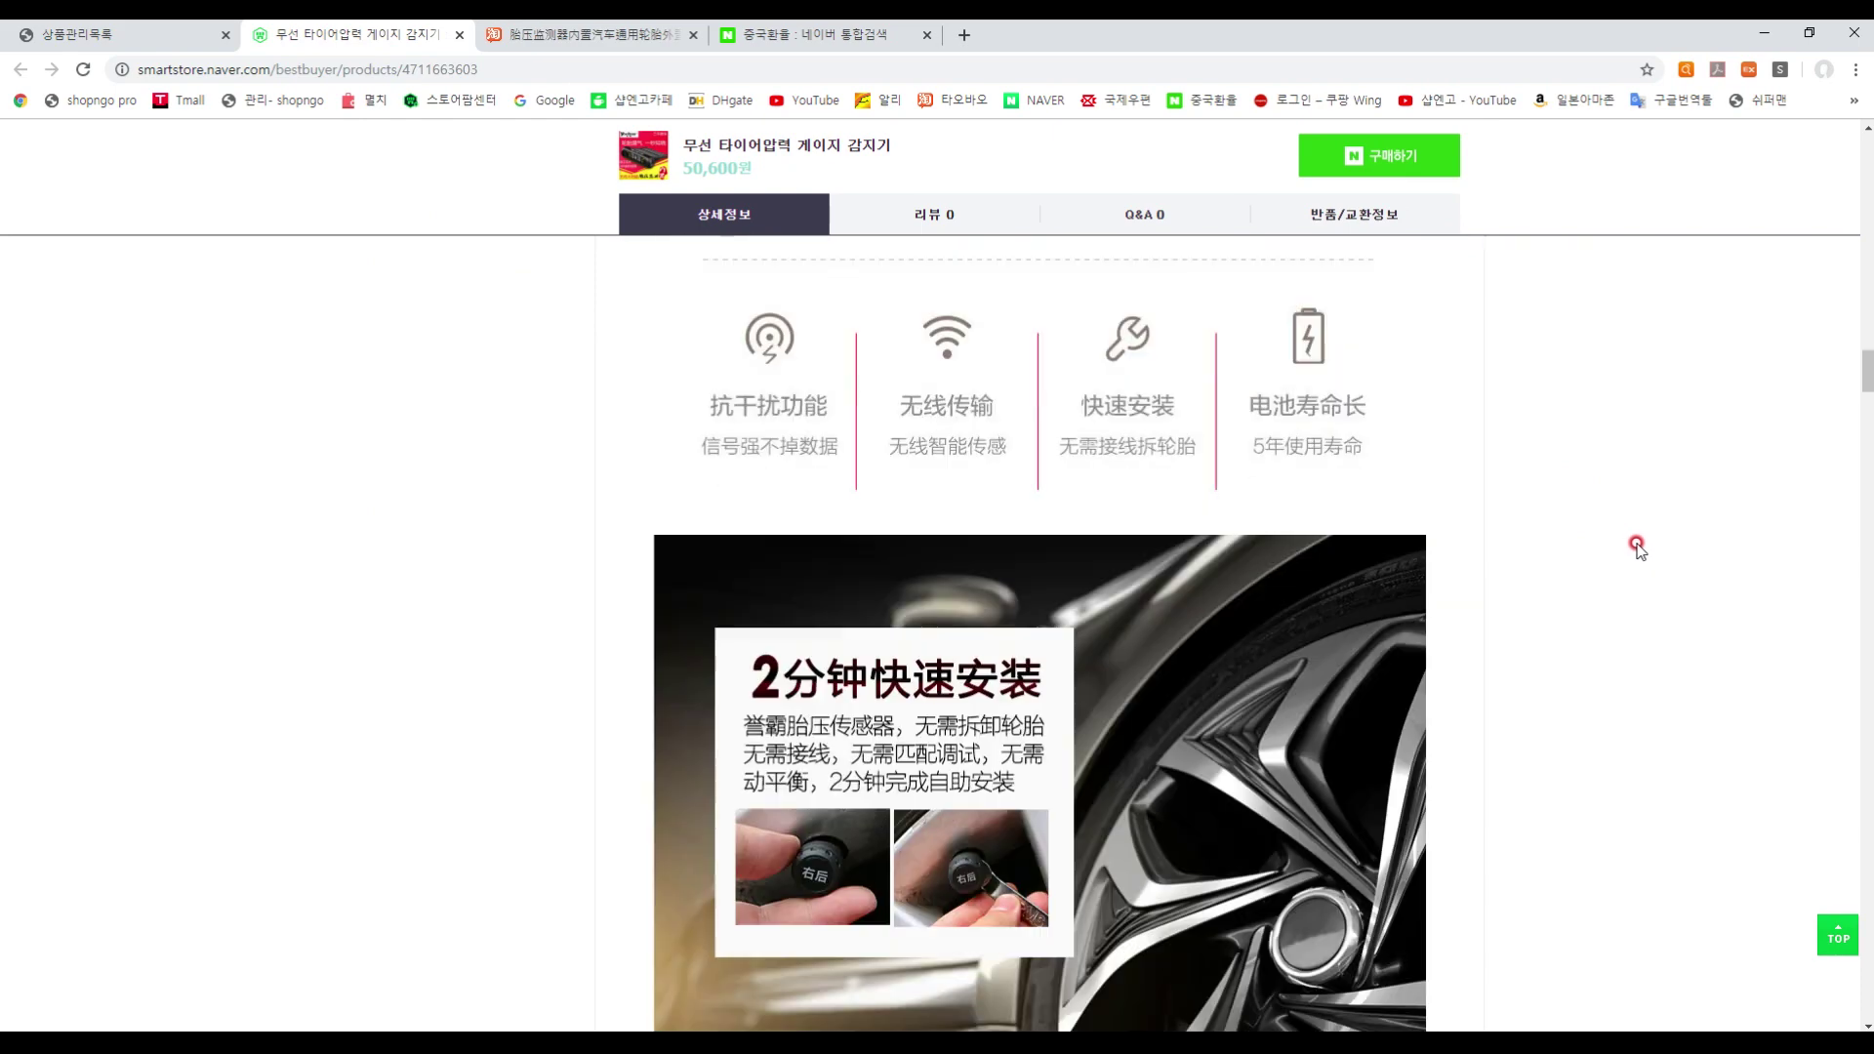
{"action": "scroll", "coordinate": [1656, 538], "scroll_direction": "down", "scroll_amount": 8}
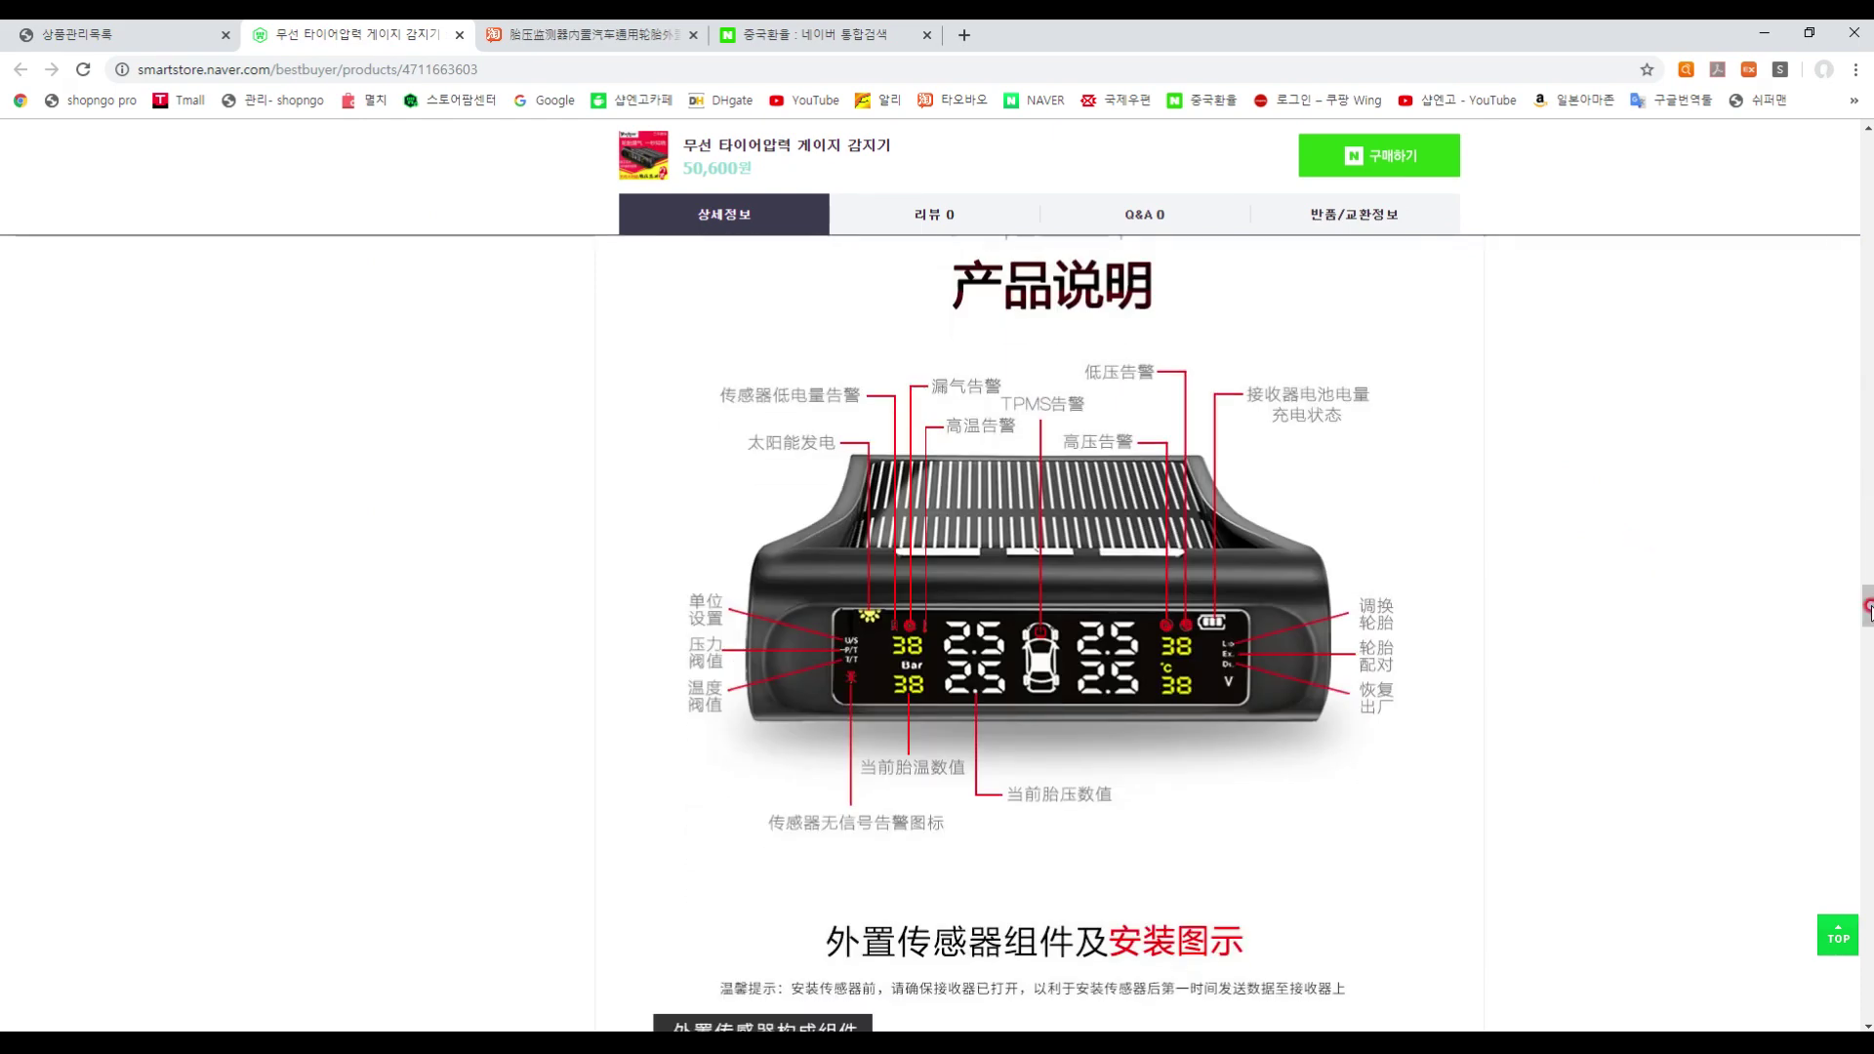
{"action": "scroll", "coordinate": [1859, 617], "scroll_direction": "down", "scroll_amount": 1}
{"action": "scroll", "coordinate": [1867, 610], "scroll_direction": "down", "scroll_amount": 15}
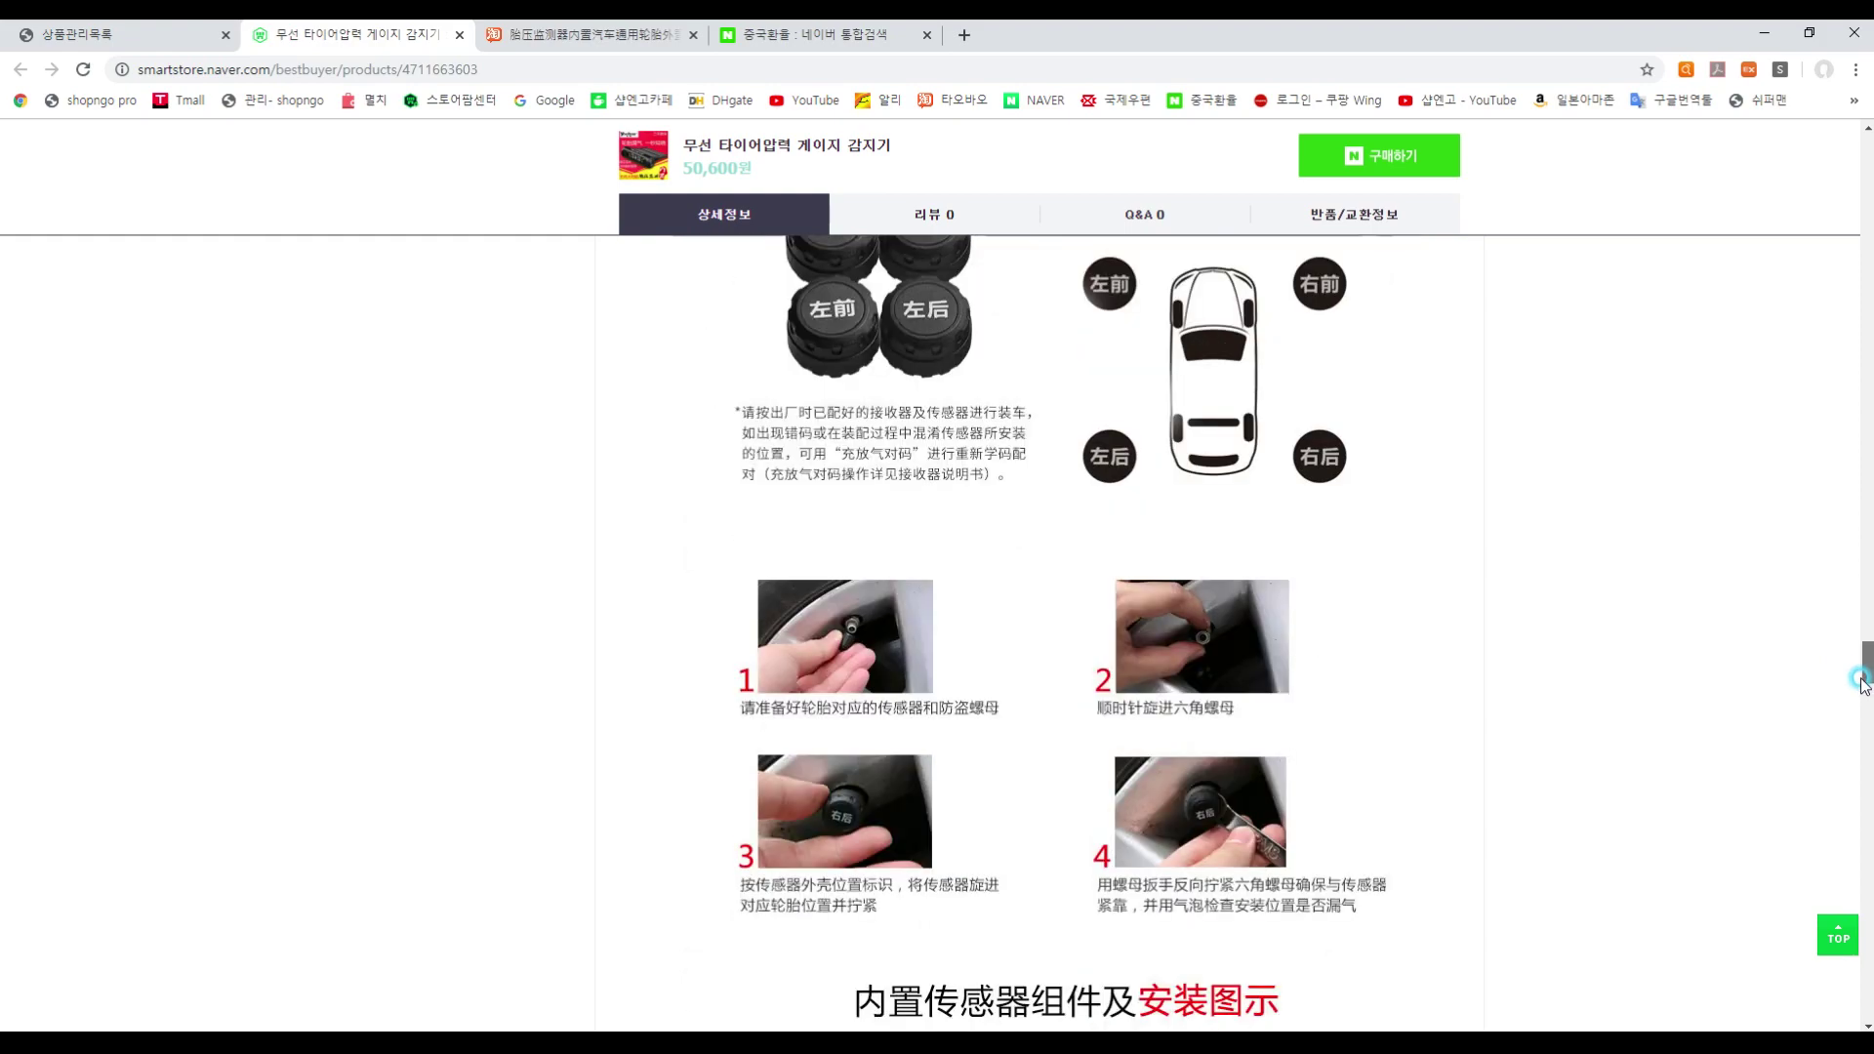
{"action": "left_click_drag", "start_coordinate": [1866, 645], "coordinate": [1807, 137]}
{"action": "left_click", "coordinate": [460, 36]}
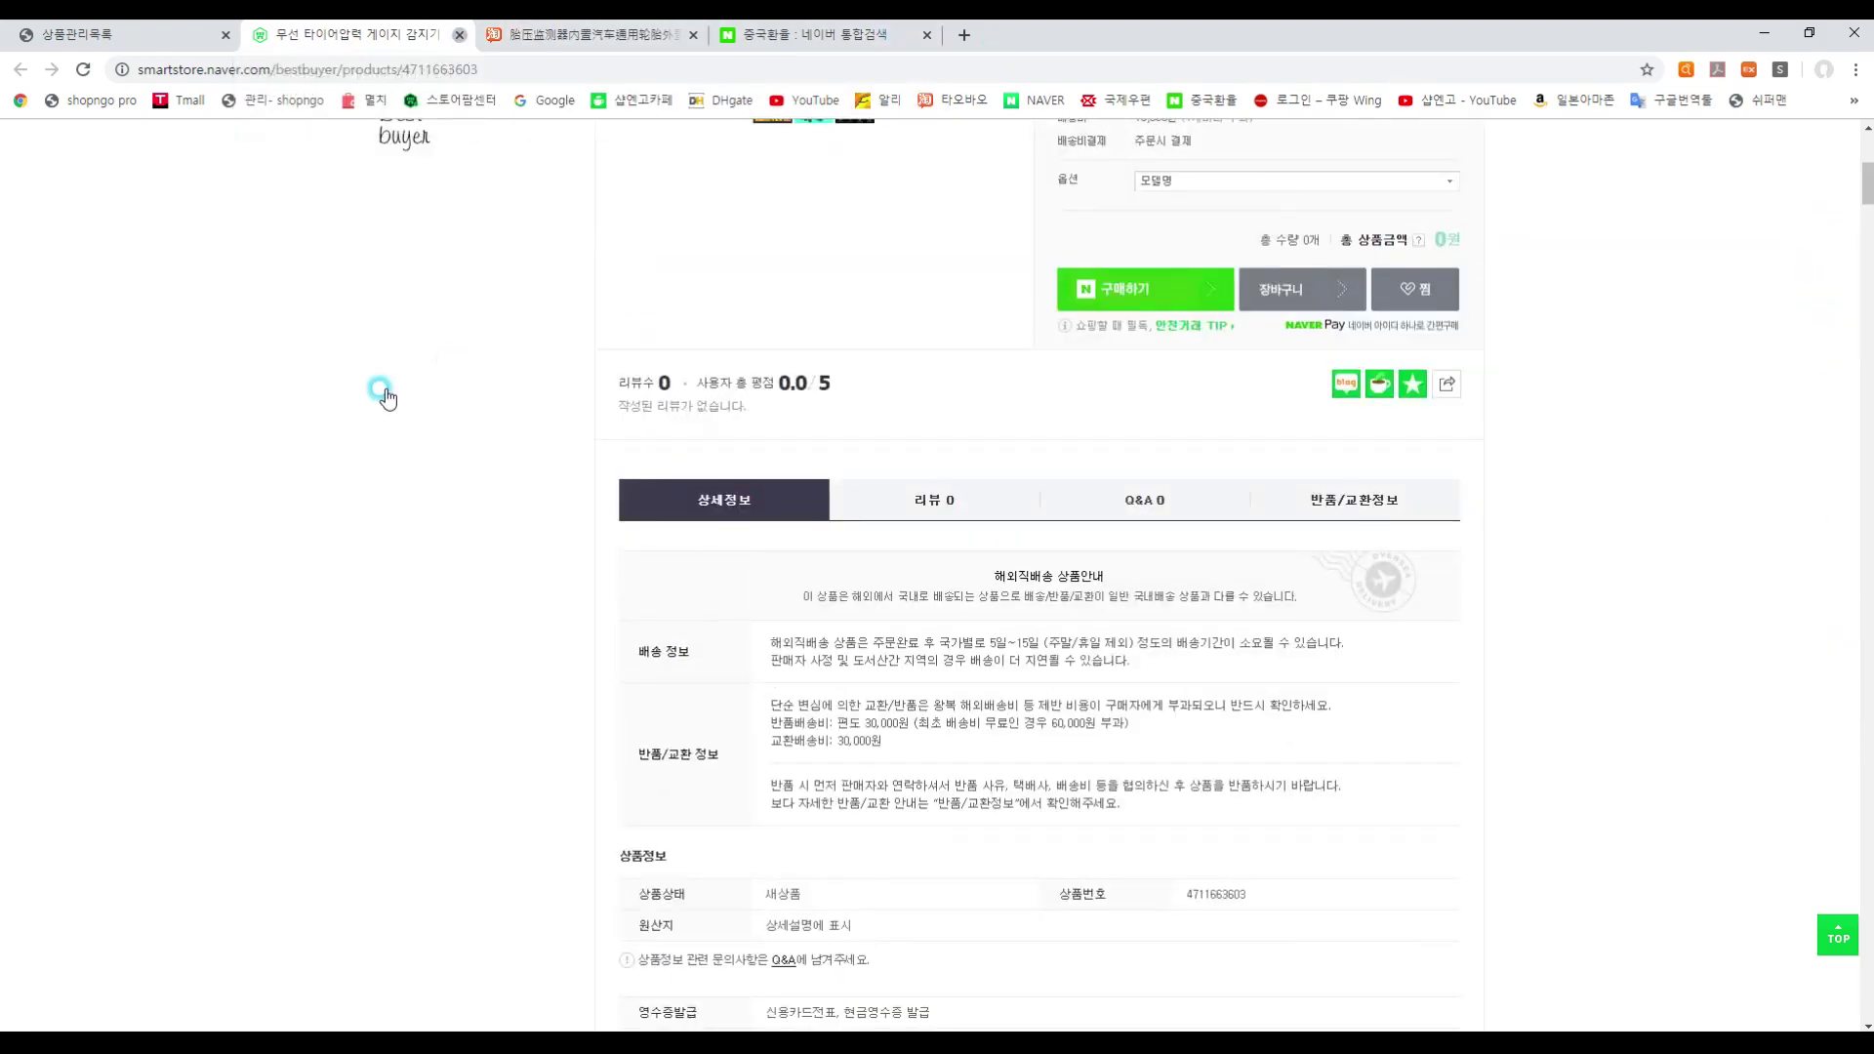
- Open the 11번가 page of 무선 타이어압력 게이지 감지기 from the product list, examine its detail images and close it
{"action": "left_click", "coordinate": [478, 289]}
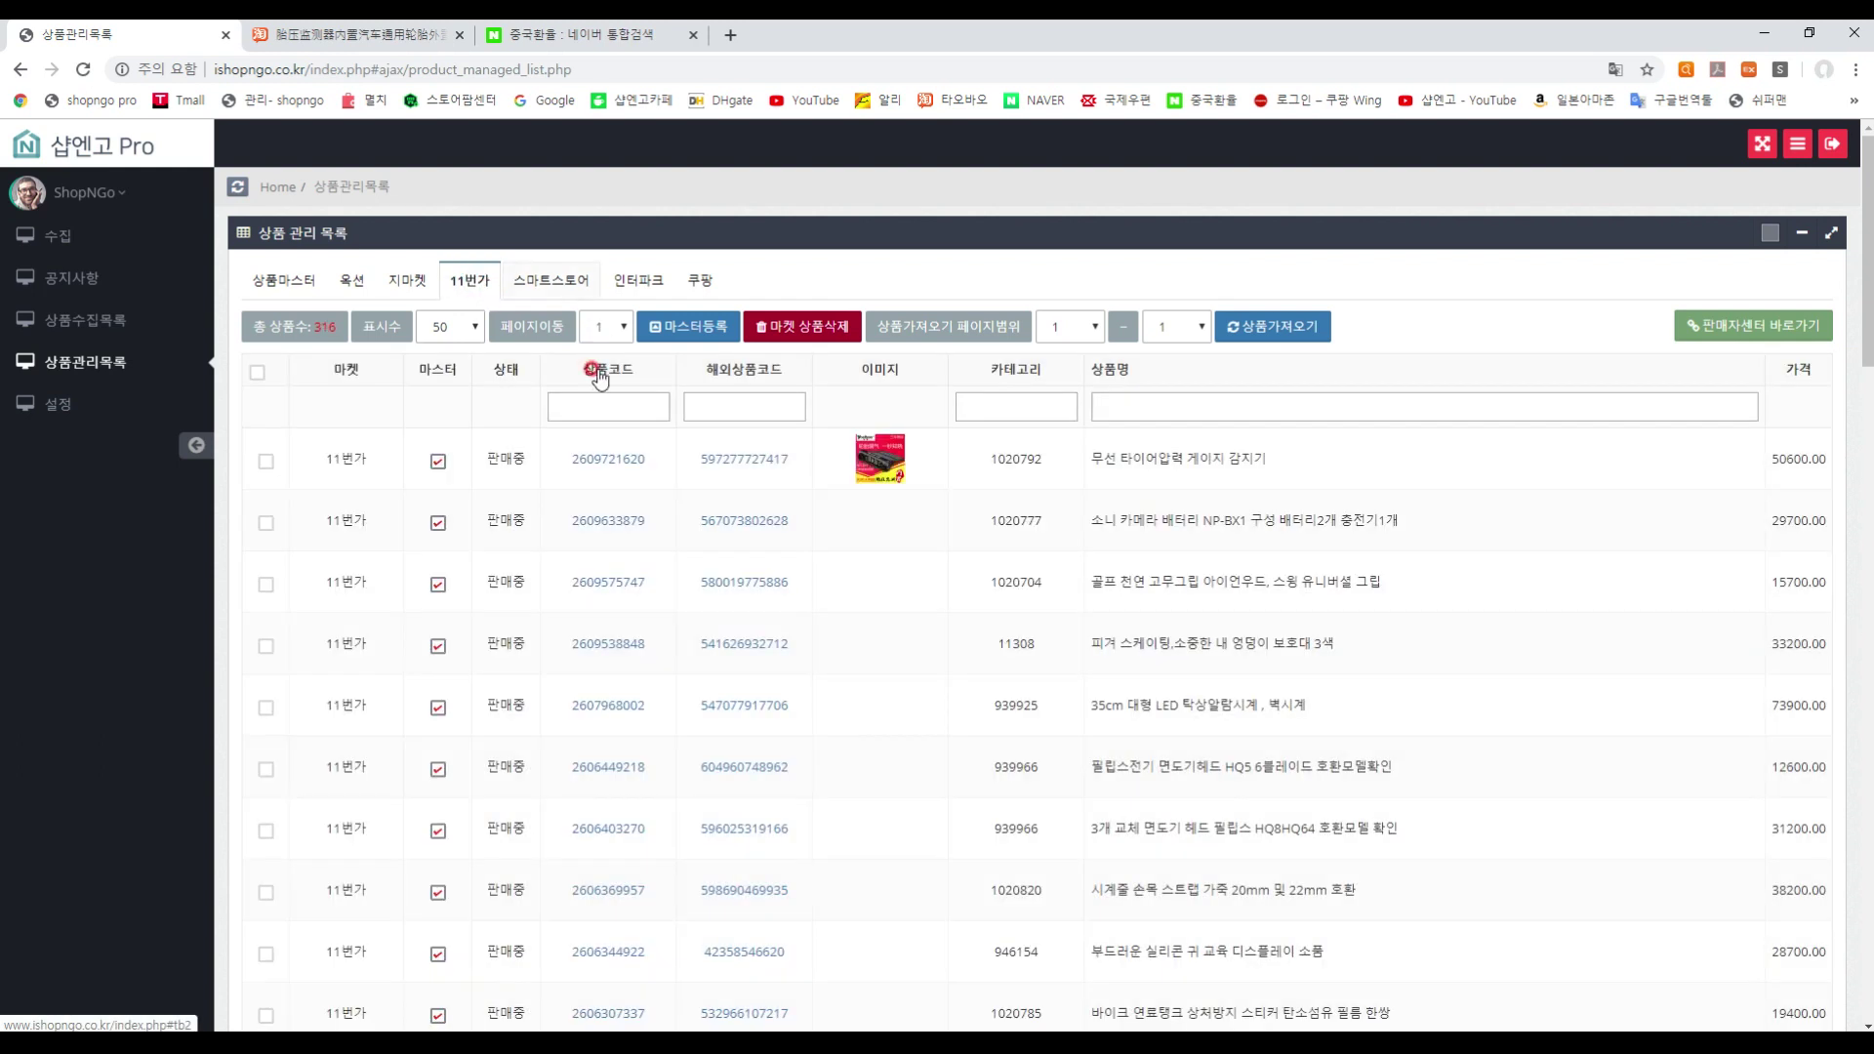
{"action": "left_click", "coordinate": [603, 461]}
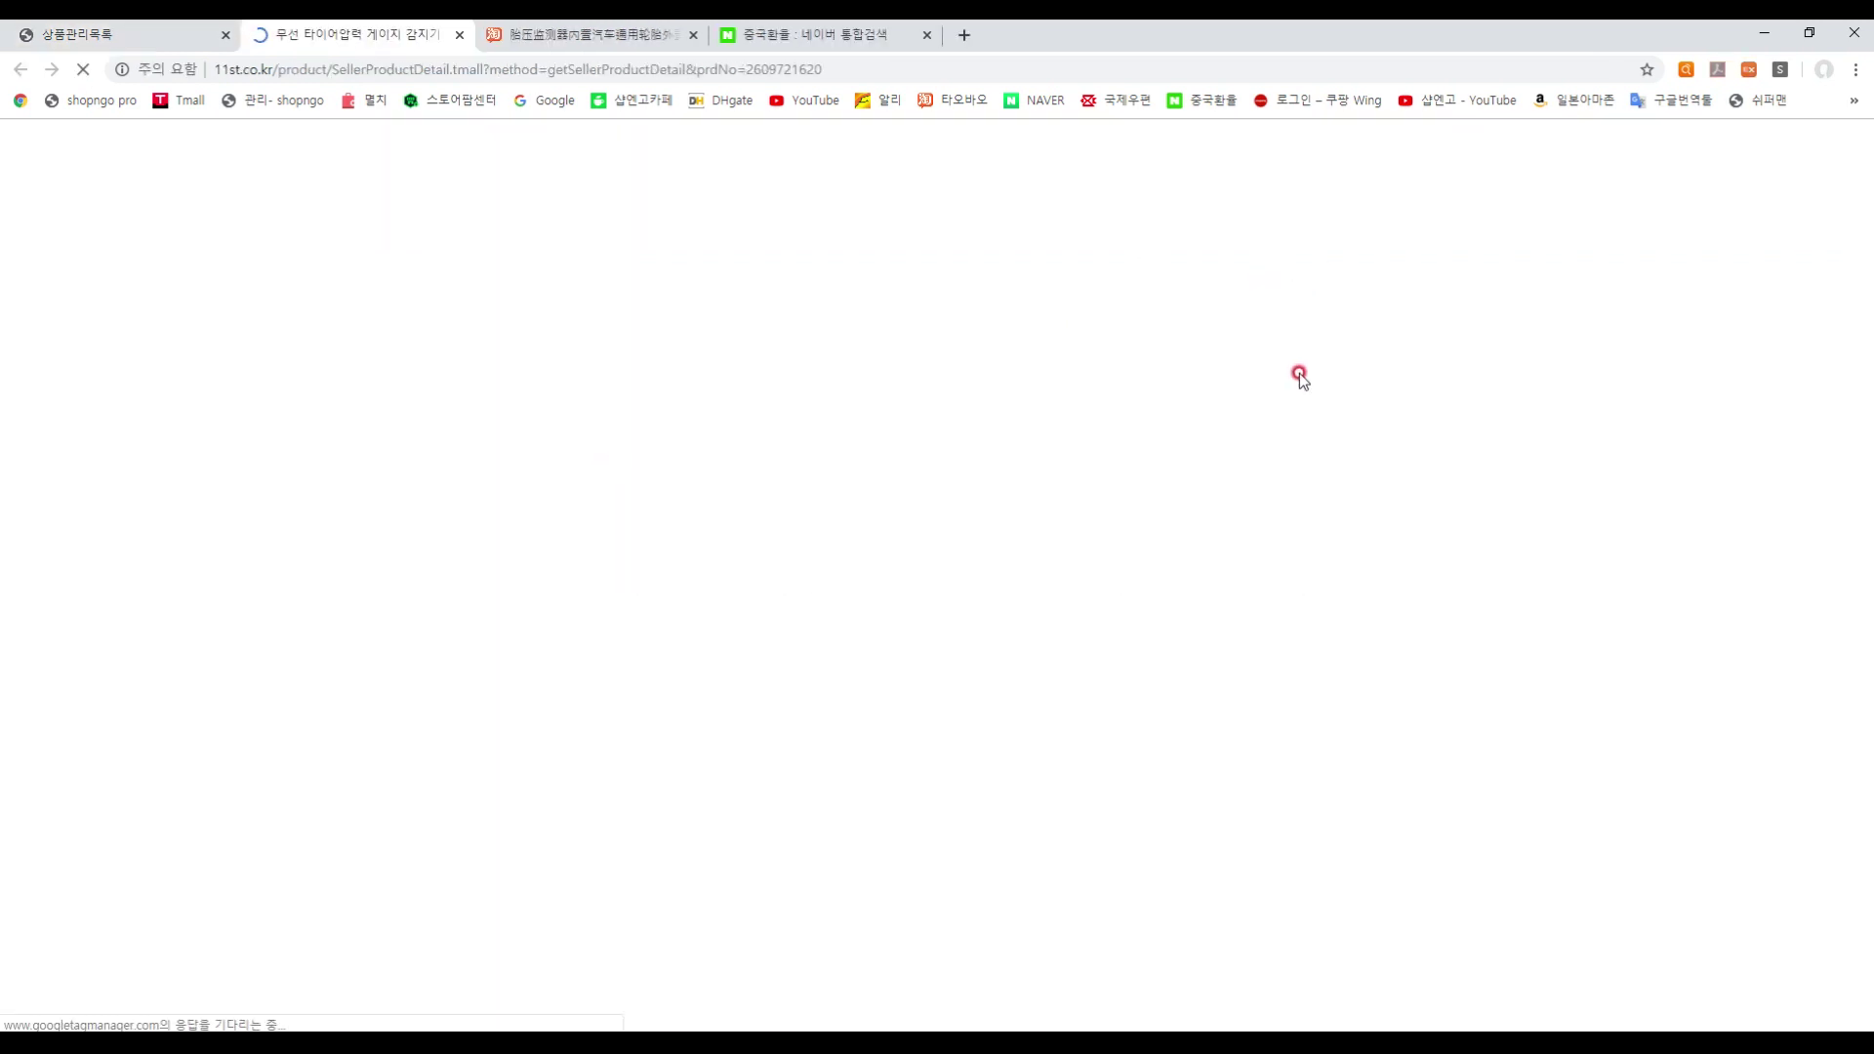
{"action": "left_click_drag", "start_coordinate": [1870, 205], "coordinate": [1870, 442]}
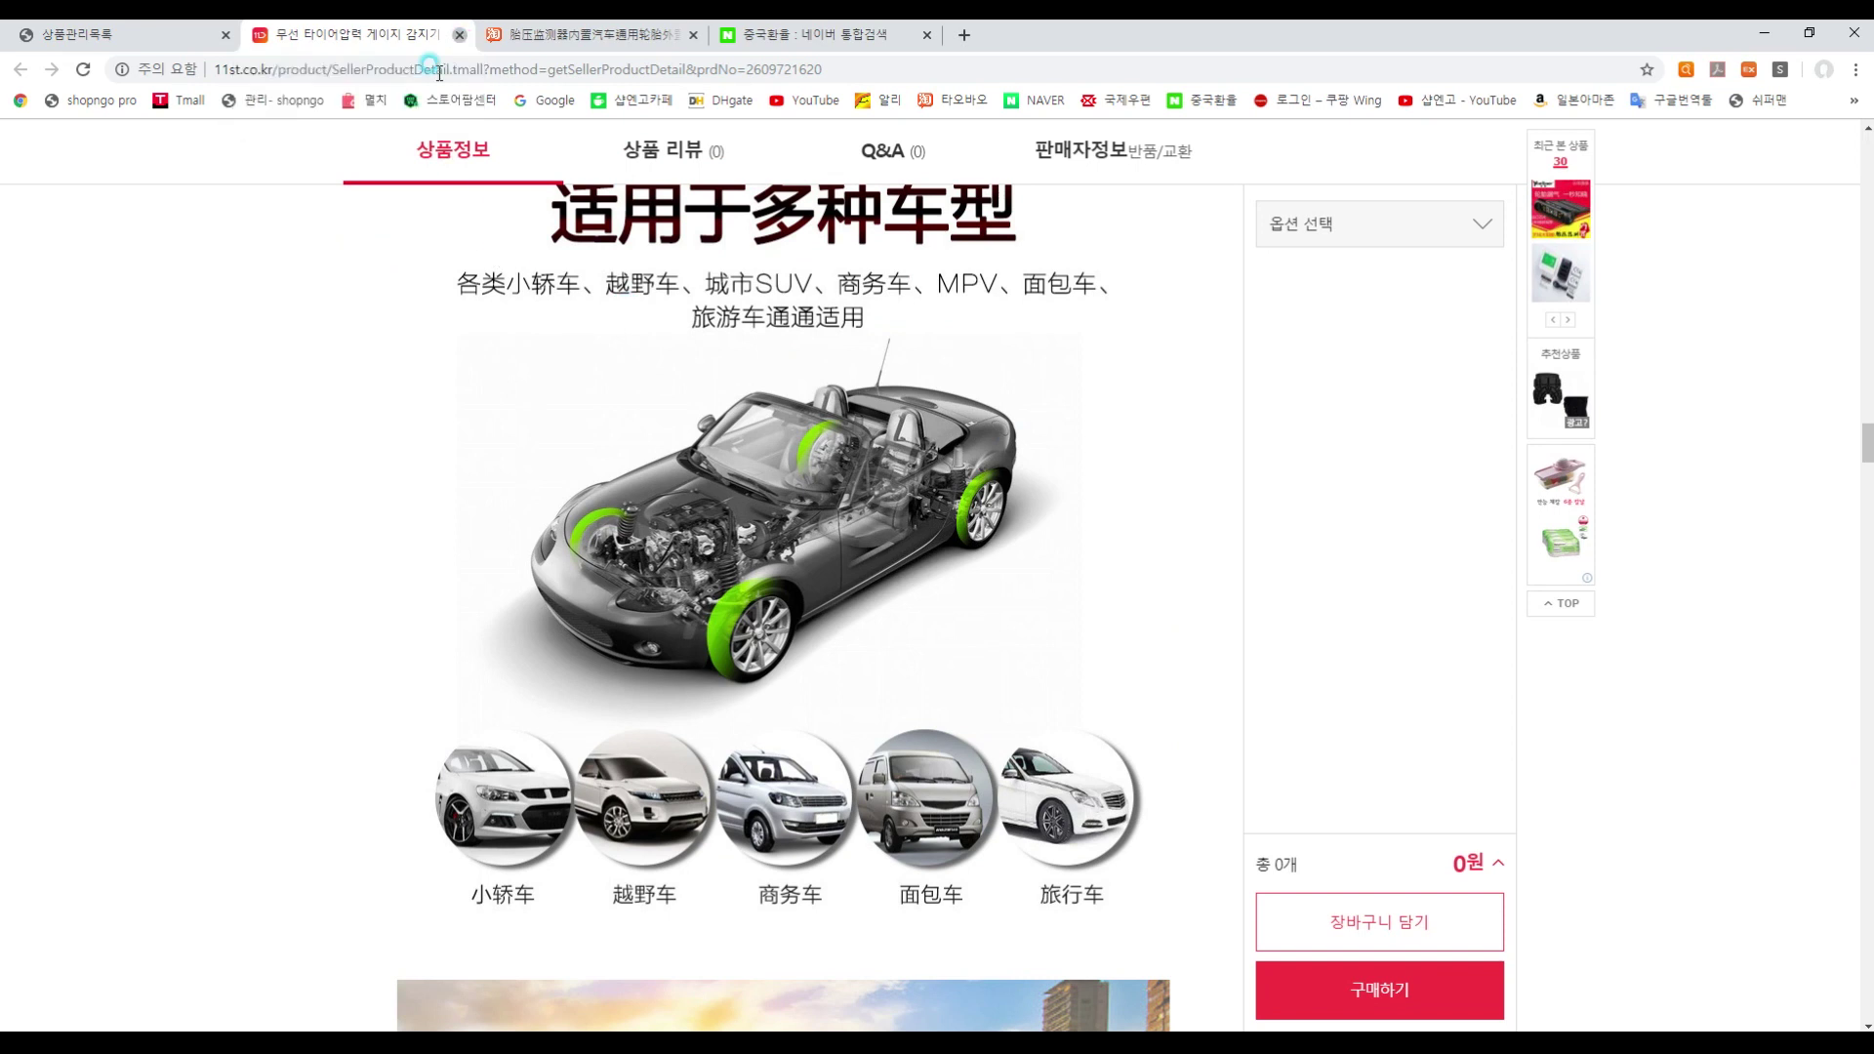
{"action": "left_click", "coordinate": [460, 34]}
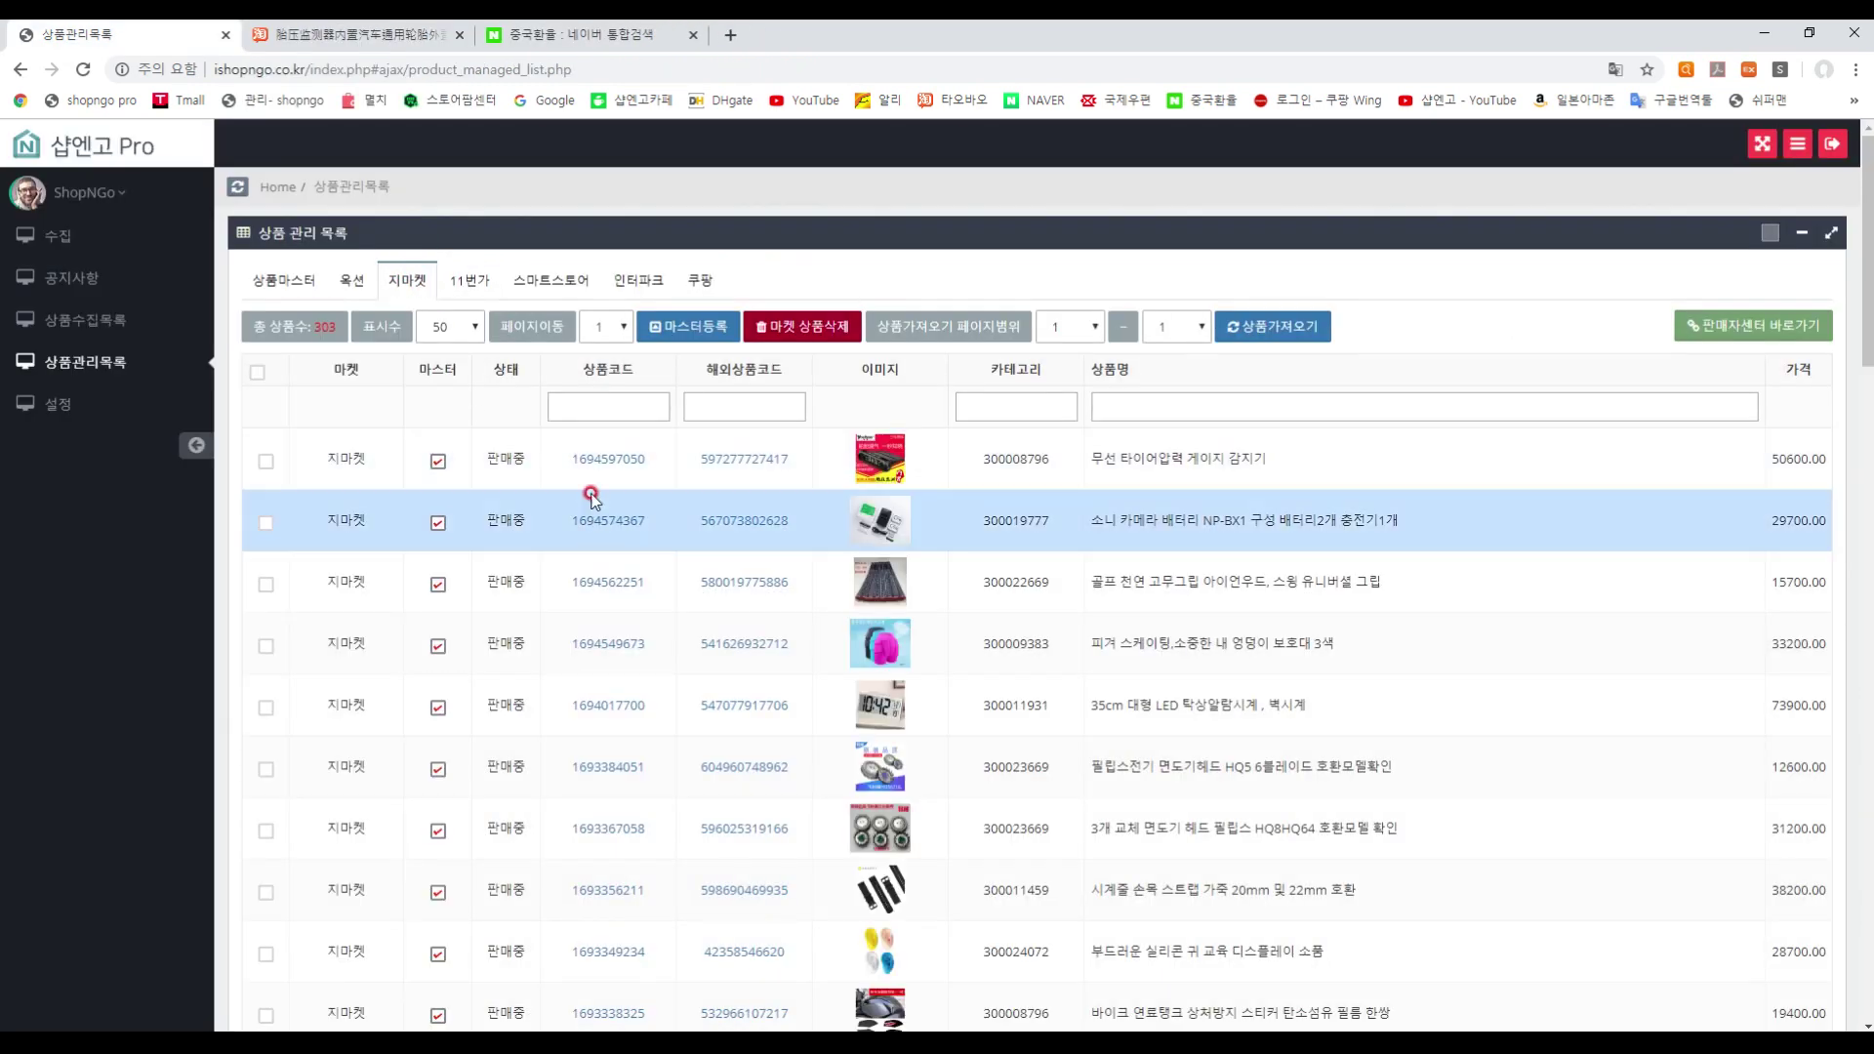
- Try to open the 지마켓 page of 무선 타이어압력 게이지 감지기 from the product list, and close the page
{"action": "left_click", "coordinate": [598, 460]}
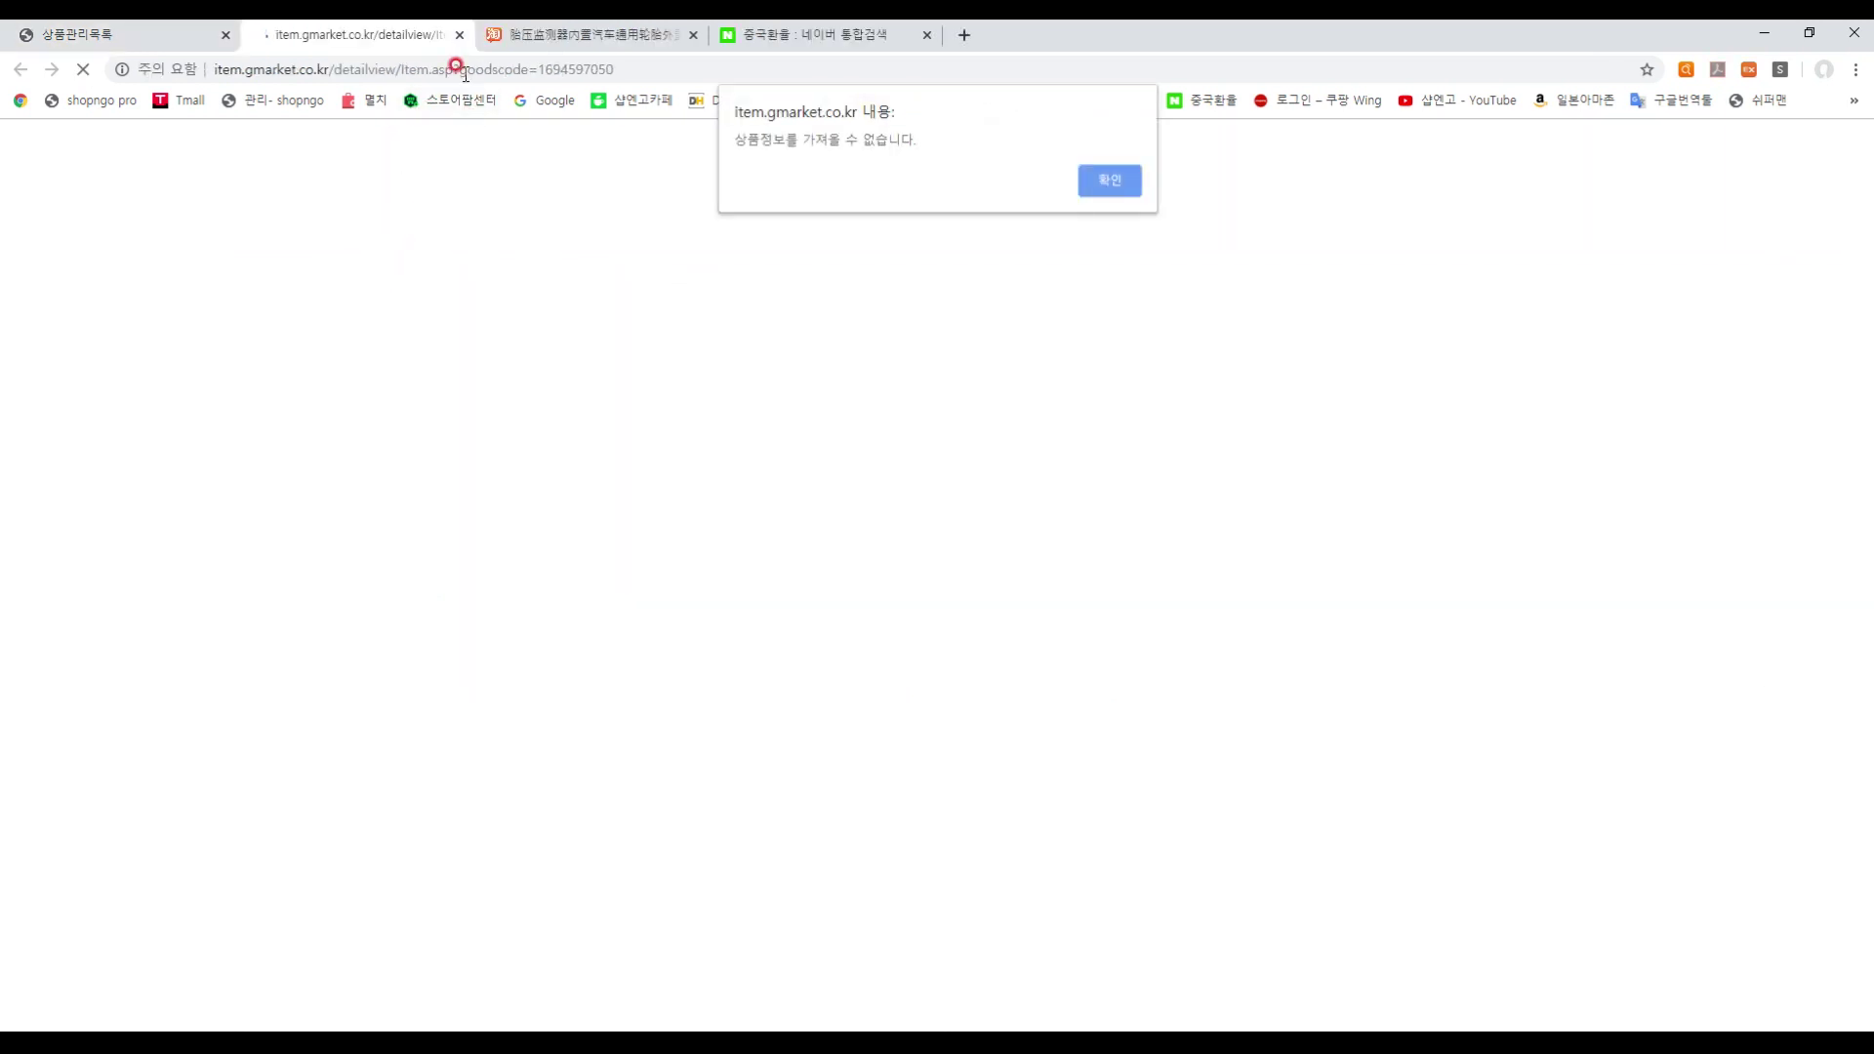
{"action": "left_click", "coordinate": [1107, 181]}
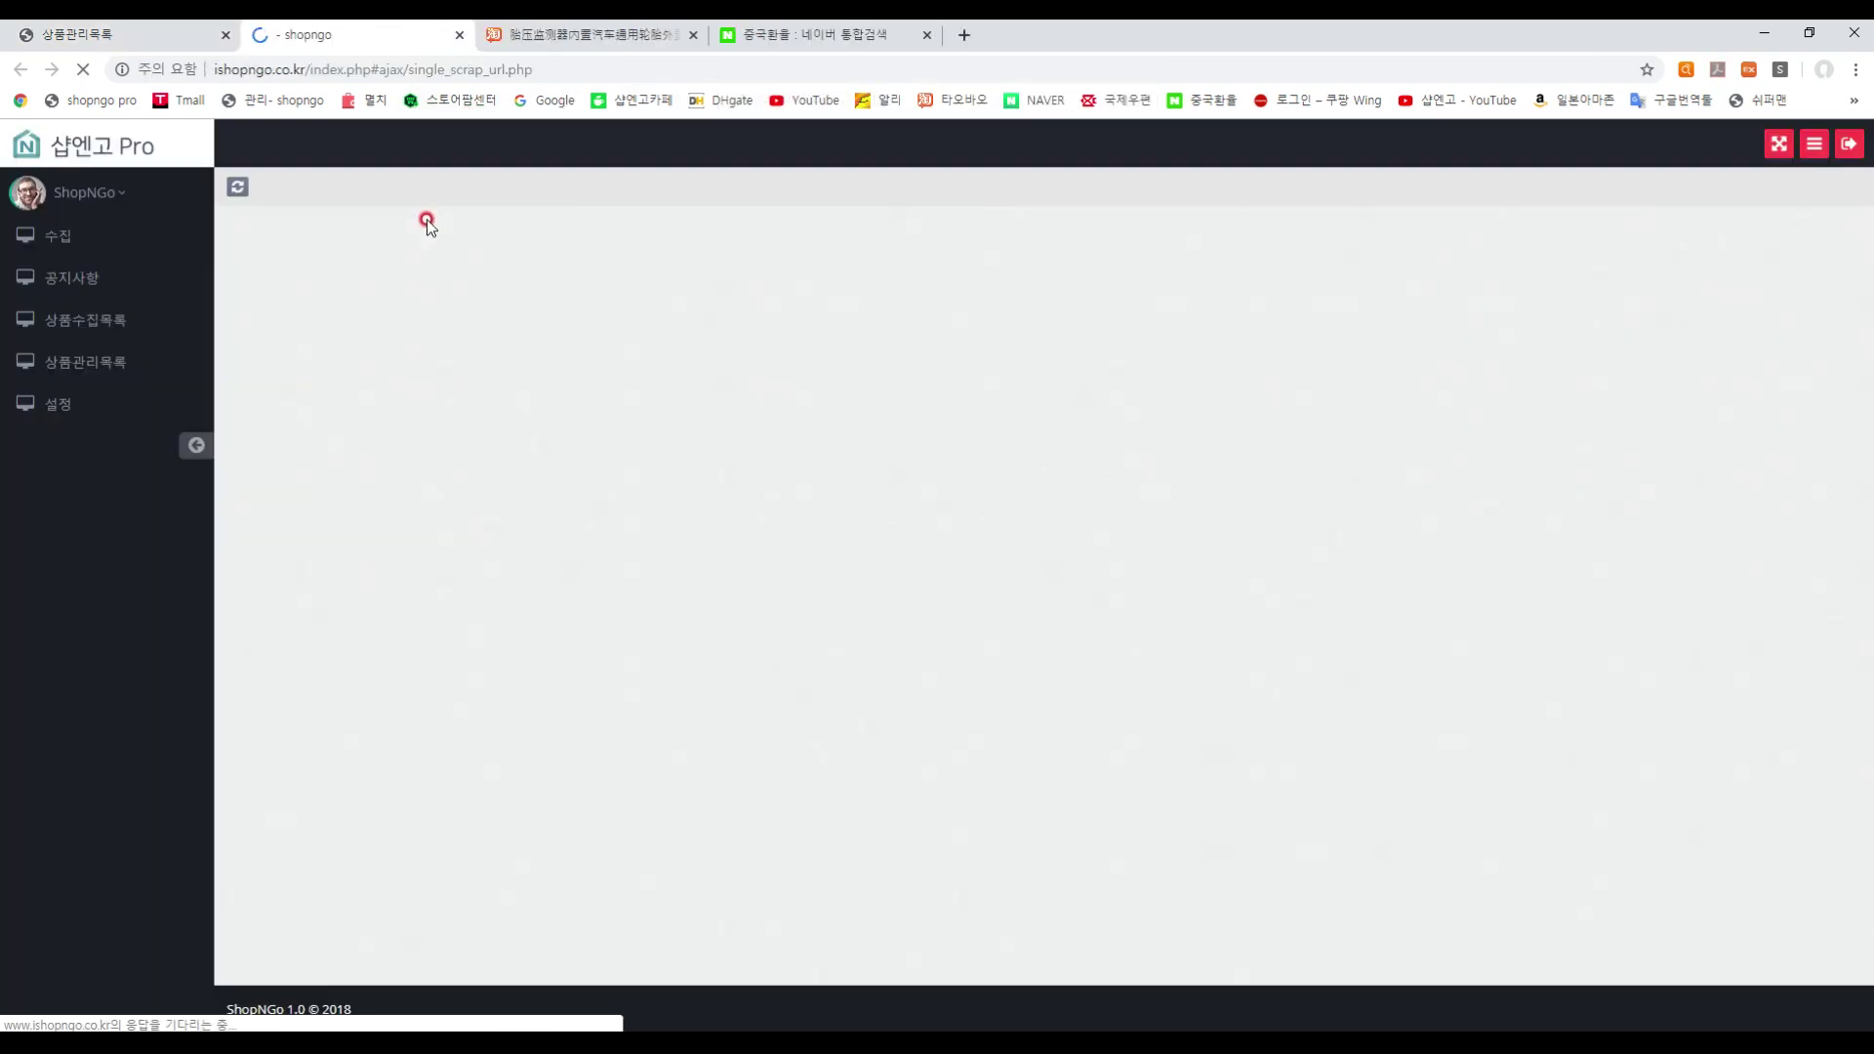
{"action": "left_click", "coordinate": [459, 34]}
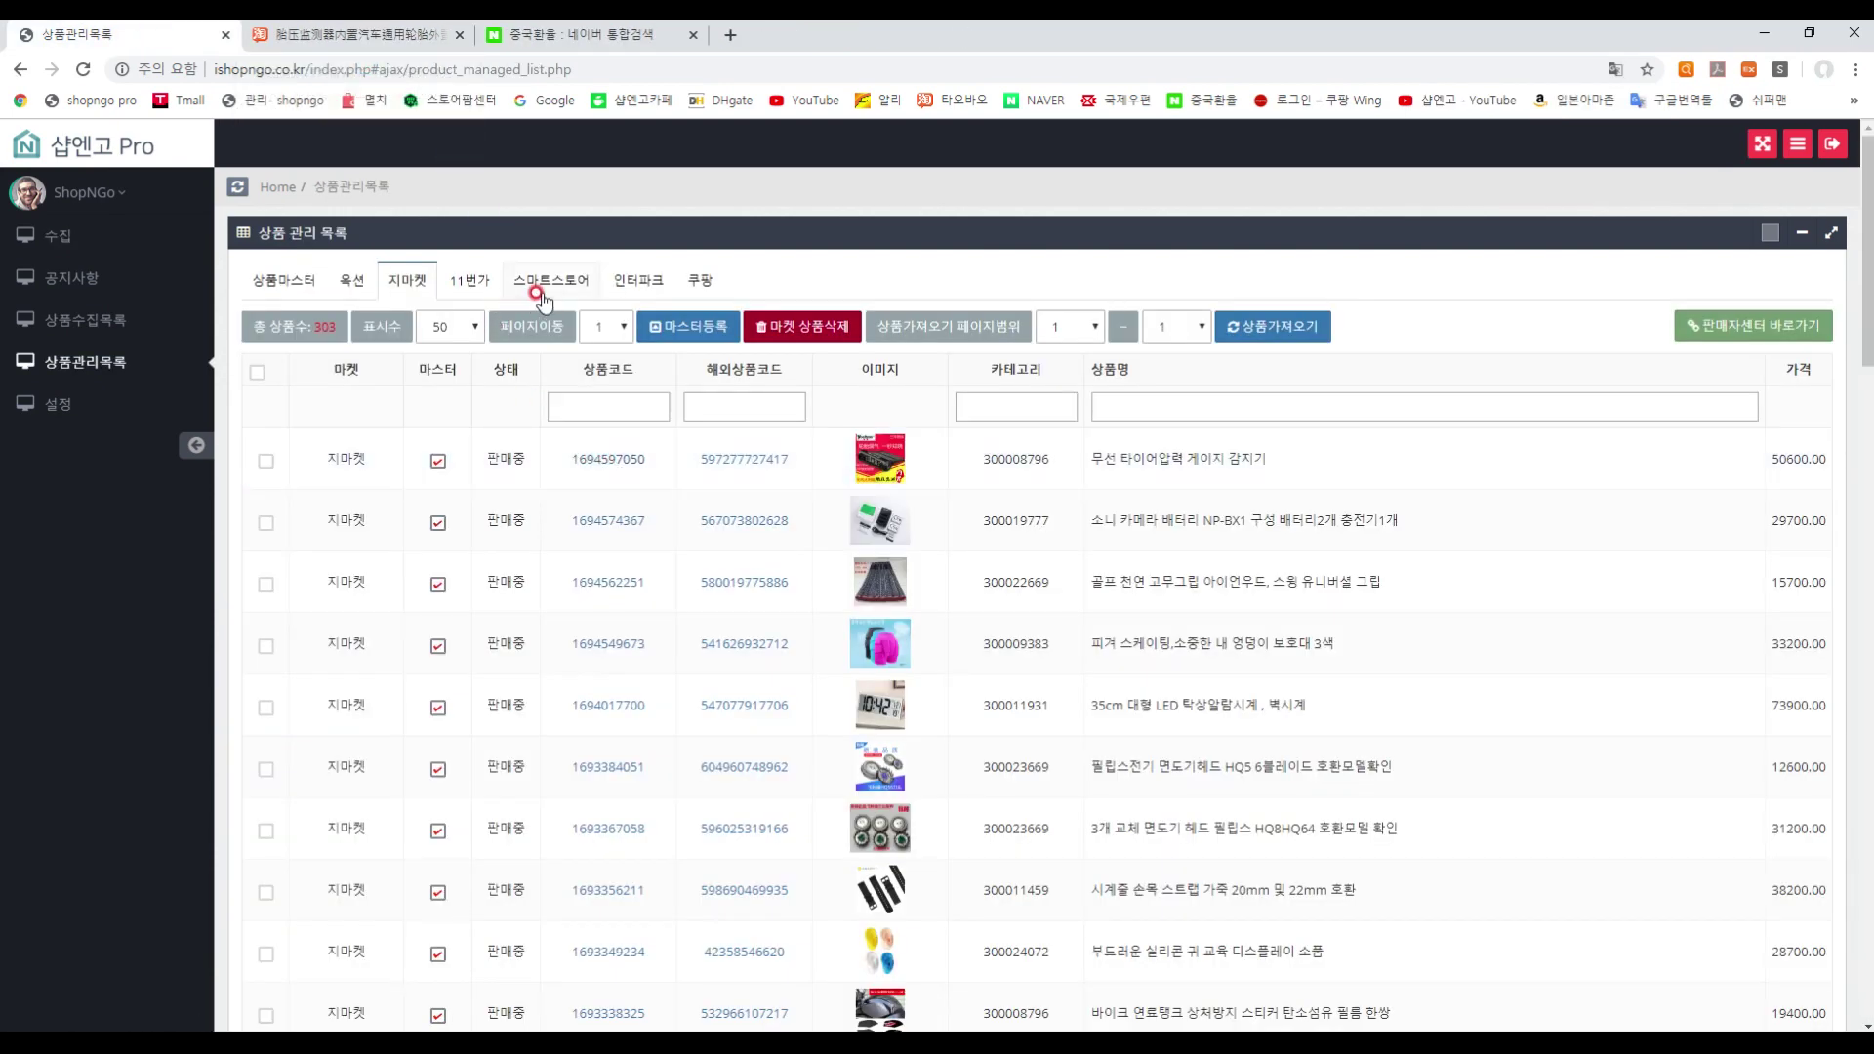
- Open the 인터파크 page of 무선 타이어압력 게이지 감지기 from the product list, examine its model options and close it
{"action": "left_click", "coordinate": [641, 280]}
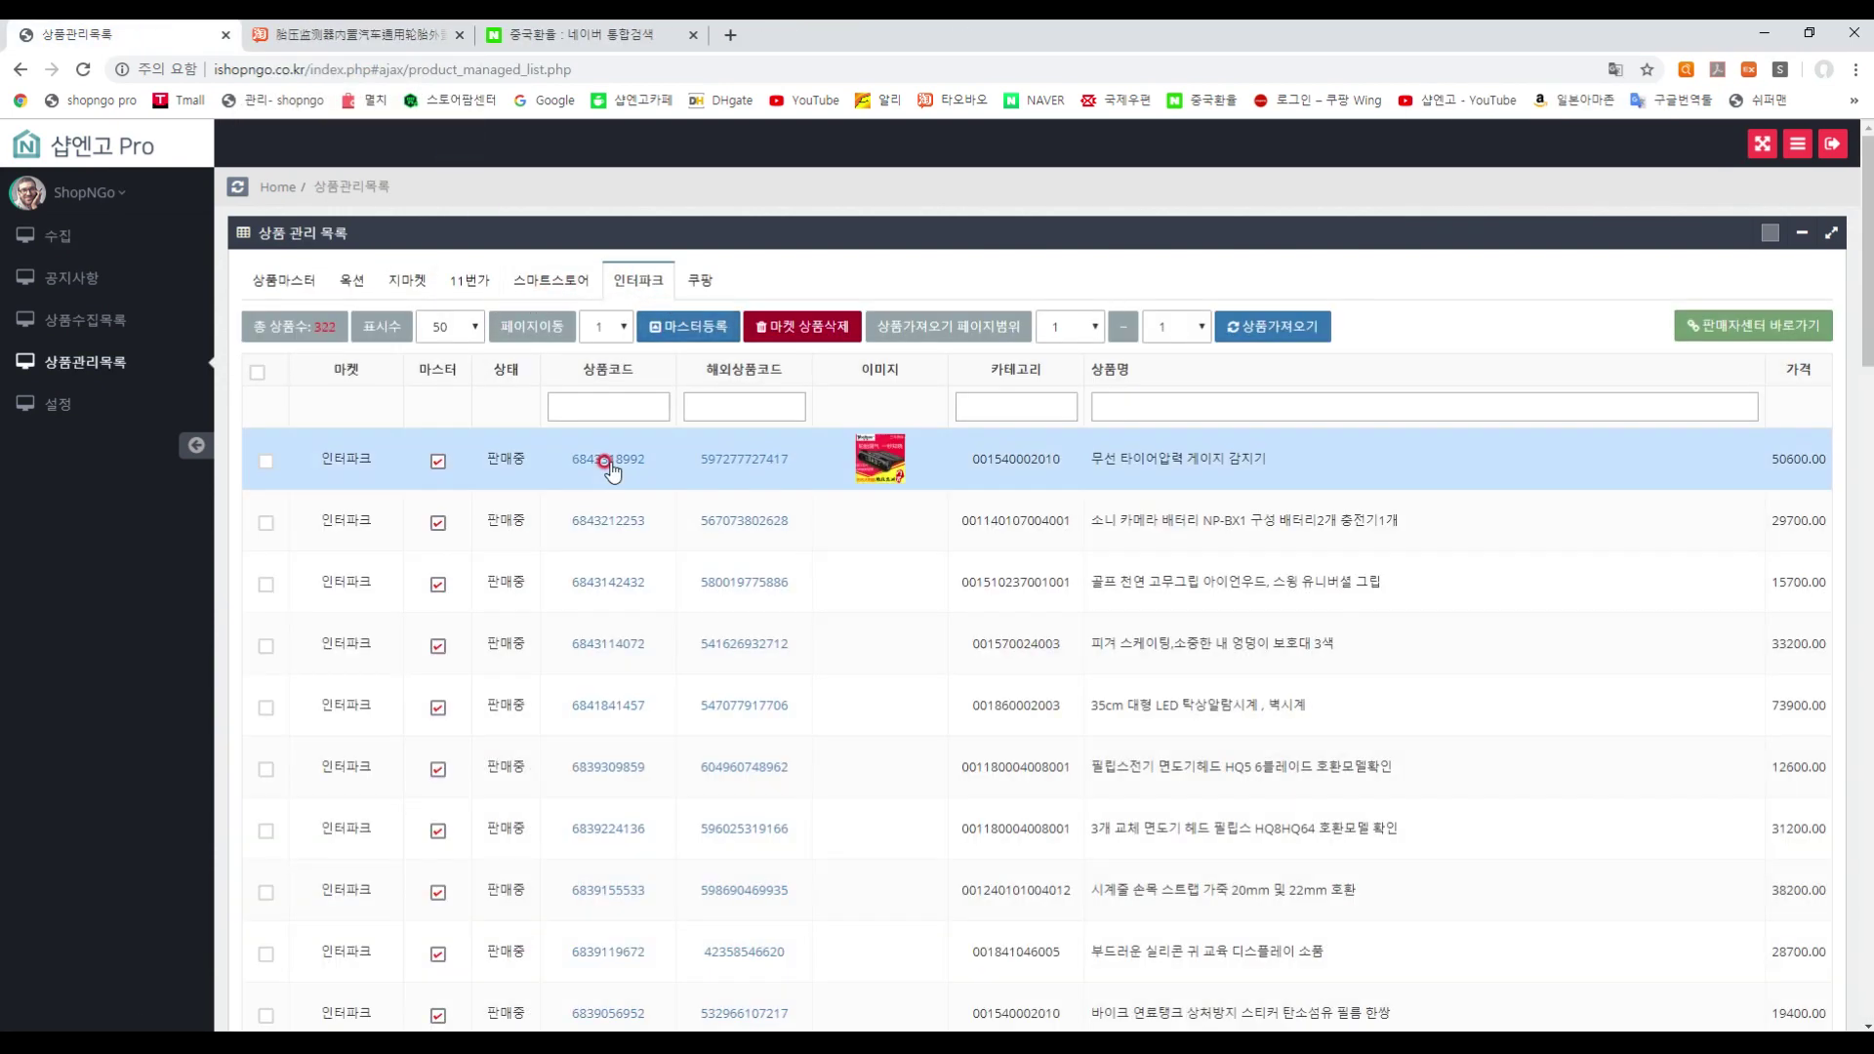
{"action": "left_click", "coordinate": [609, 461]}
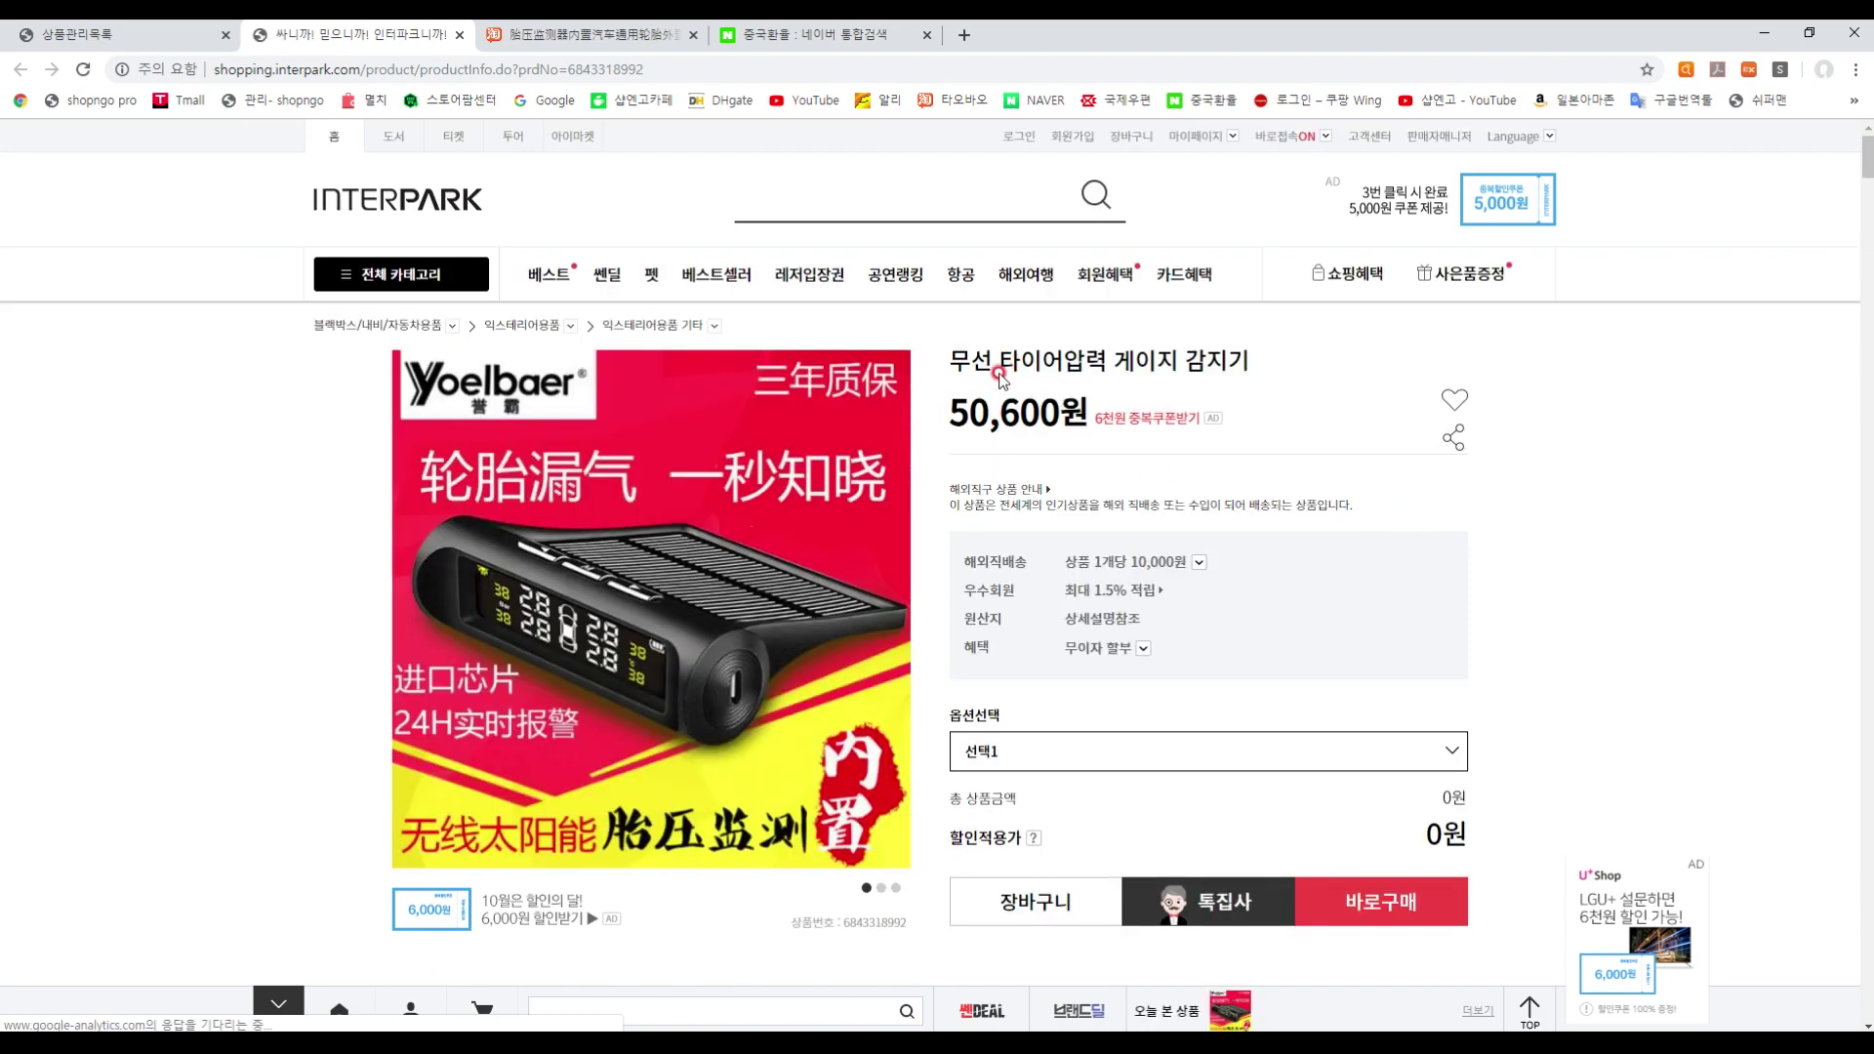
{"action": "left_click", "coordinate": [1200, 752]}
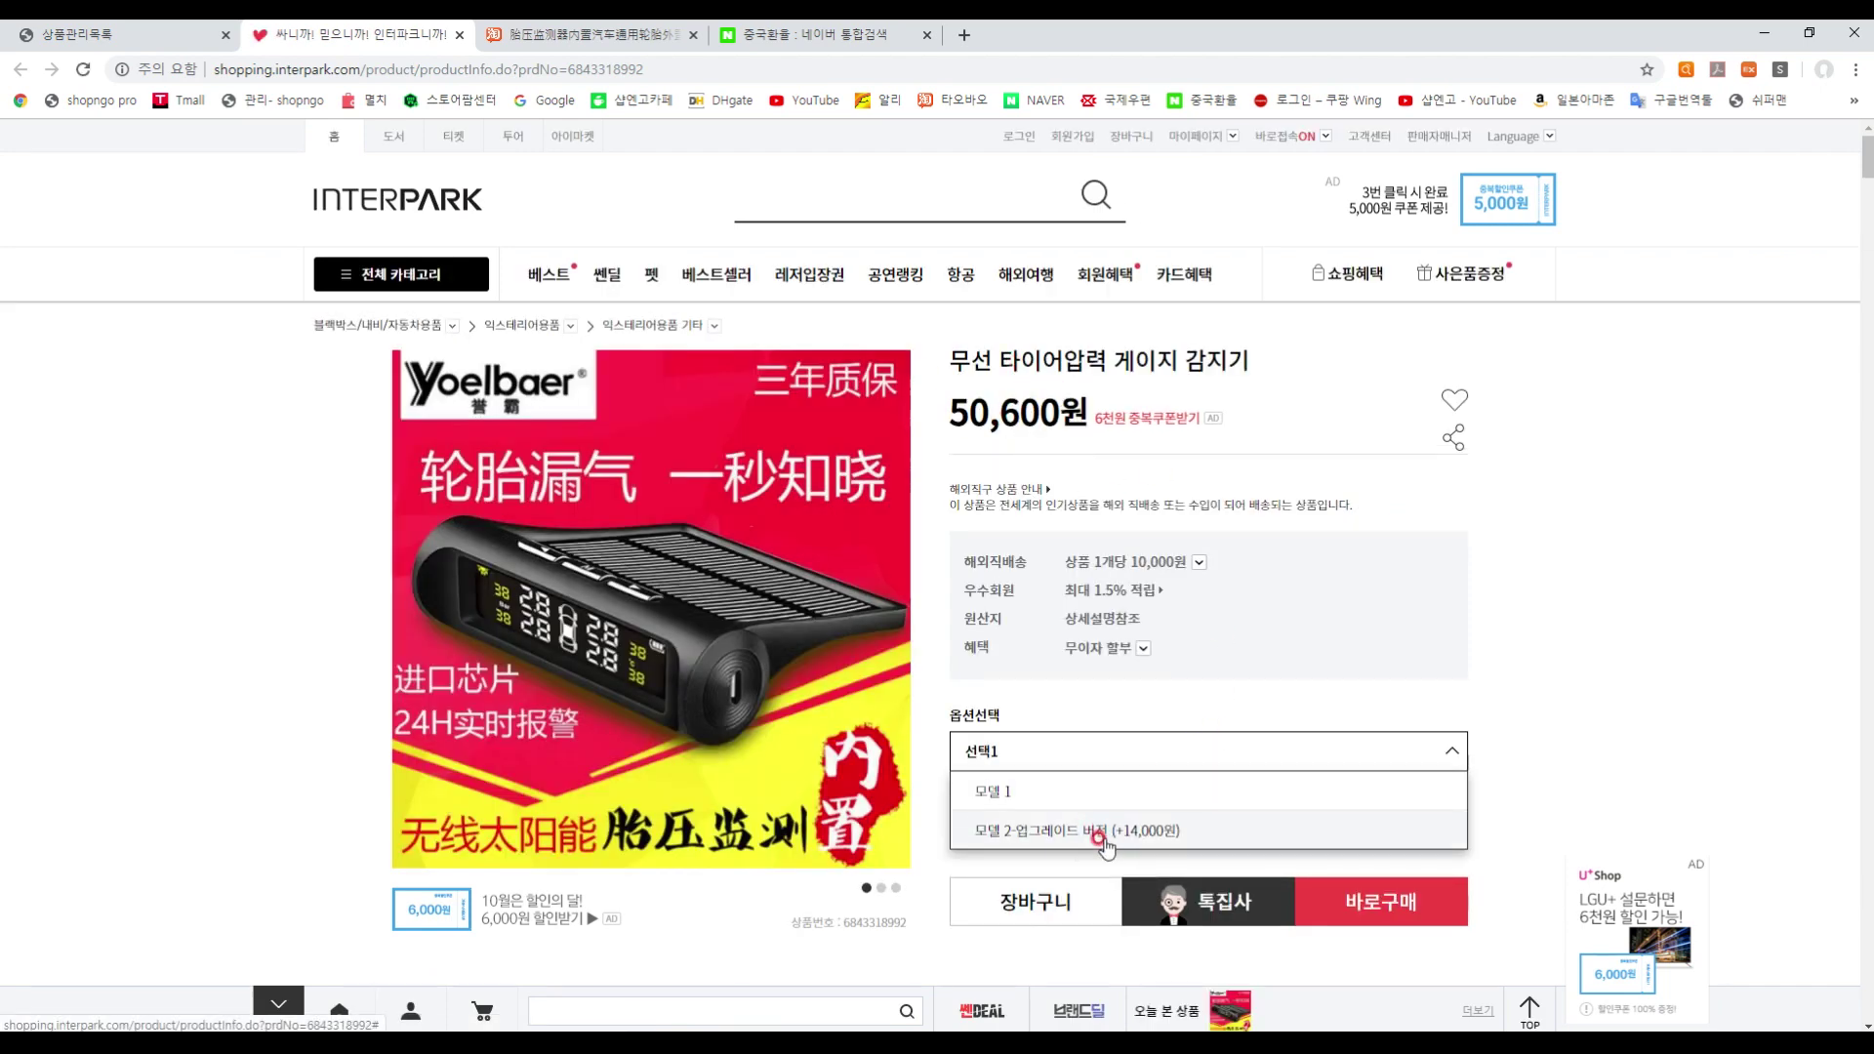
{"action": "left_click", "coordinate": [459, 35]}
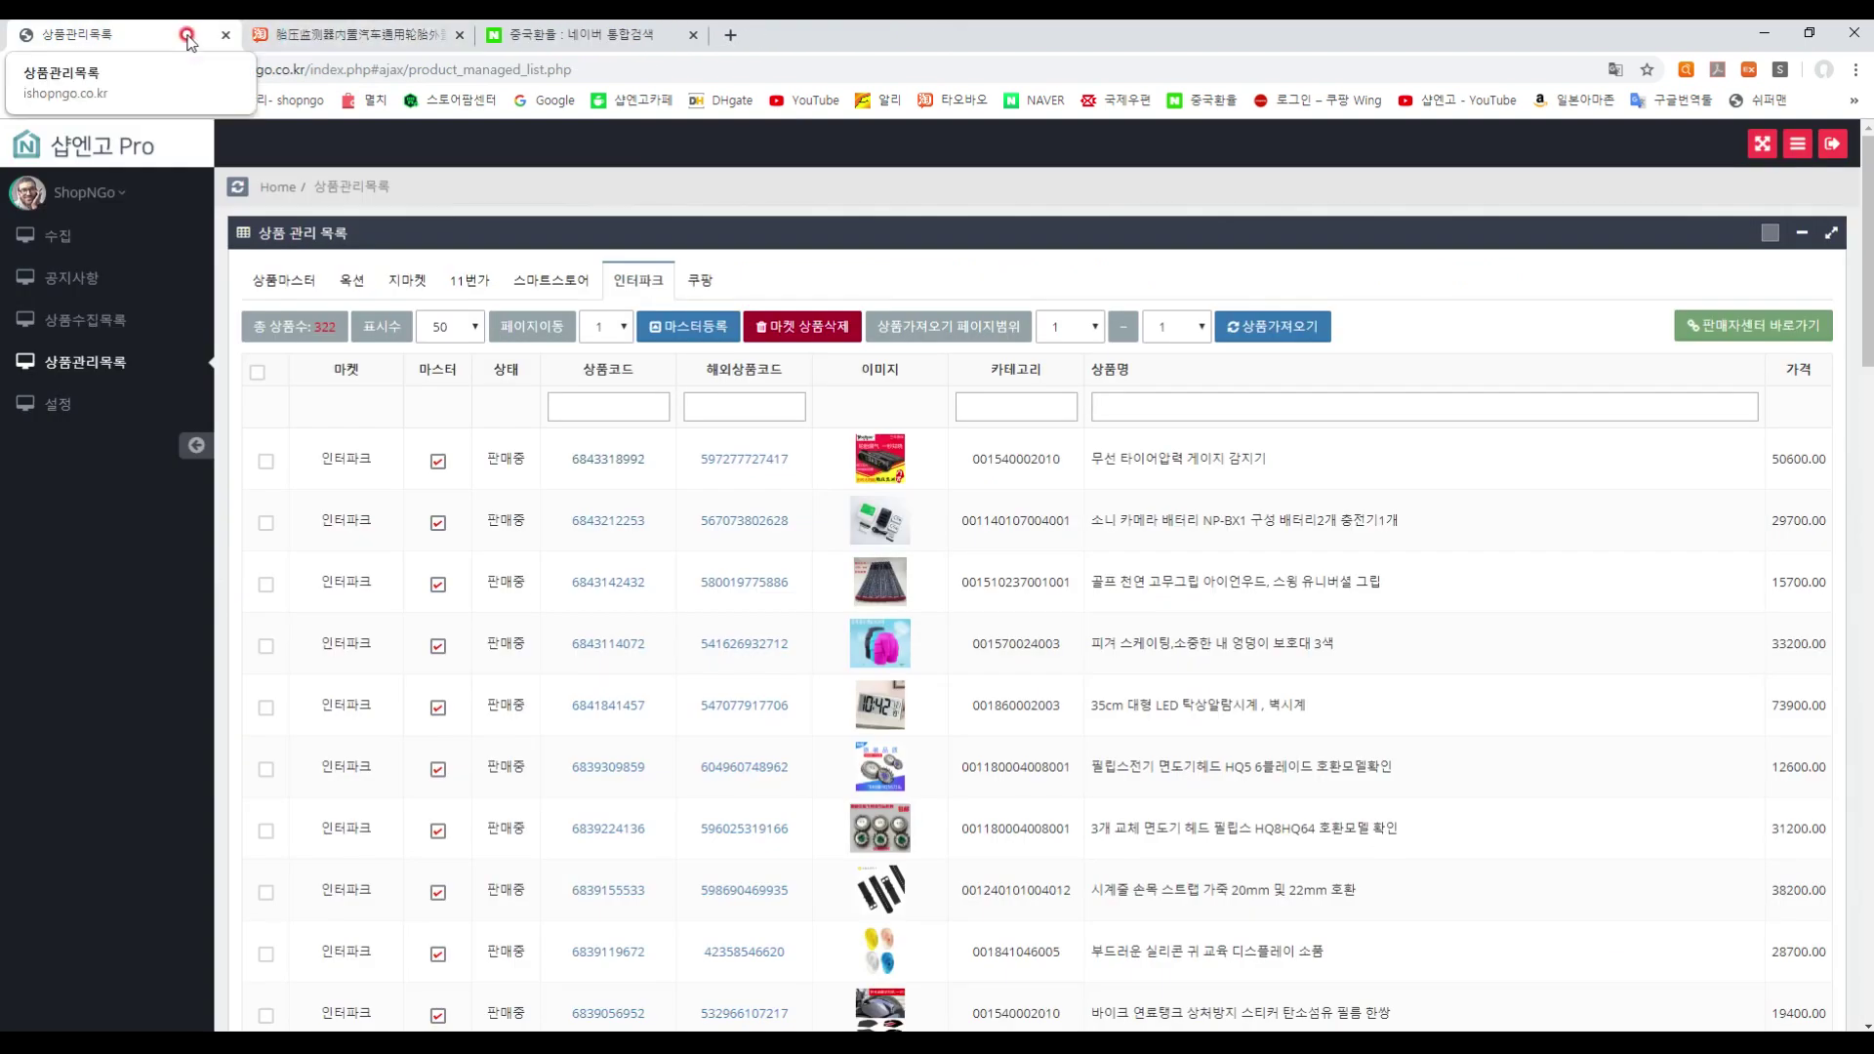
- Try once more to view the tire pressure sensor's 지마켓 page, and return to the product list
{"action": "left_click", "coordinate": [405, 283]}
{"action": "left_click", "coordinate": [621, 460]}
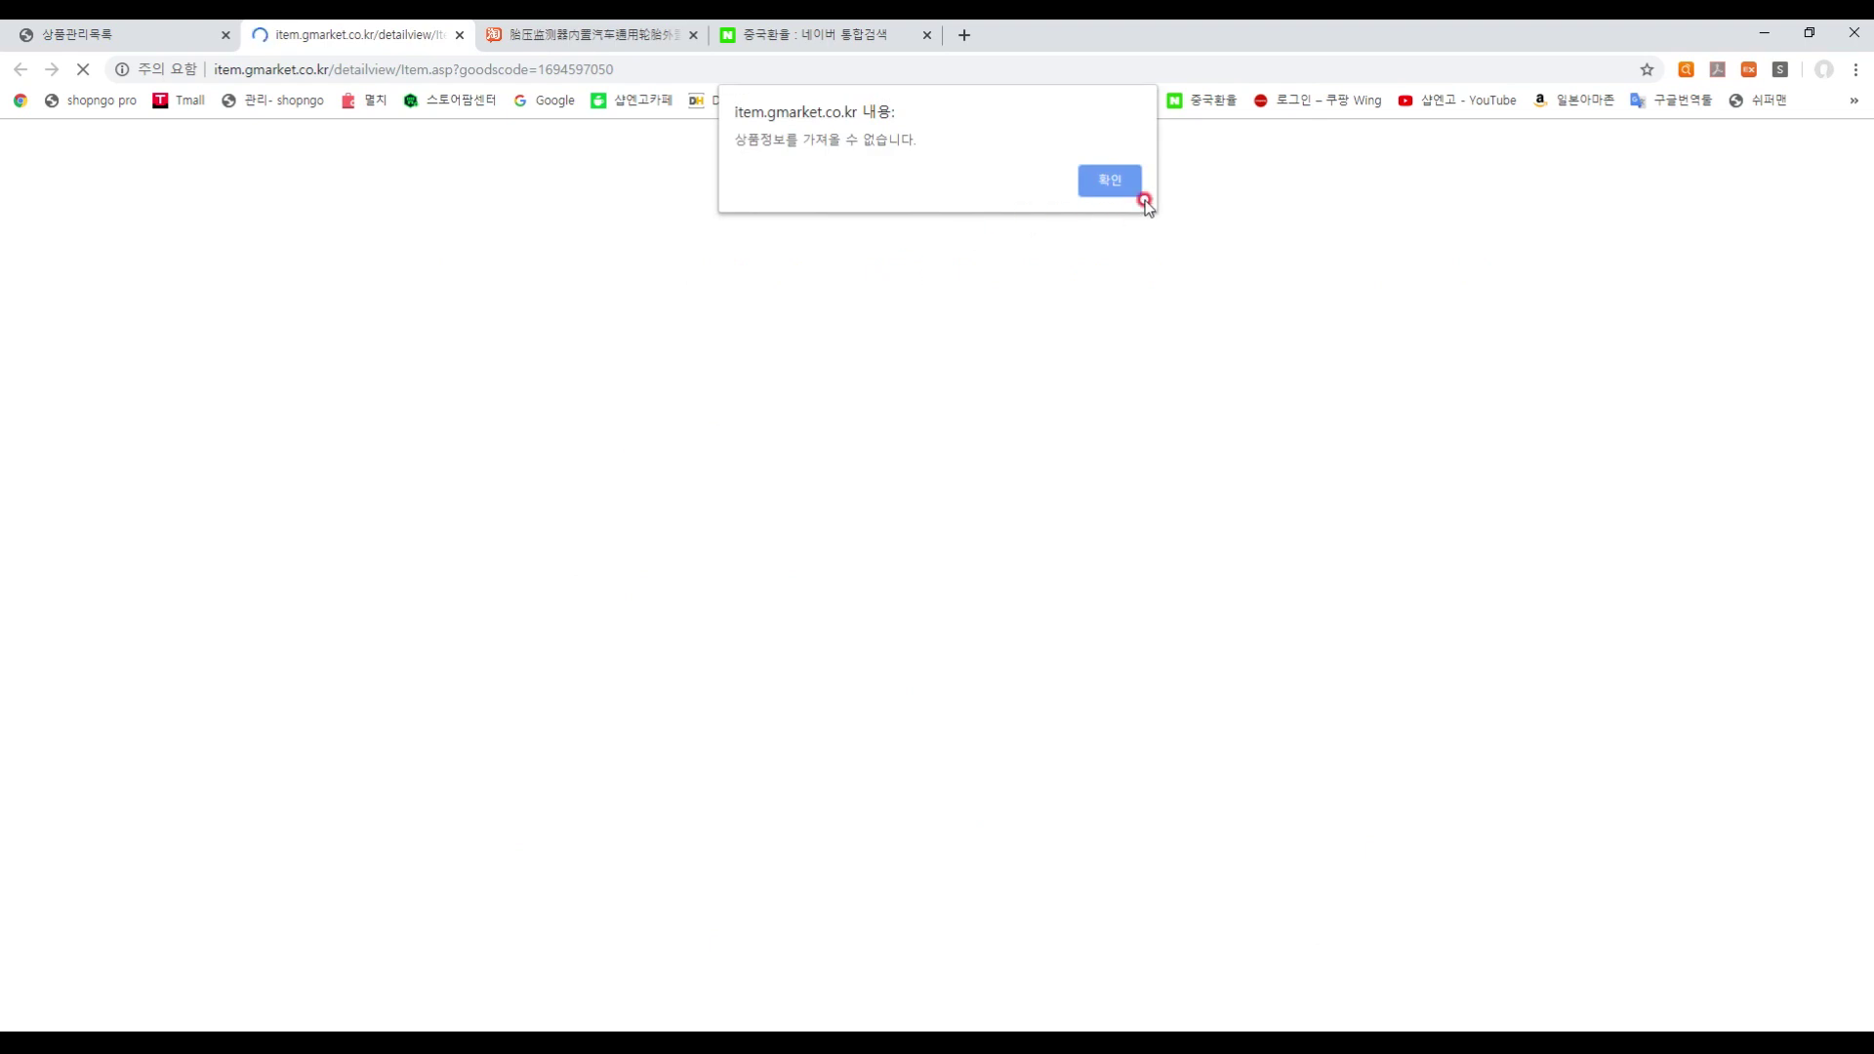
{"action": "left_click", "coordinate": [1113, 181]}
{"action": "left_click", "coordinate": [597, 310]}
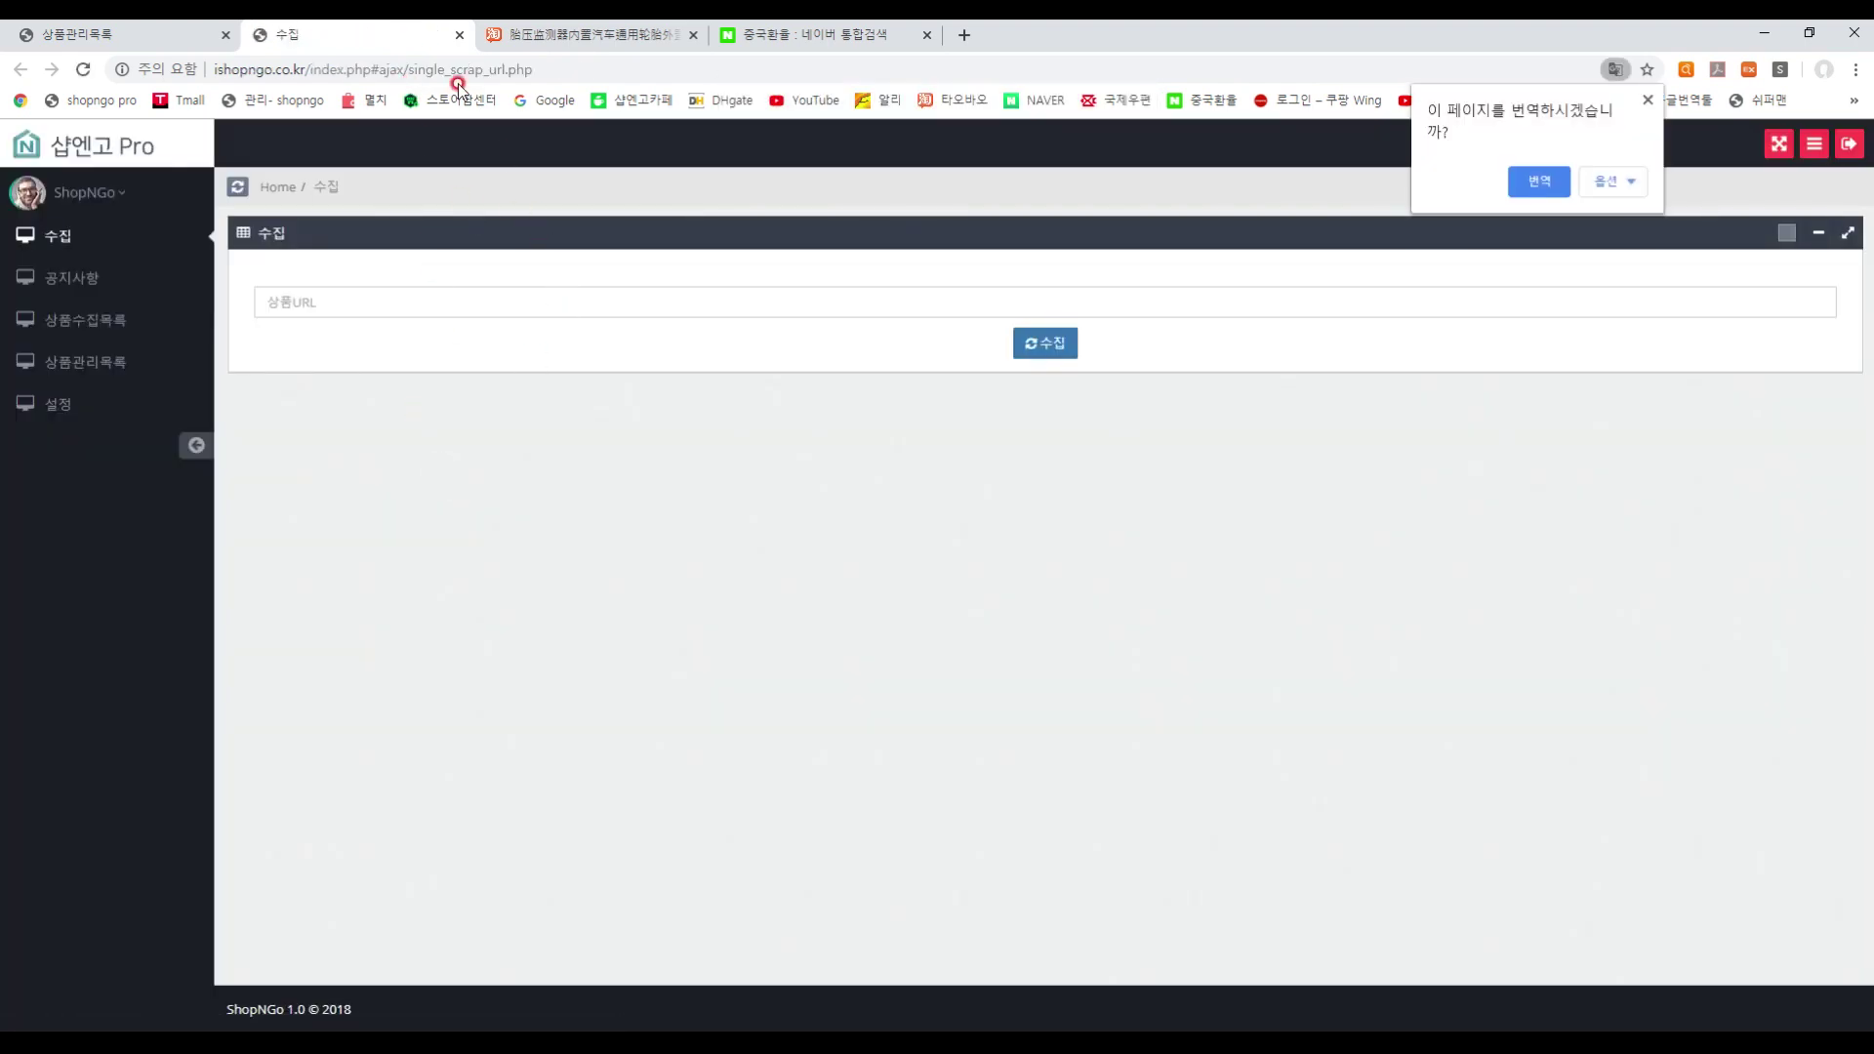
{"action": "left_click", "coordinate": [279, 39]}
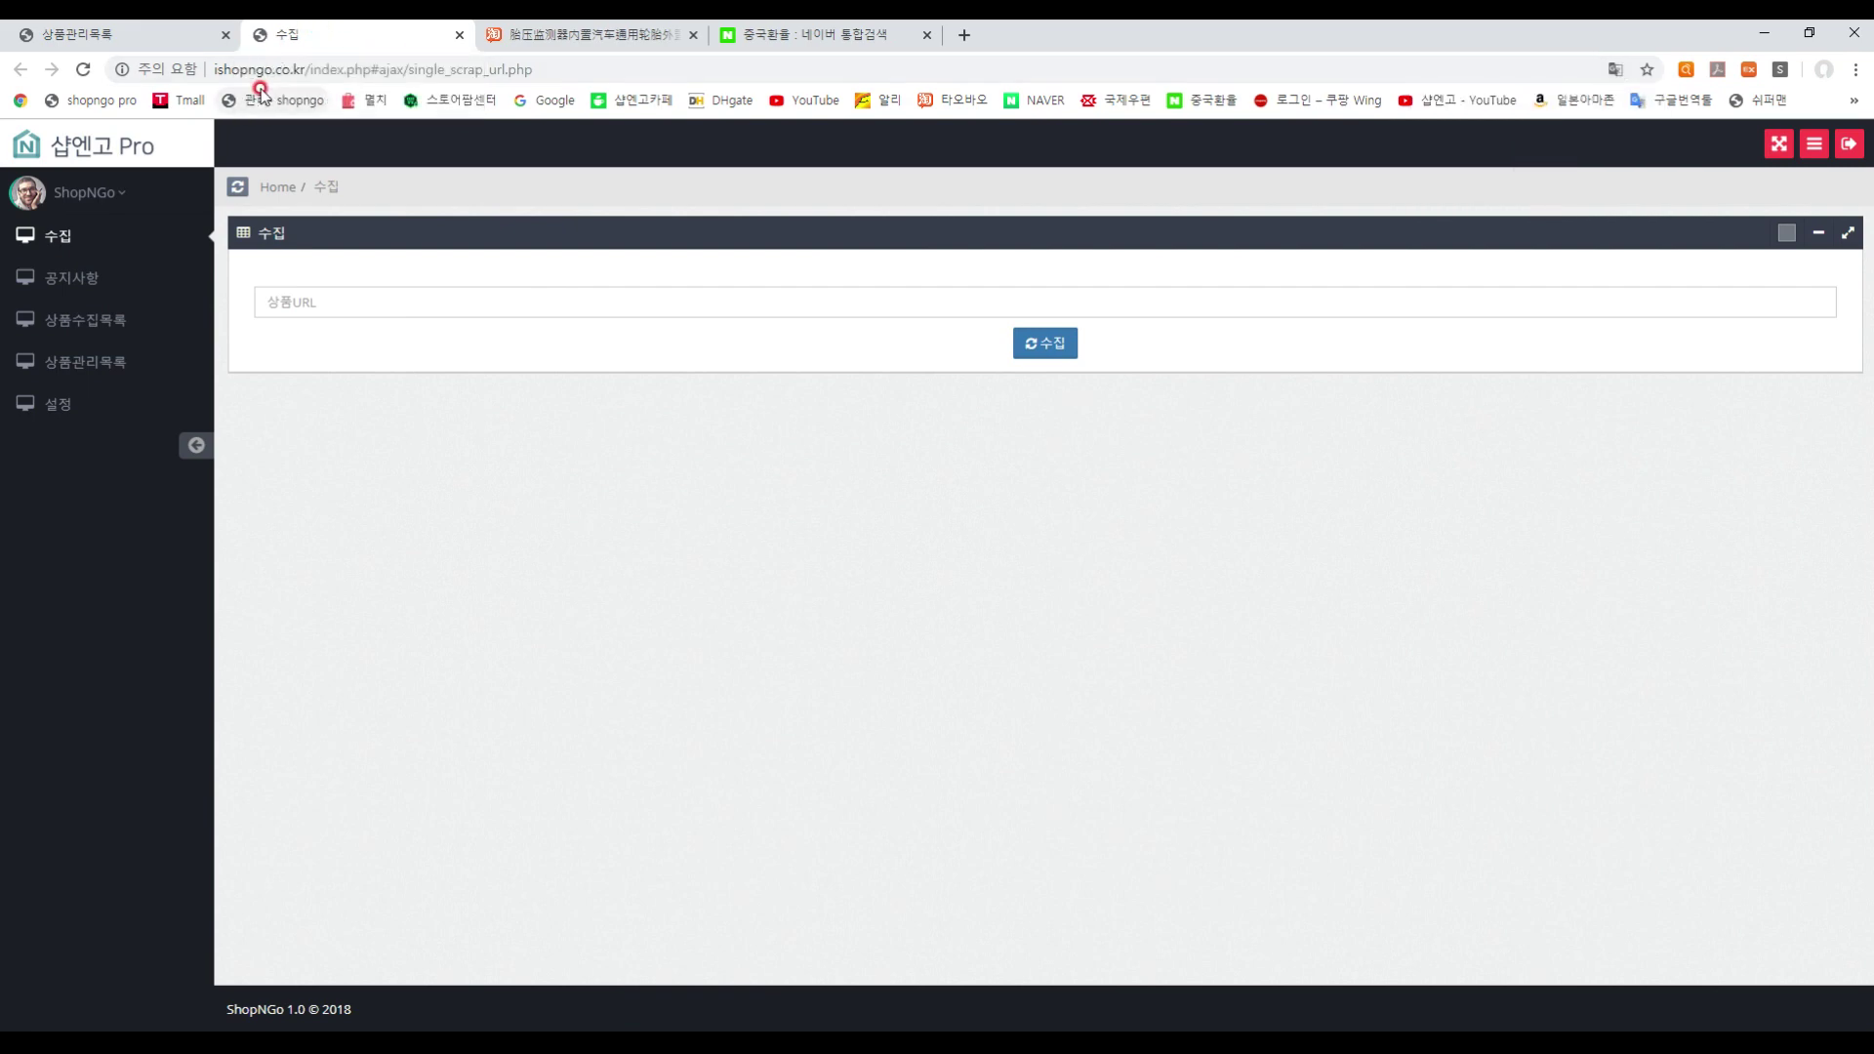
{"action": "left_click", "coordinate": [459, 35]}
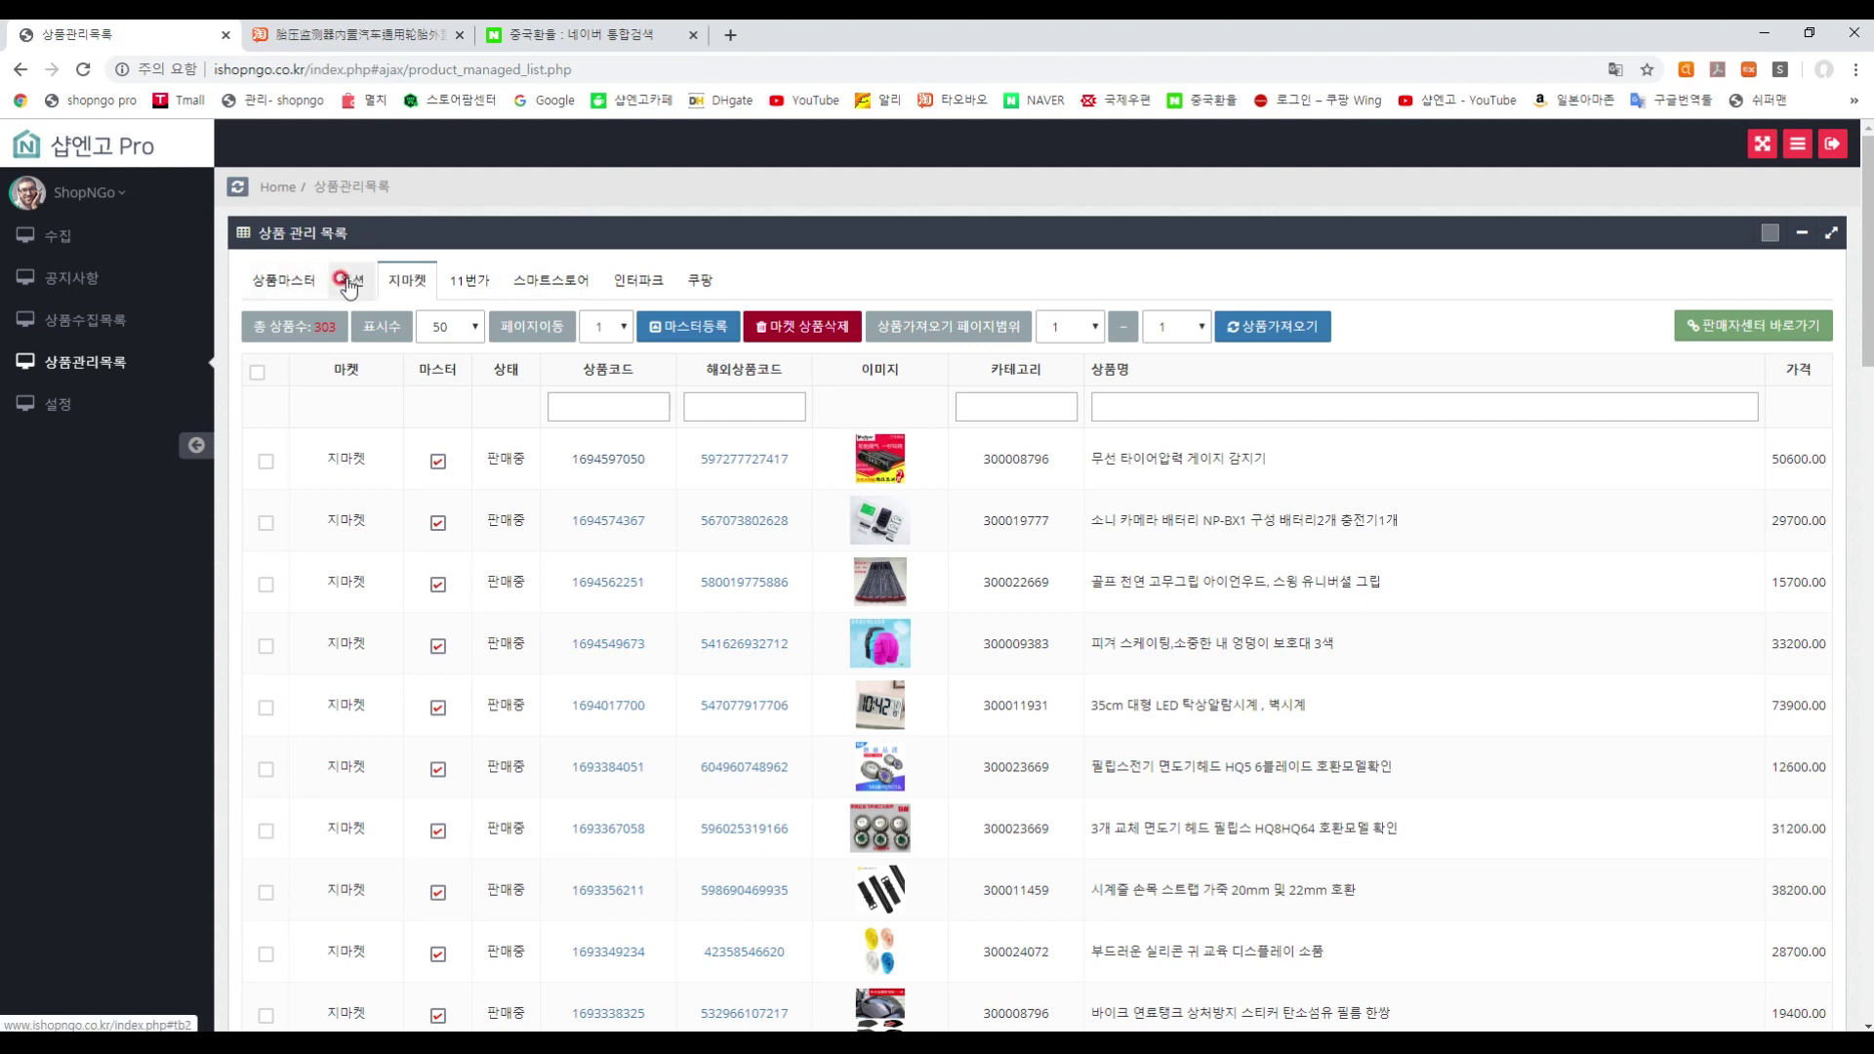
- Open the 쿠팡 page of 무선 타이어압력 게이지 감지기 from the product list, examine its title and sale status, and close it
{"action": "left_click", "coordinate": [711, 283]}
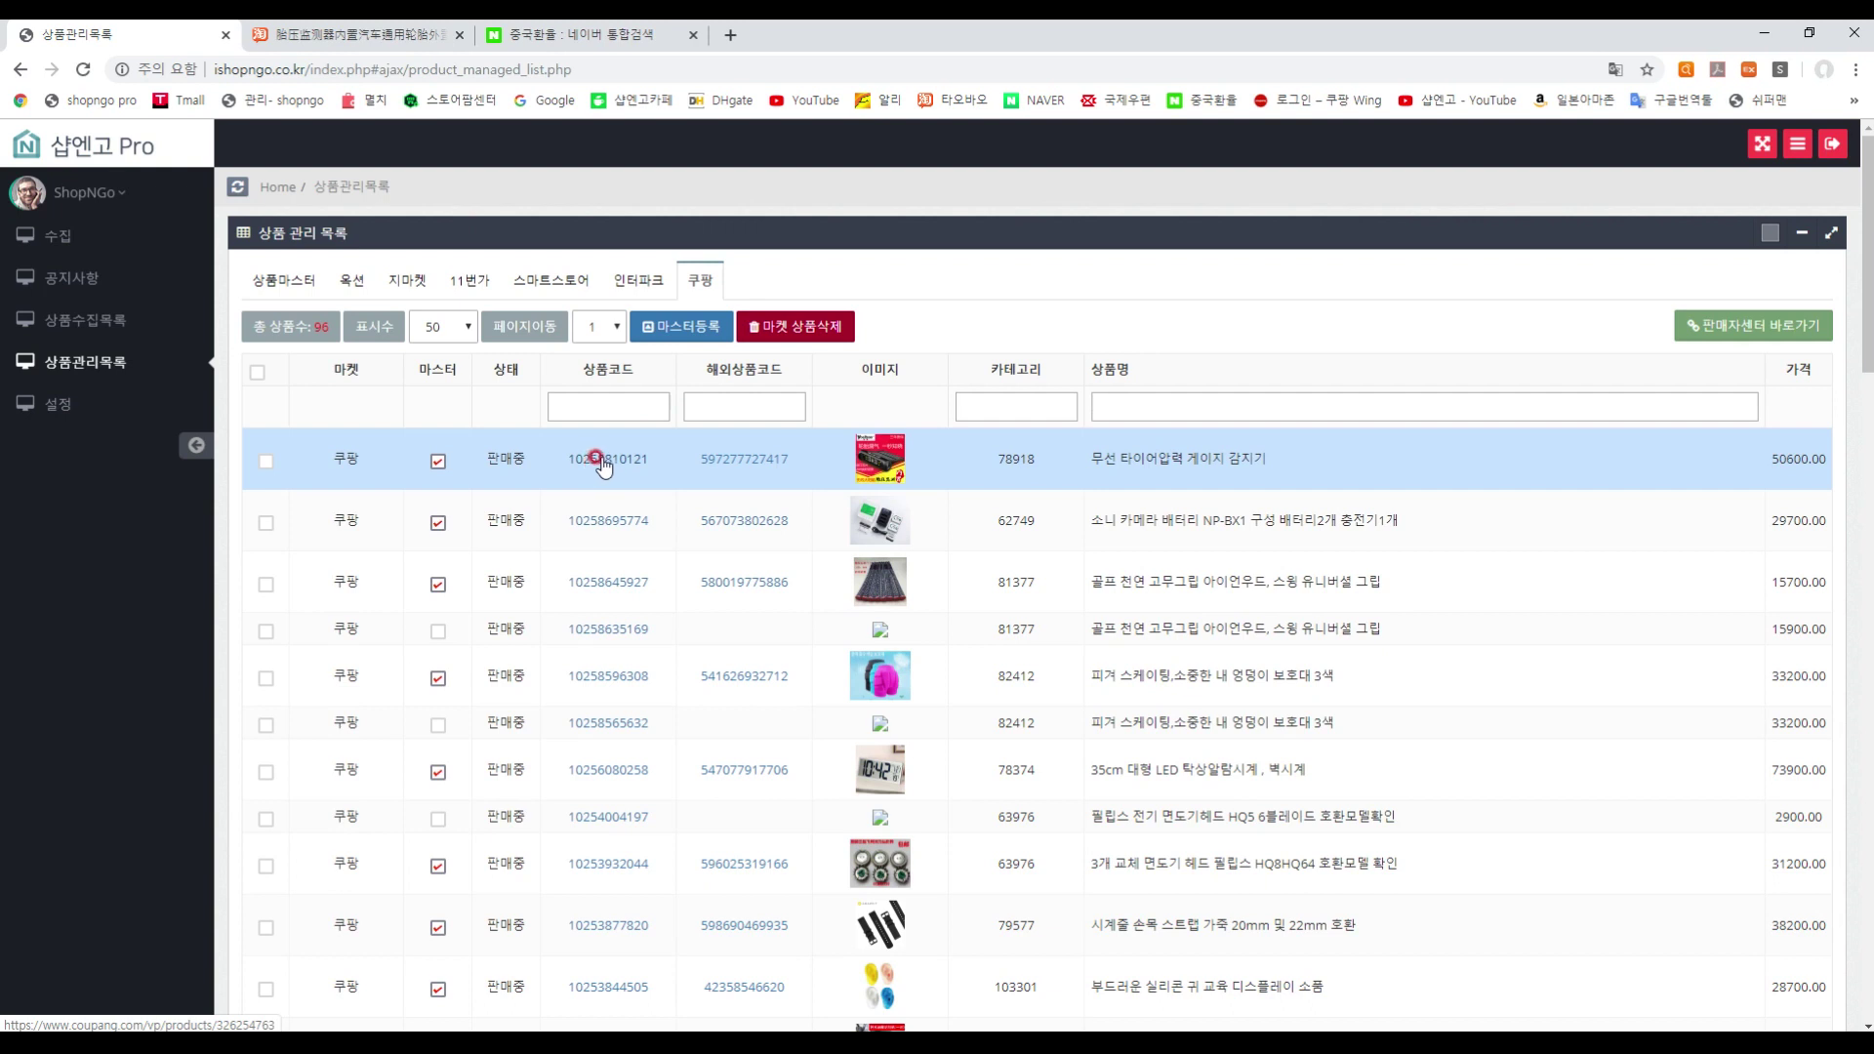
{"action": "left_click", "coordinate": [603, 460]}
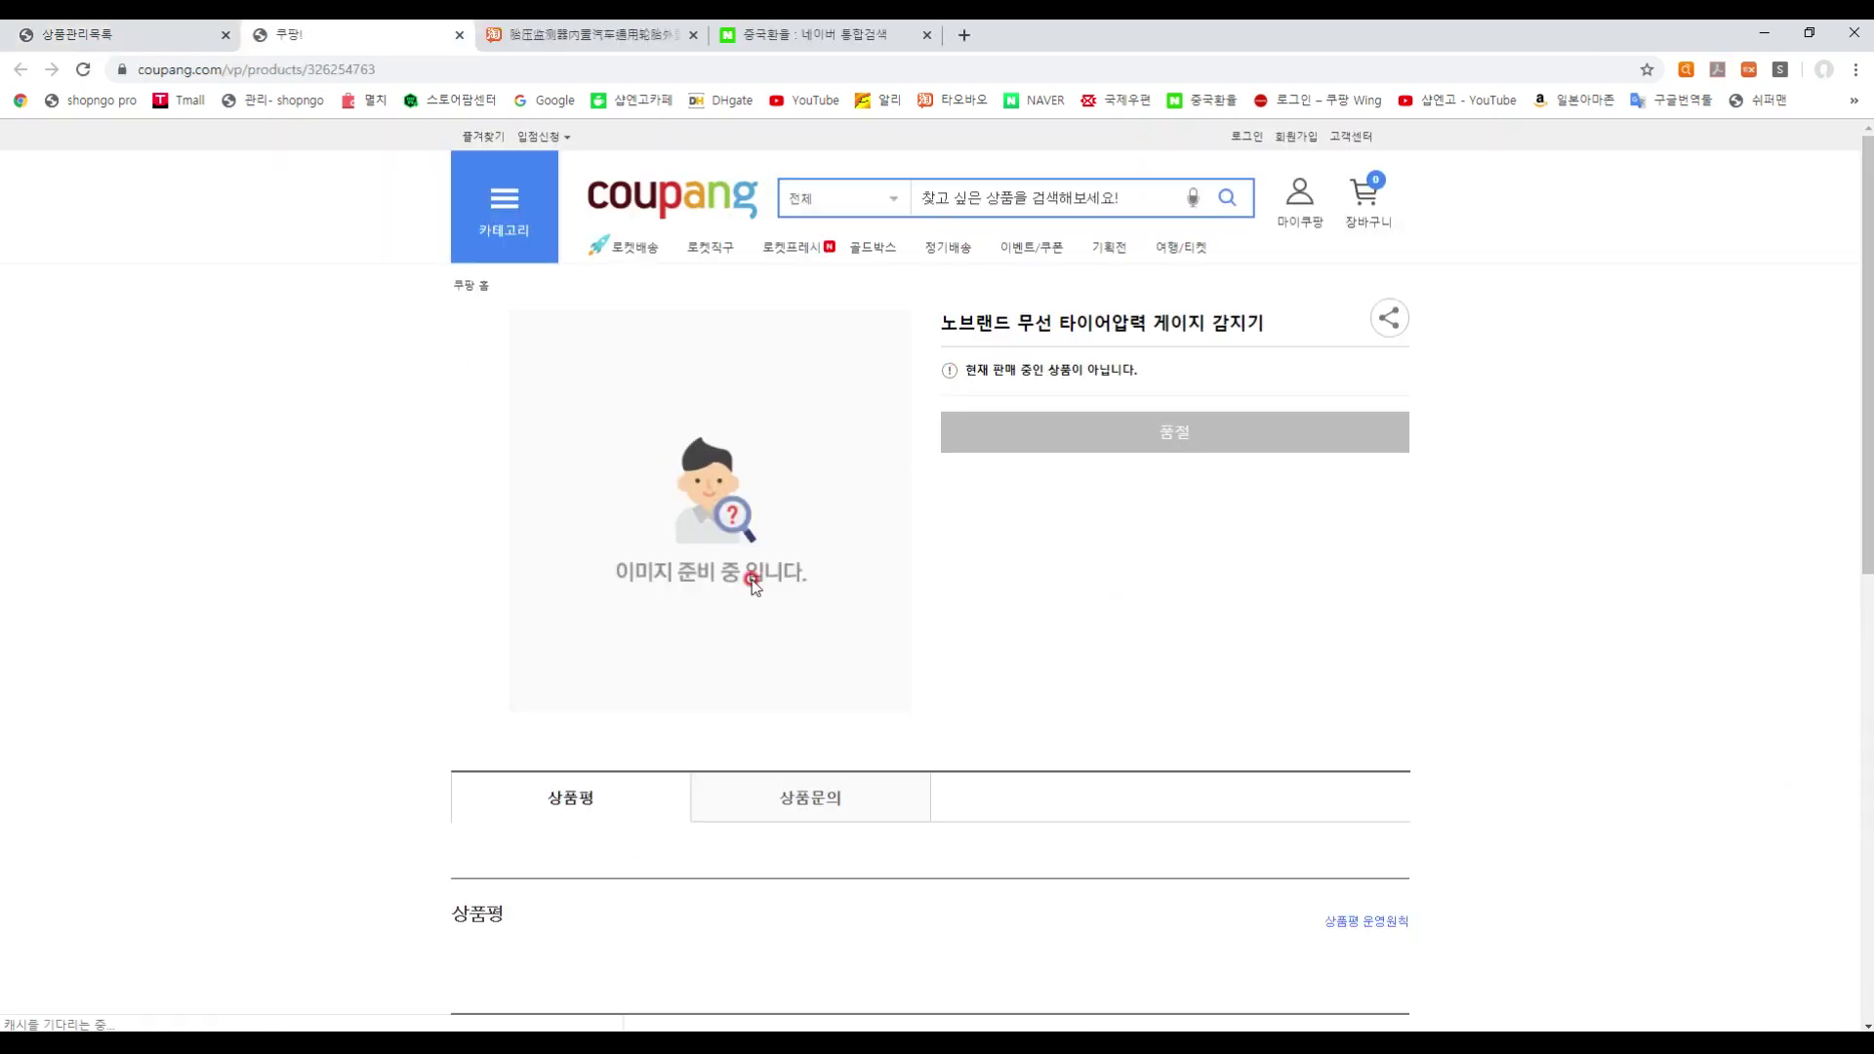
{"action": "left_click_drag", "start_coordinate": [1049, 322], "coordinate": [1262, 314]}
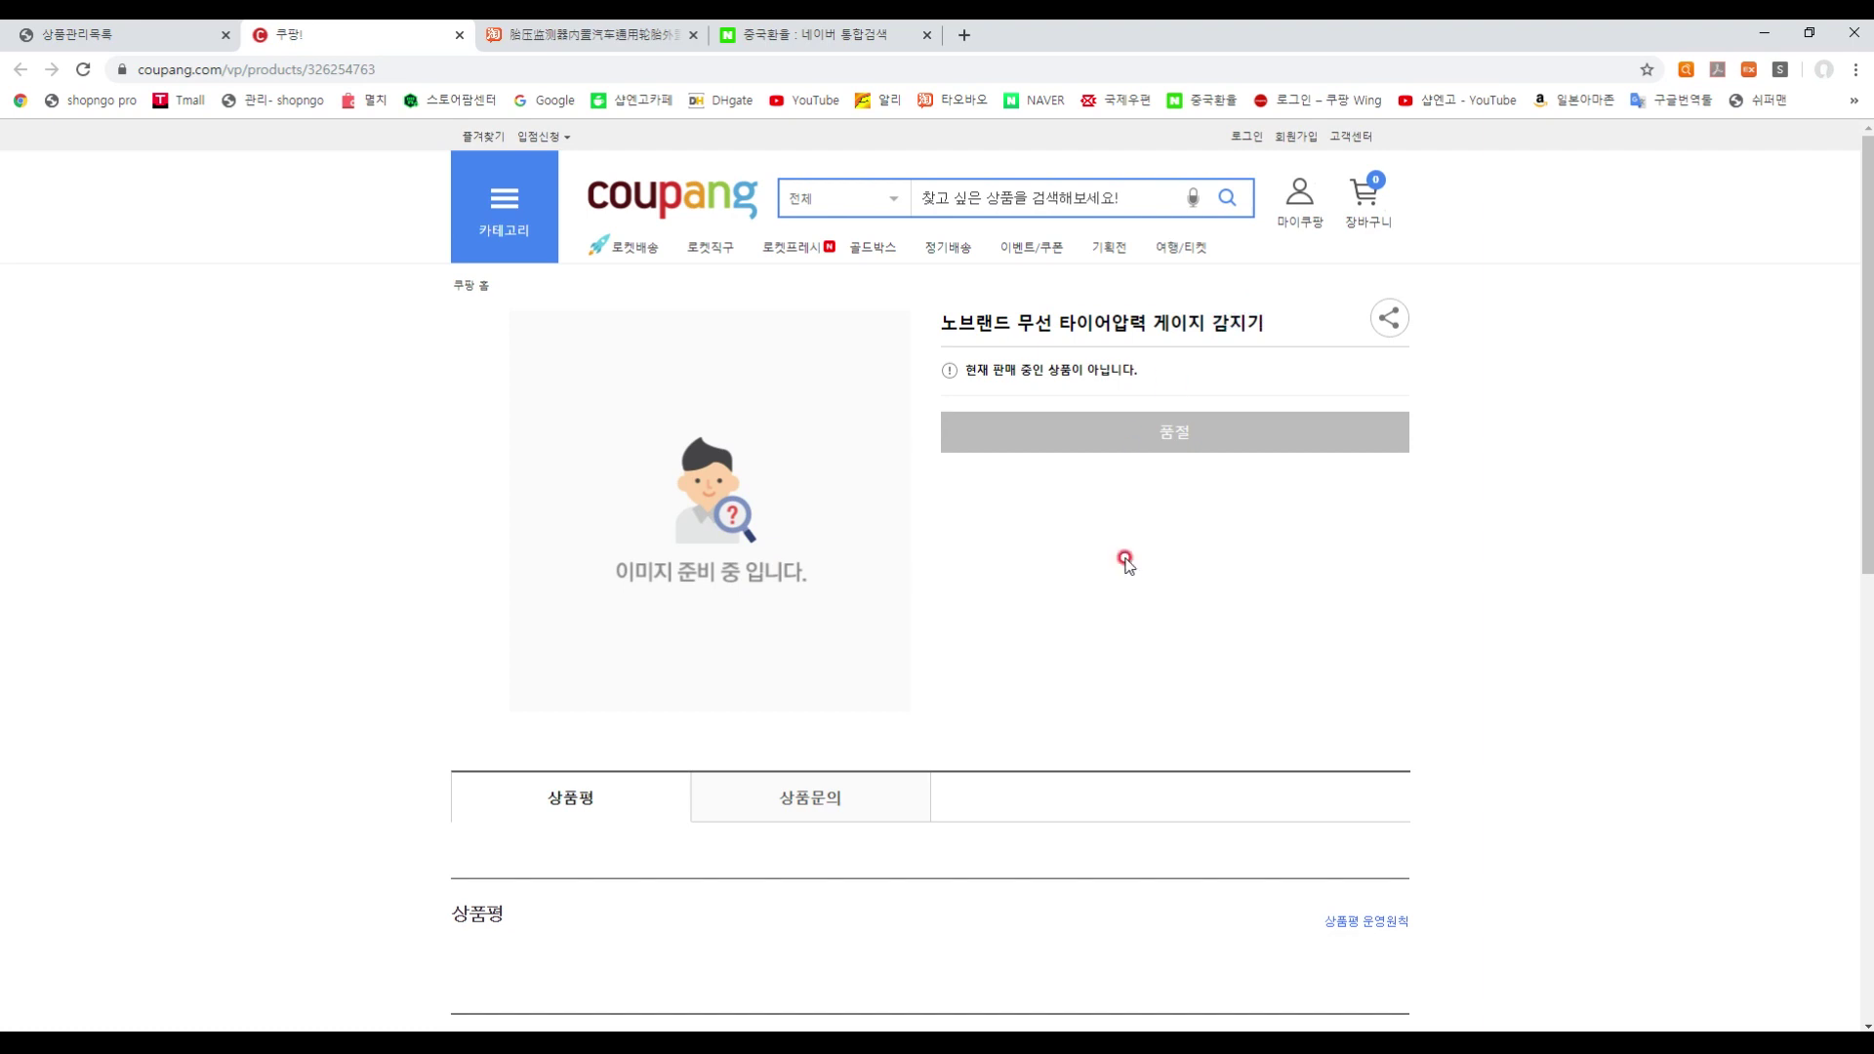
{"action": "scroll", "coordinate": [1123, 559], "scroll_direction": "down", "scroll_amount": 6}
{"action": "scroll", "coordinate": [1111, 535], "scroll_direction": "up", "scroll_amount": 3}
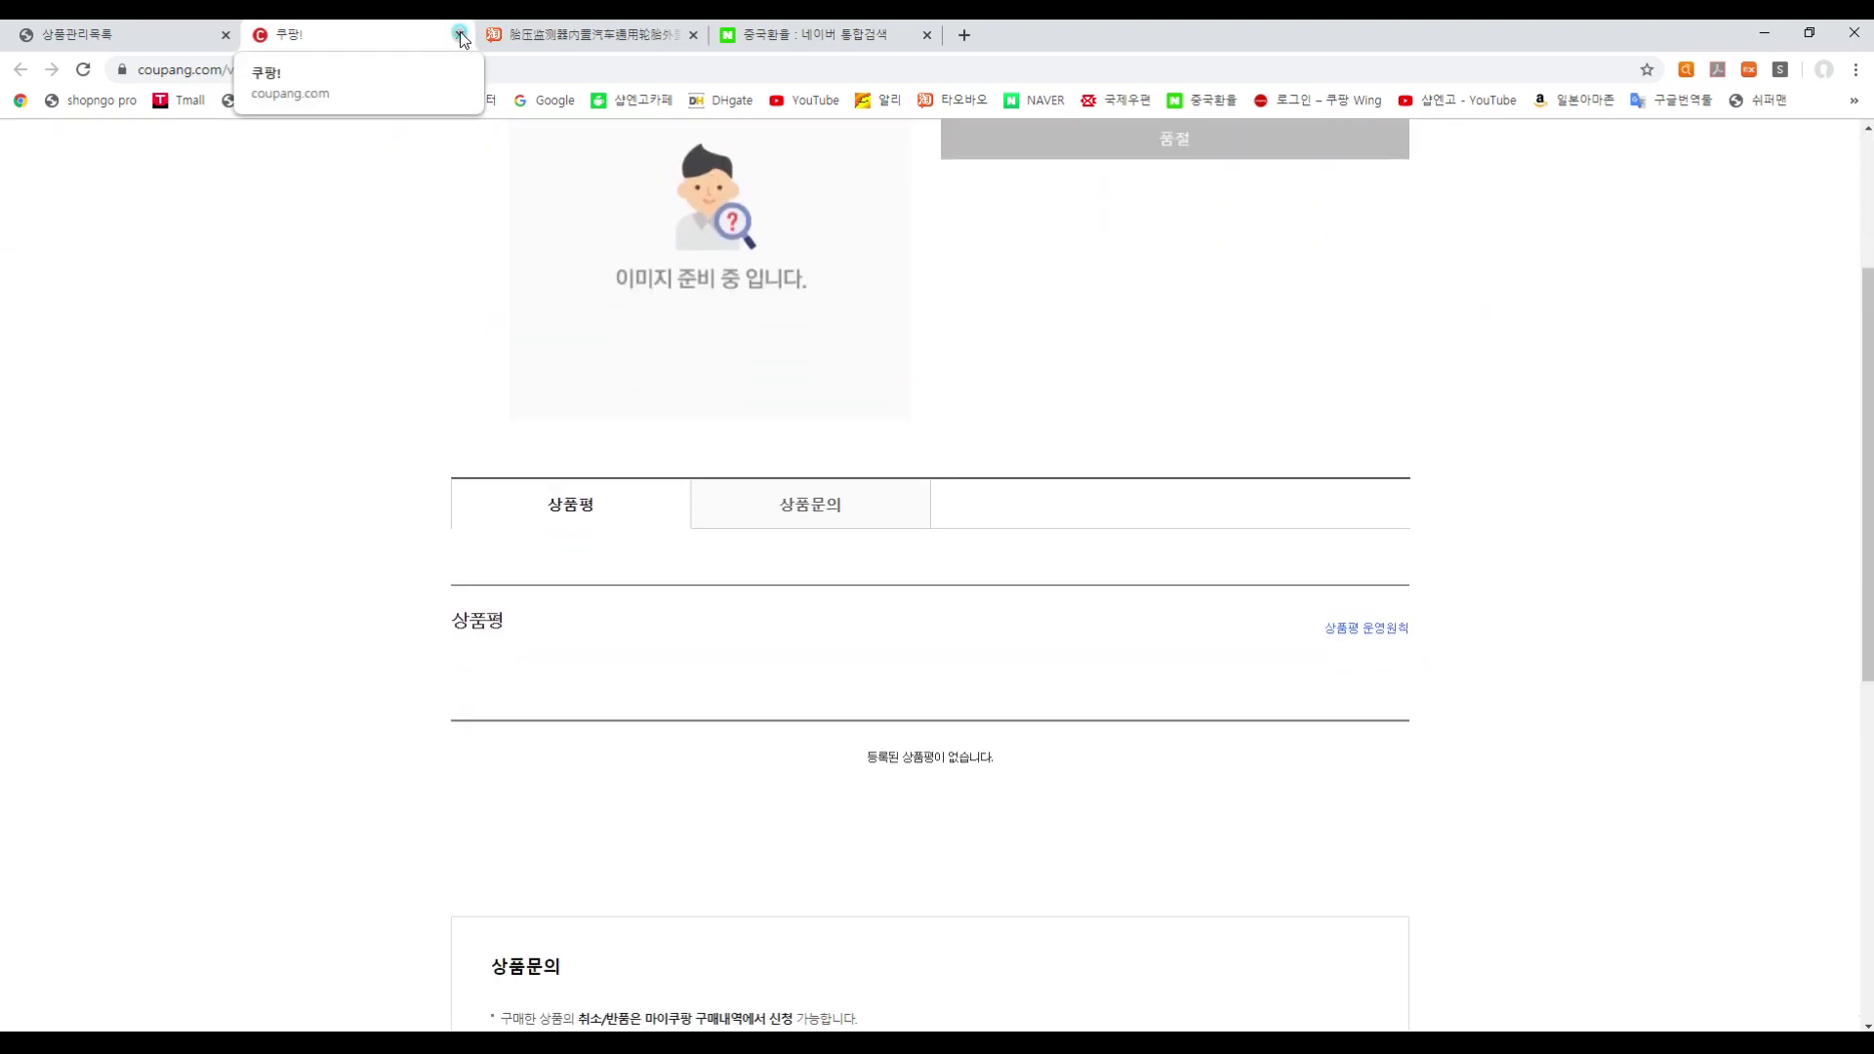
{"action": "left_click", "coordinate": [460, 35]}
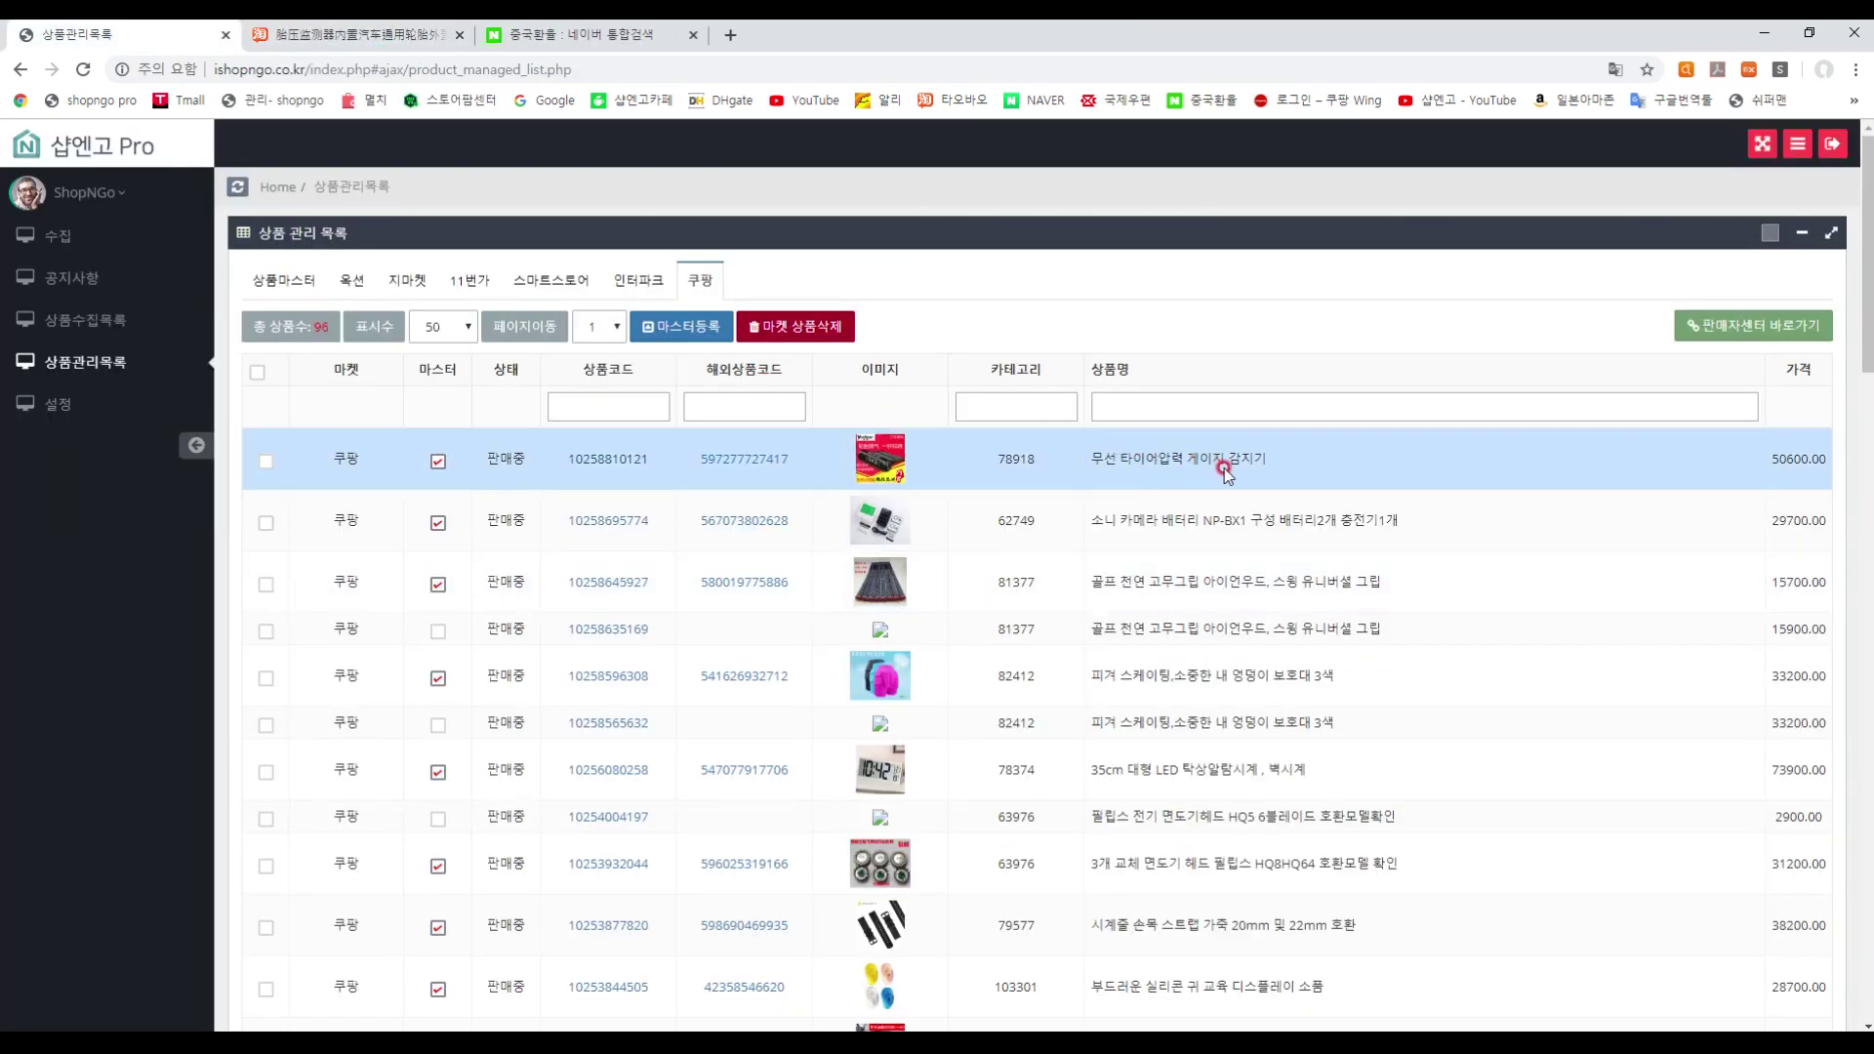